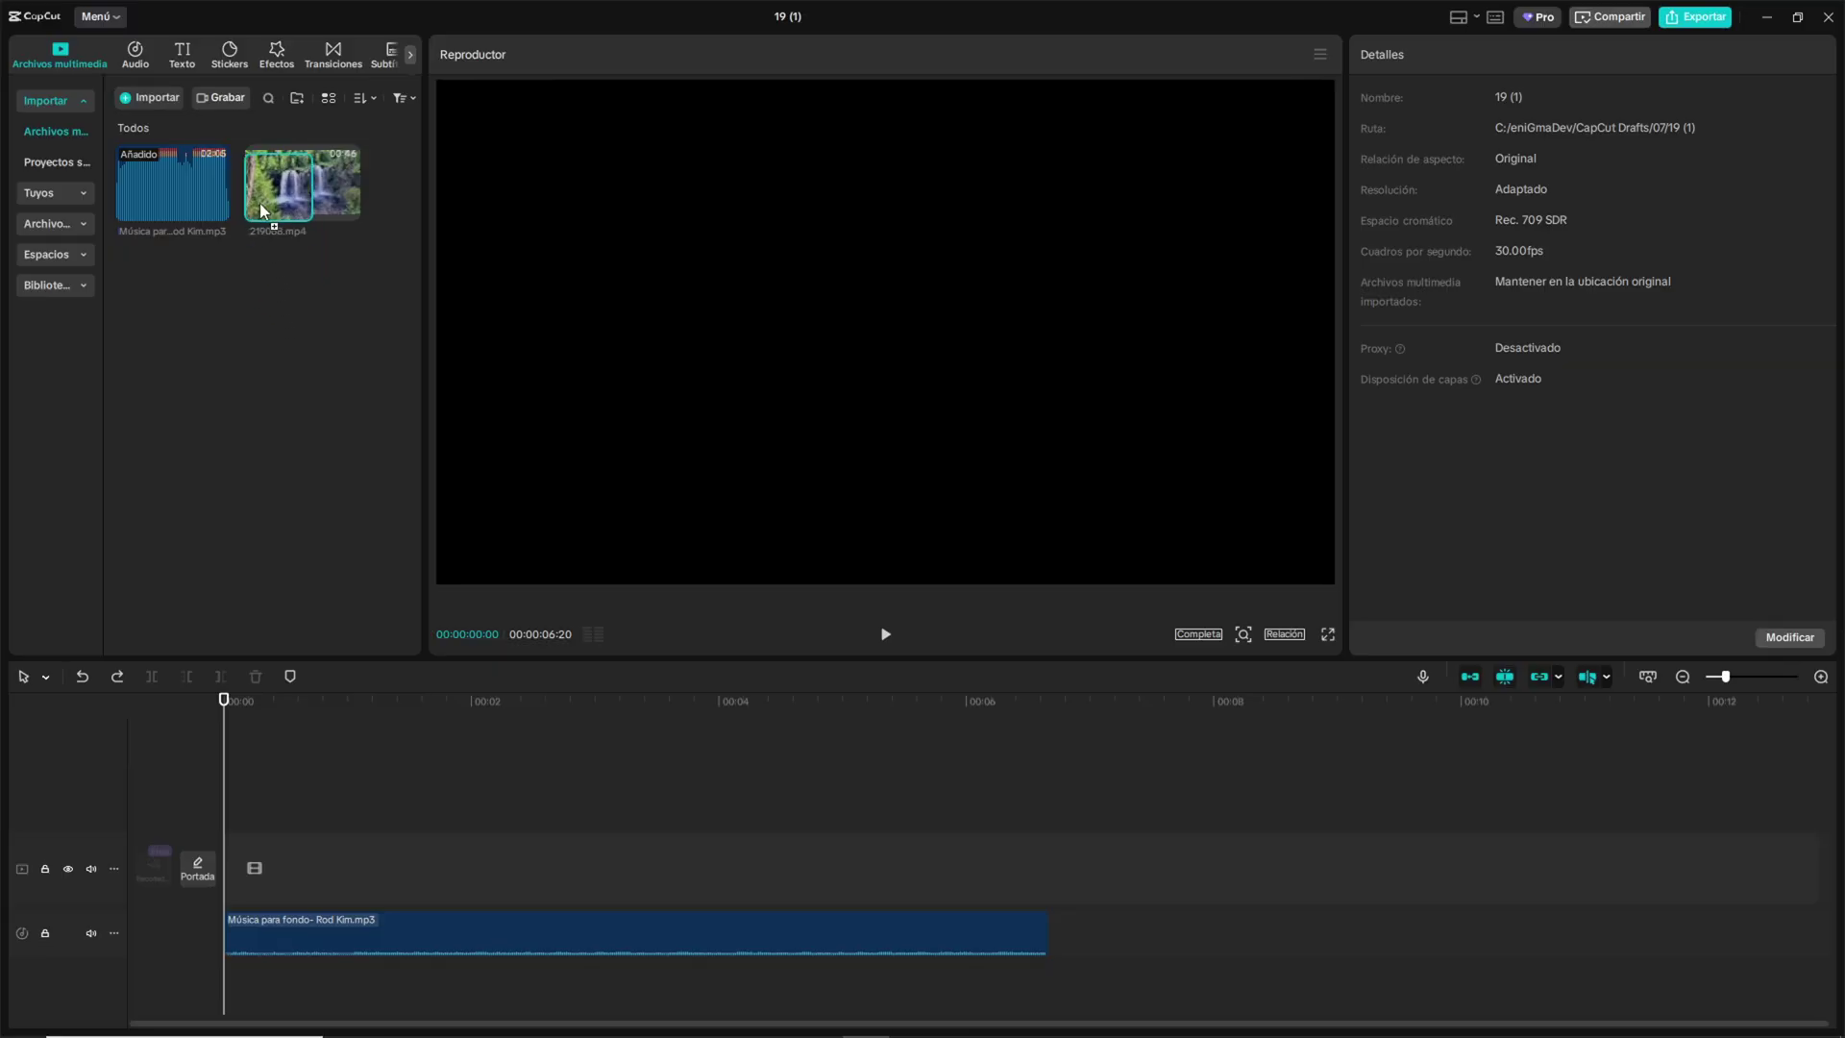
Place the 219068.mp4 waterfall clip at the start of the main track and cut off everything beyond the music's end
left_click(187, 189)
left_click(337, 941)
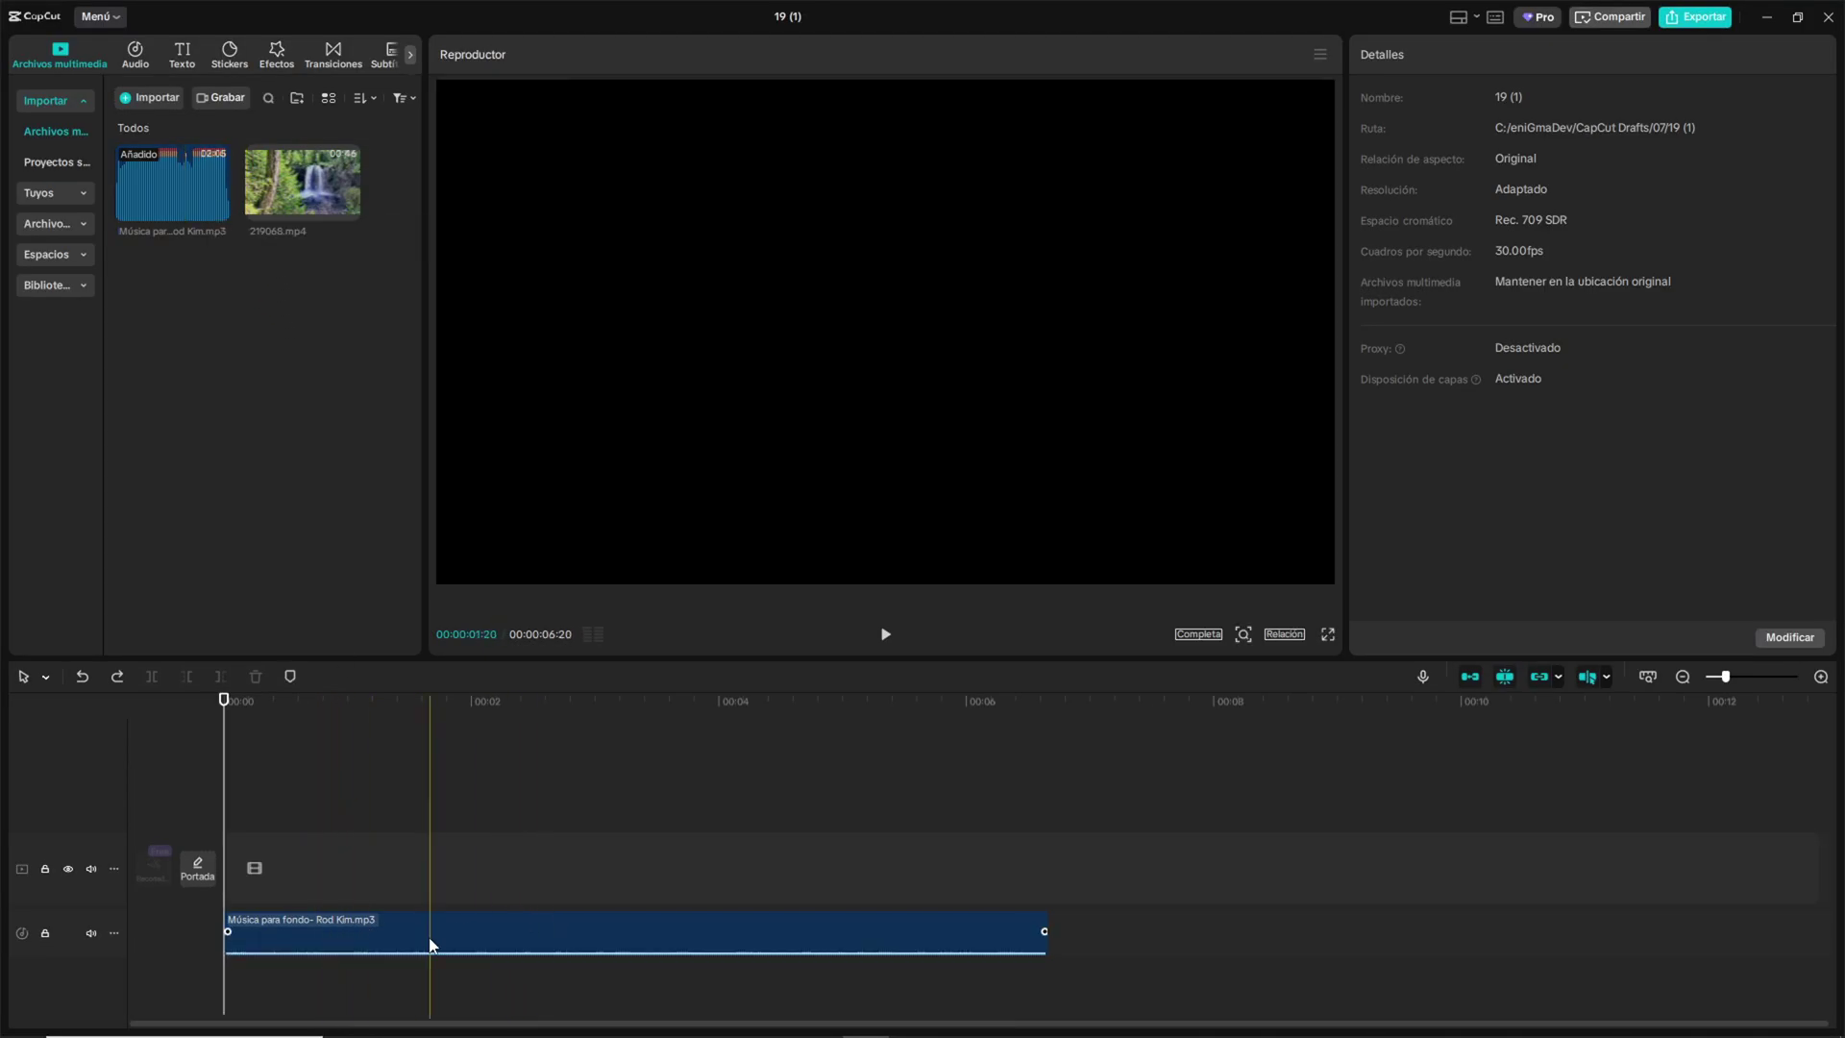
left_click_drag(312, 200, 246, 872)
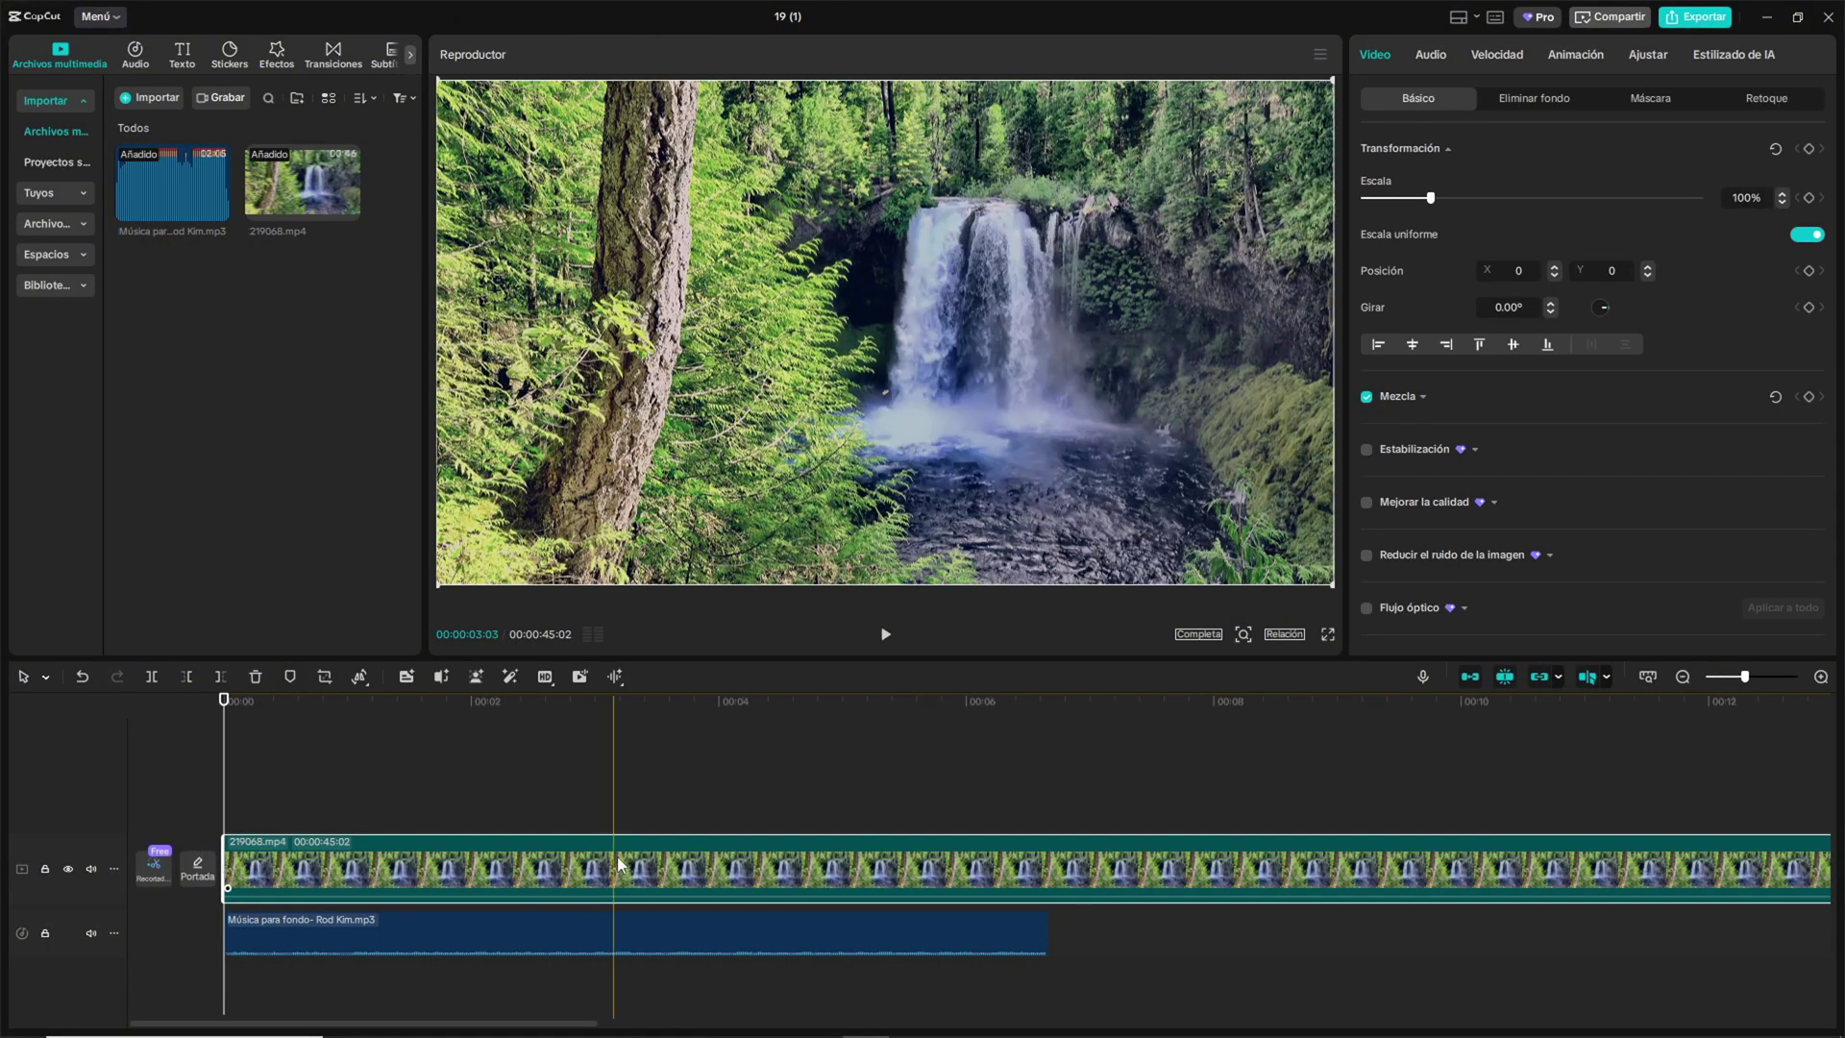
left_click(1049, 865)
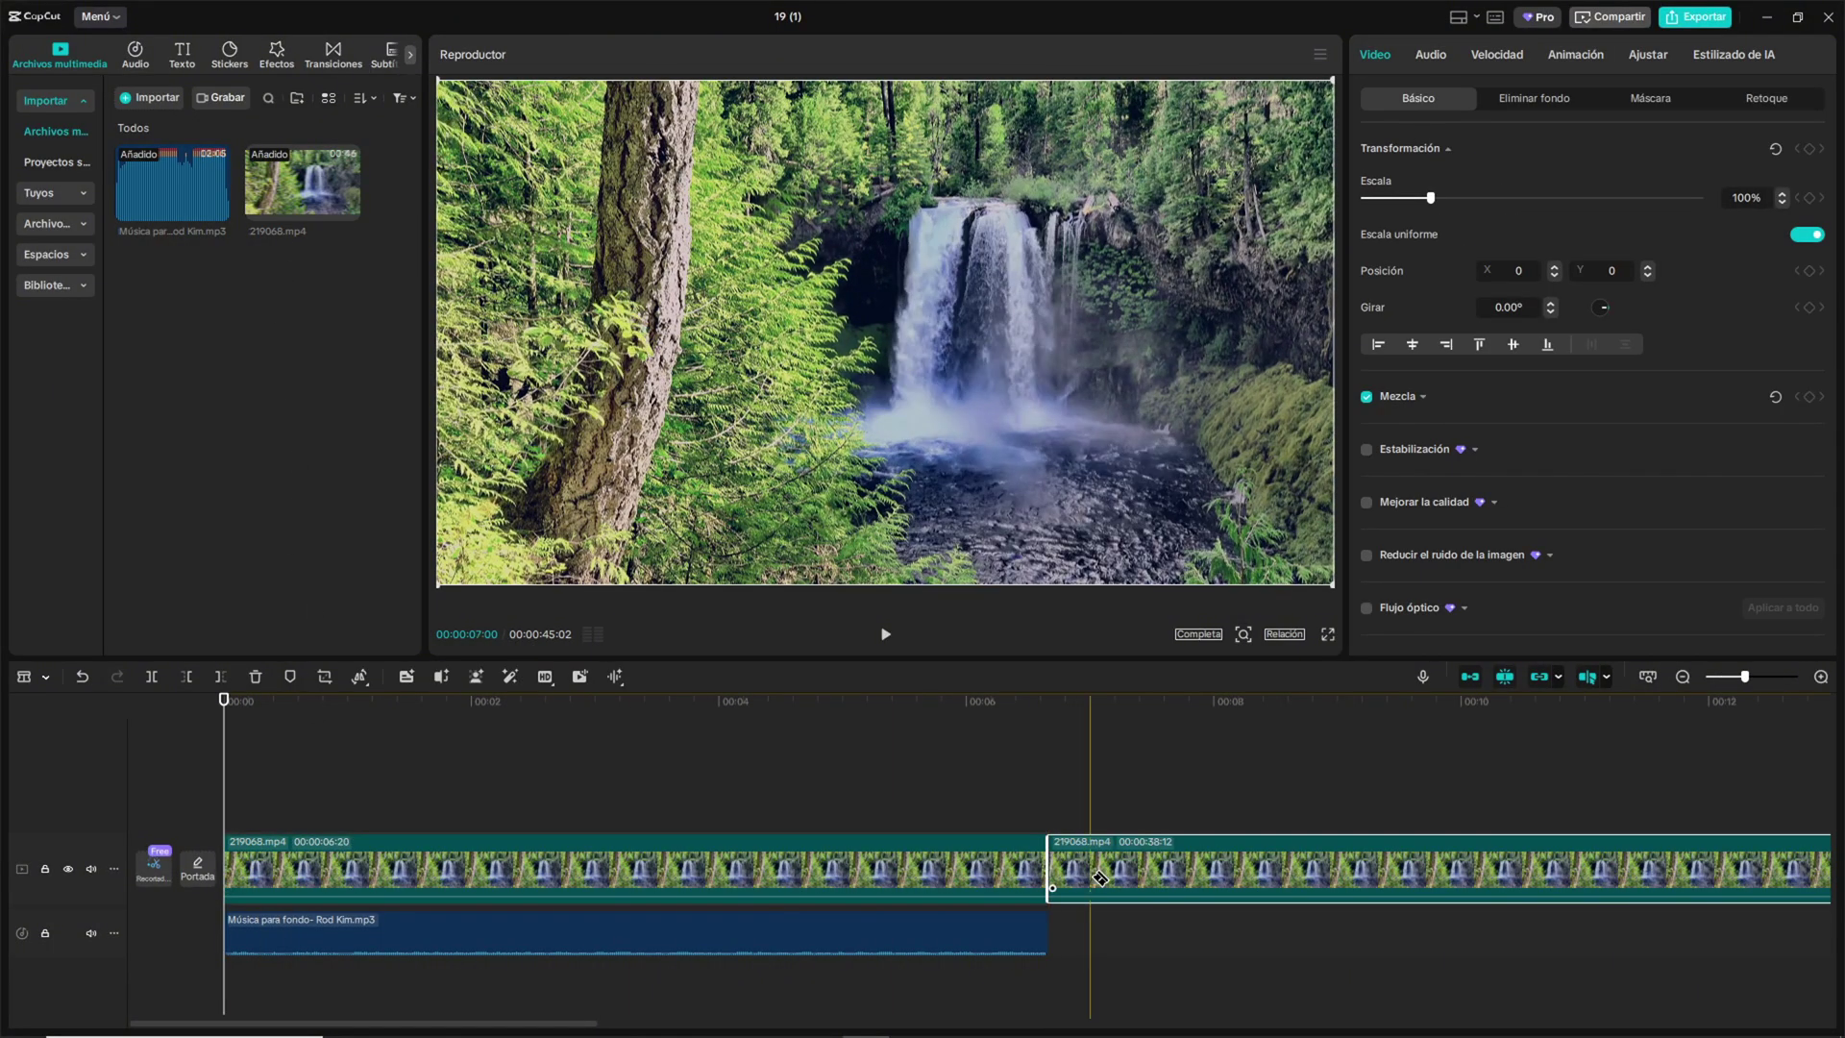
key("a")
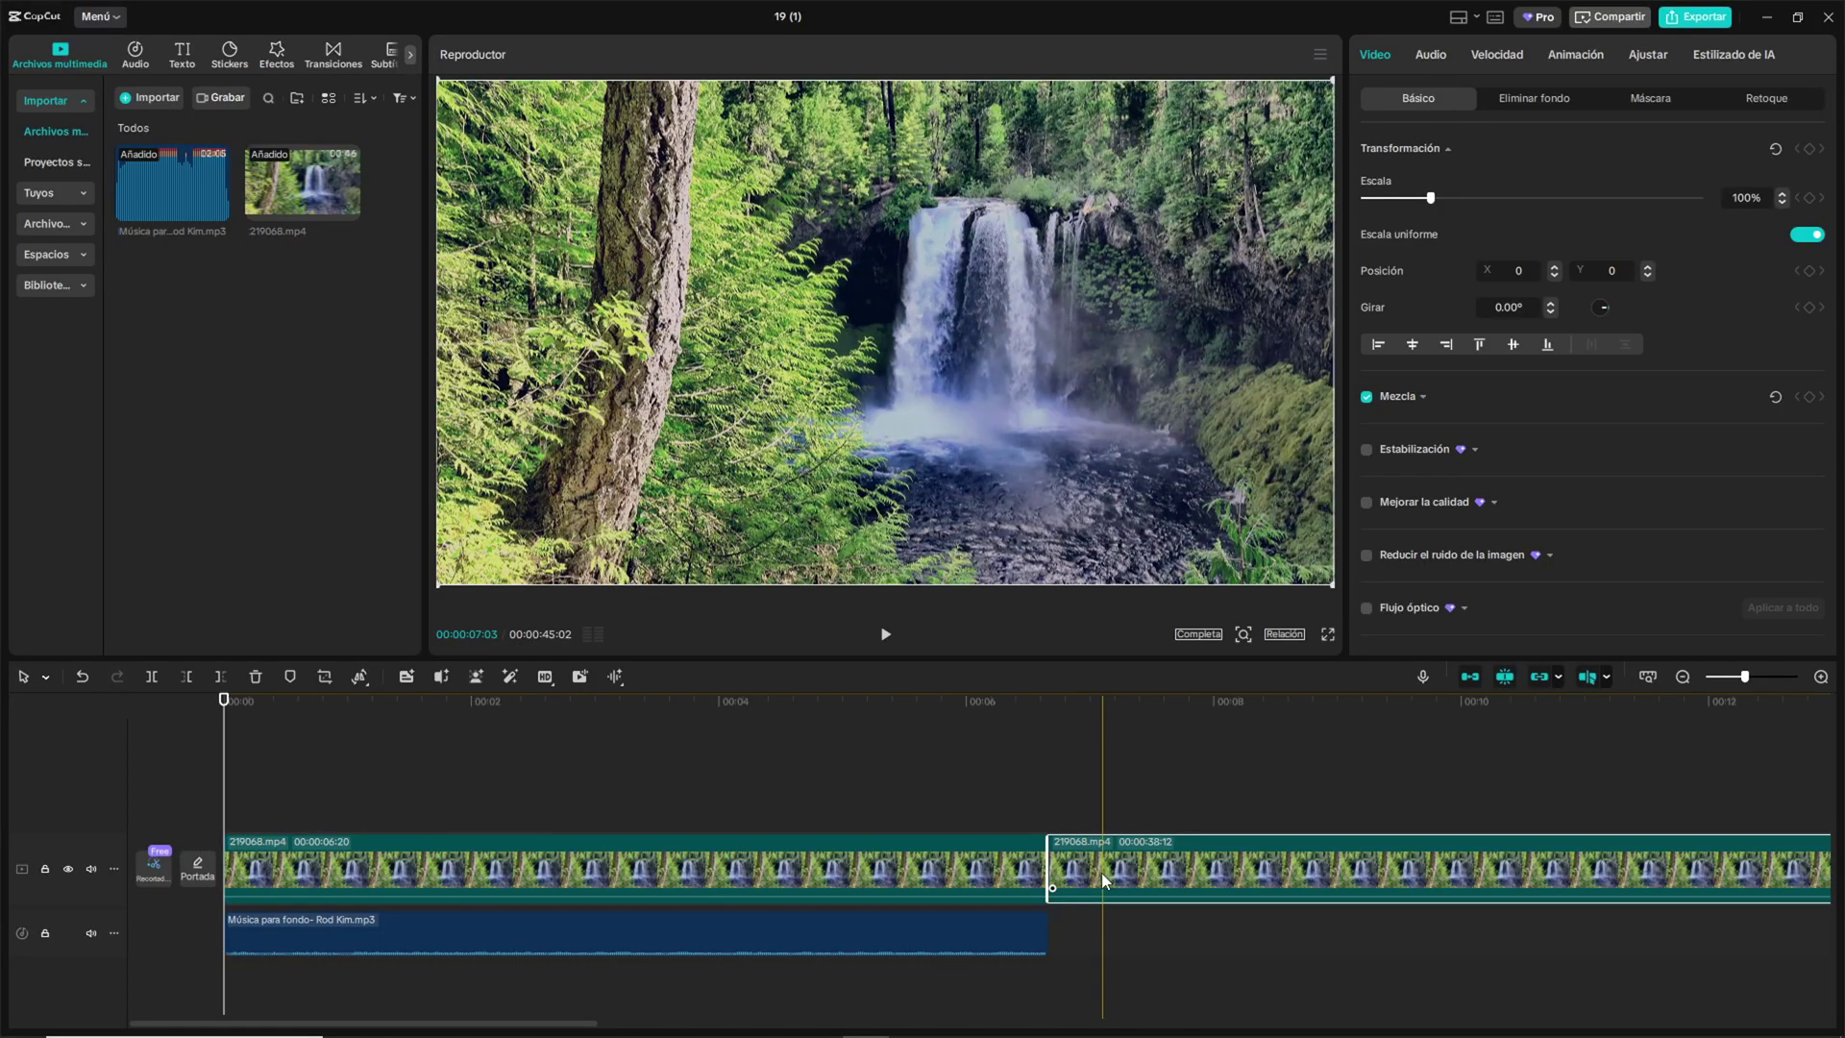
key("Delete")
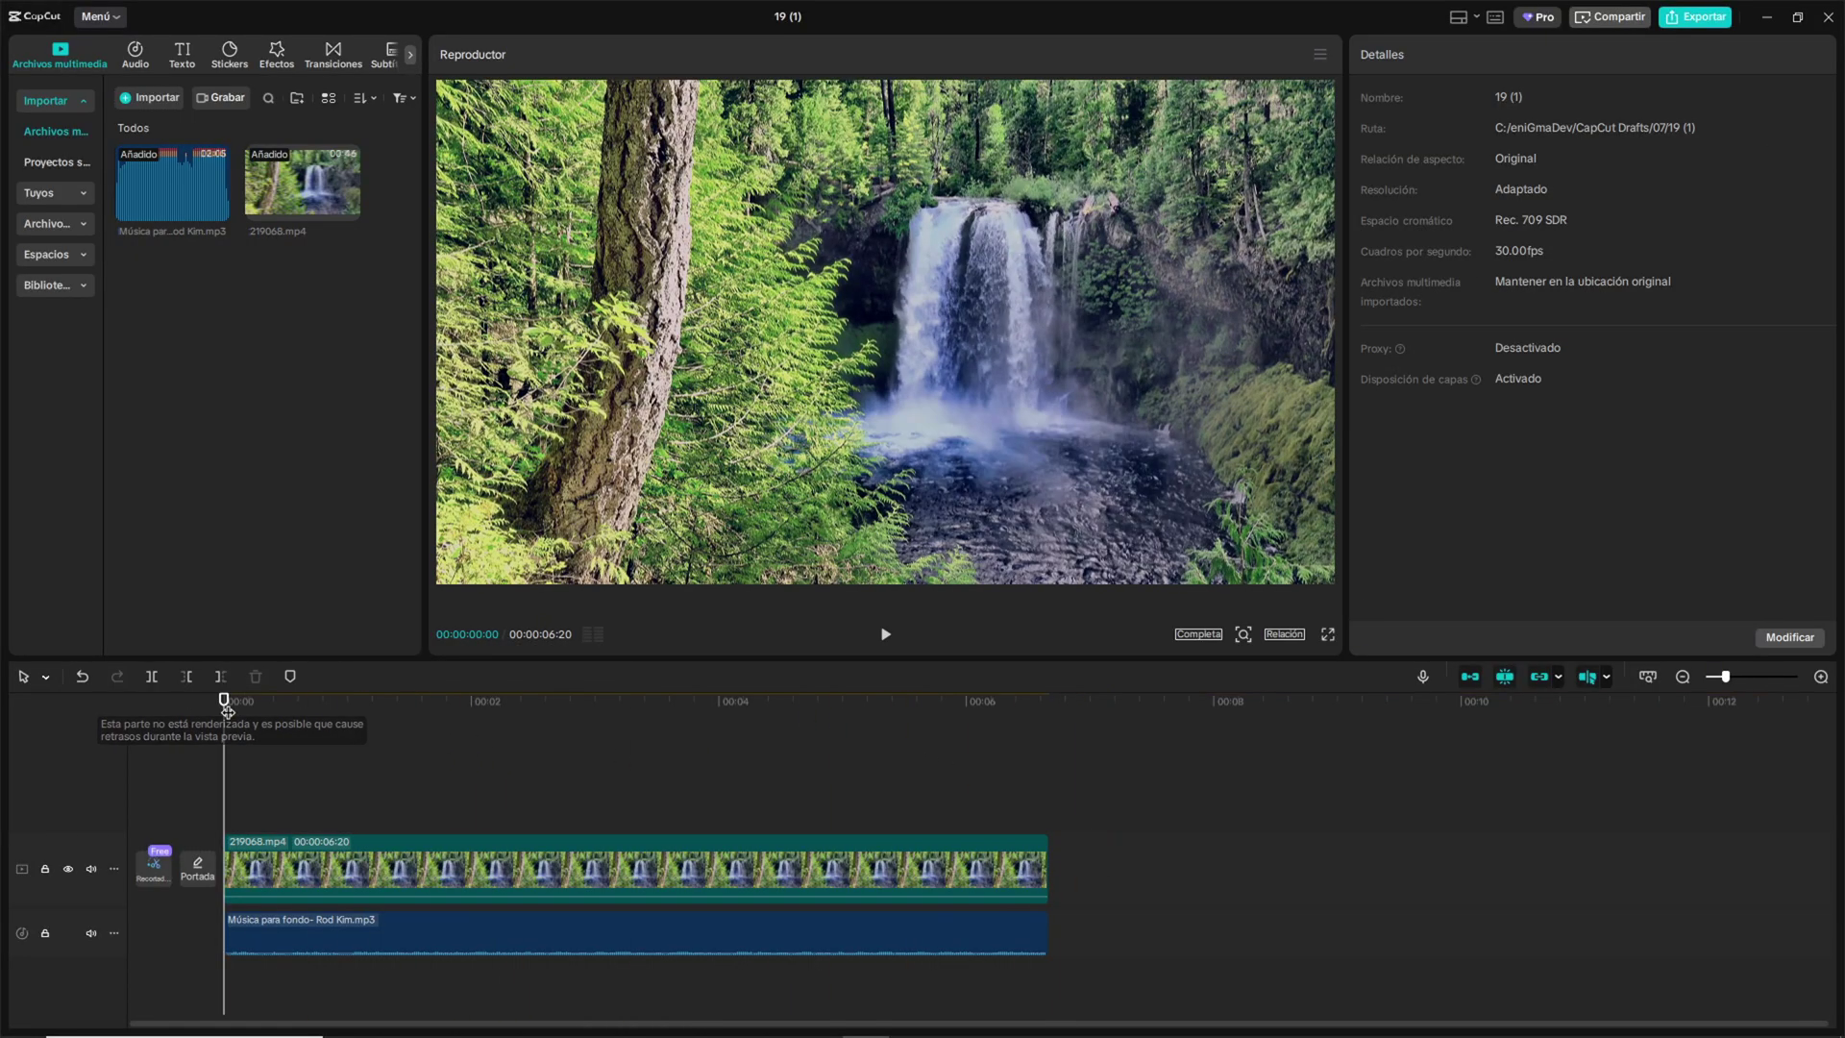
In the waterfall clip's HSL adjustments, set the green saturation to -100
left_click(689, 845)
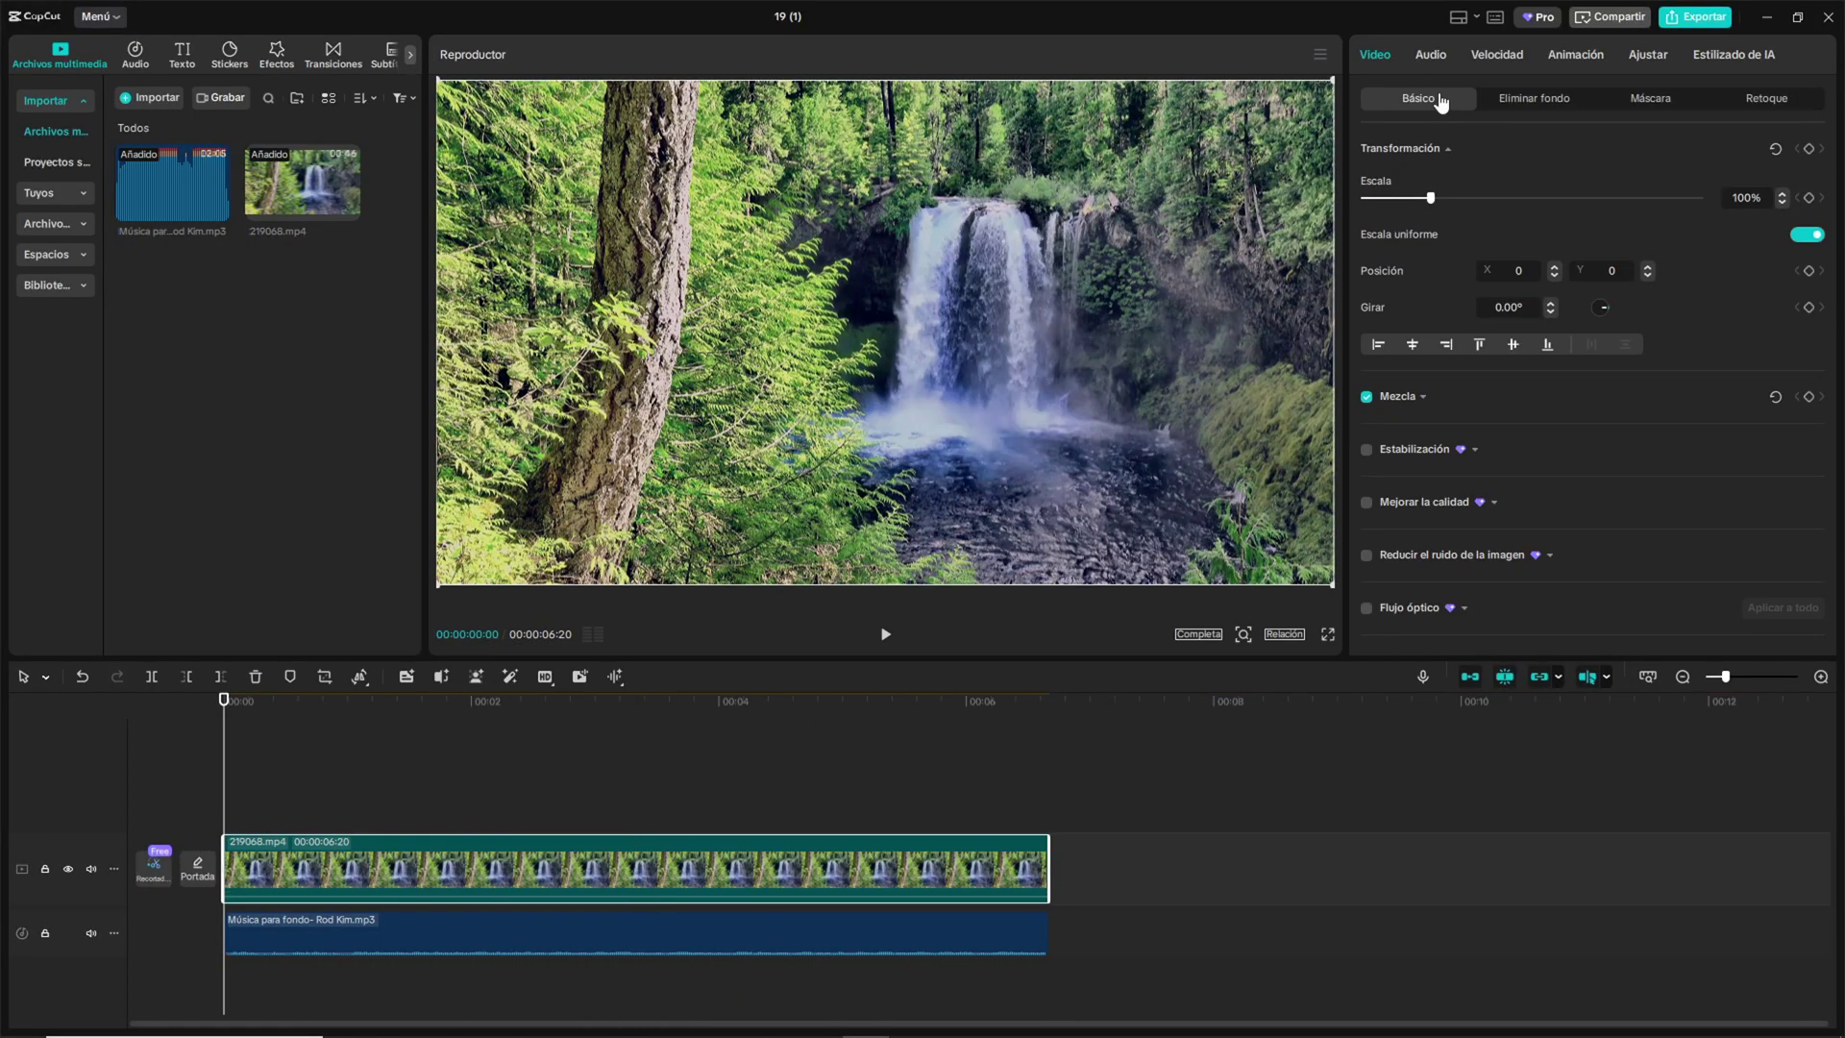
left_click(1650, 56)
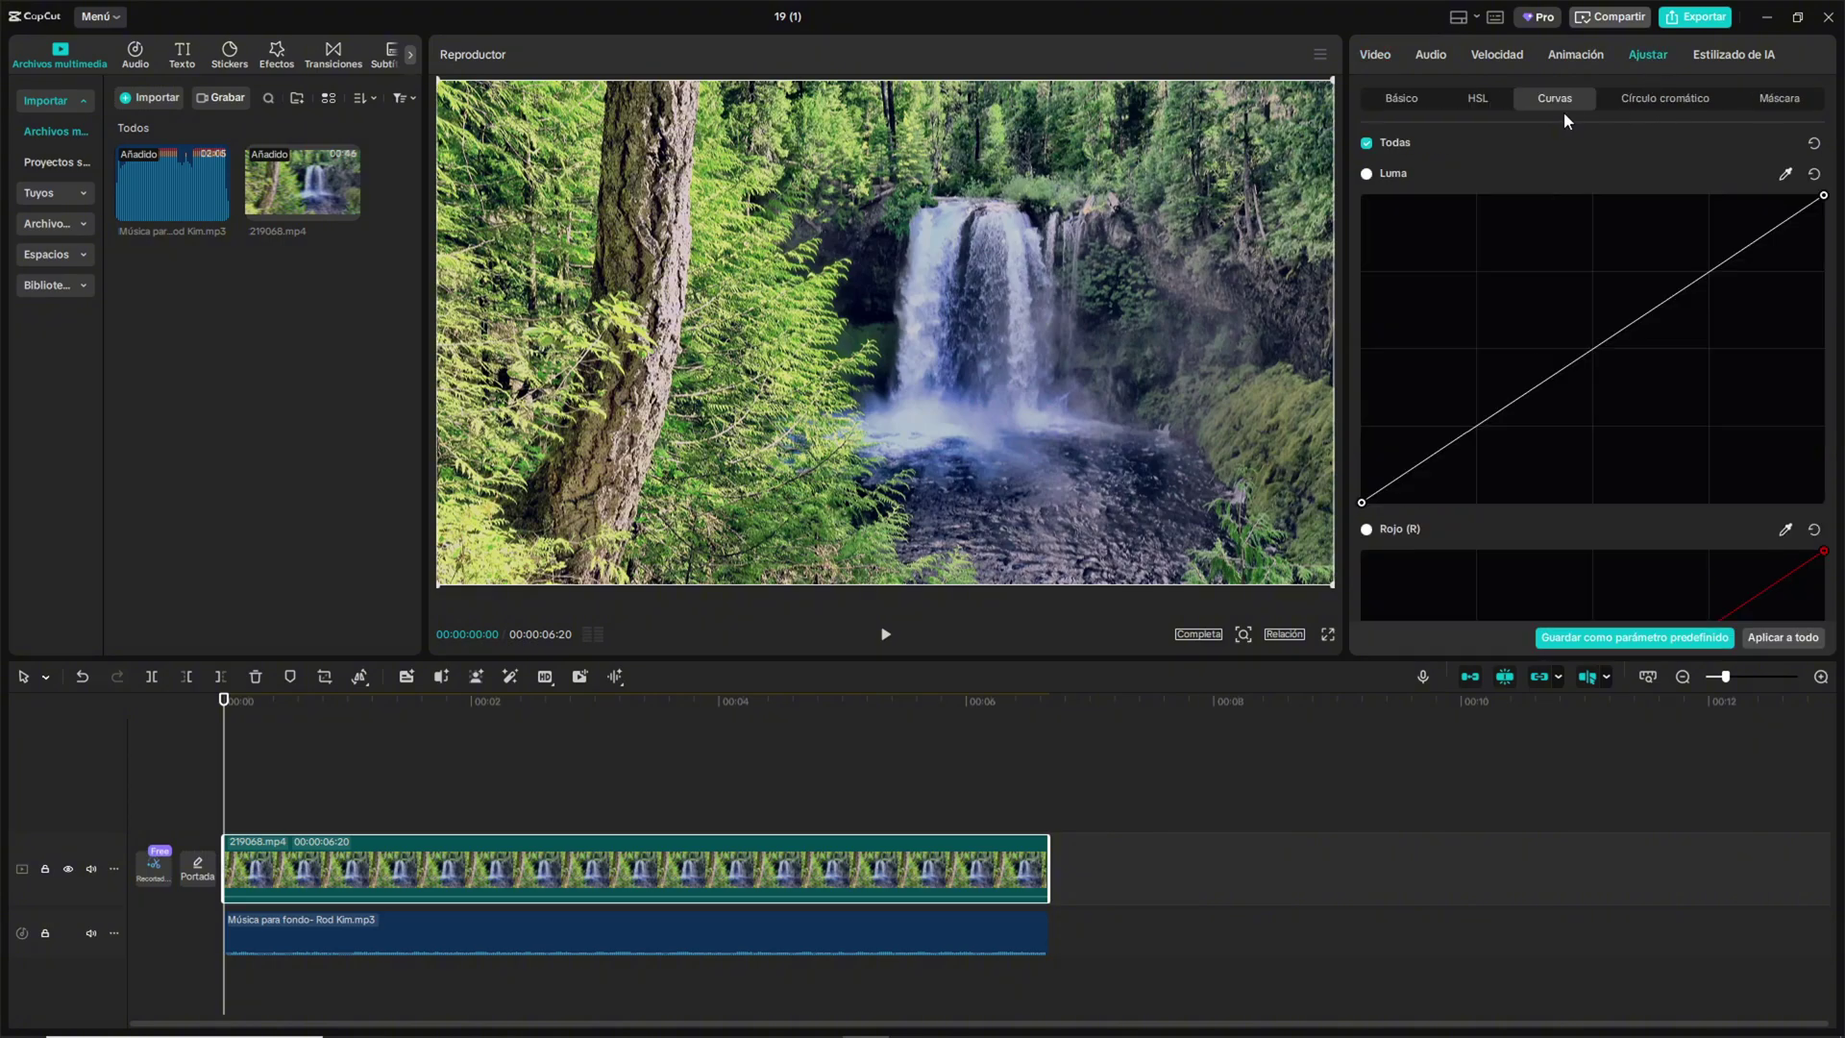
left_click(1499, 101)
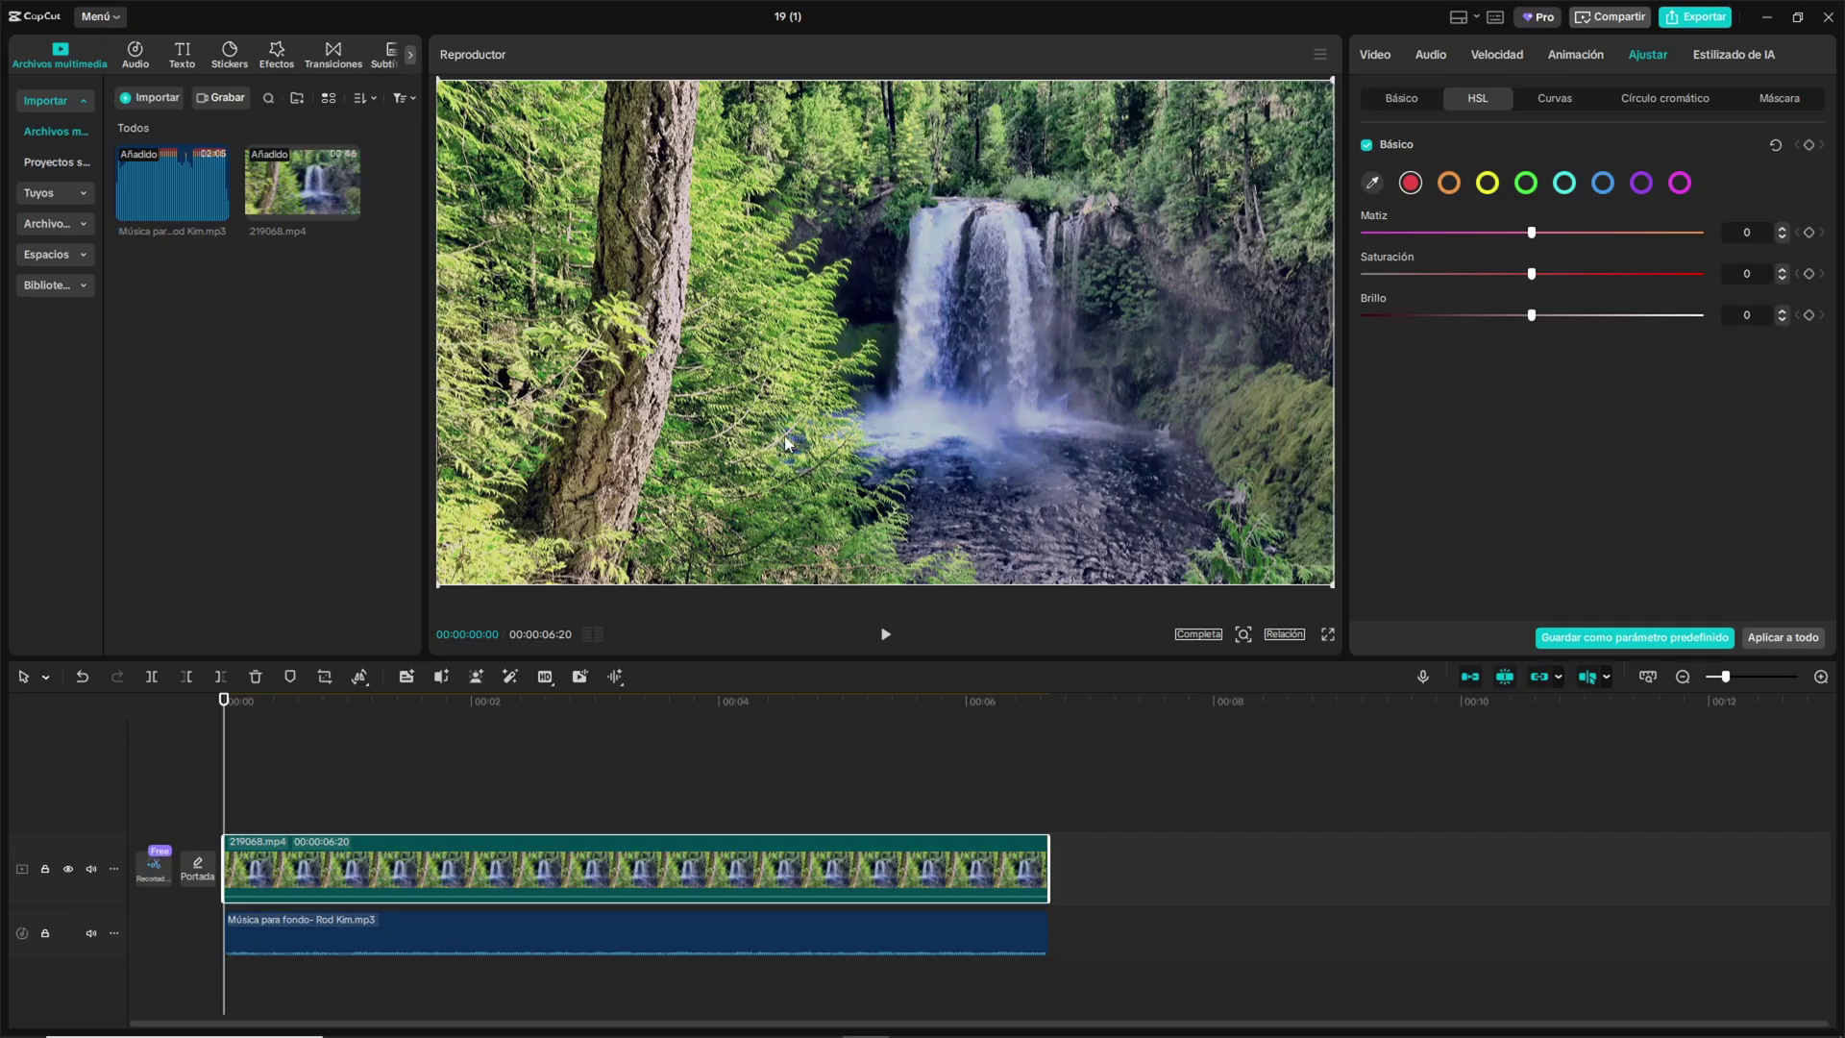
left_click(1528, 186)
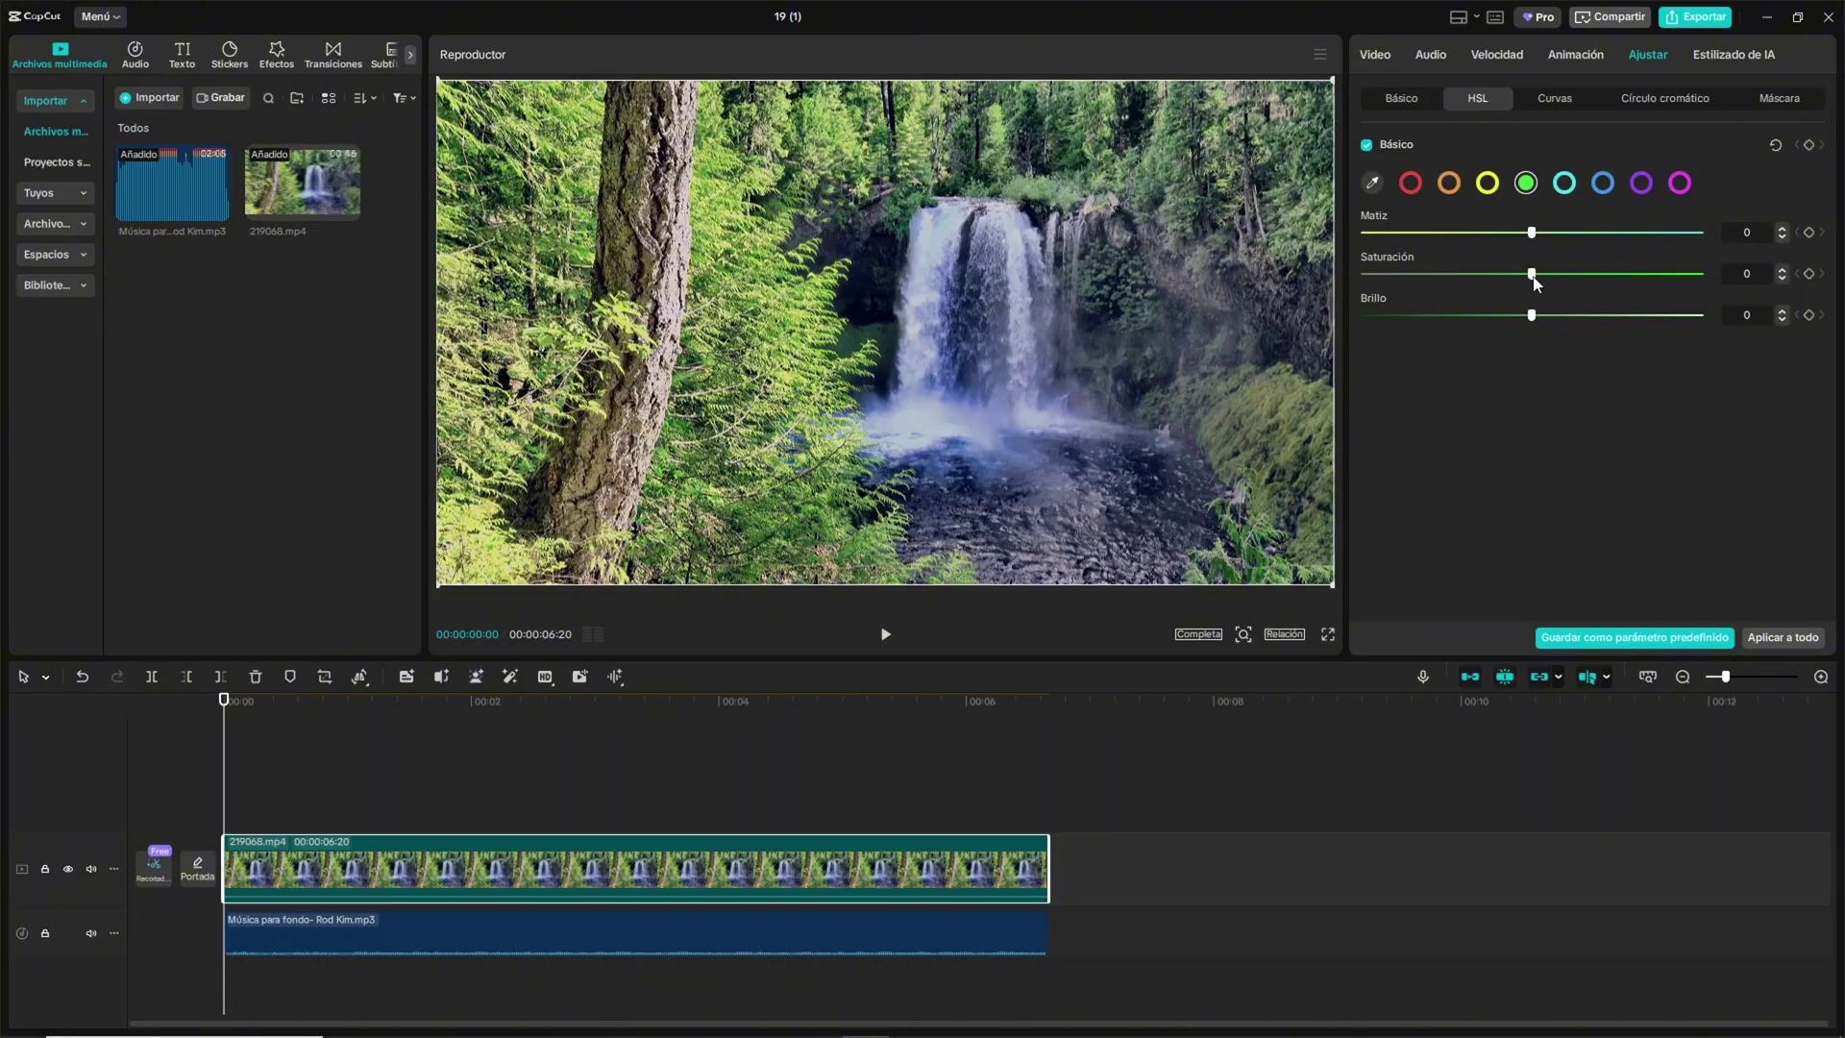
left_click_drag(1532, 273, 1398, 275)
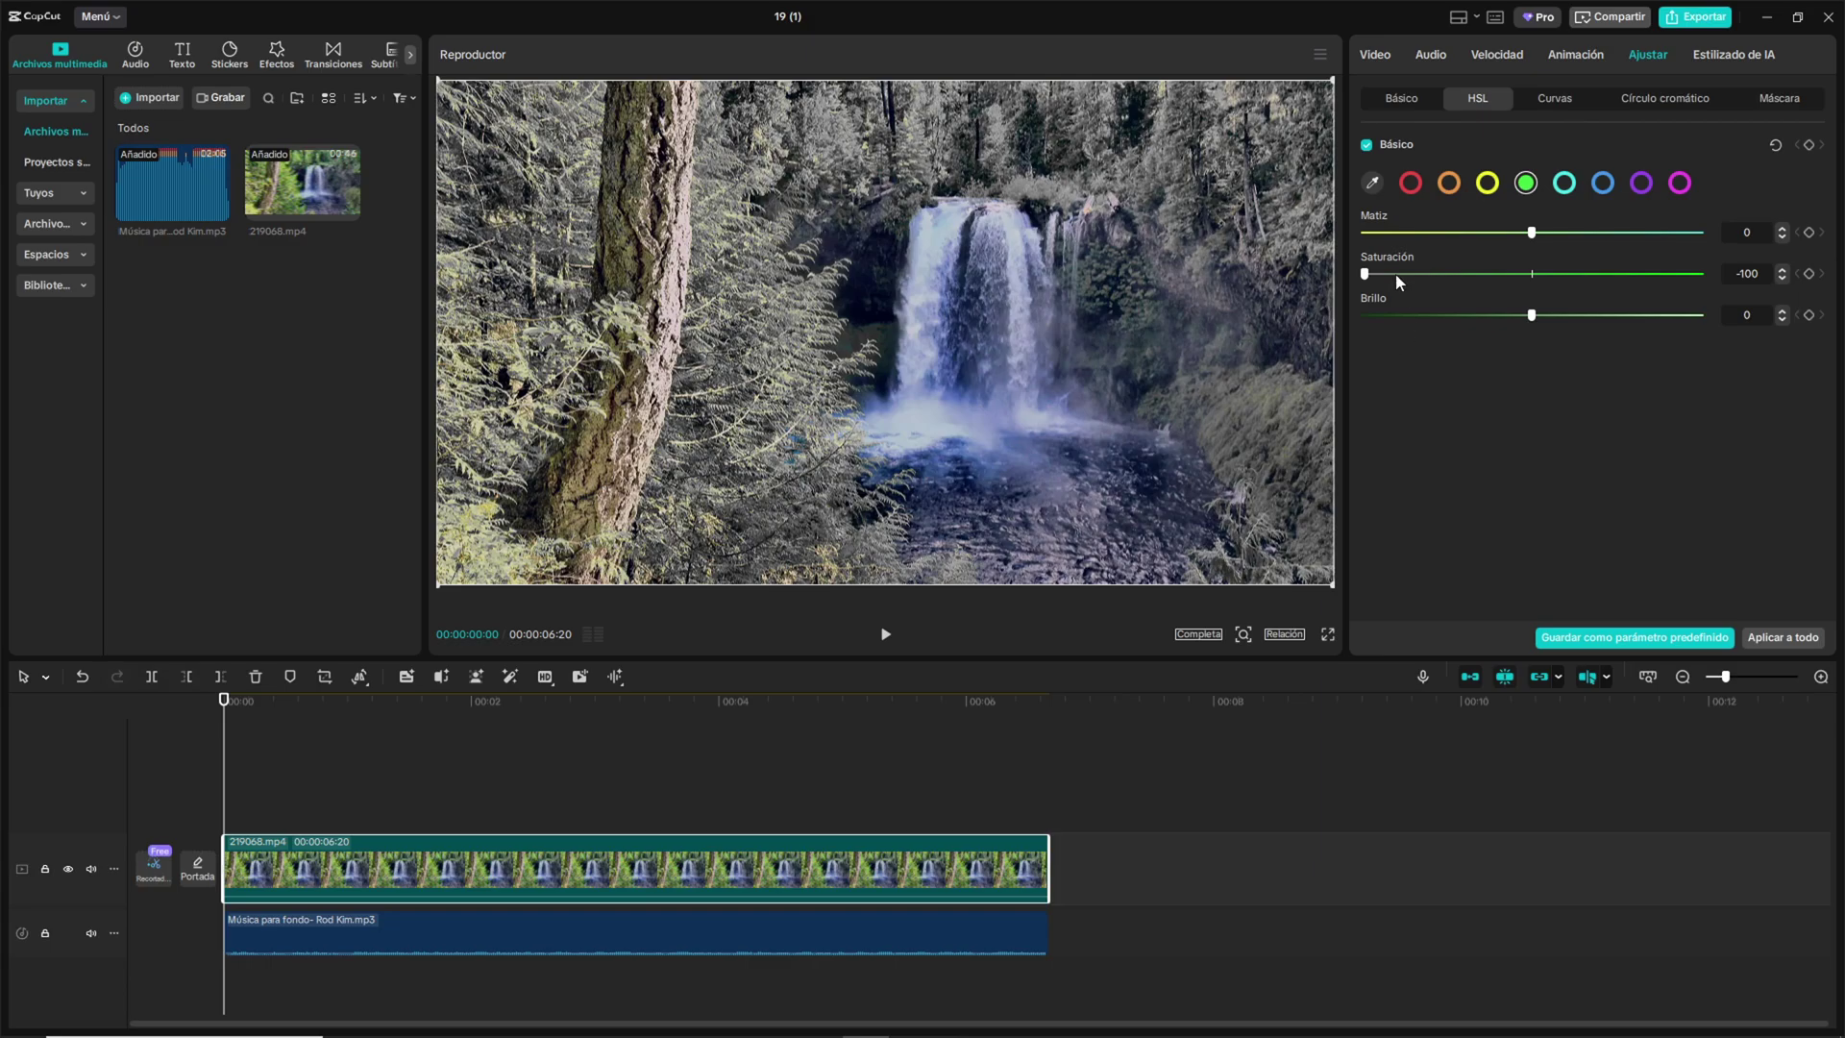
Desaturate the yellow, orange and red ranges of the waterfall clip
left_click(1488, 183)
left_click_drag(1534, 275, 1338, 280)
left_click(1451, 183)
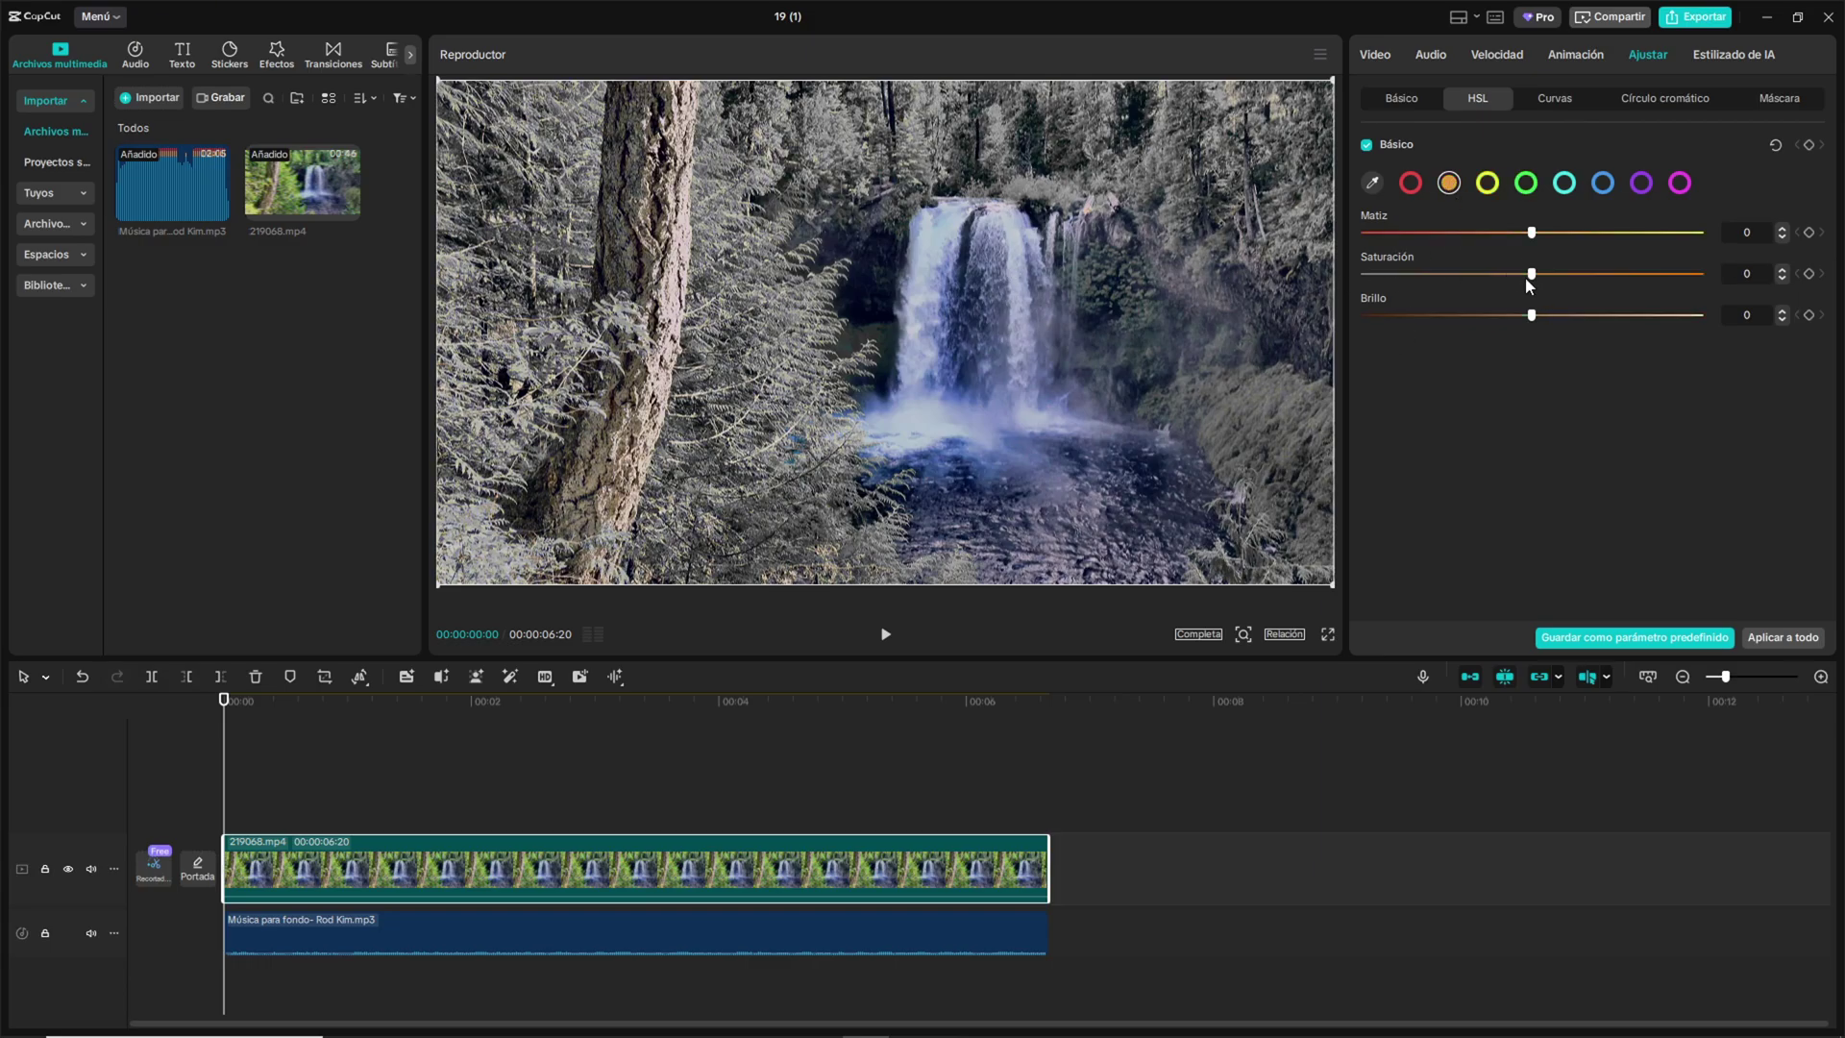
left_click_drag(1530, 276, 1355, 280)
left_click(1410, 182)
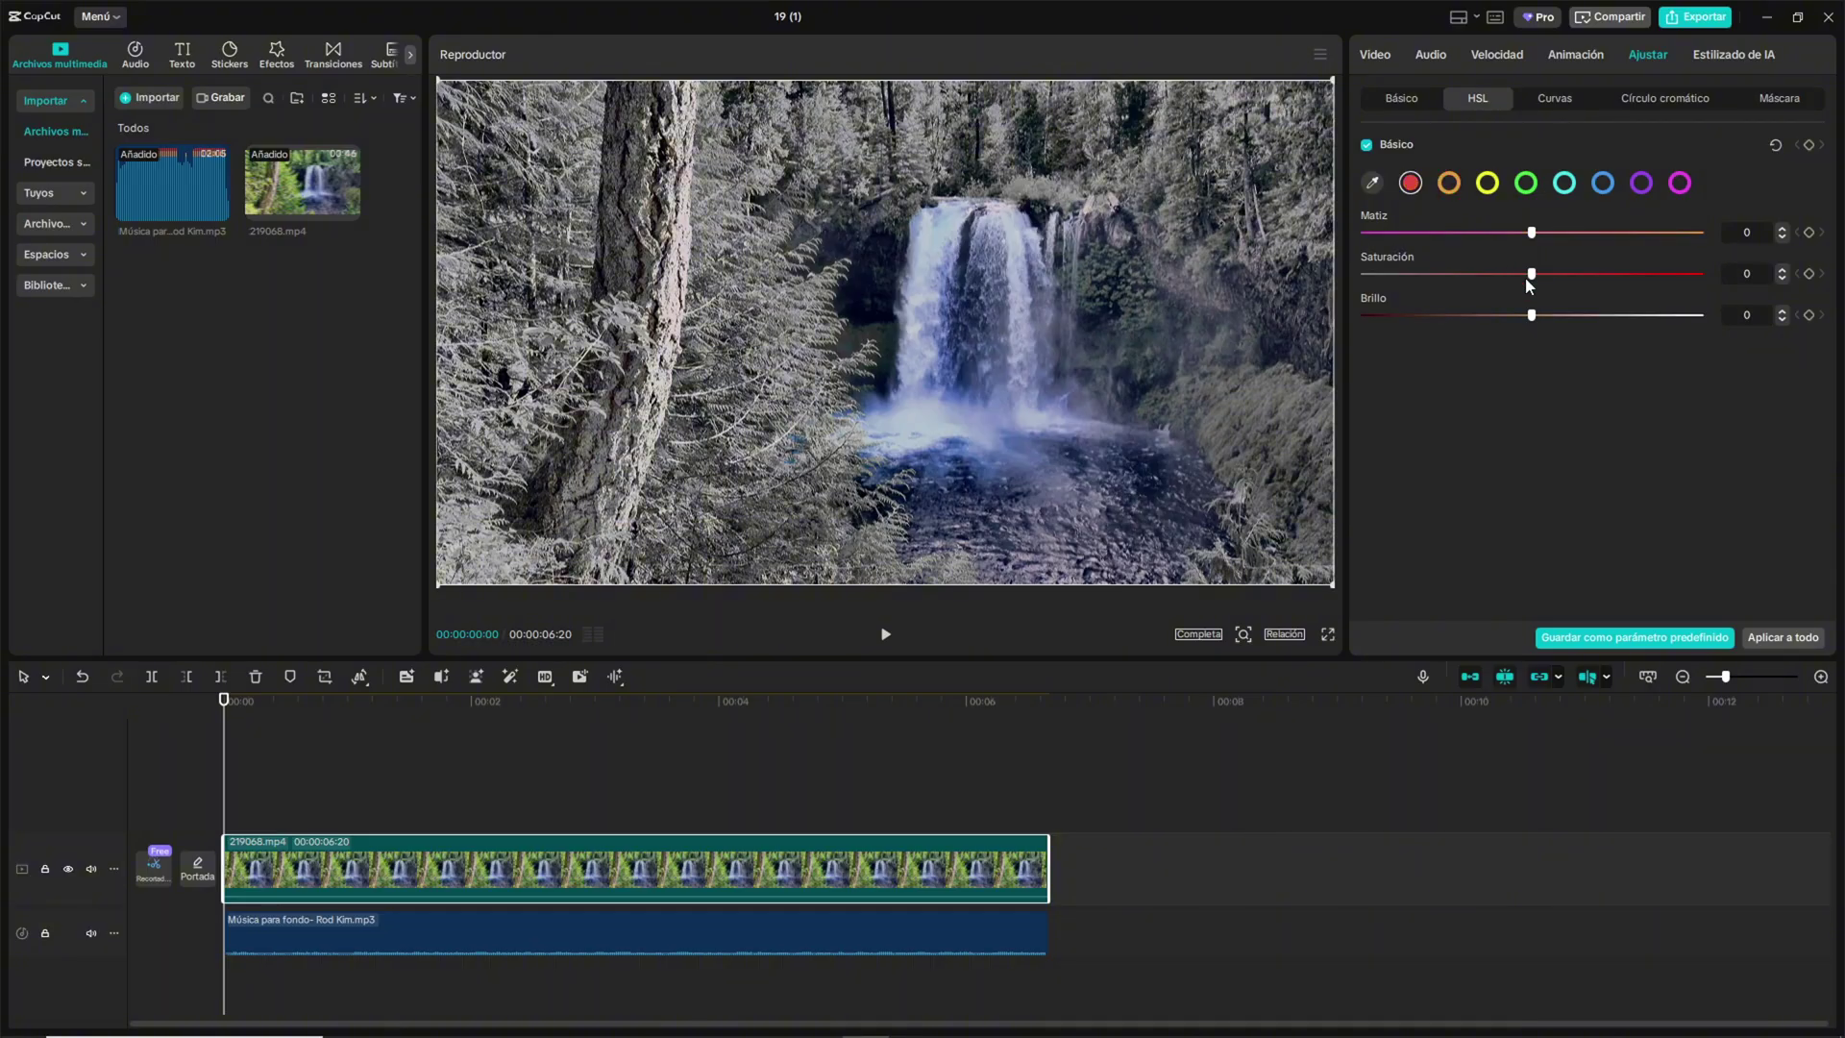
left_click_drag(1532, 275, 1435, 288)
Desaturate the waterfall clip's cyan range and set its blue saturation to 100
left_click(1604, 183)
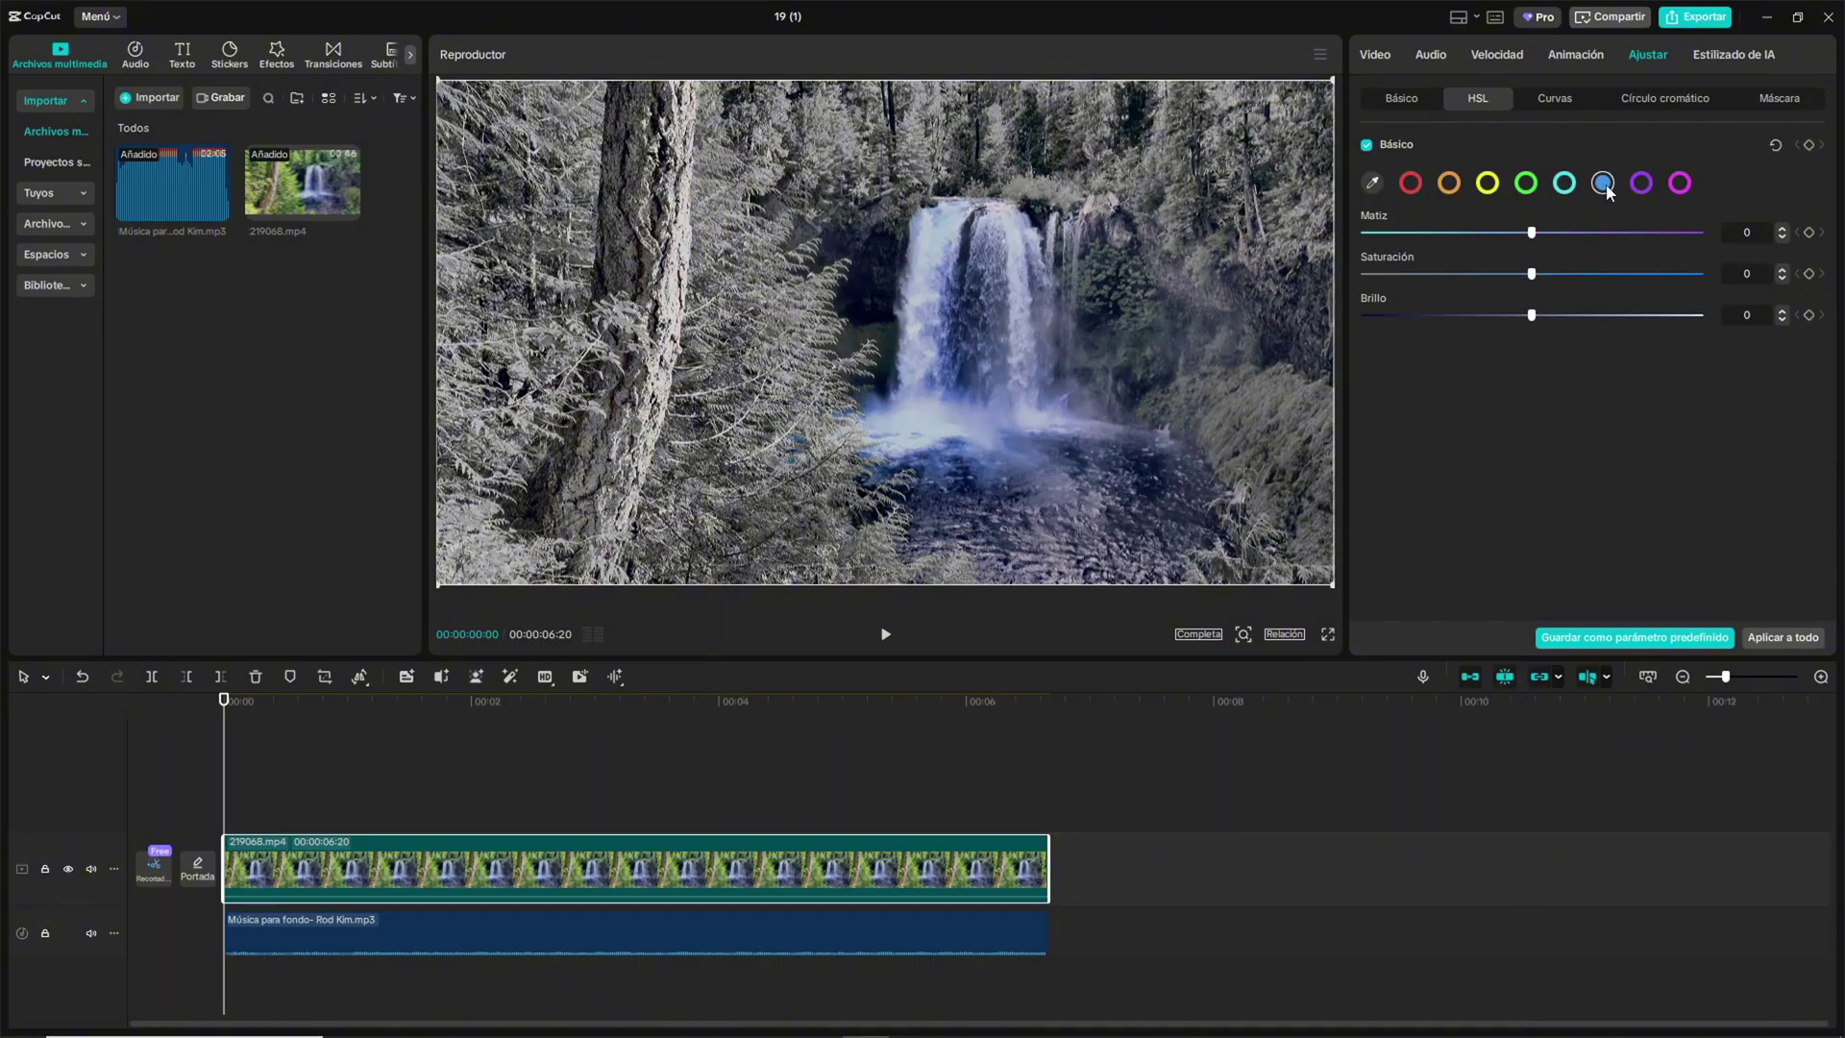
left_click(1566, 182)
left_click_drag(1534, 275, 1363, 279)
left_click(1603, 184)
left_click_drag(1531, 275, 1705, 279)
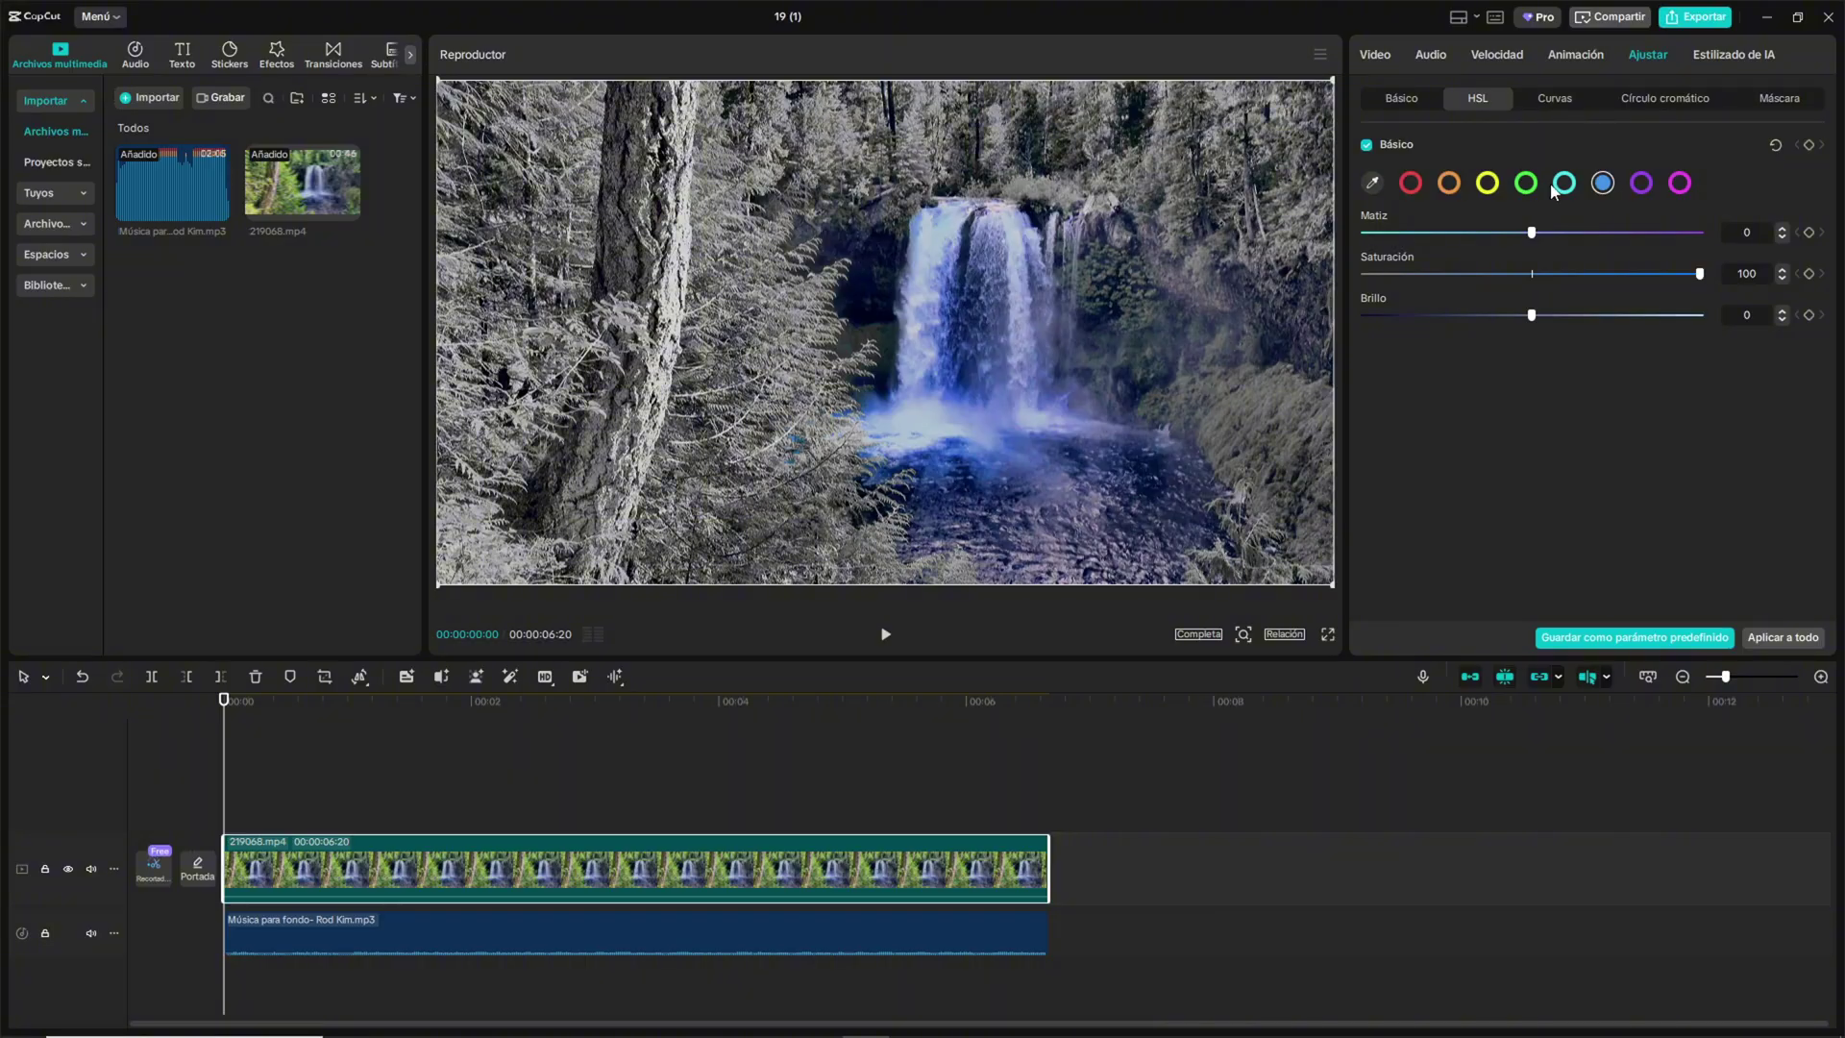
Set the purple and magenta saturation of the waterfall clip to -100
left_click(1641, 182)
left_click_drag(1537, 275, 1338, 284)
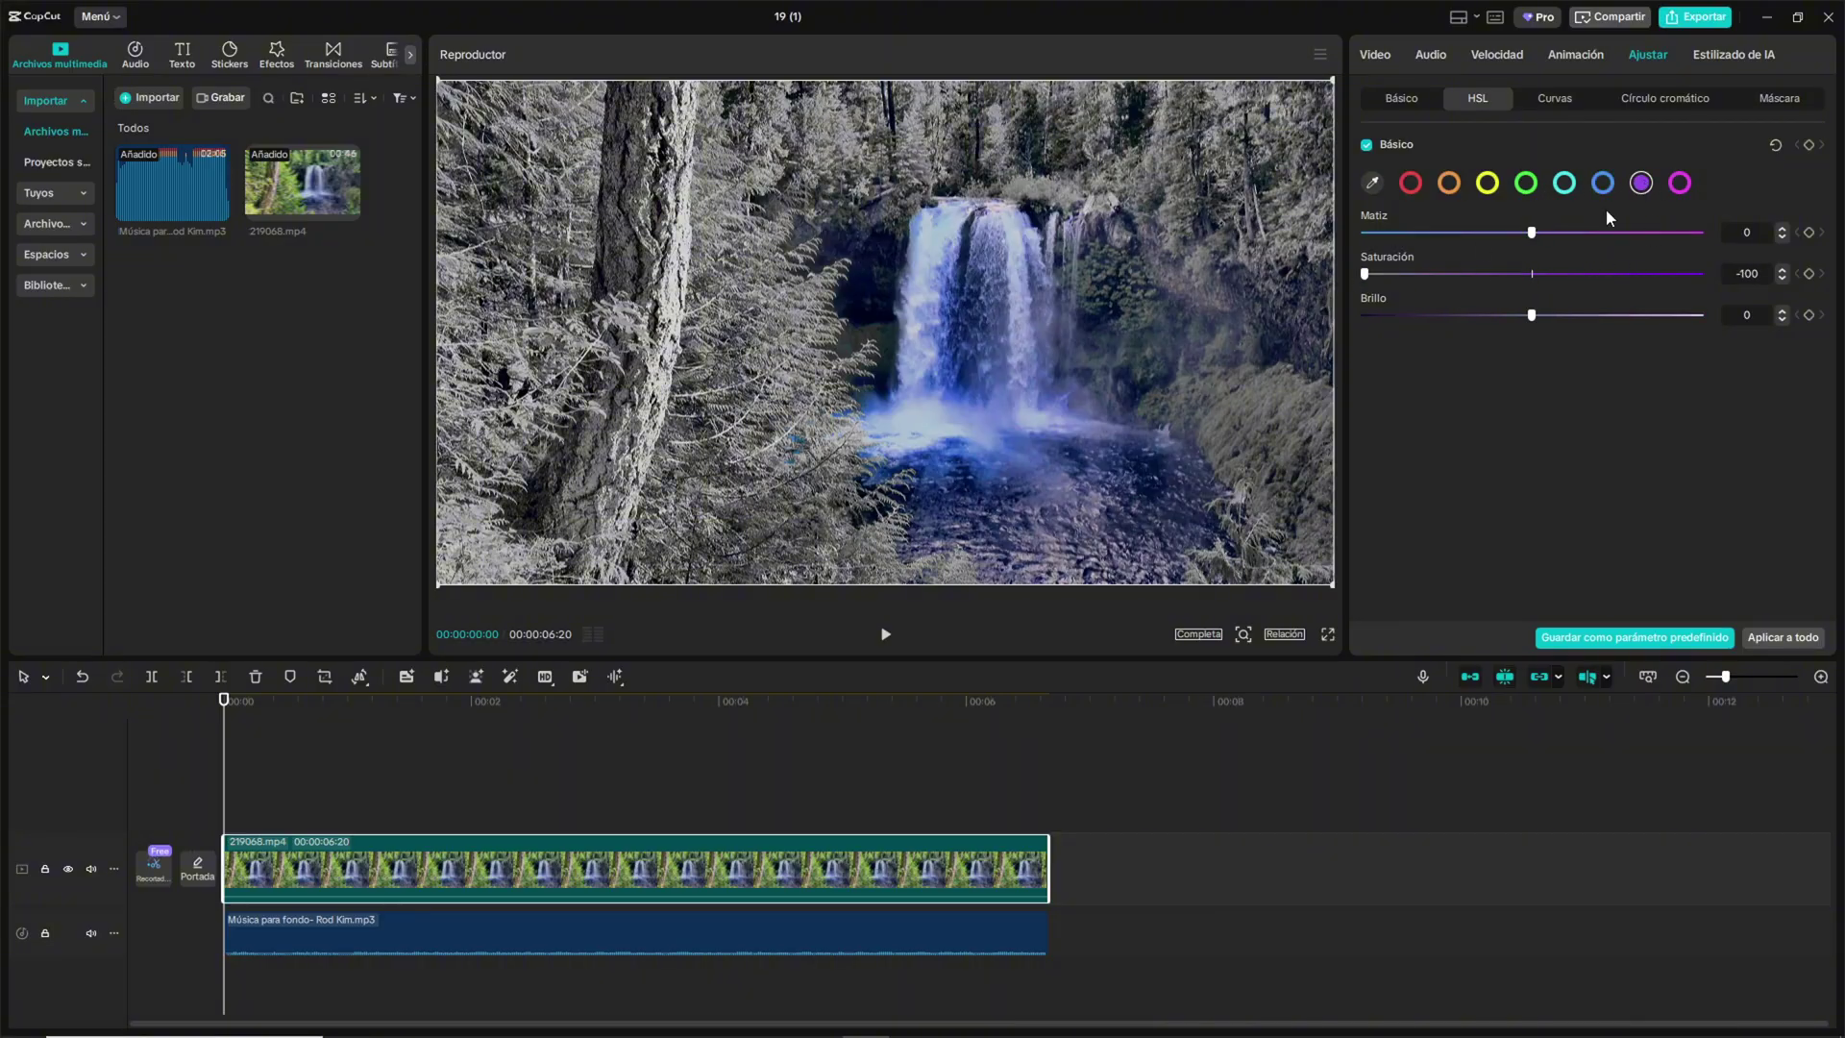
left_click(1680, 182)
left_click_drag(1531, 275, 1345, 279)
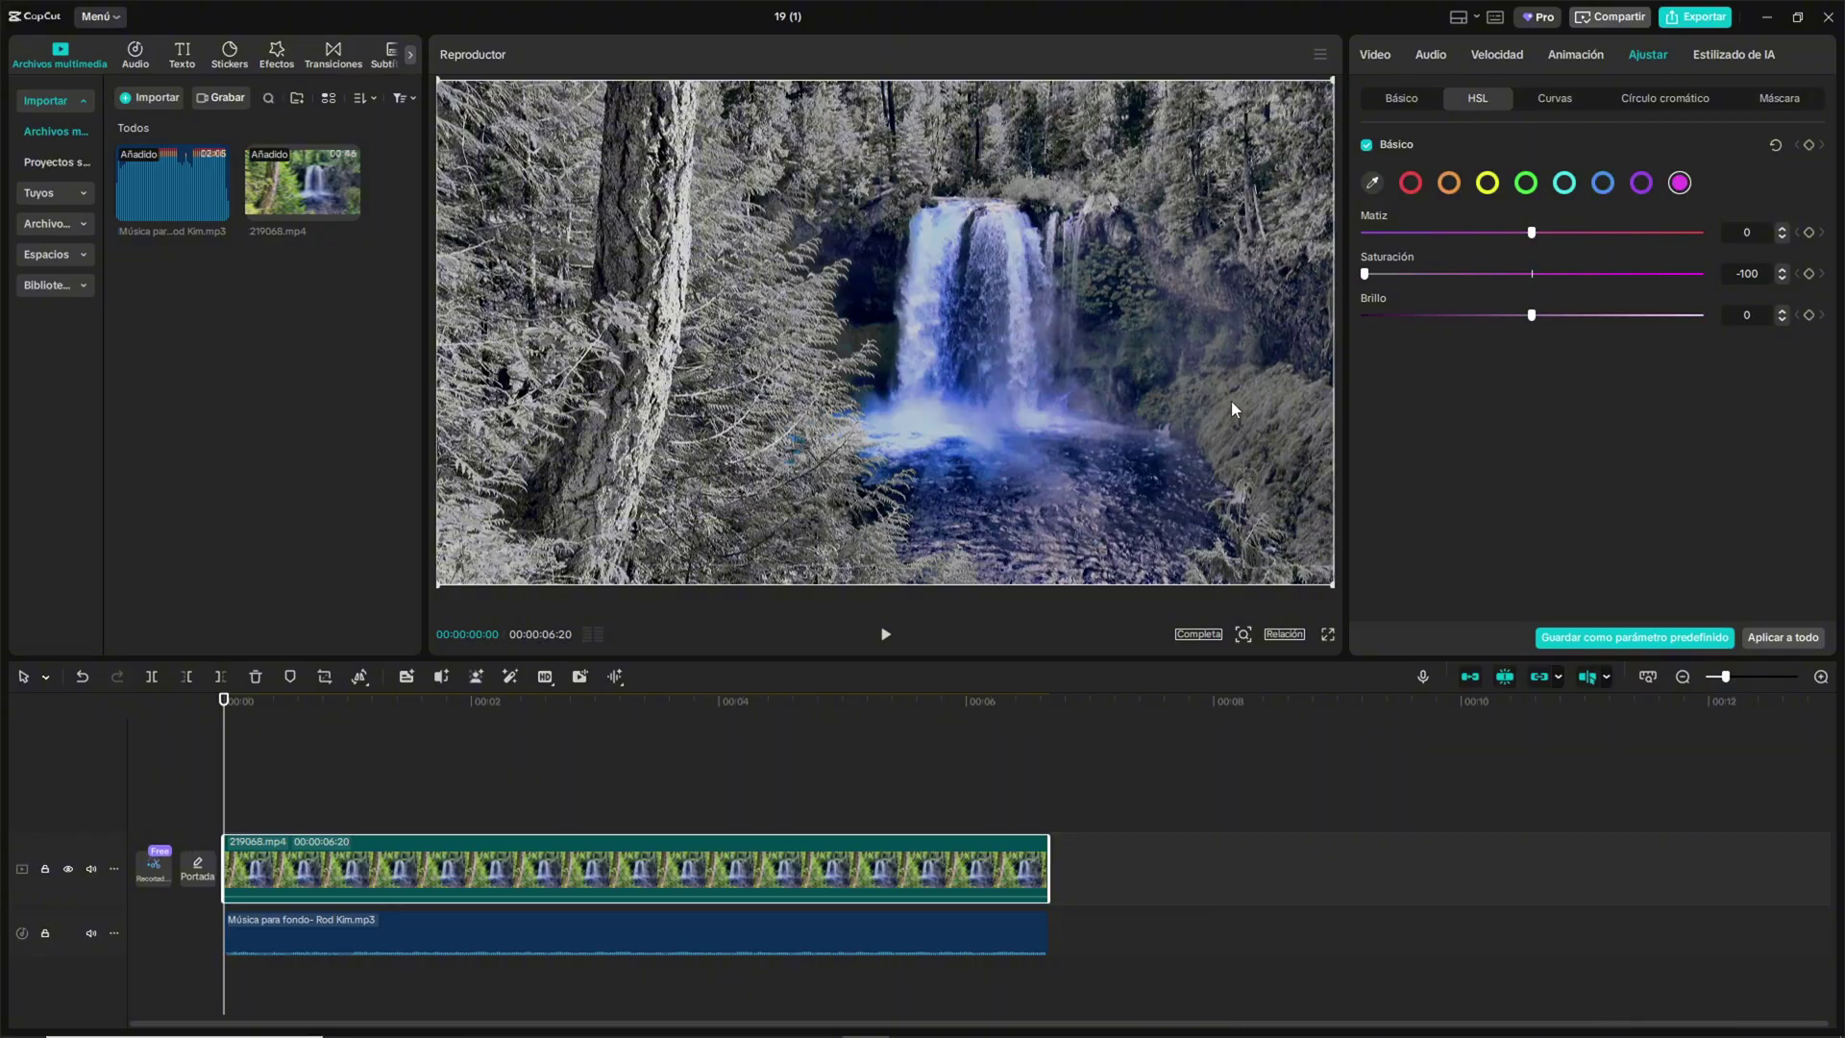
Inspect the waterfall frame with isolated blues in full screen and return to the editor
left_click(1328, 634)
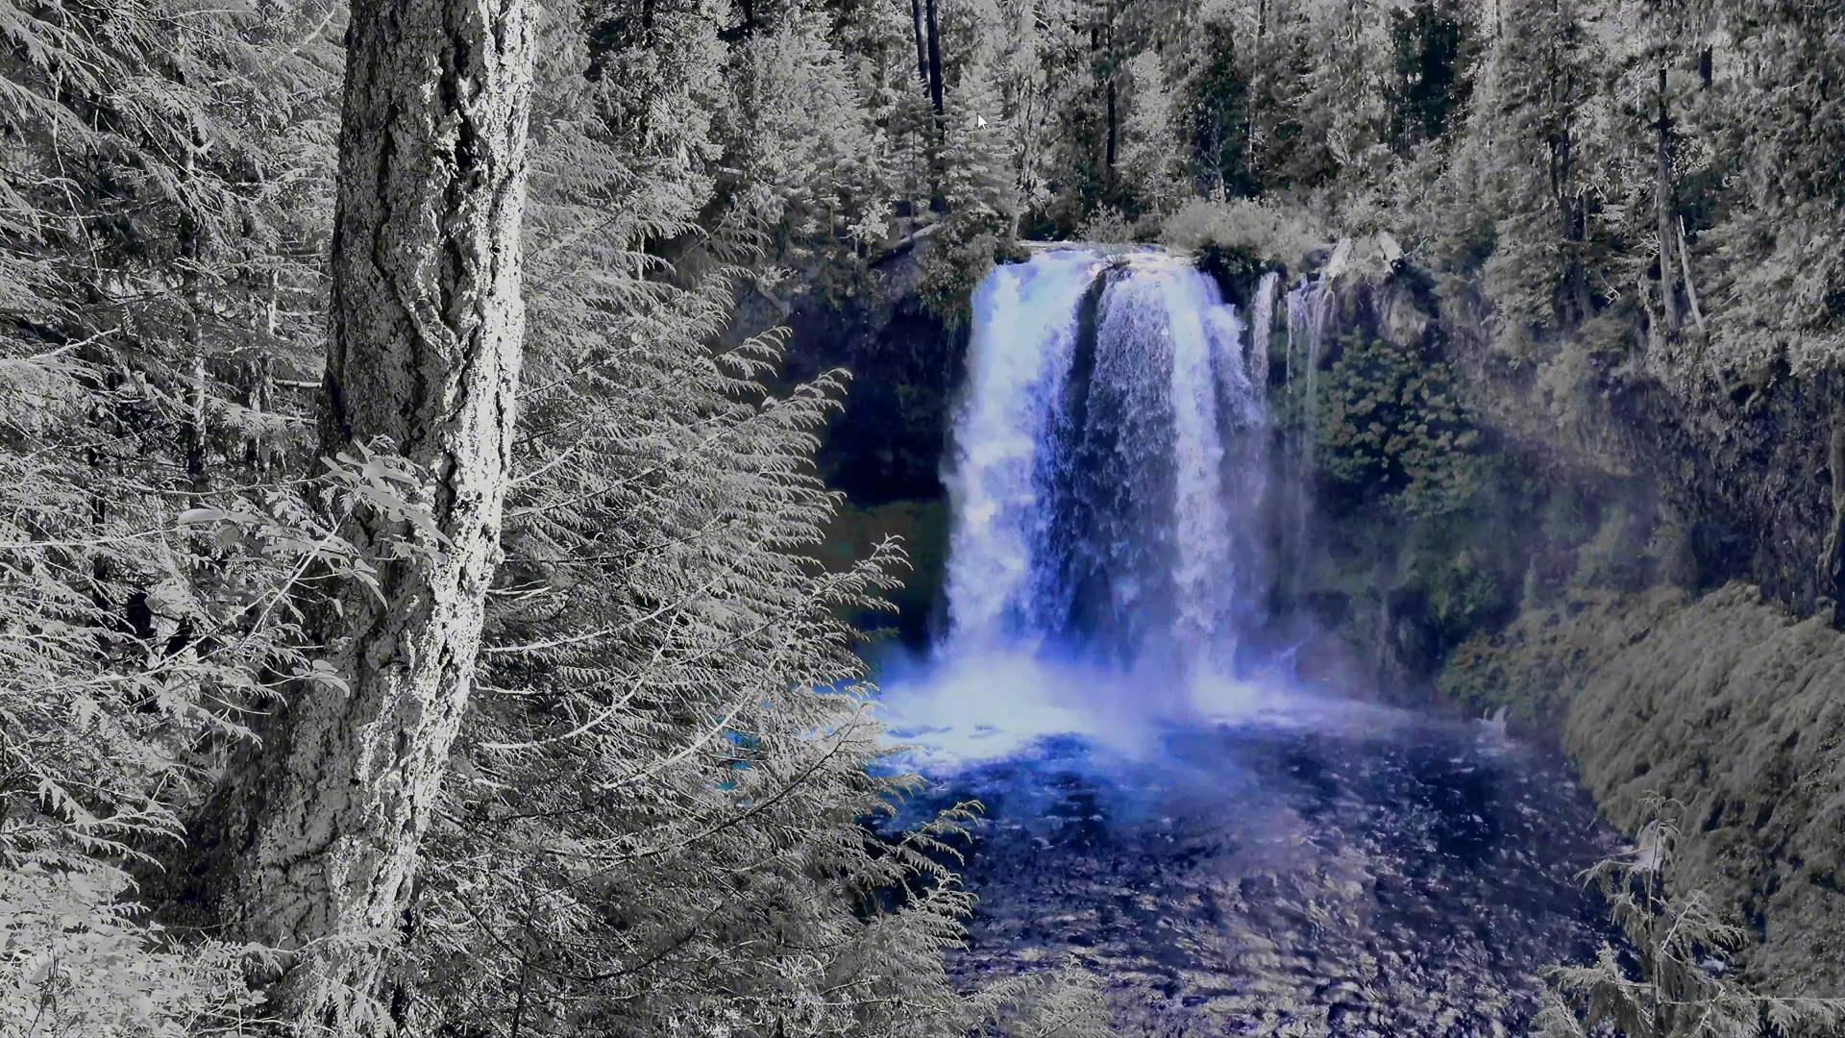
mouse_move(1215, 706)
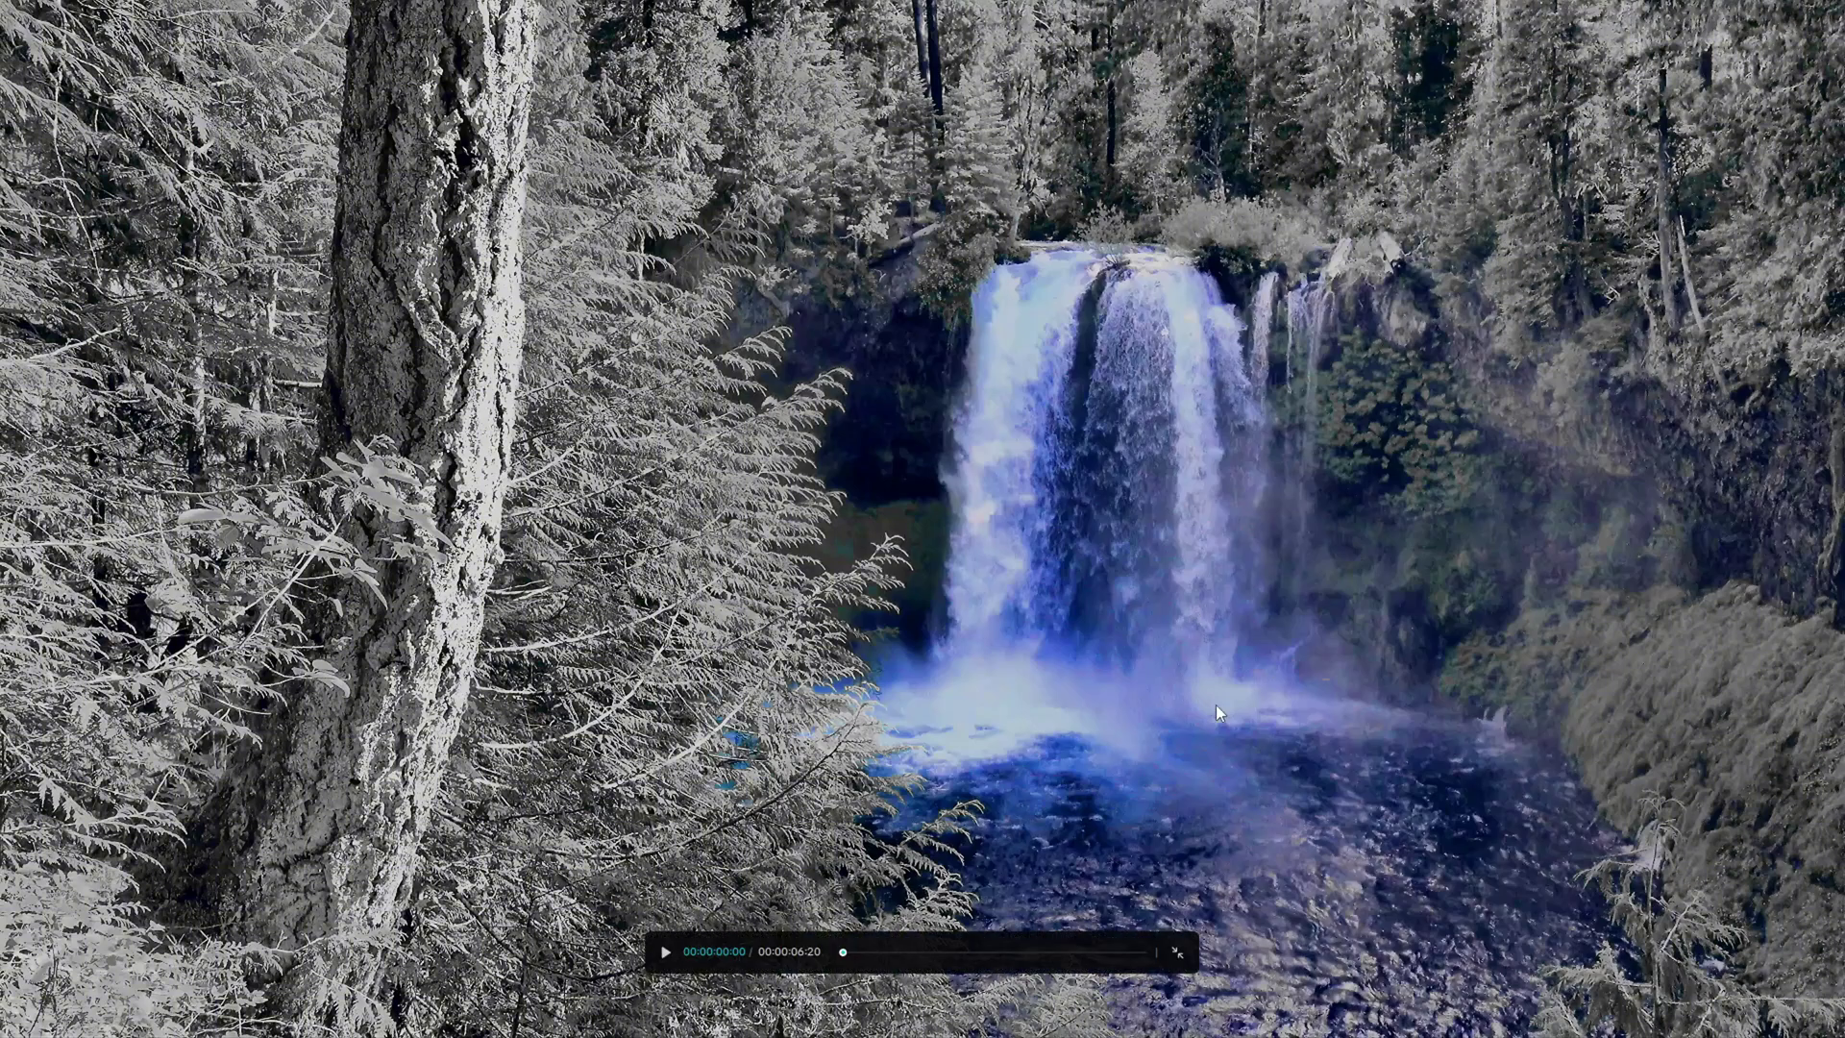
left_click(1188, 954)
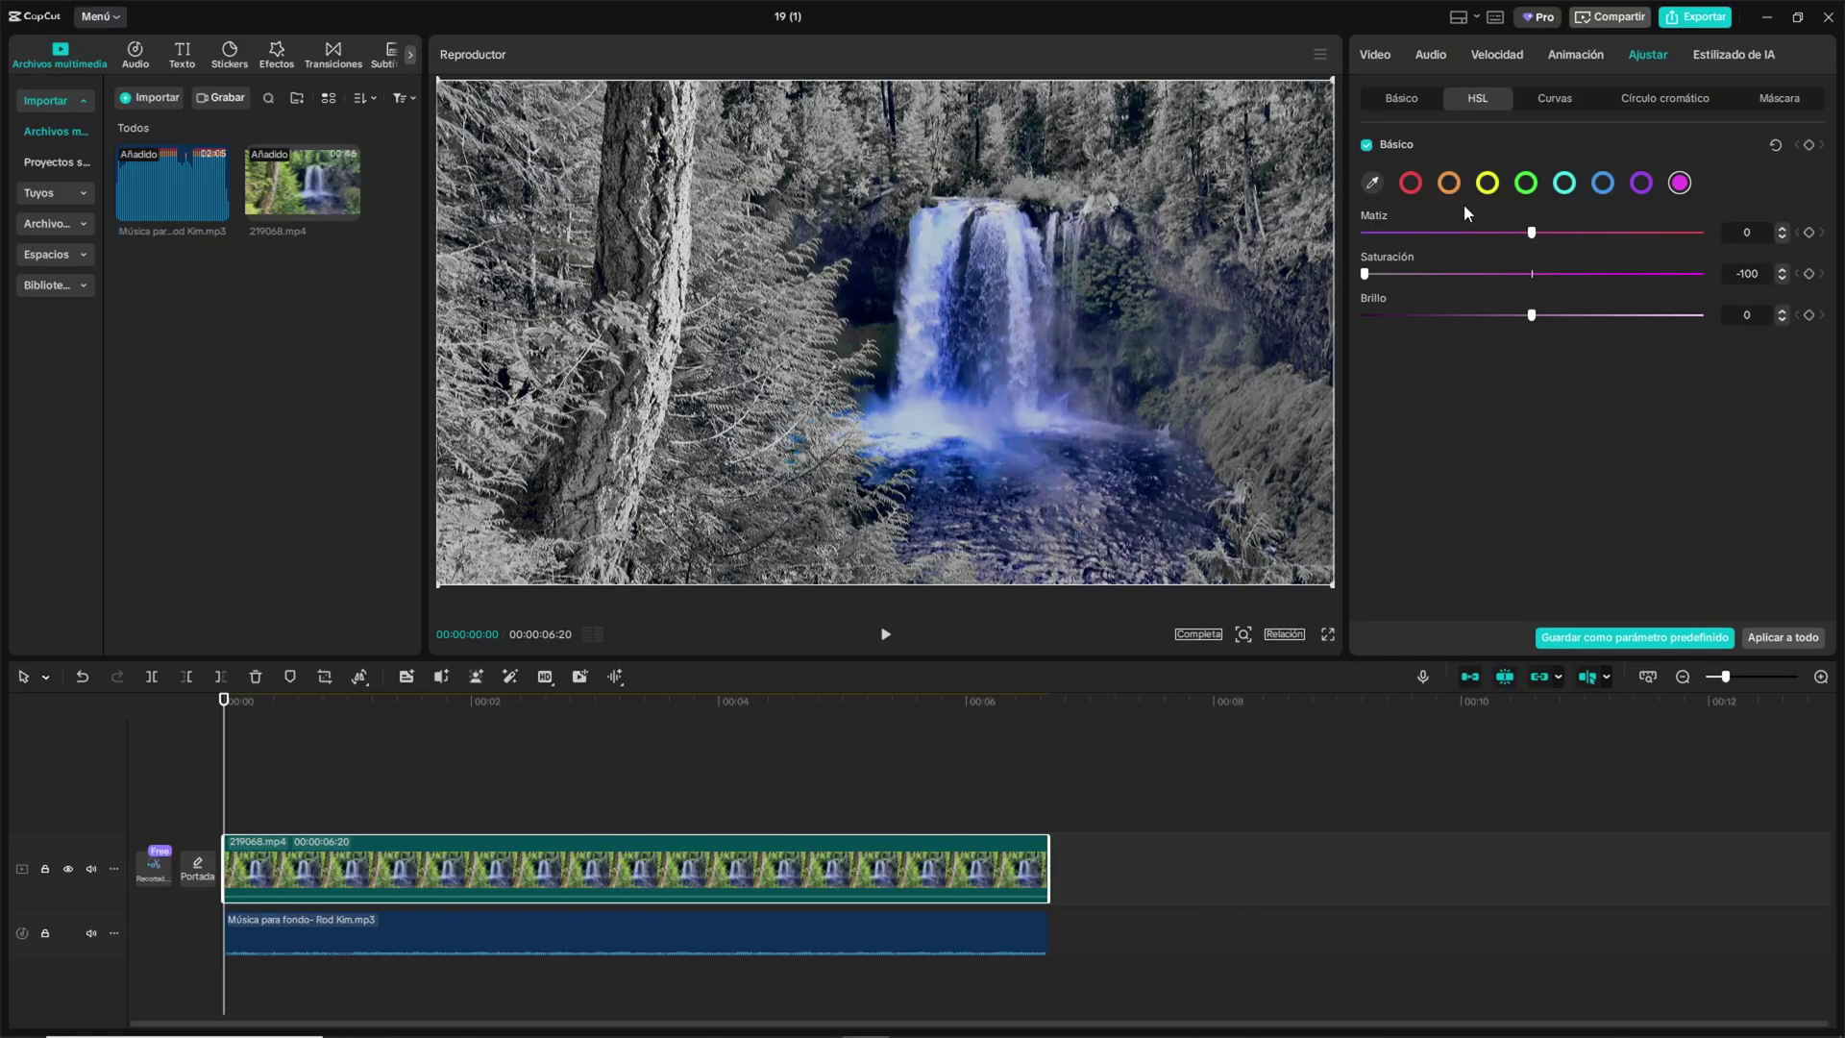
Set the waterfall clip's green saturation to 100 and its blue saturation to -91
left_click(1526, 184)
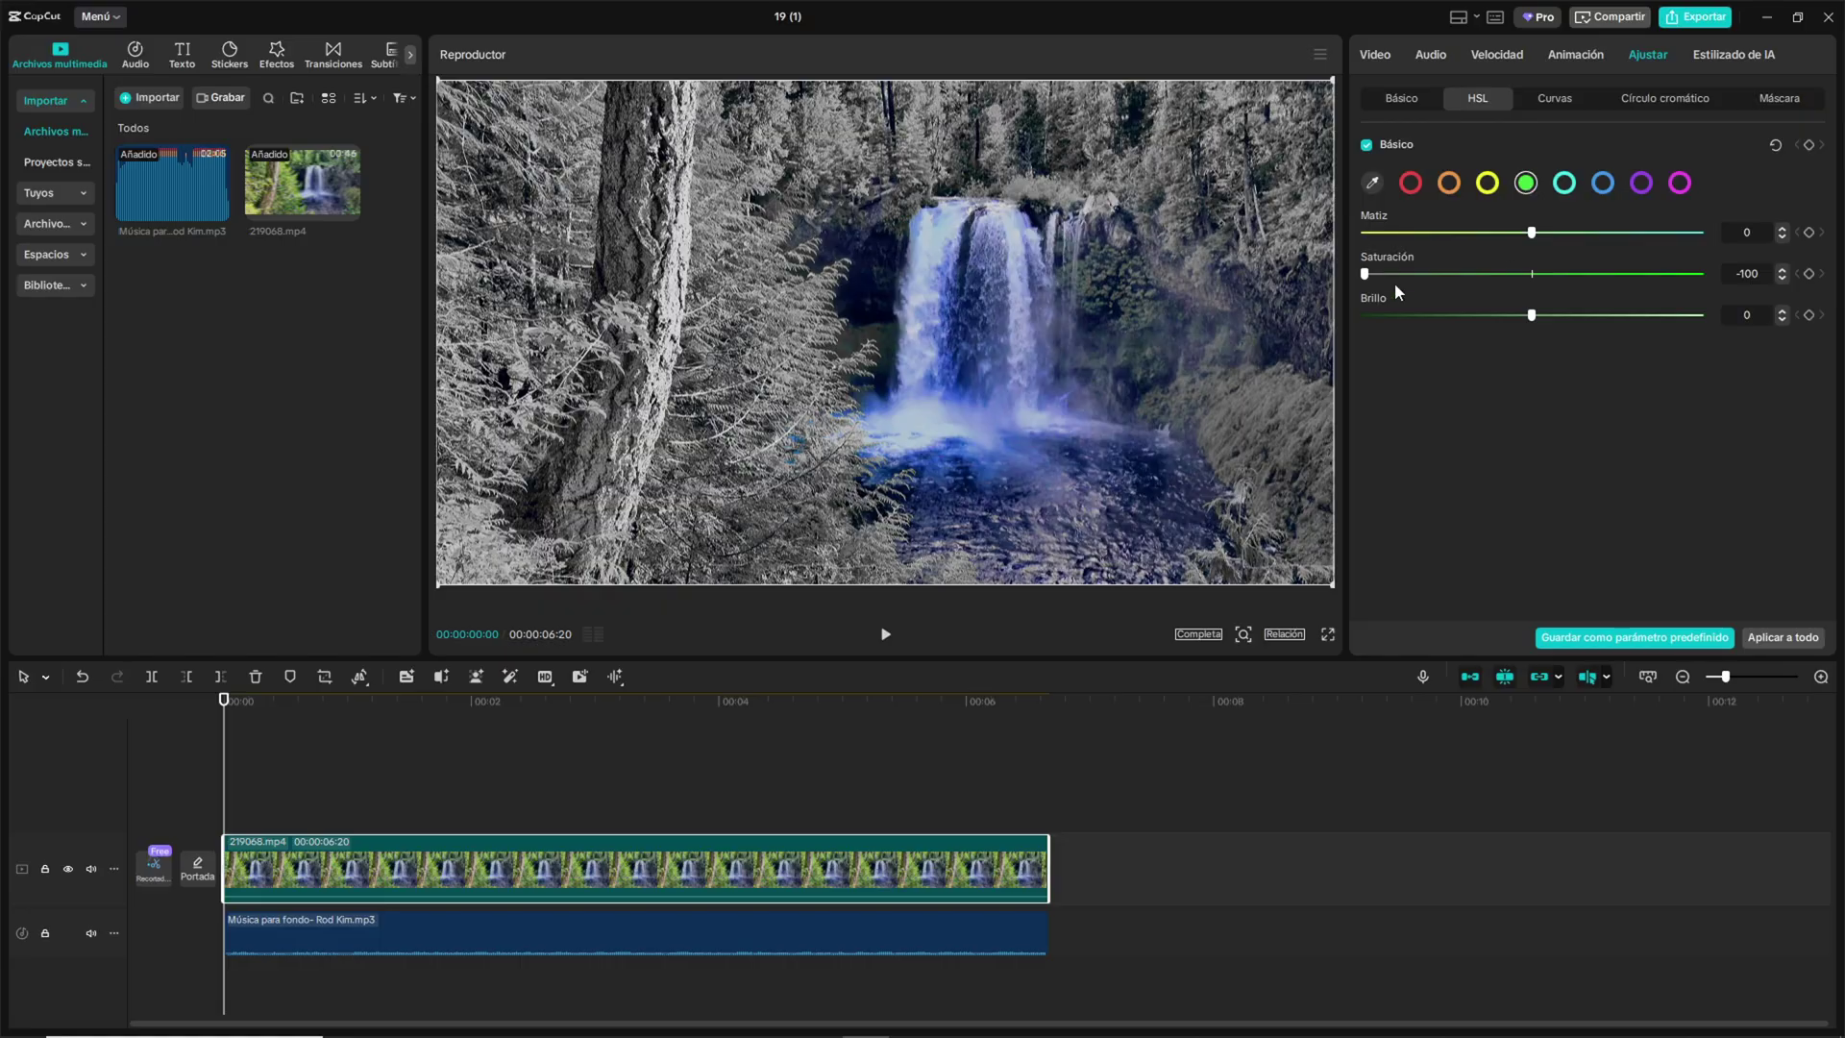
left_click_drag(1364, 274, 1698, 279)
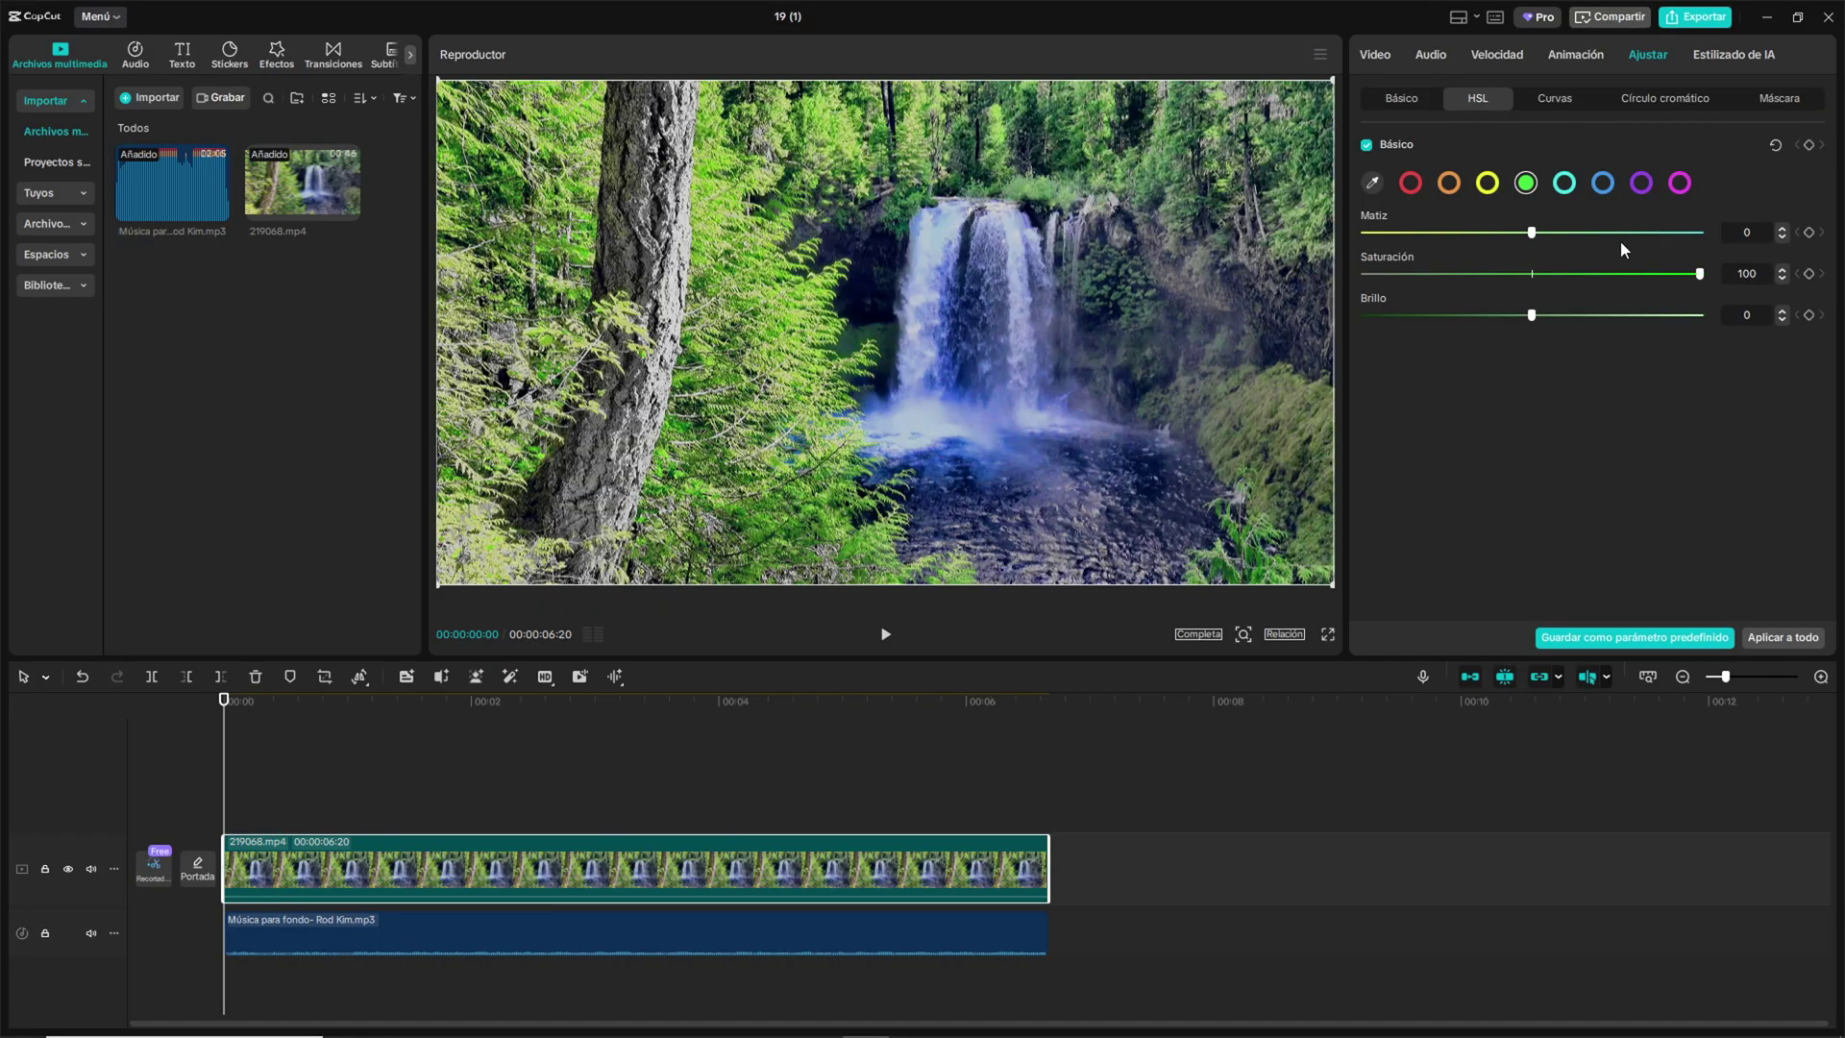
left_click(1602, 184)
left_click_drag(1699, 274, 1378, 279)
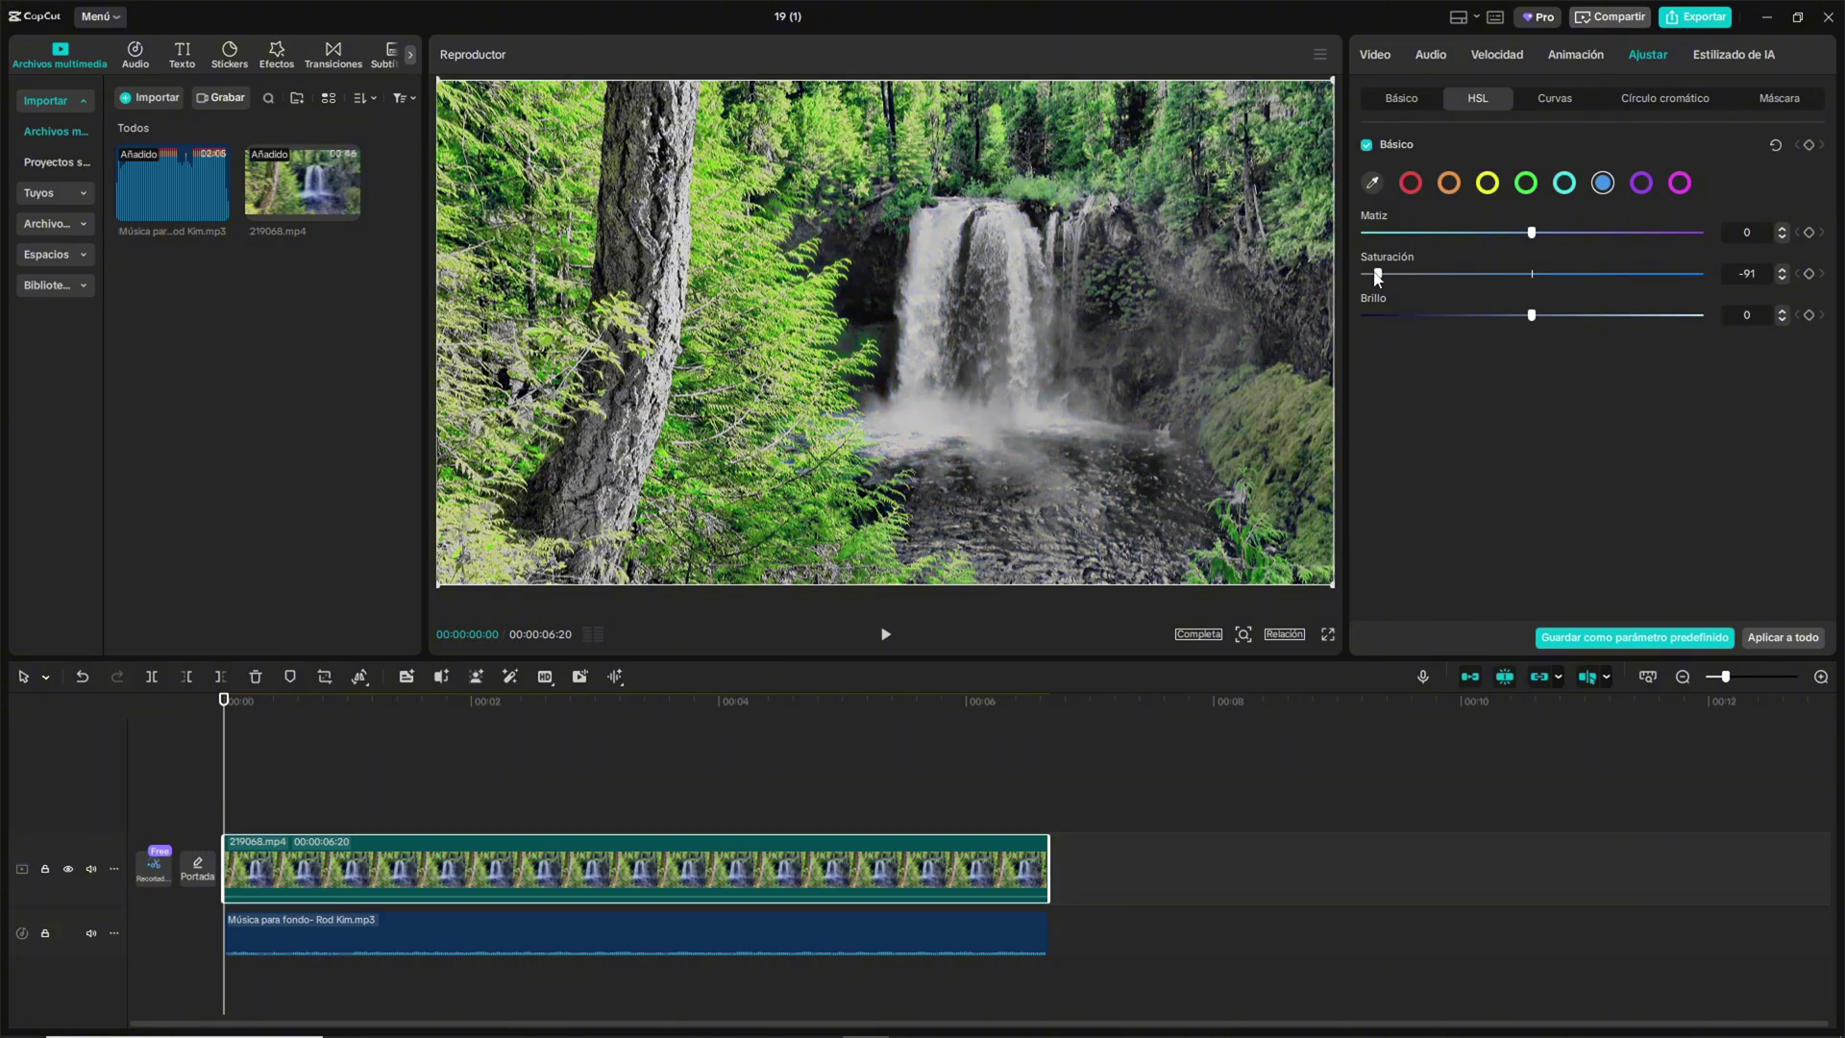
Play the waterfall clip with isolated greens in full screen
left_click(1326, 635)
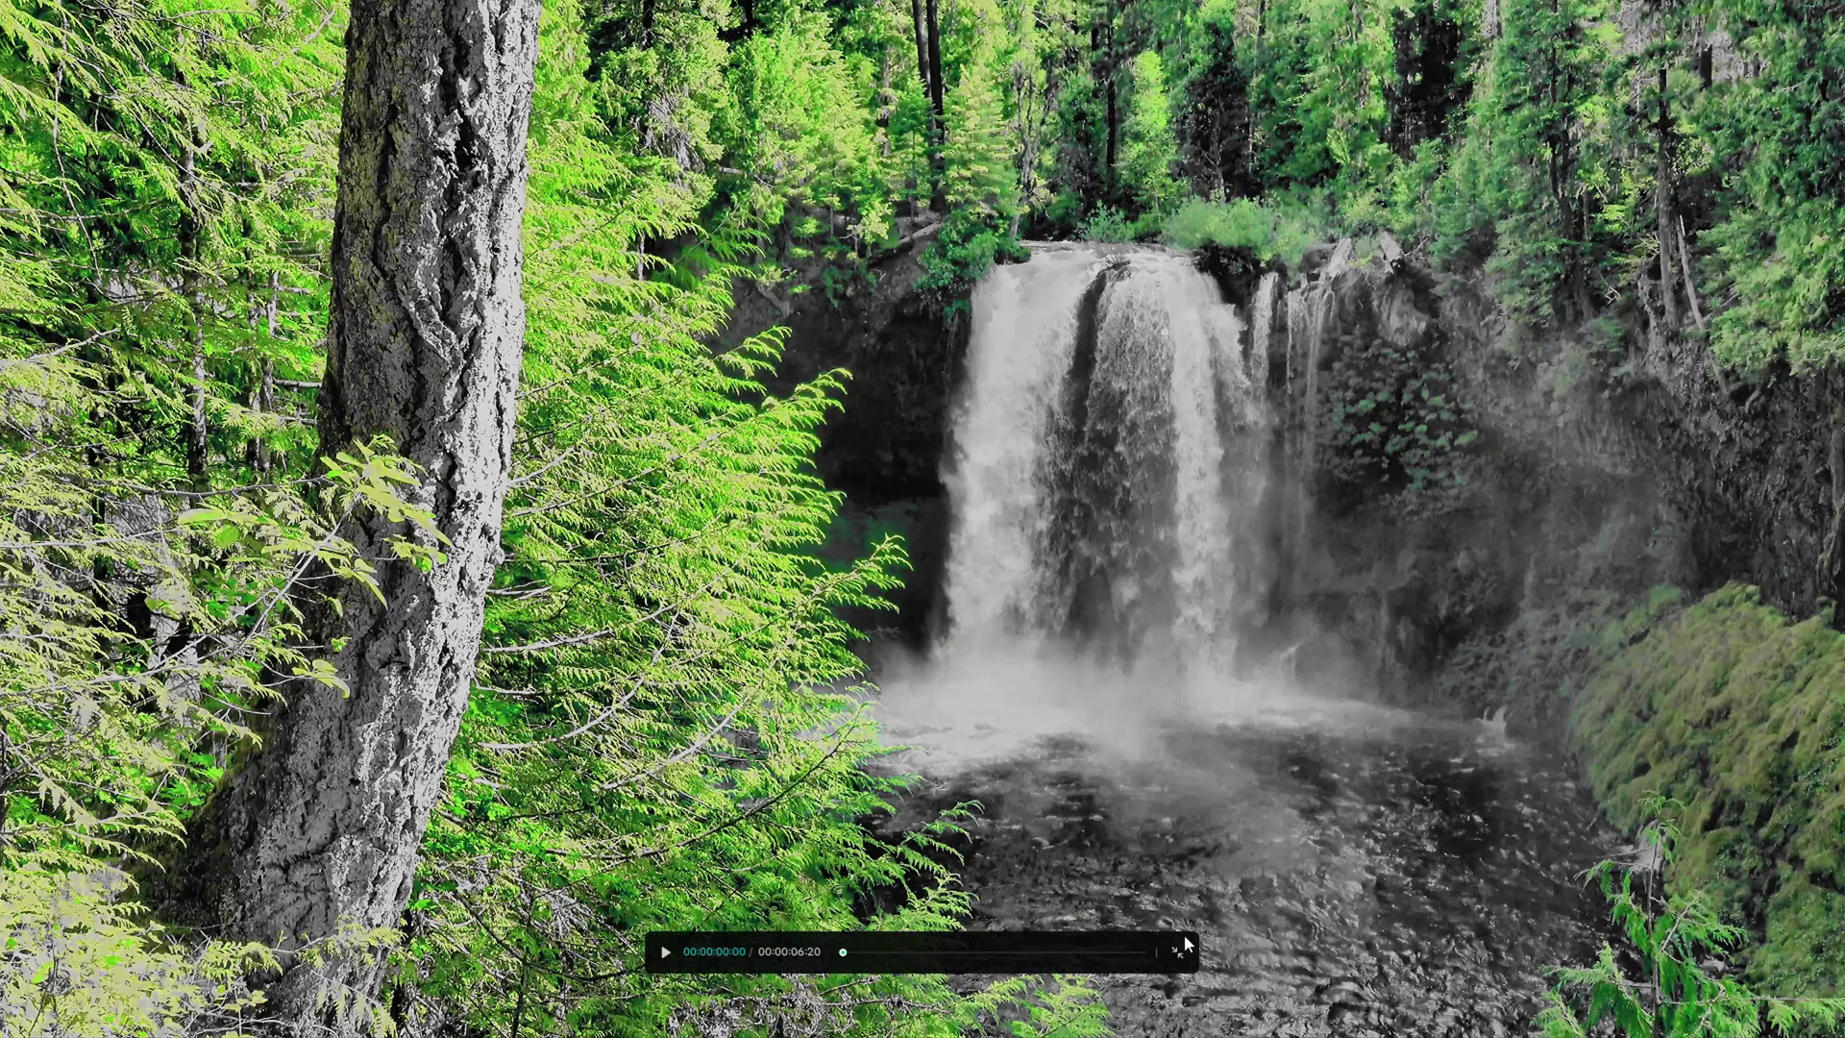
left_click(665, 951)
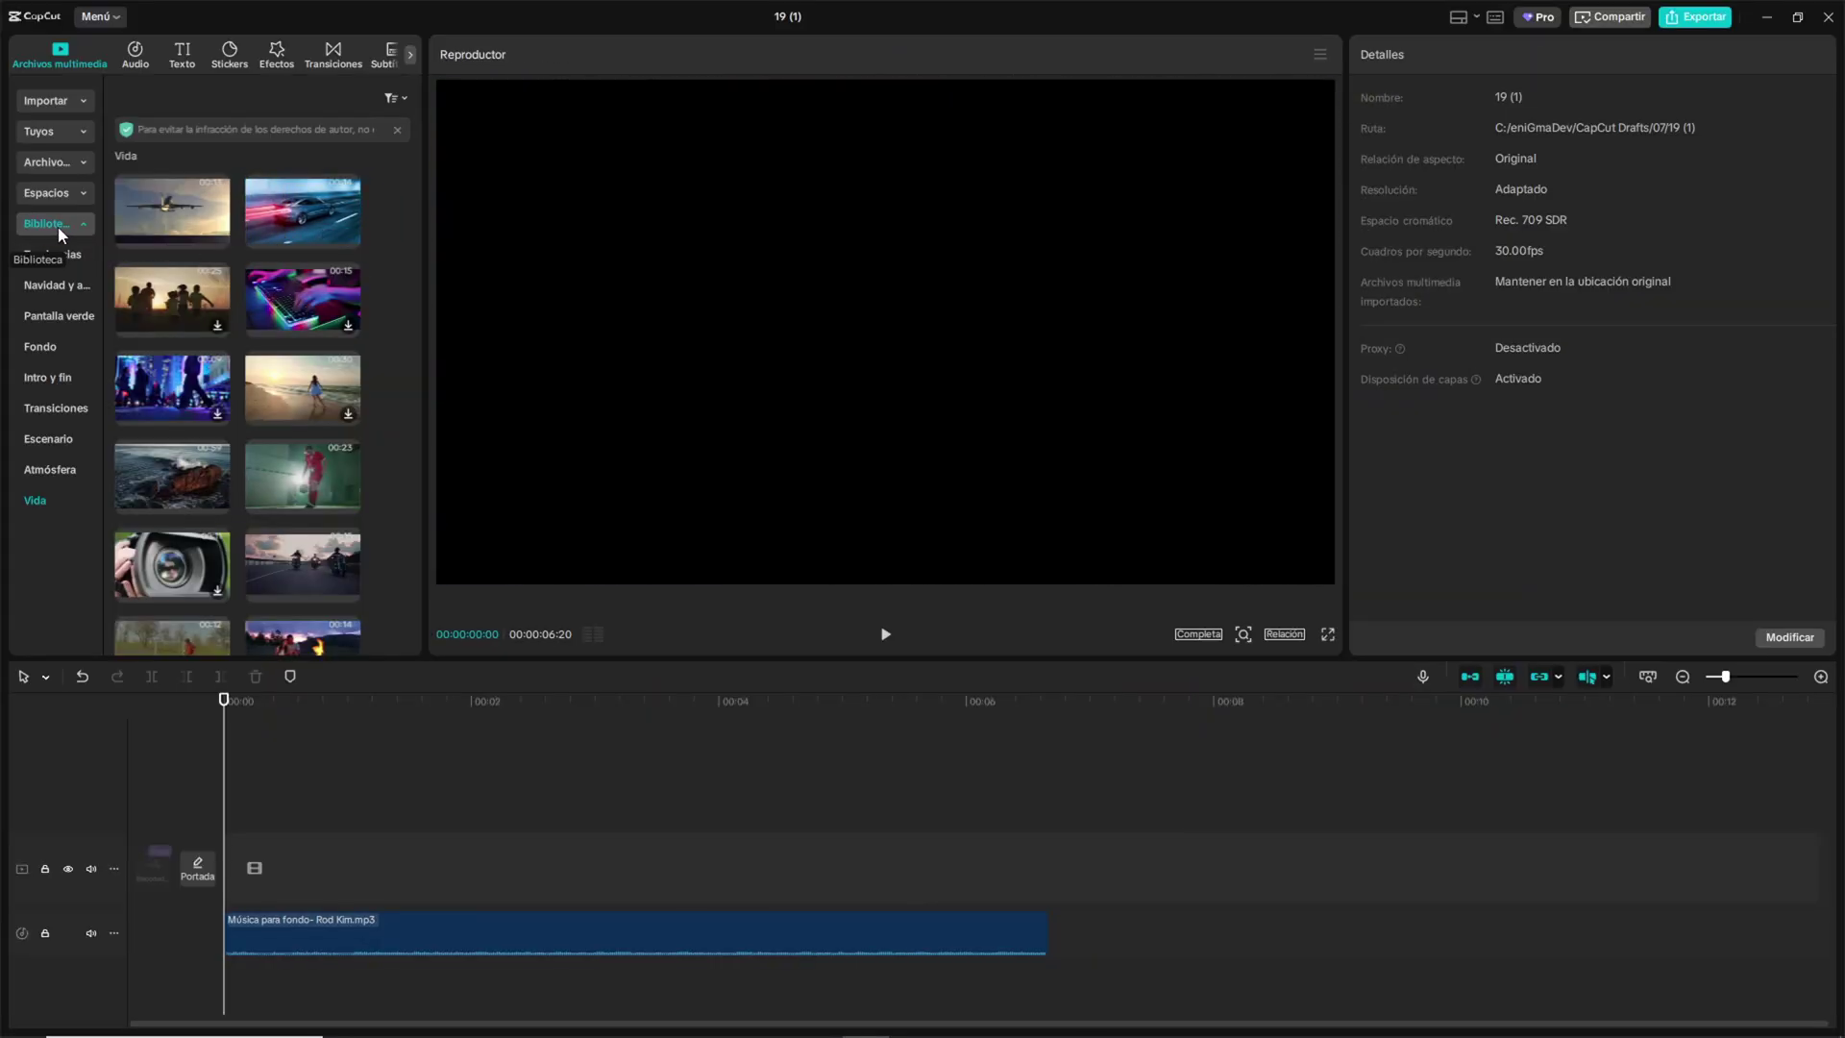
Place the library's electric car tunnel clip on the main track and cut off everything beyond the music's end
left_click_drag(327, 211, 215, 865)
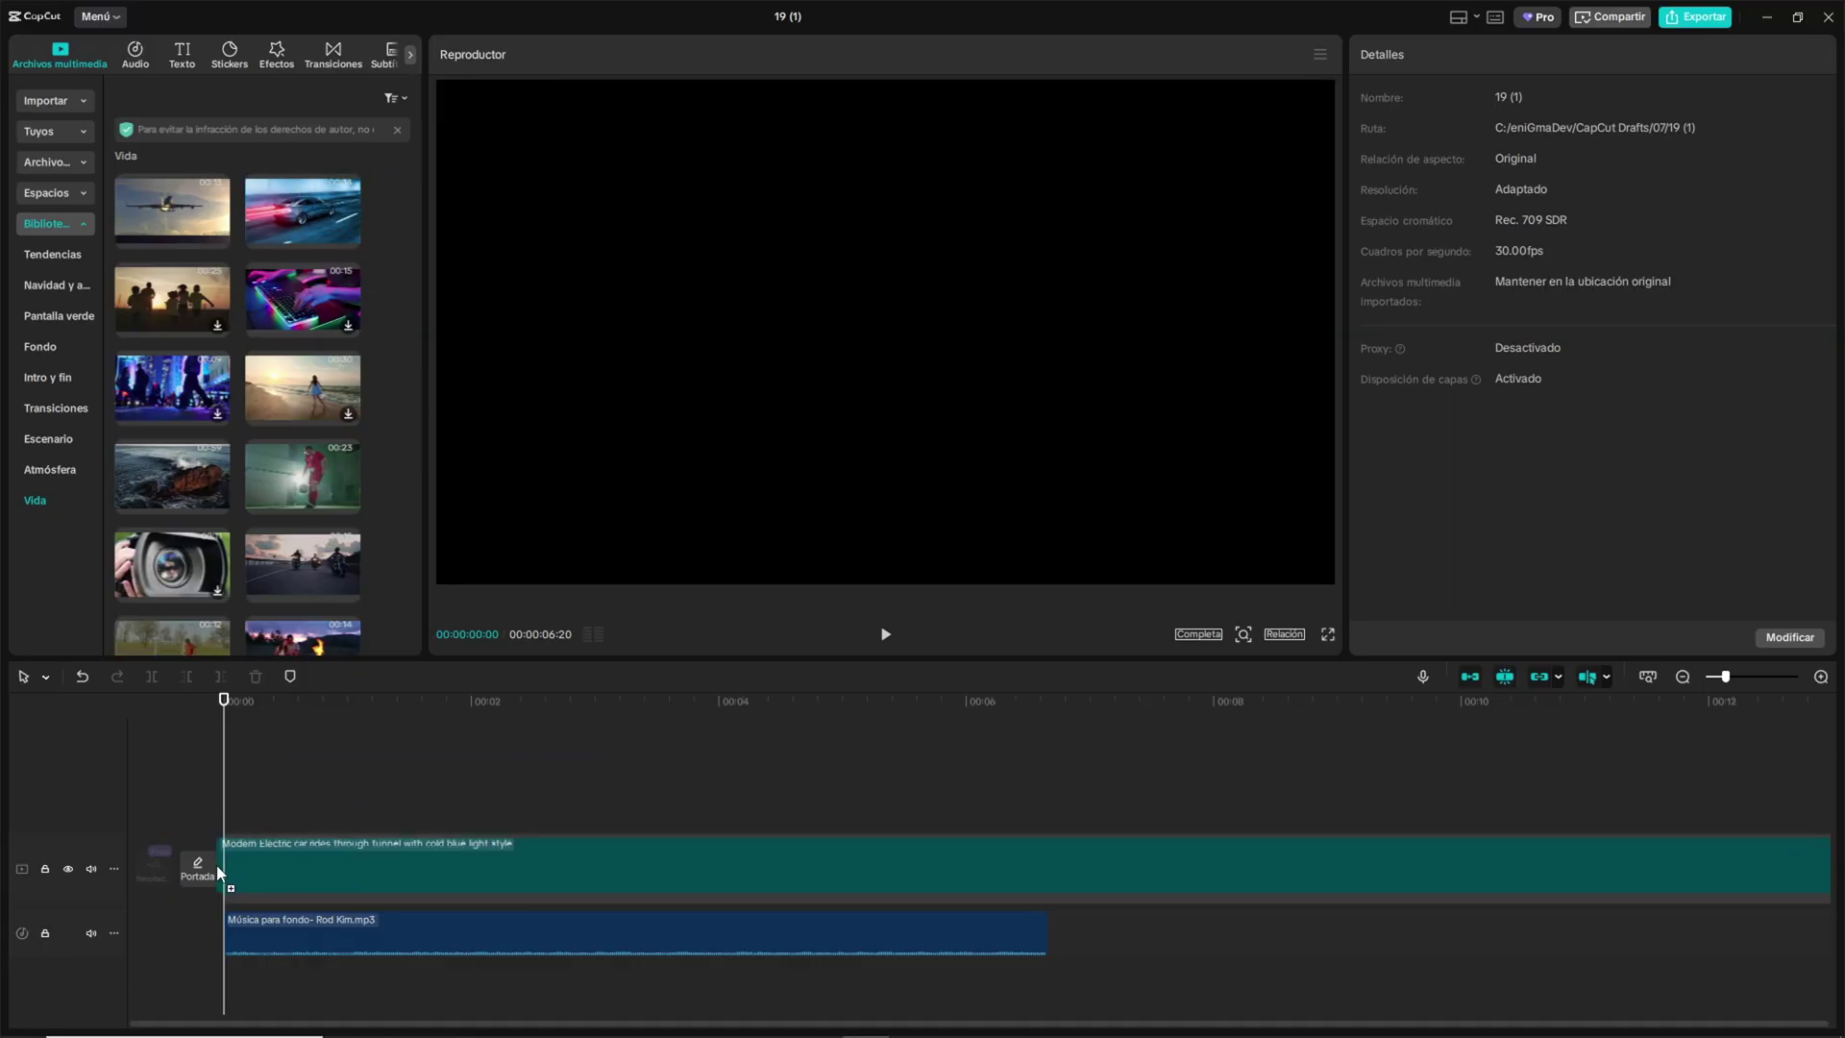
left_click(1048, 870)
key("a")
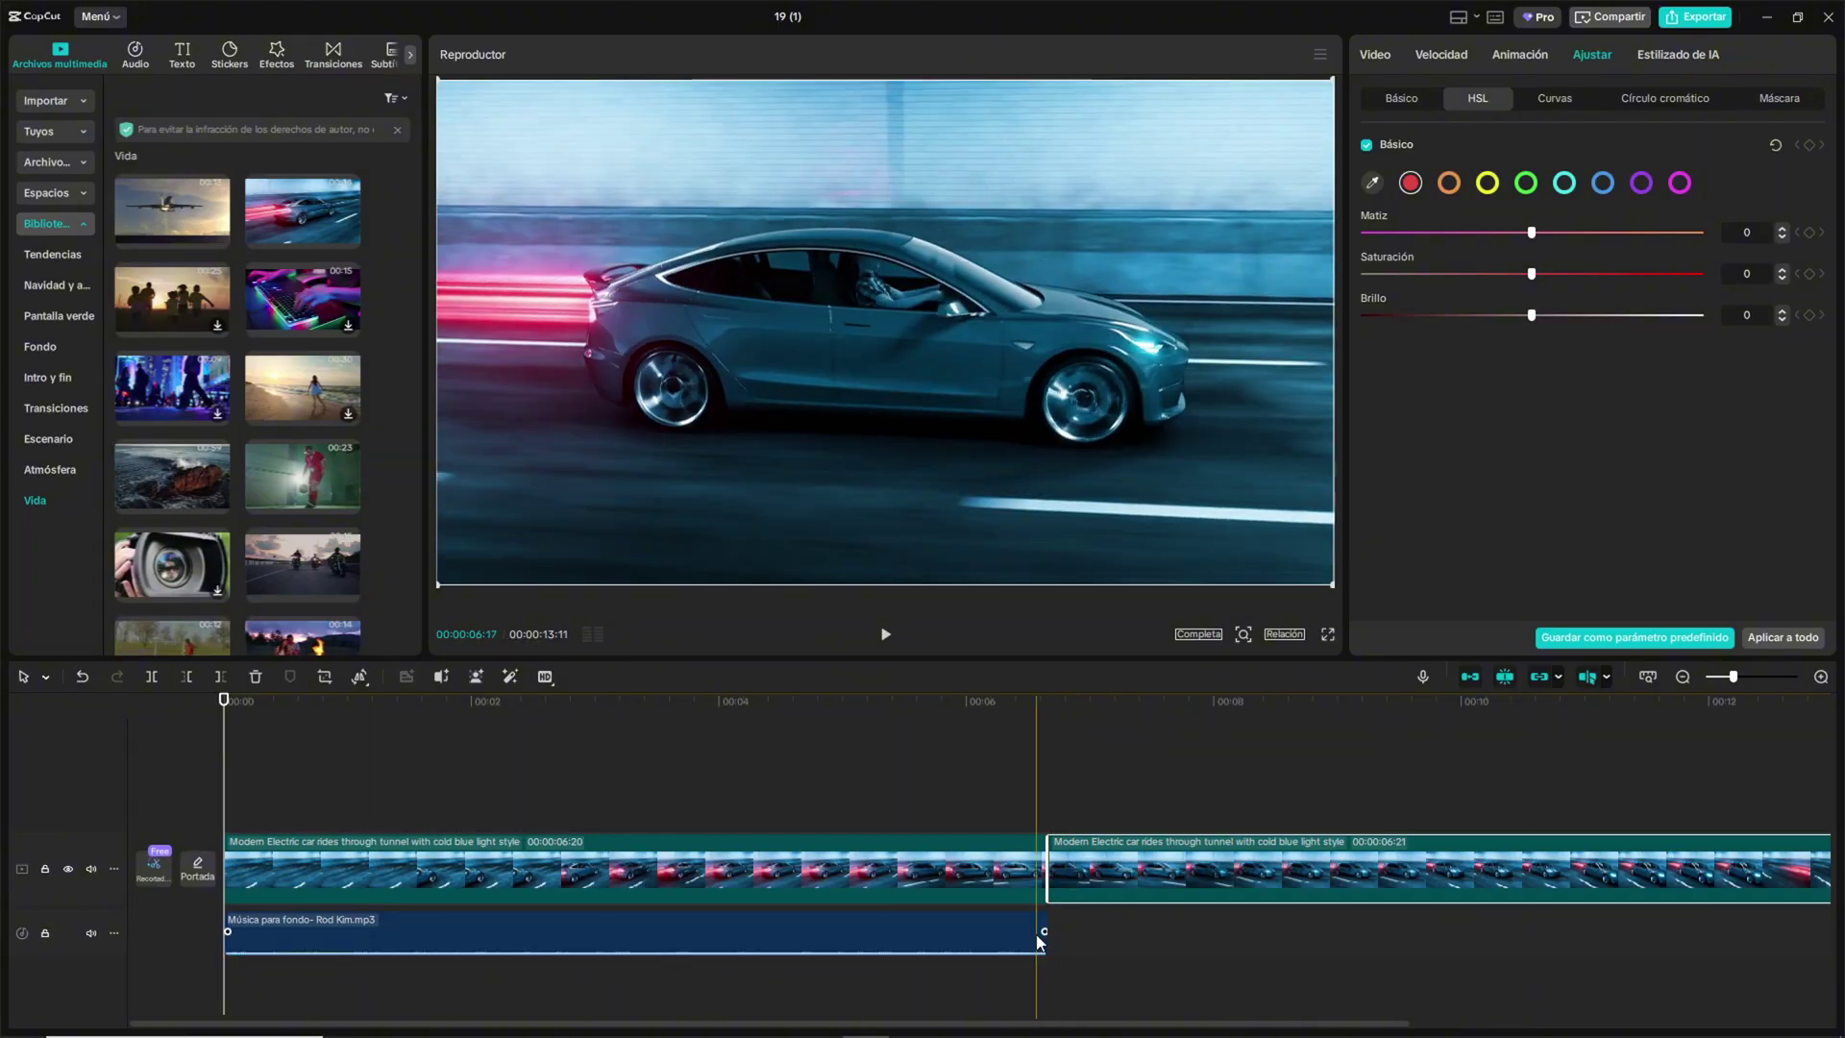
key("Delete")
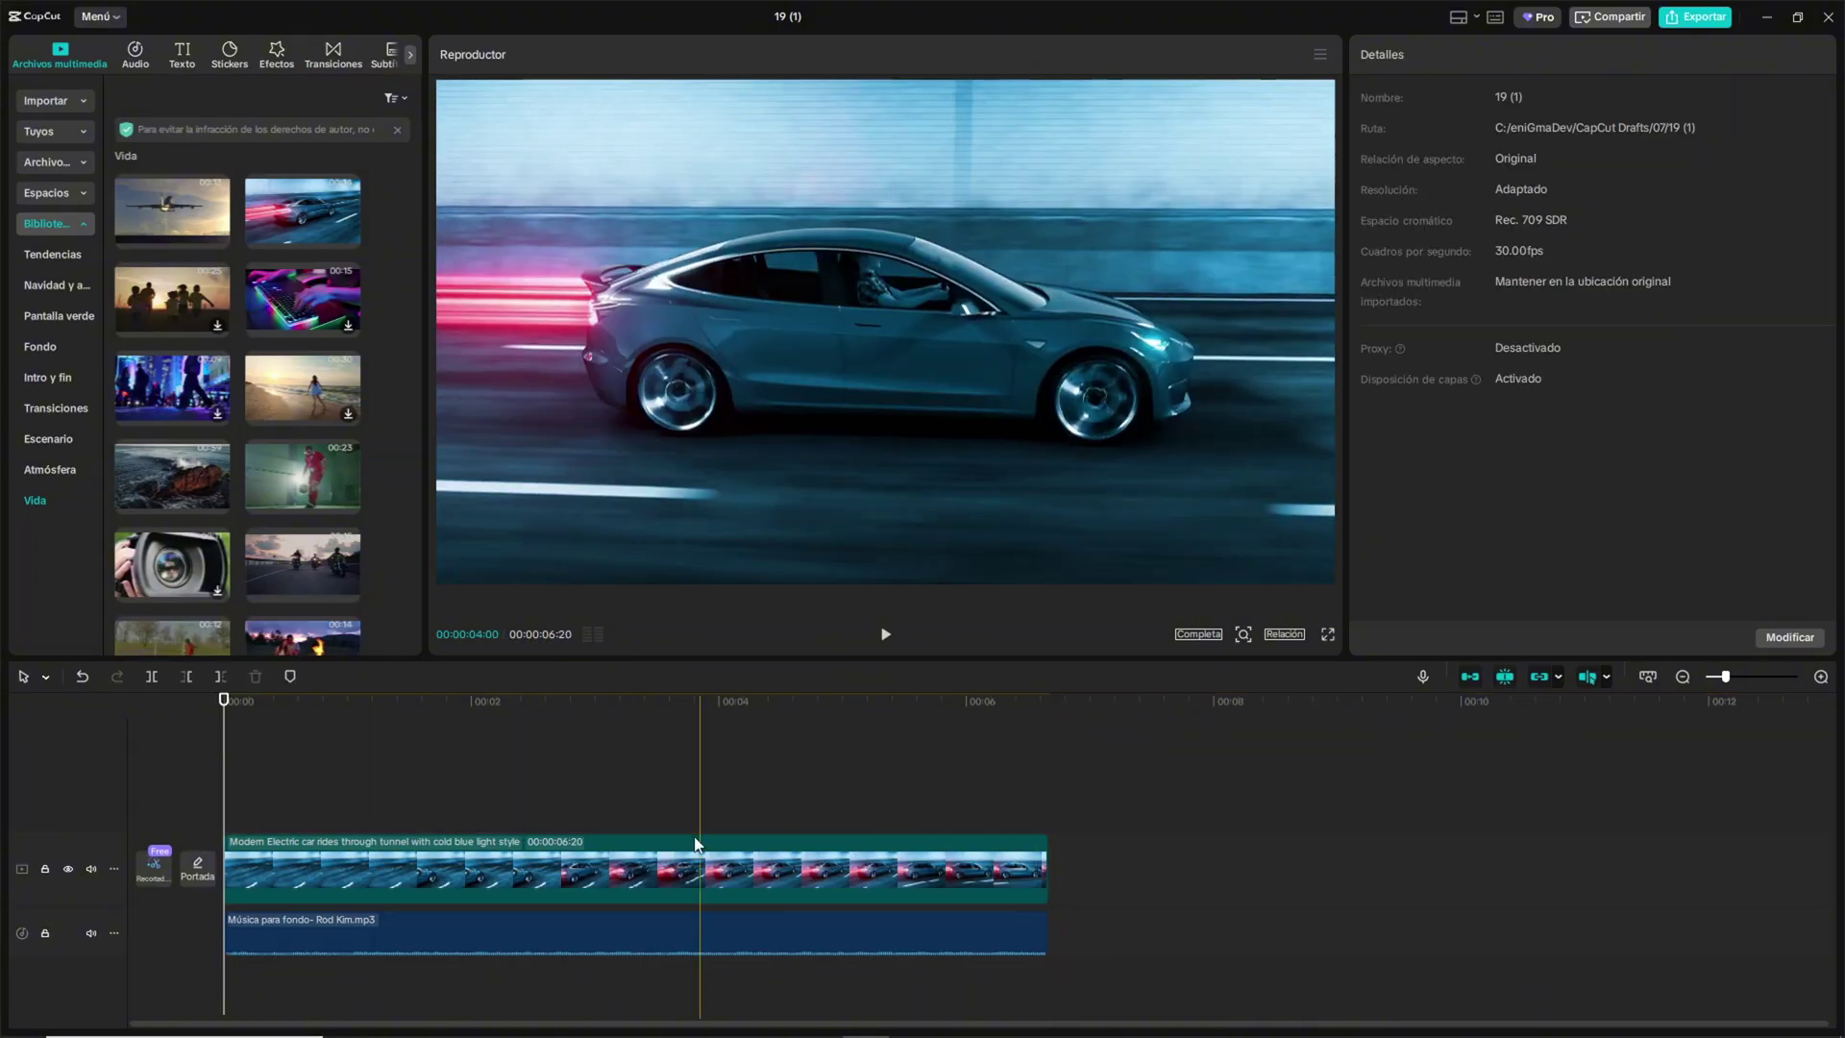
Play the car clip in full screen to review its original colors
left_click(1327, 634)
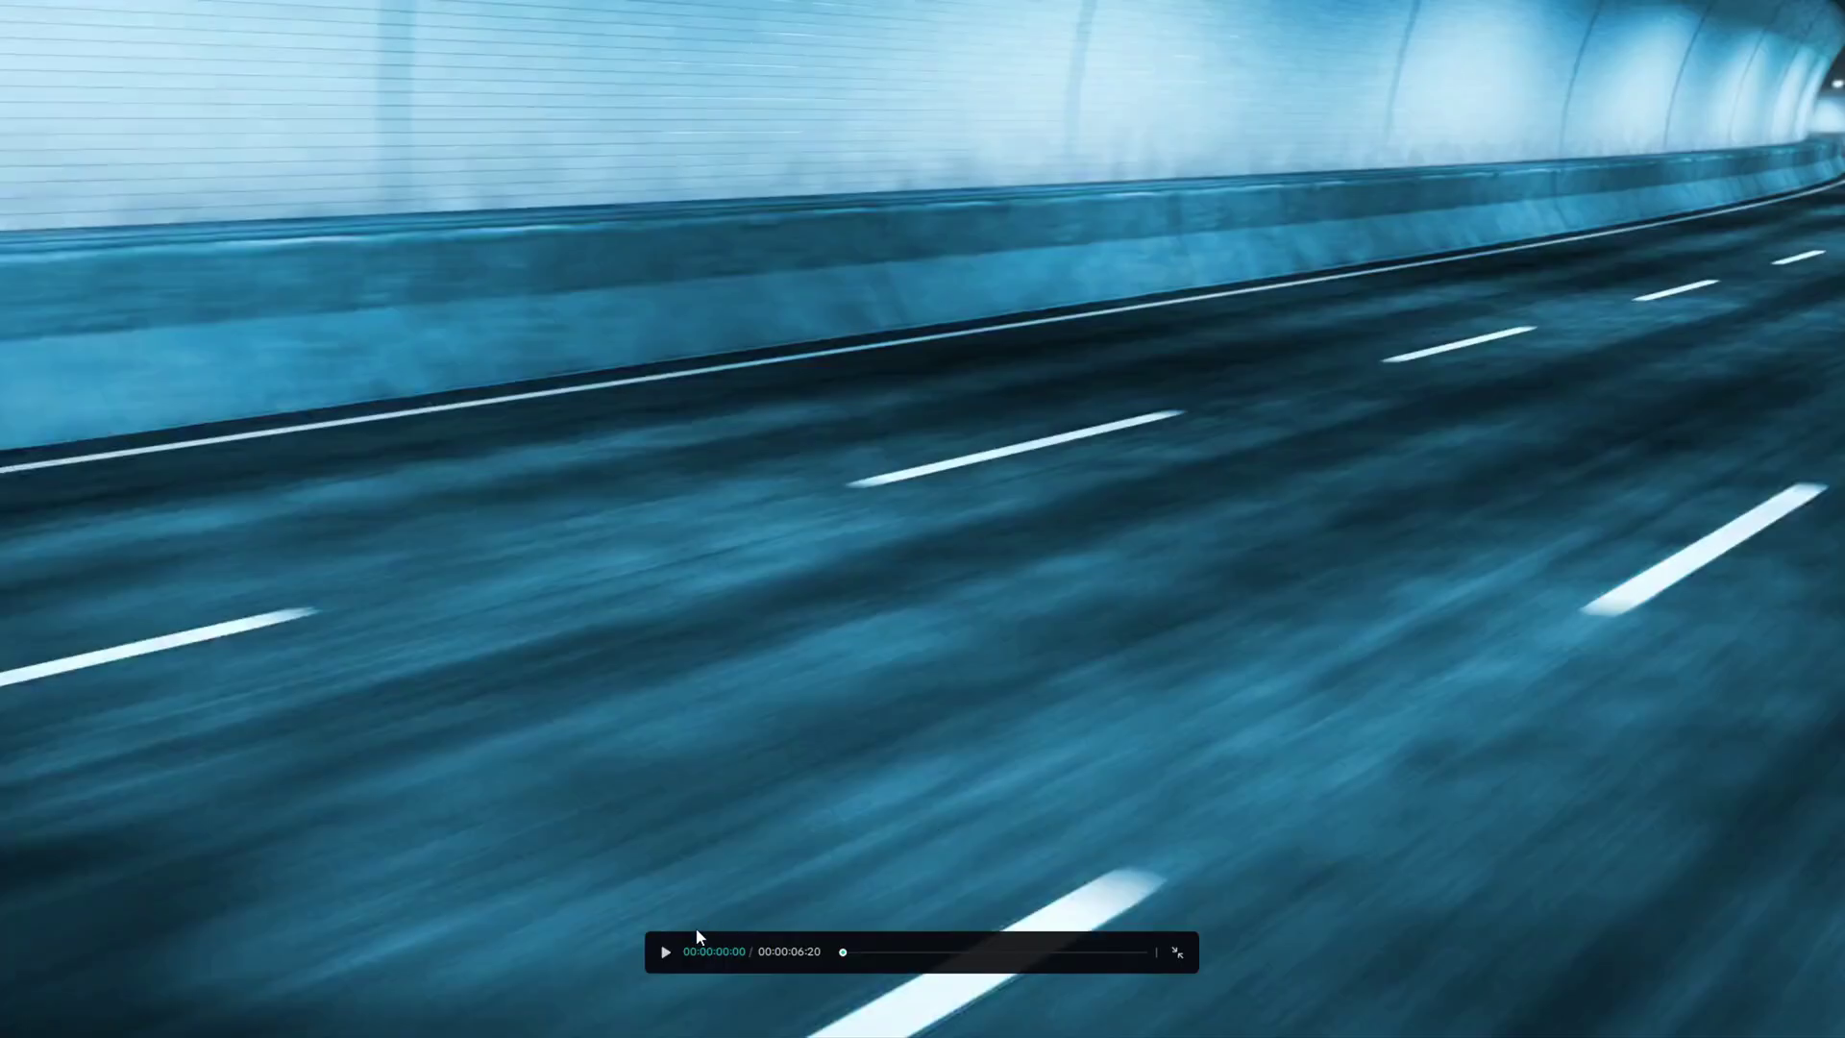
left_click(663, 954)
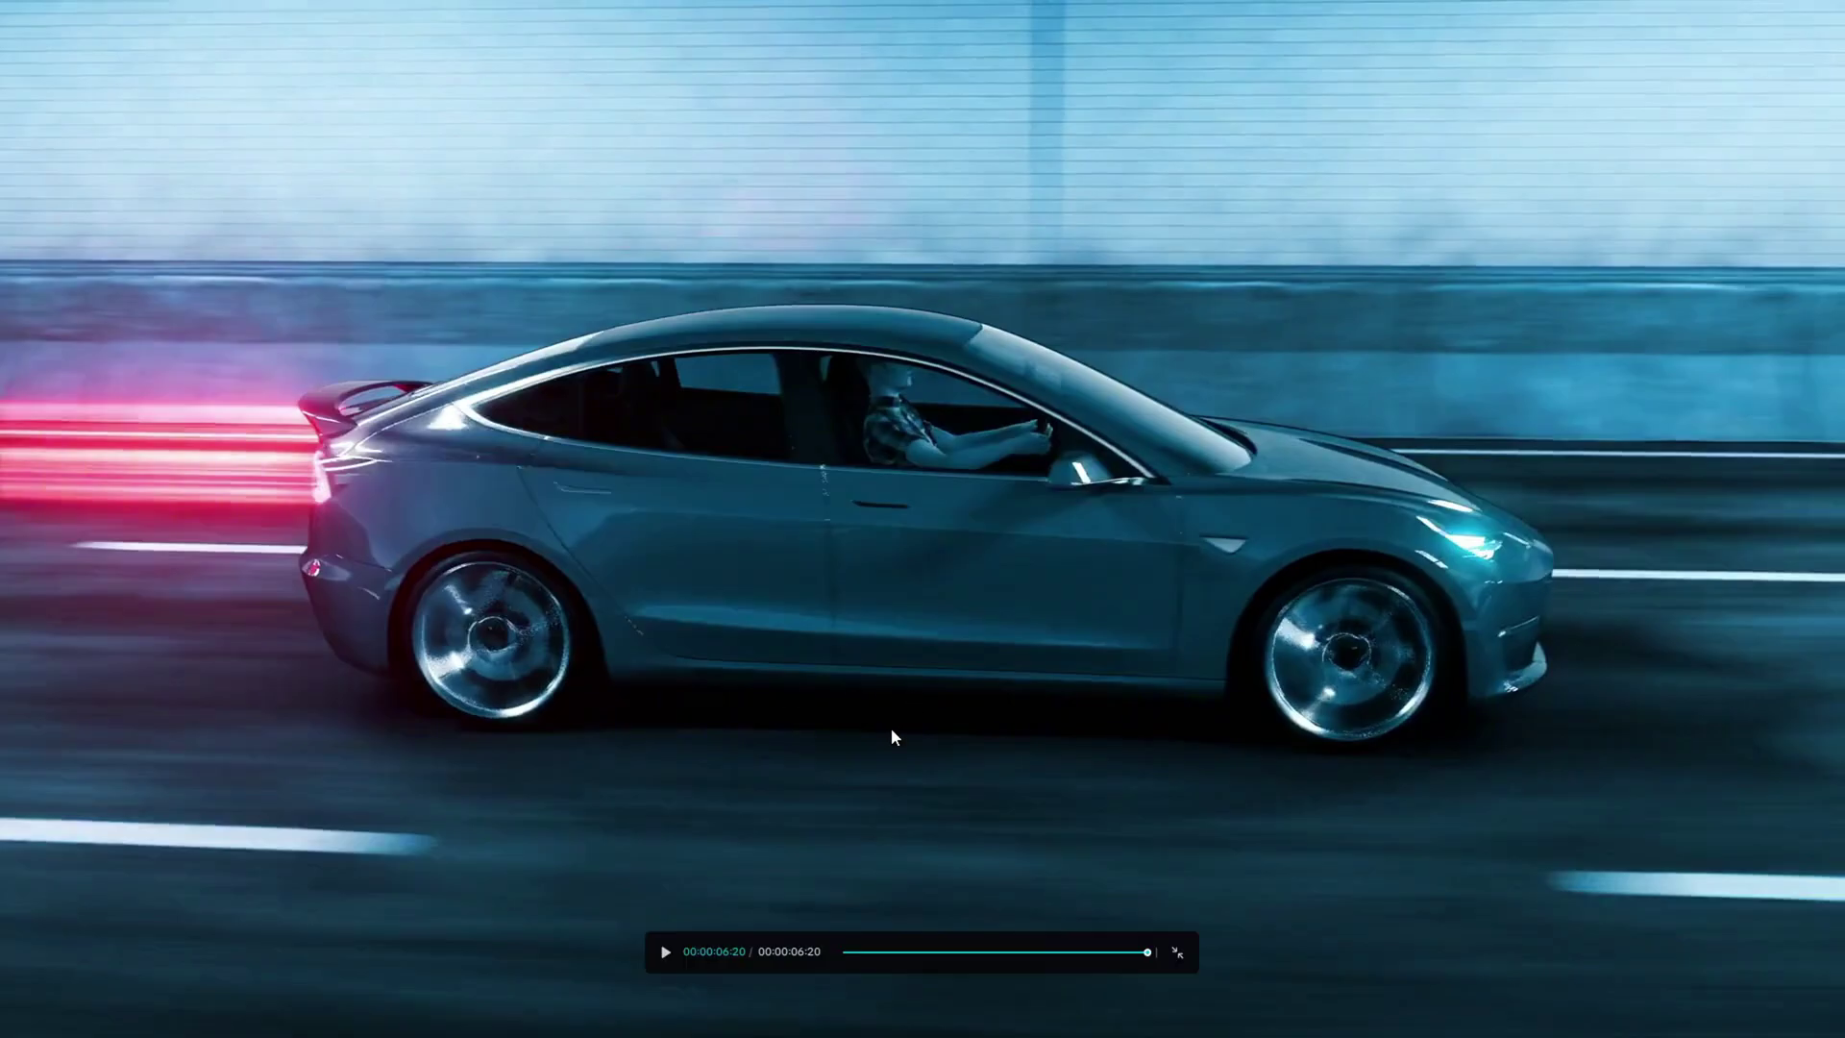
left_click(1089, 954)
At the 00:00:03:24 frame of the car clip, set the red saturation to 100 and the cyan saturation to -100
left_click_drag(678, 704, 693, 704)
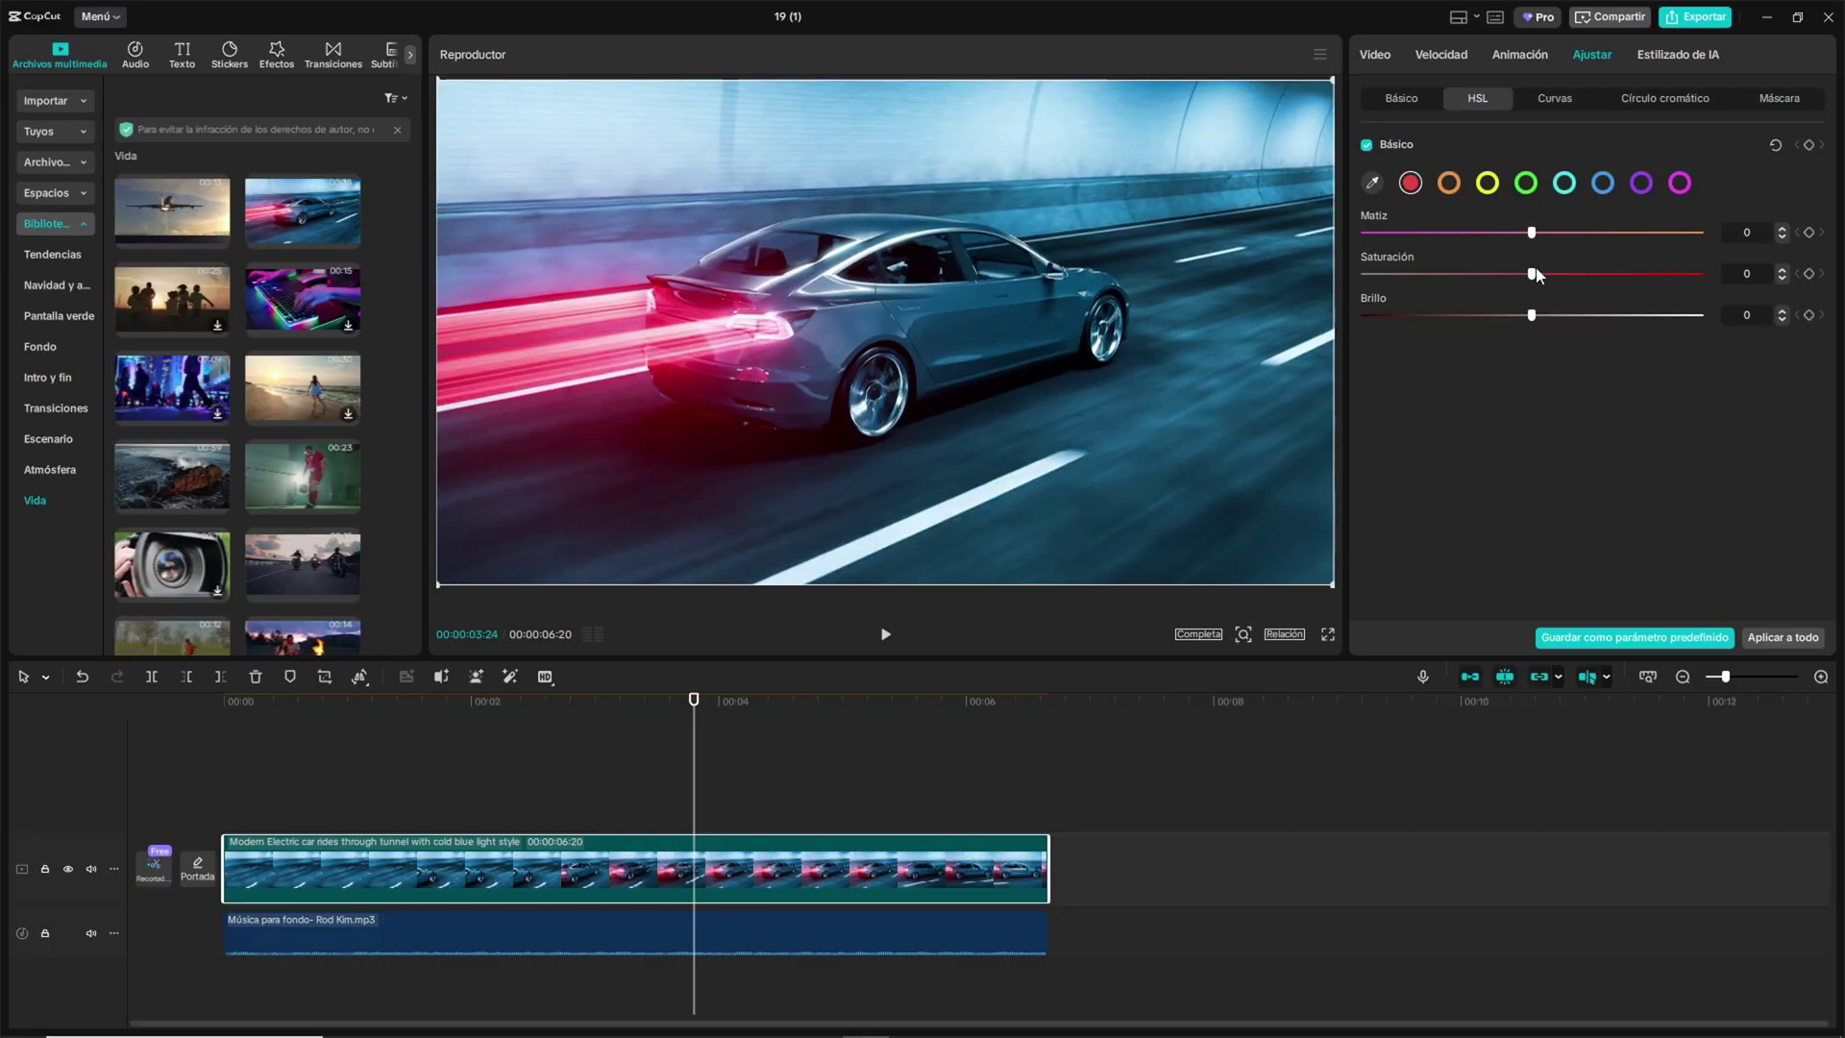
left_click_drag(1537, 274, 1731, 271)
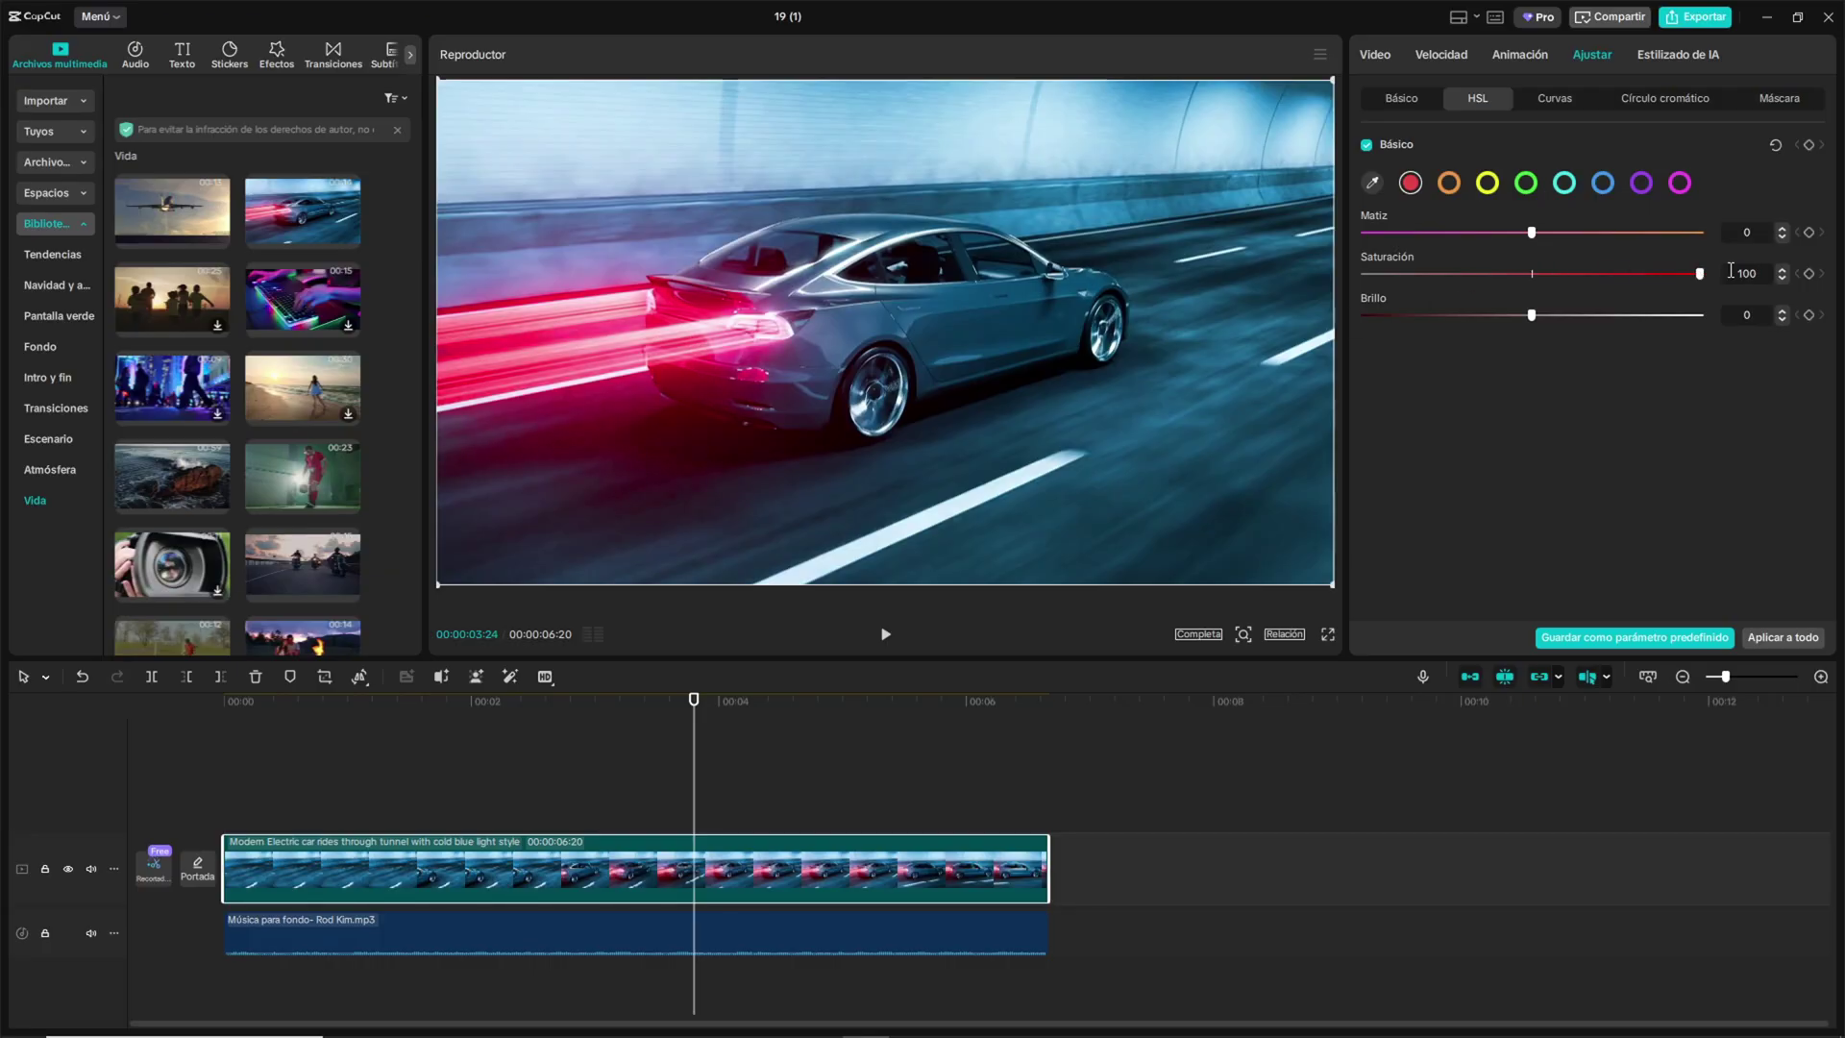
left_click(1448, 182)
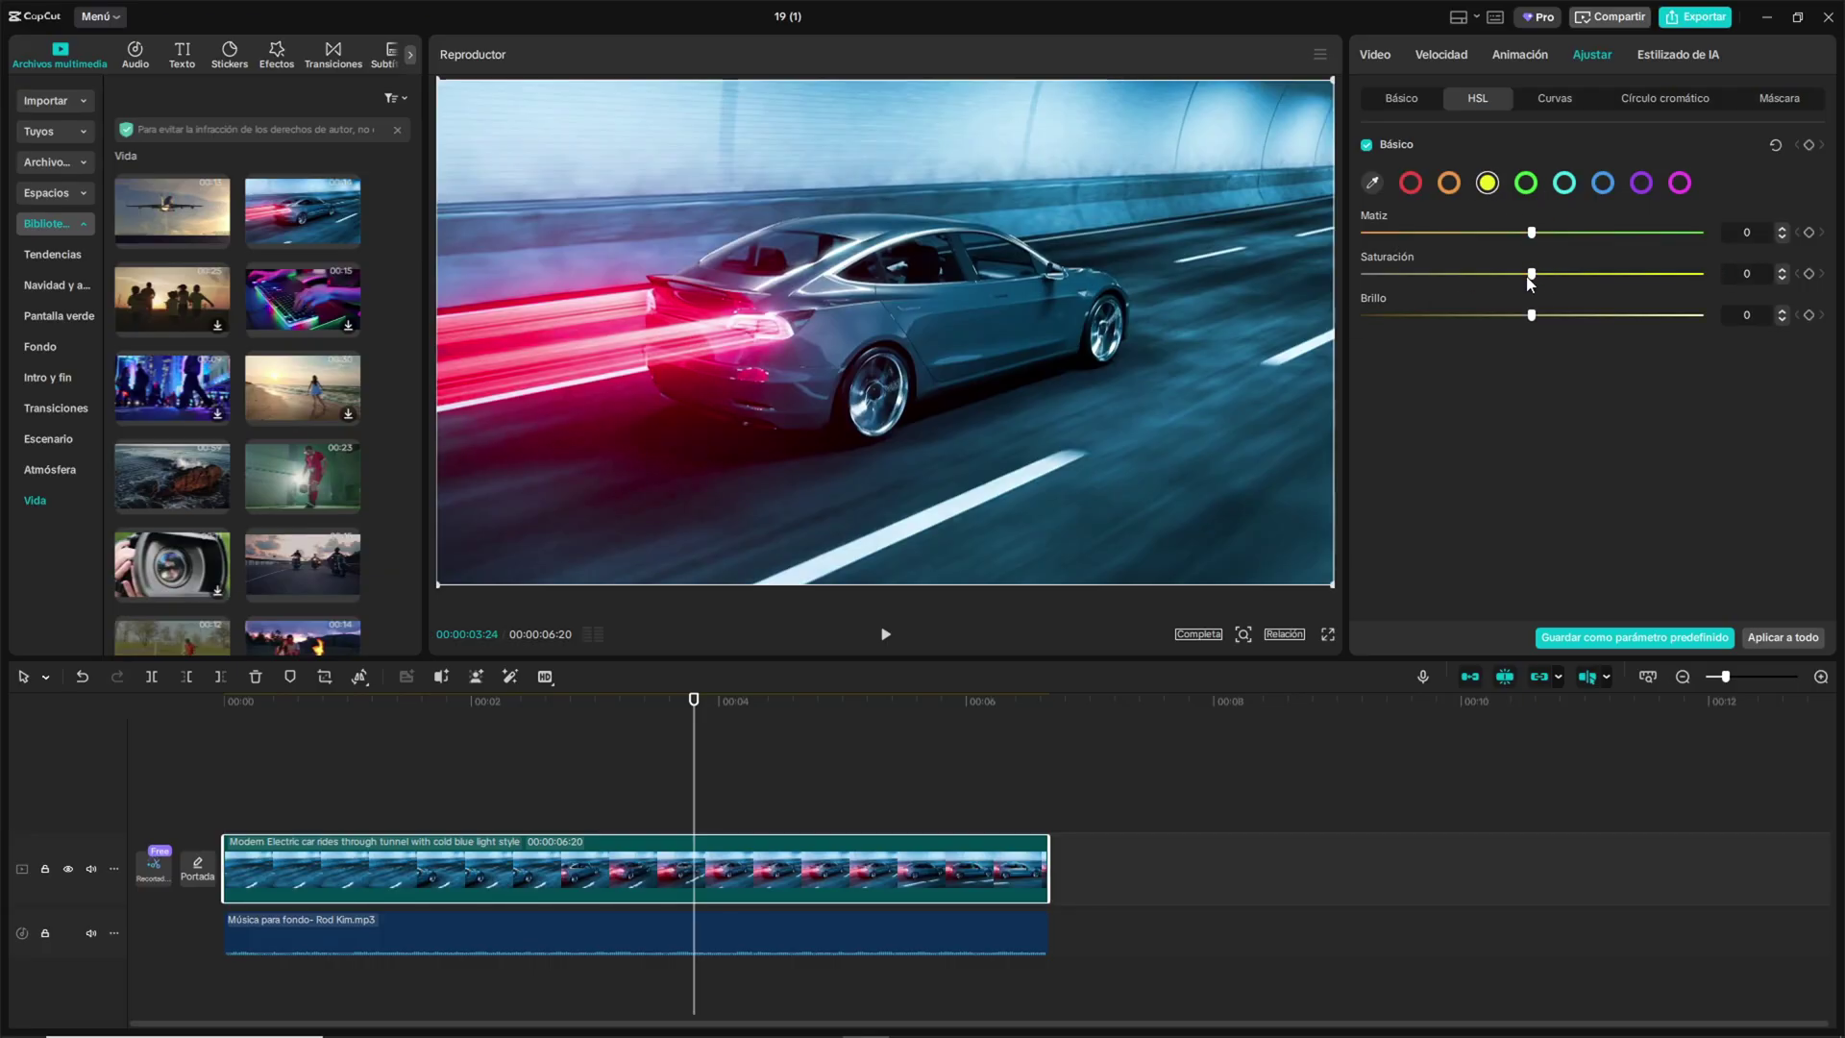
left_click(1564, 183)
left_click_drag(1532, 274, 1329, 293)
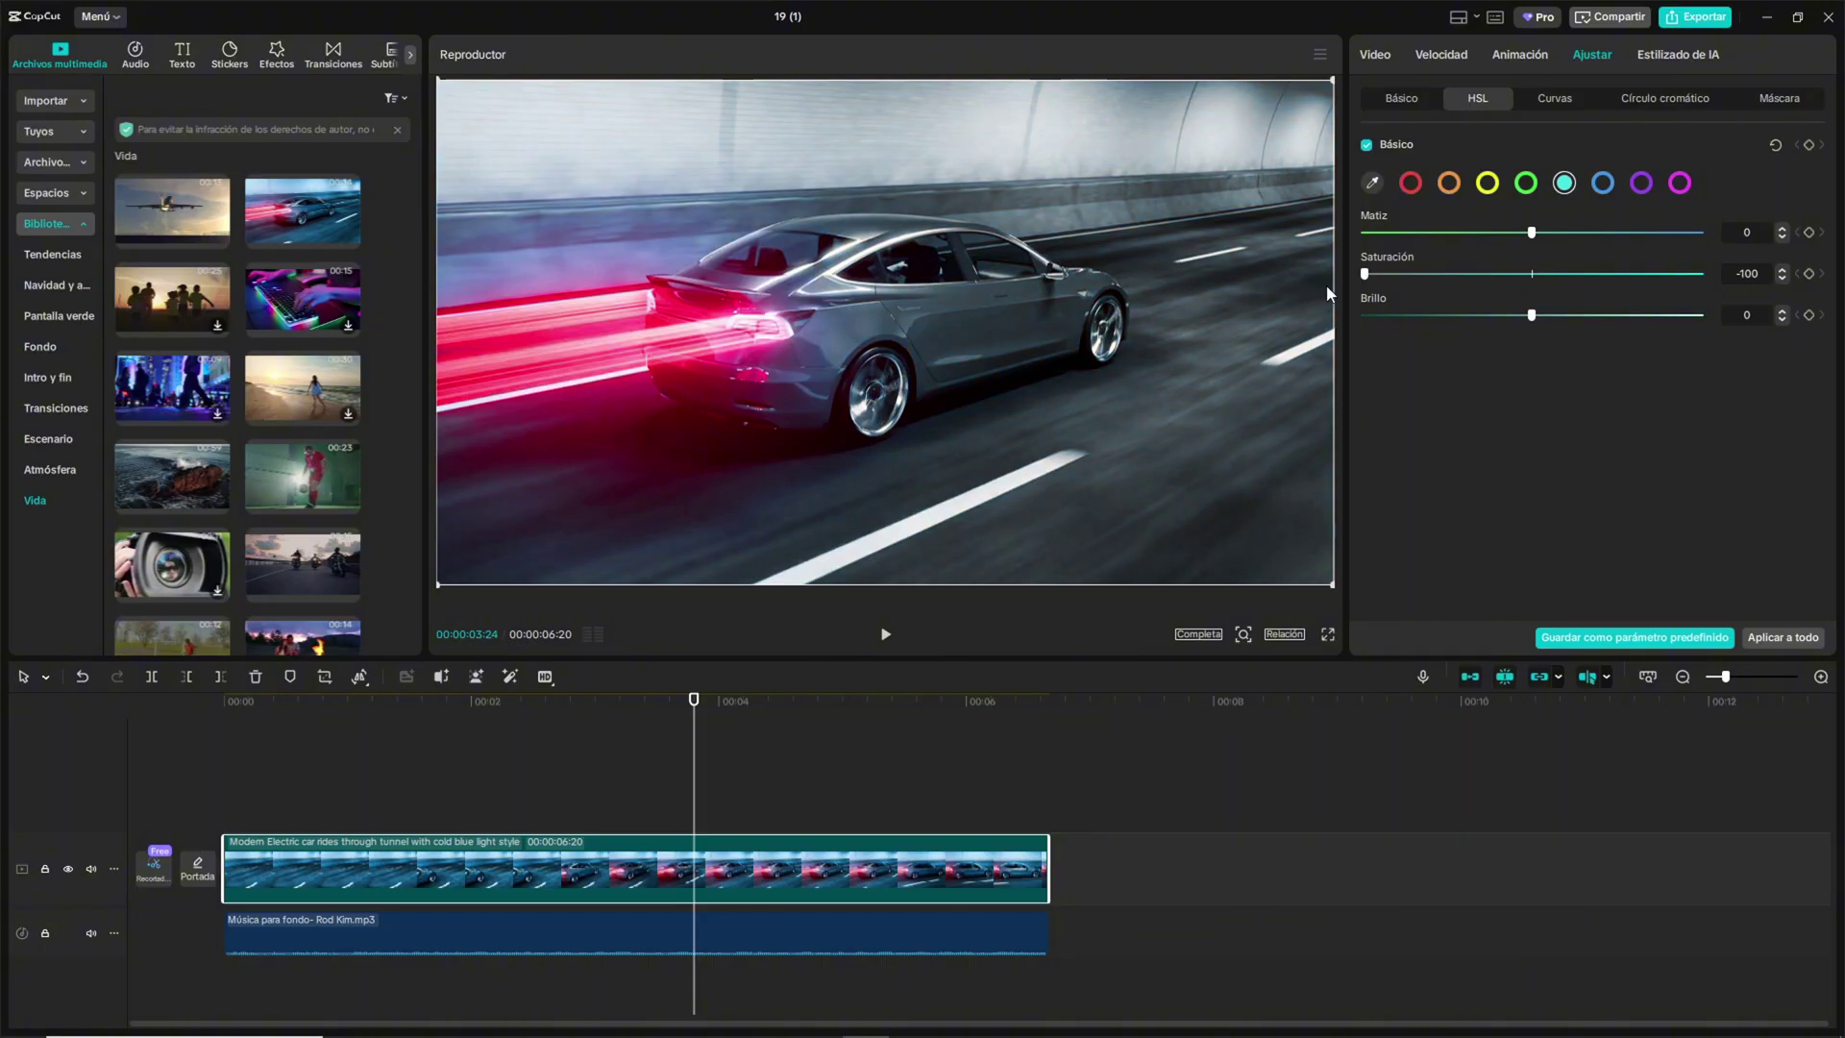
Try desaturating the car clip's magenta range, check an earlier frame, and undo the magenta change
left_click(1679, 183)
left_click_drag(1531, 274, 1365, 274)
left_click_drag(693, 700, 436, 719)
key("ctrl+z")
Delete the car clip from the main track
left_click(991, 718)
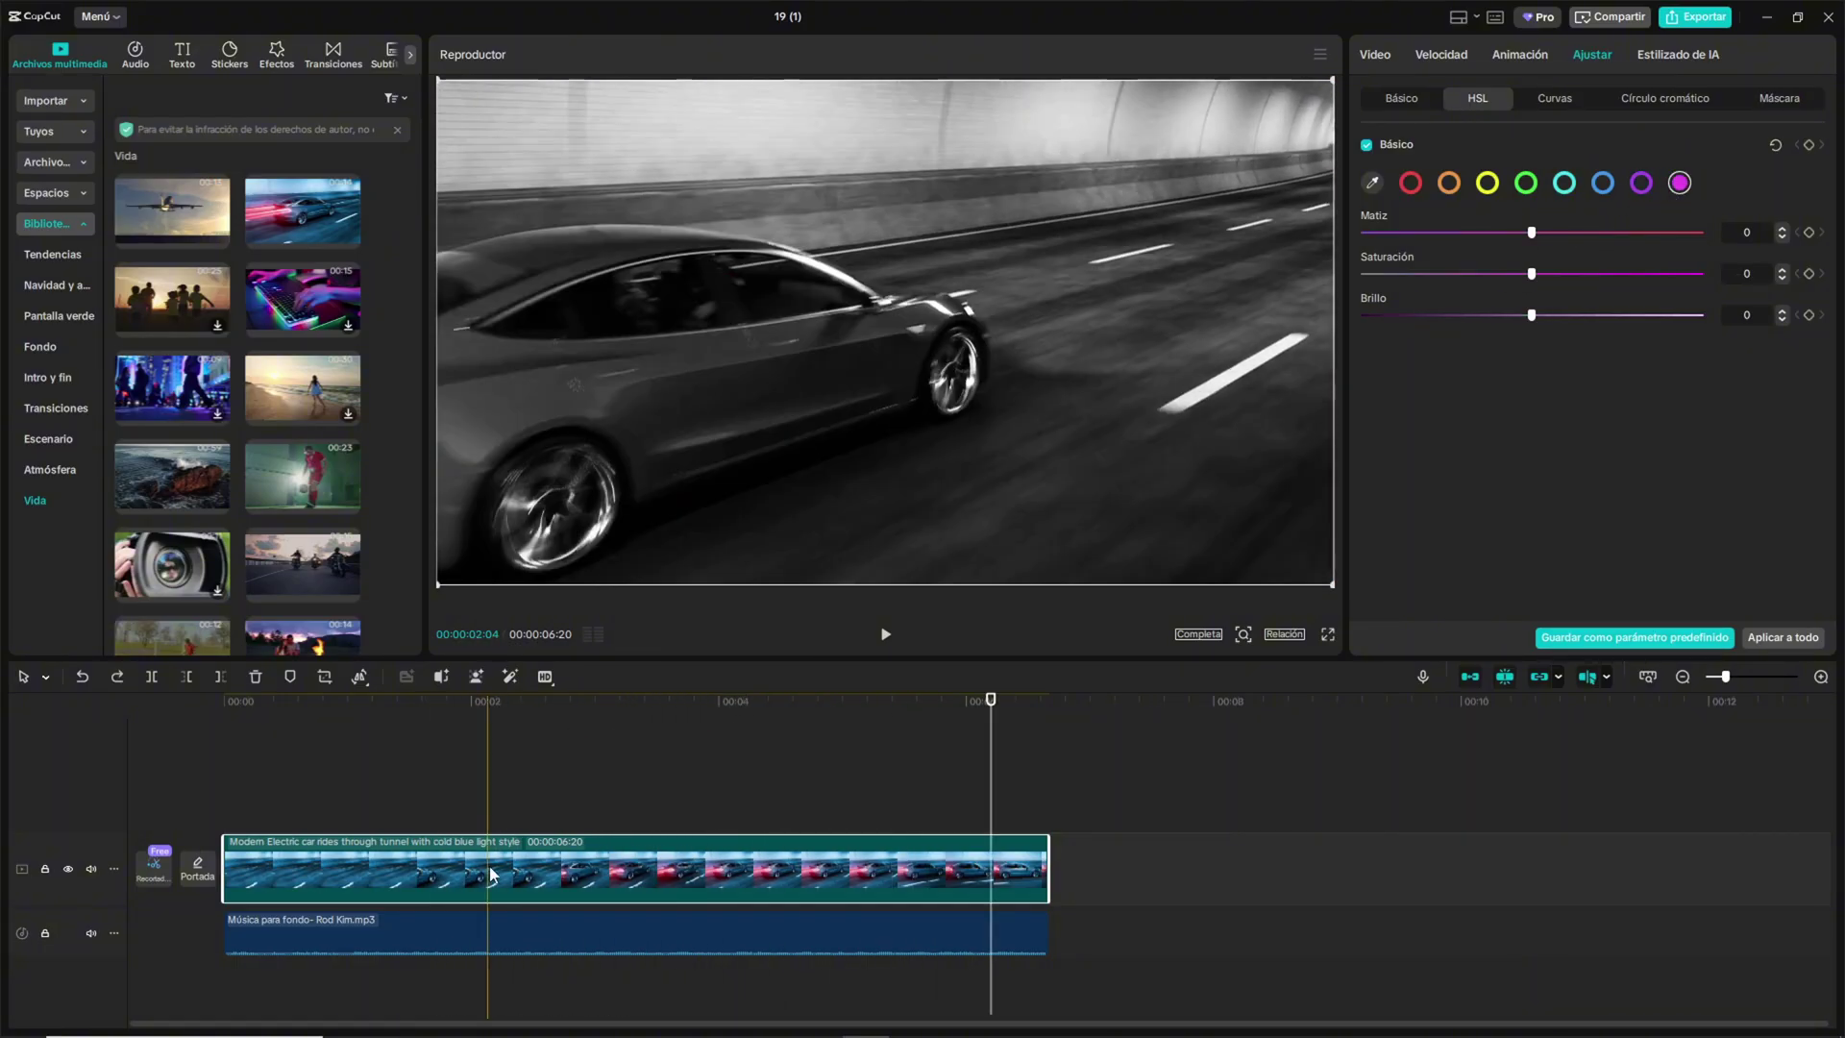
key("Delete")
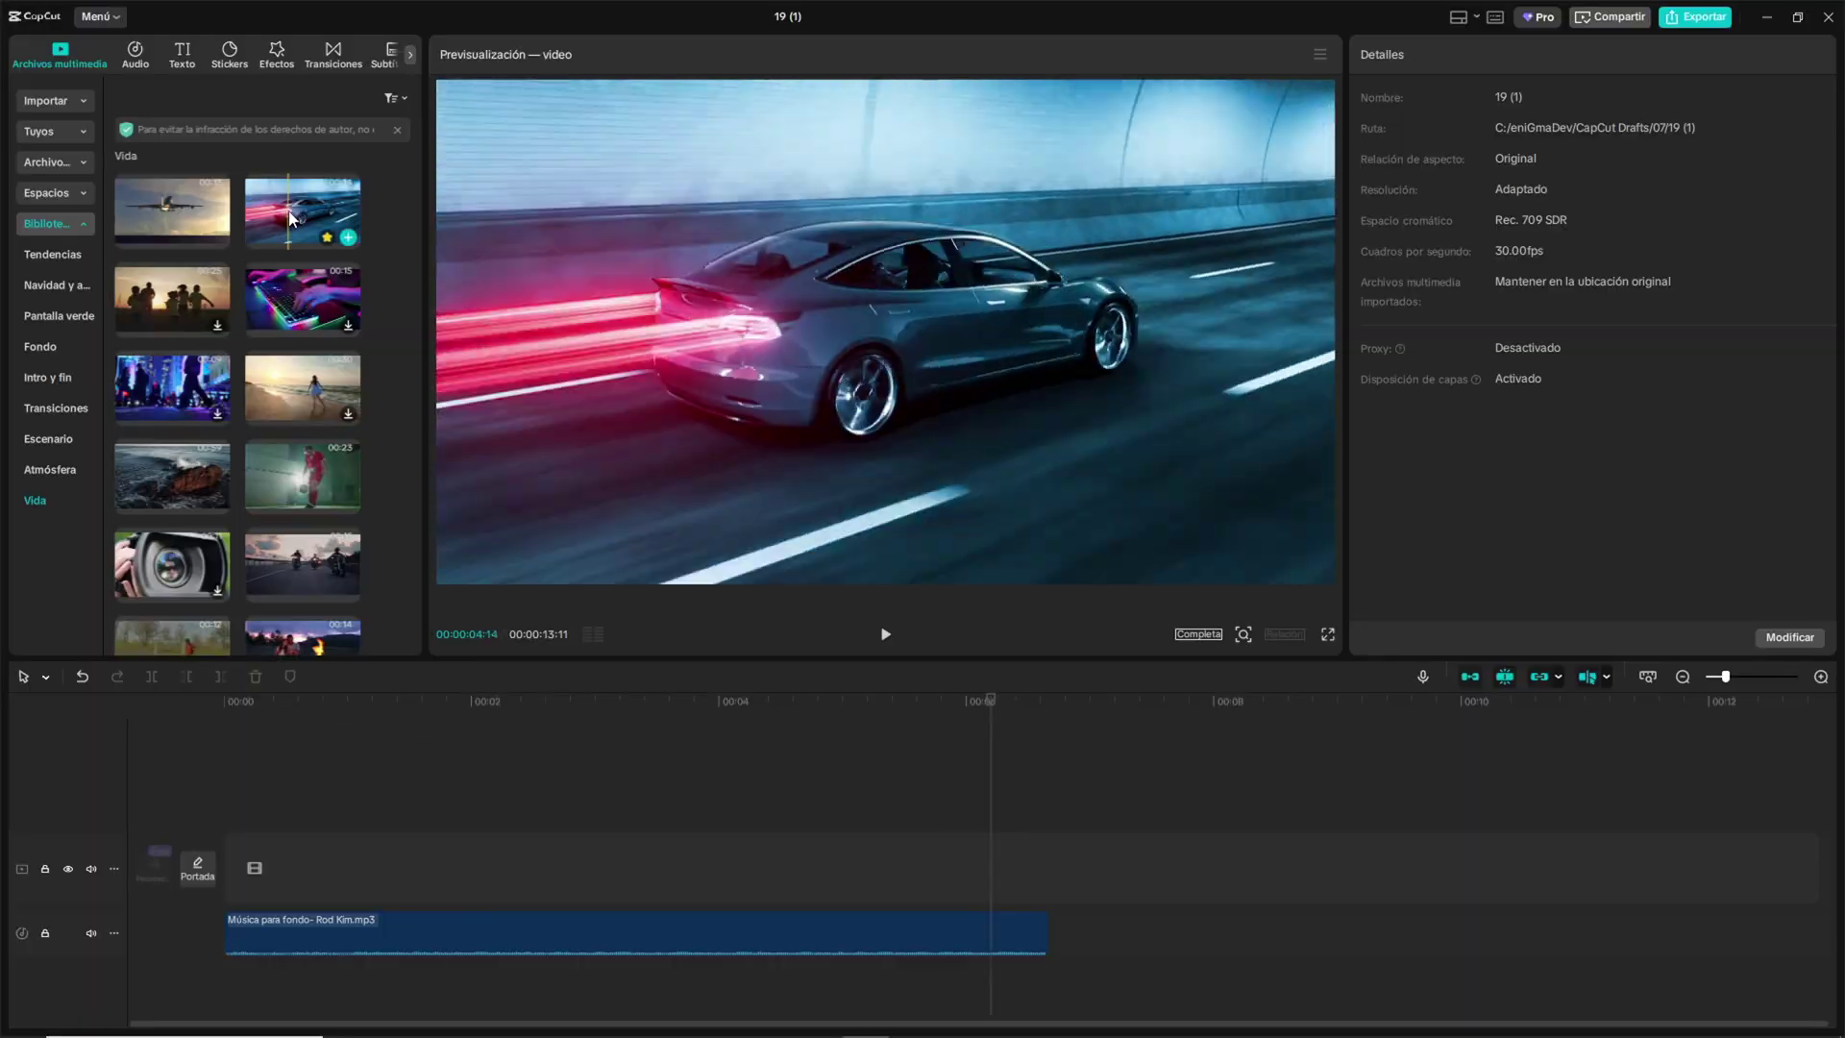
Add the tunnel car clip from the library to the main track, set its speed to 5.00x, and play it from the start
left_click_drag(302, 212, 217, 862)
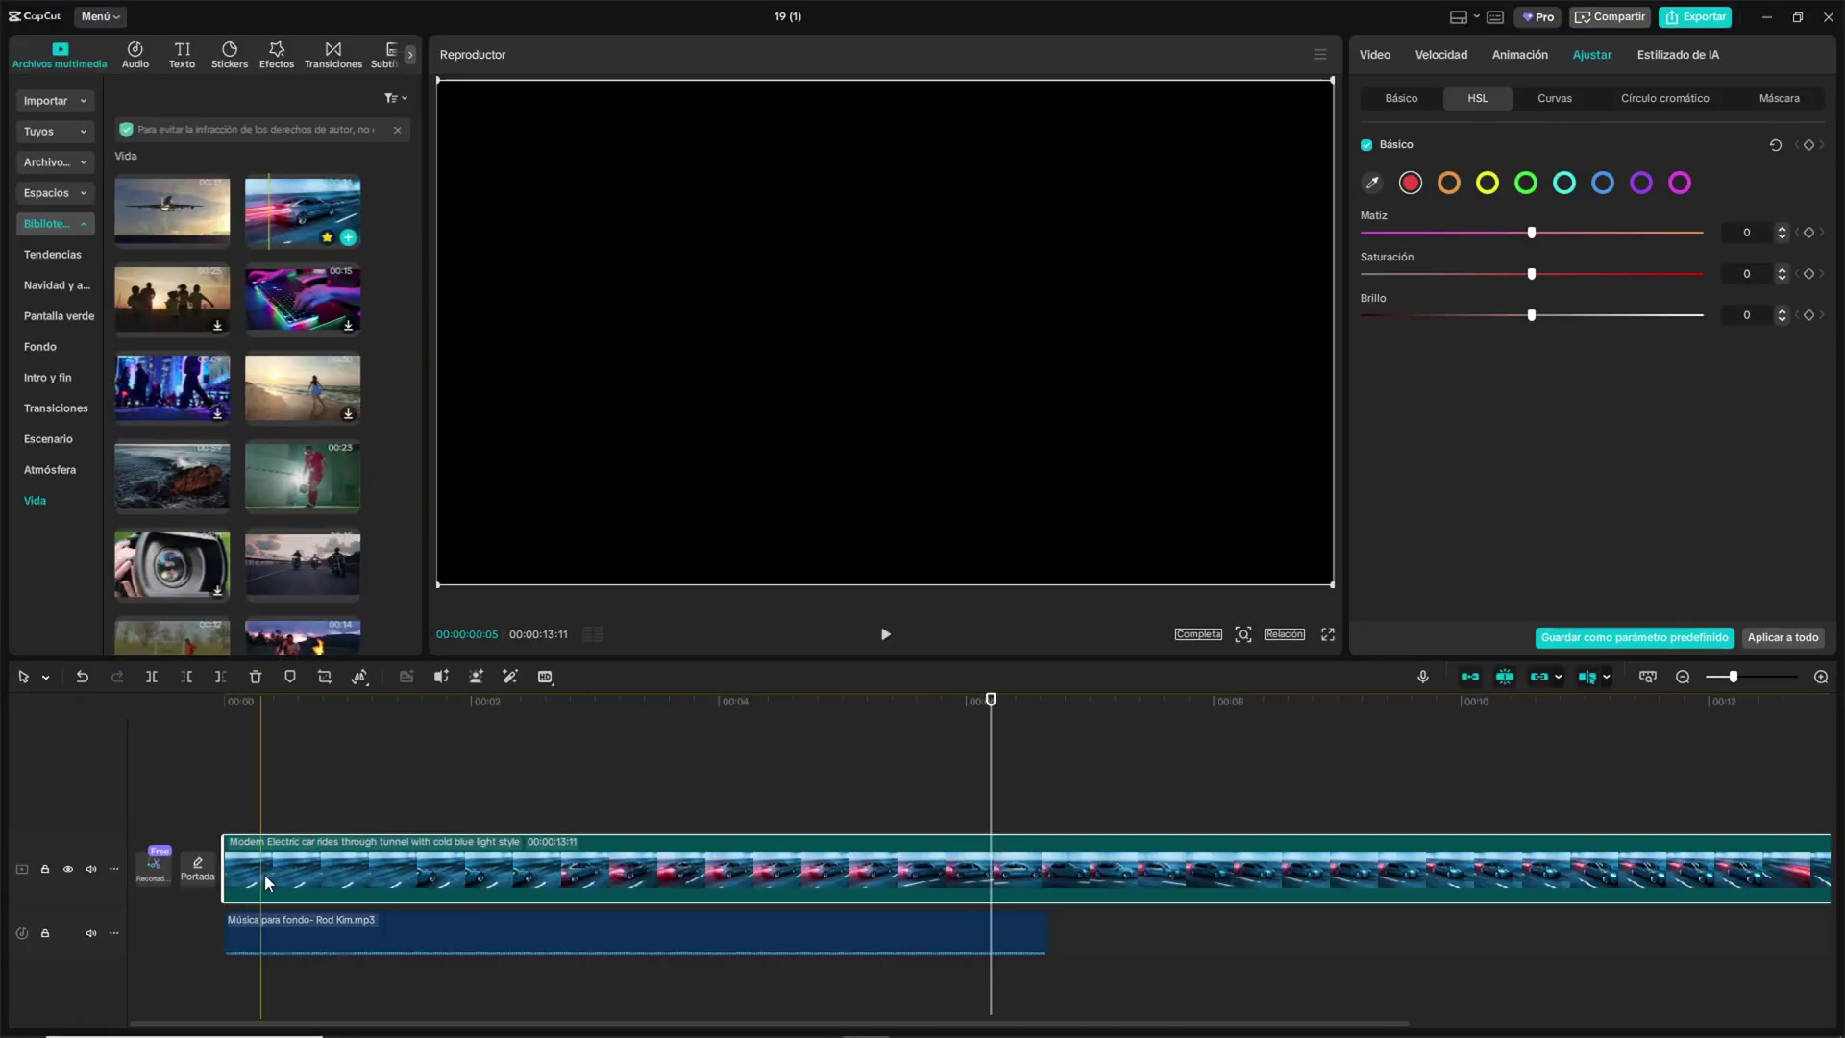
left_click(430, 734)
key("Home")
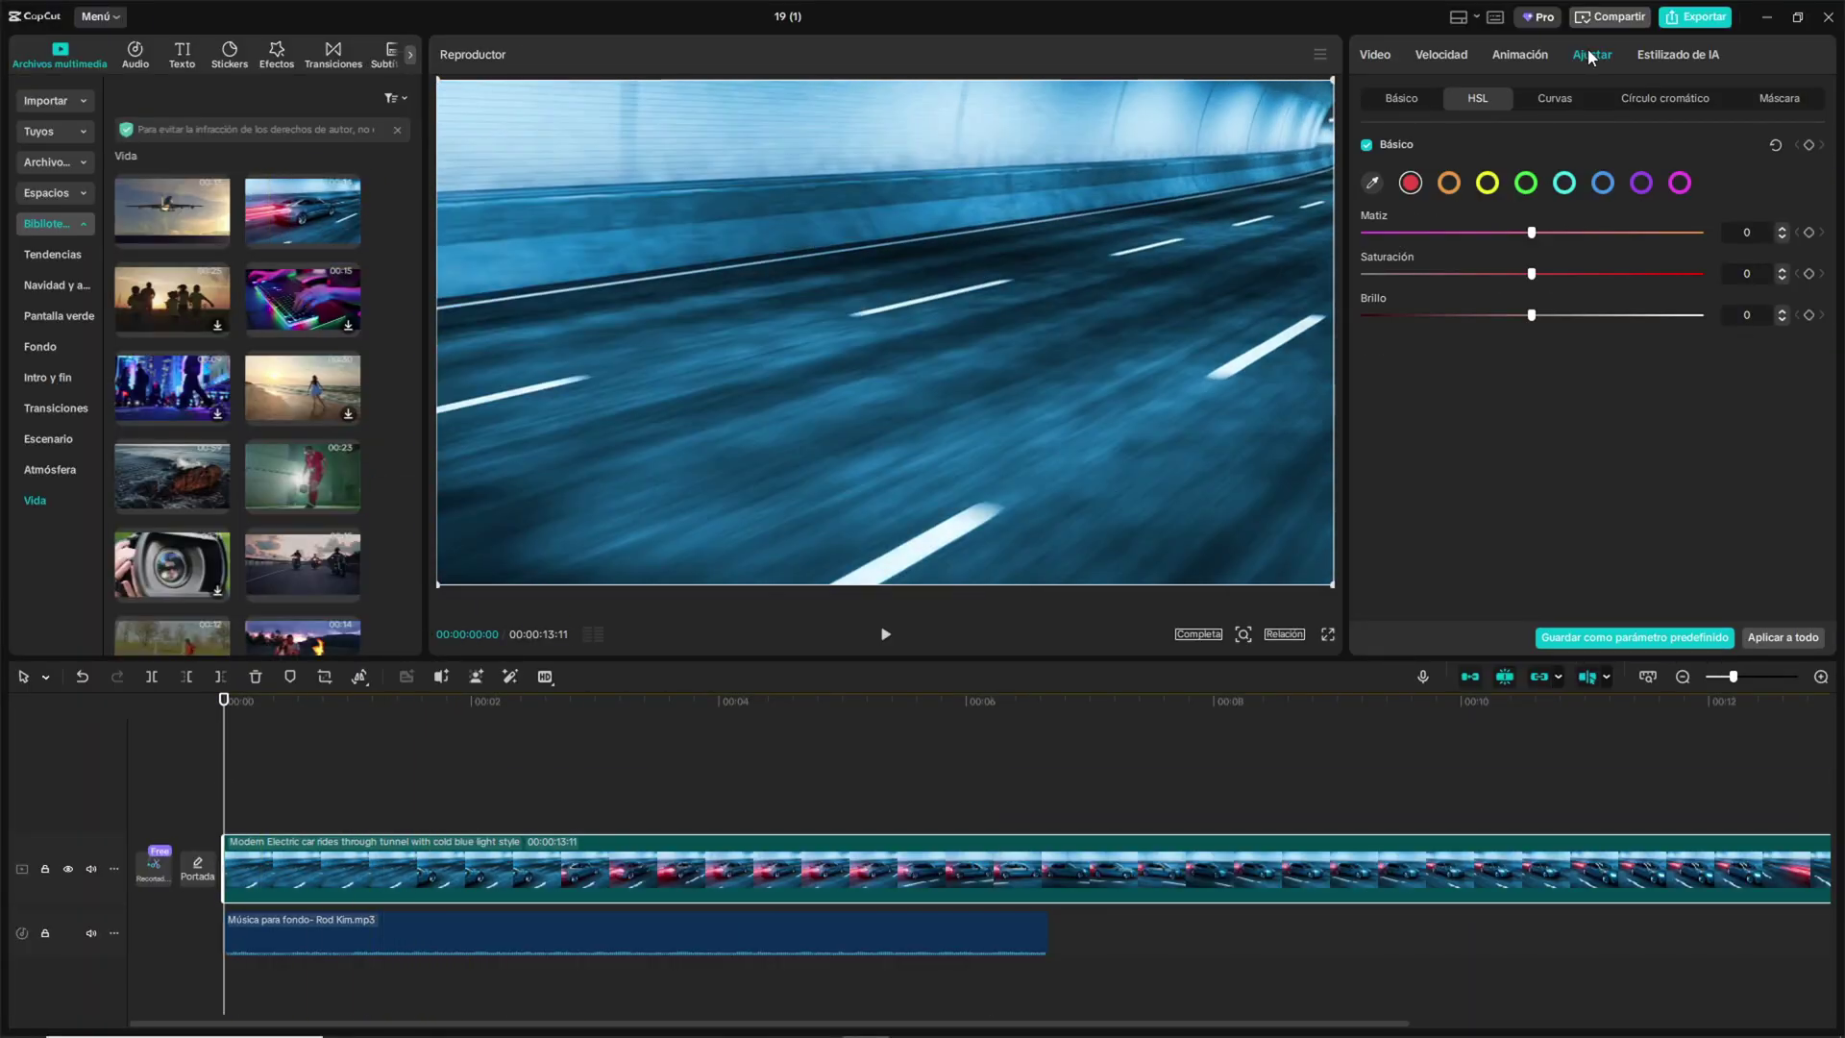
left_click(1438, 56)
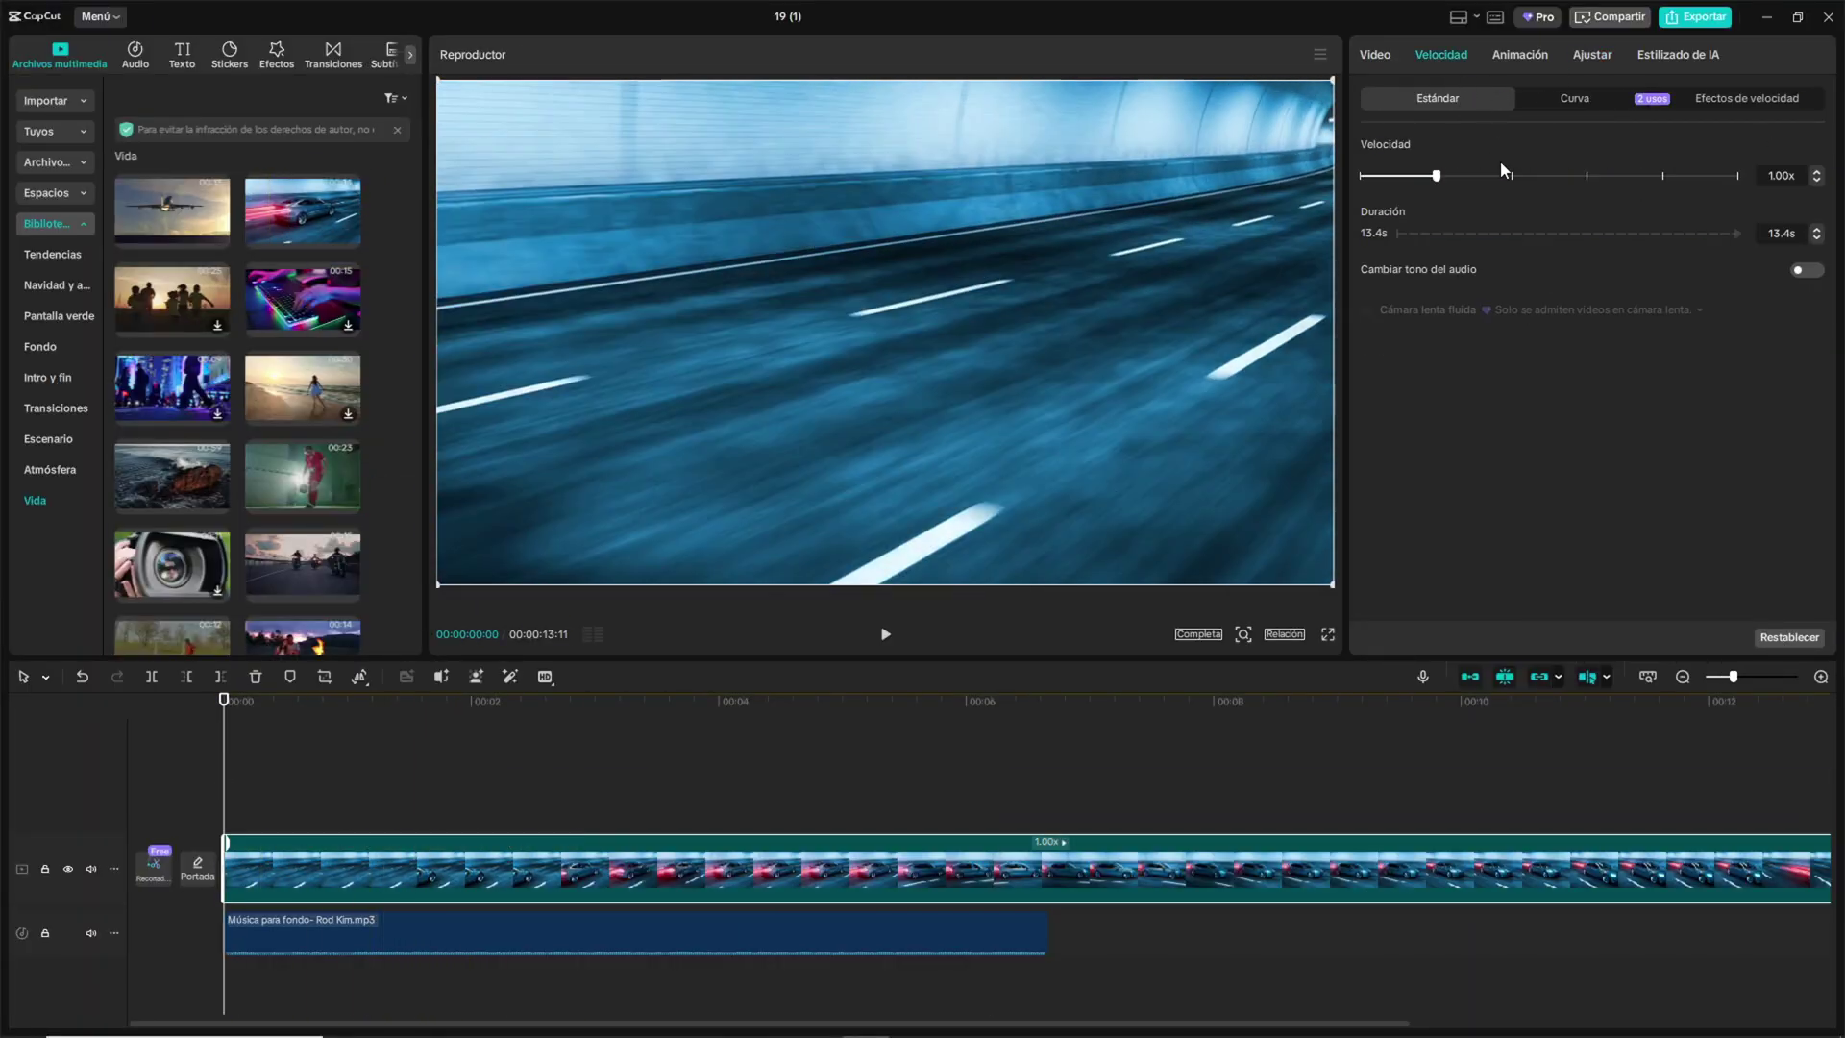
left_click(1585, 177)
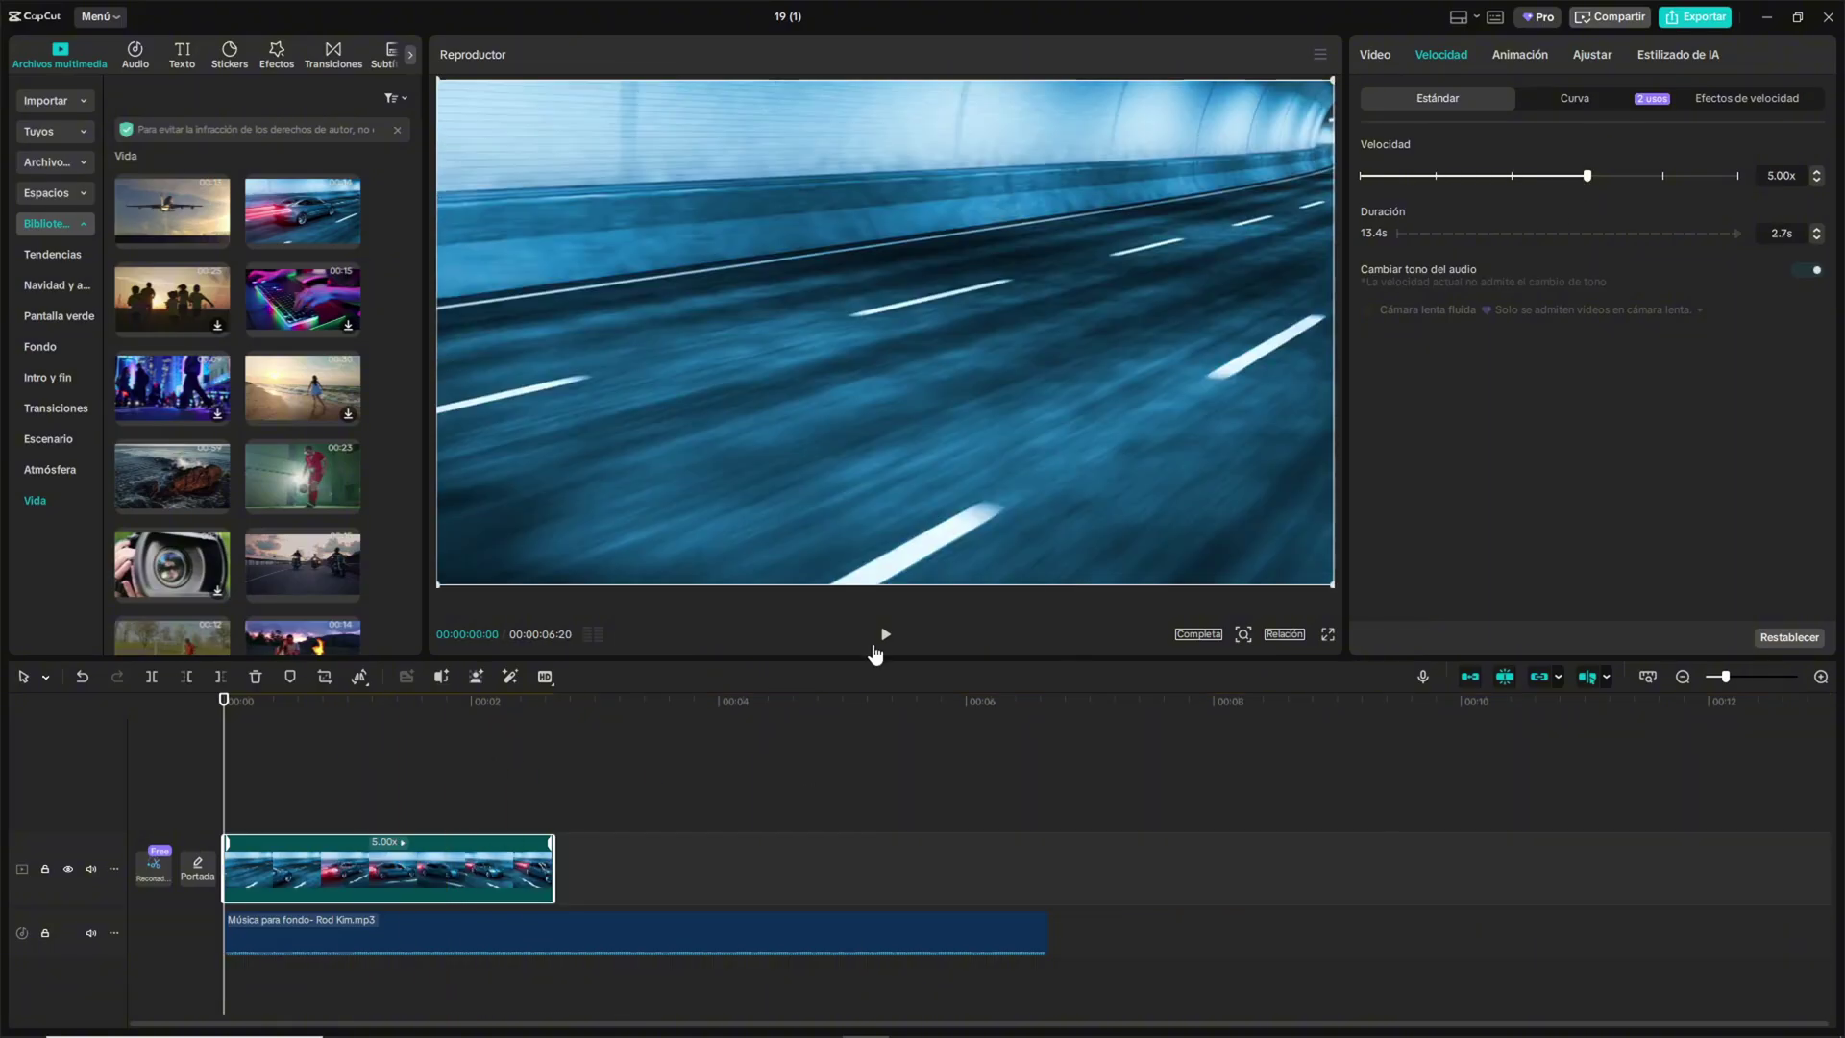
left_click(883, 638)
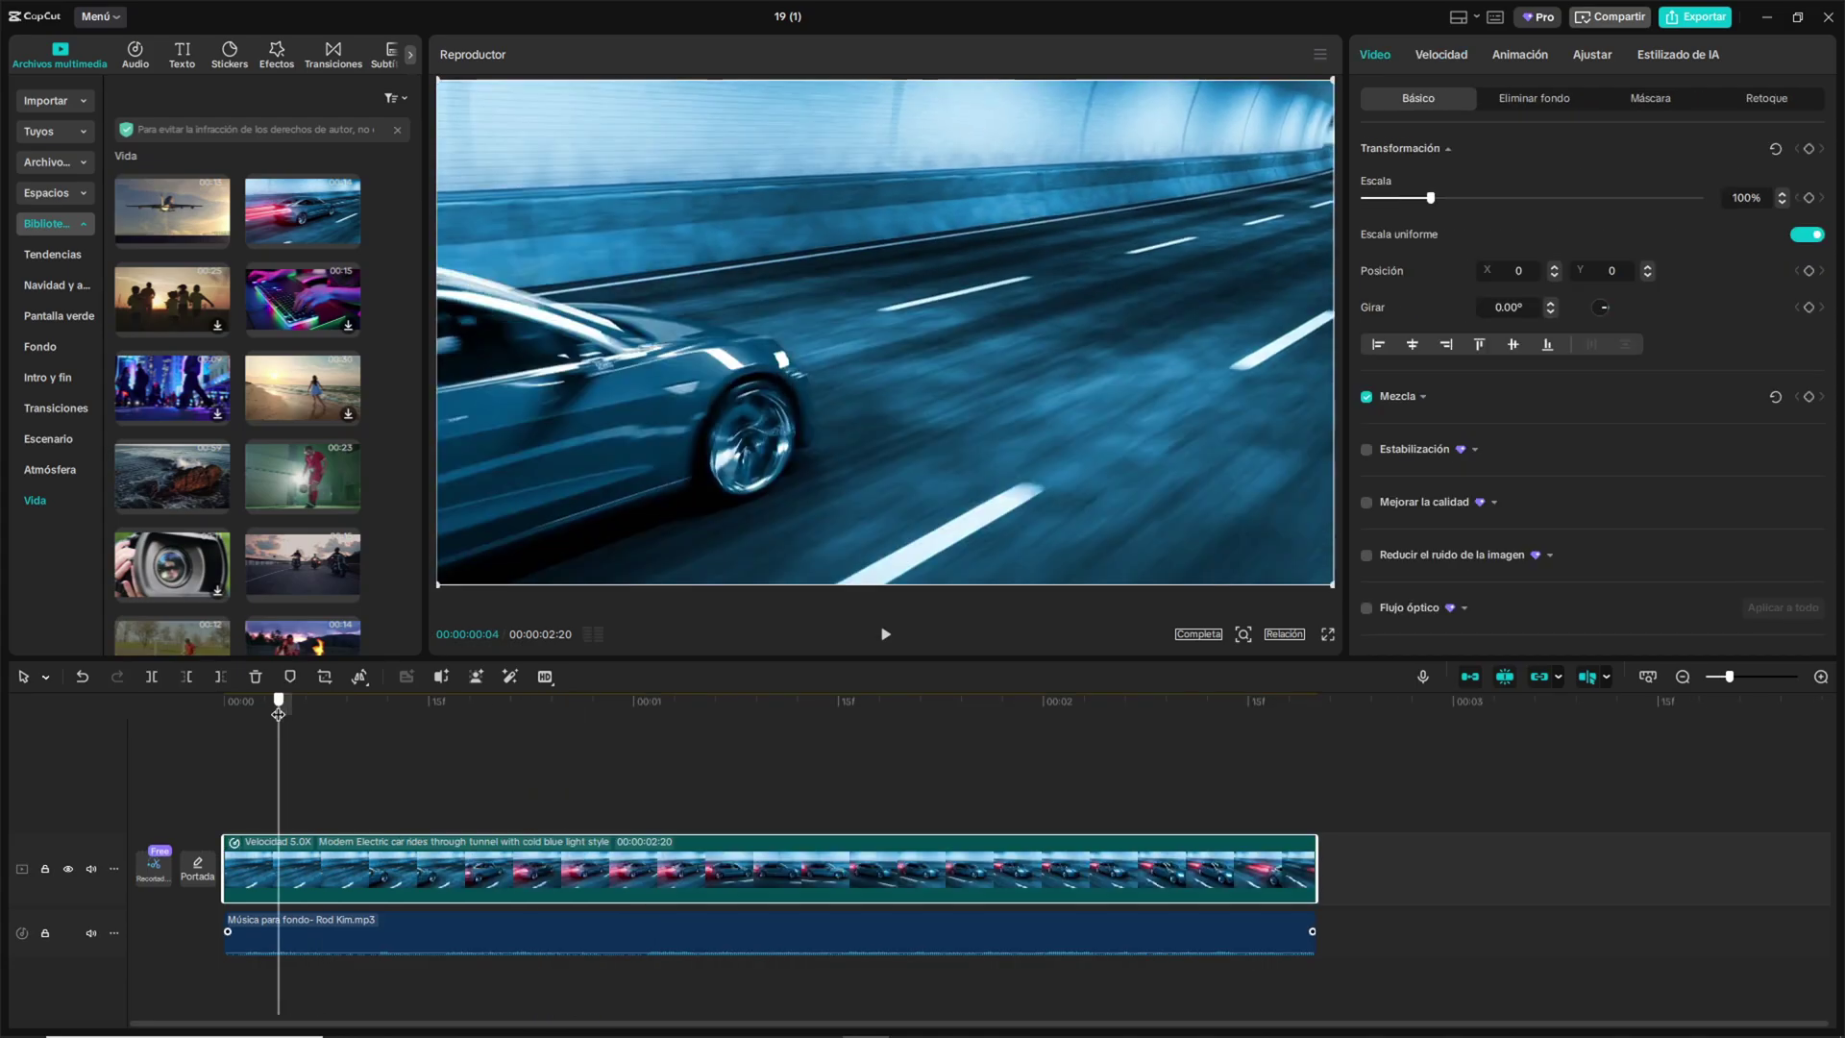
At 00:00:00:26, add a mask to the car clip, try the rectangle, filmstrip, split and text shapes, and choose the circle
left_click_drag(278, 712, 579, 717)
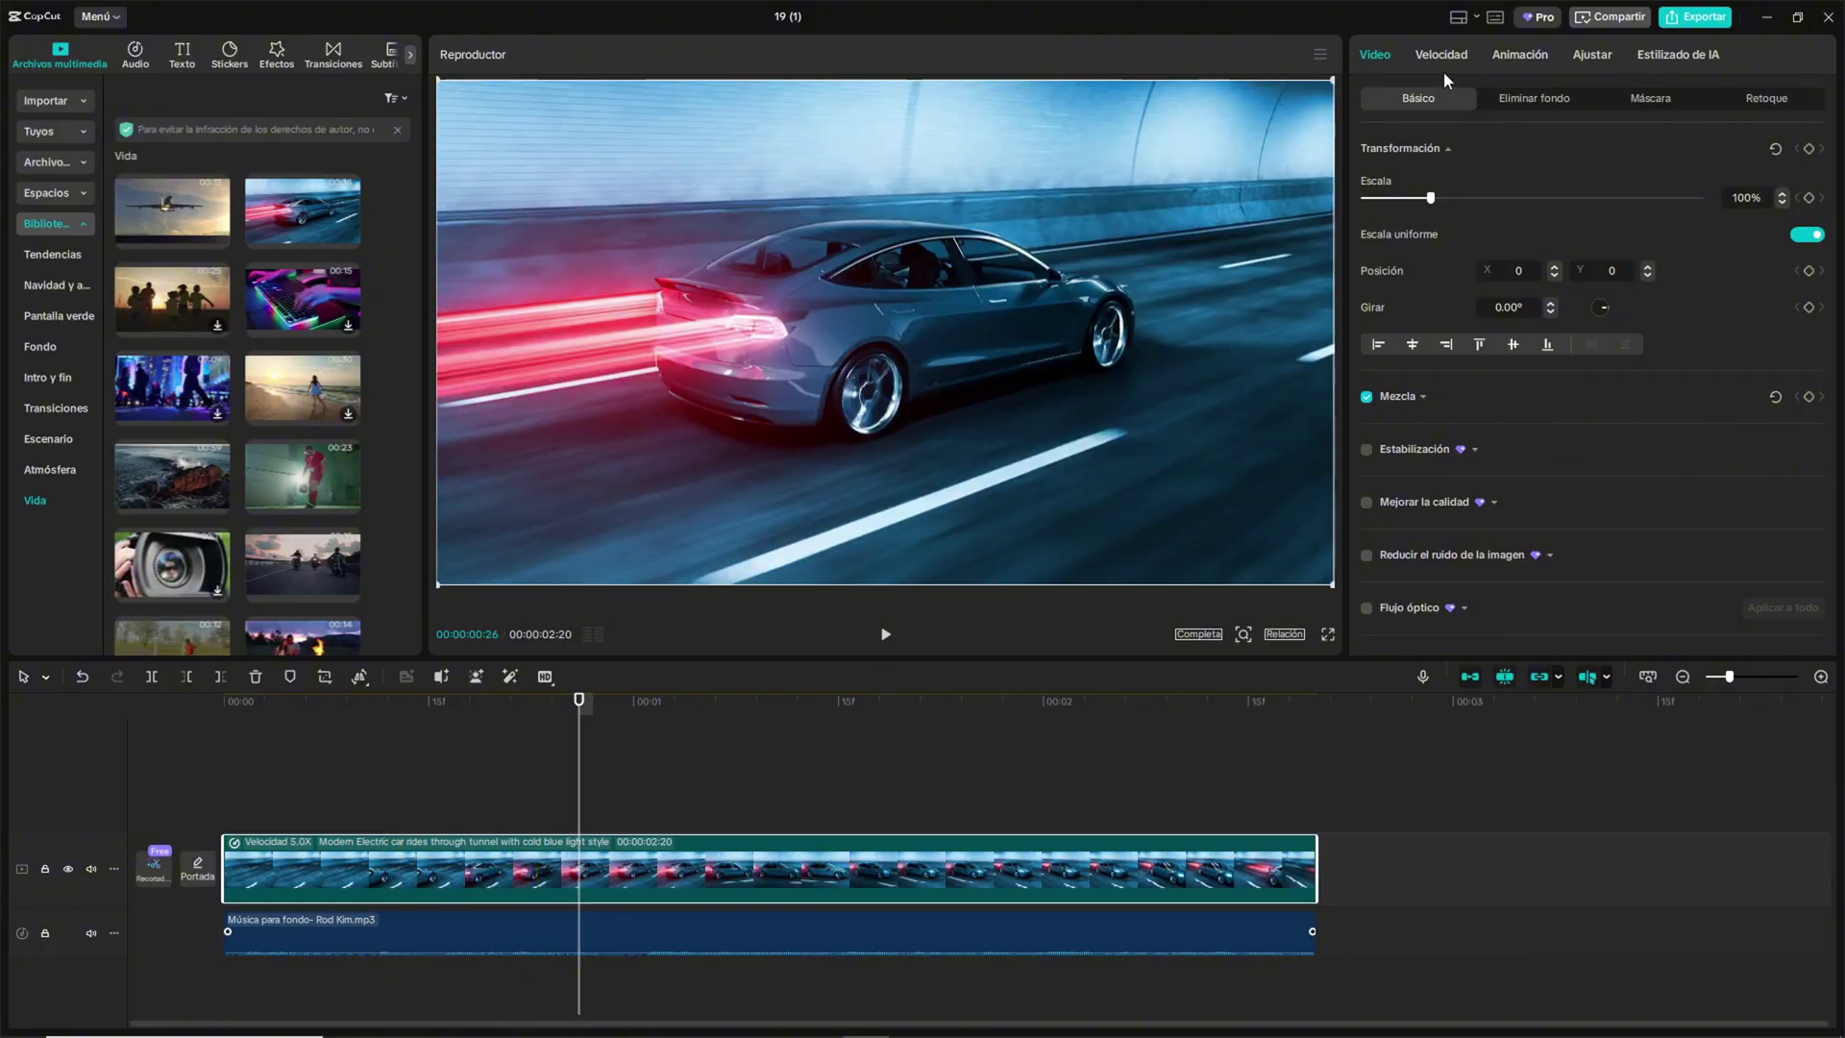
left_click(1653, 105)
left_click(1396, 188)
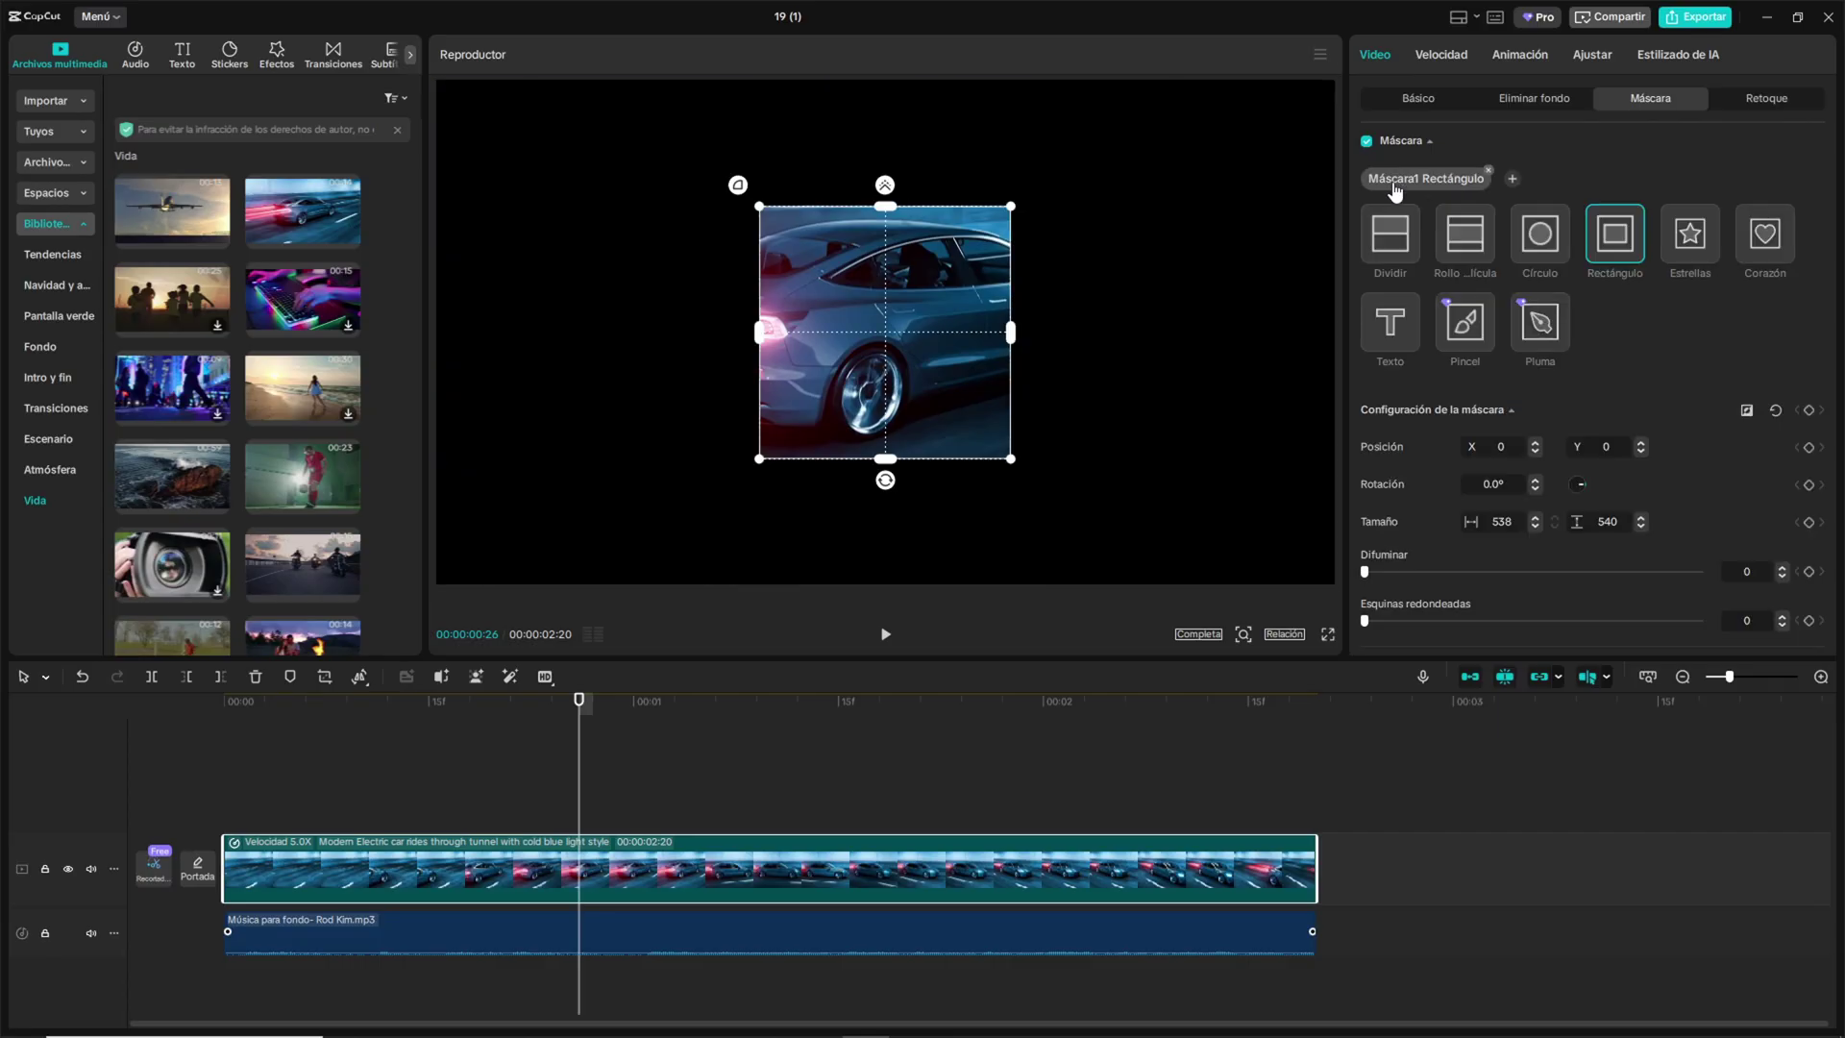
left_click(1542, 245)
left_click(1469, 242)
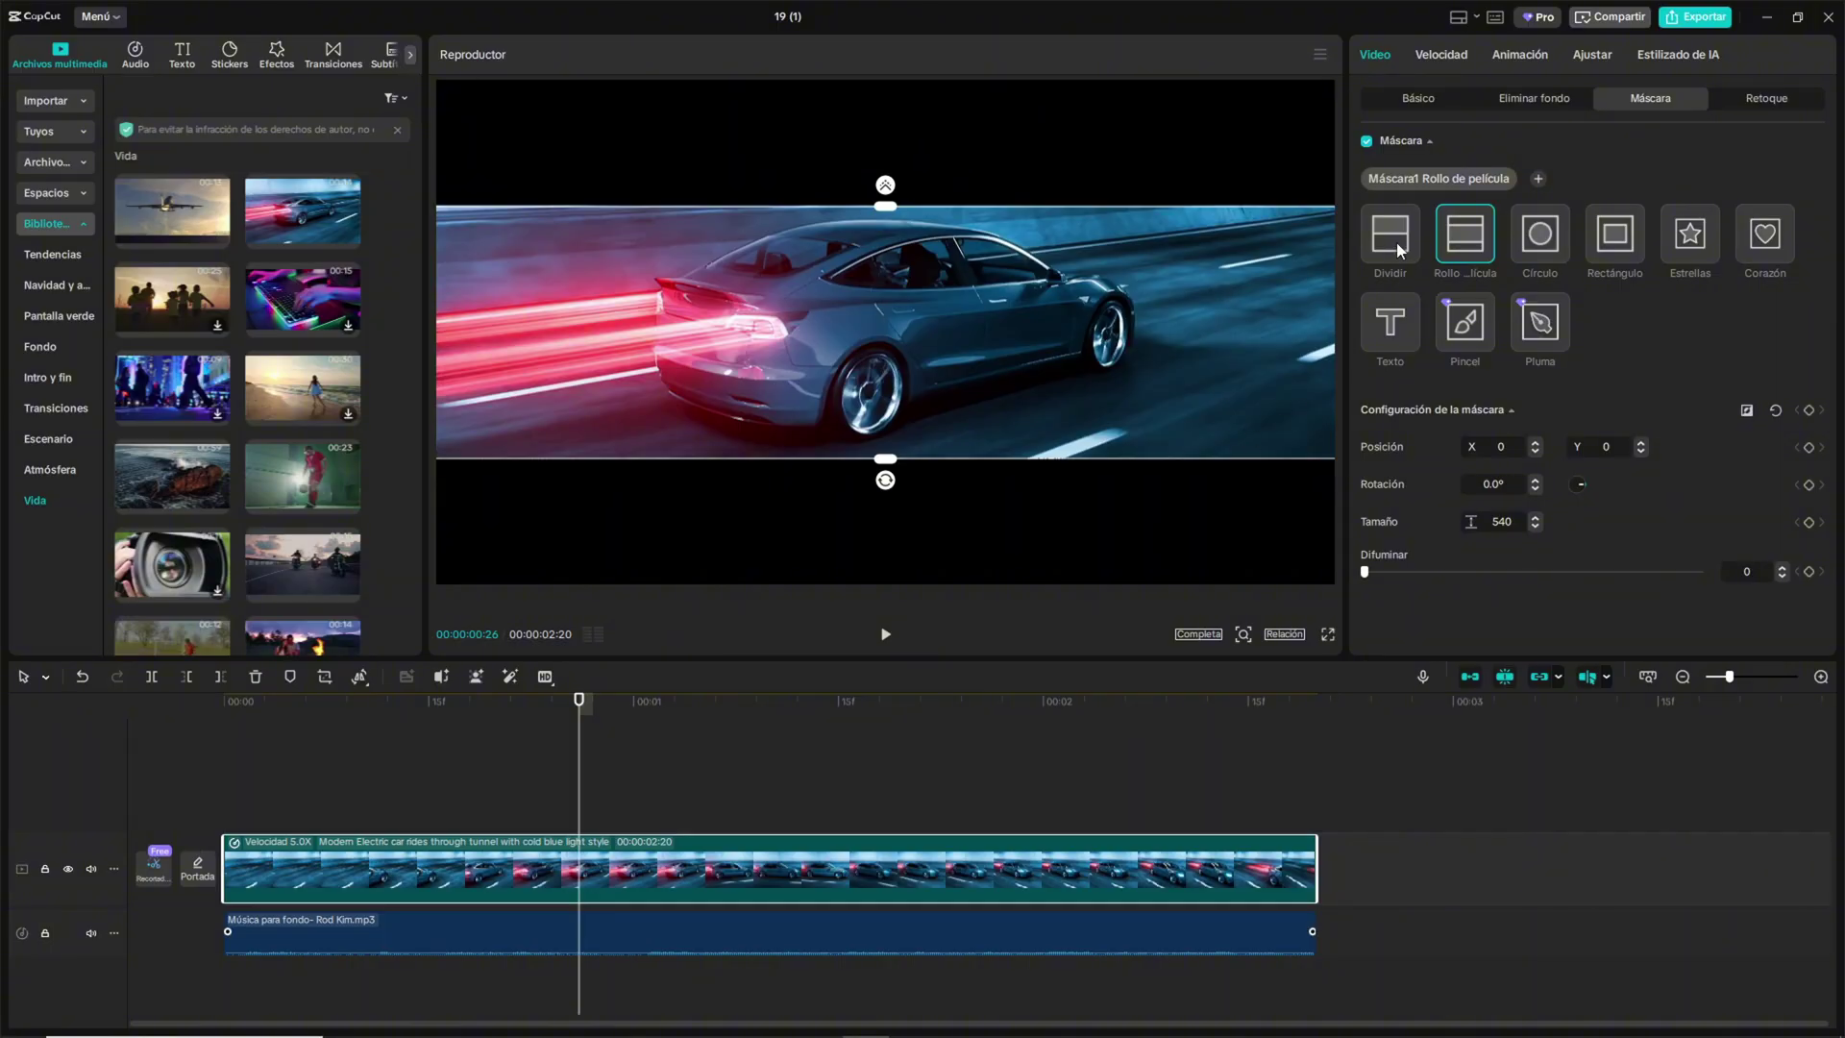
left_click(1397, 245)
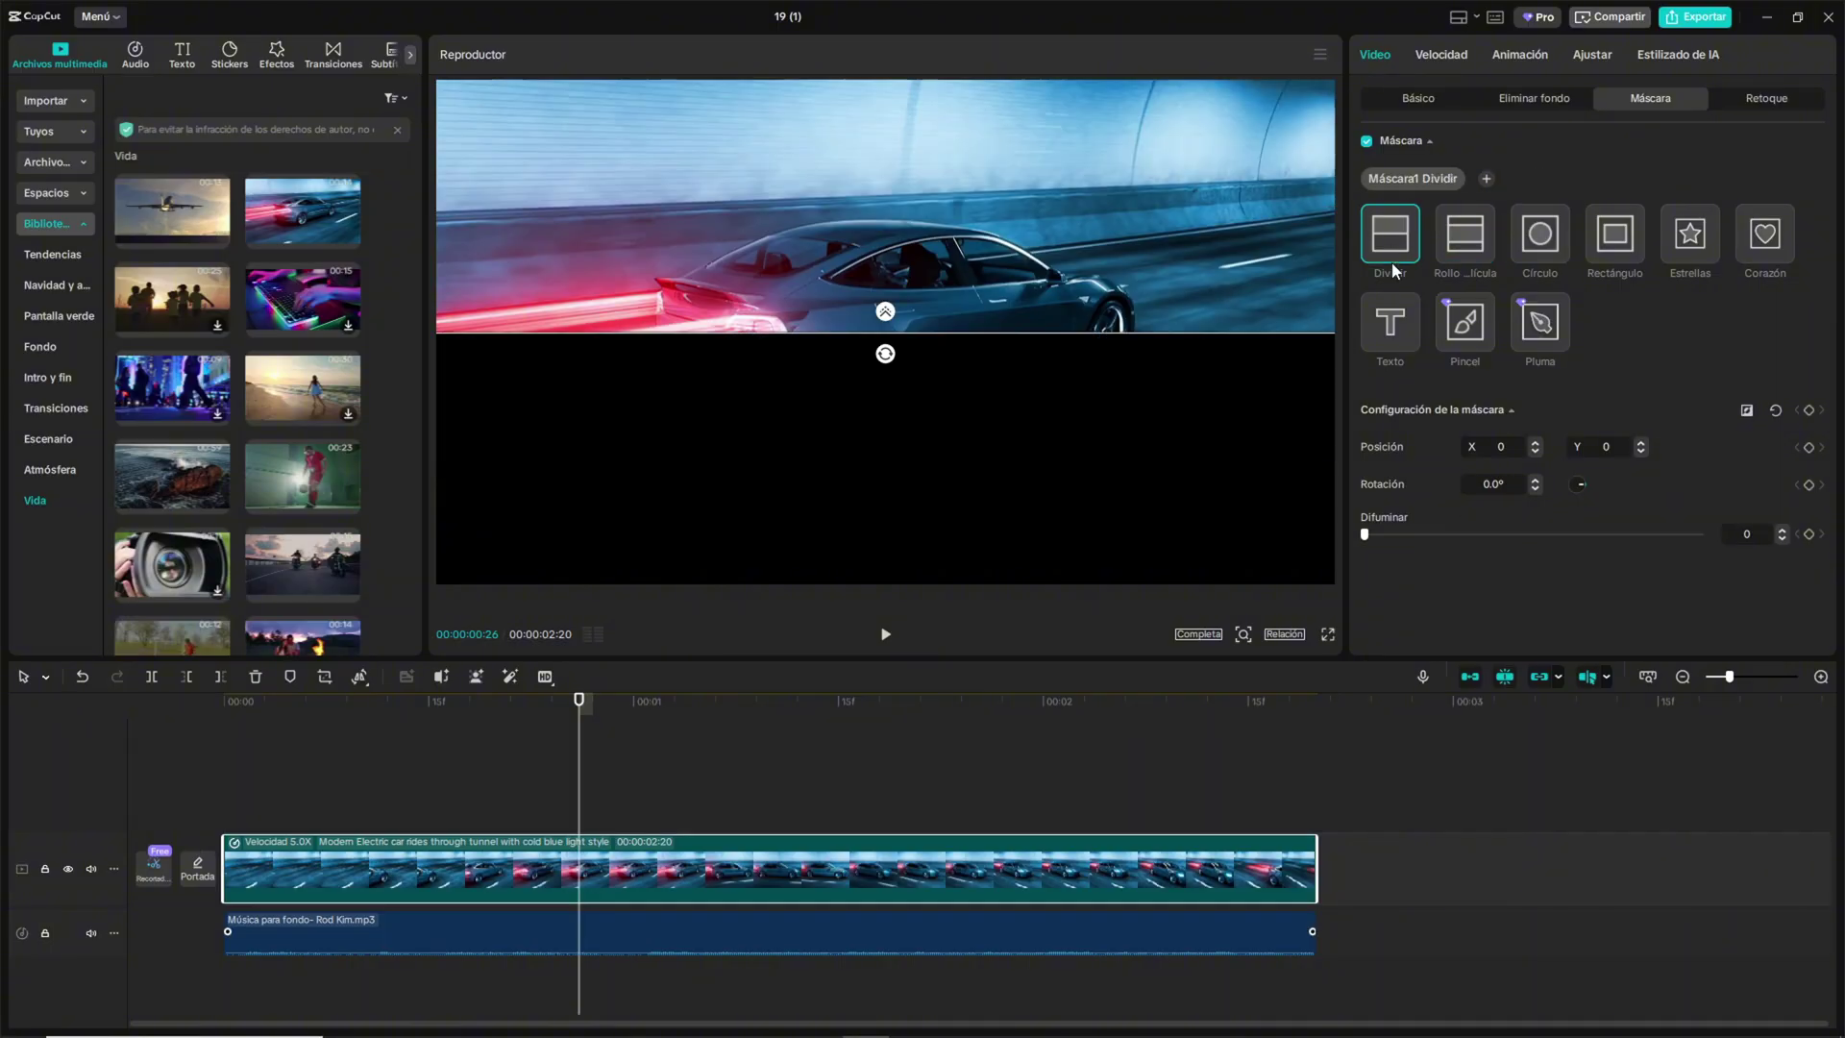
left_click(1403, 322)
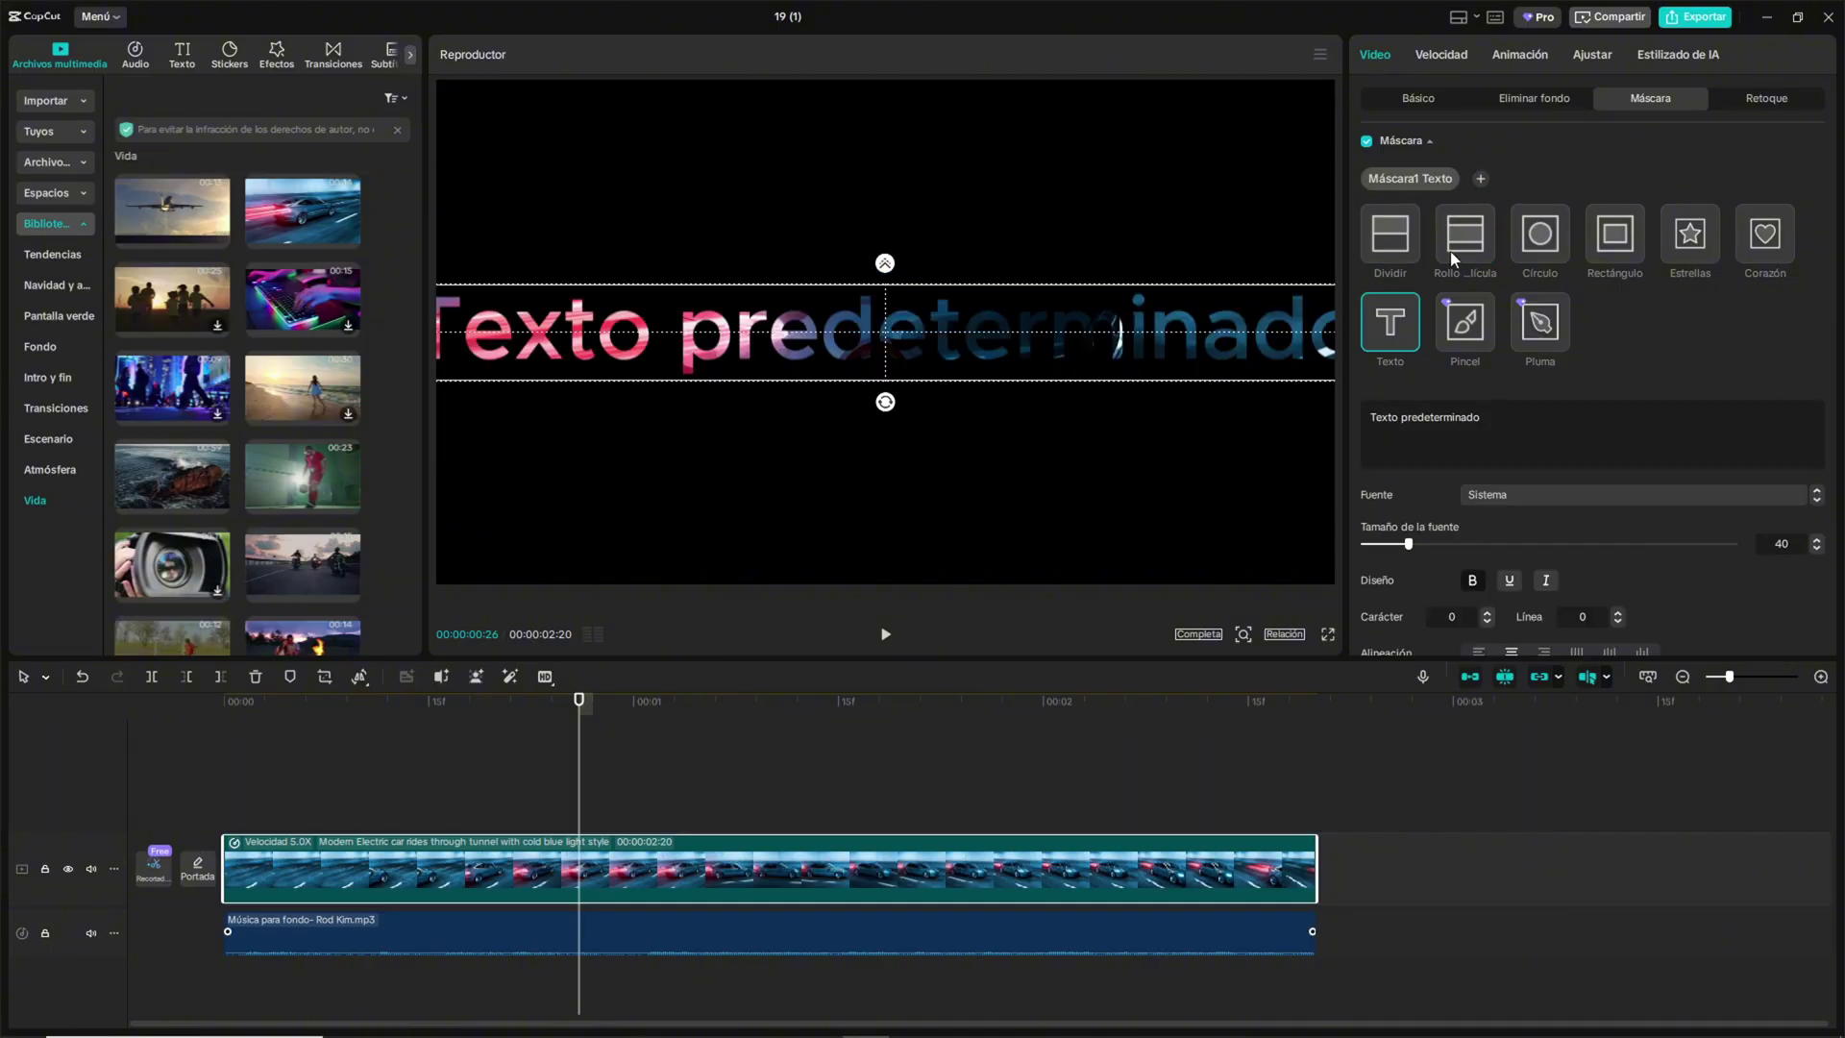
left_click(1549, 248)
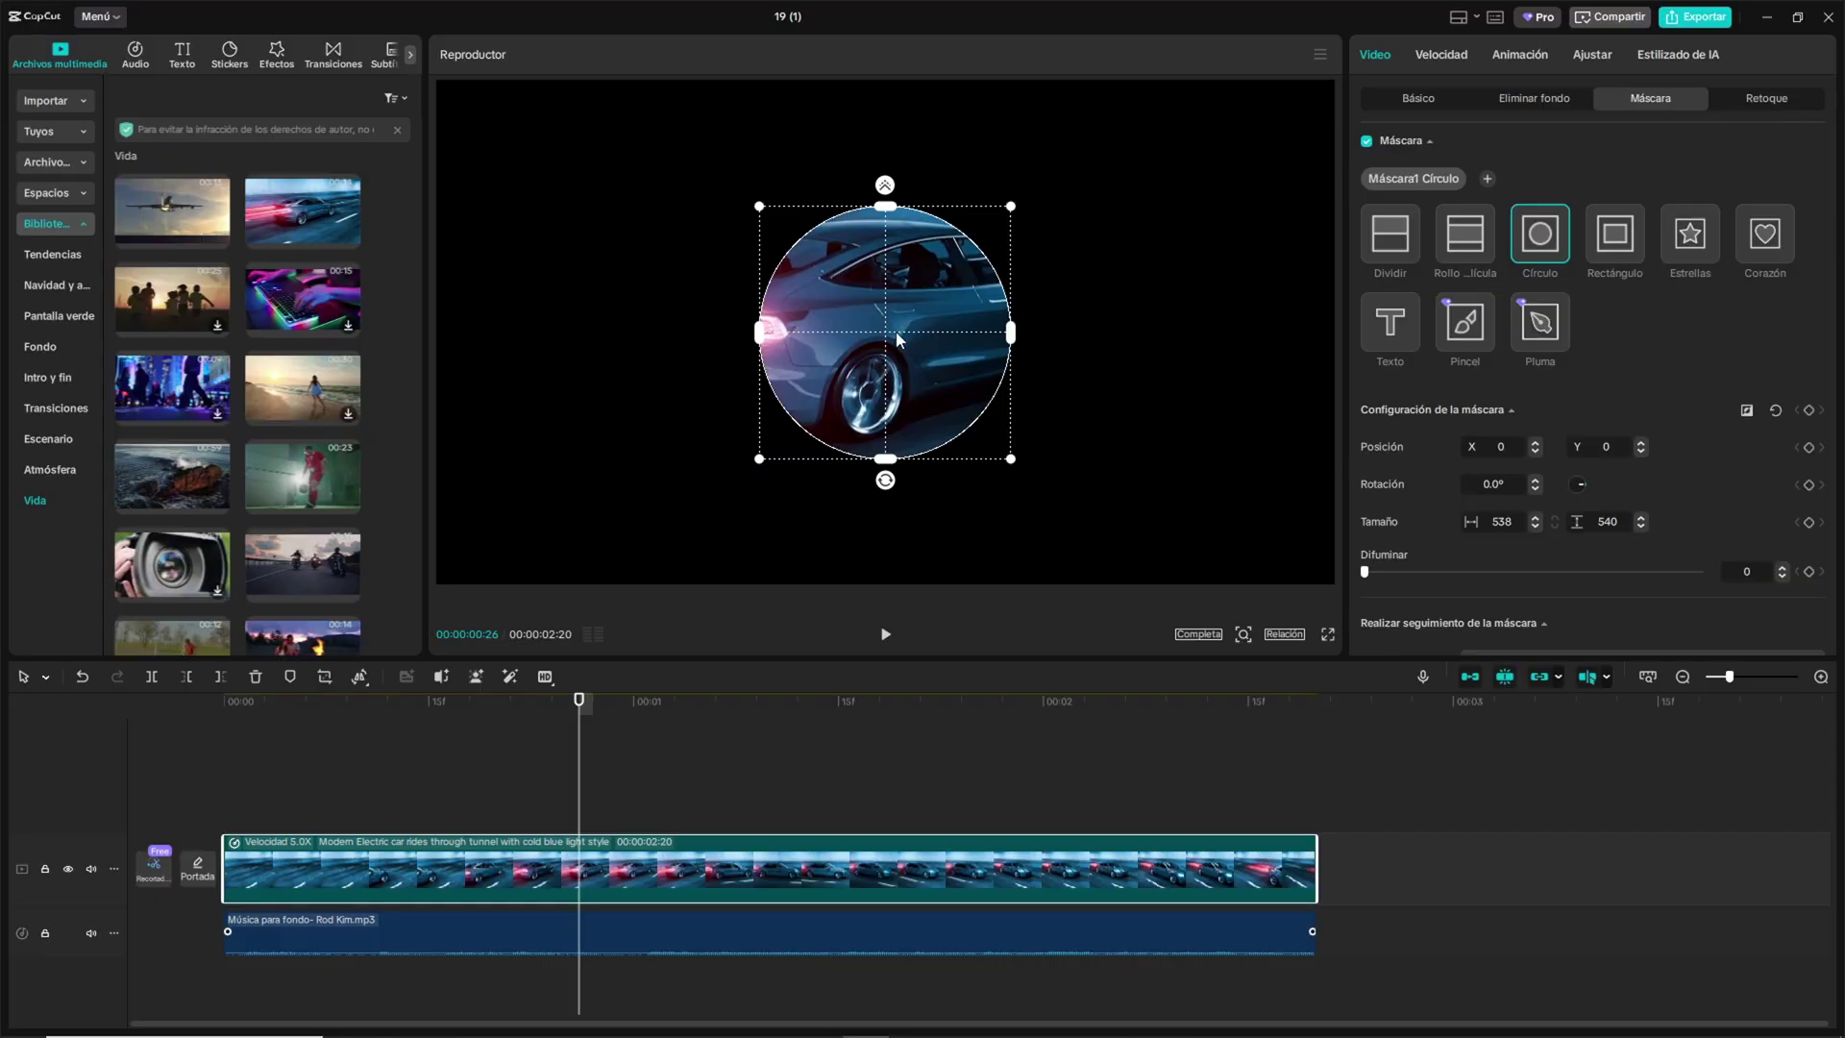
At 00:00:00:03, place the circle mask over the car's front at about X -774, Y -236 and keyframe the mask settings
left_click_drag(579, 759, 223, 756)
left_click_drag(850, 377, 510, 459)
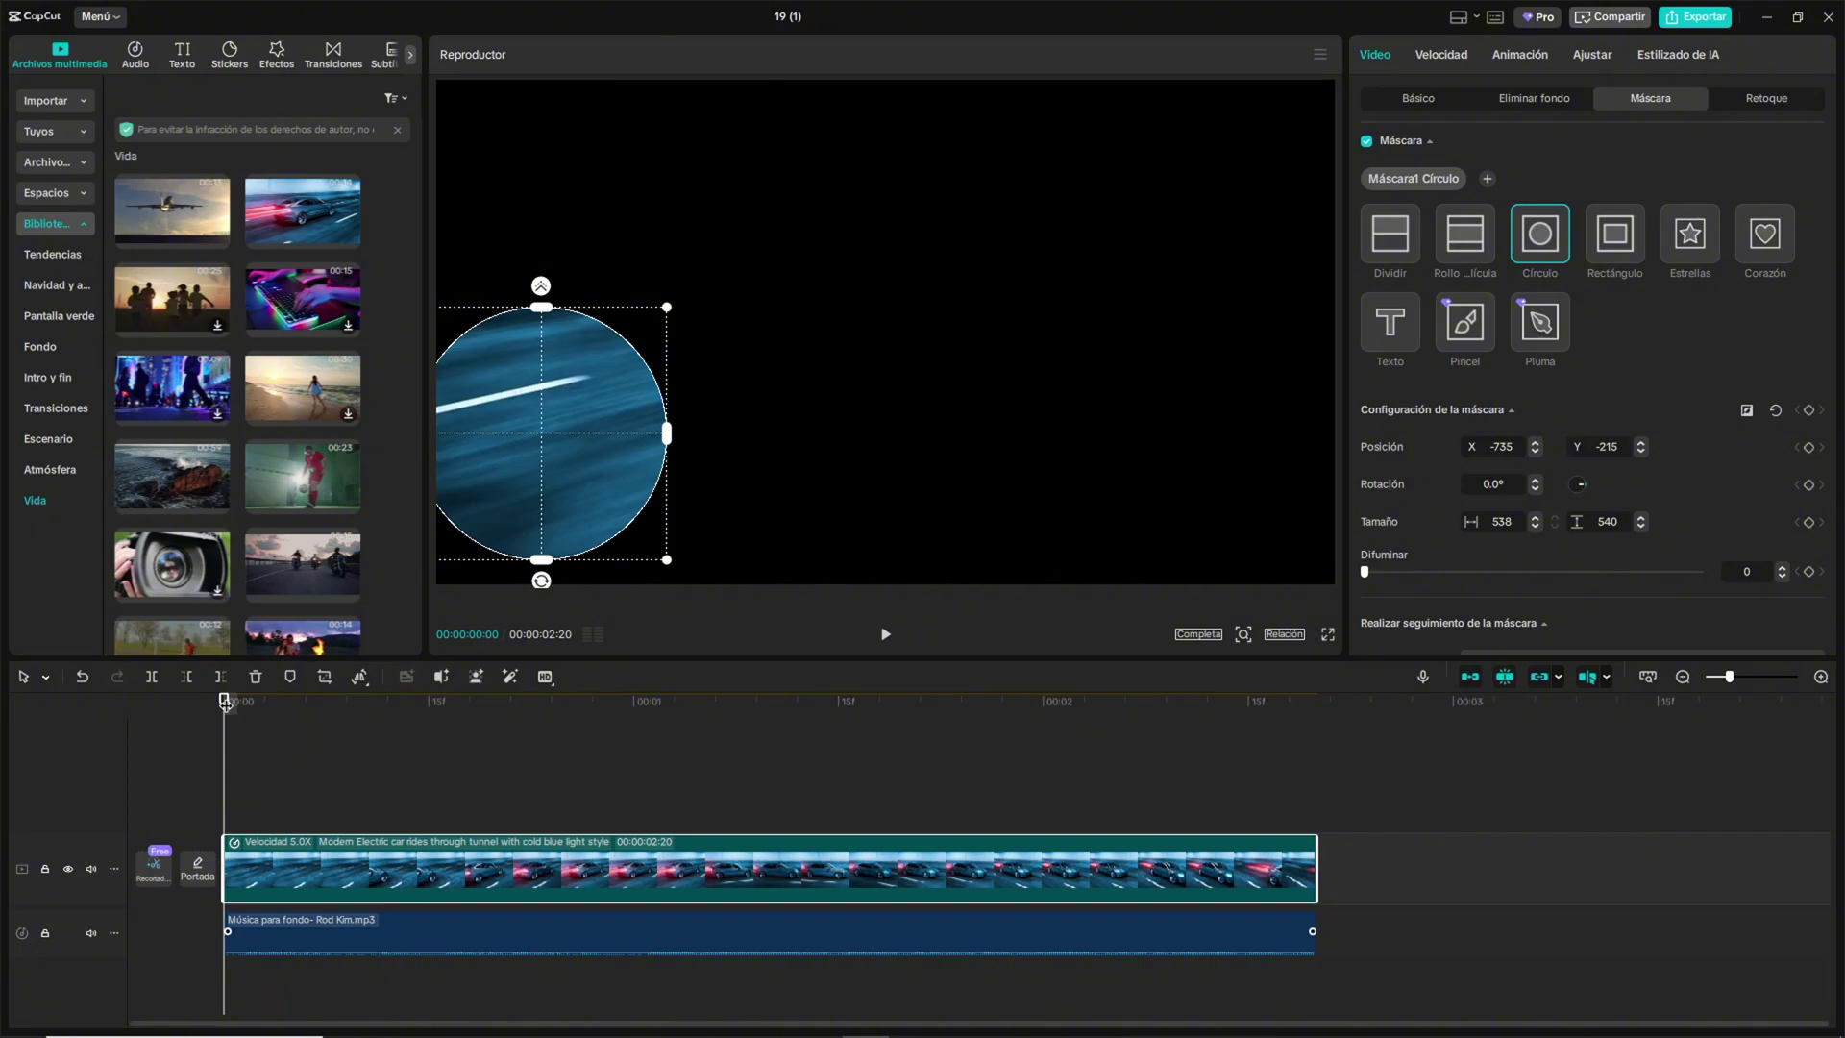
left_click_drag(229, 706, 261, 709)
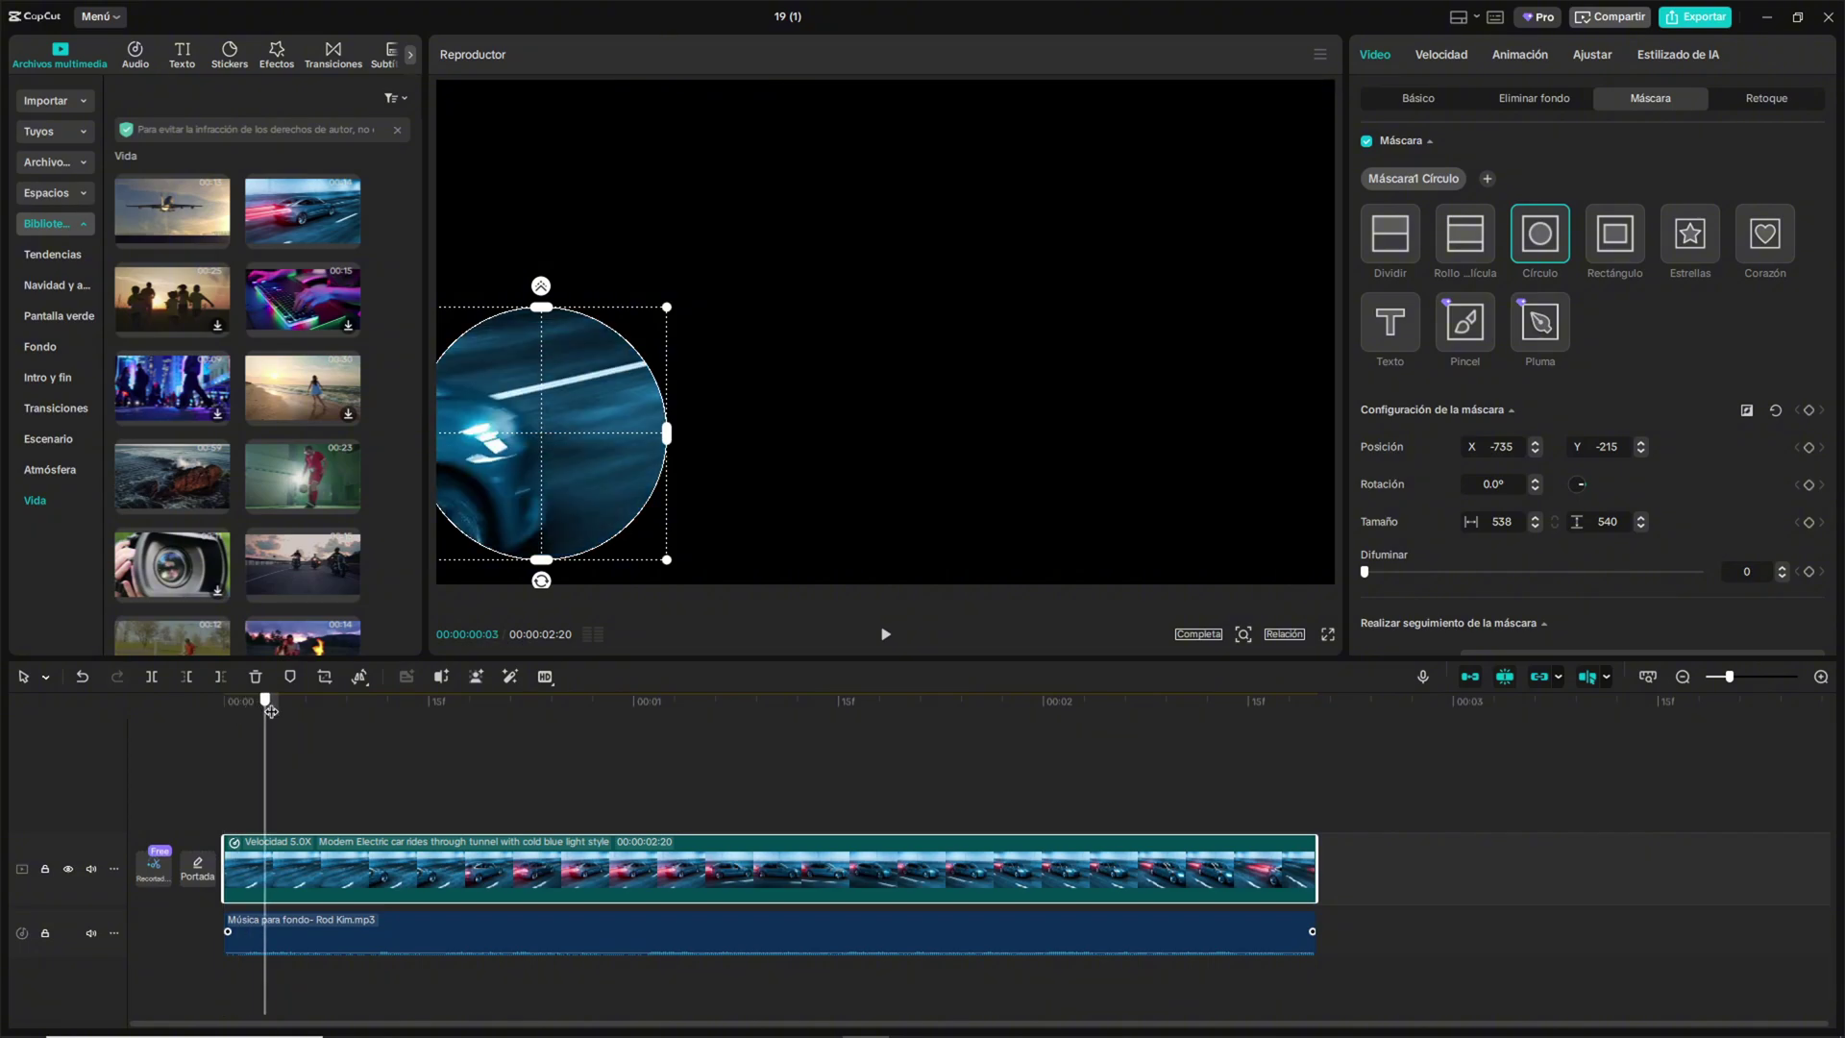
left_click_drag(577, 334, 558, 346)
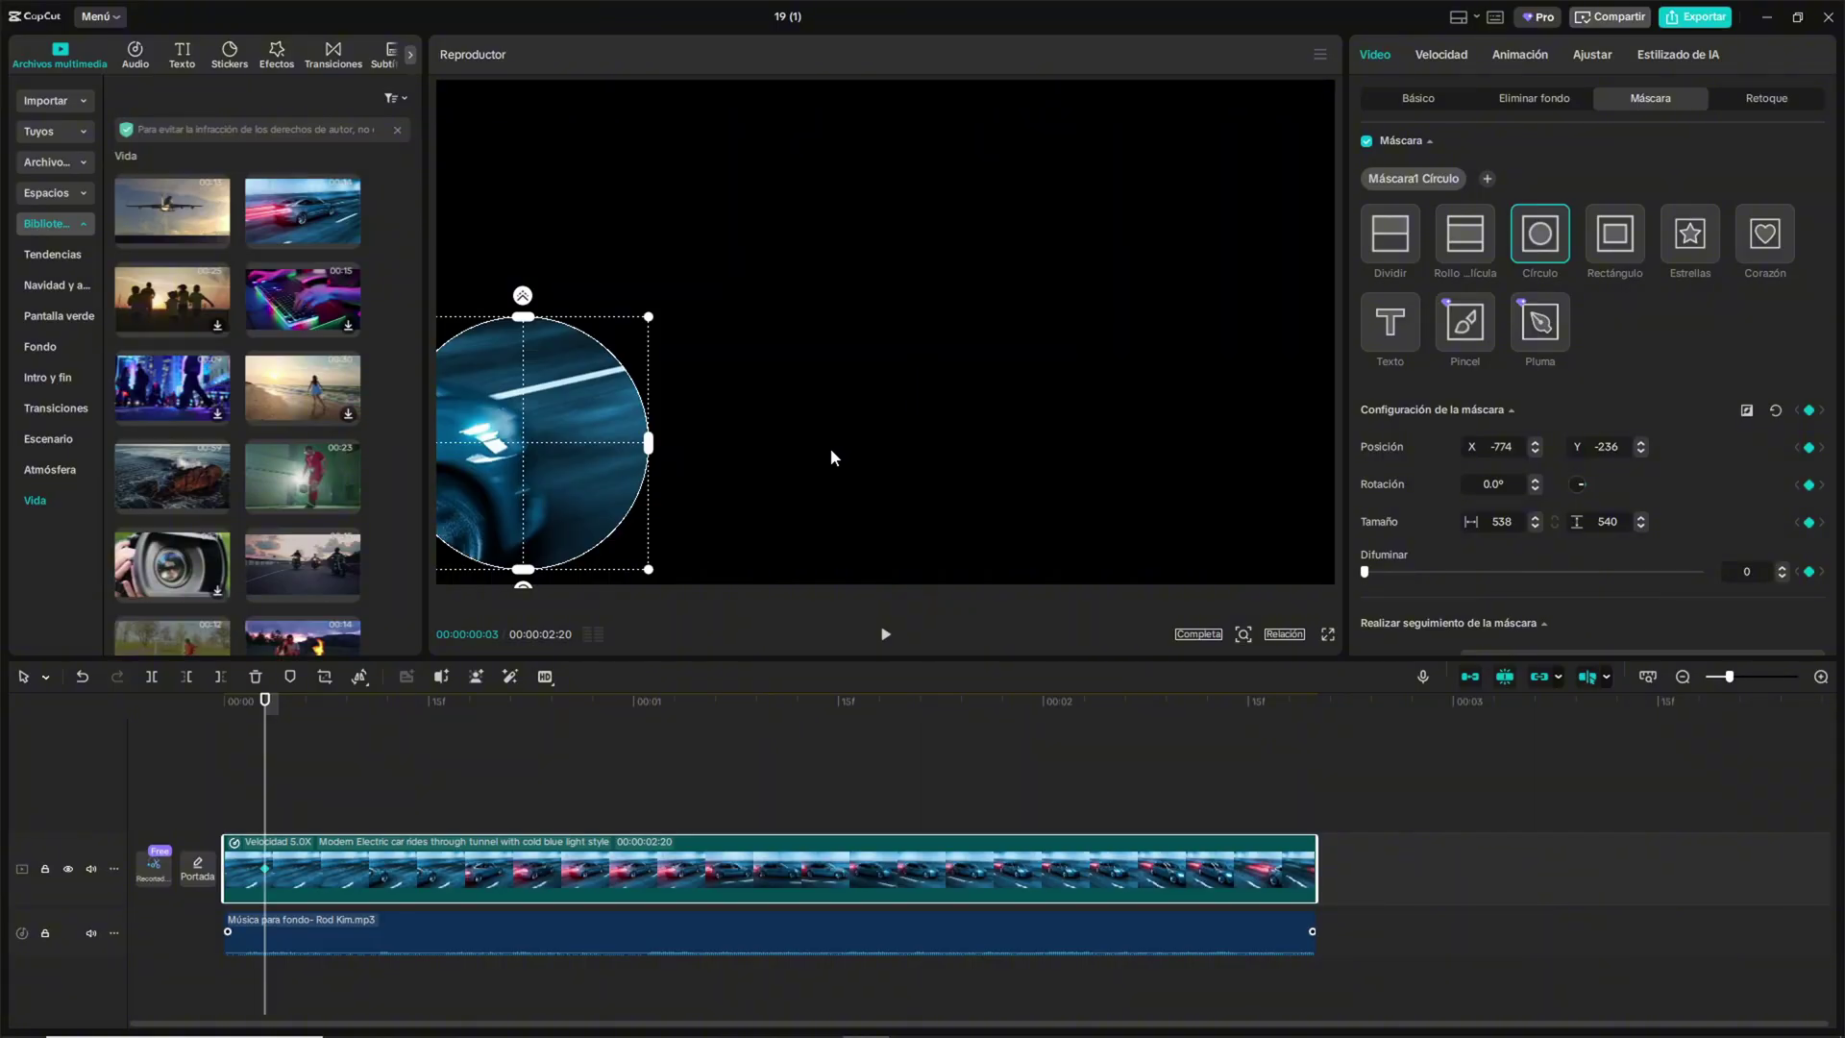
At 00:00:00:10, move the circle mask over the car to about X -201, Y -30 and enlarge it to about 731 by 734
left_click(274, 704)
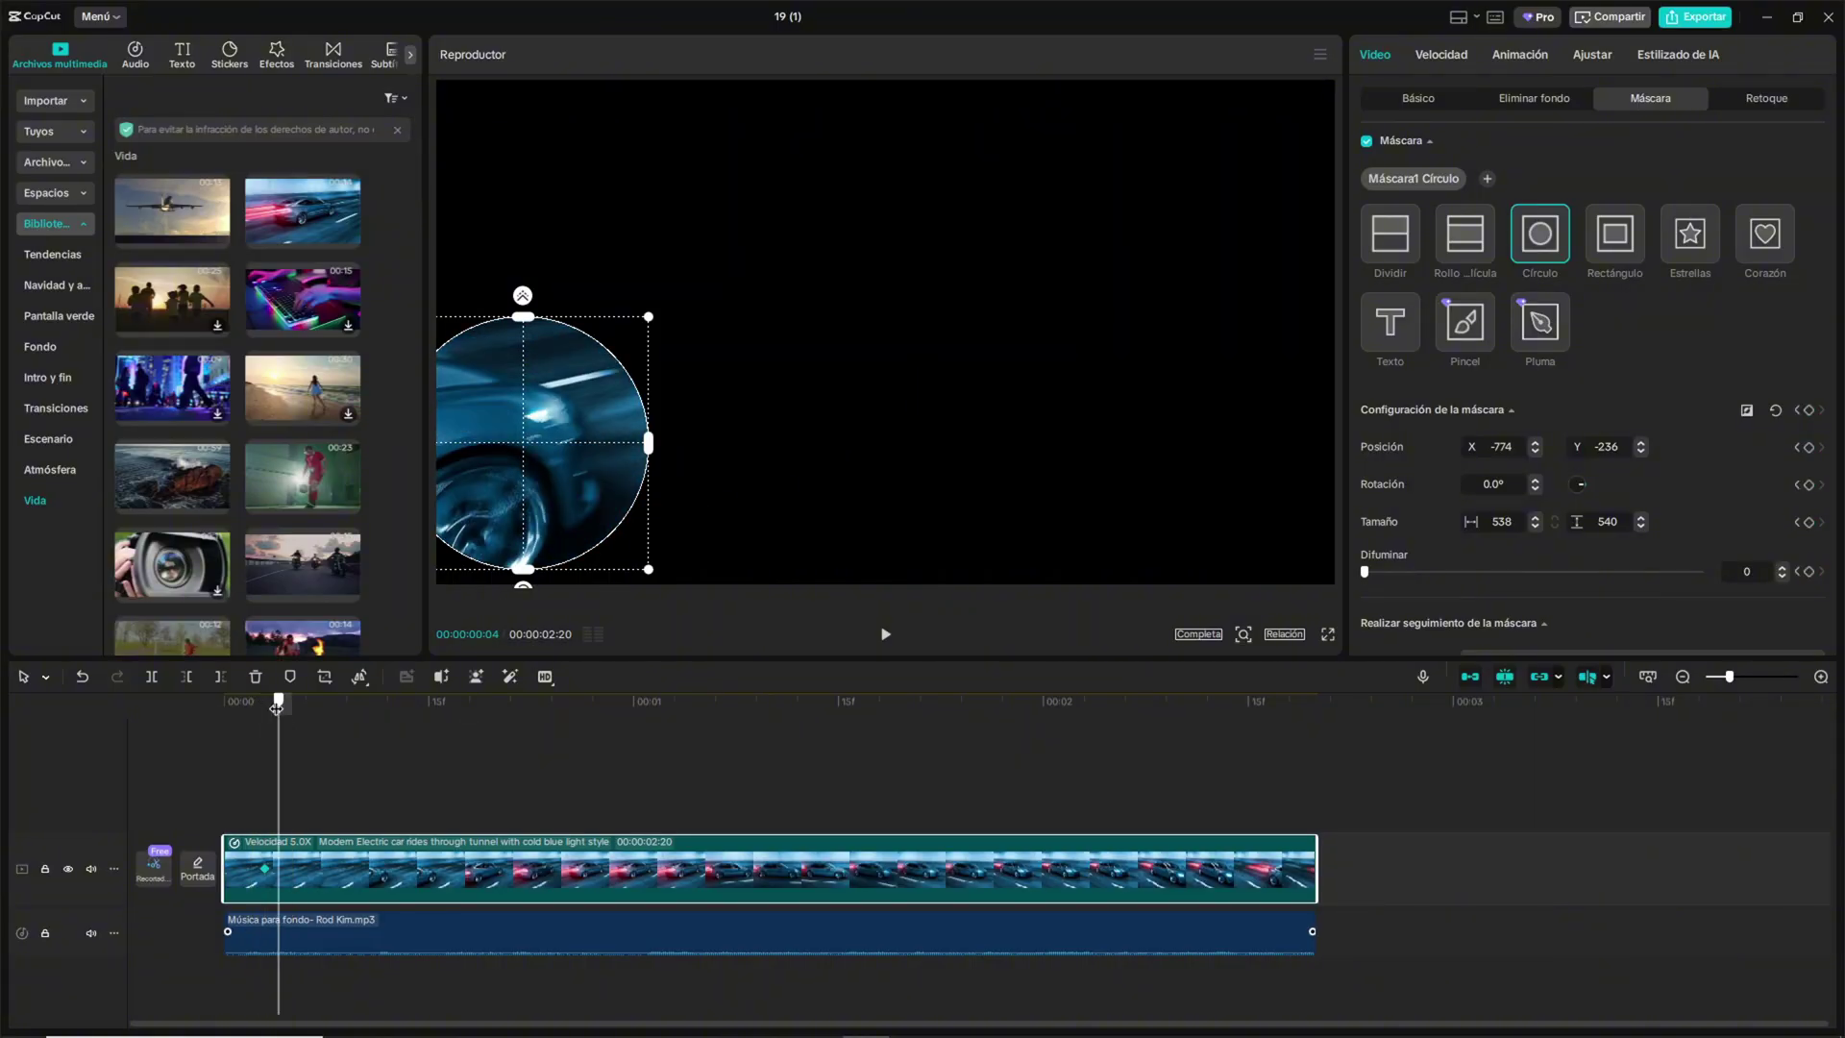
left_click_drag(277, 708, 366, 706)
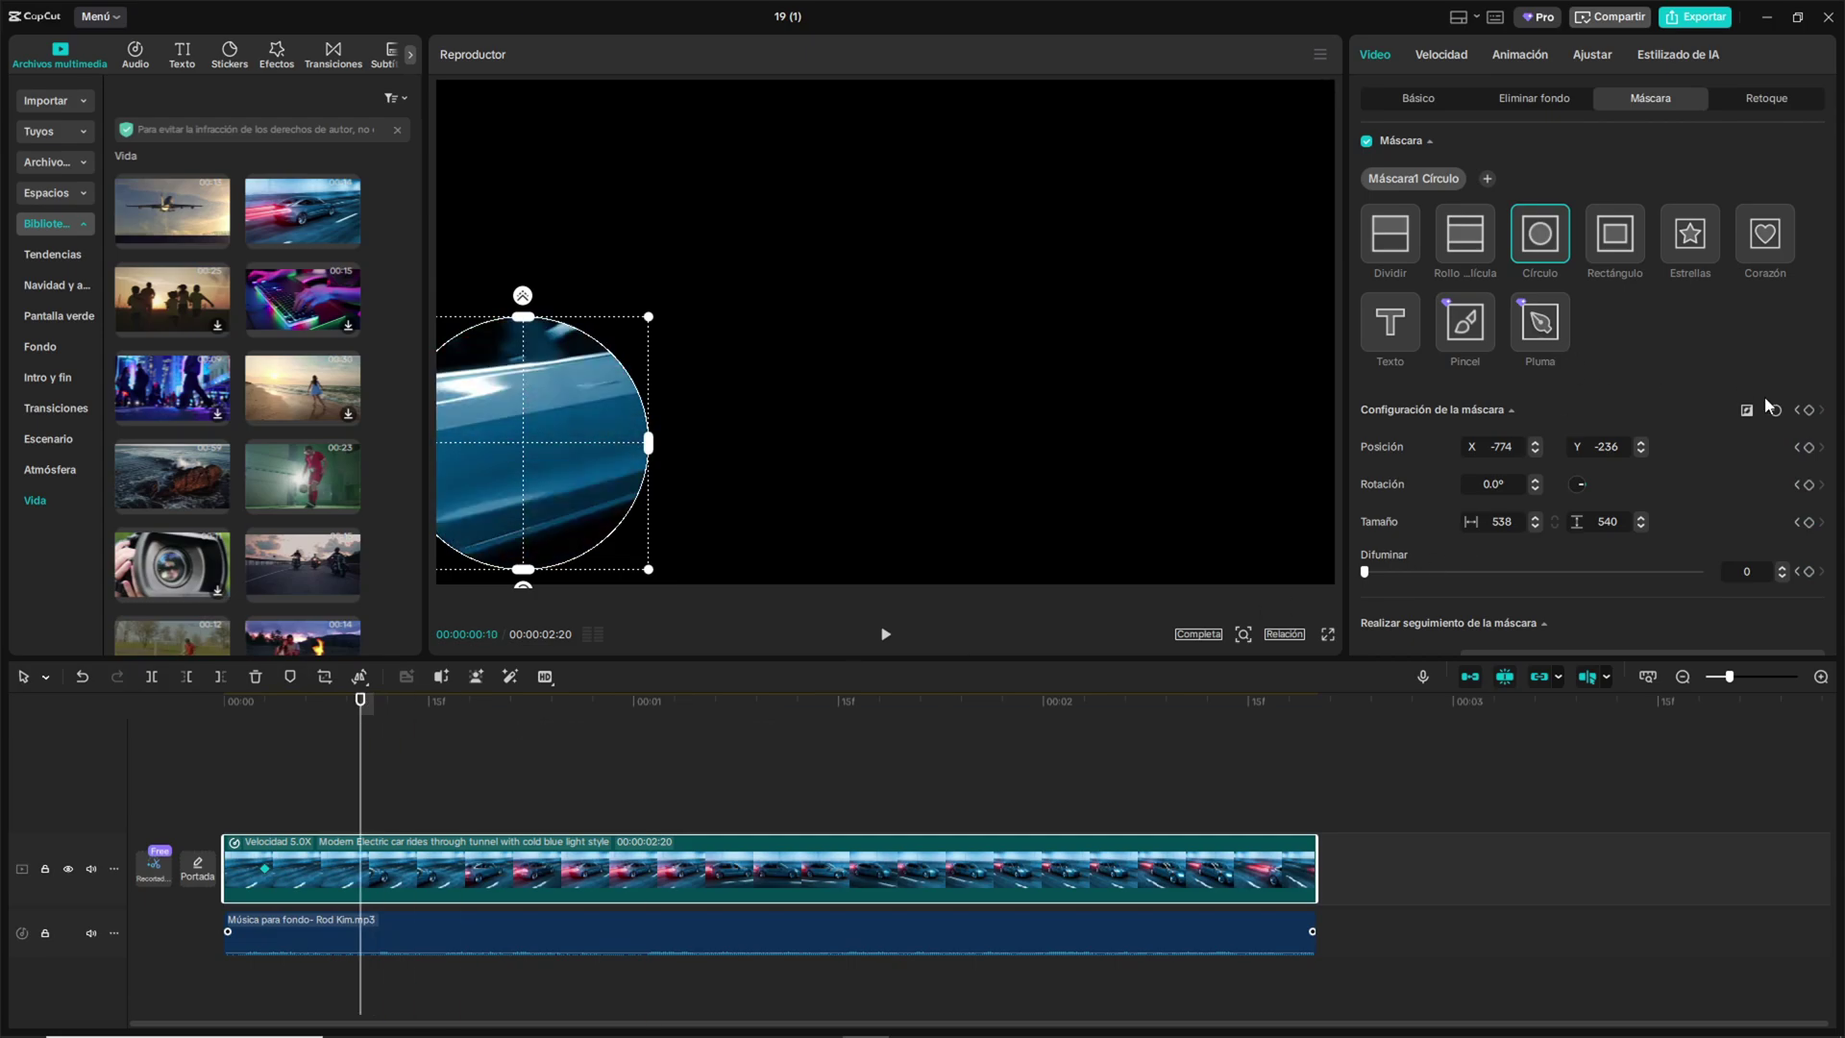
left_click_drag(567, 531, 838, 440)
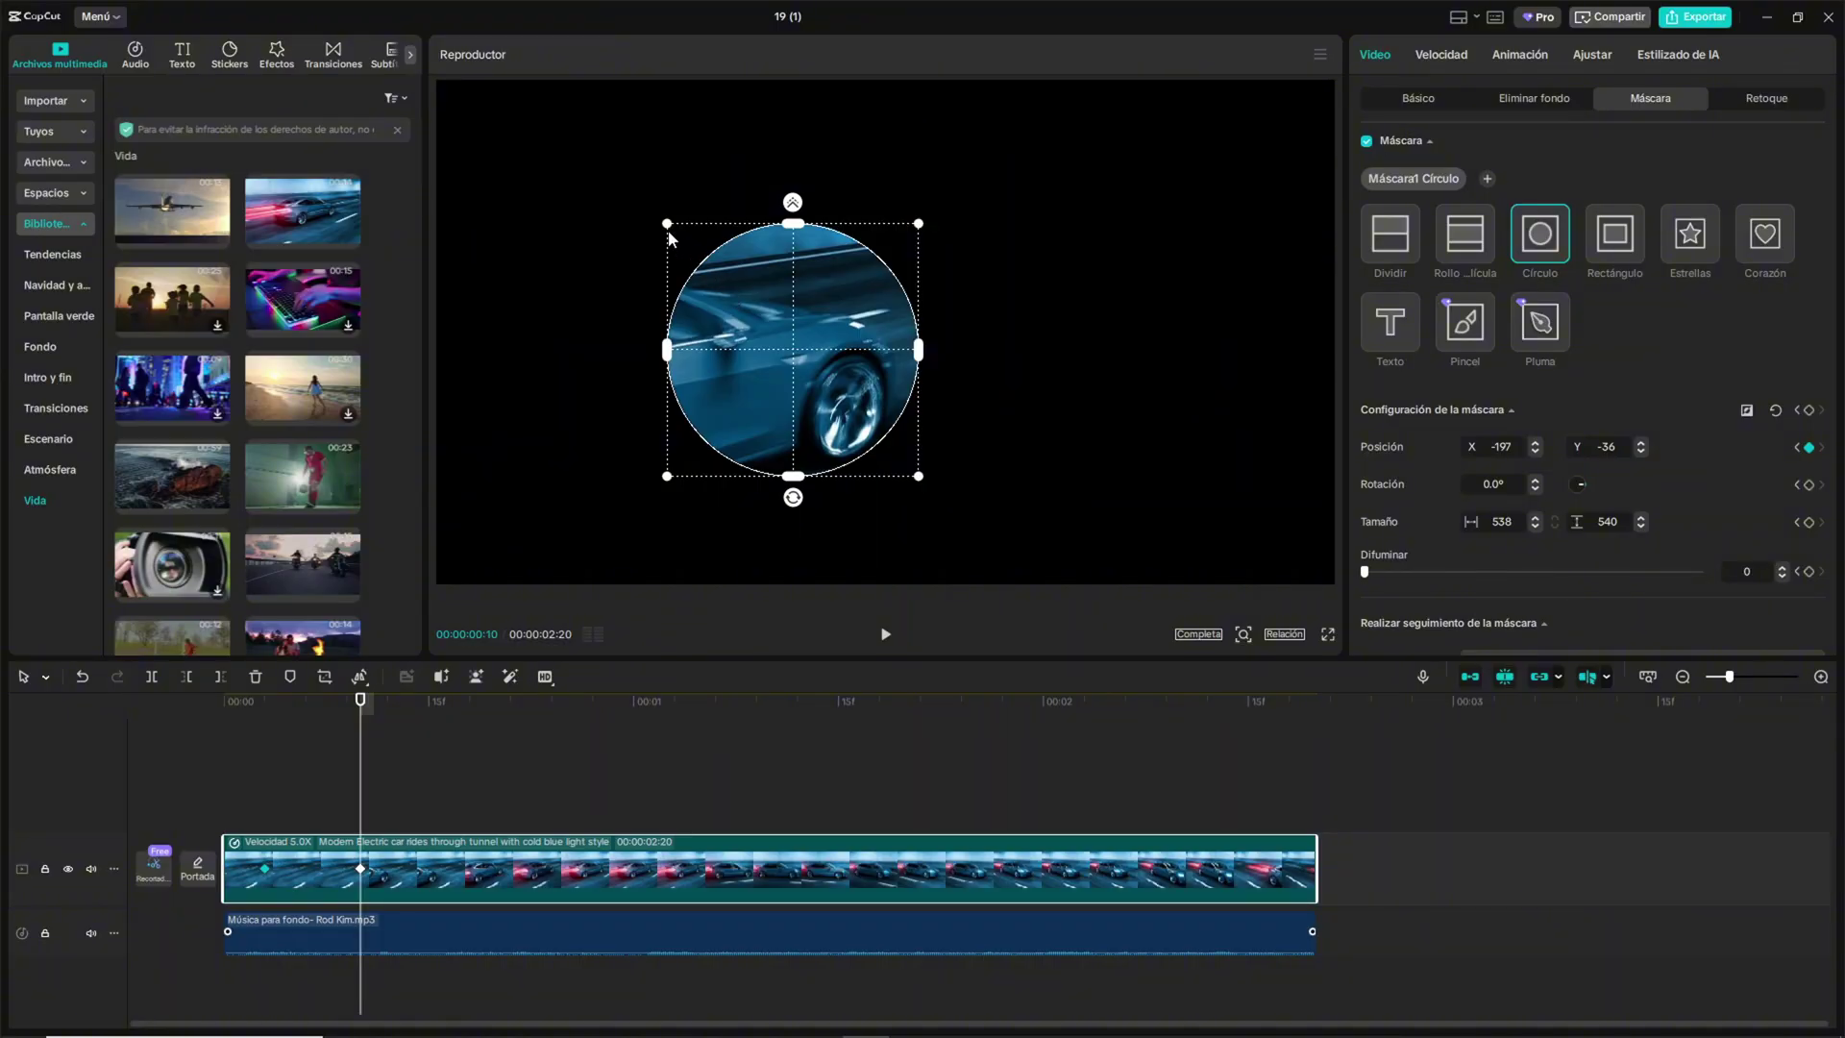
left_click_drag(668, 231, 619, 204)
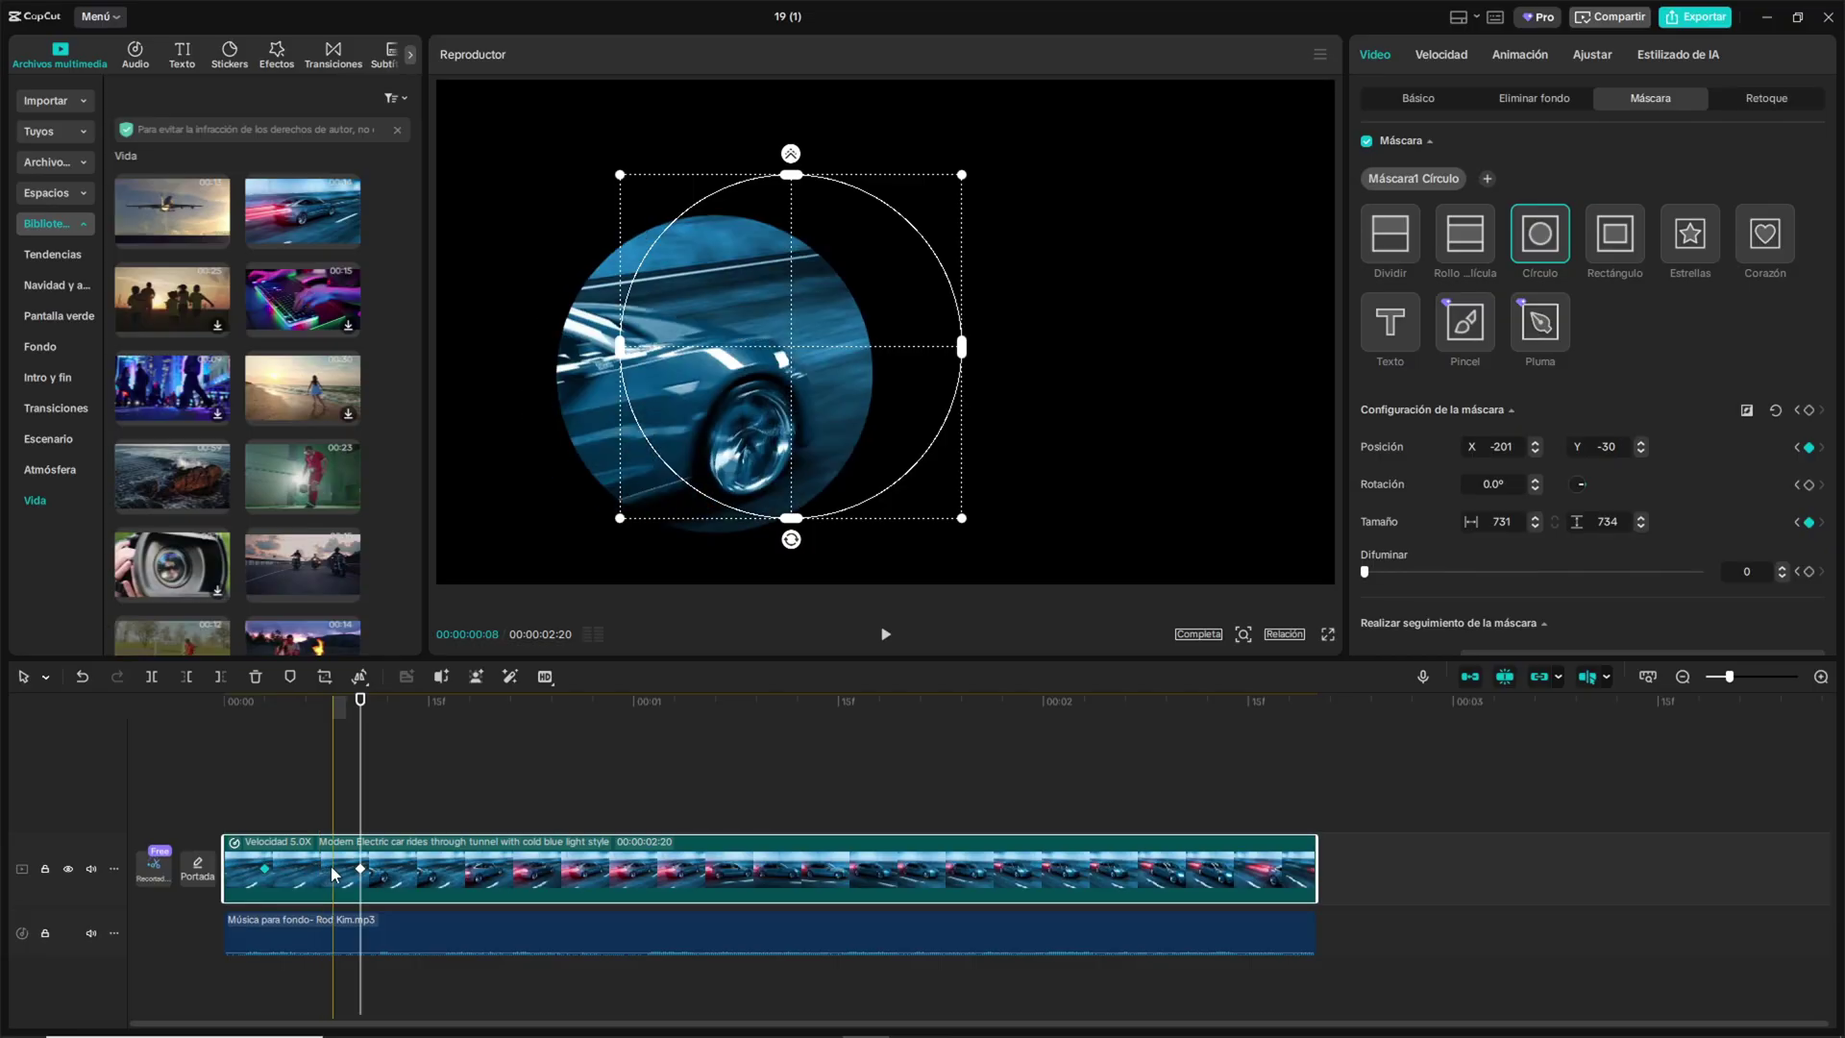
left_click(359, 869)
Keyframe the circle mask to follow the car at X 176, Y 67, size 891 by 895, and at 00:00:00:25 at X 322, Y 92, size 1010 by 1014
left_click_drag(361, 701, 468, 711)
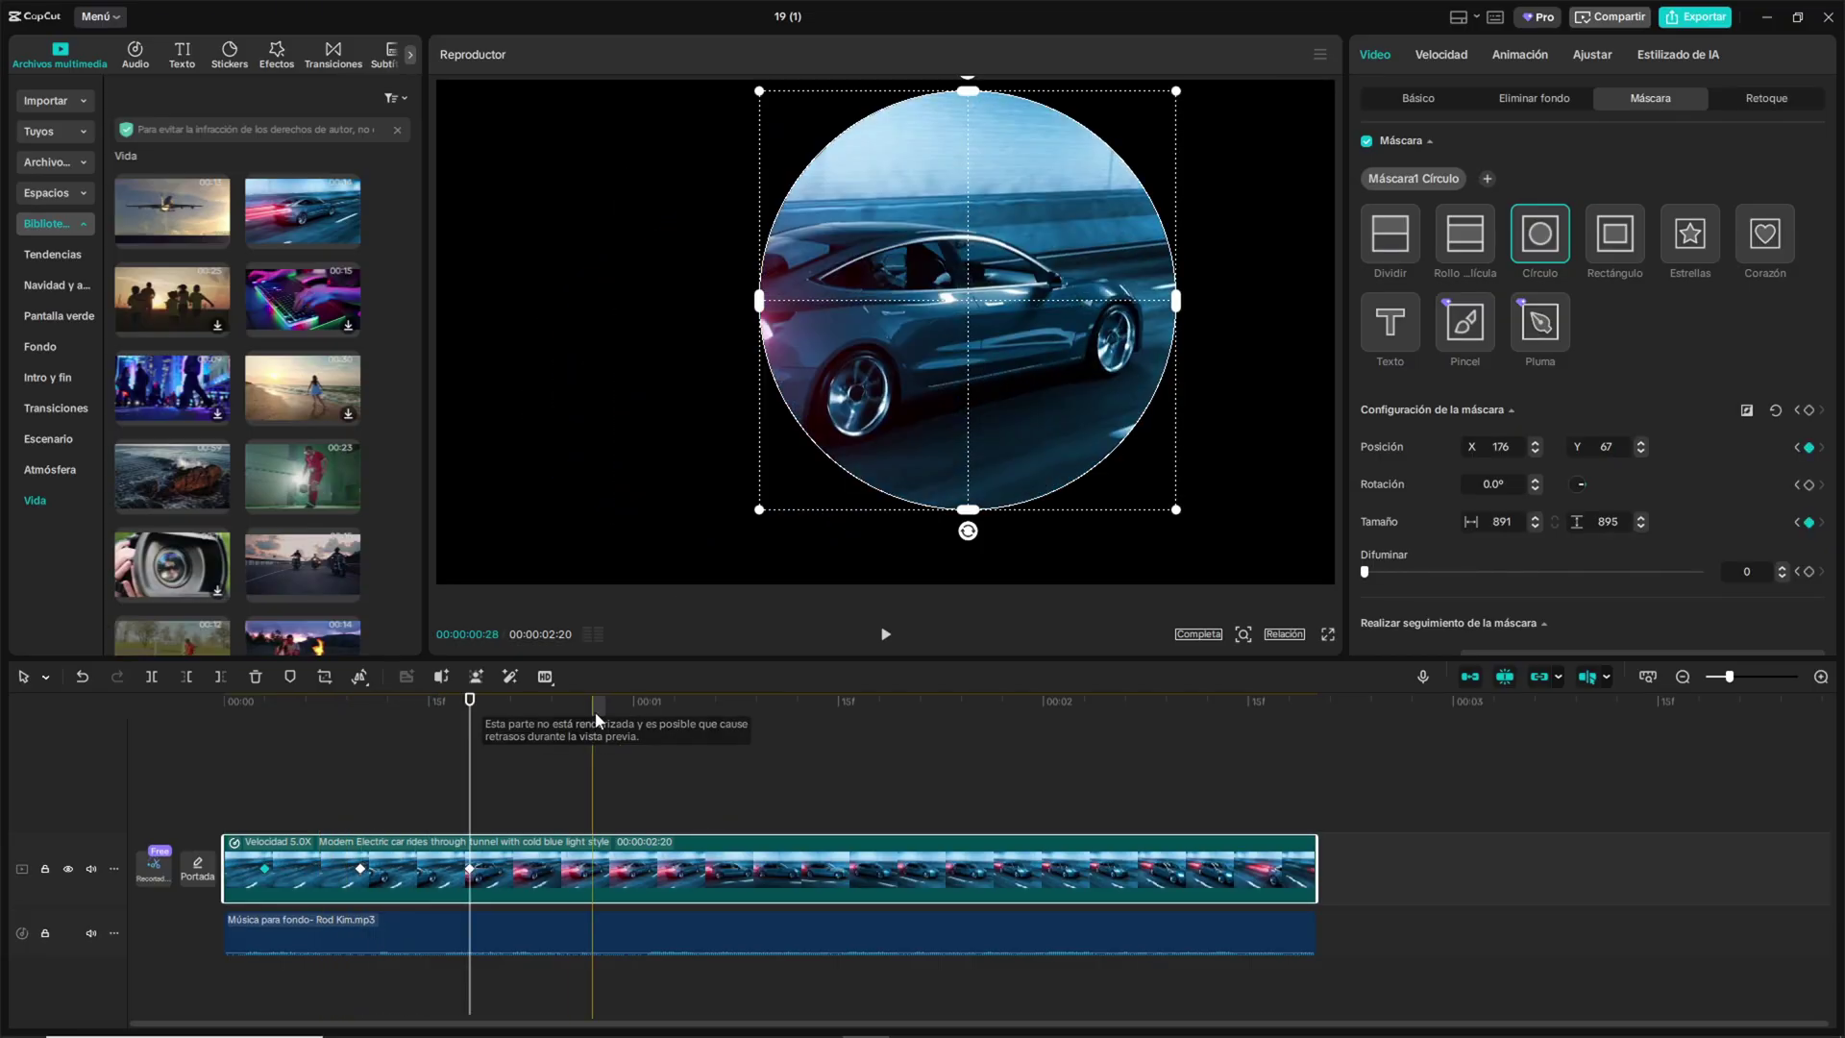
left_click_drag(471, 706, 567, 706)
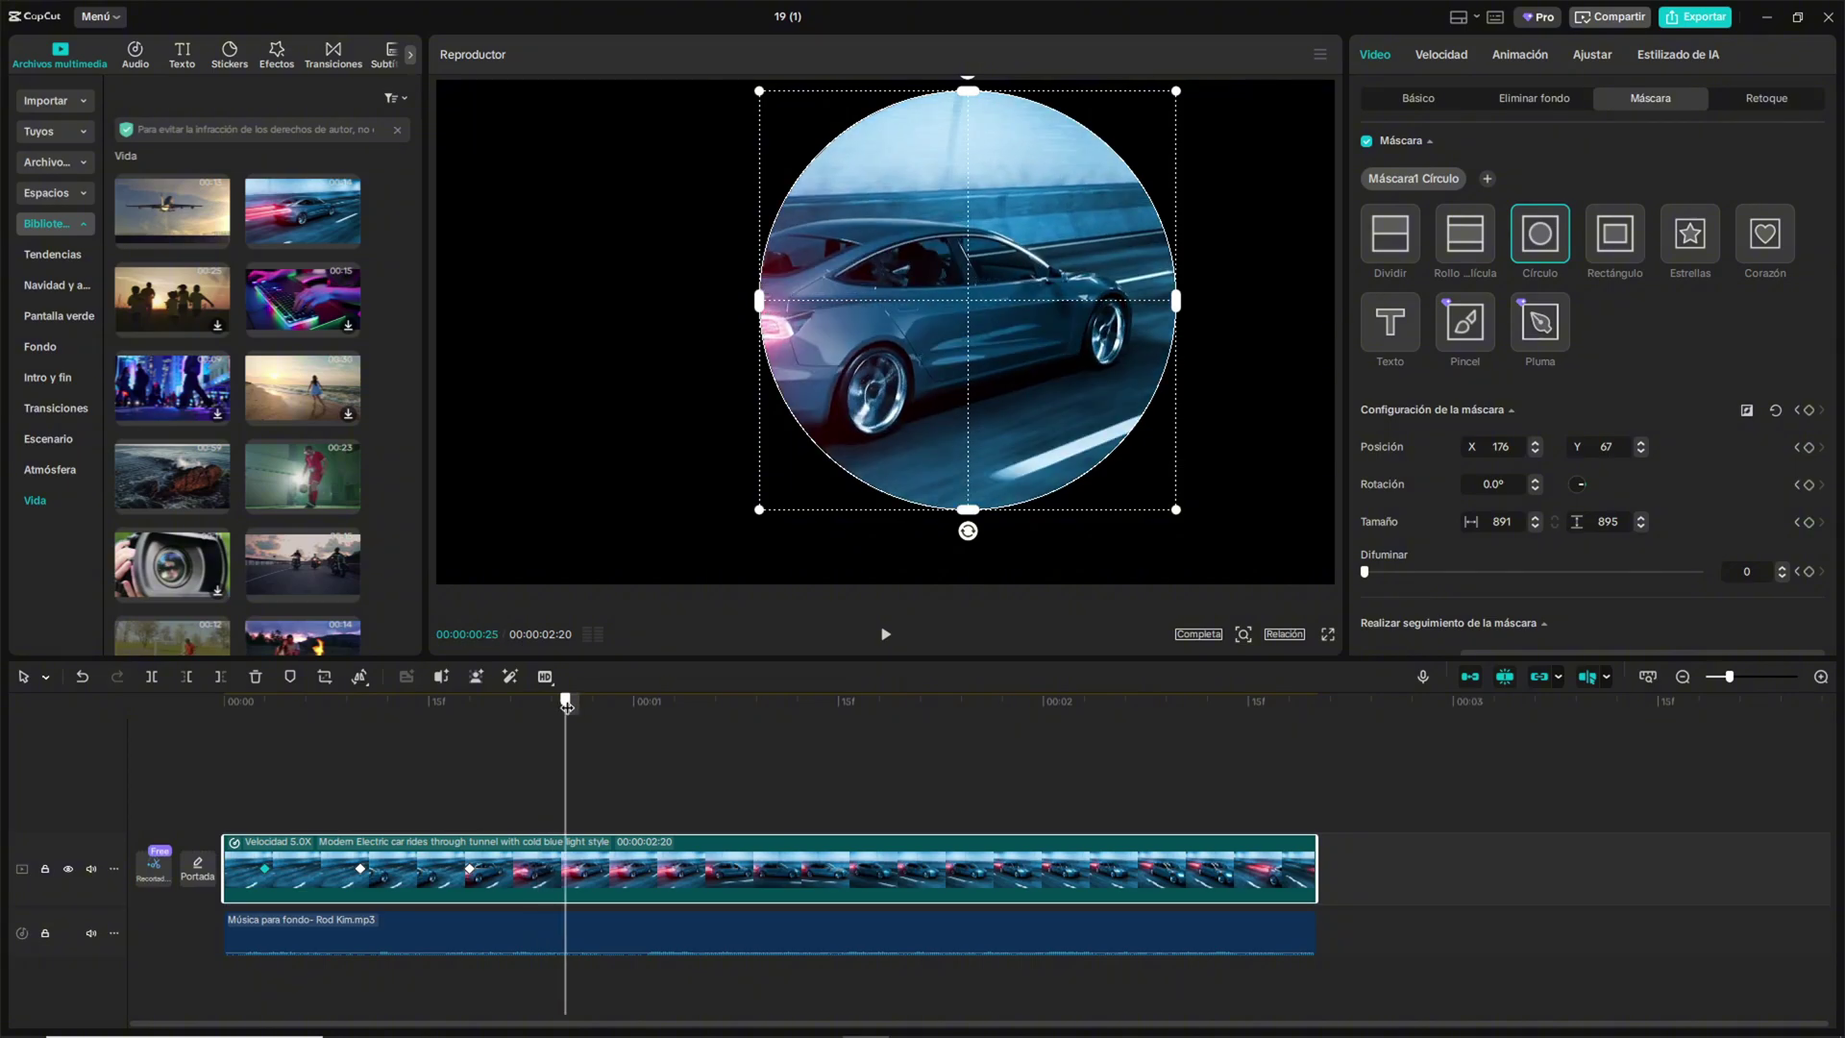
left_click_drag(1139, 423, 1207, 403)
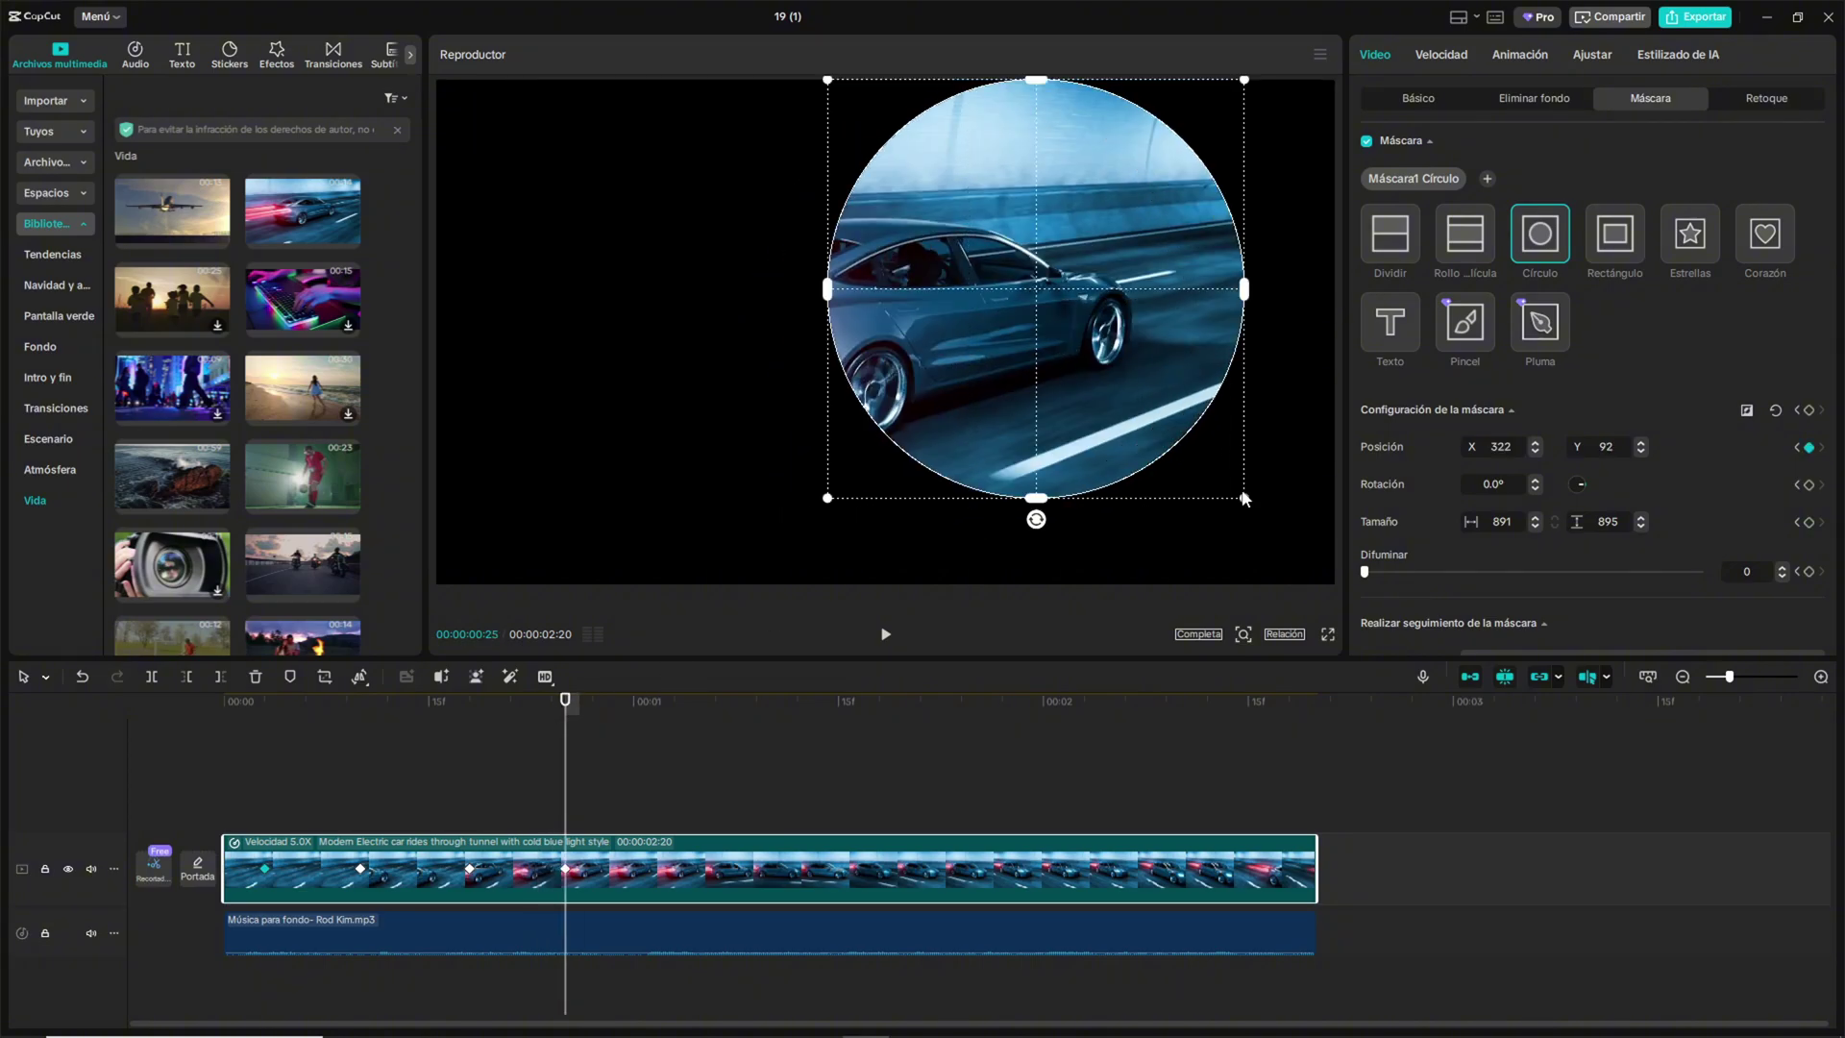
left_click_drag(1244, 507, 1272, 526)
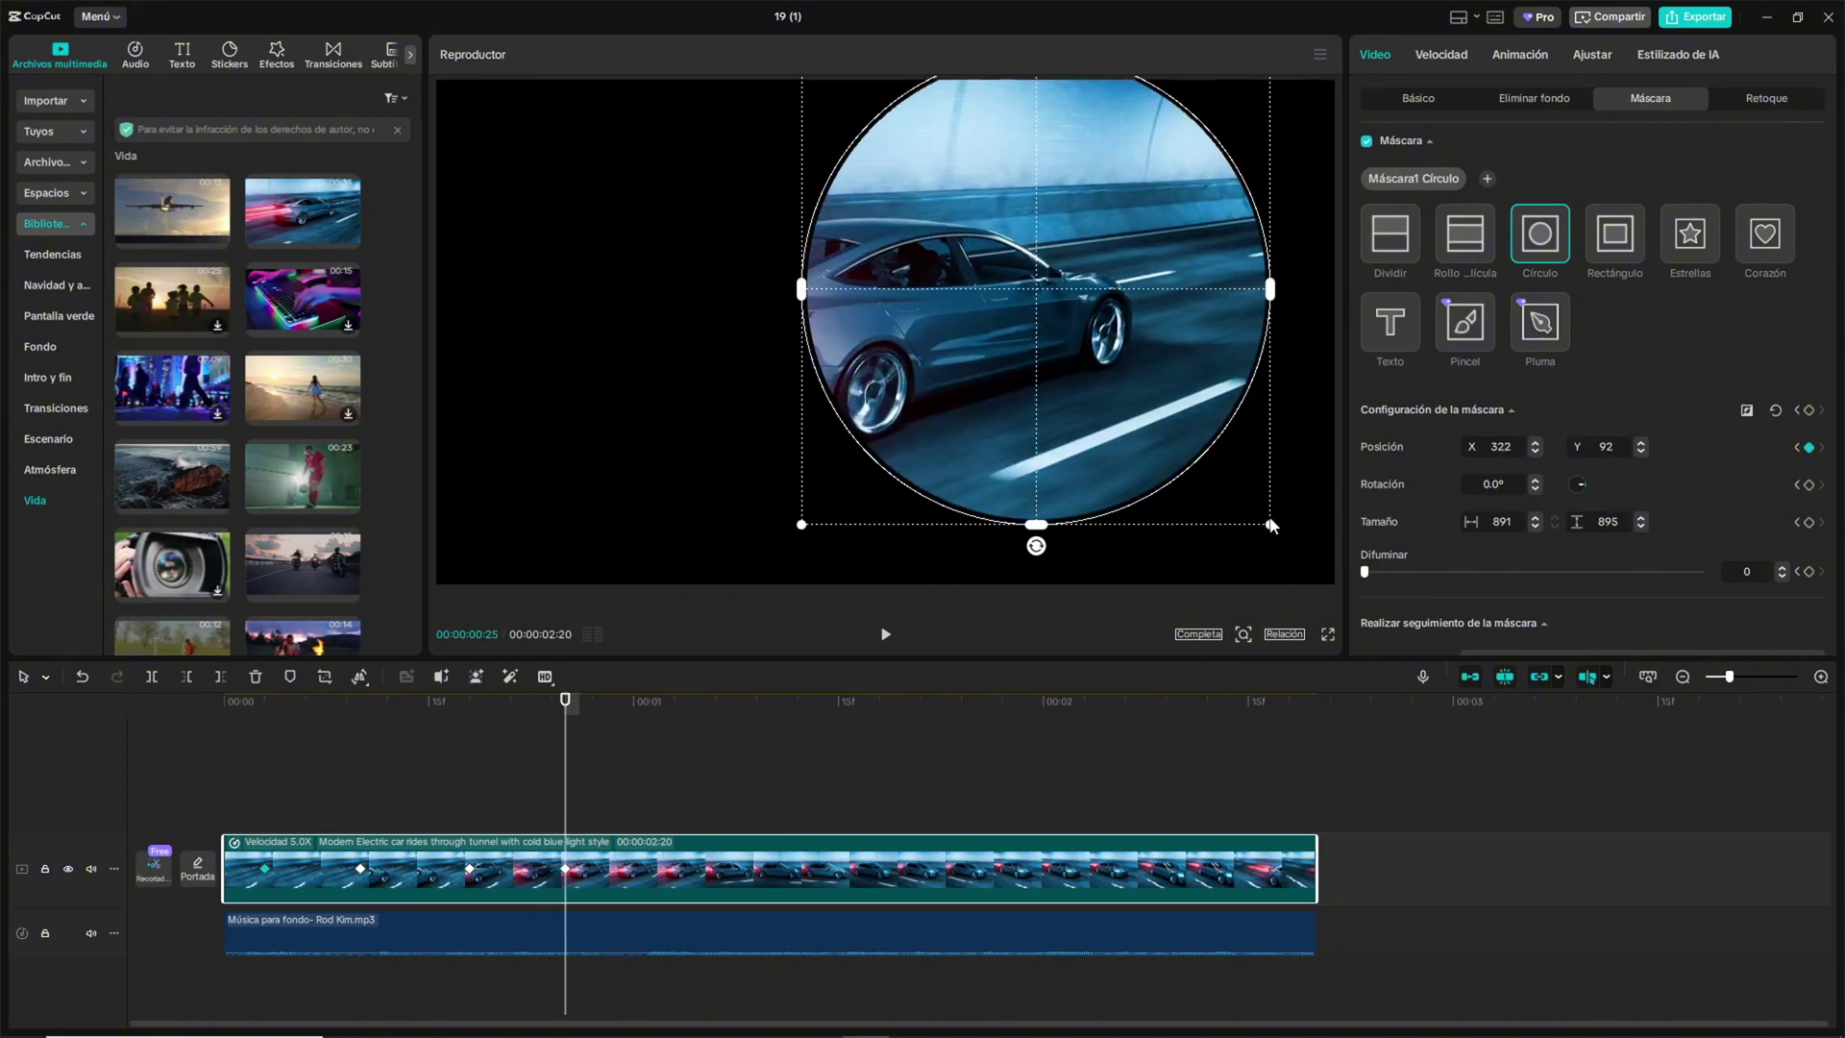
Keyframe the circle mask around the car at 00:00:01:26 (X 163, Y 0, size 914) and 00:00:02:04 (X 202, Y -10, size 1304)
left_click(696, 741)
left_click_drag(692, 732, 605, 723)
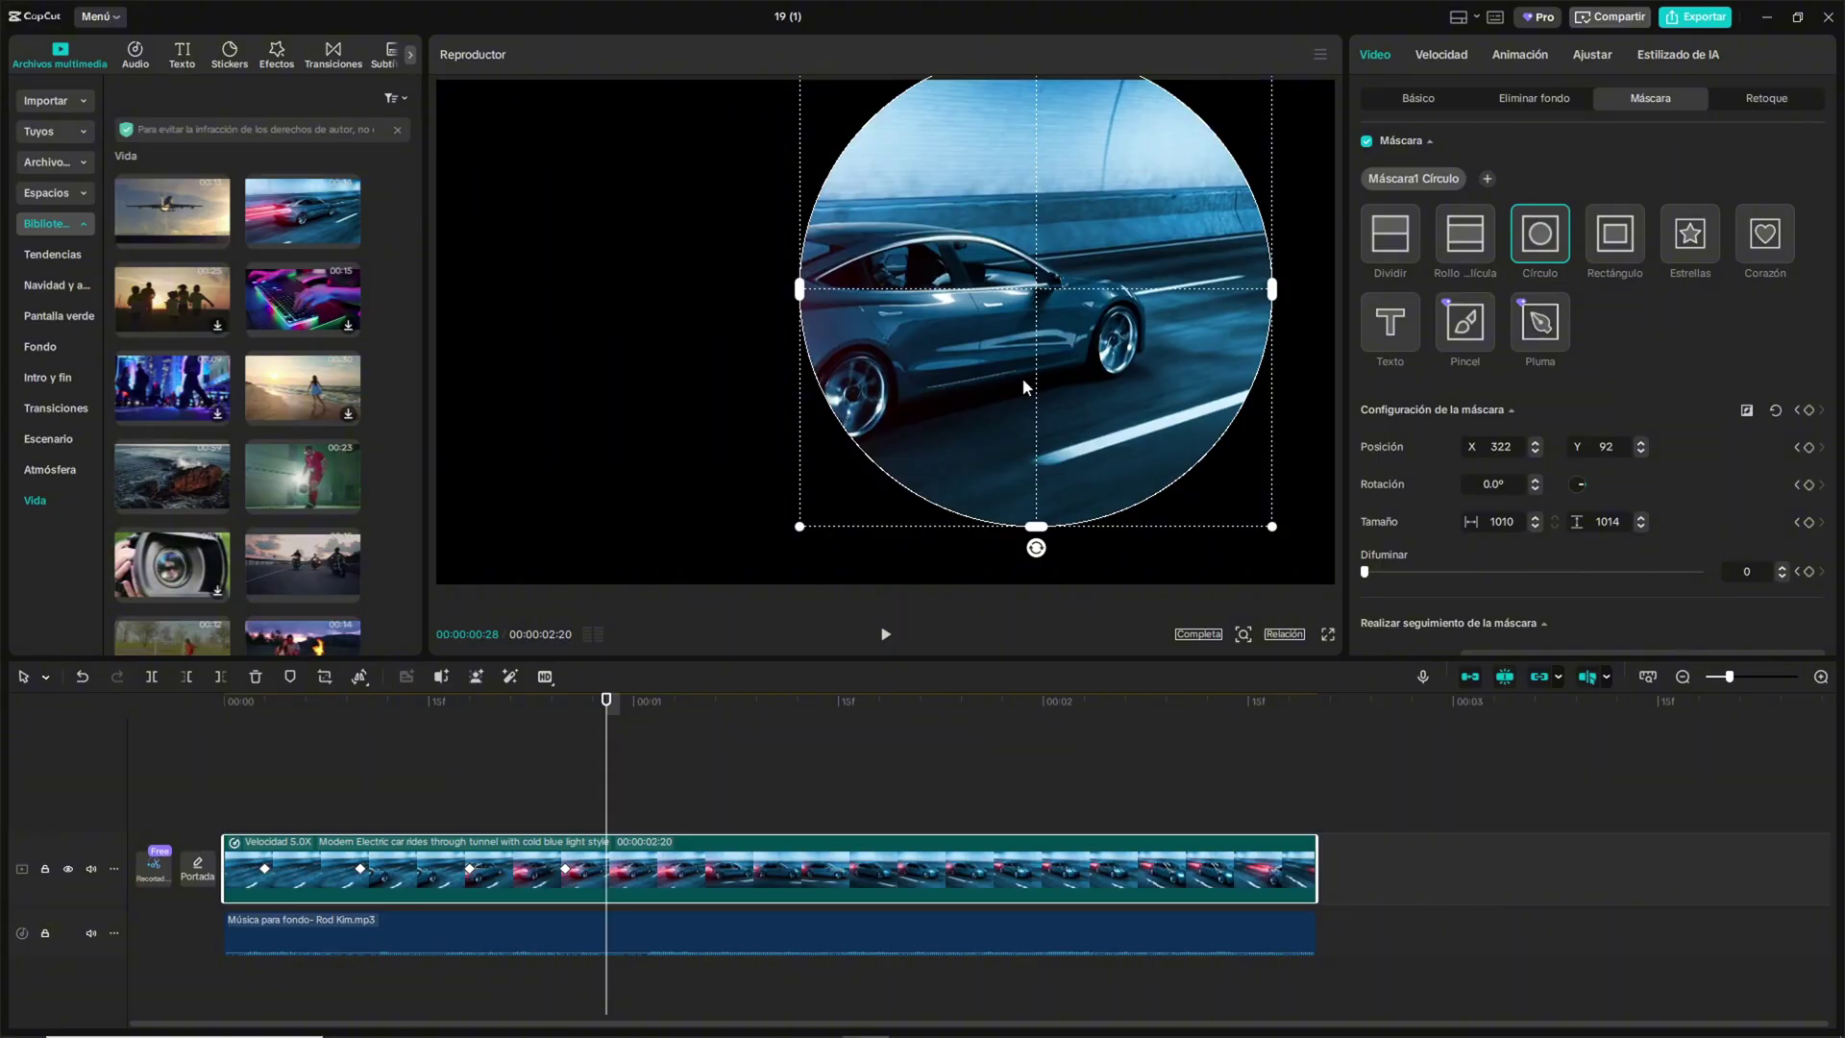
left_click_drag(576, 716, 660, 715)
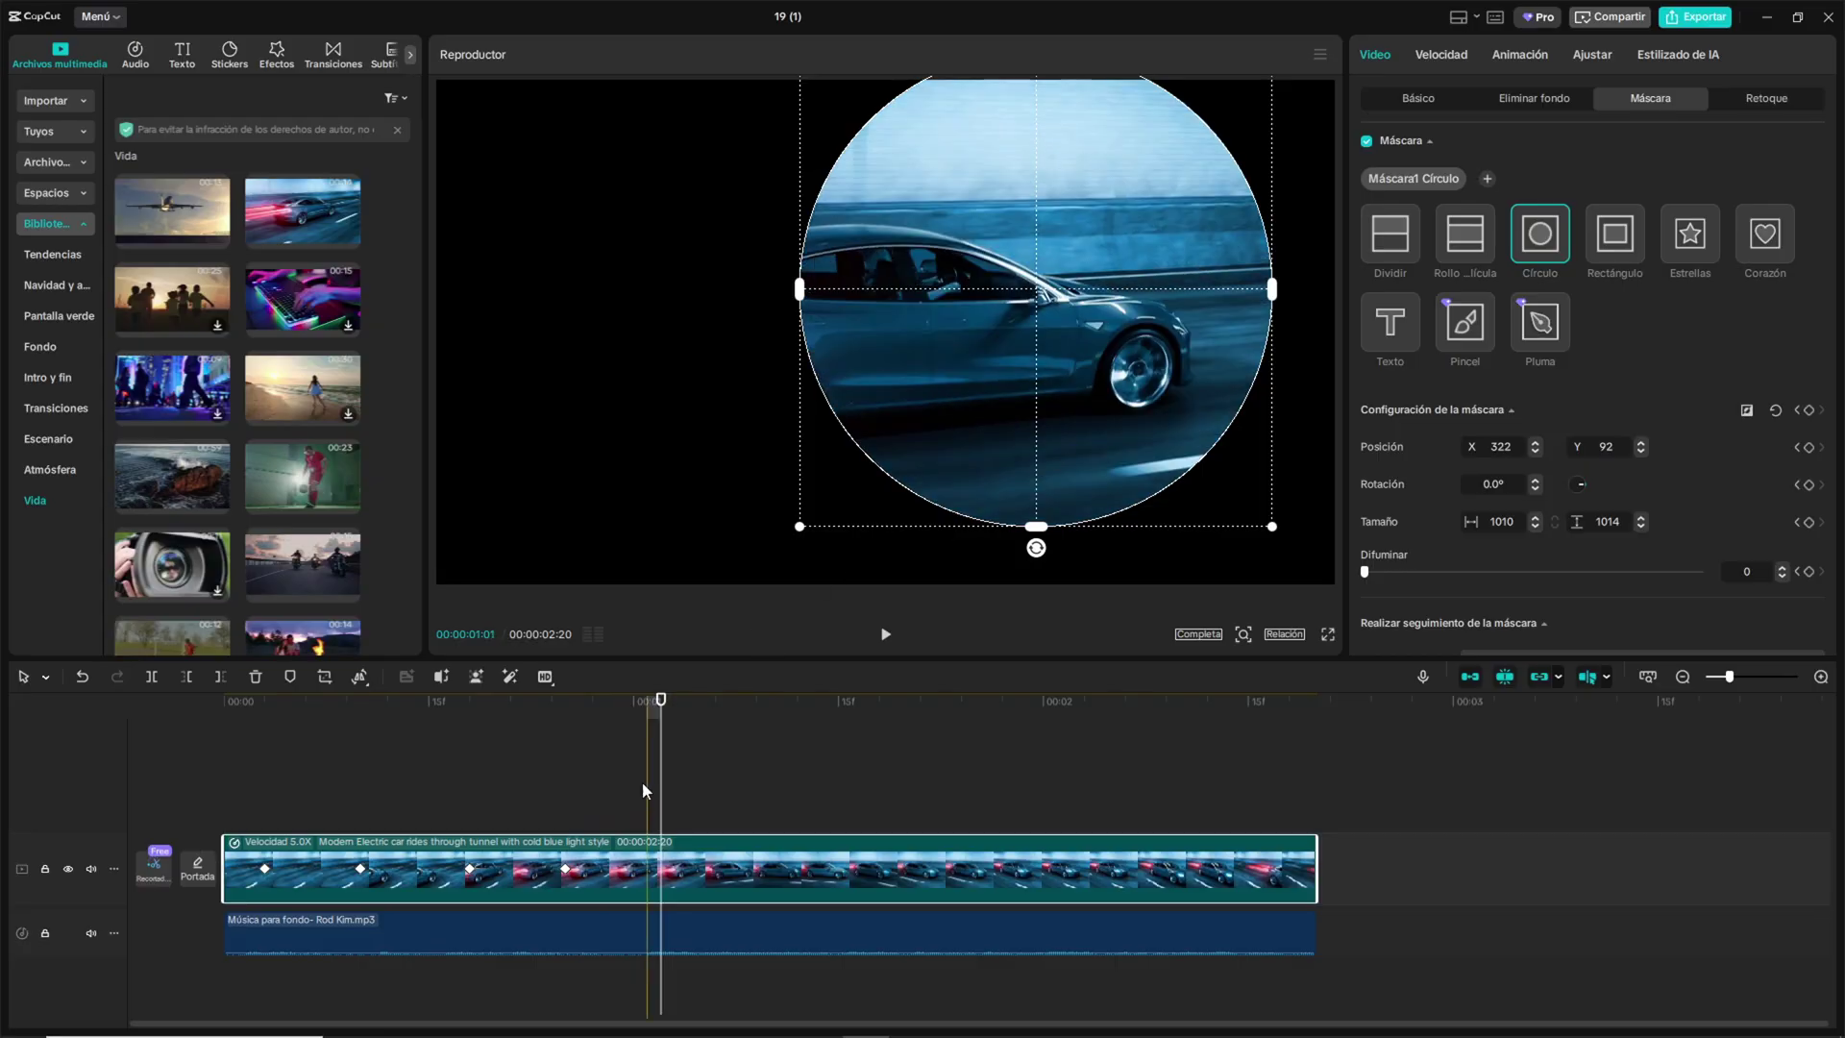
left_click(988, 701)
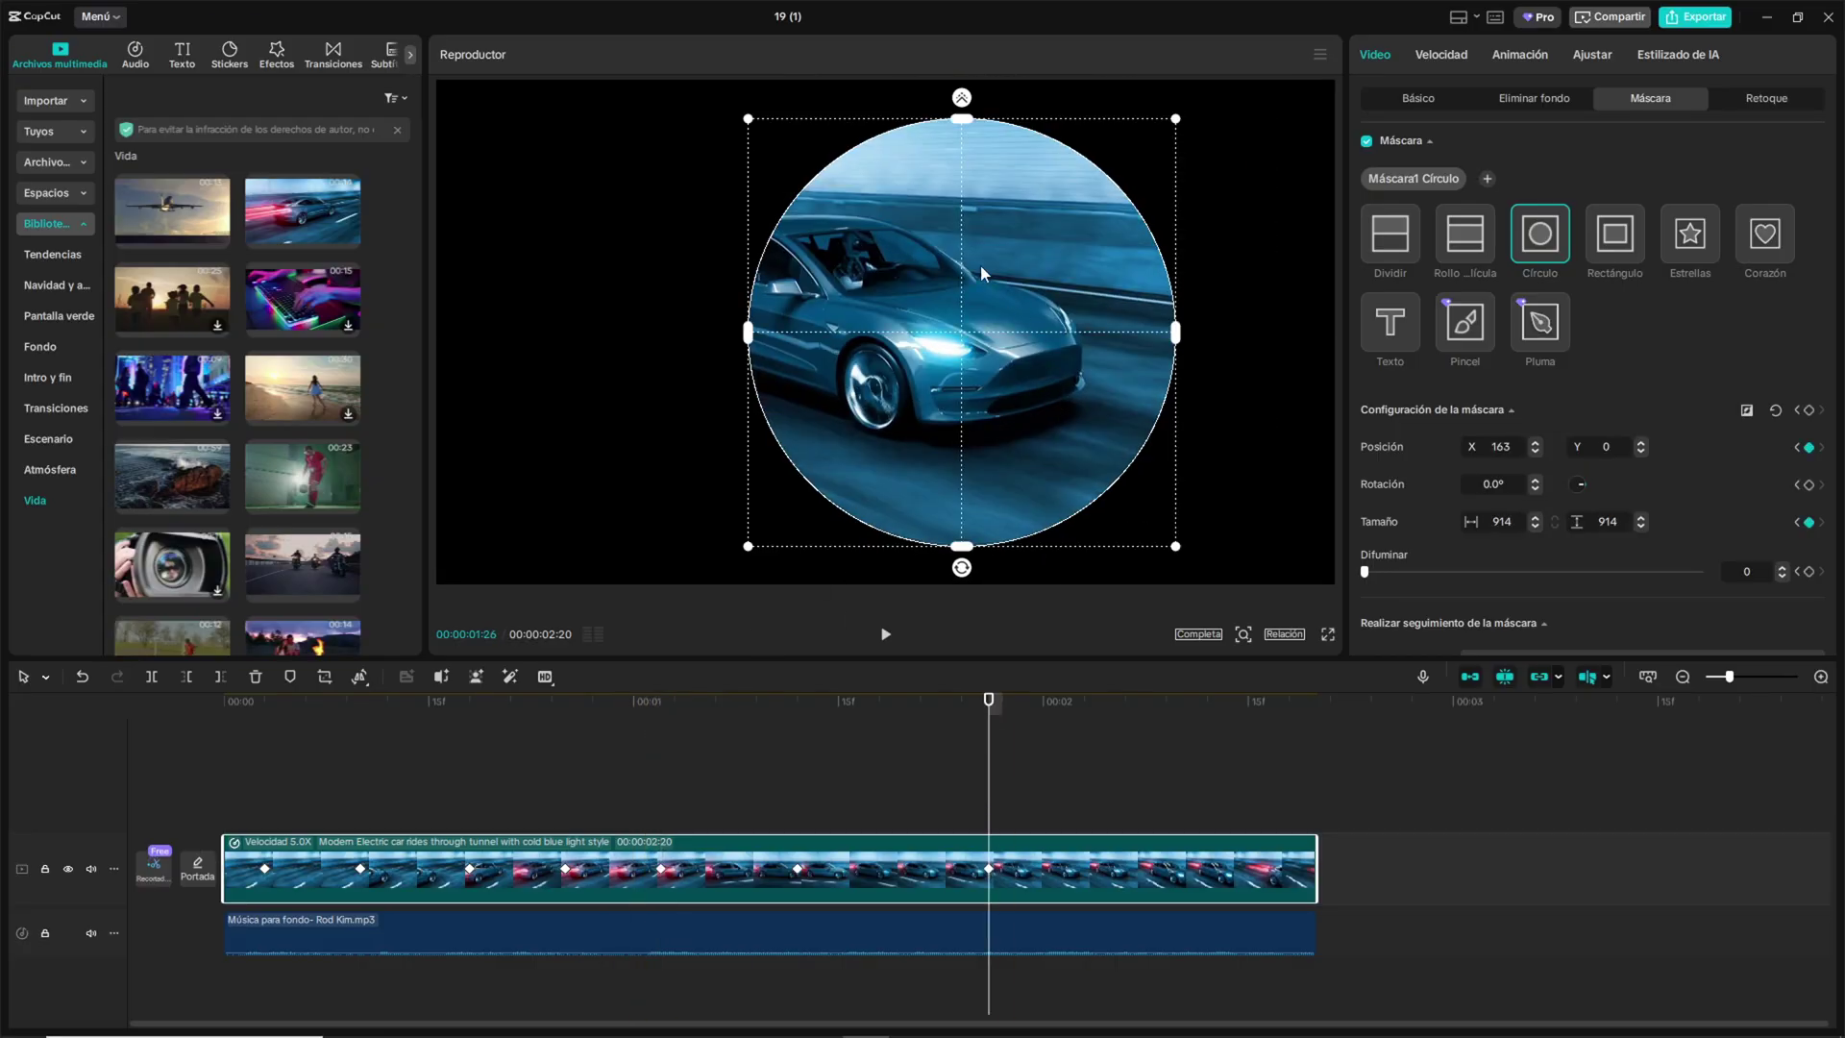
left_click(1098, 700)
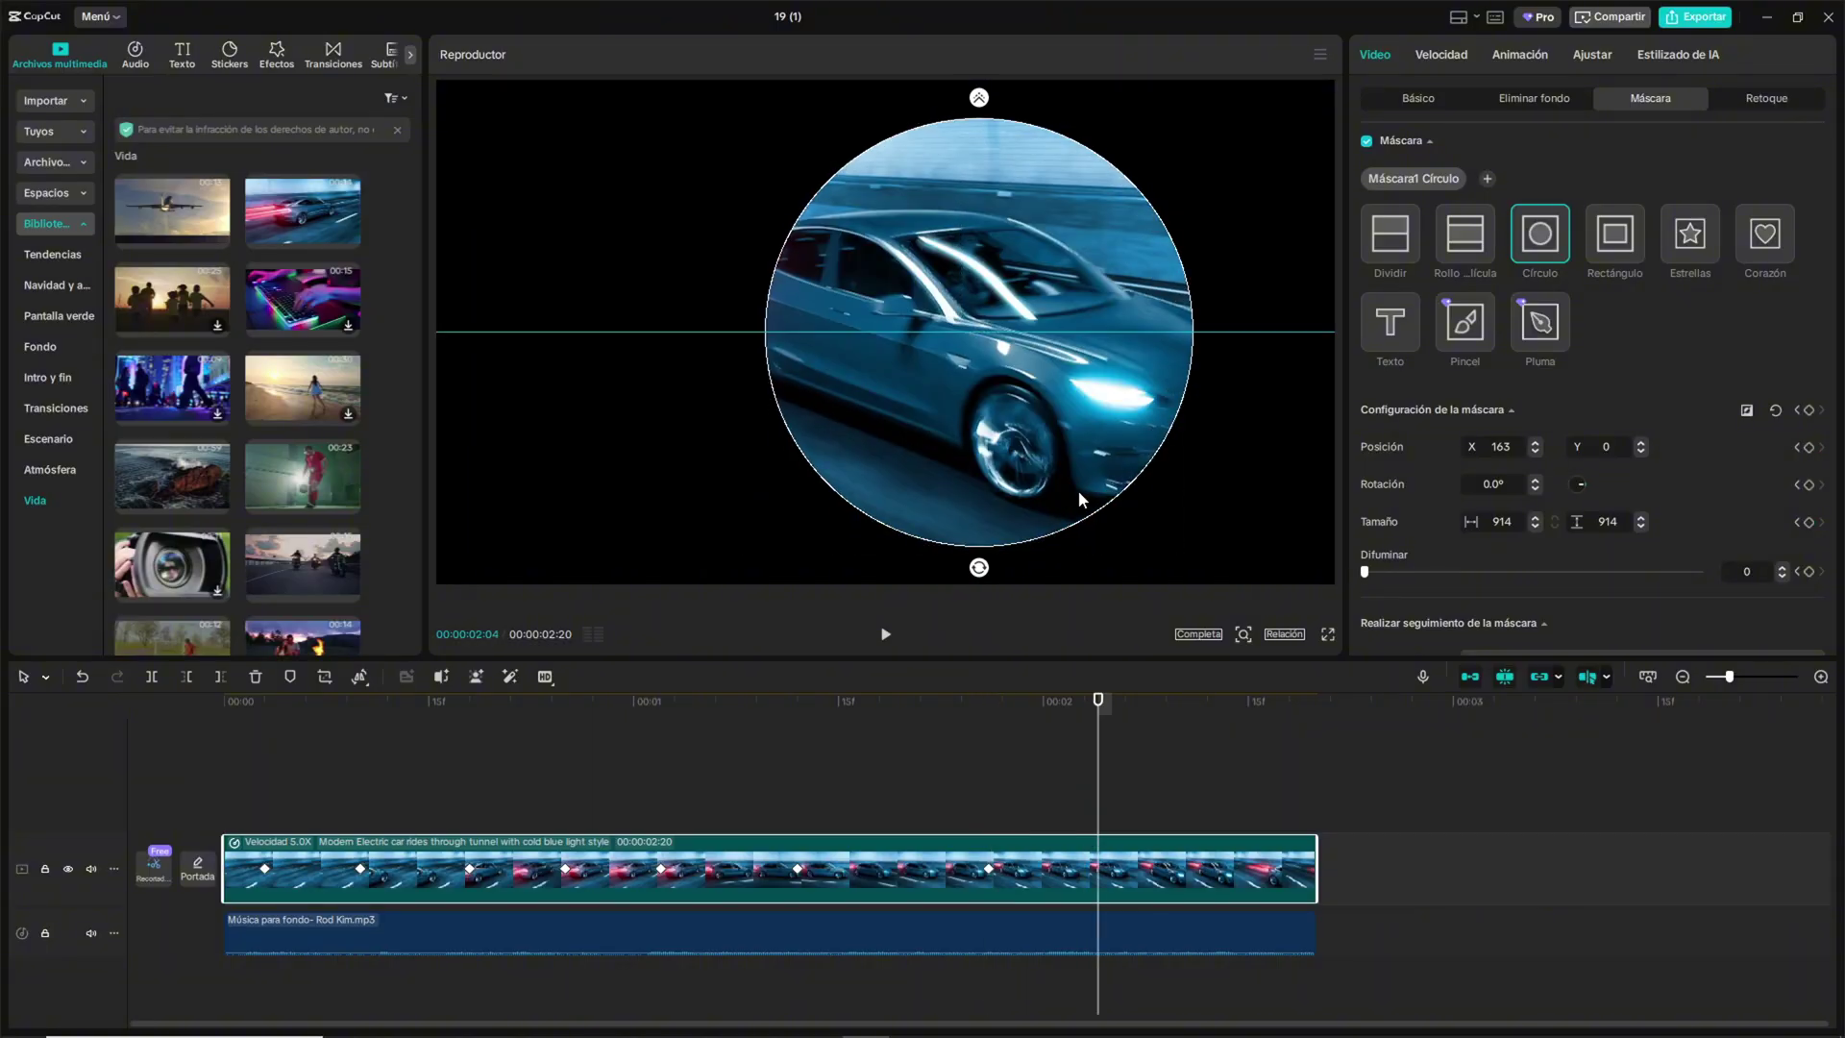
left_click_drag(1196, 558, 1285, 623)
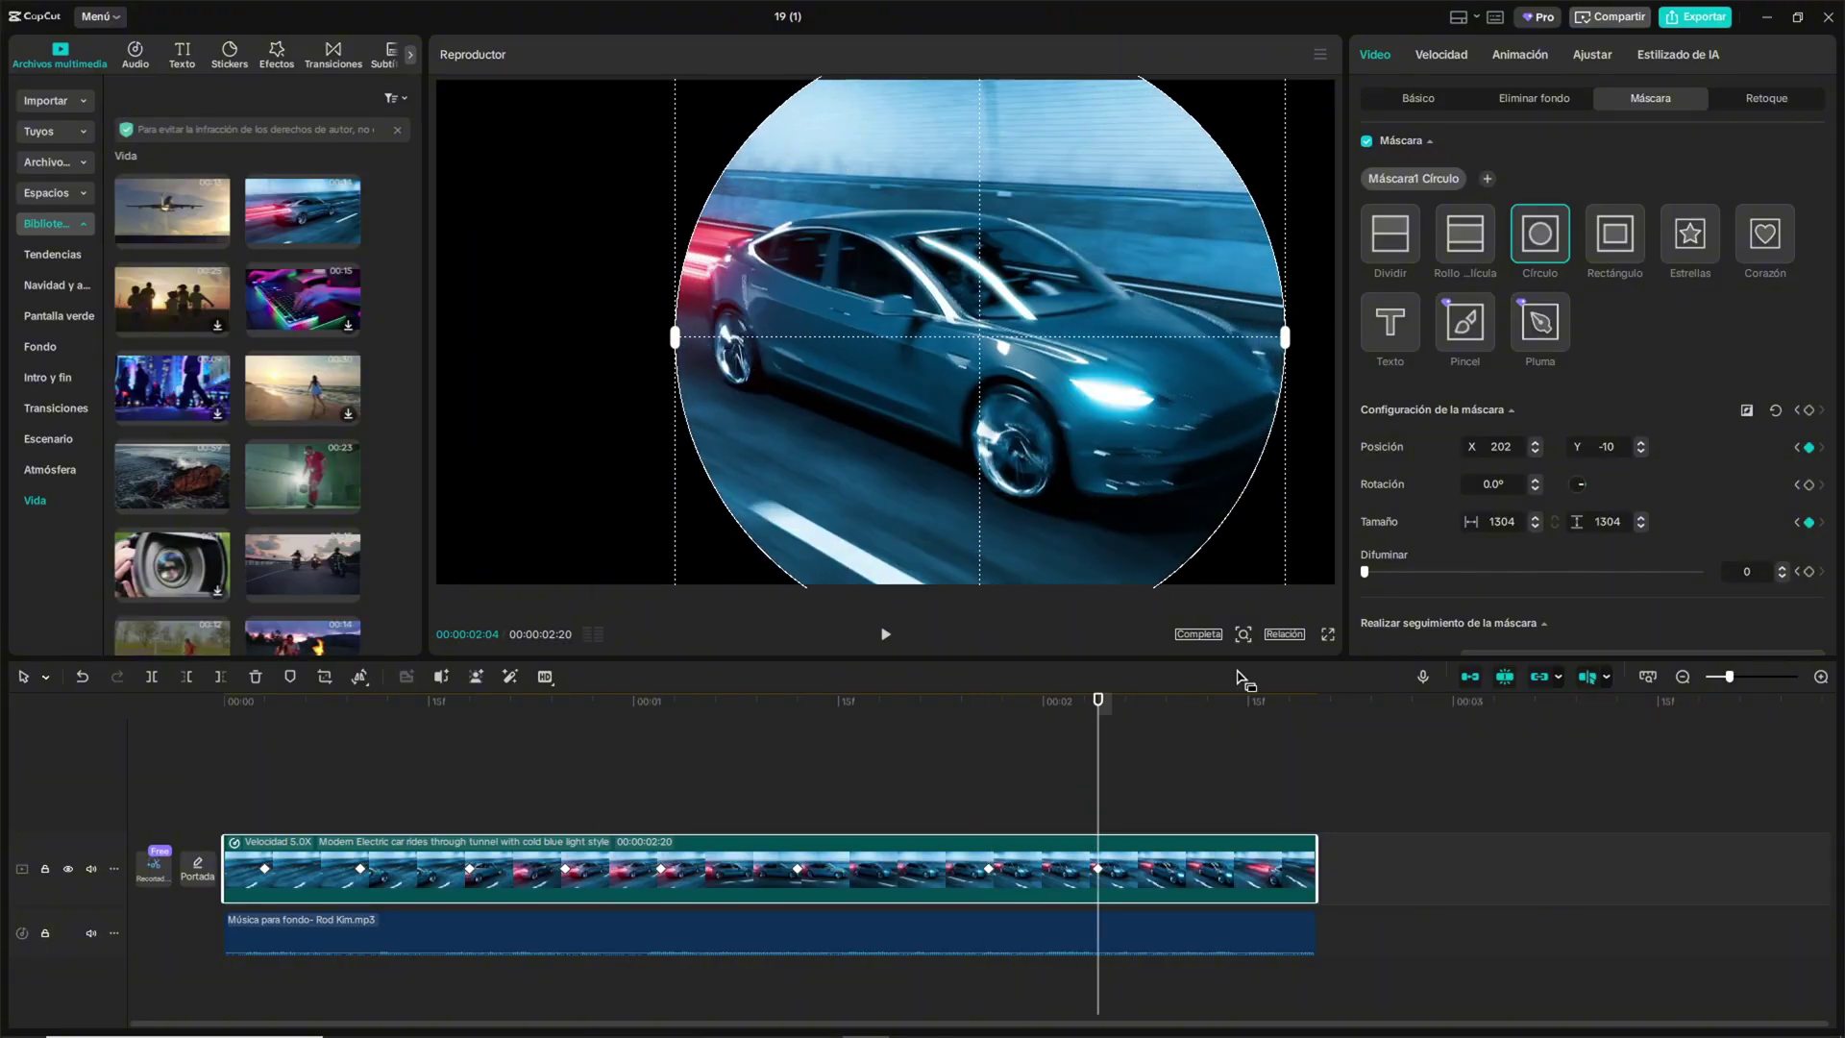
At 00:00:02:14, set the circle mask's size to 2500, and widen it to 2611 to cover the whole frame
left_click_drag(1098, 700, 1235, 717)
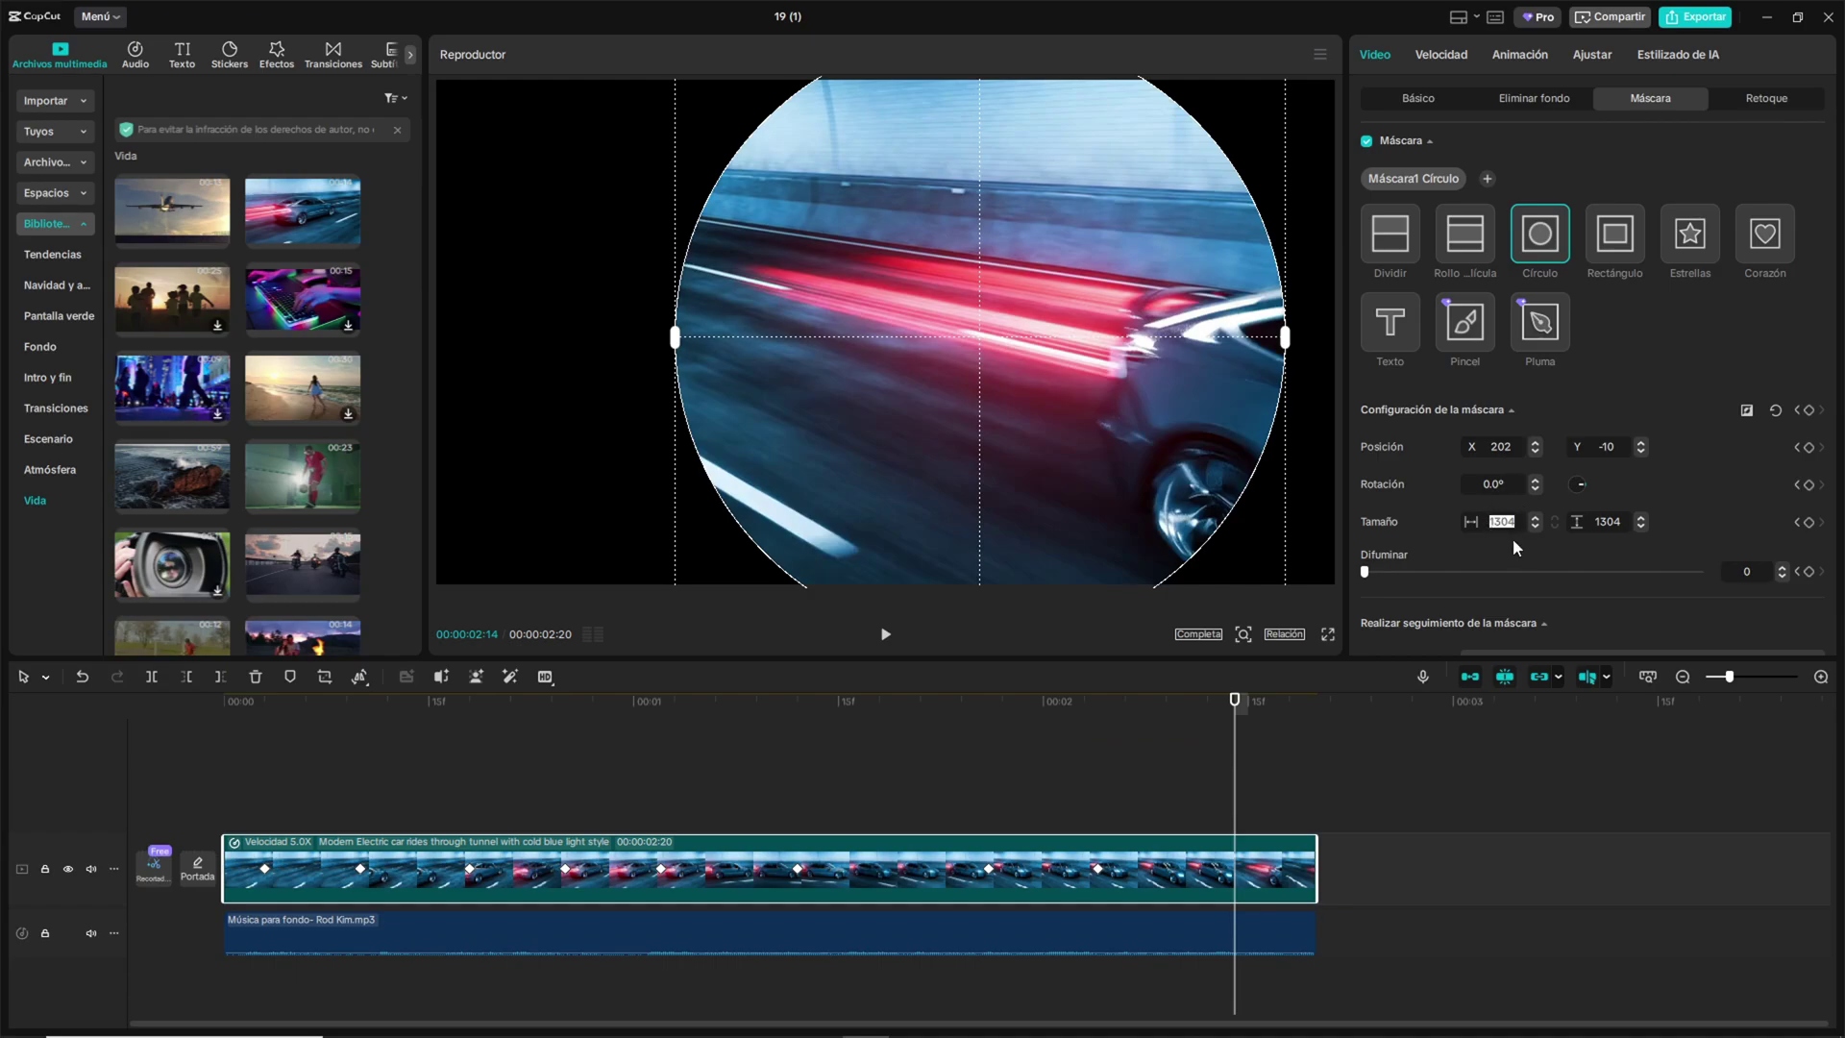
type("2500")
key("Return")
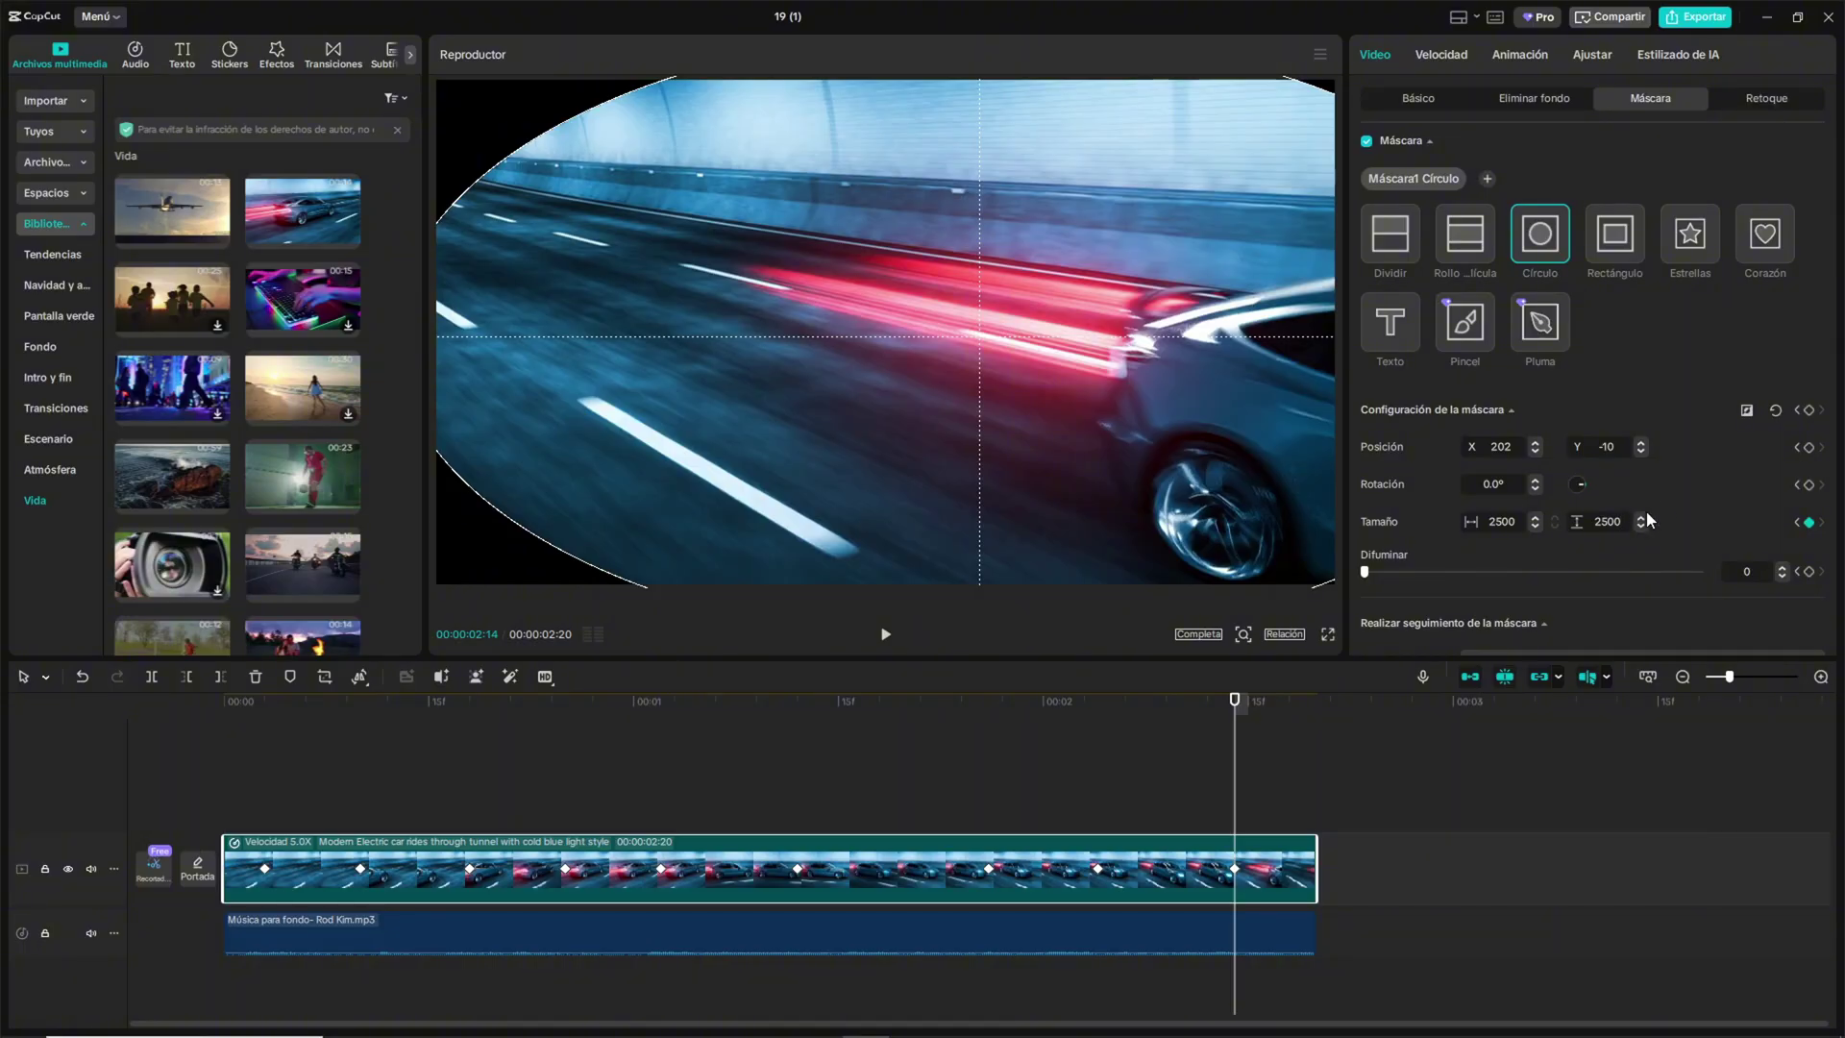
left_click(1537, 518)
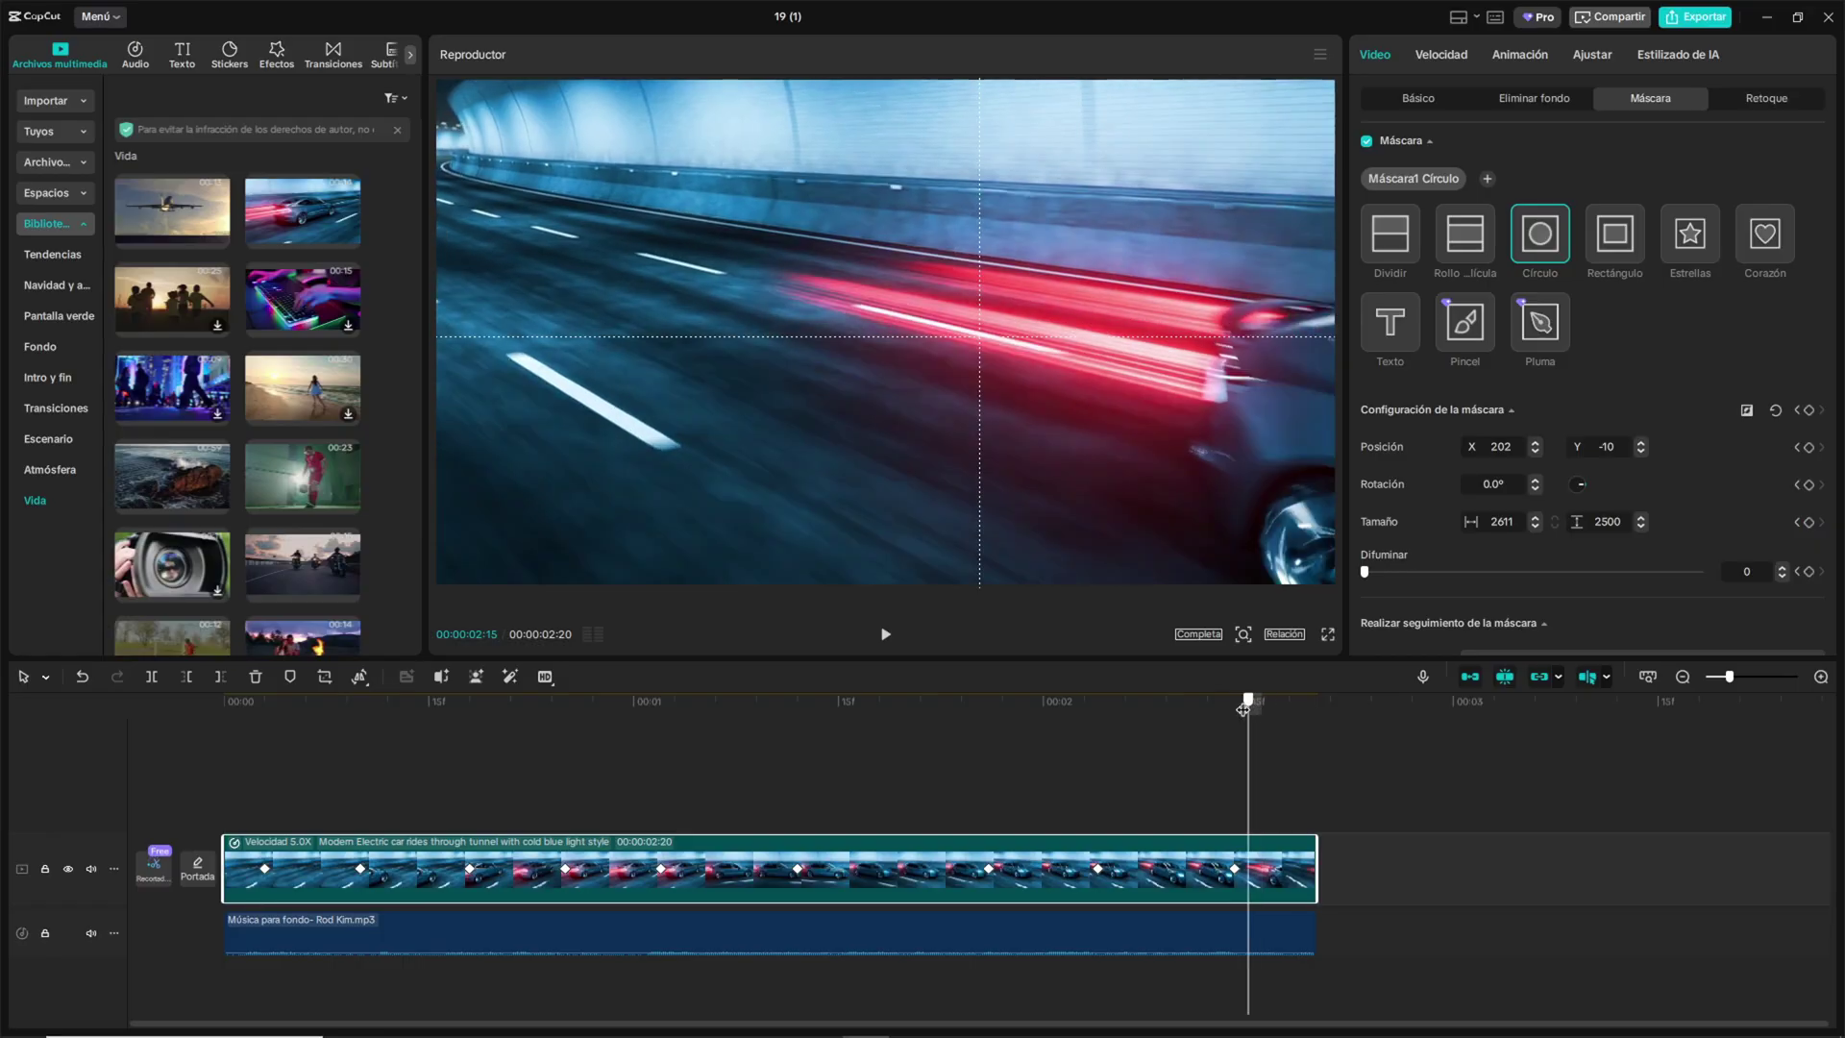
Review the circle mask animation in full screen and return to the editor
left_click_drag(1247, 745, 1074, 745)
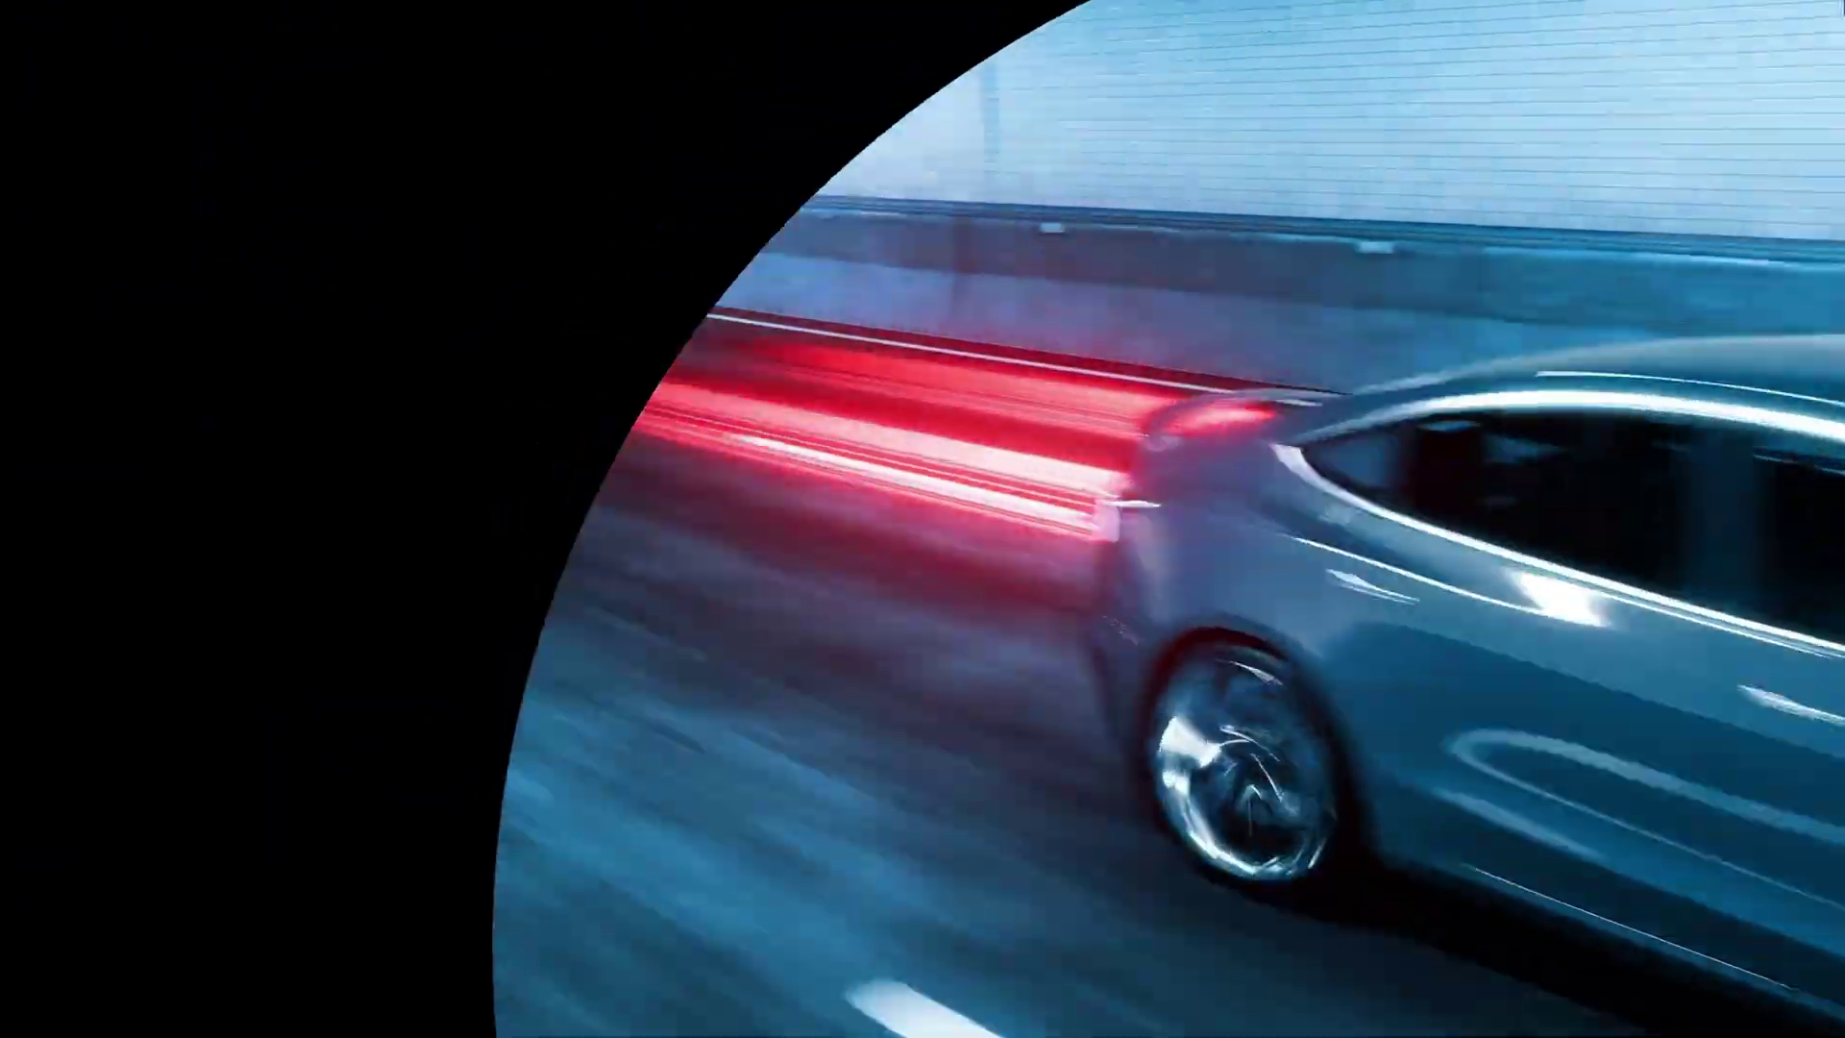
left_click_drag(845, 956, 967, 959)
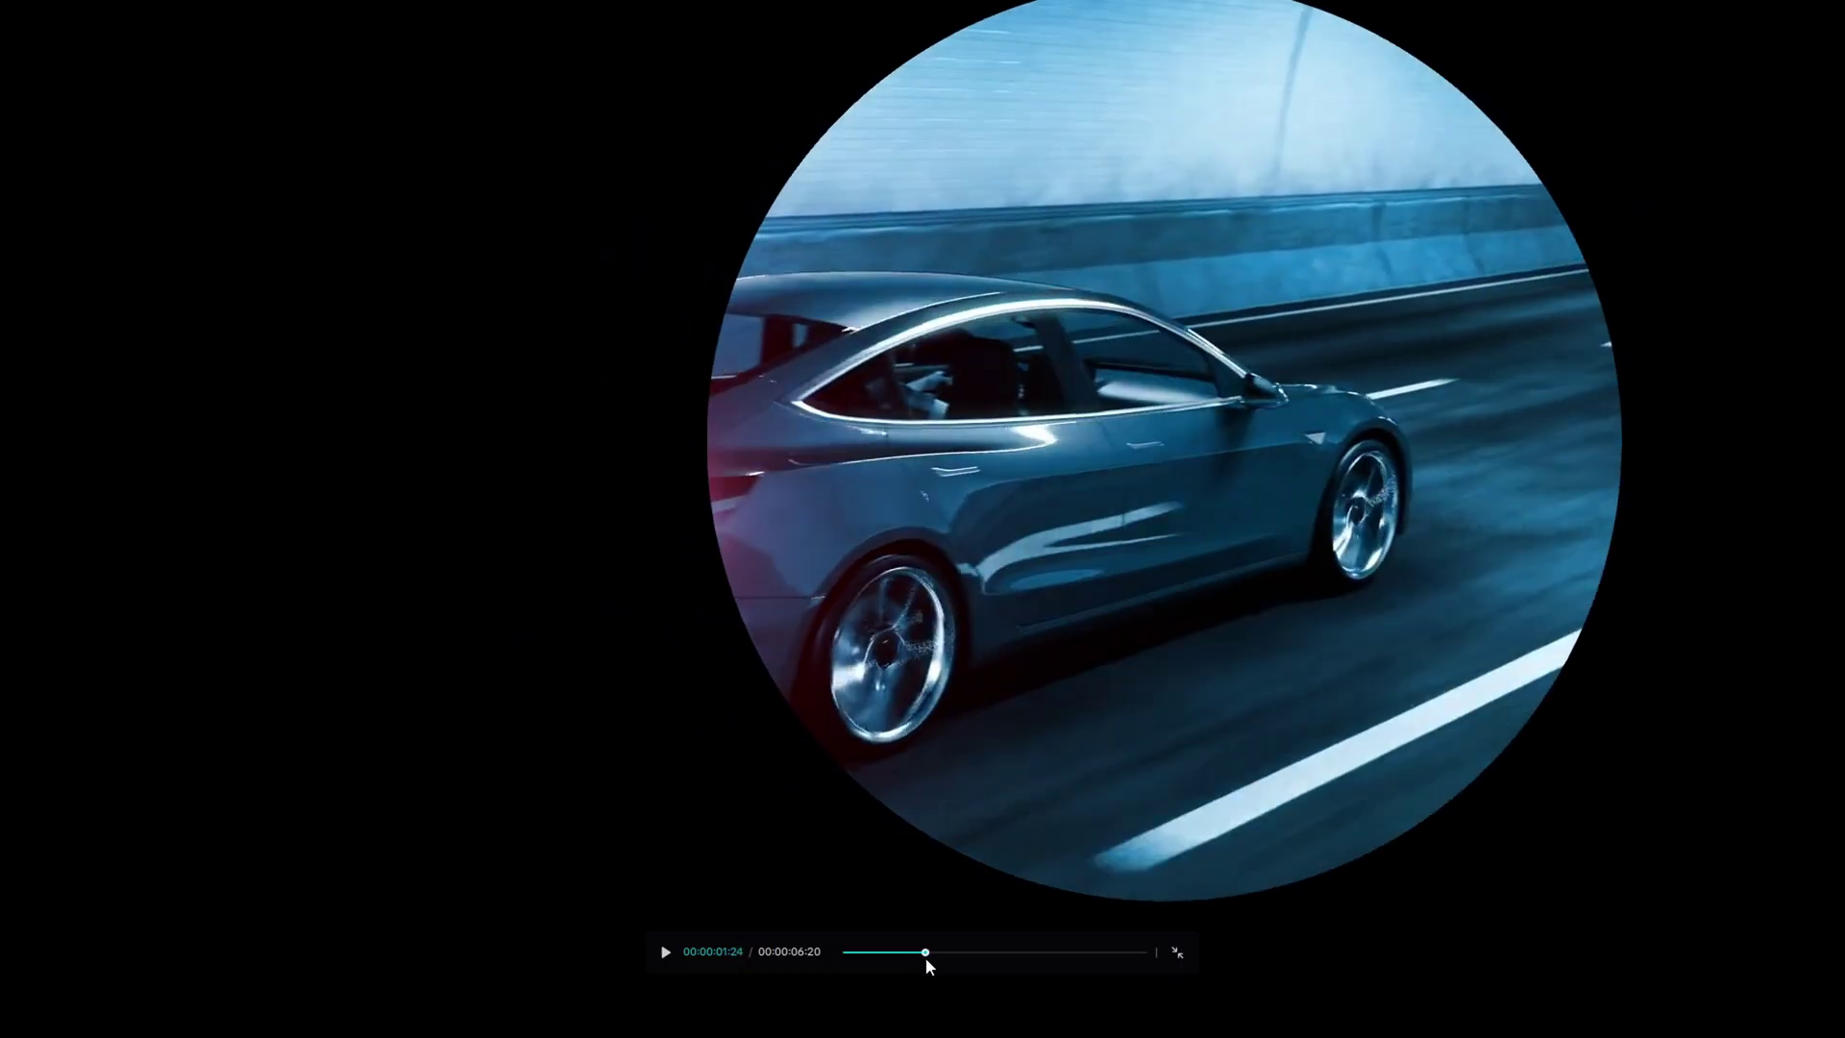
left_click(1177, 952)
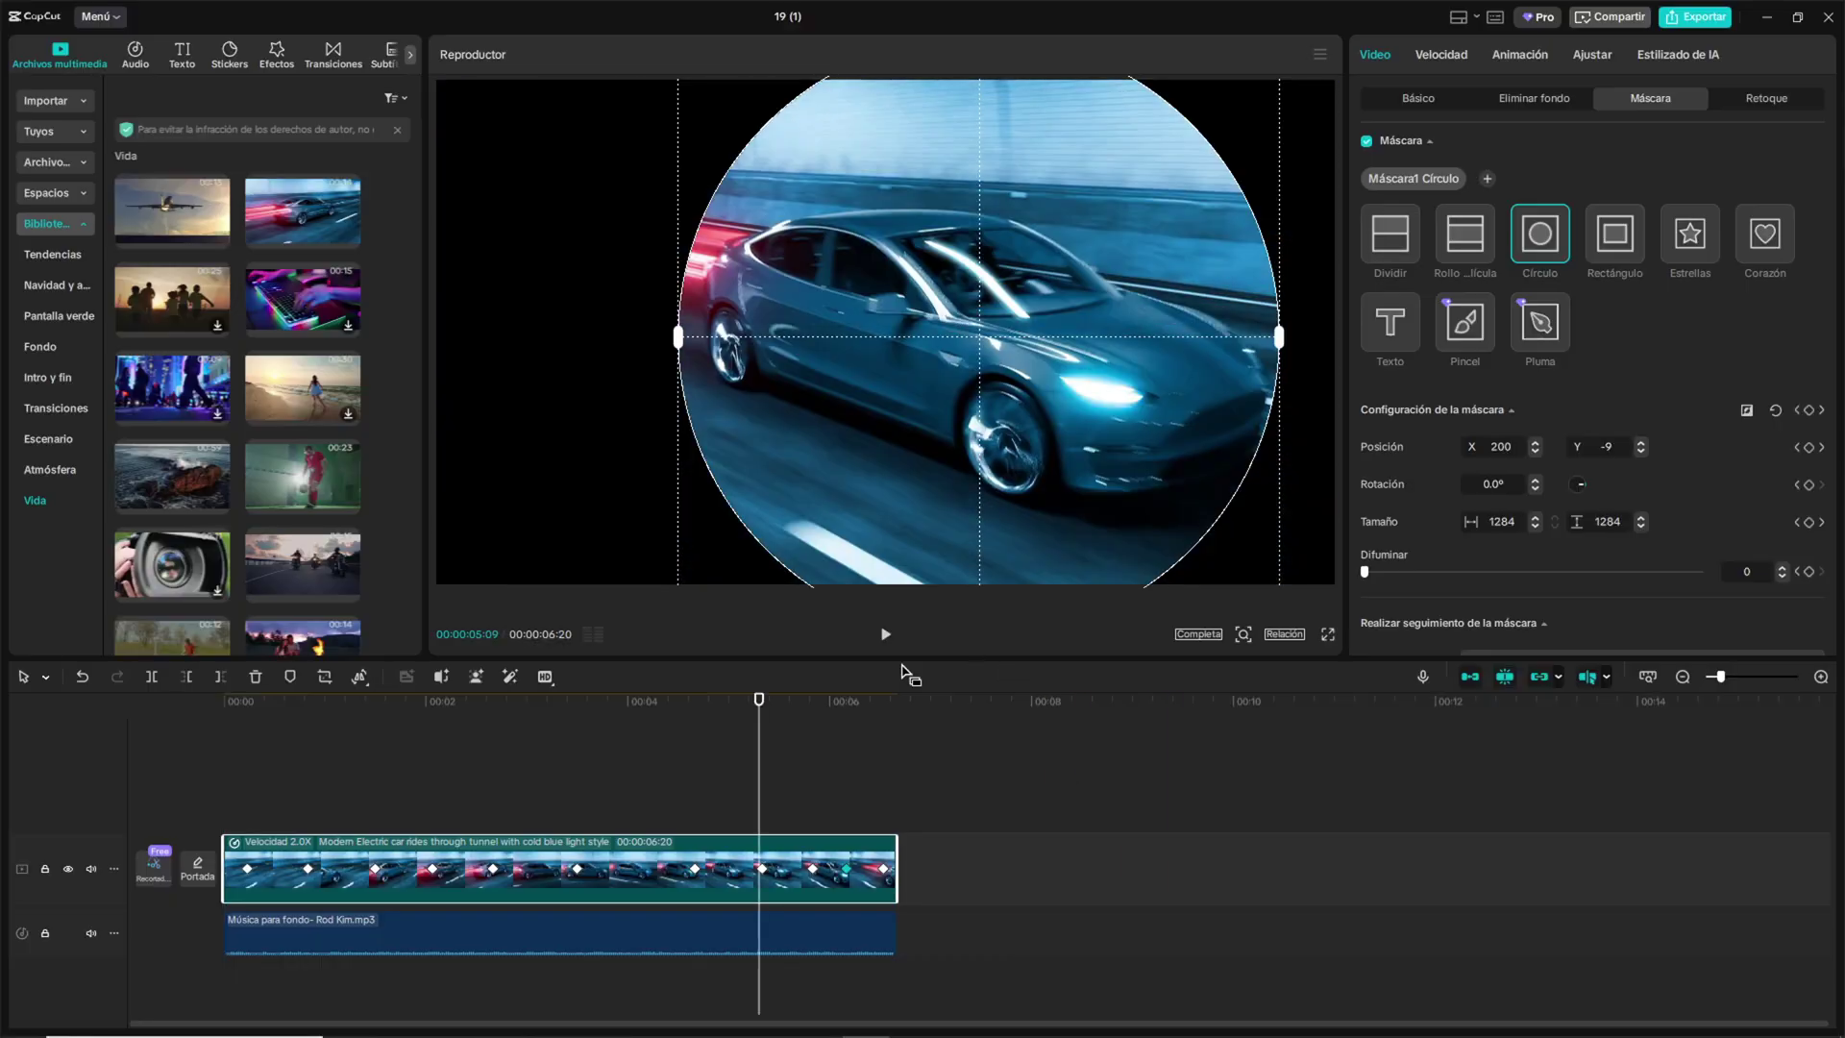
At the start of the car clip, replace the circle mask with a text mask reading "Speed"
left_click_drag(759, 750, 216, 750)
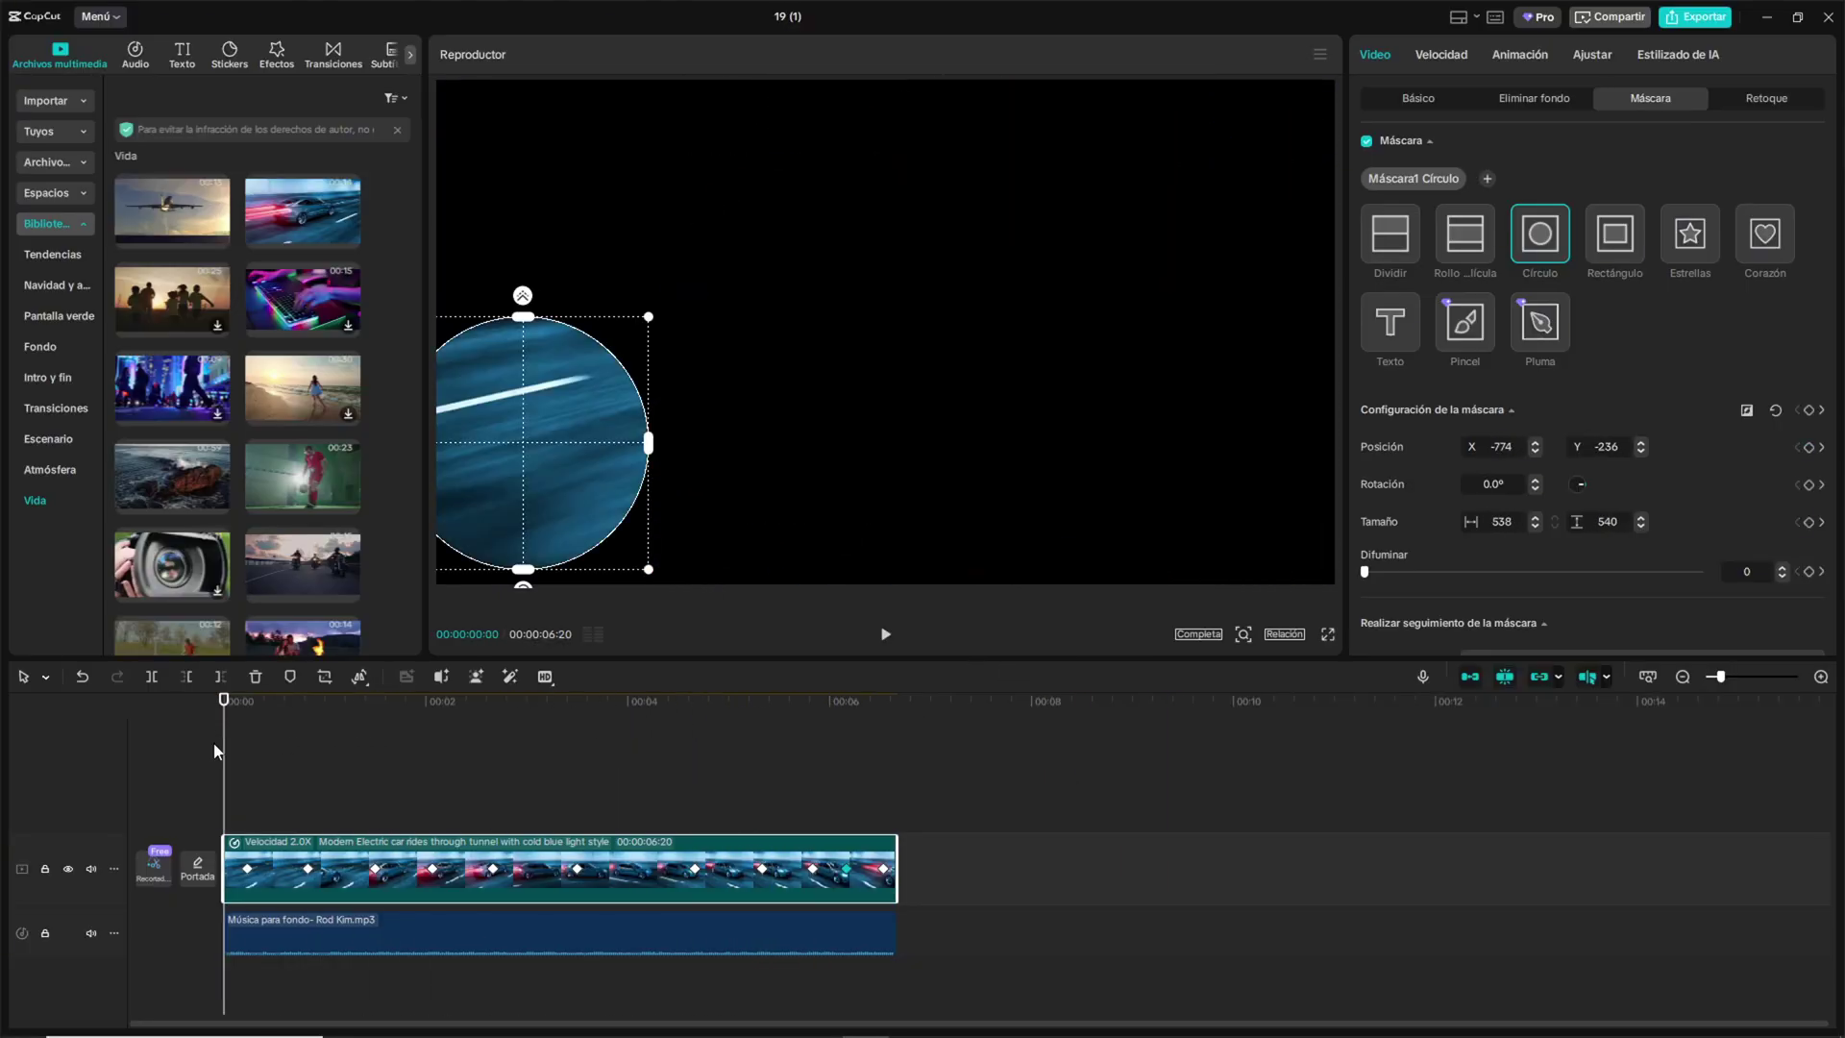
left_click(1391, 323)
type("Speed")
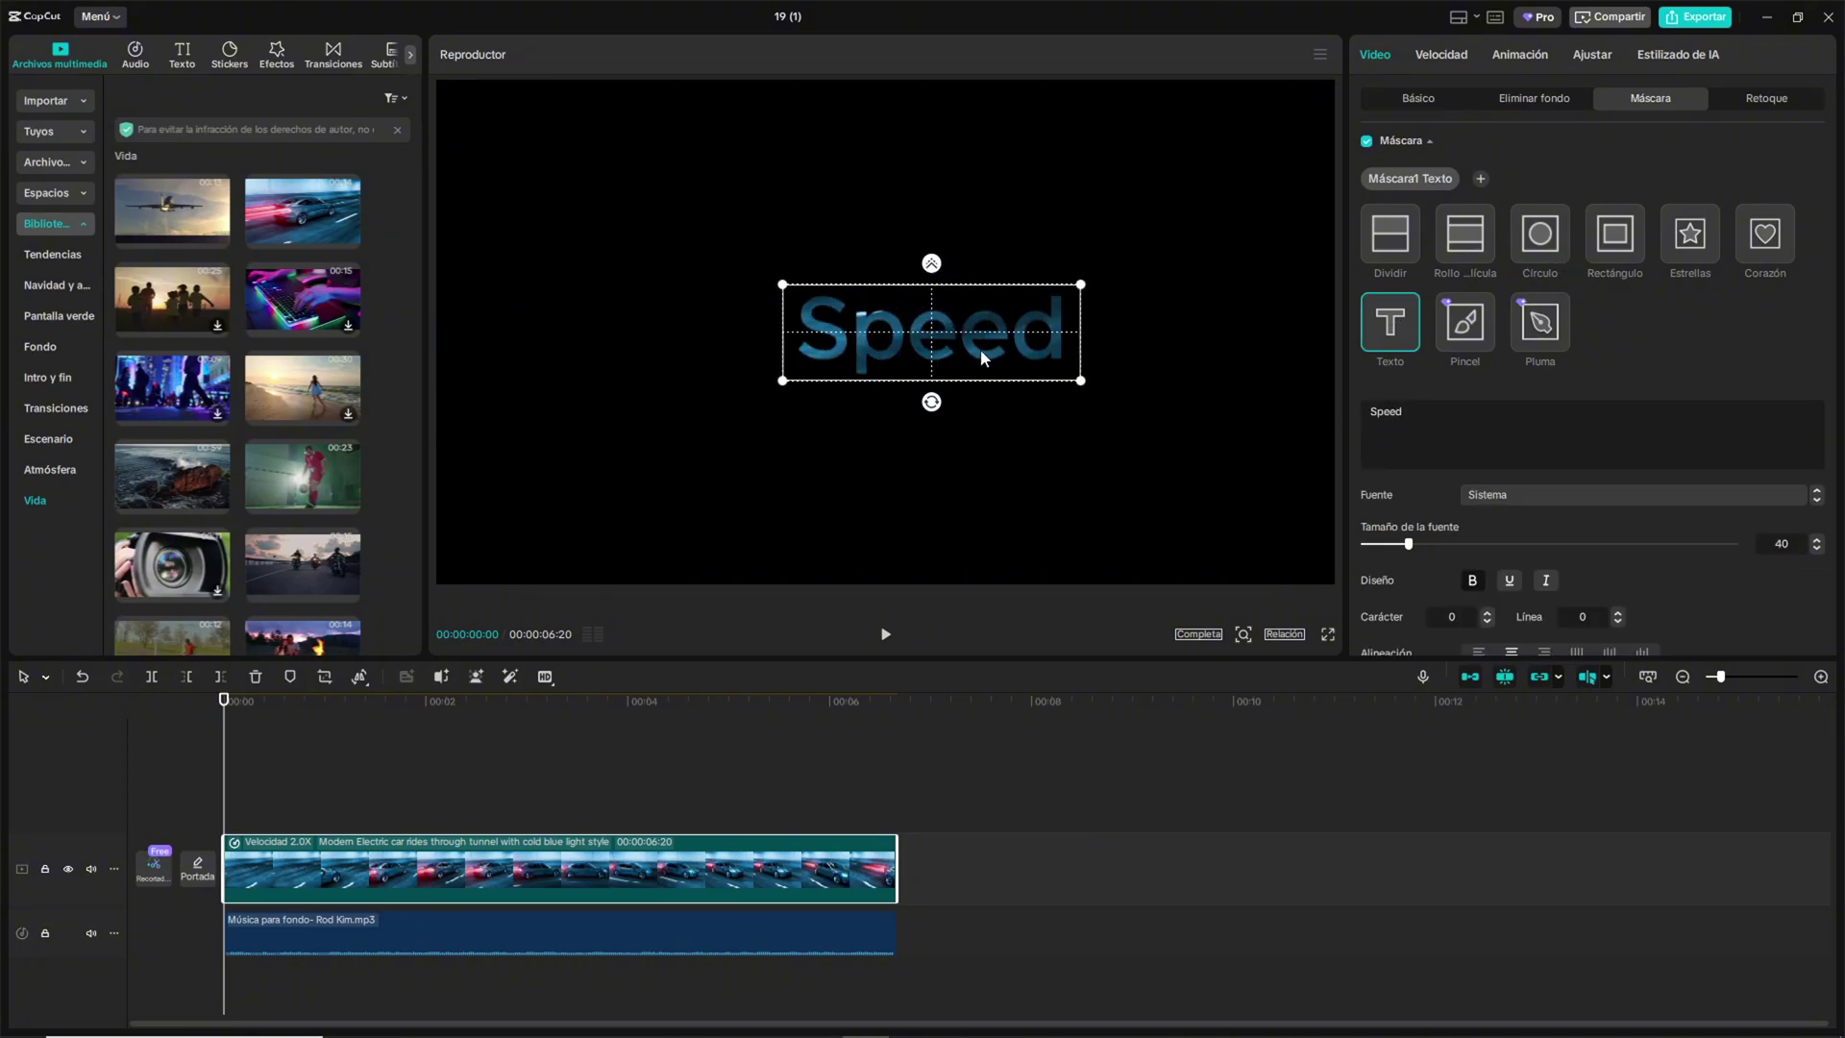
Enlarge the "Speed" text mask to span the frame's width and play back the result
left_click_drag(980, 353, 1104, 412)
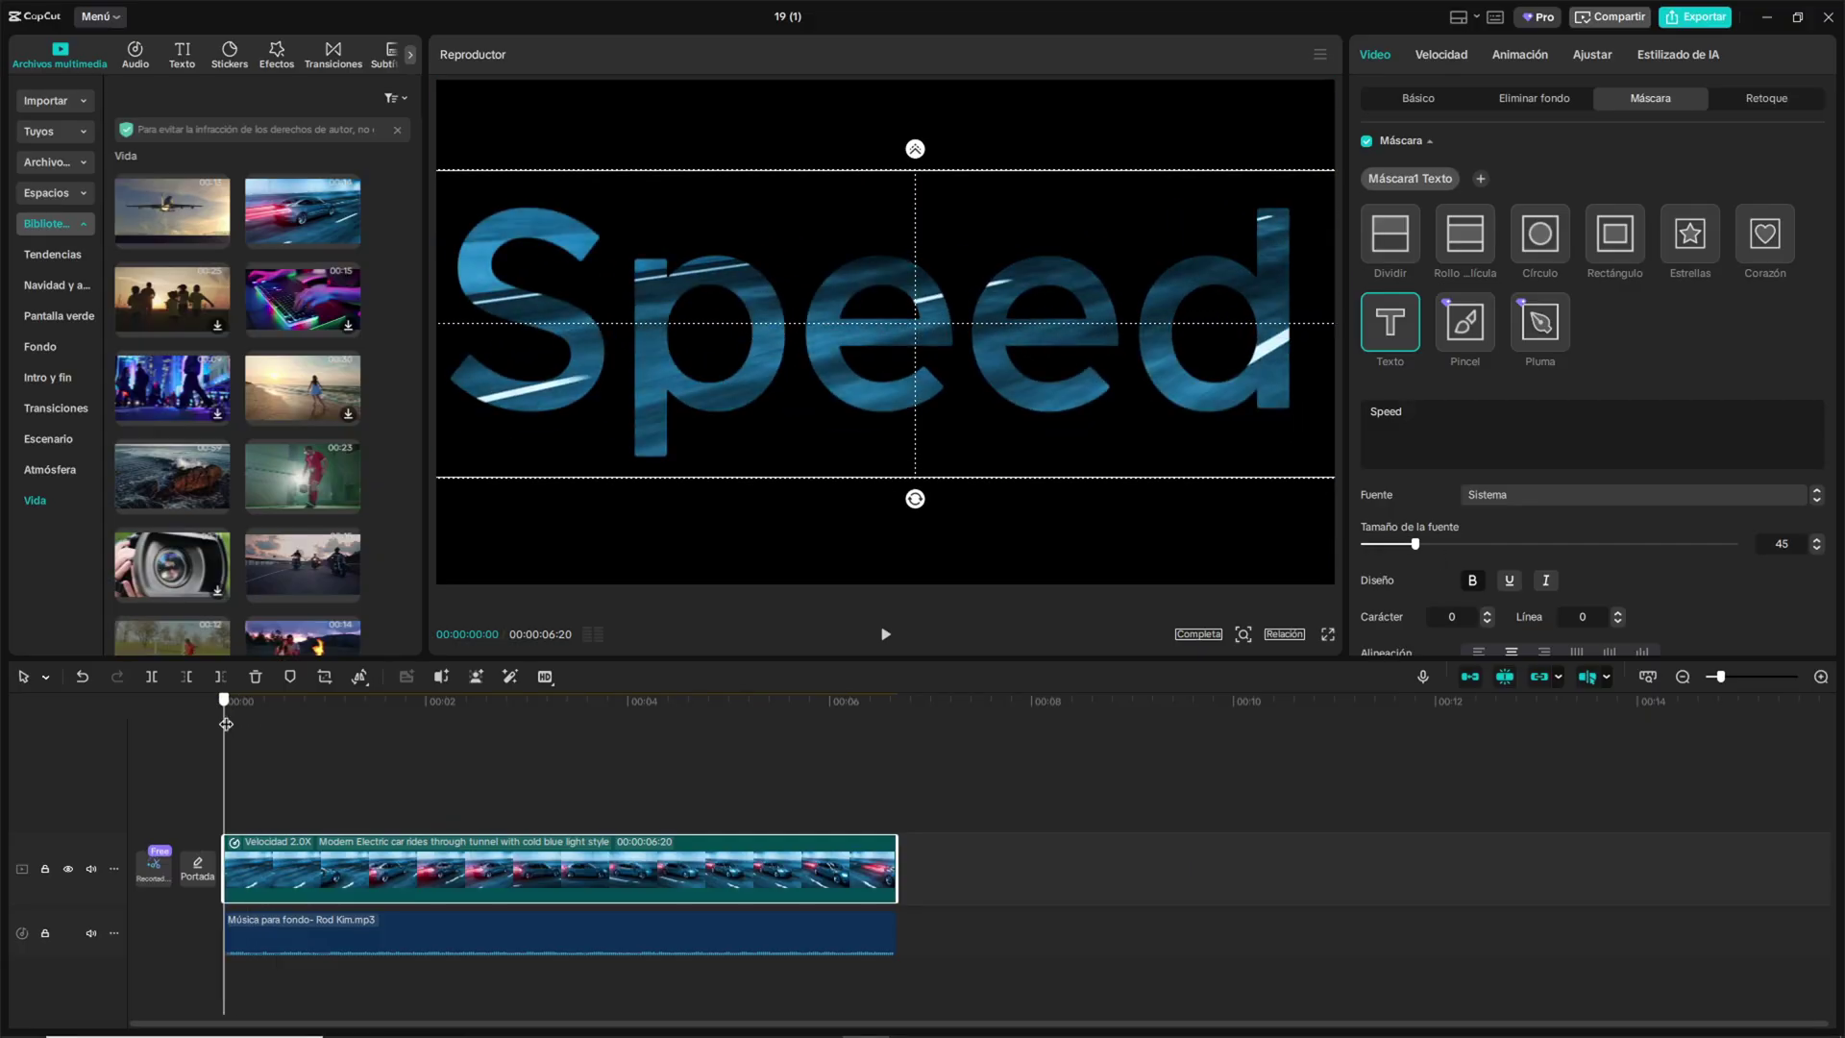
left_click(884, 636)
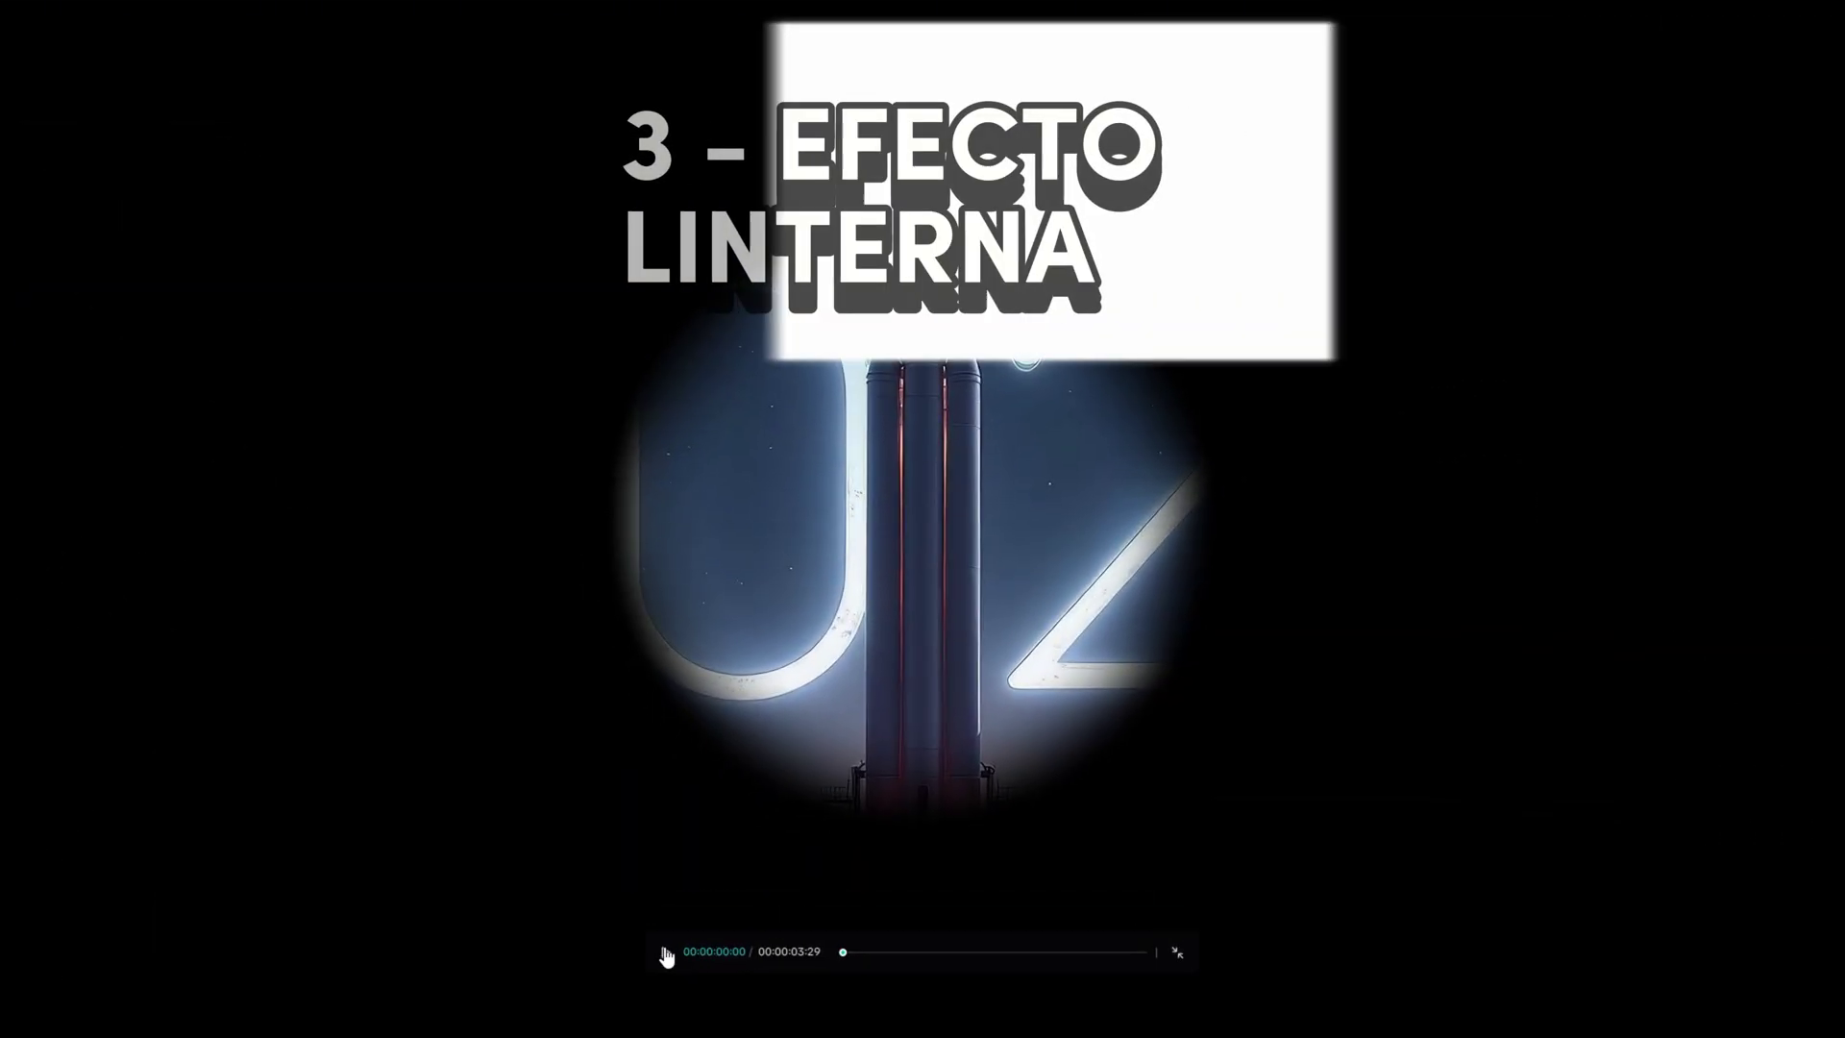
left_click(664, 953)
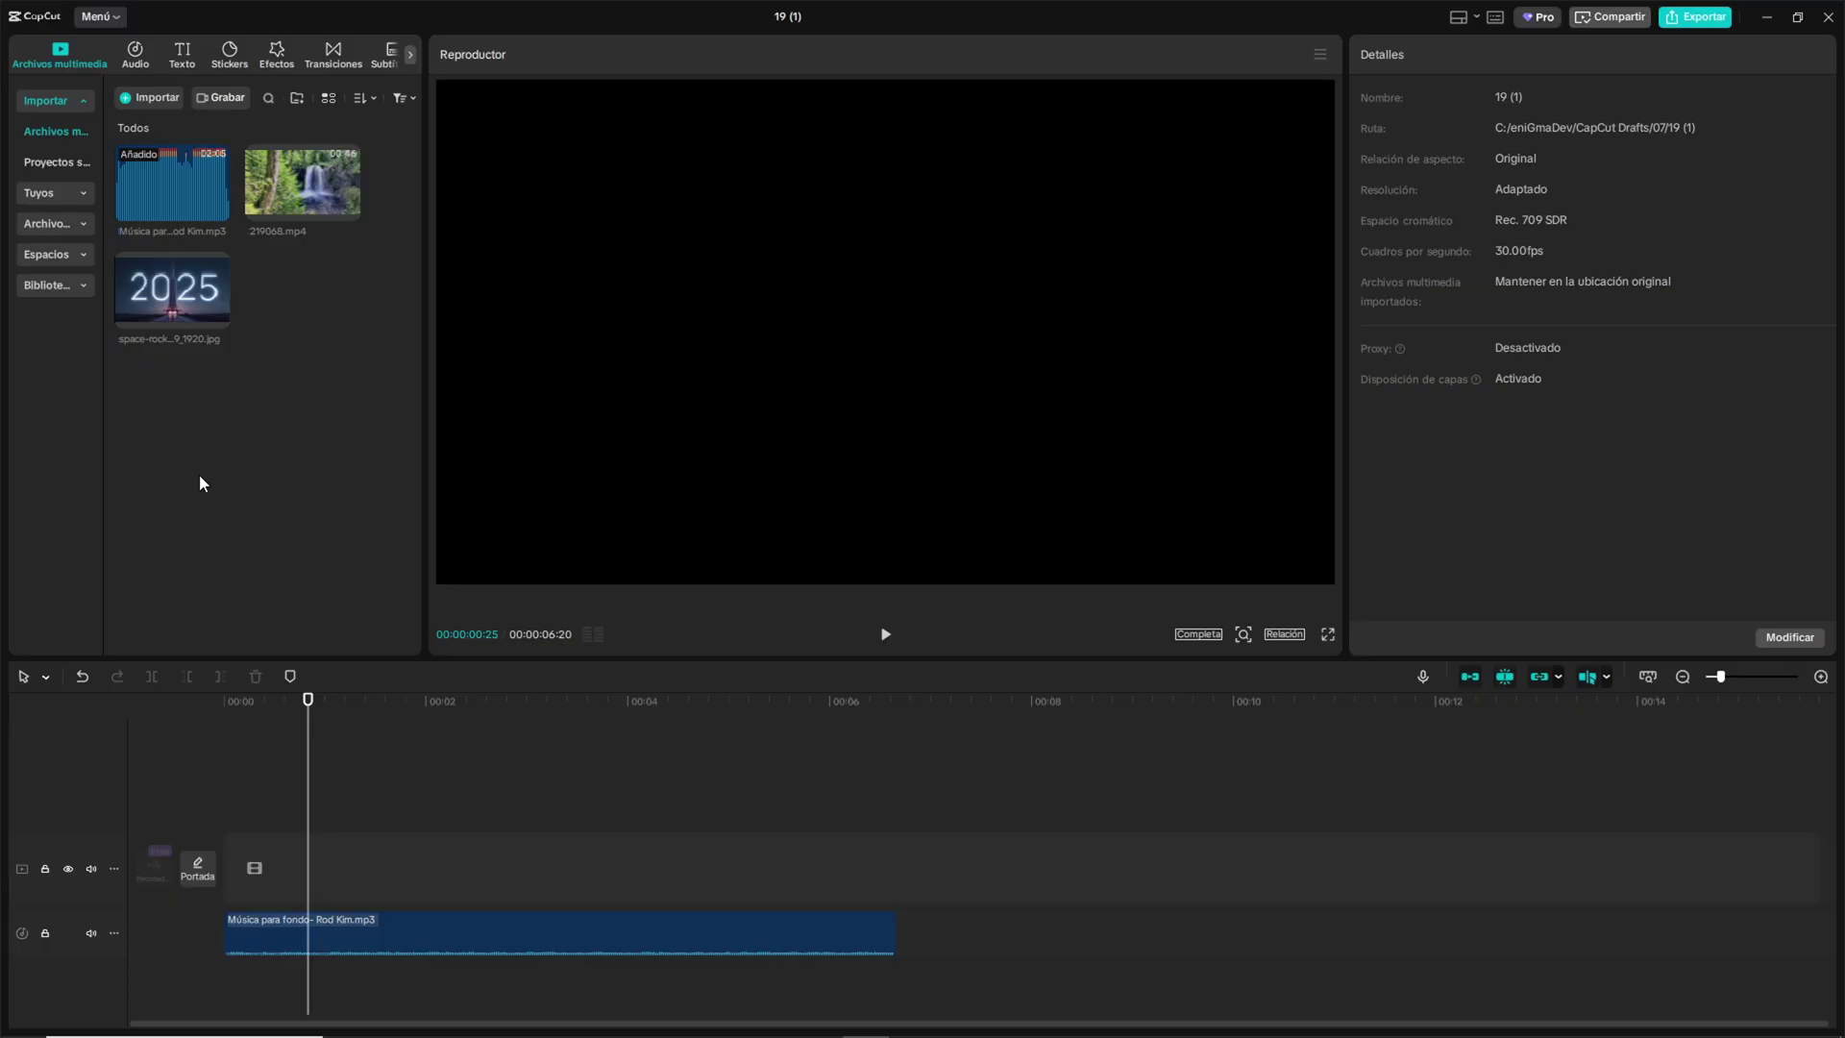
Place the space-rocket image at the start of the timeline and trim both it and the music to 00:00:03:29
mouse_move(156, 304)
left_click_drag(150, 307, 225, 874)
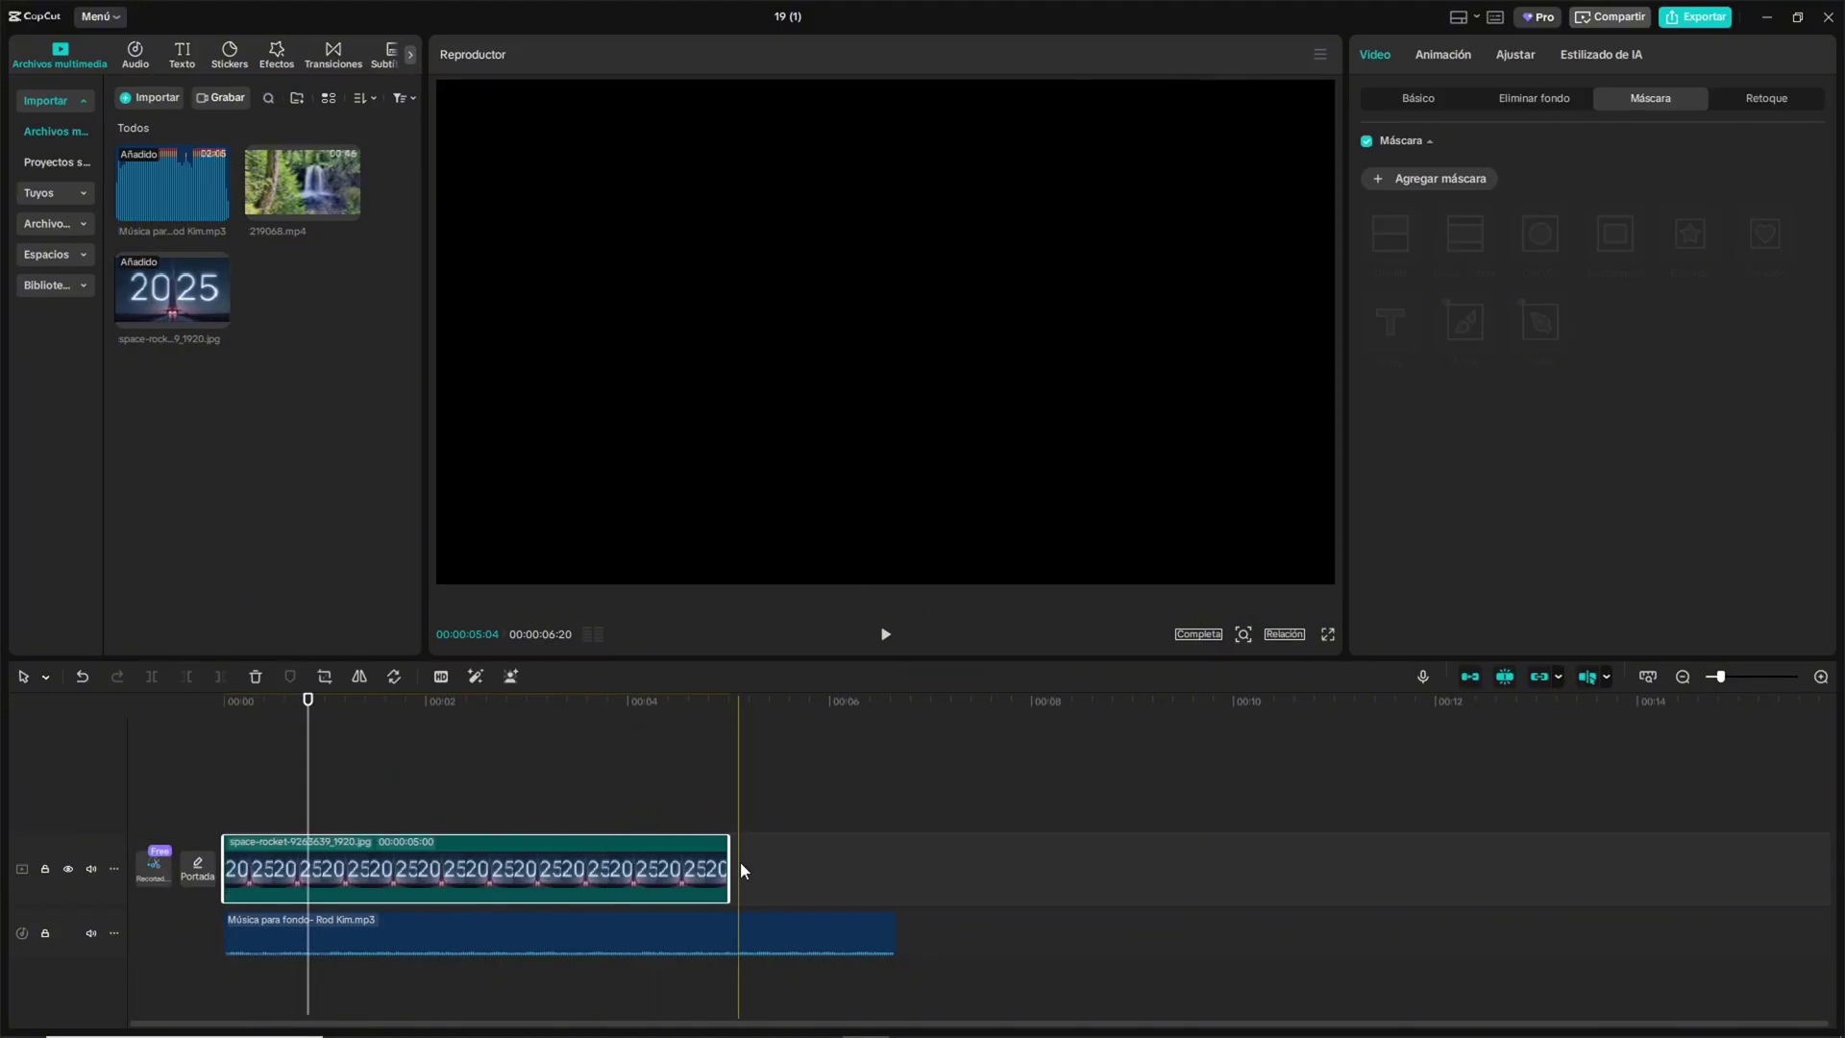
left_click_drag(729, 870, 622, 874)
left_click(841, 932)
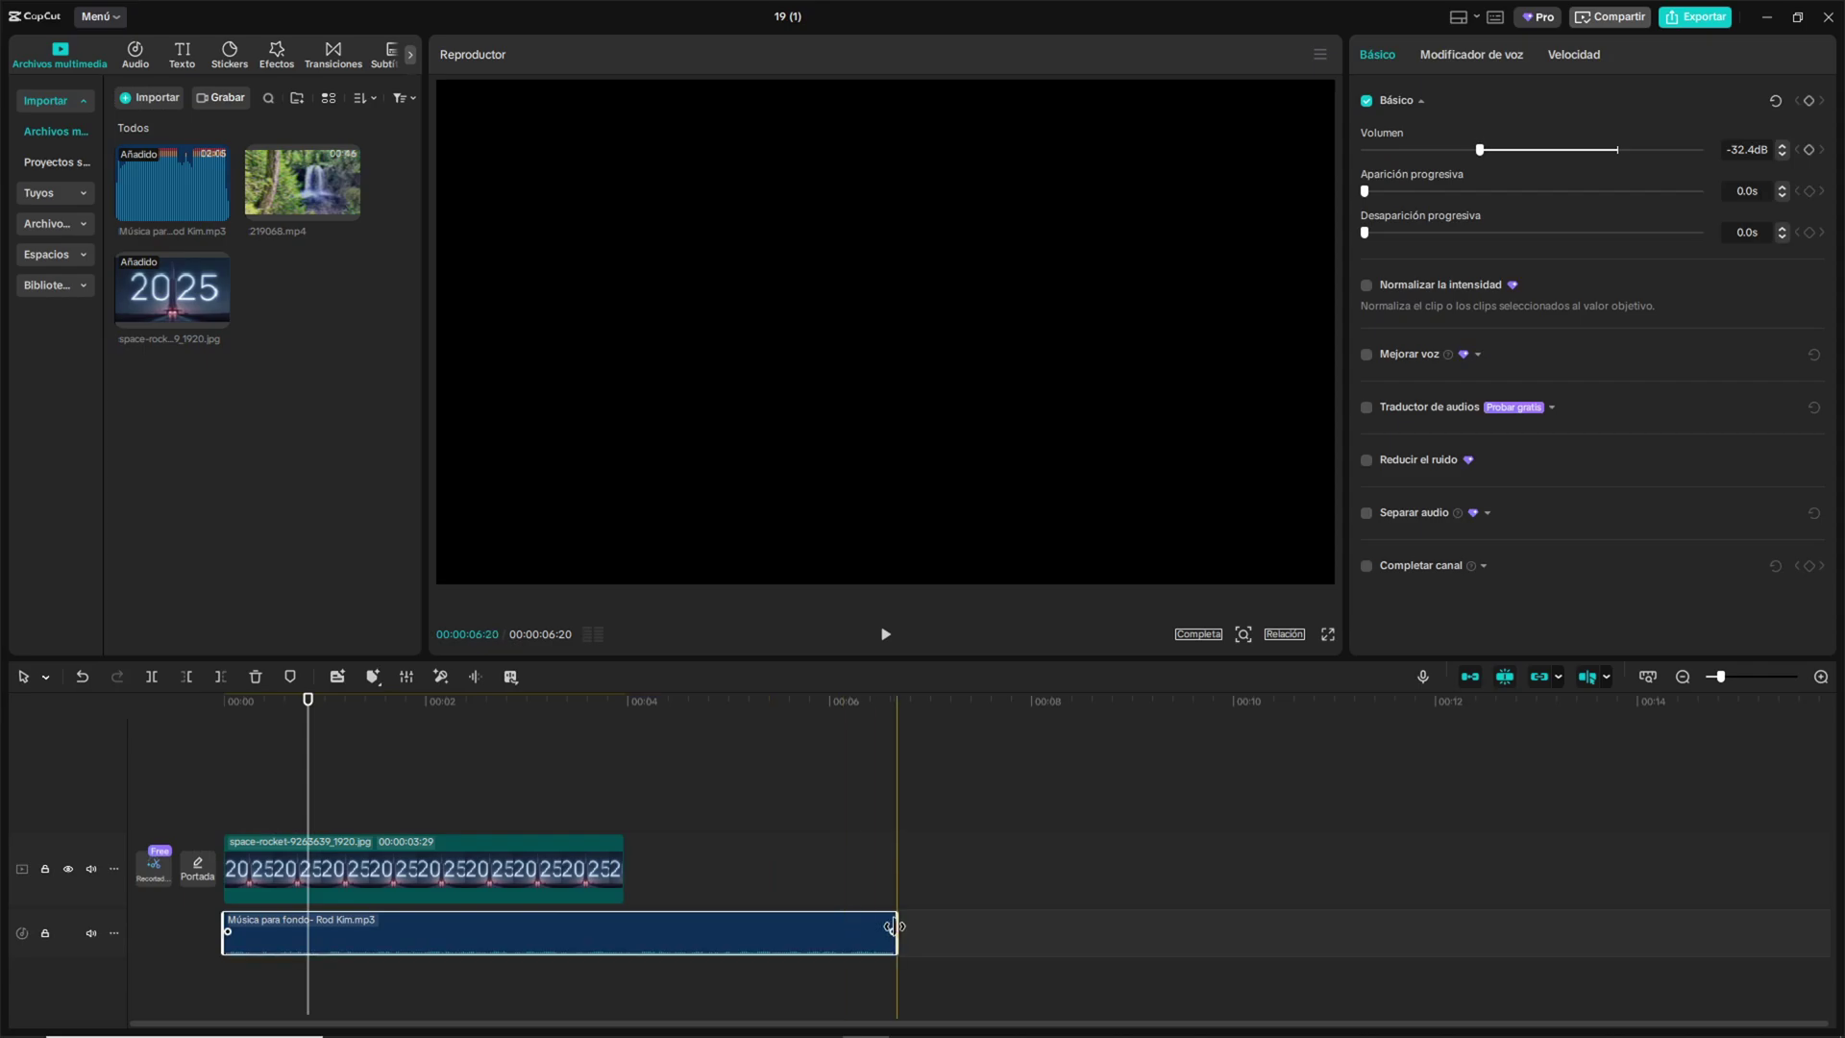
left_click_drag(894, 932, 622, 926)
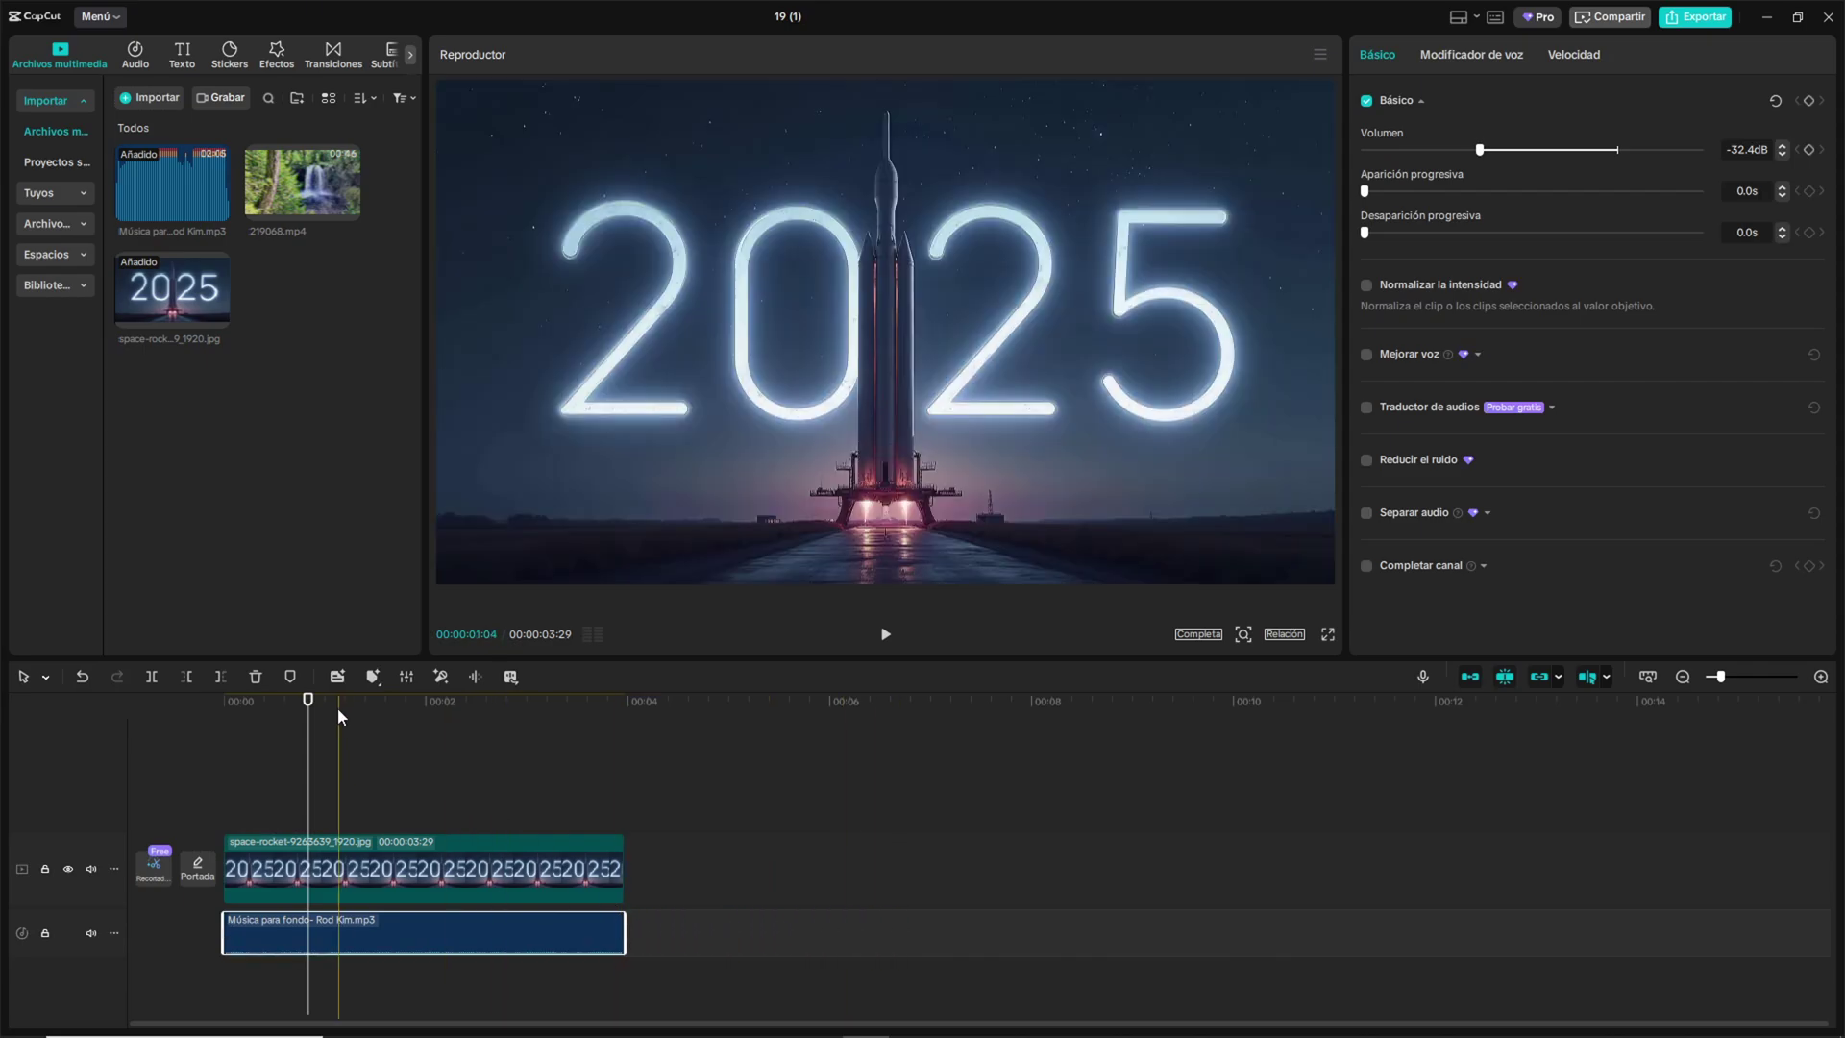
Add a circle mask to the rocket image at X -12, Y 0 with feather 17, and keyframe its settings at 00:00:00:00
left_click(437, 875)
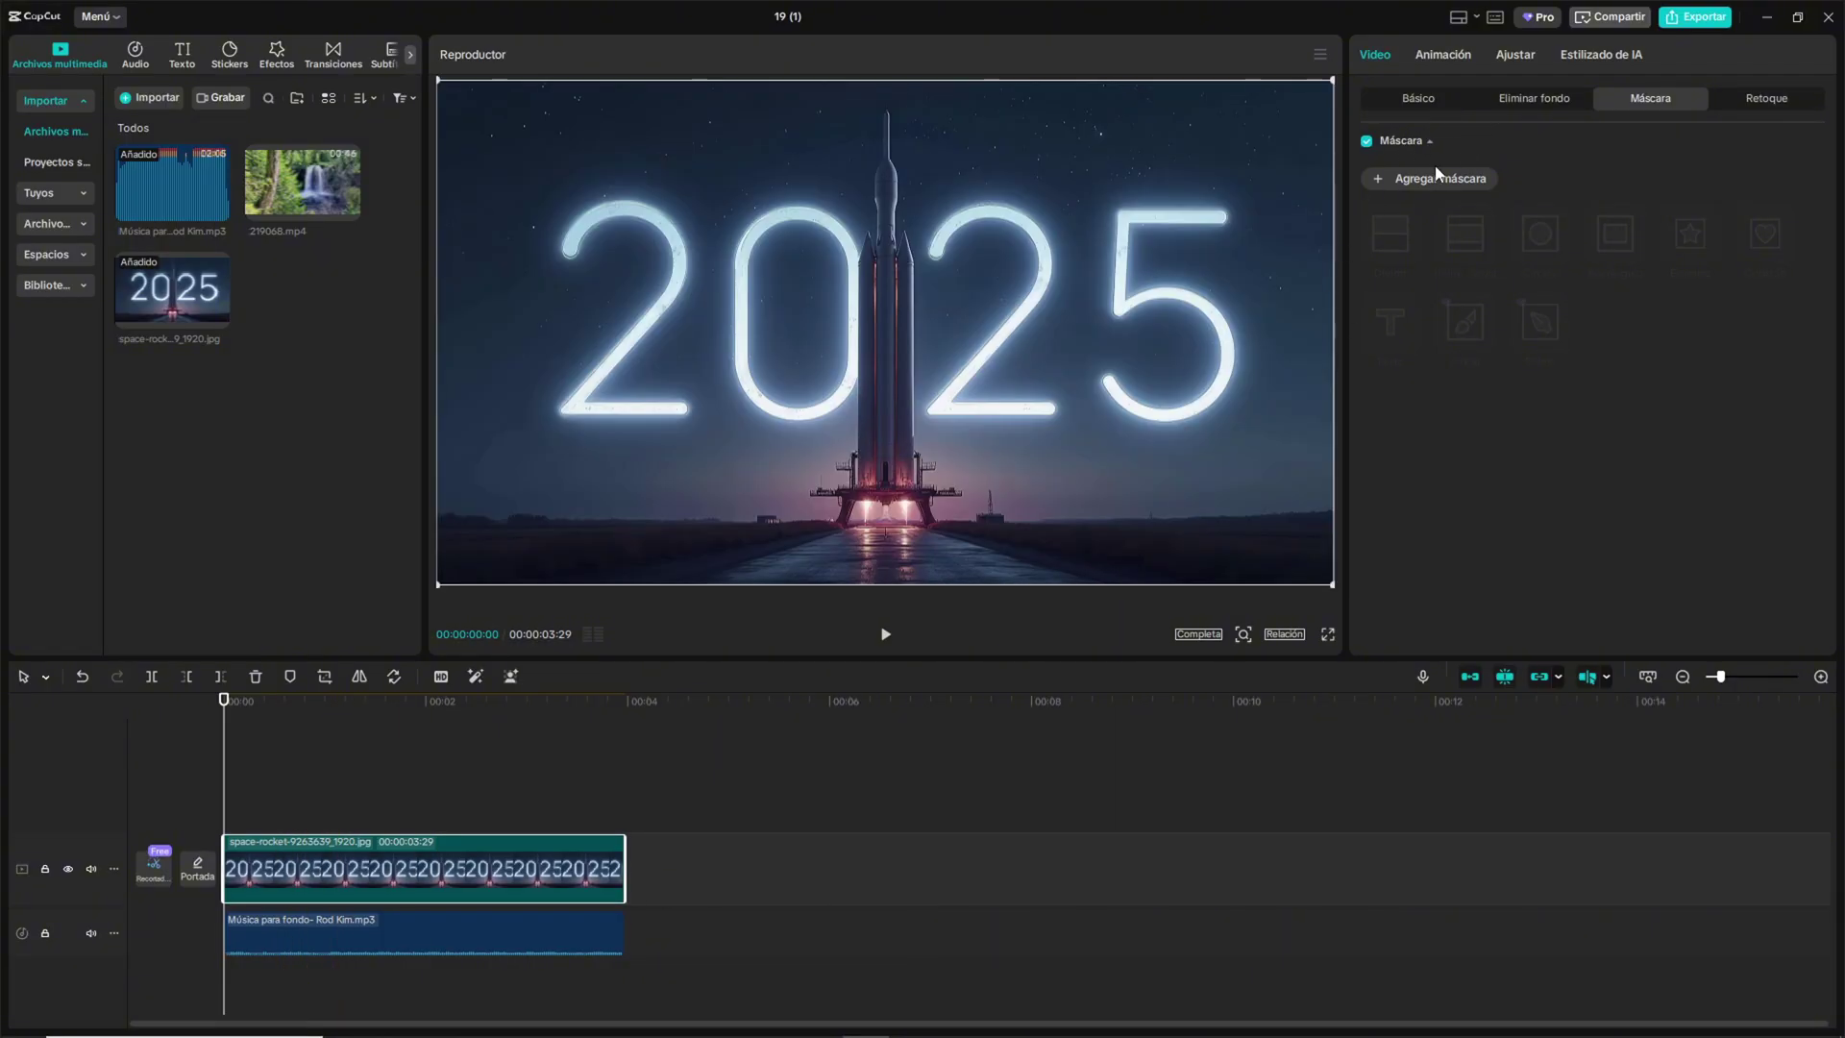
left_click(1394, 180)
left_click(1542, 241)
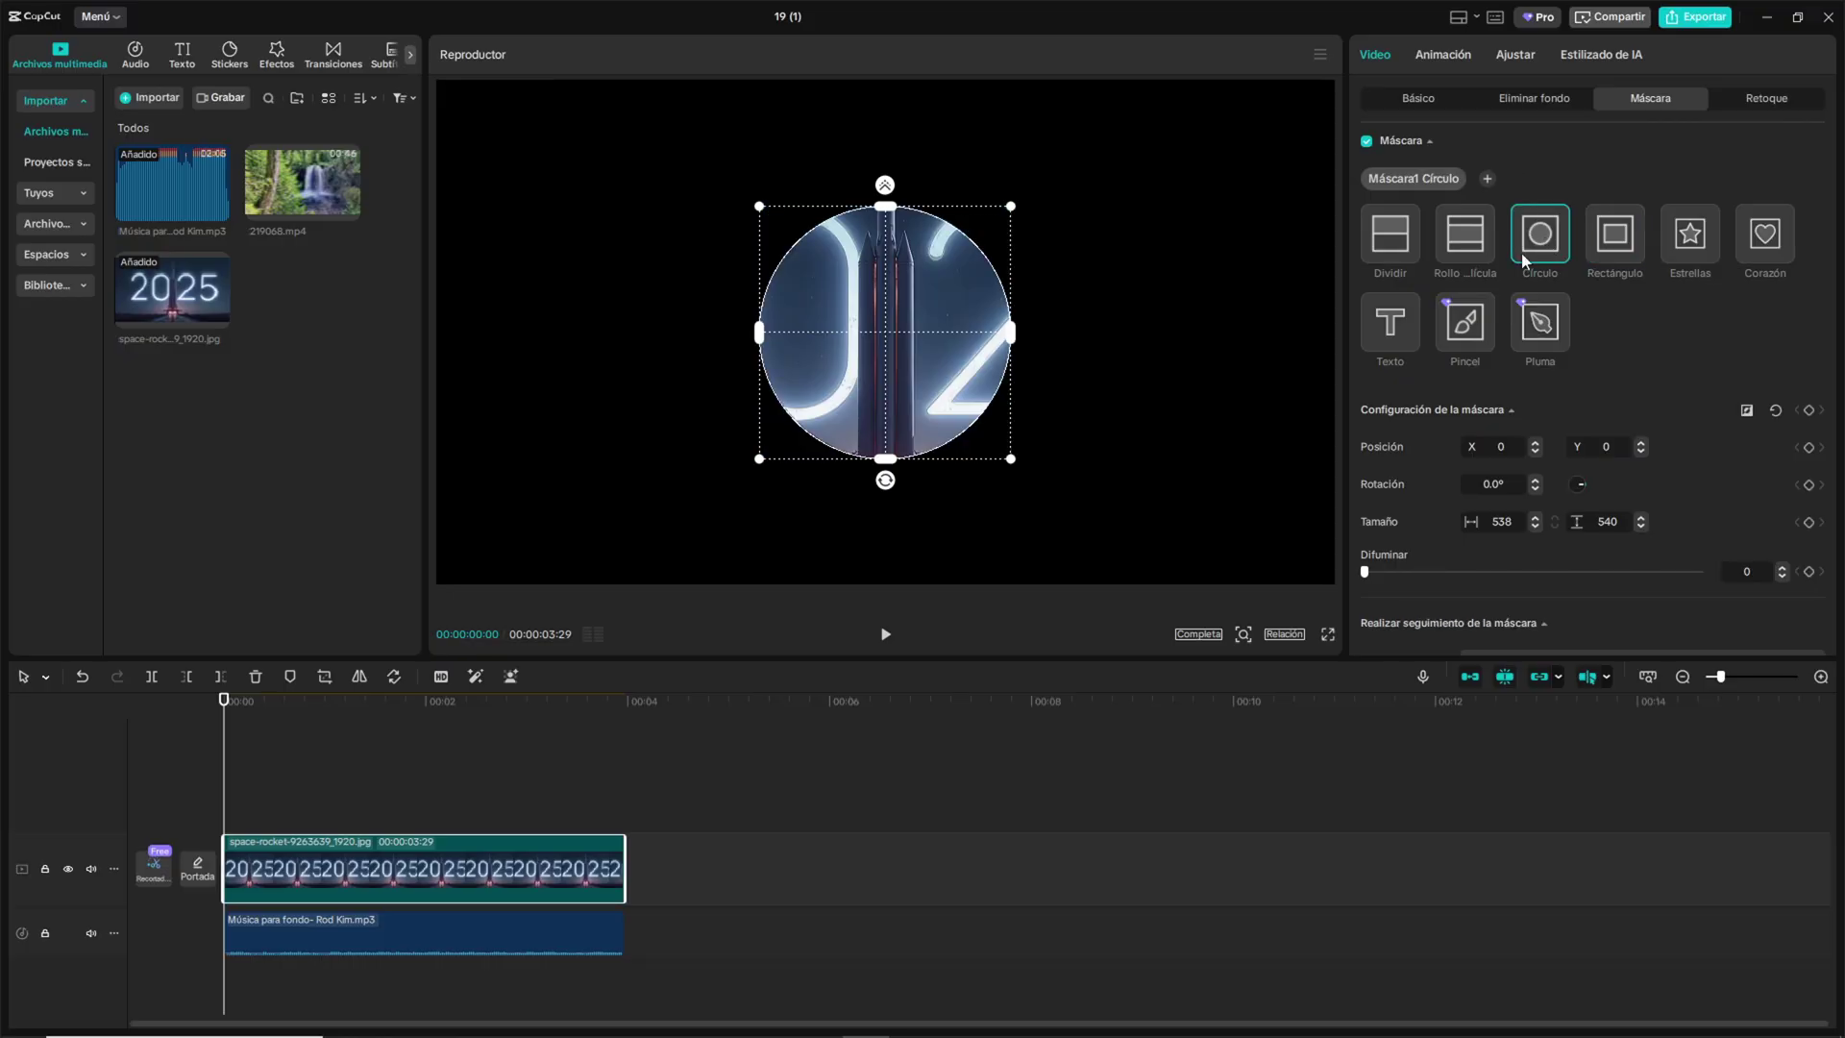
left_click_drag(940, 387, 934, 387)
scroll(352, 845, "up", 3)
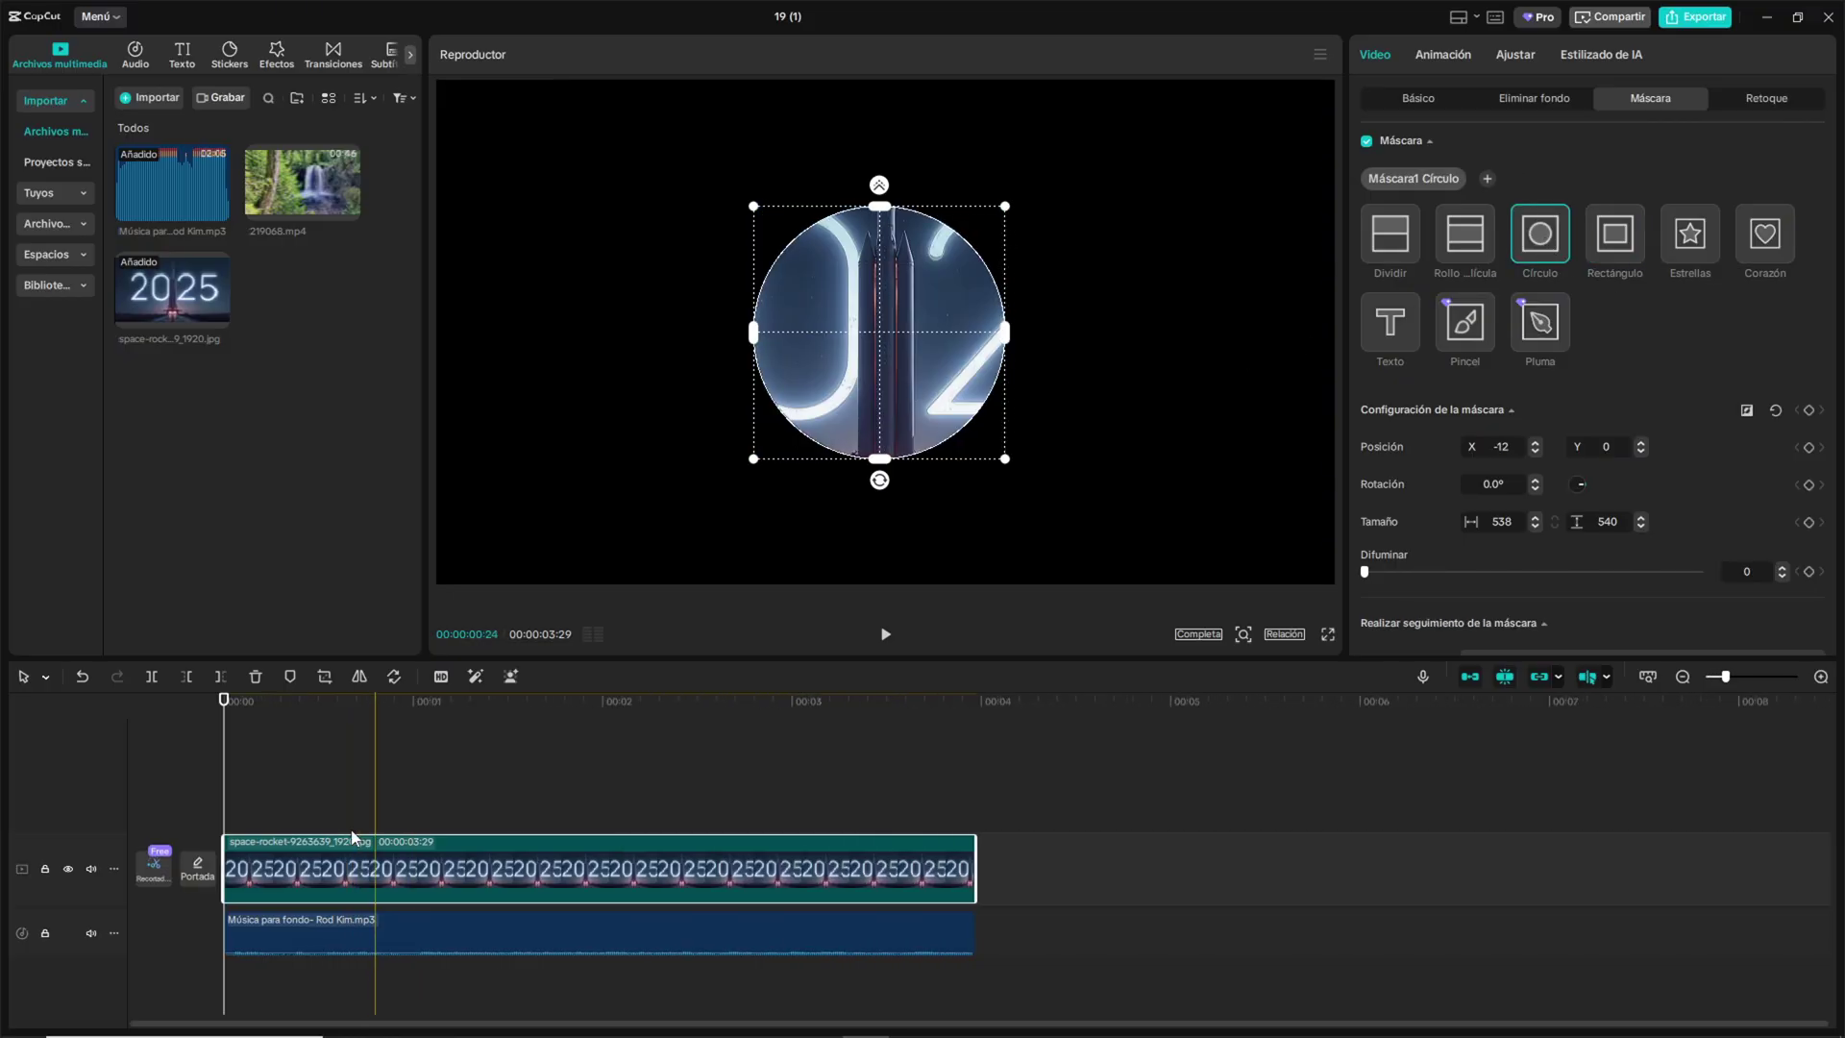
scroll(352, 840, "up", 3)
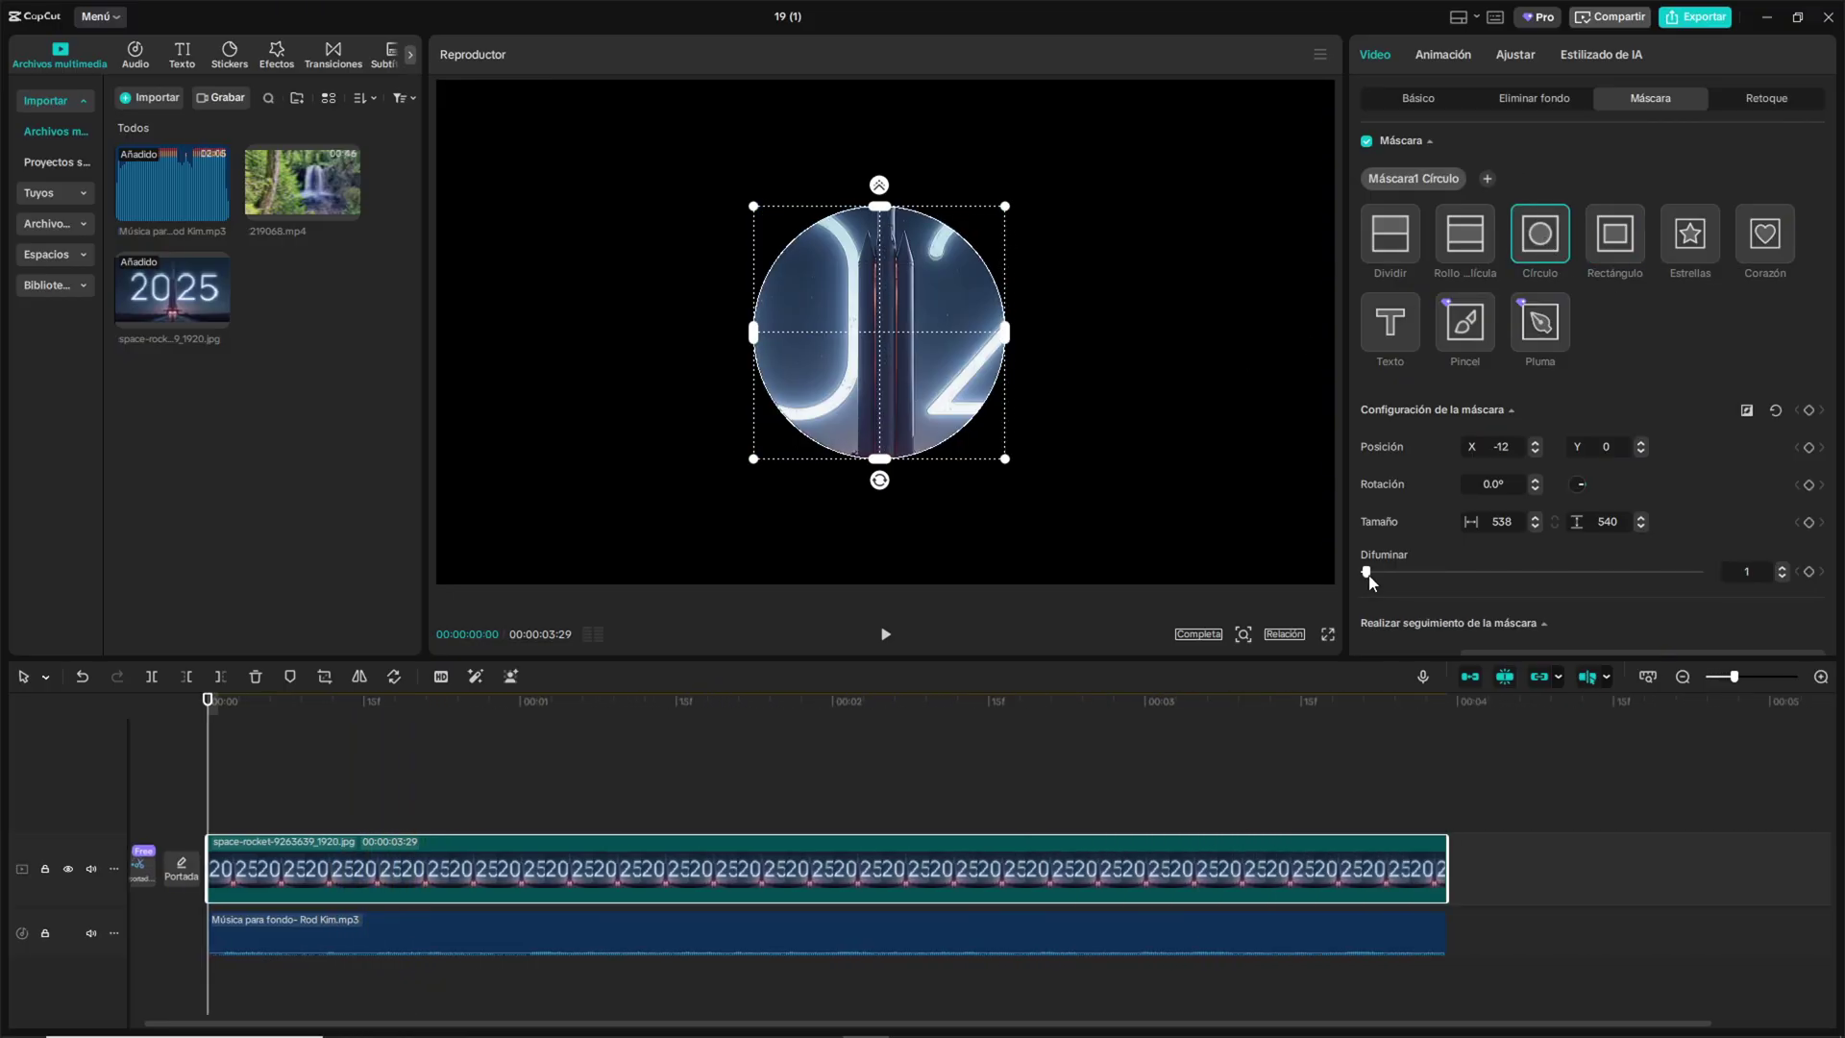
left_click_drag(1383, 574, 1423, 576)
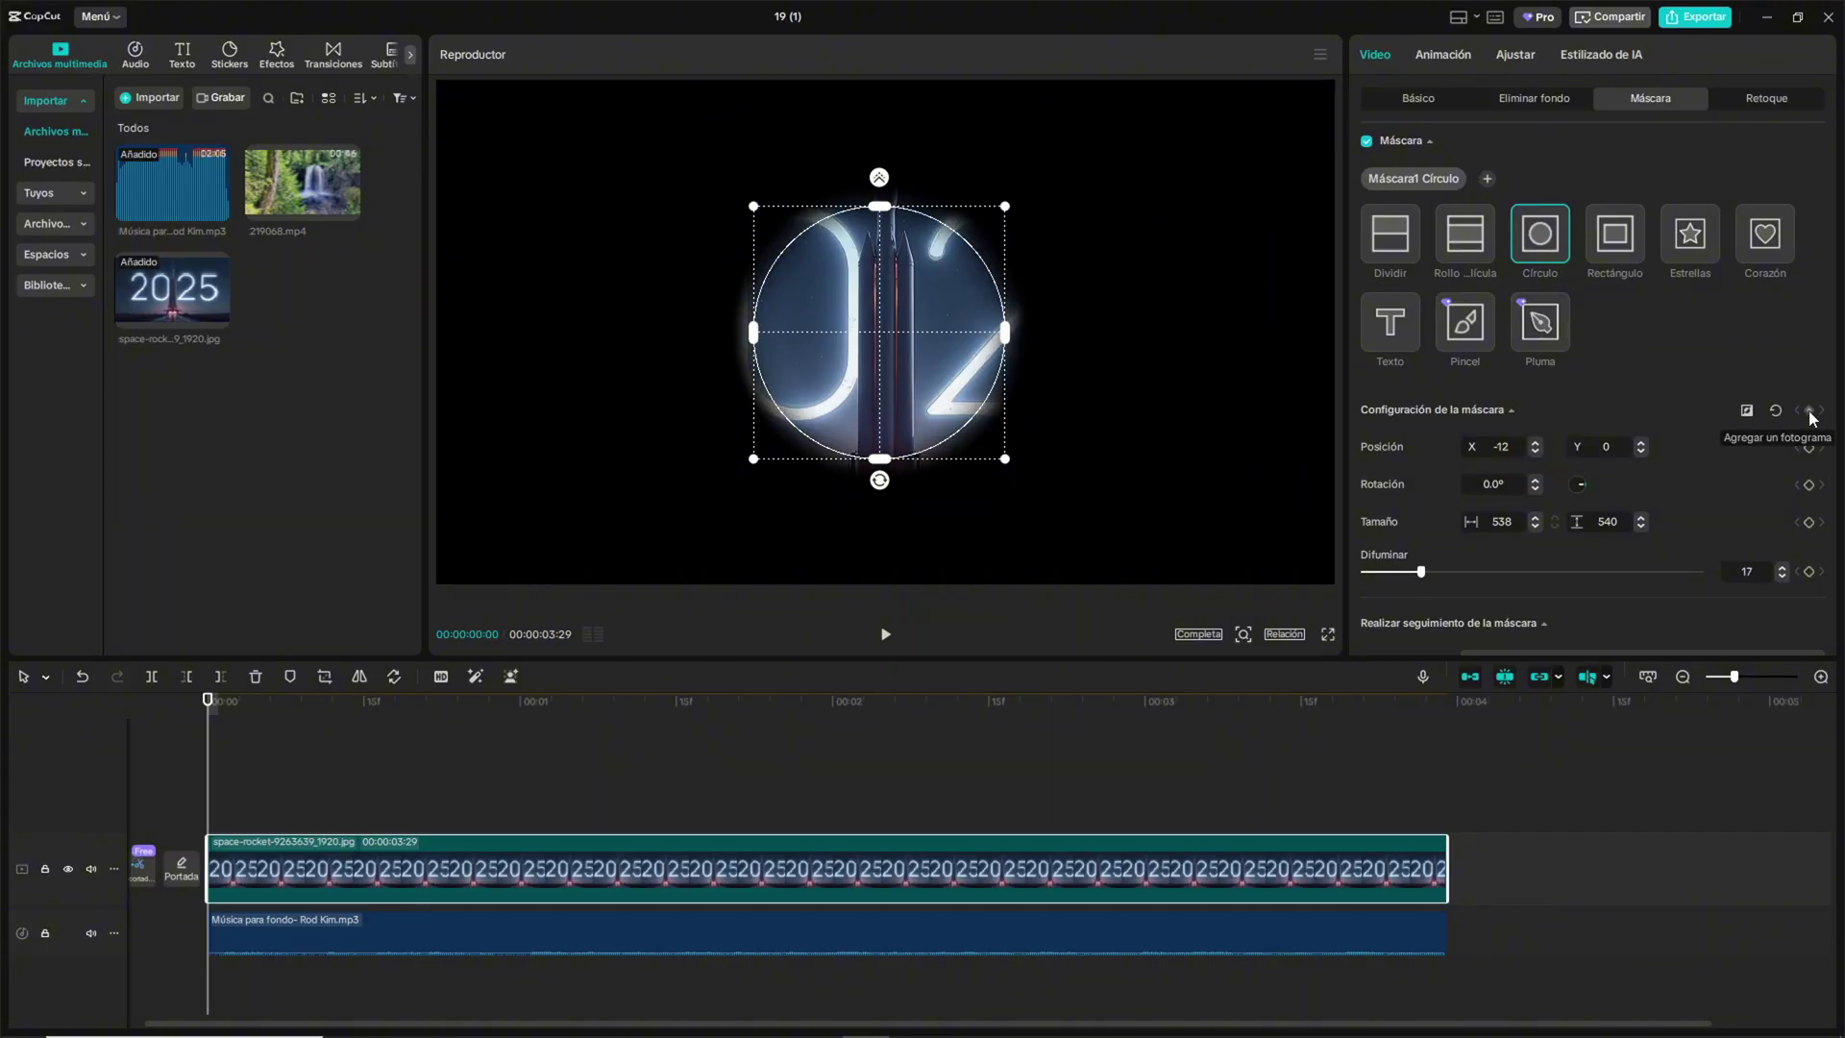
scroll(224, 704, "left", 1)
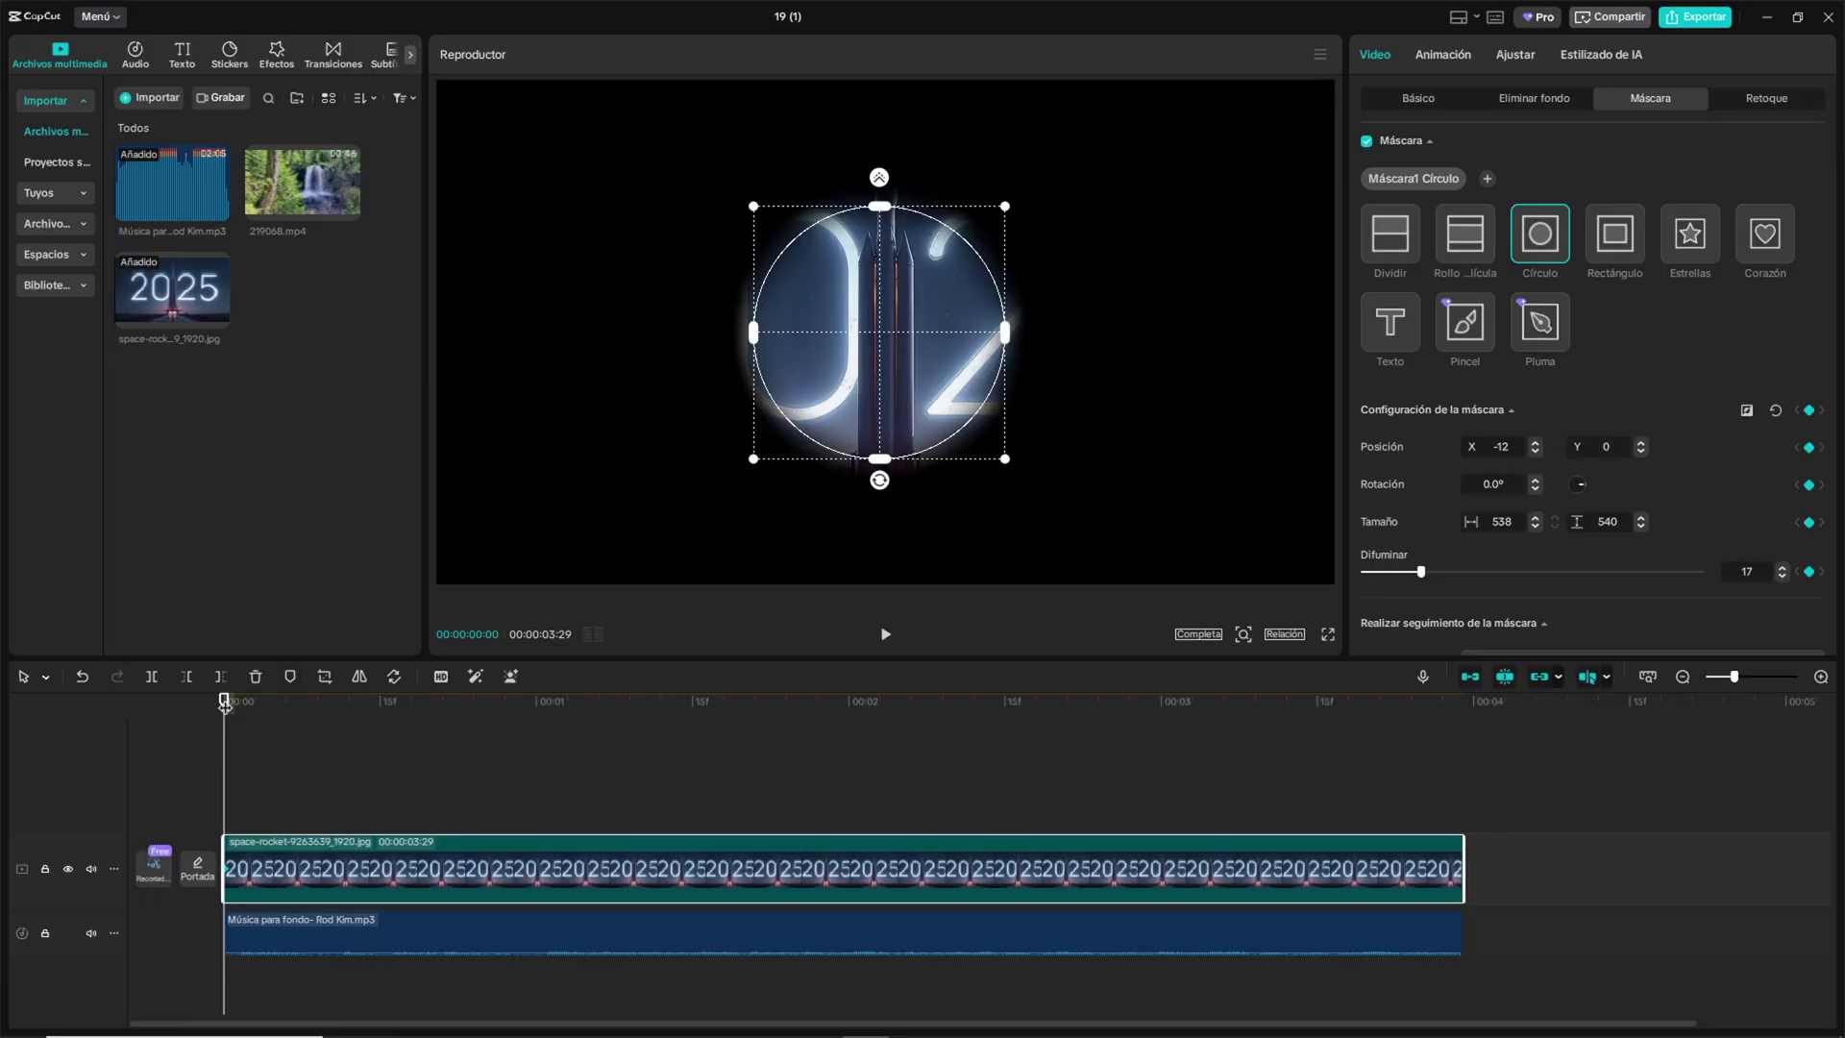
Keyframe the circle mask over the first digit at 00:00:00:09 (X -501, Y 156), and shortly after at X -250, Y -180
left_click_drag(224, 703, 317, 720)
left_click_drag(861, 387, 645, 284)
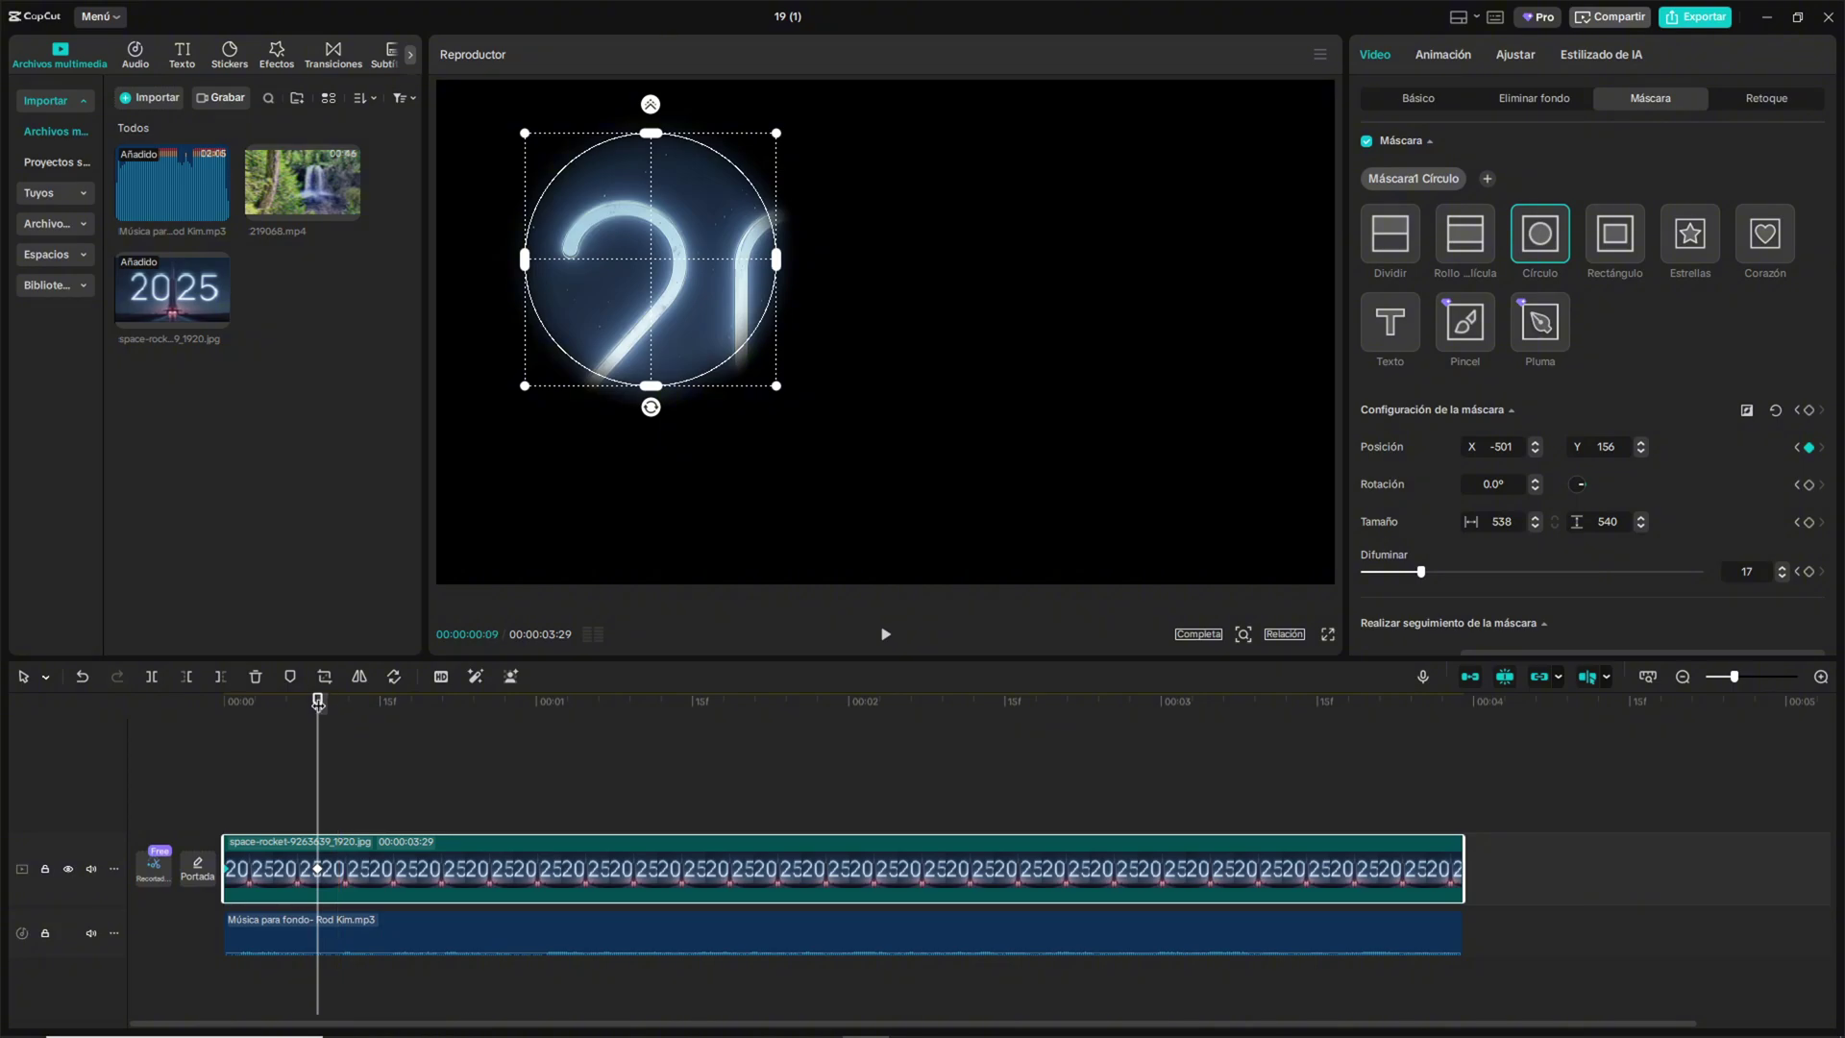
left_click_drag(317, 701, 391, 703)
left_click_drag(747, 269, 861, 417)
Keyframe further circle mask positions from 00:00:00:23 onward, moving it up past the rocket and over to the last digit at X 525, Y -197
left_click_drag(405, 696, 463, 701)
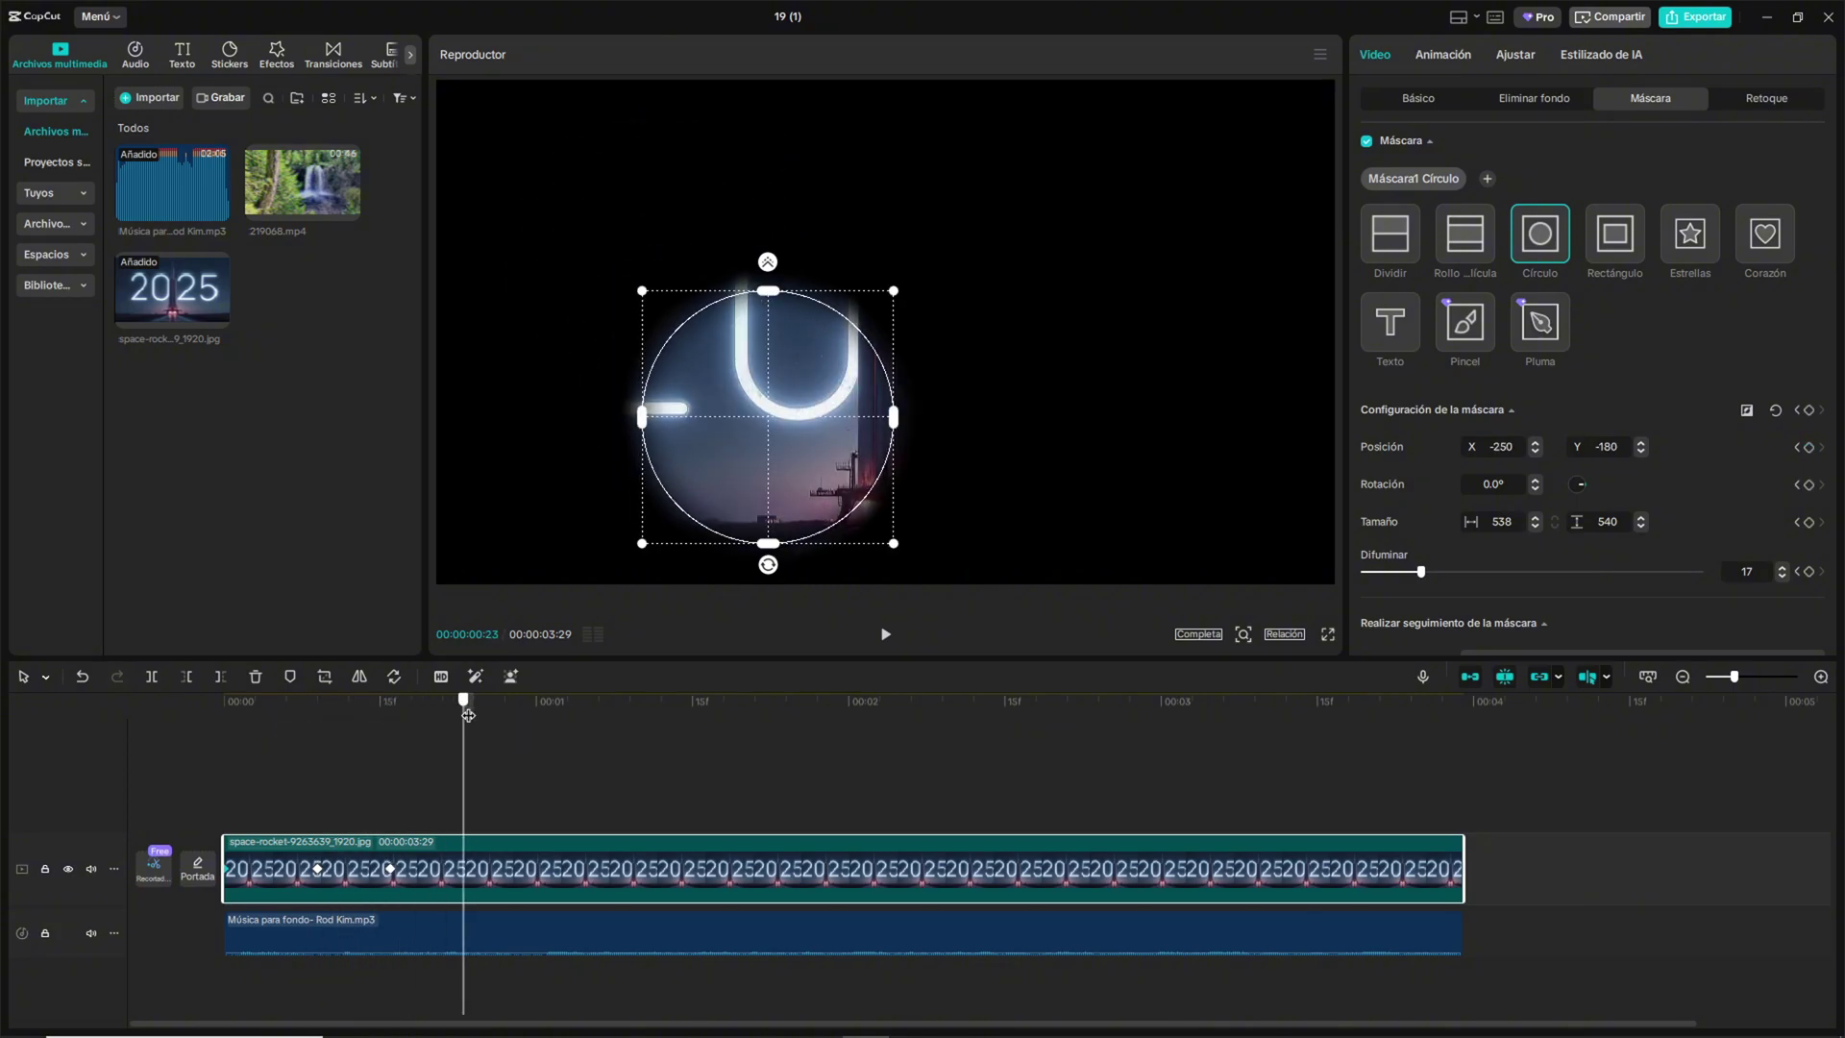
left_click_drag(949, 288, 943, 282)
left_click_drag(464, 700, 536, 701)
left_click_drag(922, 321, 1143, 530)
left_click(628, 701)
Keyframe the circle mask at 00:00:01:18 (X 193, Y -318) and at 00:00:01:27 (X -264, Y -383)
left_click_drag(649, 713, 724, 718)
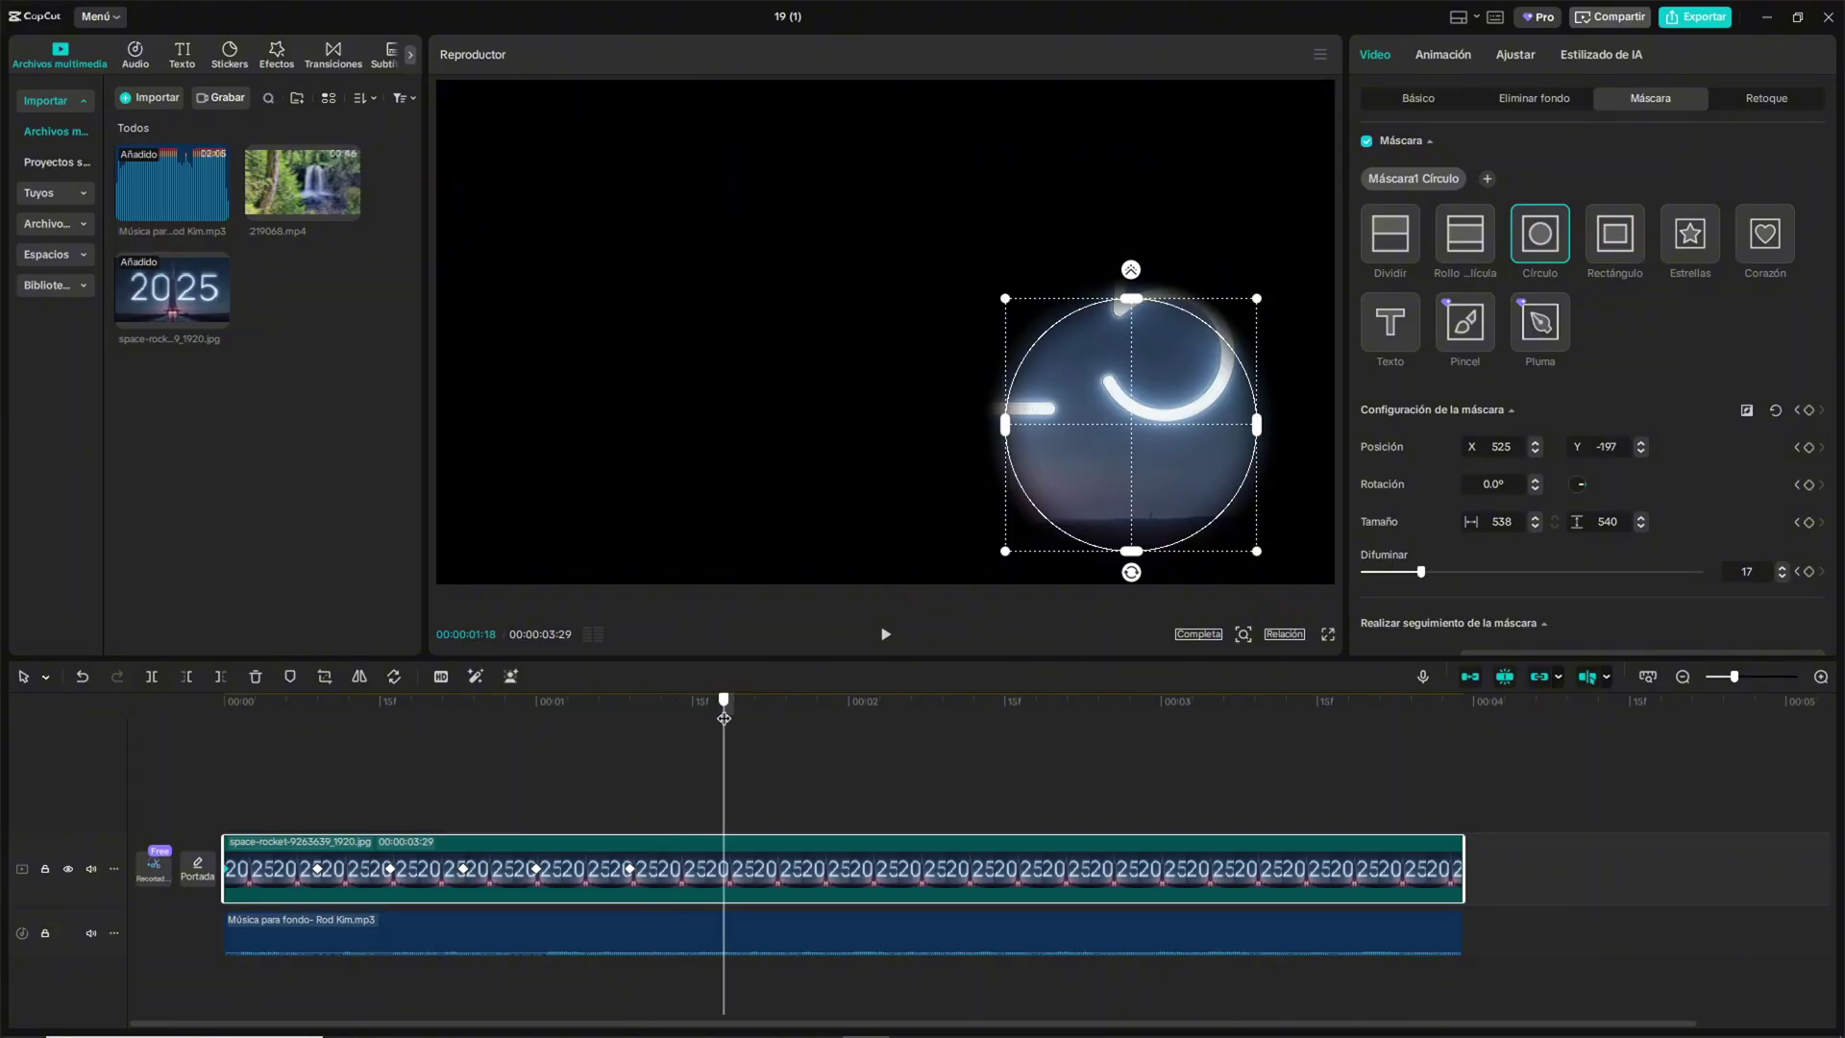
left_click_drag(1068, 493, 912, 550)
left_click_drag(725, 709, 817, 711)
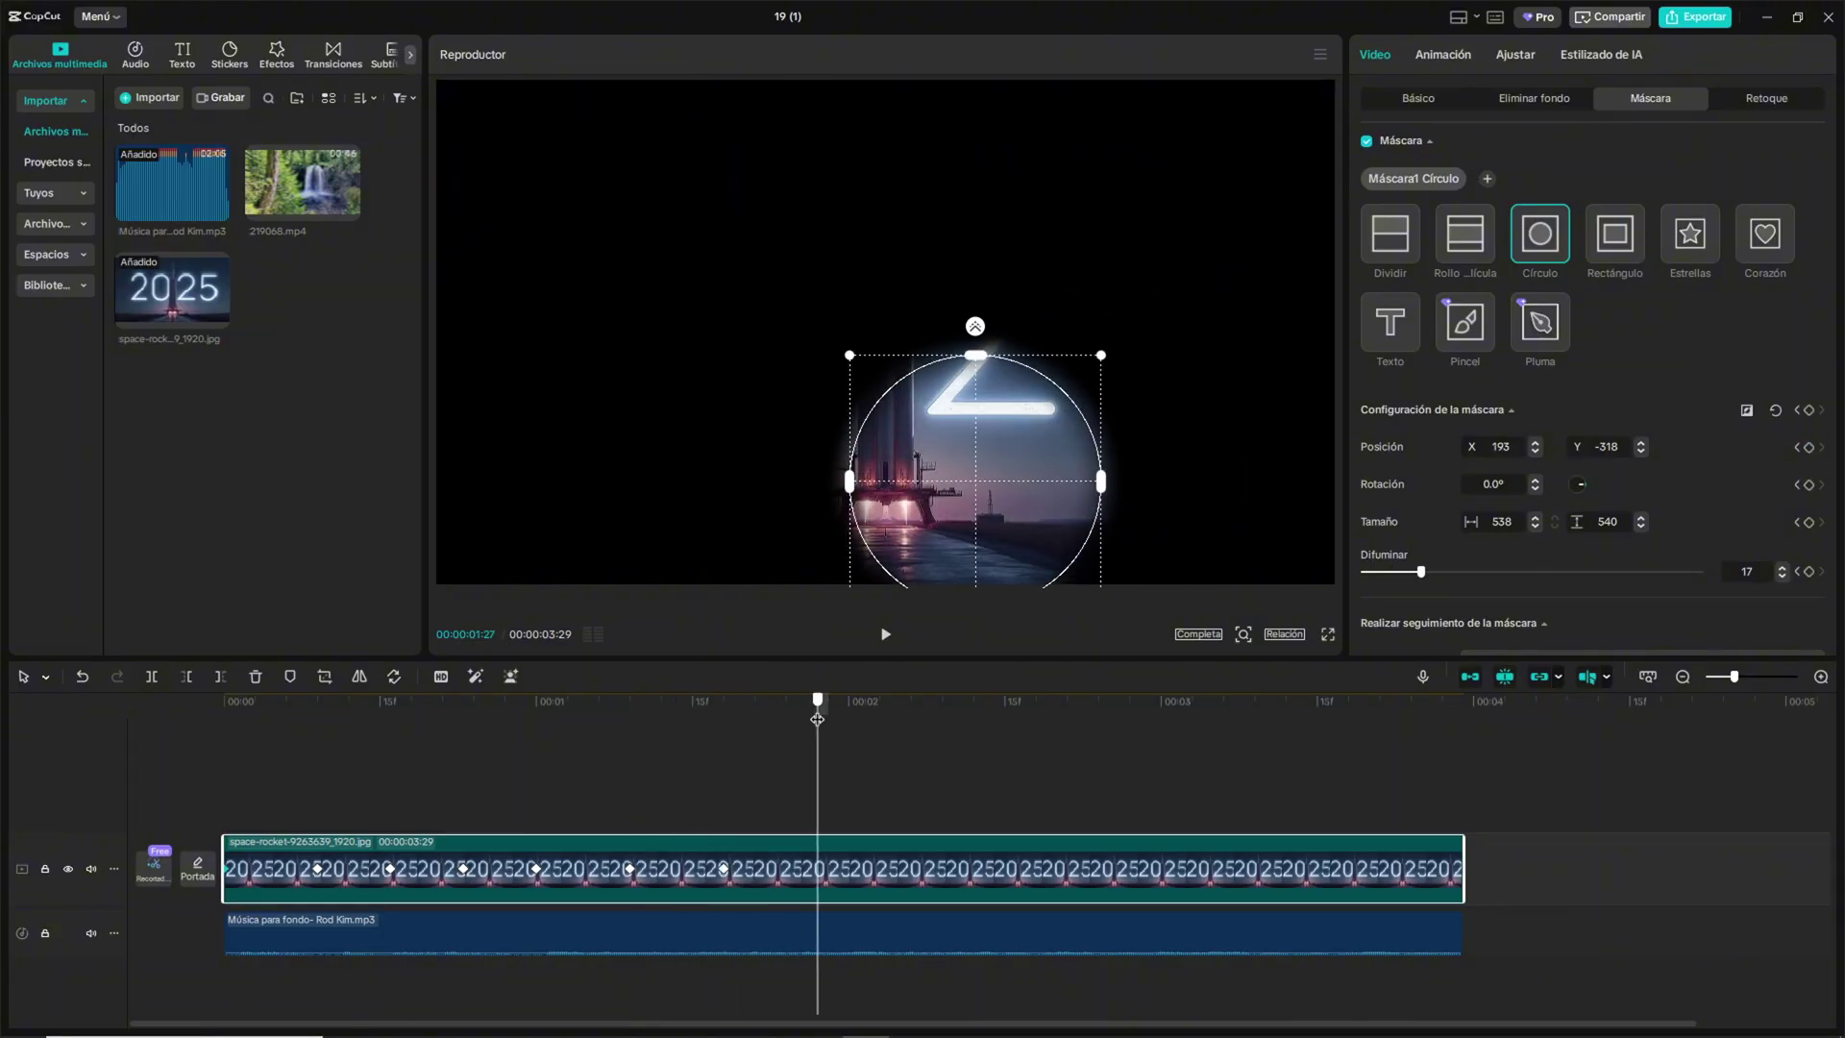
left_click_drag(924, 531, 710, 563)
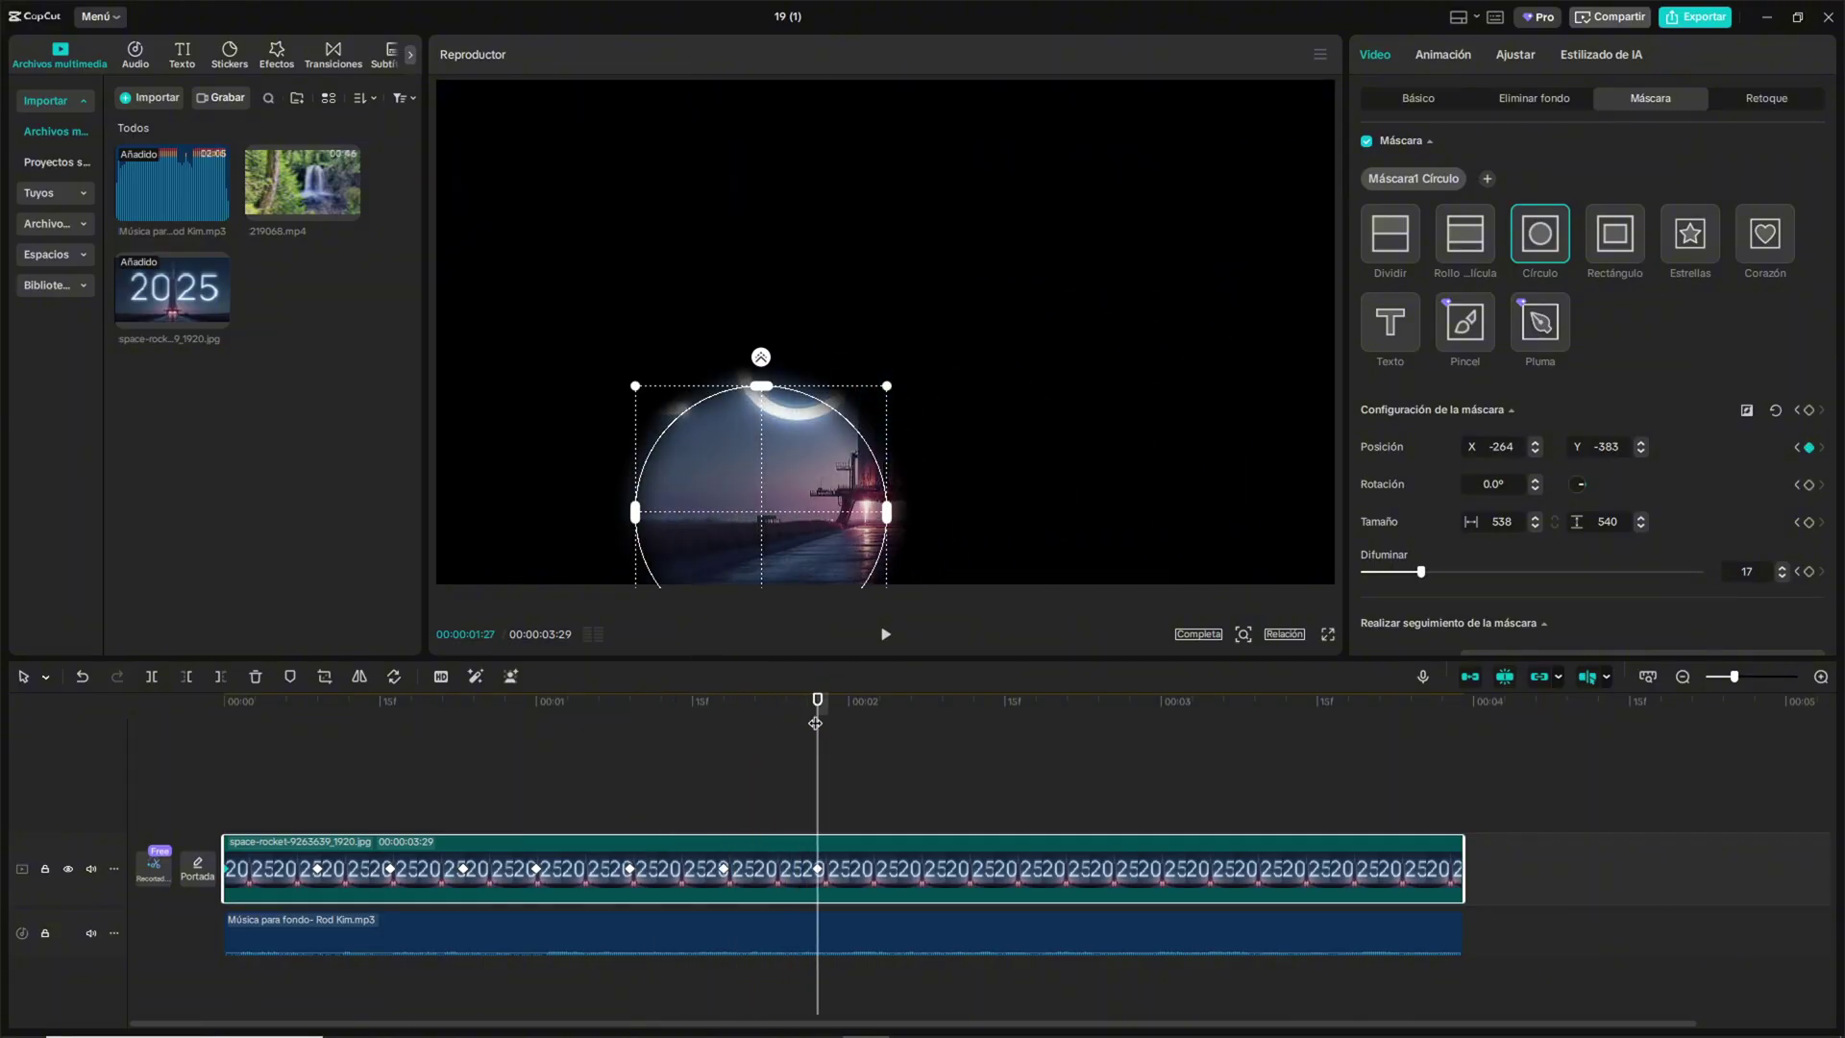
Continue the mask's position and size keyframes from 00:00:02:07 to 00:00:03:21 (X -172, Y 301, size 1729), and cover the whole frame at 00:00:03:29
left_click_drag(817, 716, 924, 720)
left_click_drag(842, 570, 625, 264)
left_click_drag(921, 701, 1279, 716)
left_click_drag(896, 252, 1209, 581)
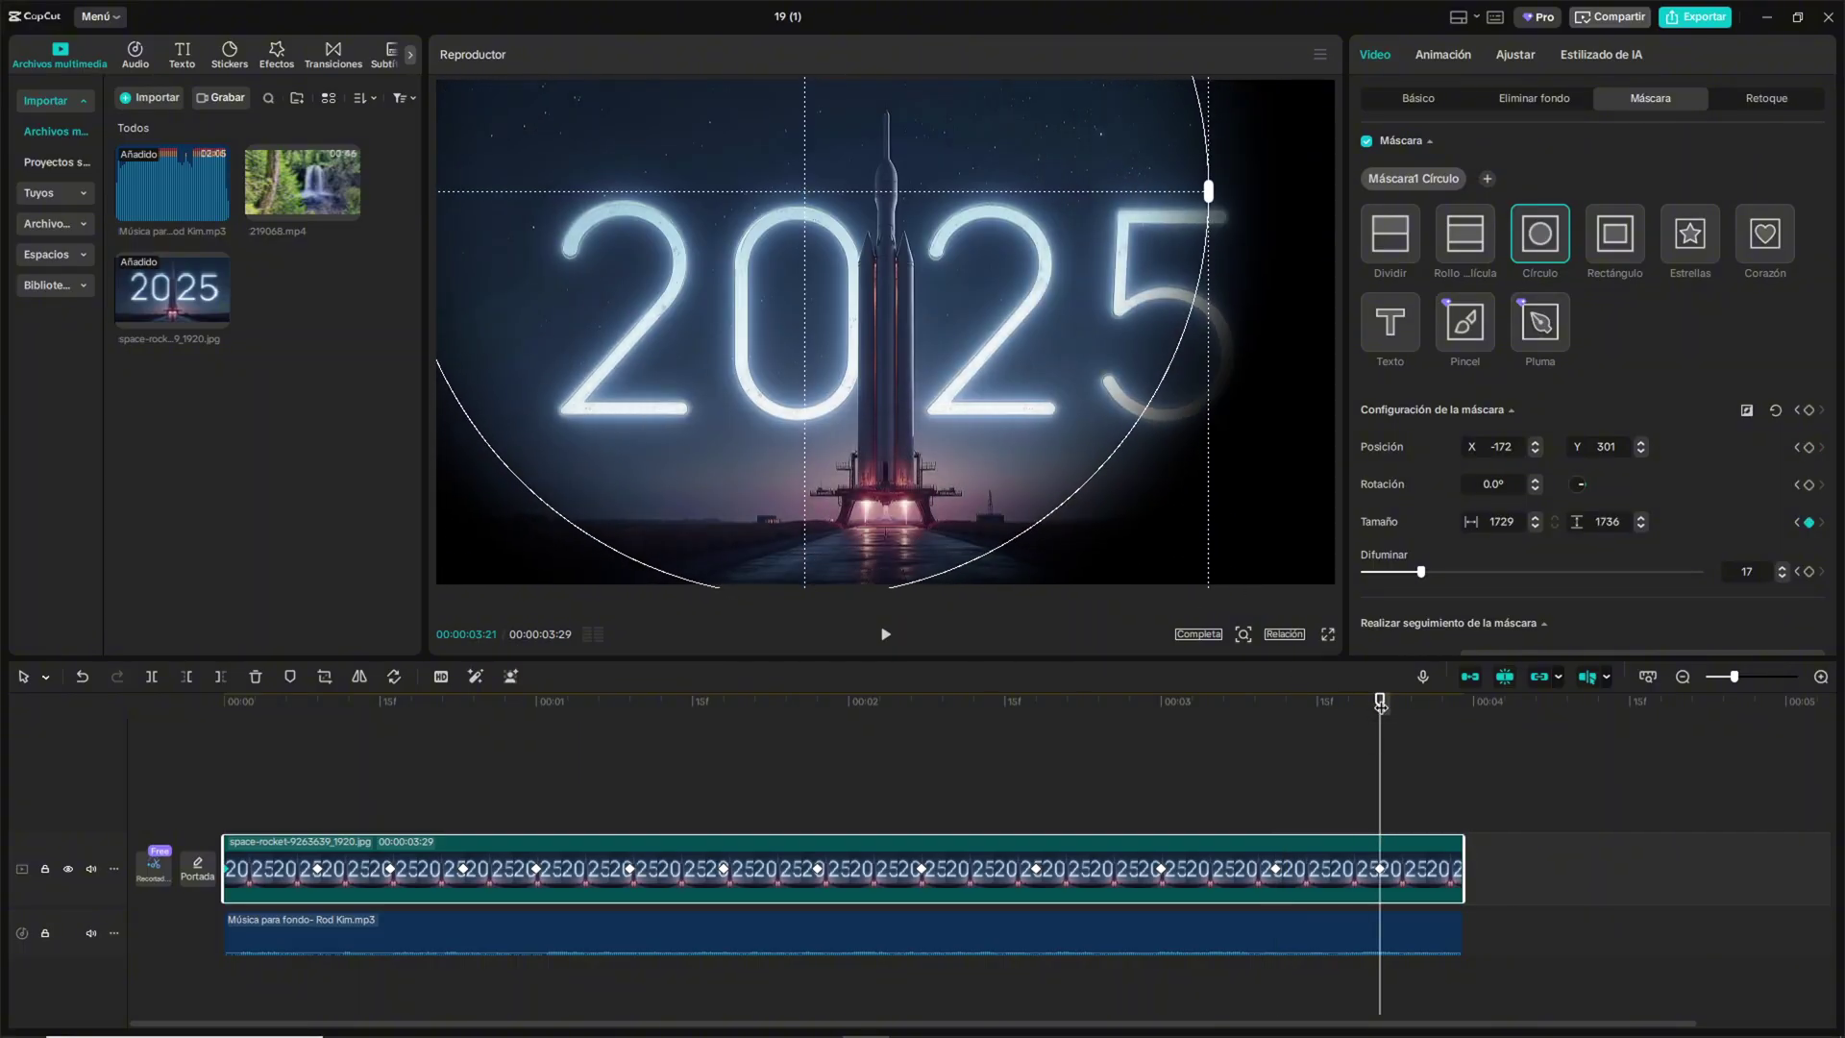
left_click_drag(1379, 704, 1462, 701)
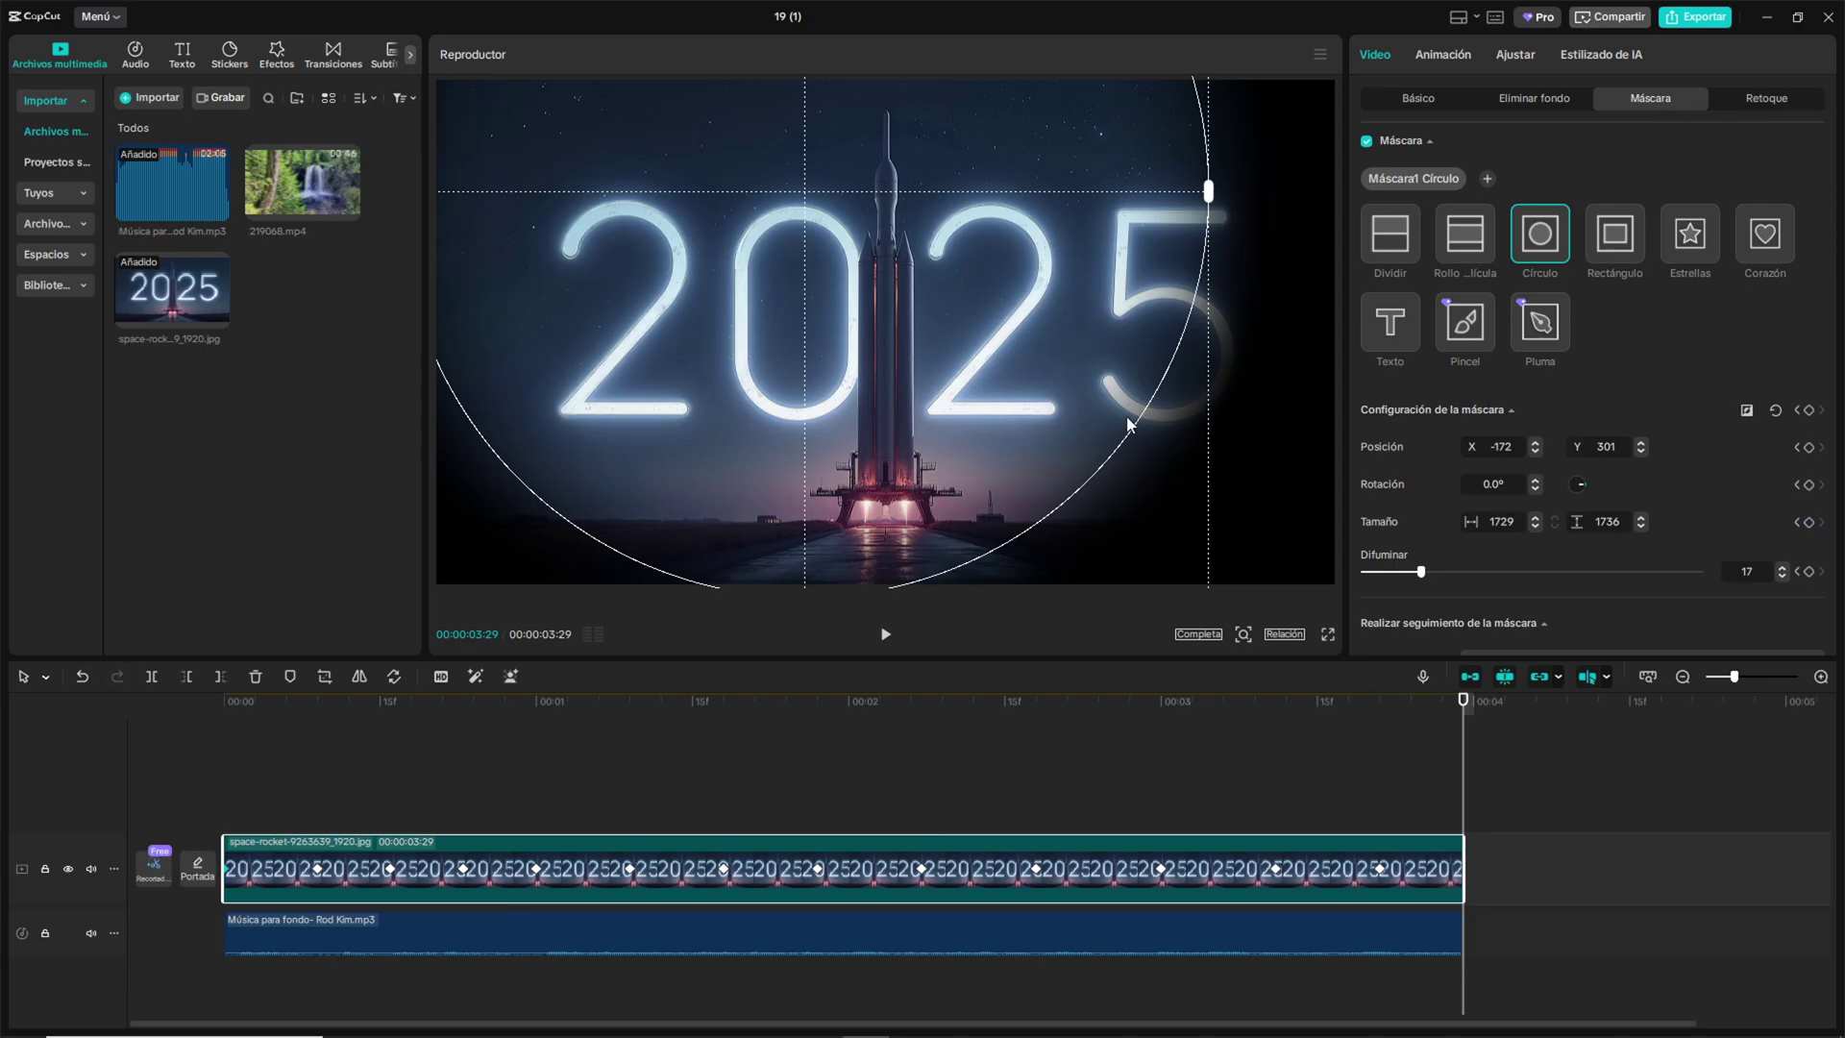
Review the flashlight mask animation from the start in full screen, replay it, and return to the editor
key("Home")
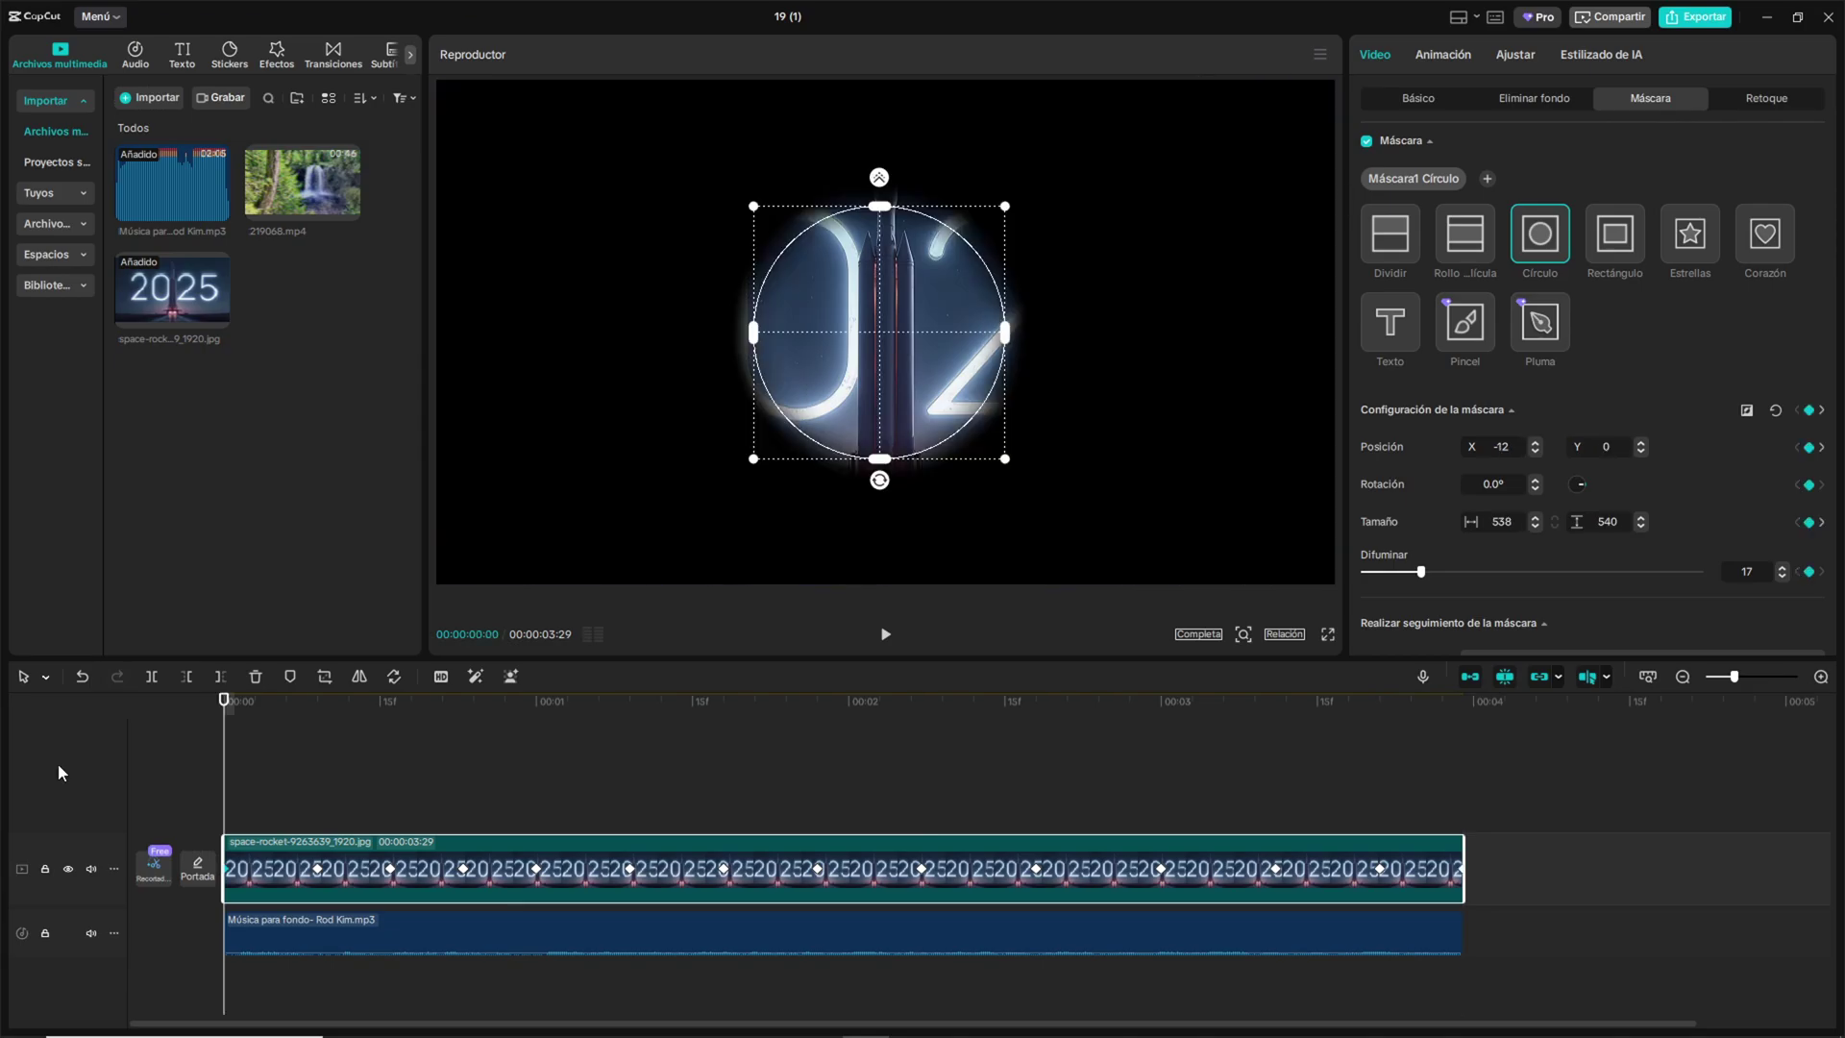
key("ctrl+shift+f")
left_click(667, 952)
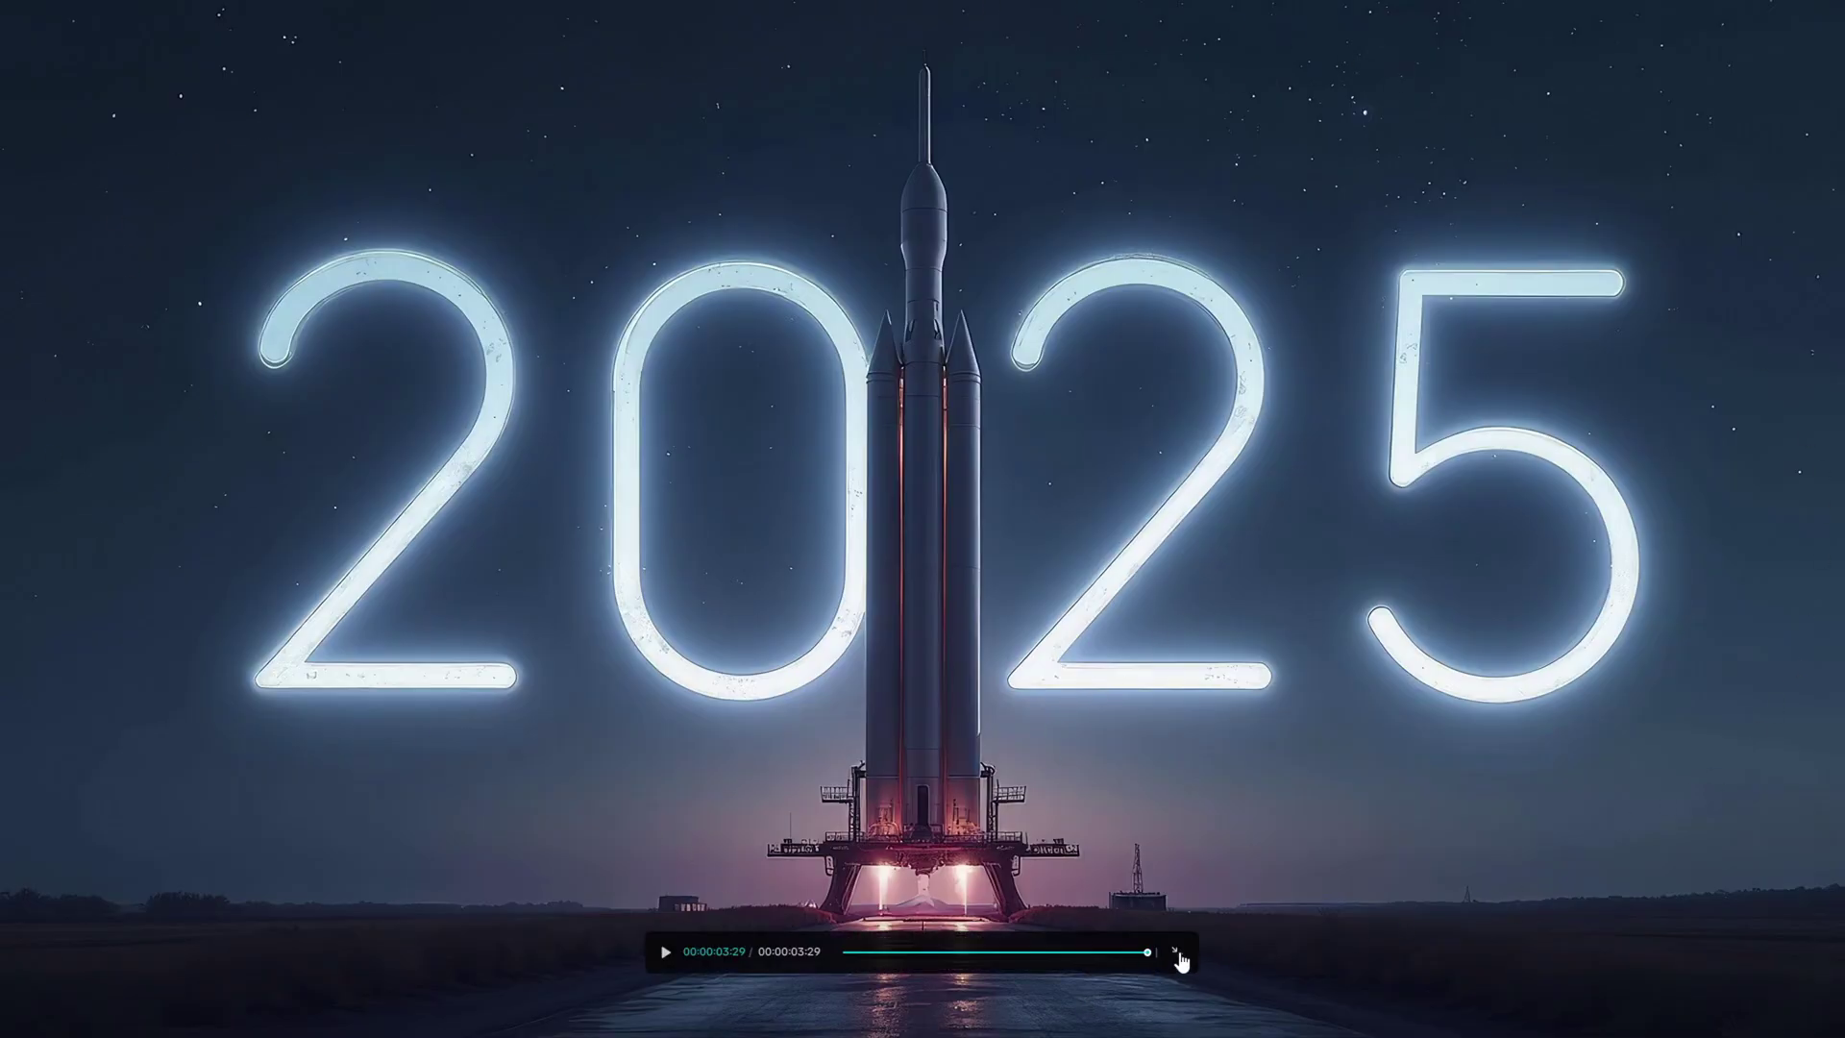
left_click_drag(907, 952, 832, 955)
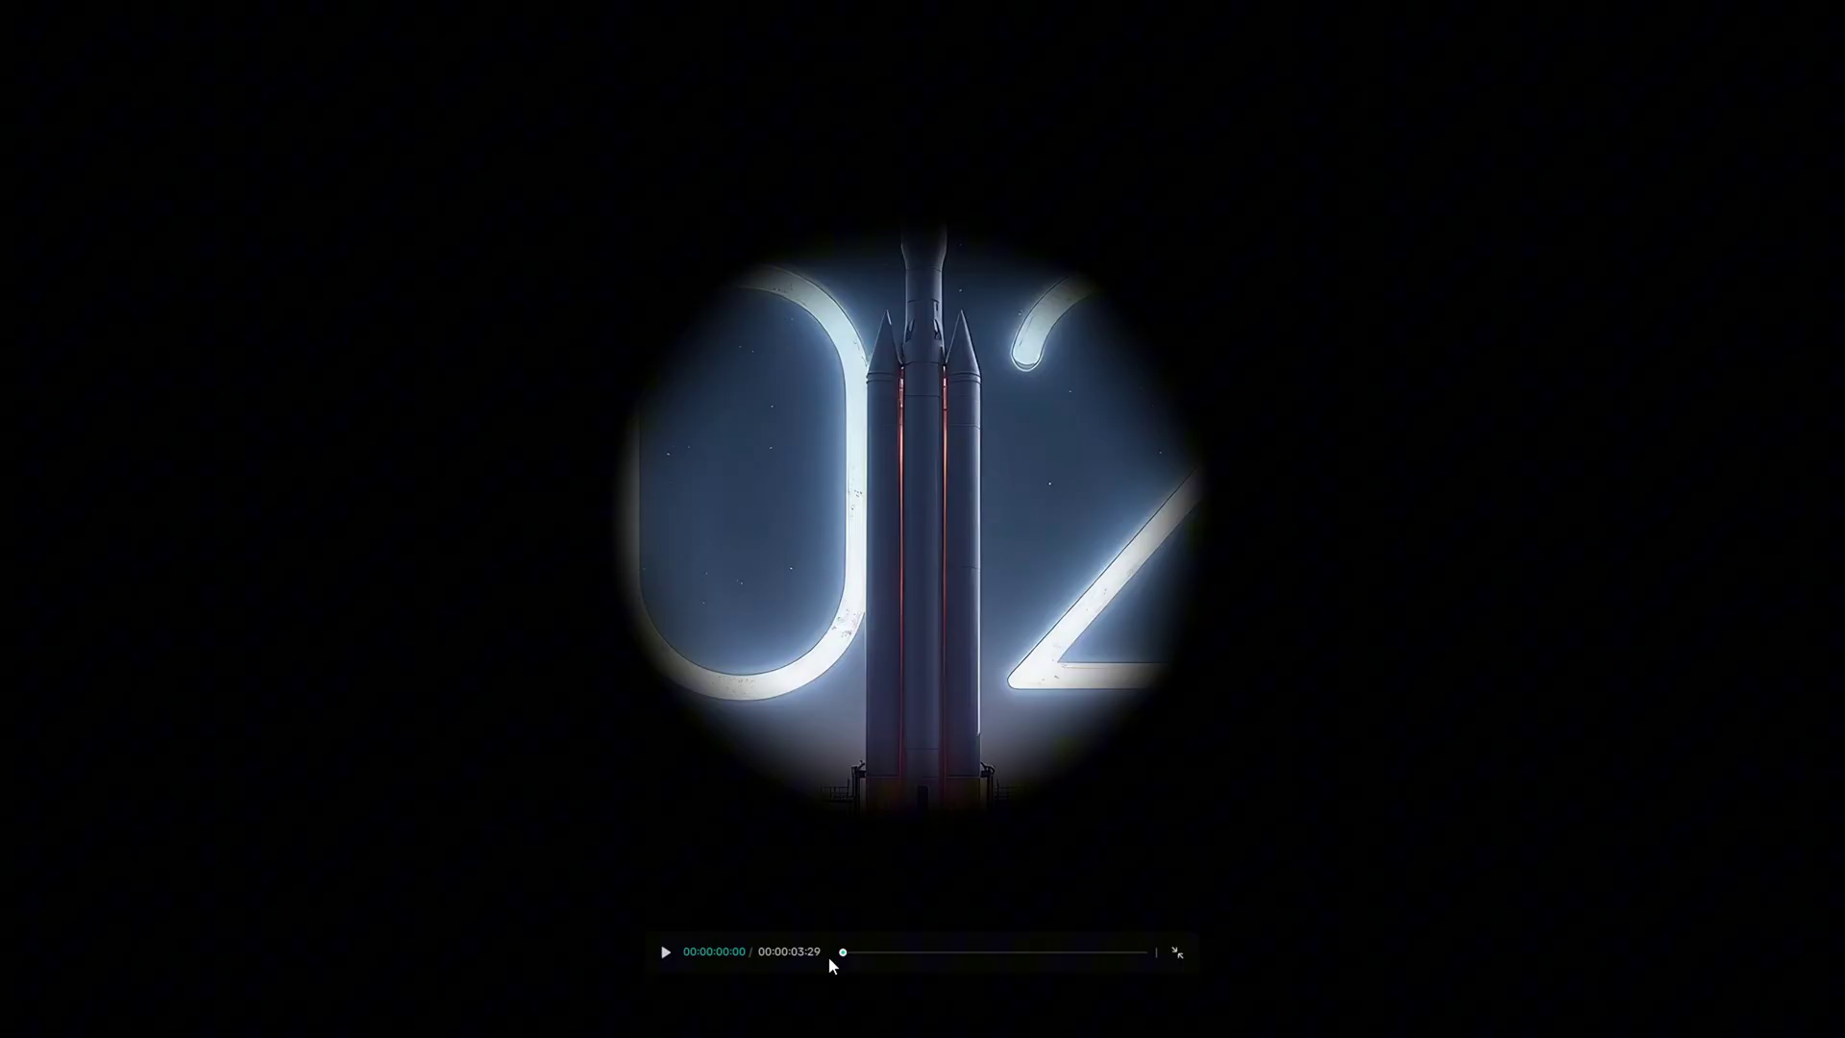
left_click(676, 958)
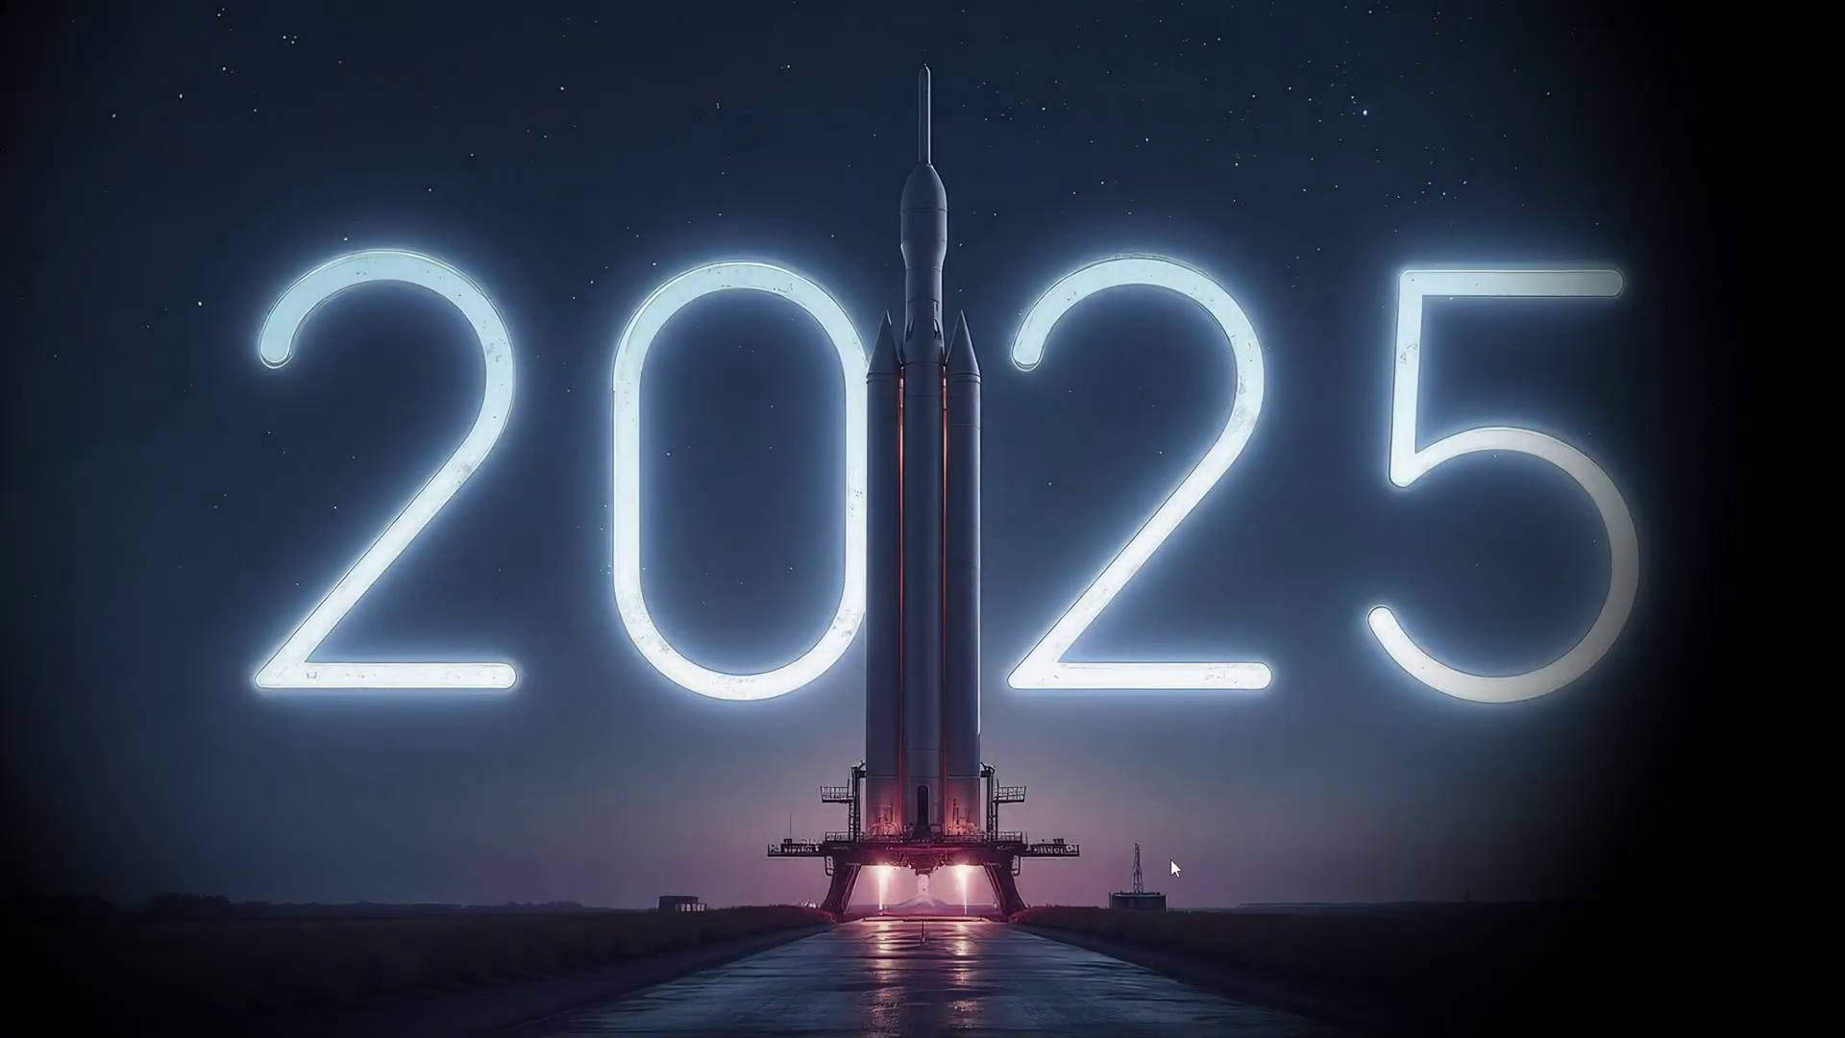
left_click(1190, 969)
At the 00:00:02:07 keyframe, shrink the circle mask to about 396 by 398, and check the motion up to 00:00:02:14
left_click(925, 875)
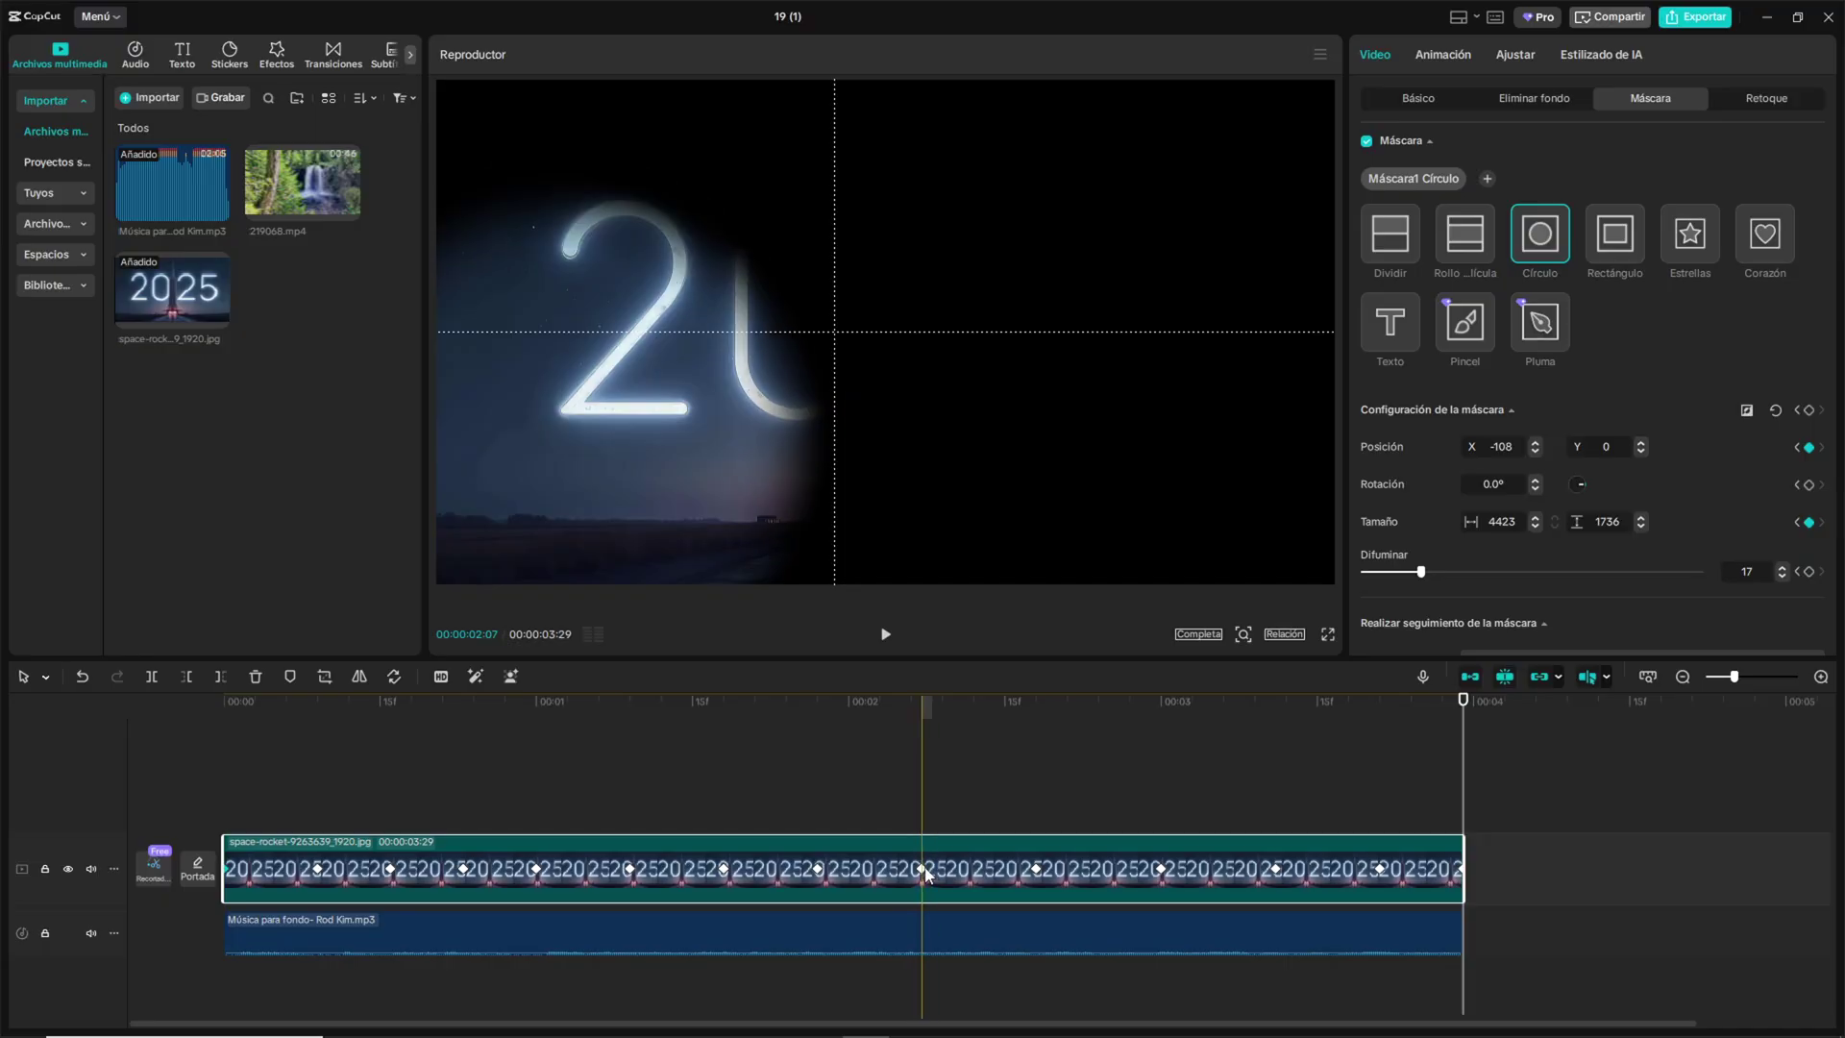
left_click(925, 874)
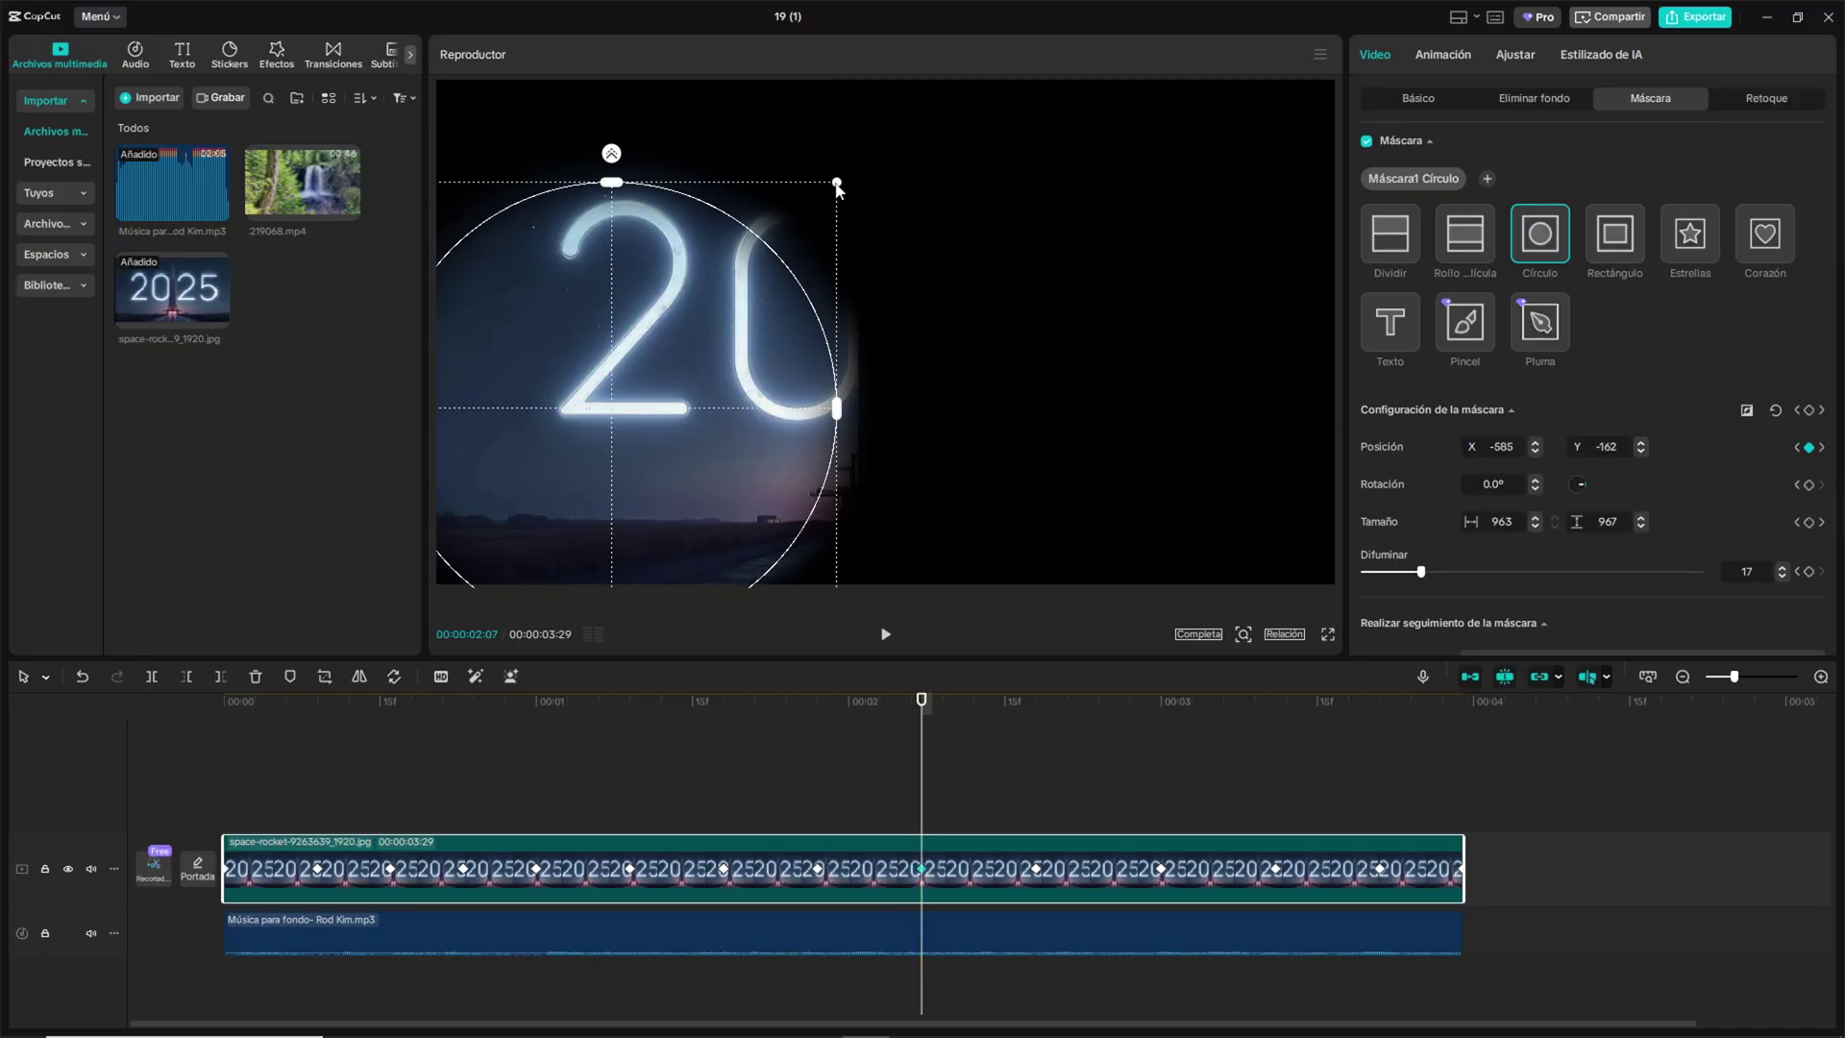
left_click_drag(837, 185, 709, 320)
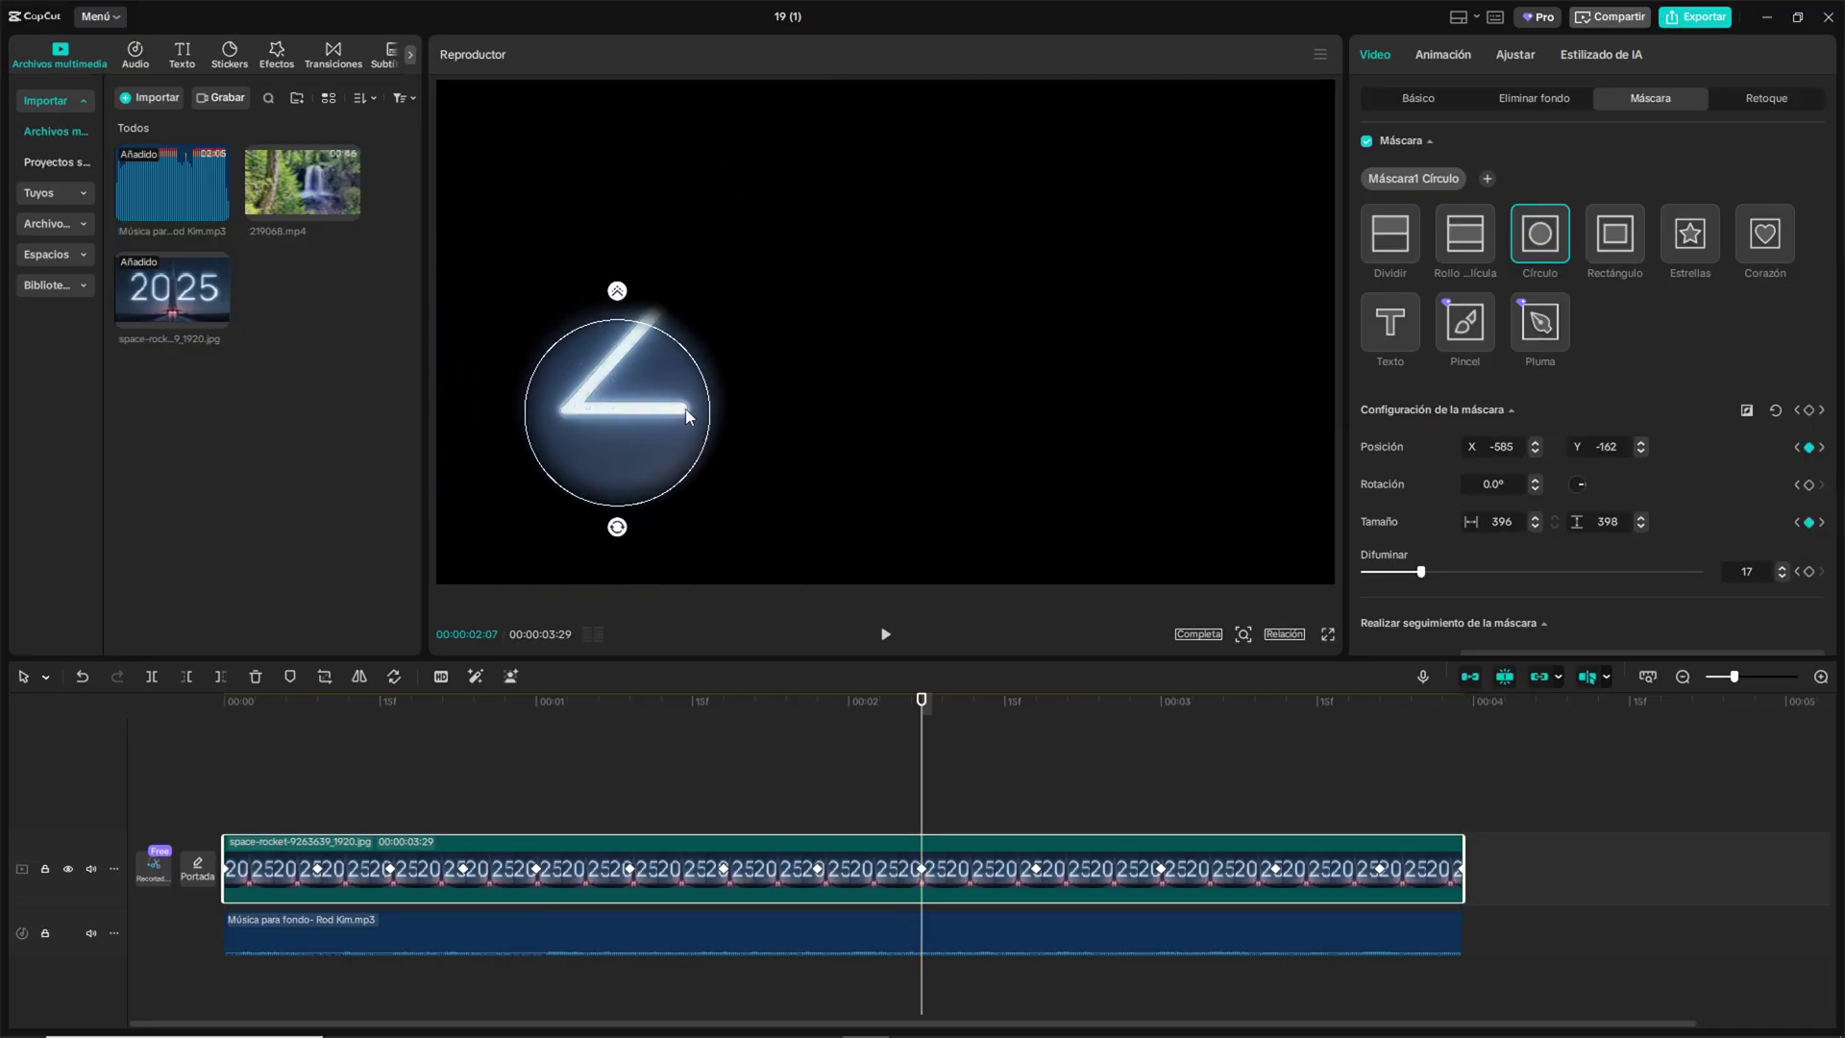
left_click_drag(924, 711, 994, 717)
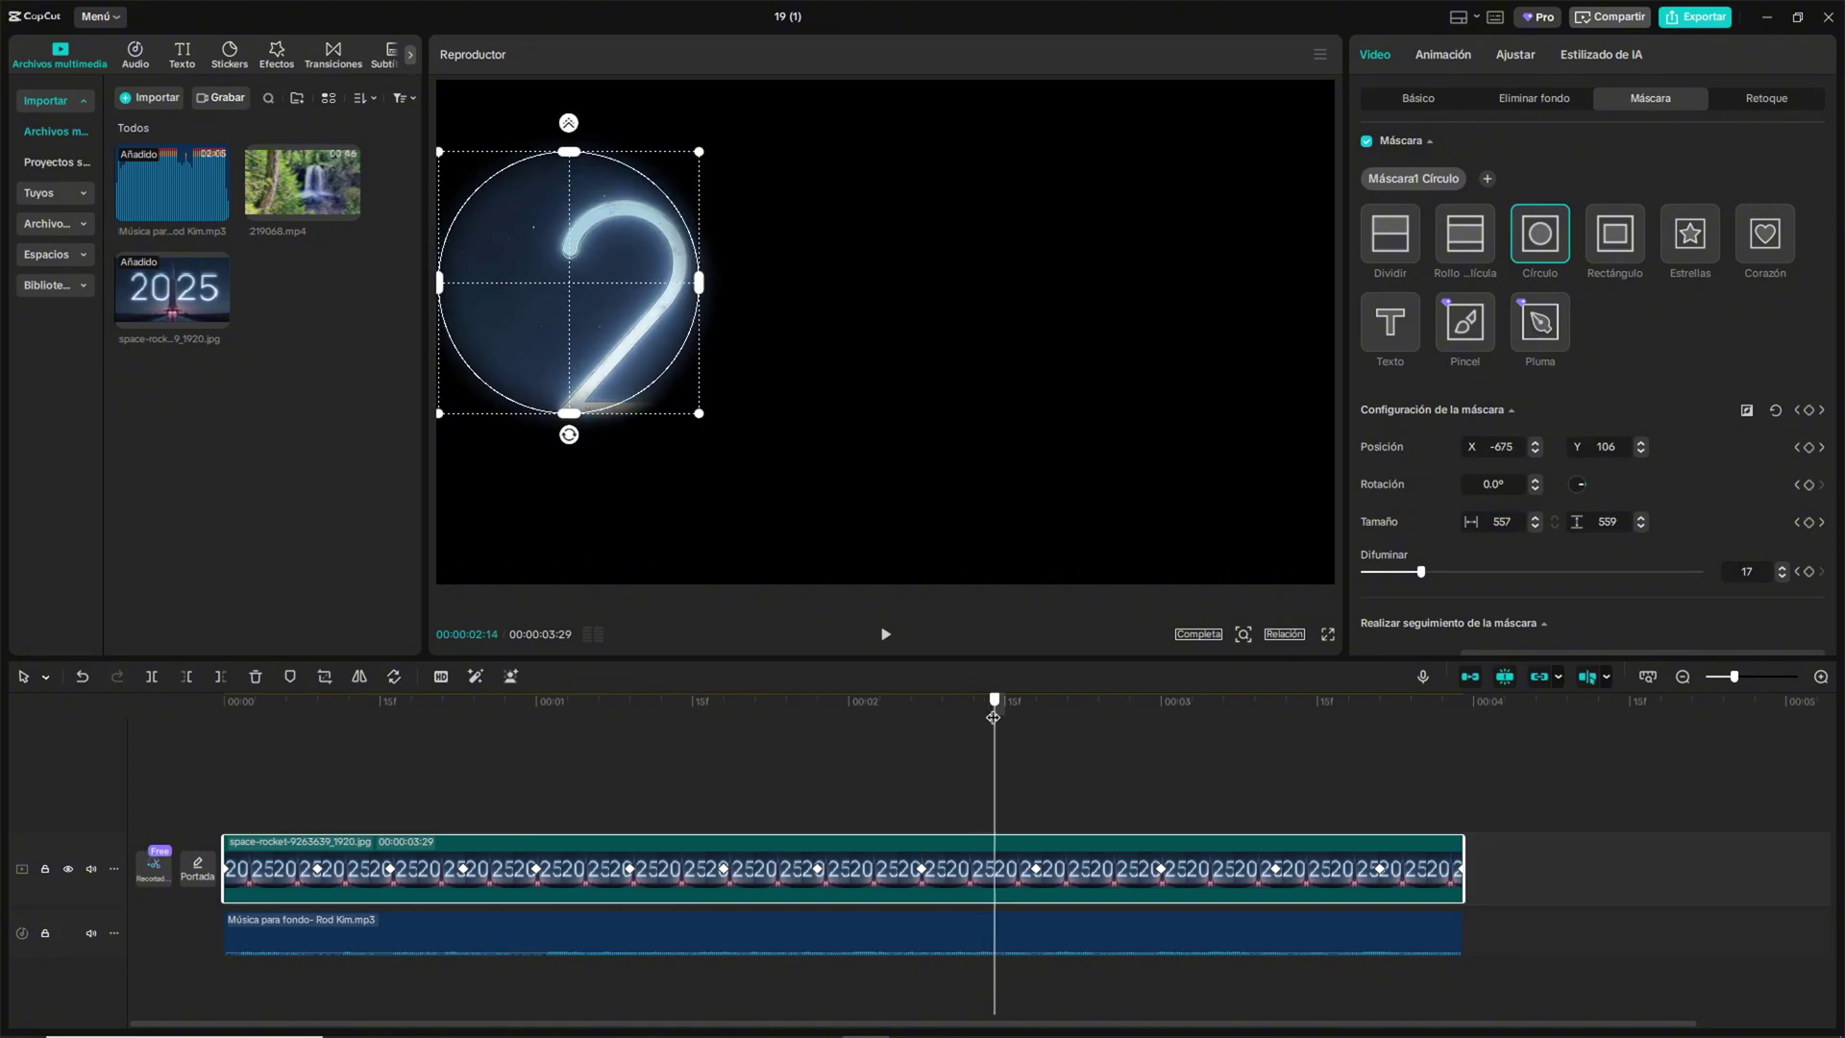
Try star, heart and filmstrip masks on the rocket image and undo the mask changes
left_click(1687, 241)
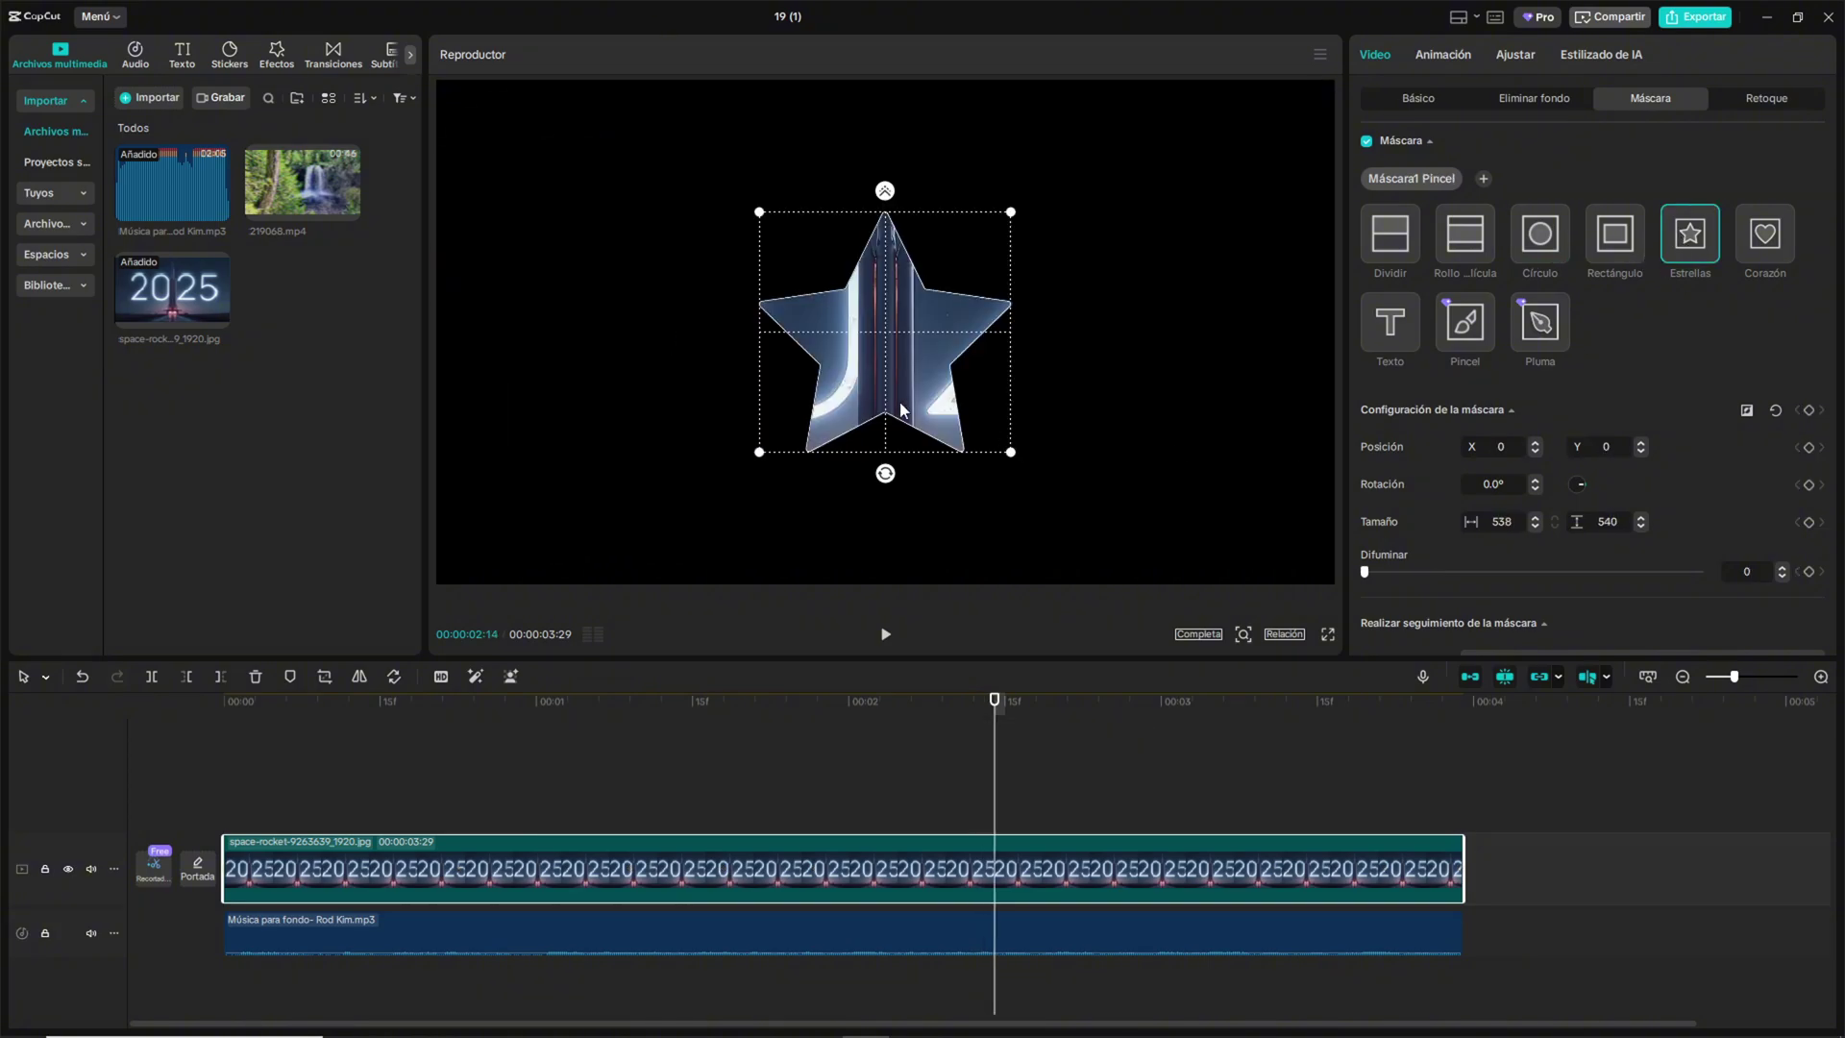
left_click_drag(901, 408, 759, 284)
left_click(1764, 235)
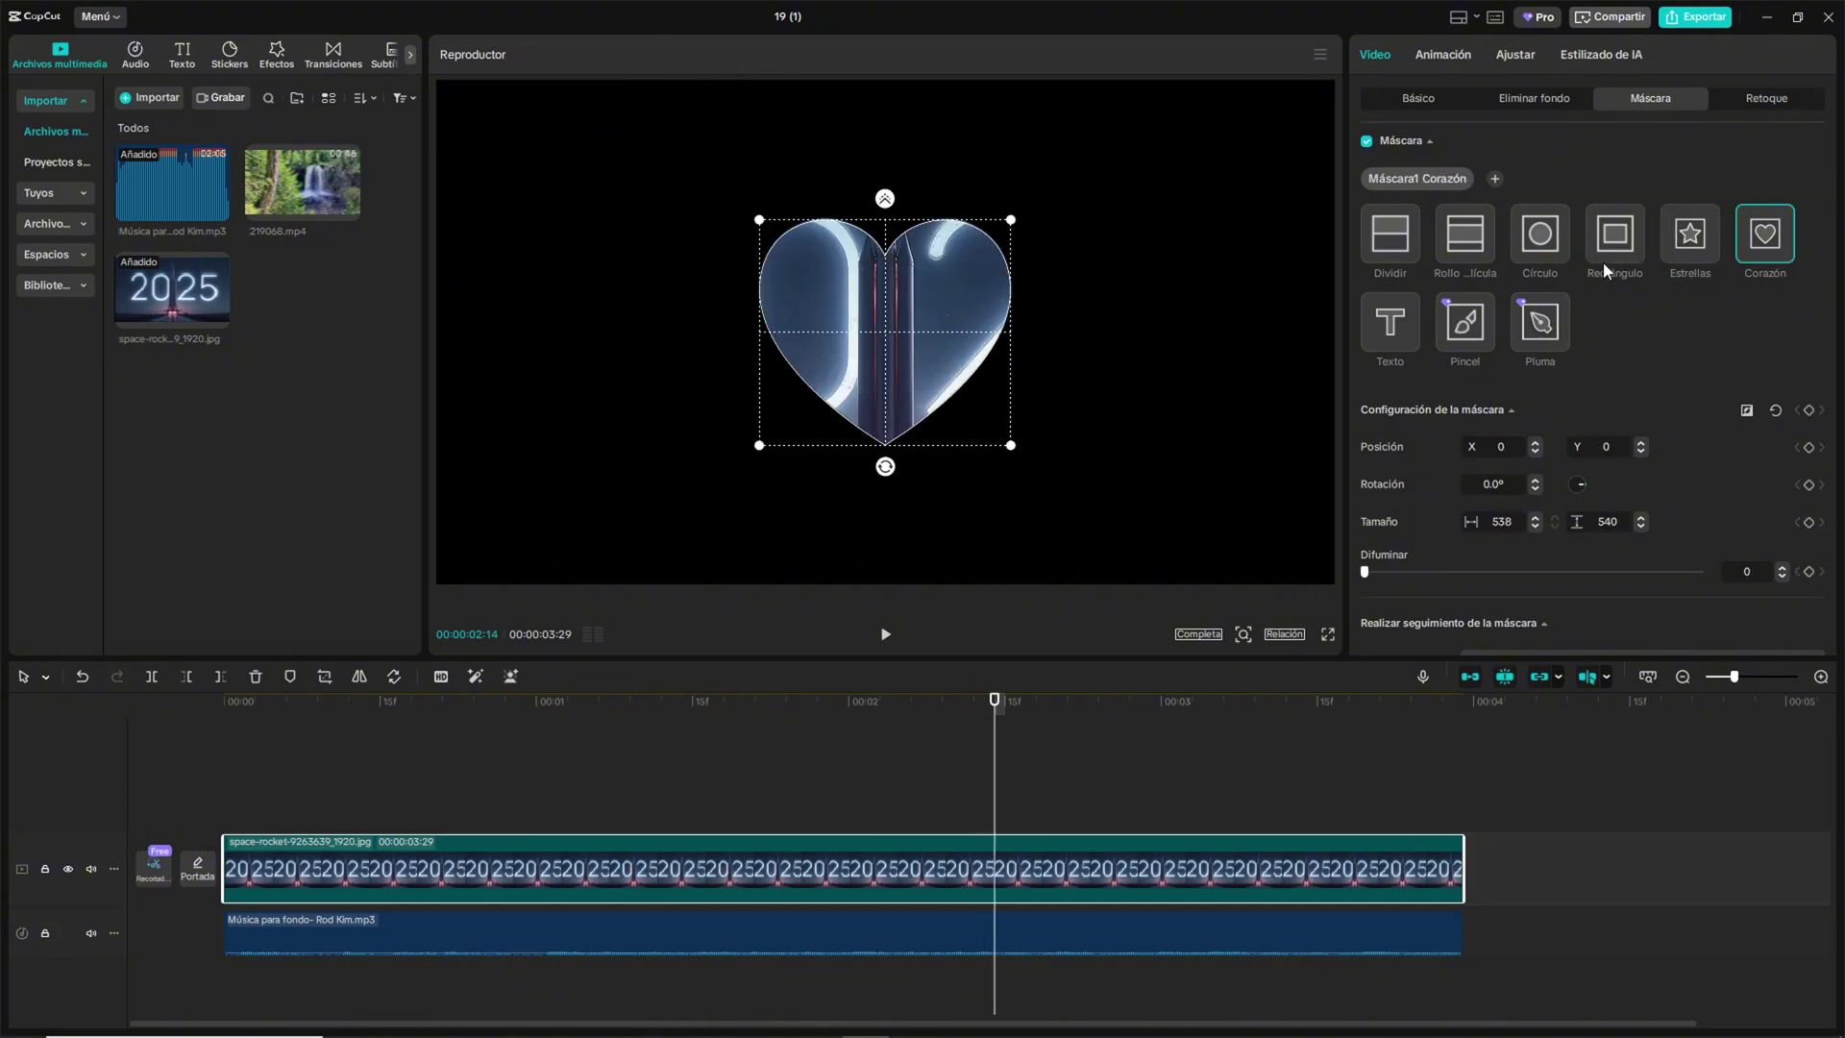
left_click(1547, 246)
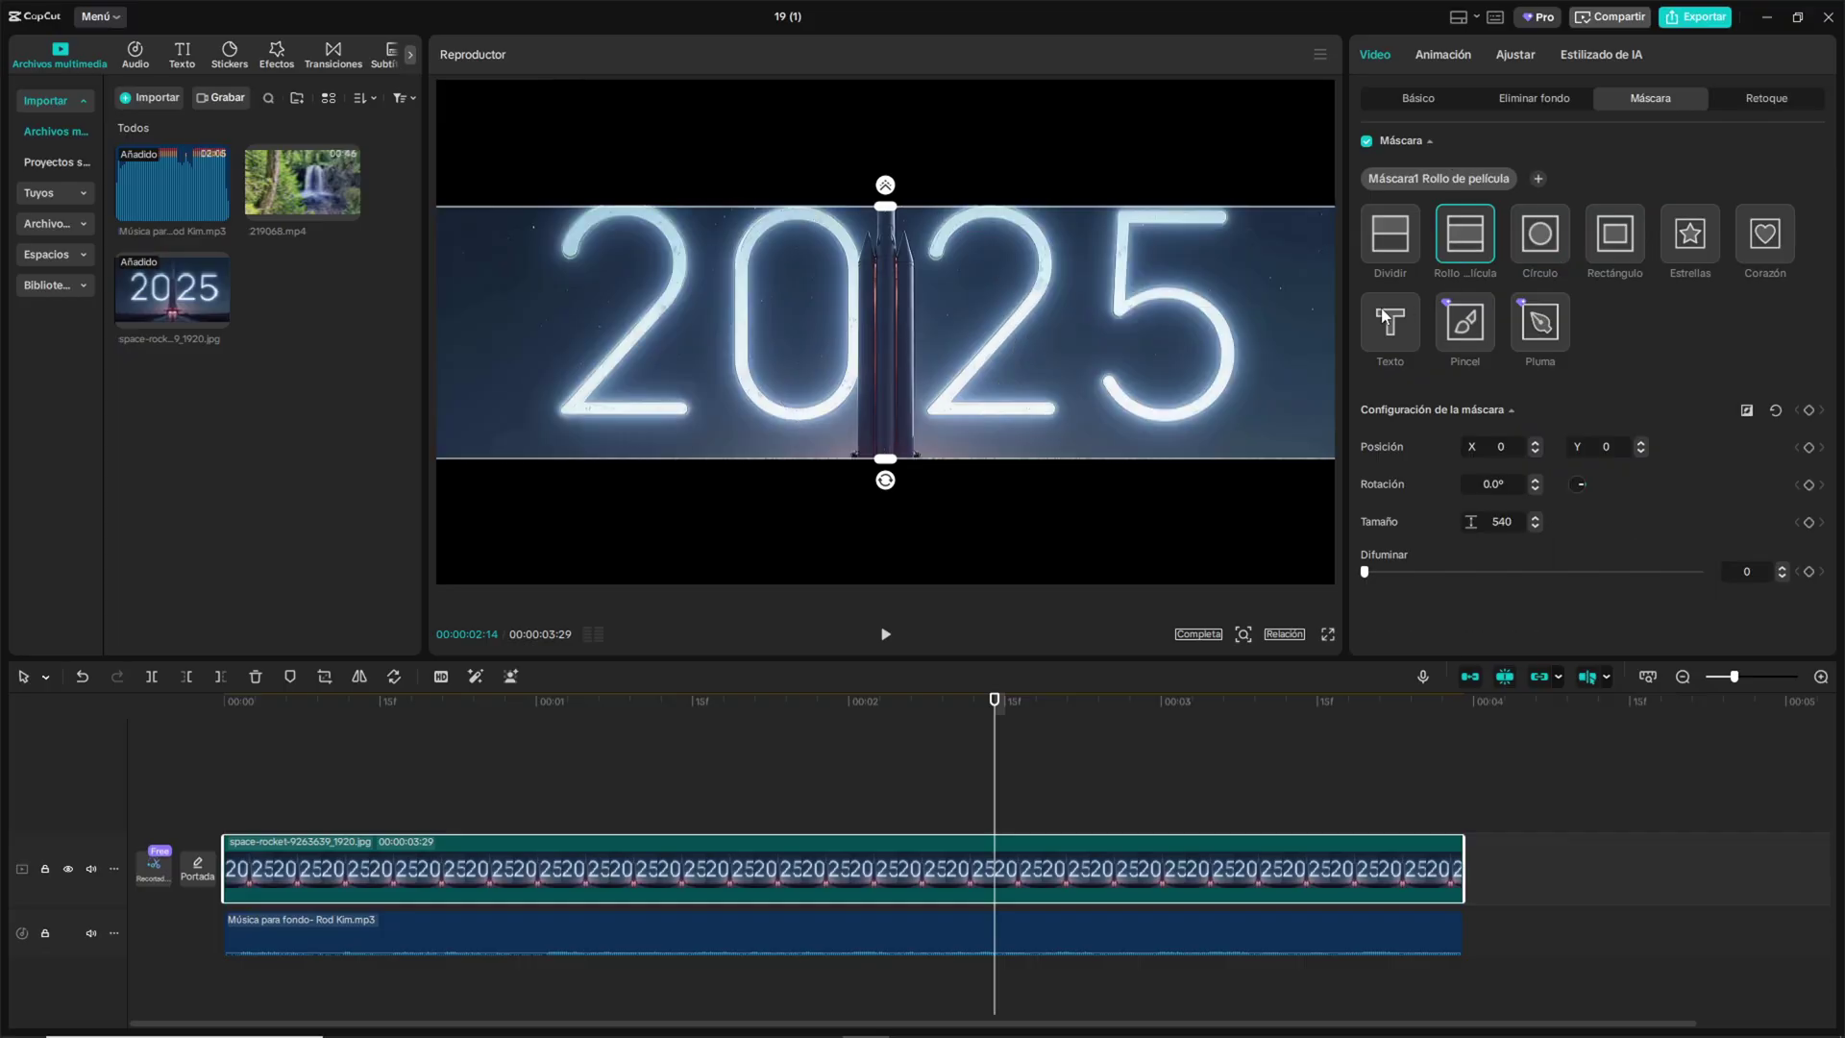
left_click(777, 732)
key("ctrl+z")
key("ctrl+z")
key("ctrl+z")
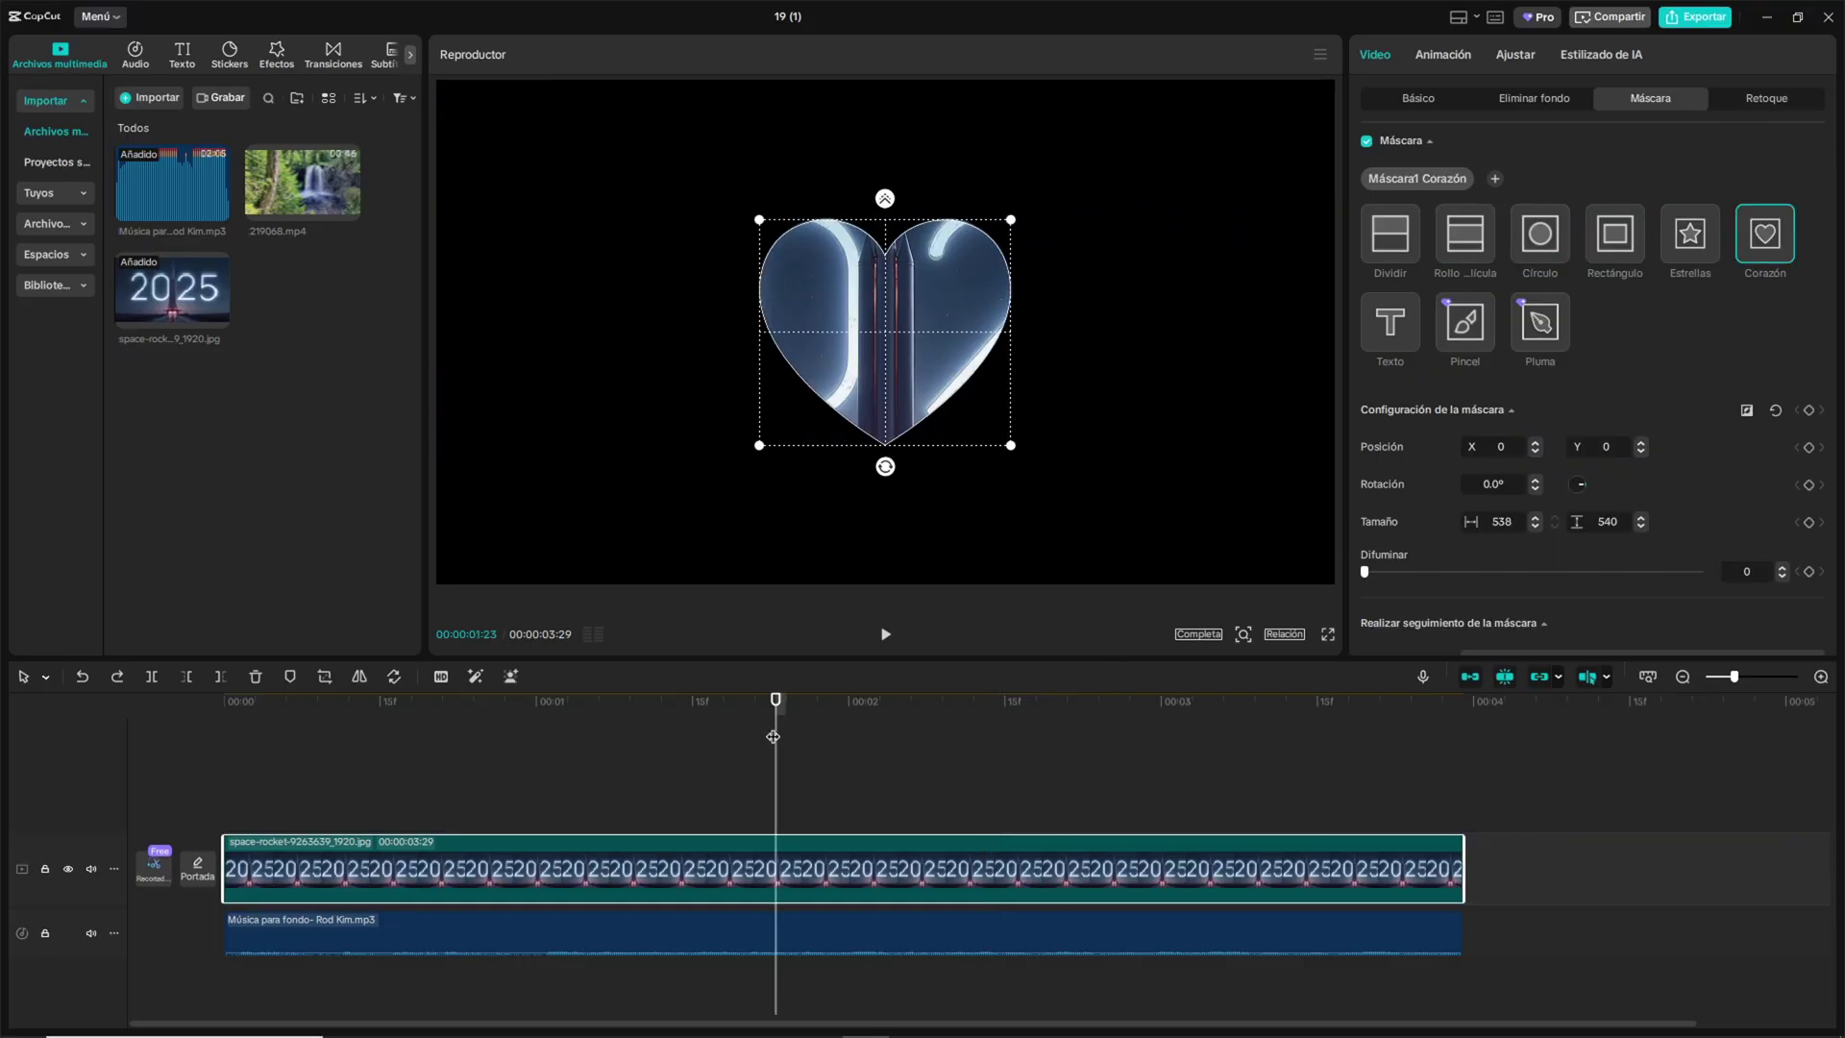
key("ctrl+z")
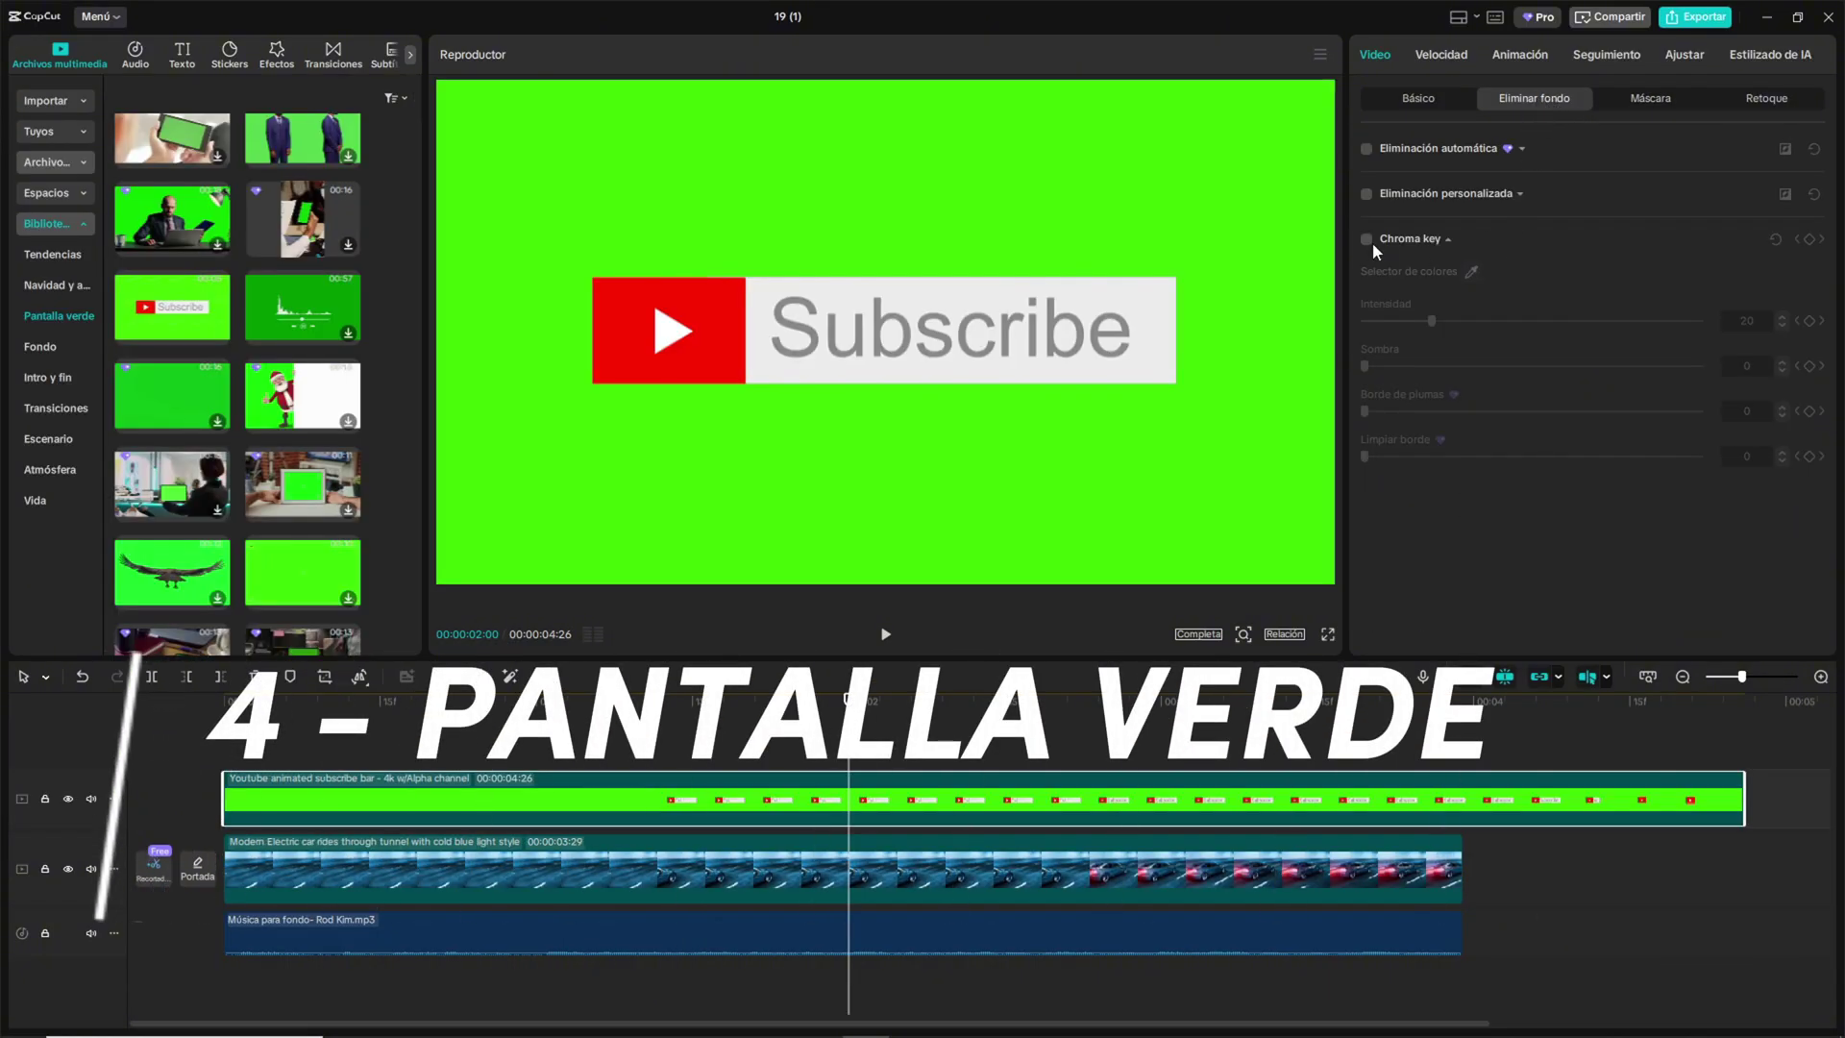
Place the electric car tunnel clip at the start of the timeline, split it at 00:00:03:29 and delete the remainder
left_click_drag(303, 211, 221, 873)
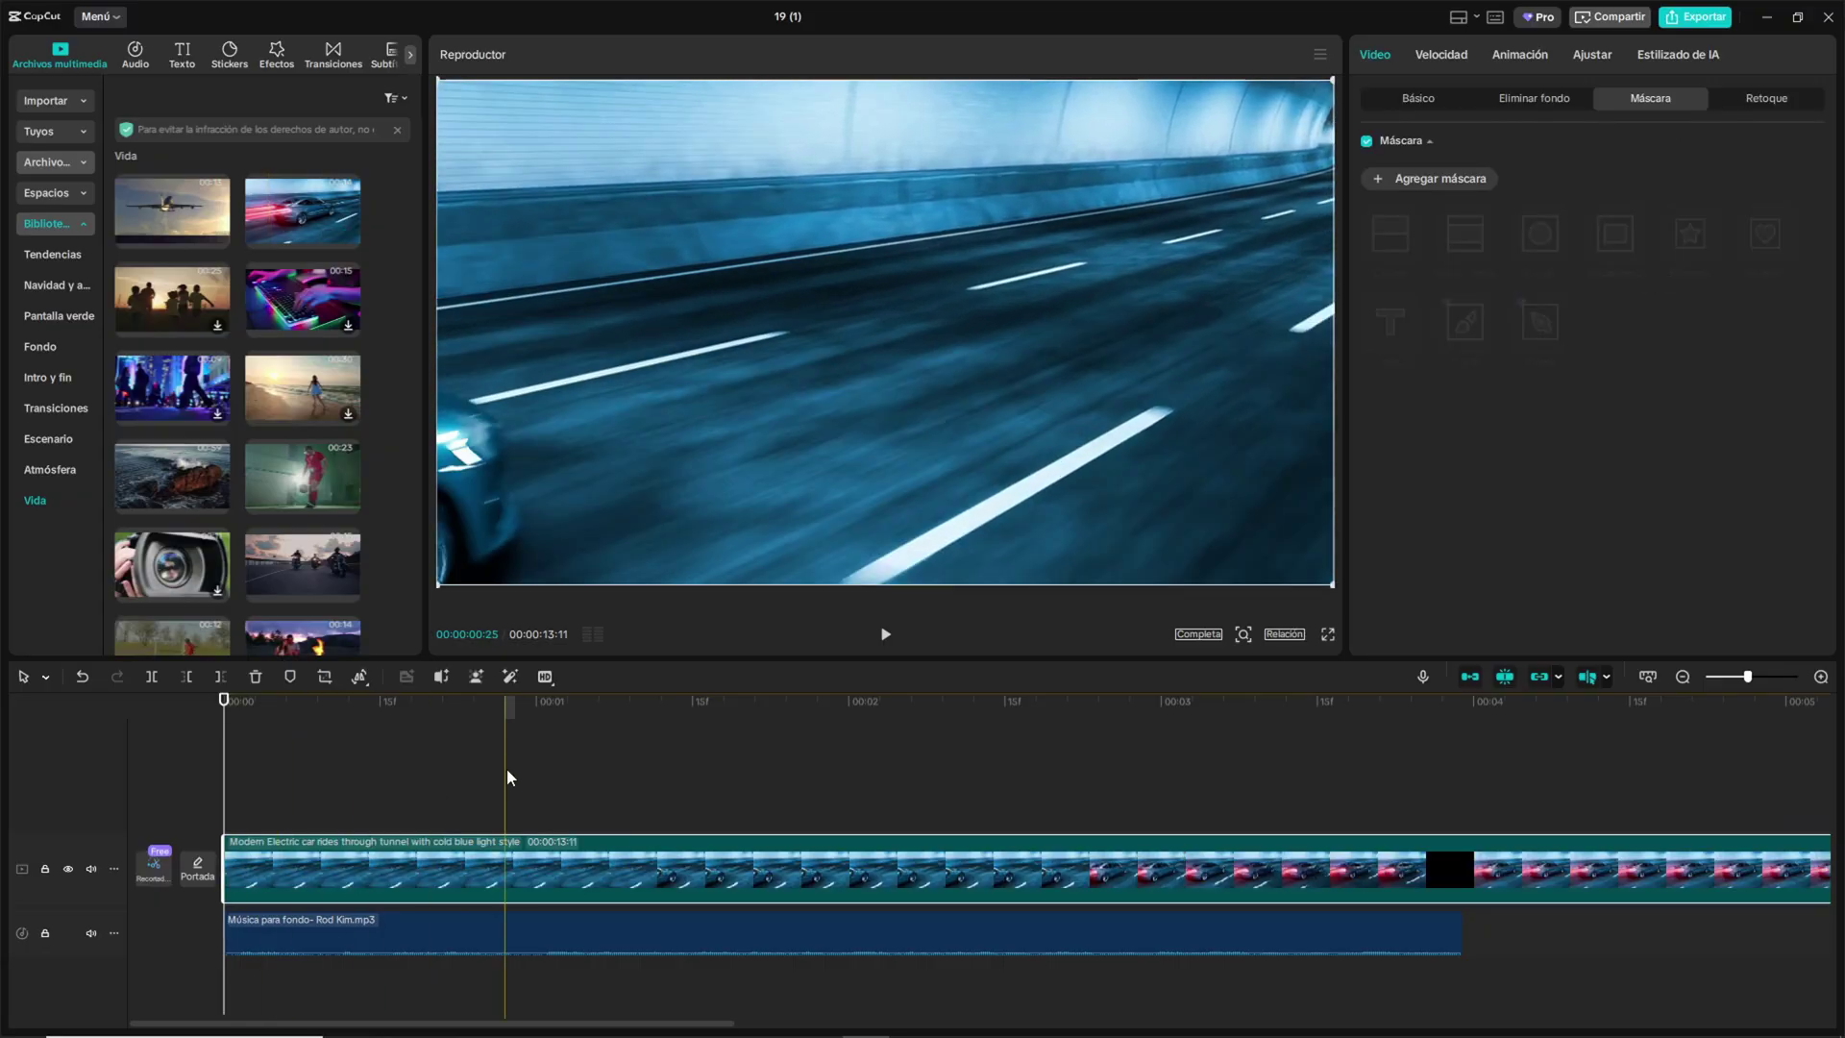
key("ctrl+b")
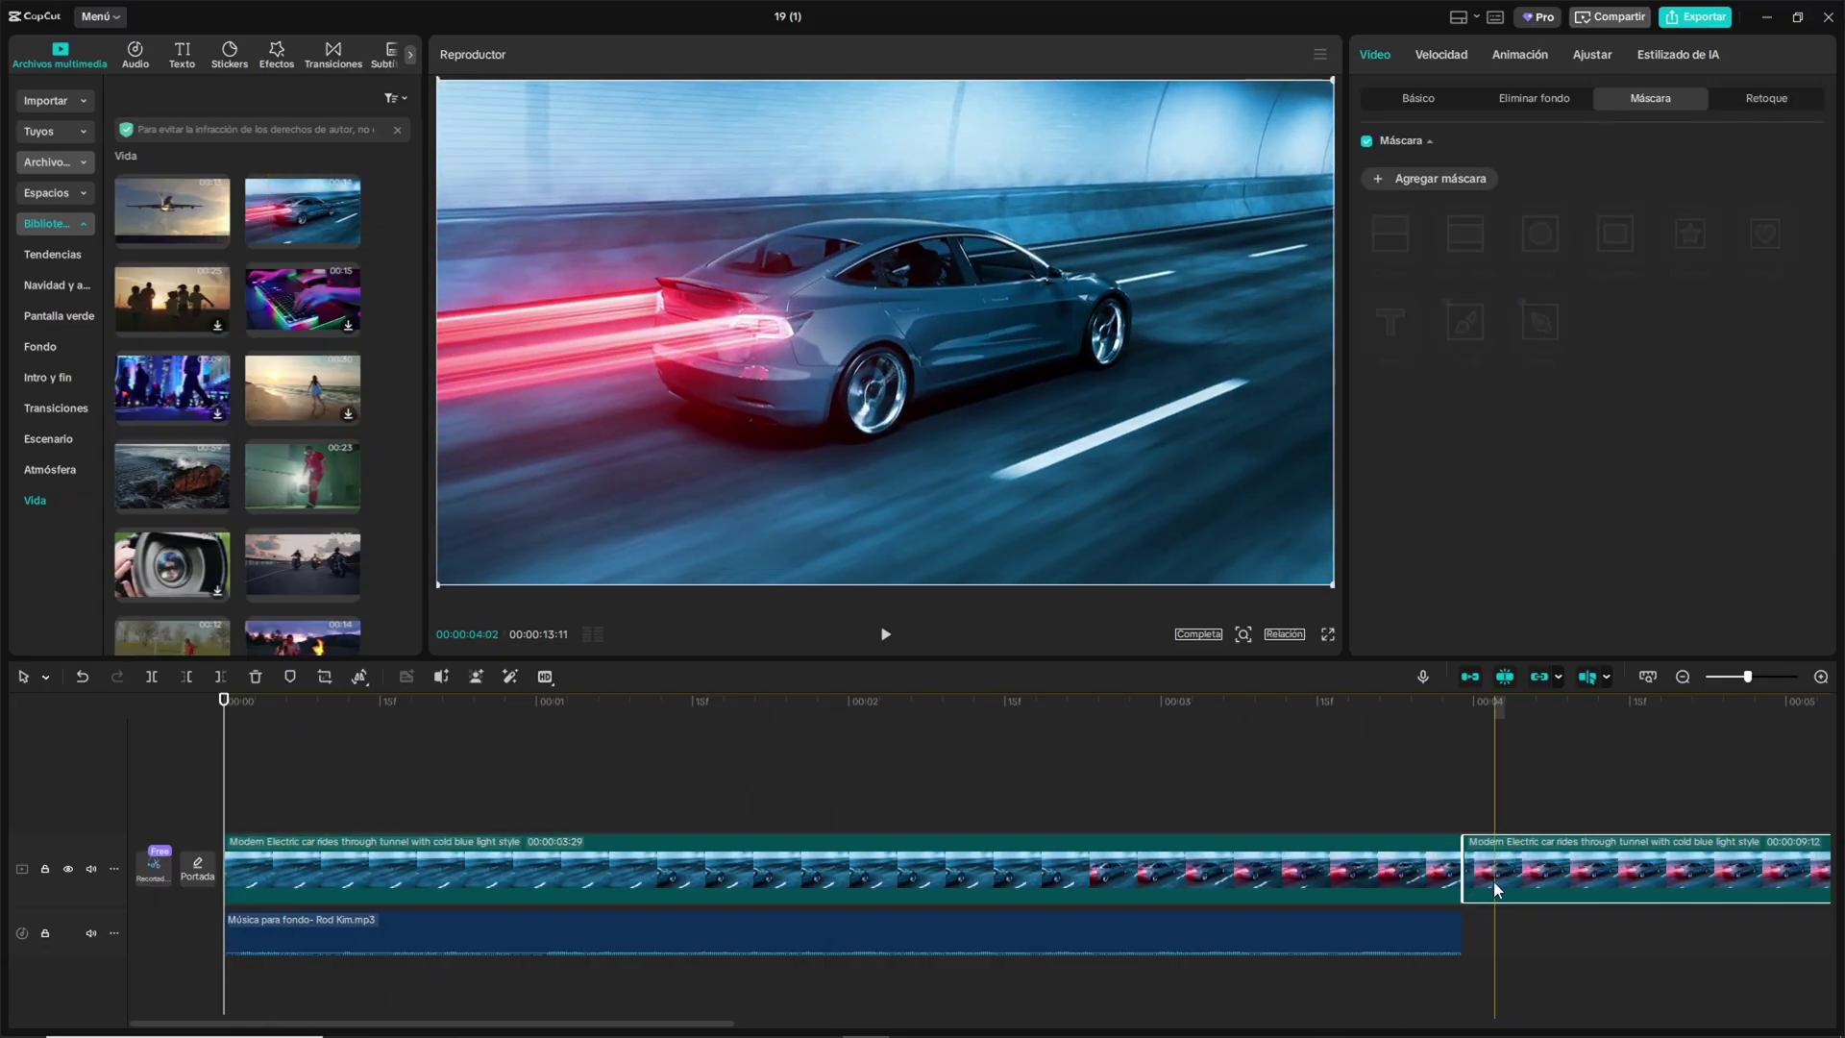
key("Delete")
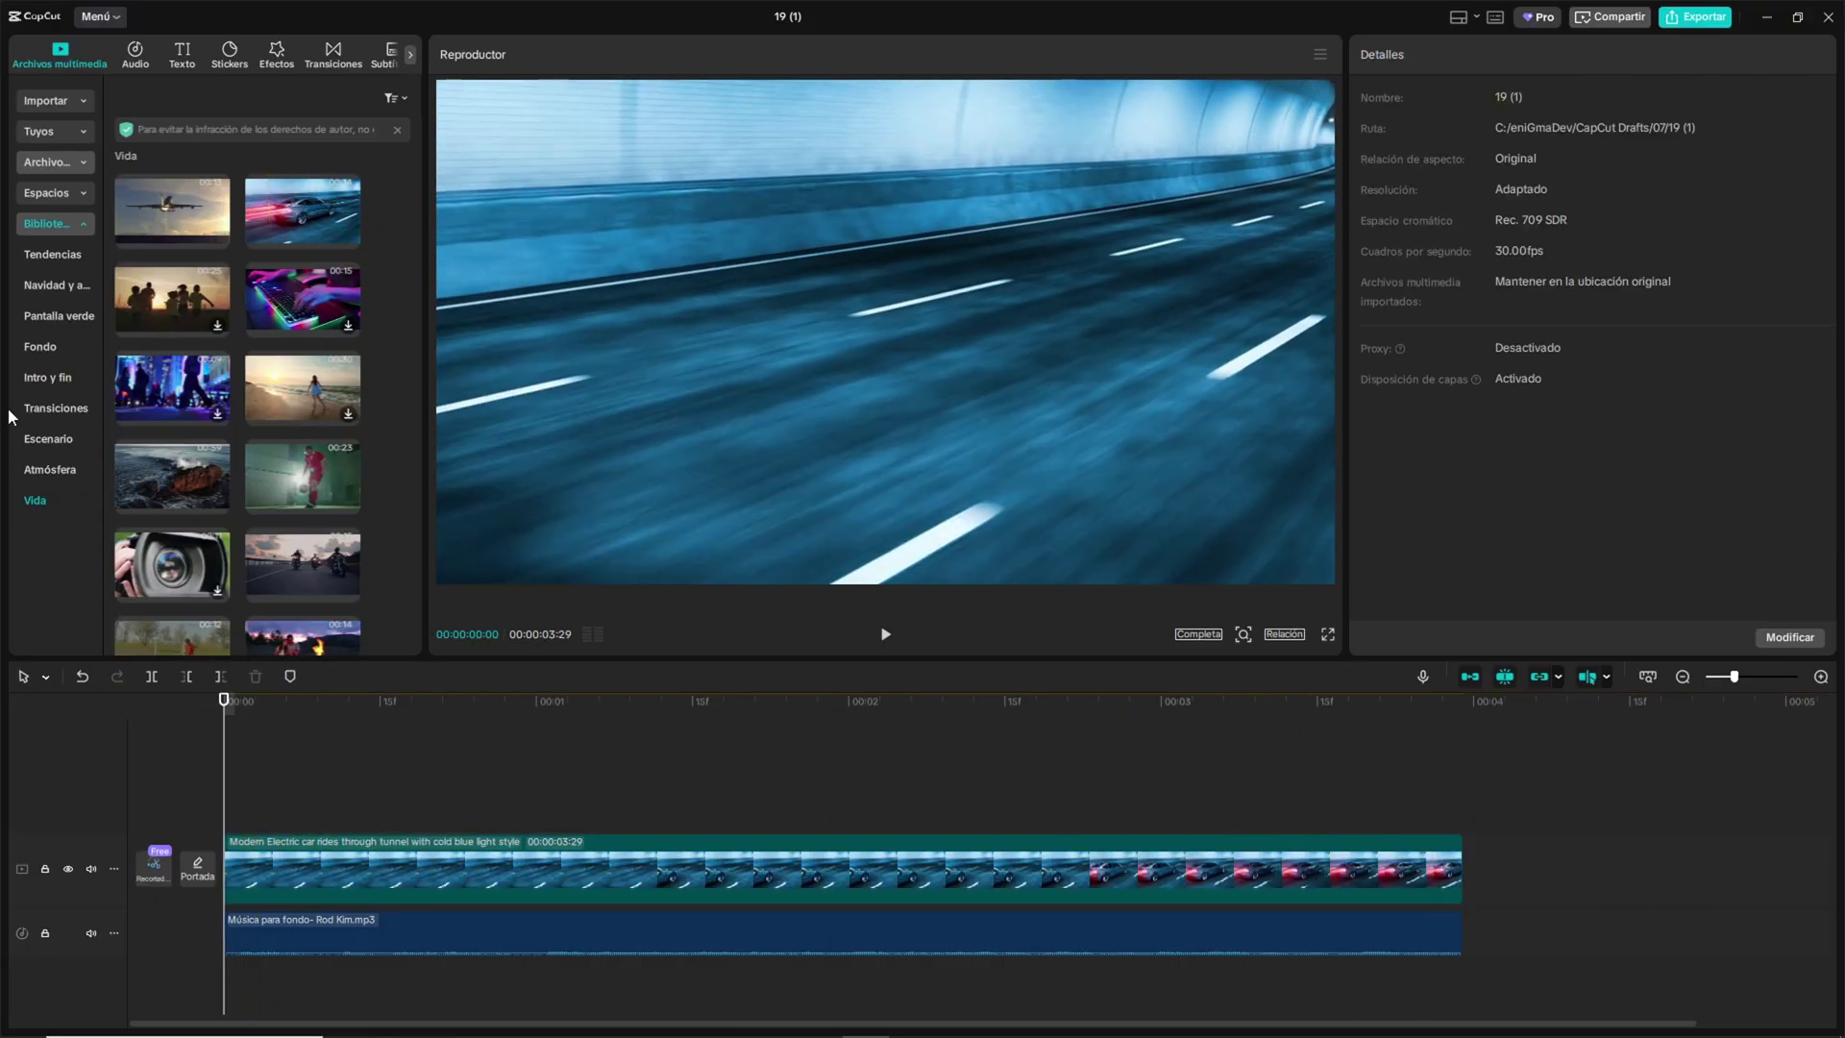
Add the animated YouTube subscribe bar from the green-screen stock library above the car clip at the start and preview it to 00:00:02:00
left_click(61, 318)
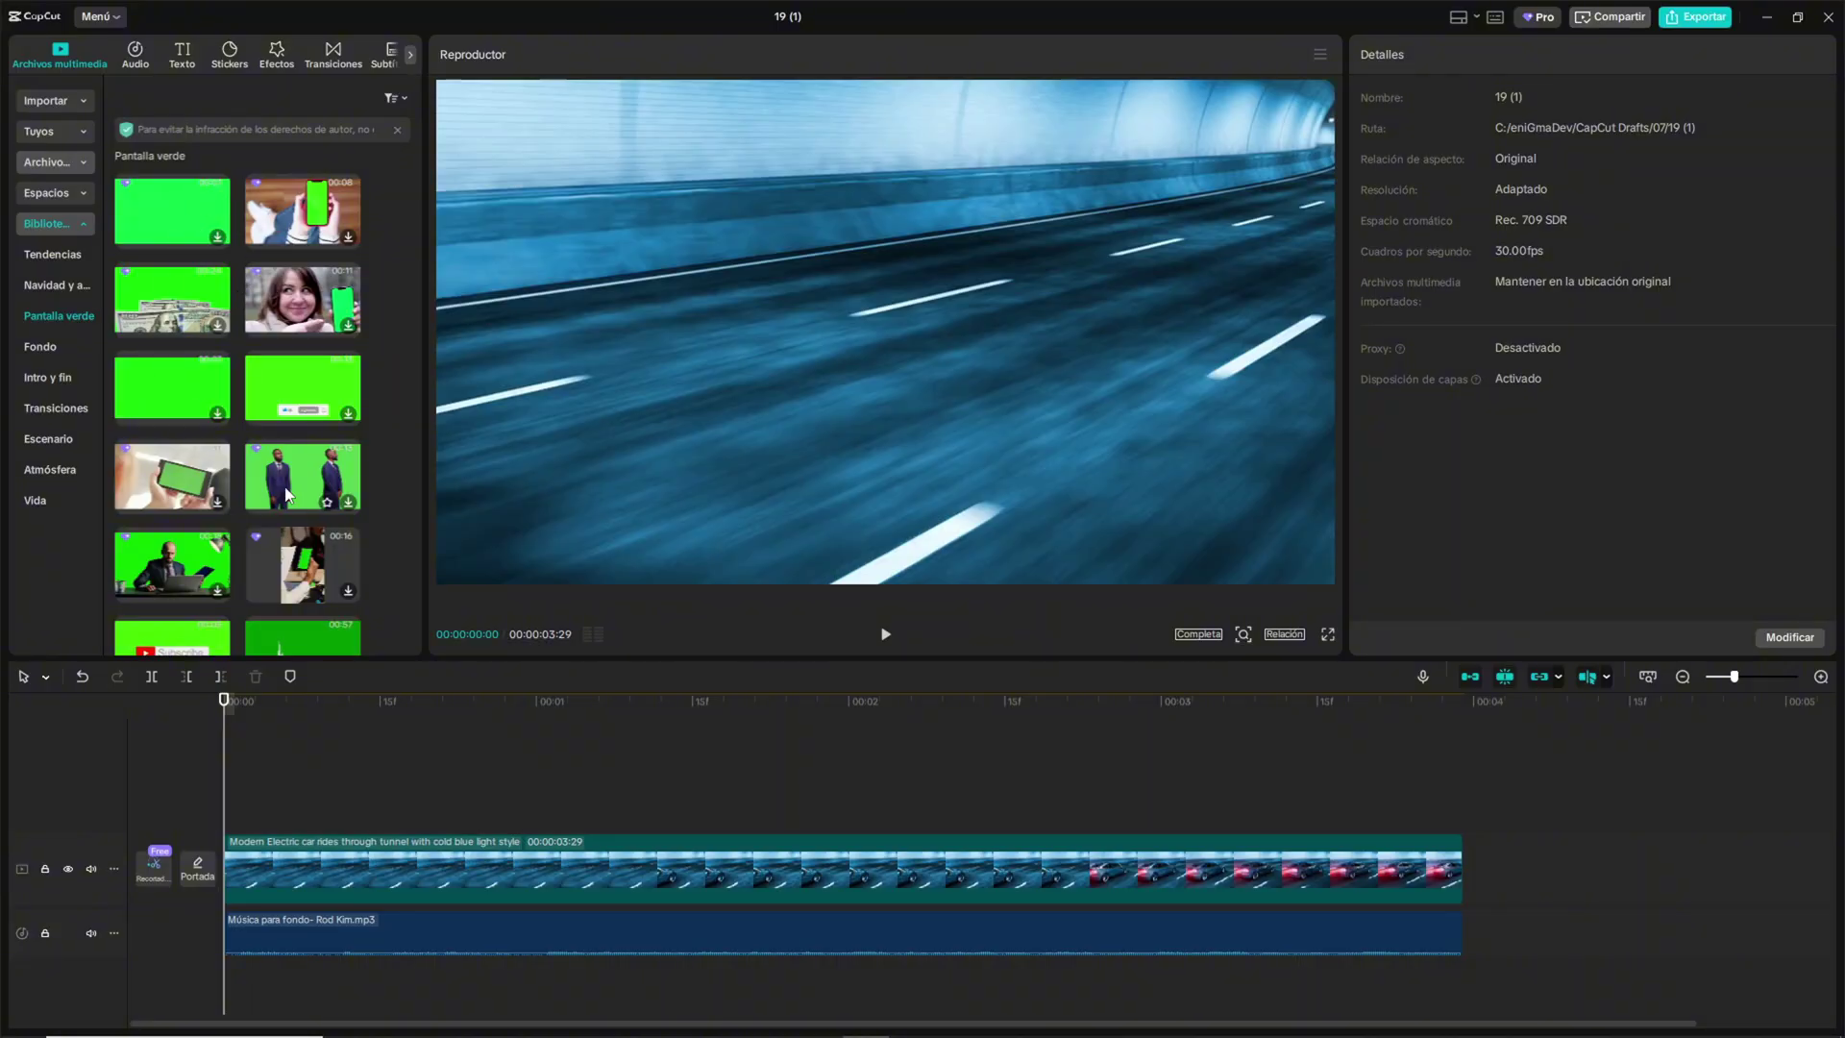
scroll(252, 369, "down", 3)
left_click_drag(172, 308, 223, 814)
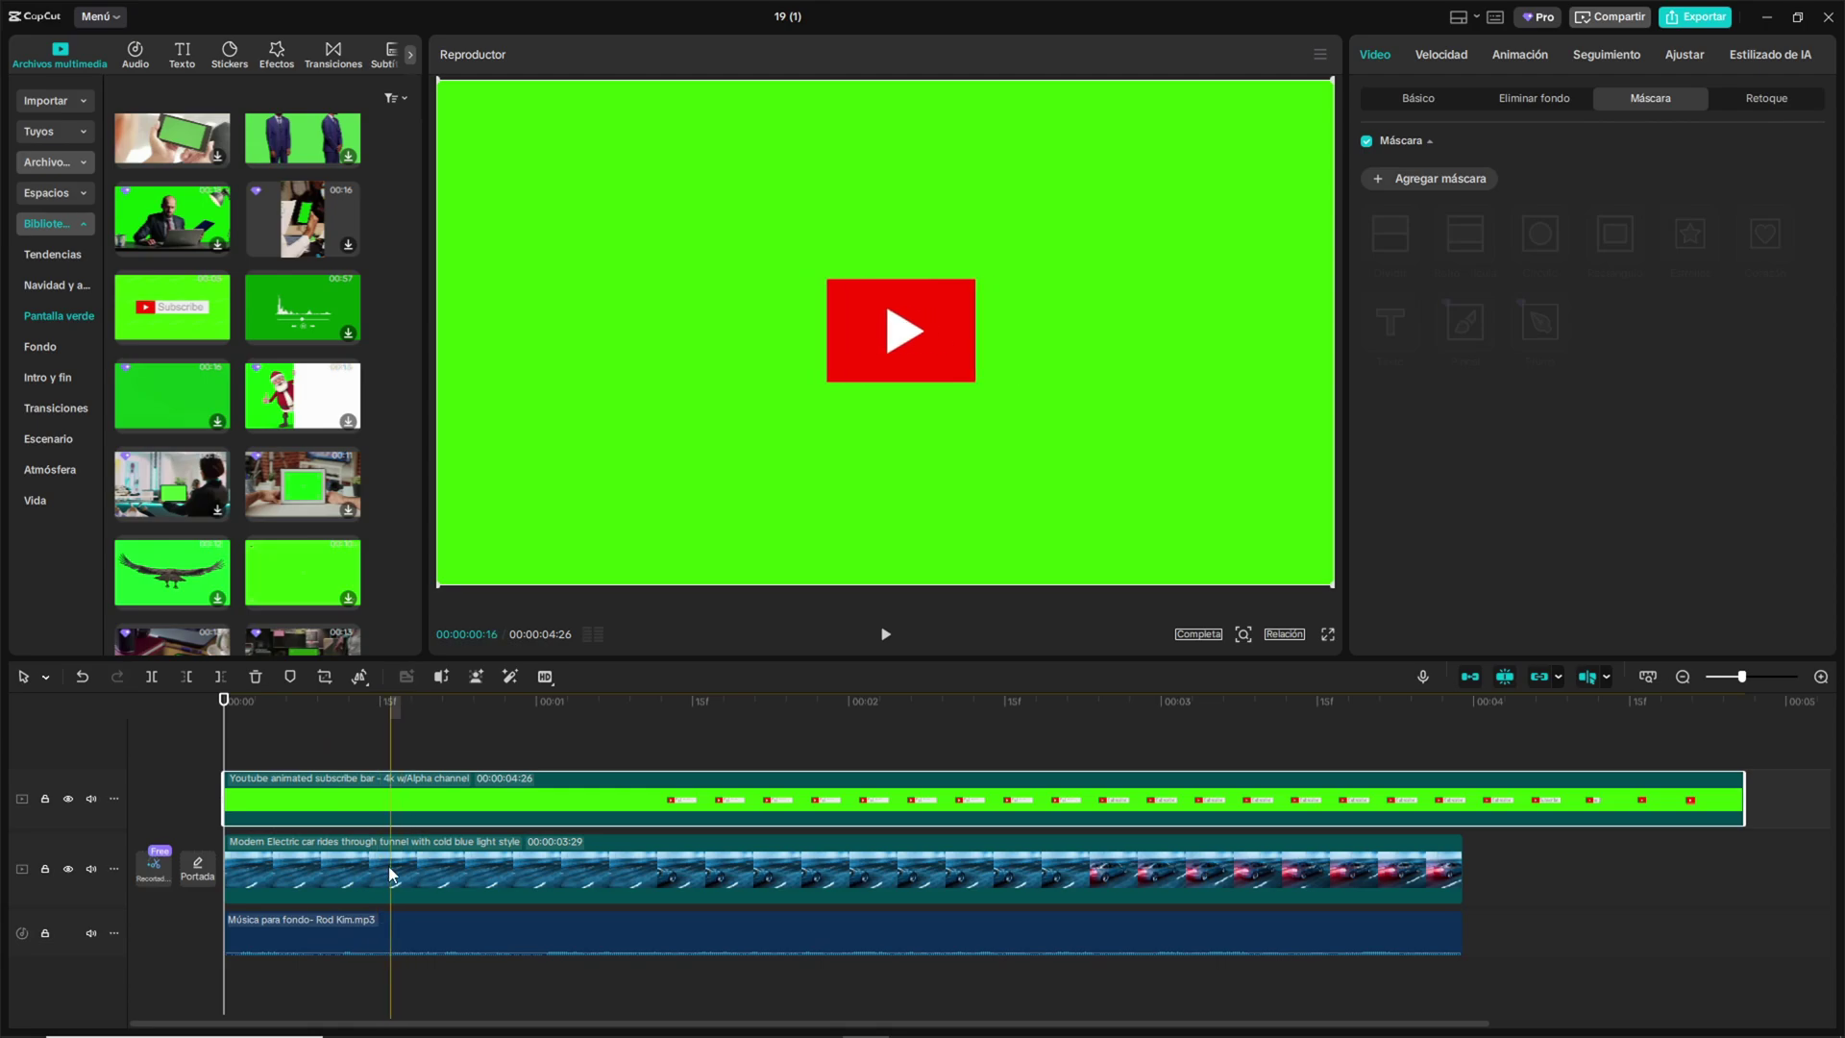
left_click(885, 635)
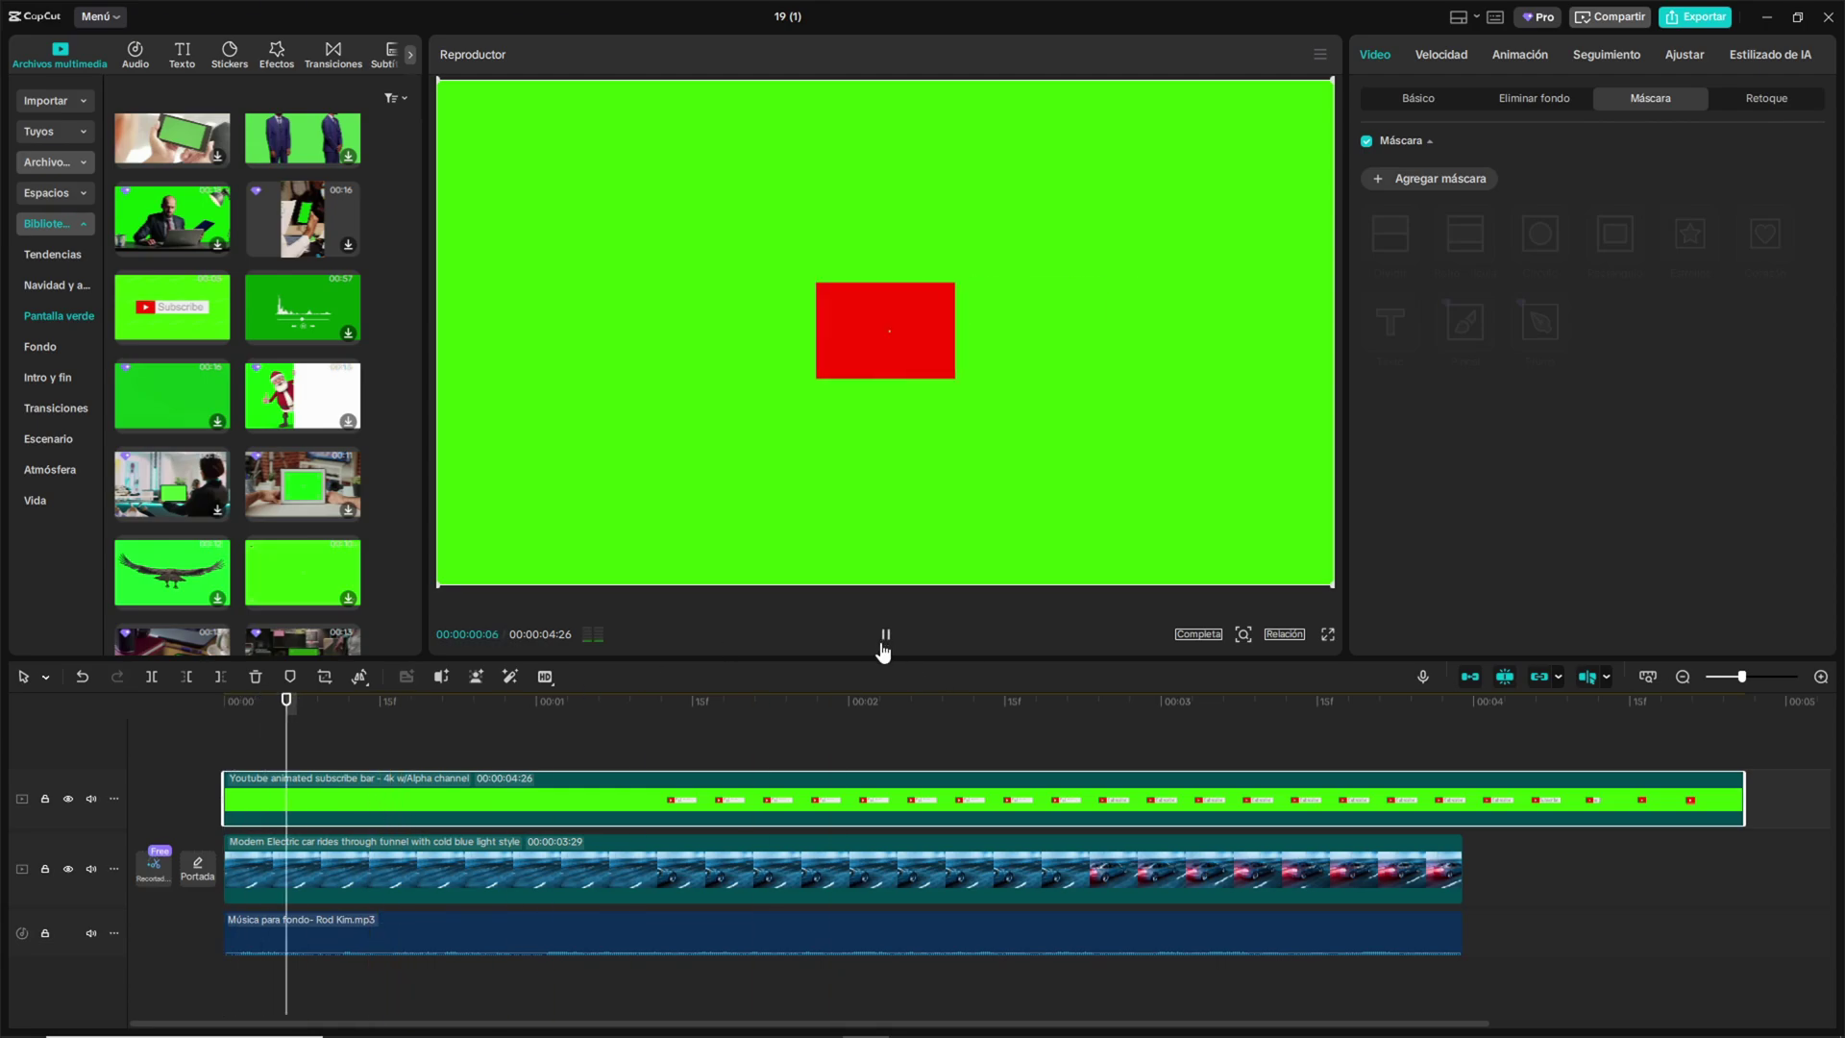
left_click(884, 636)
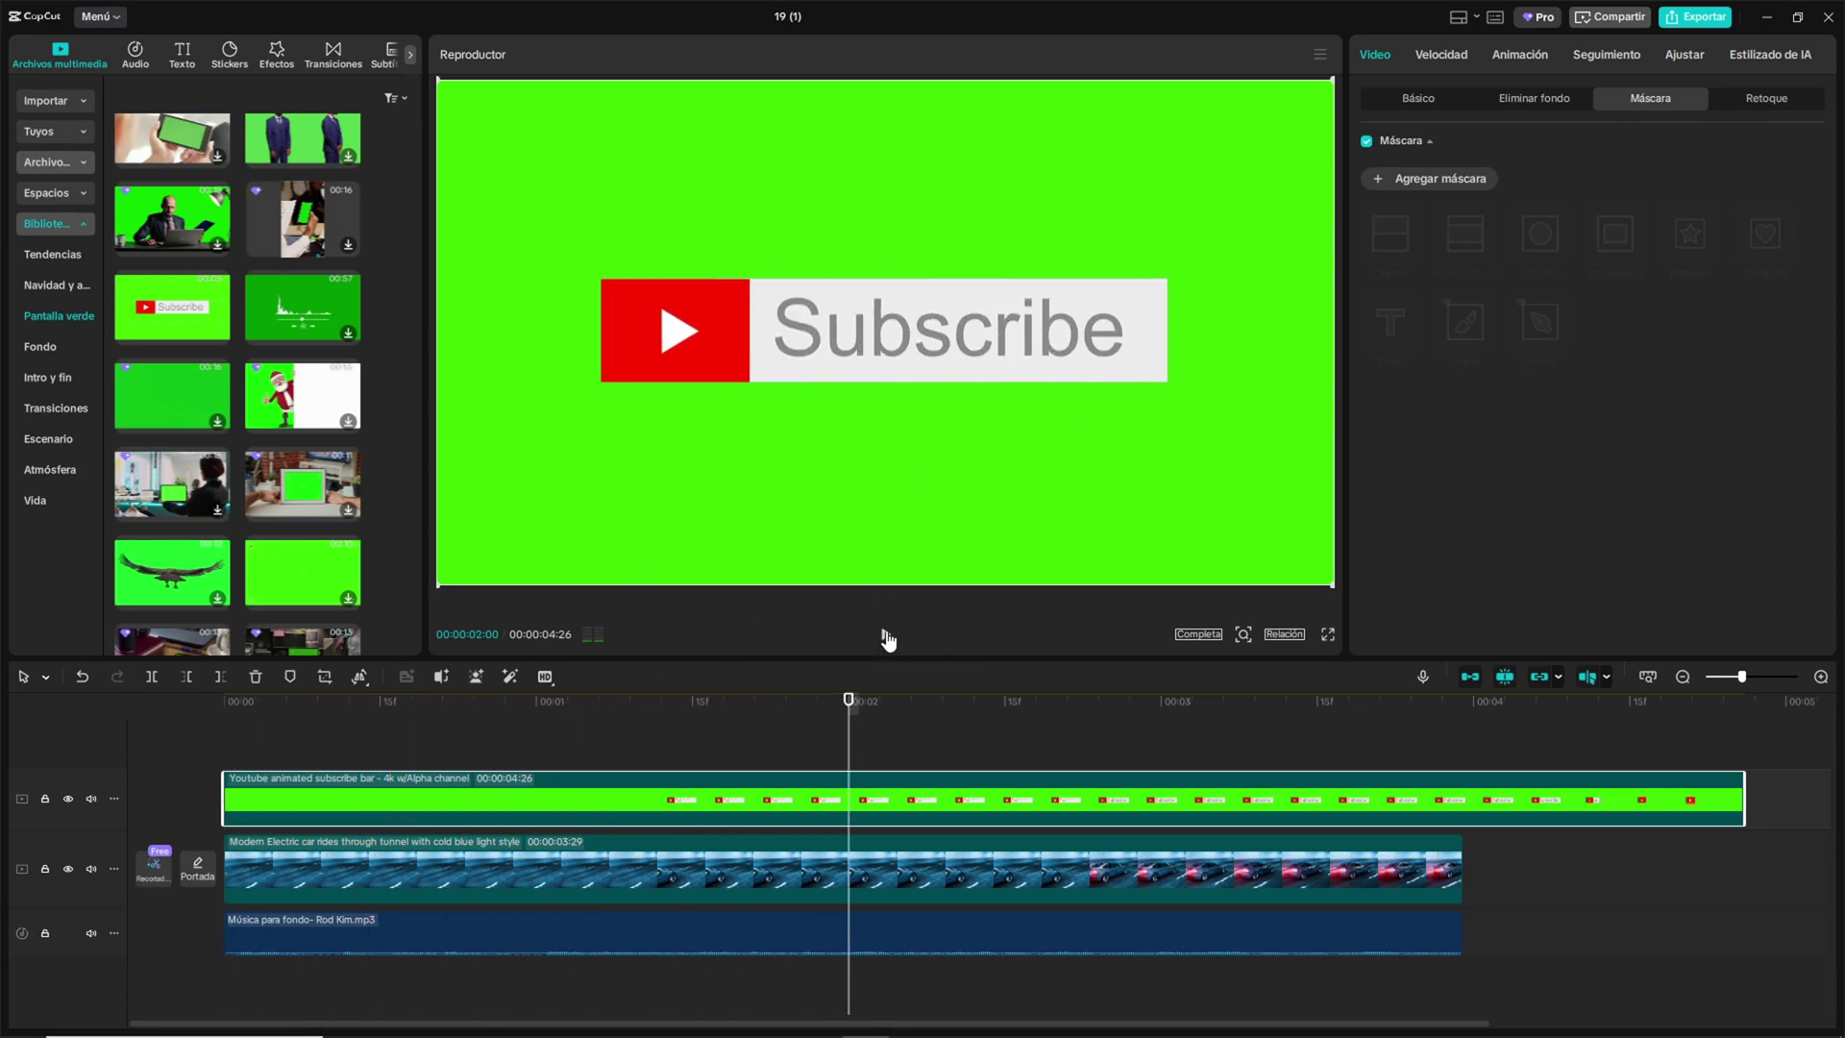
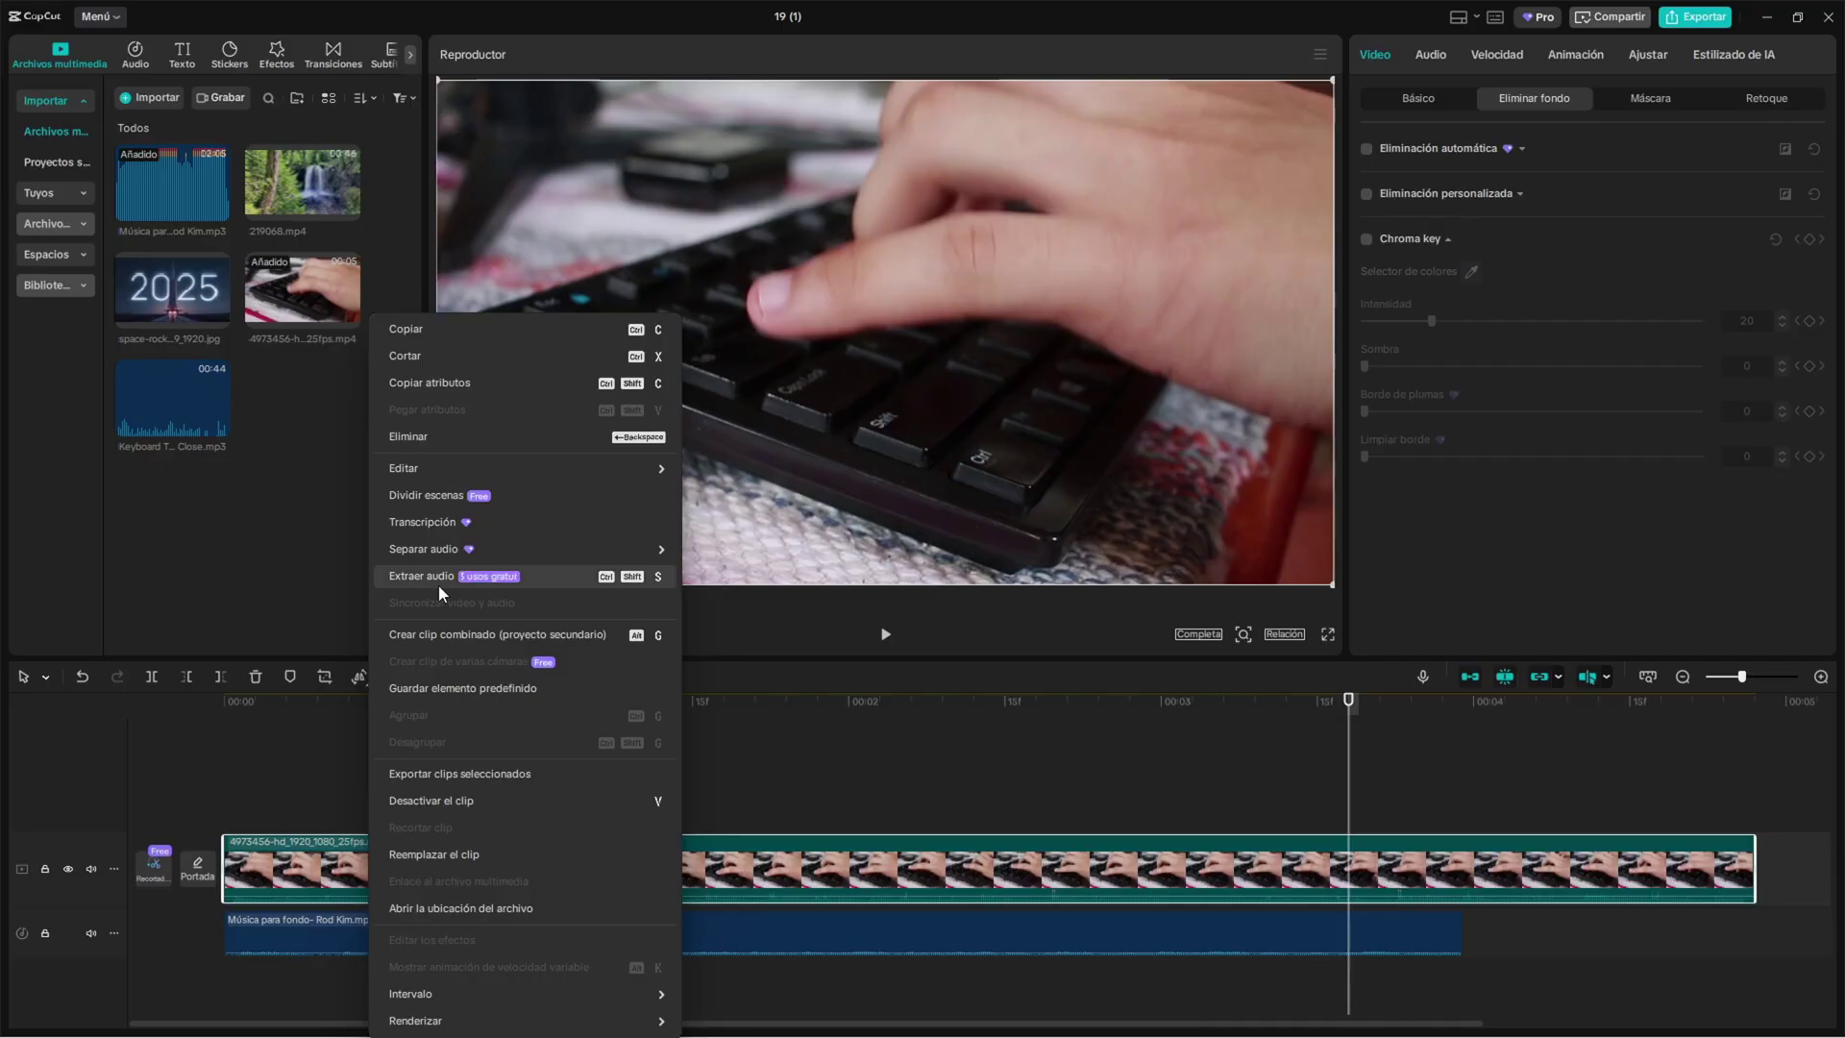
Add the Keyboard Typing Fast Close audio at the start of the timeline and delete the background music track
left_click(724, 912)
mouse_move(175, 415)
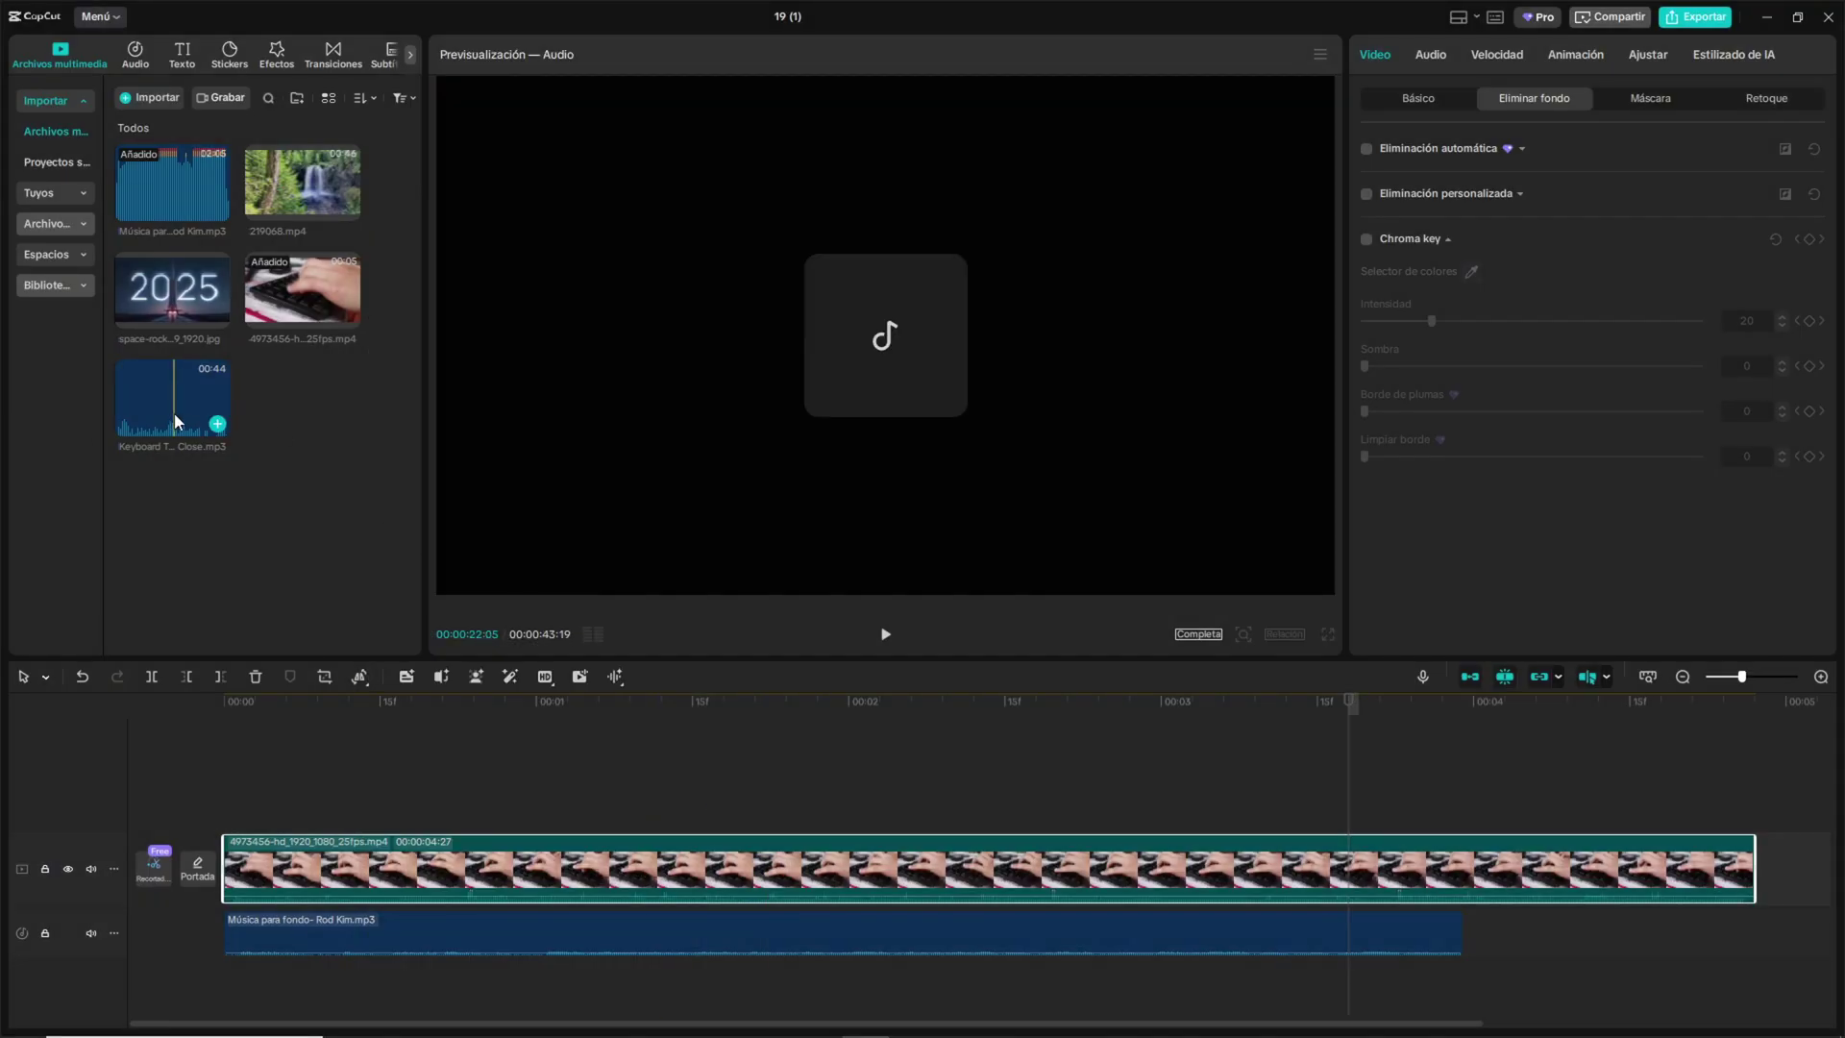
left_click_drag(175, 413, 358, 578)
left_click_drag(262, 782, 231, 798)
left_click(363, 961)
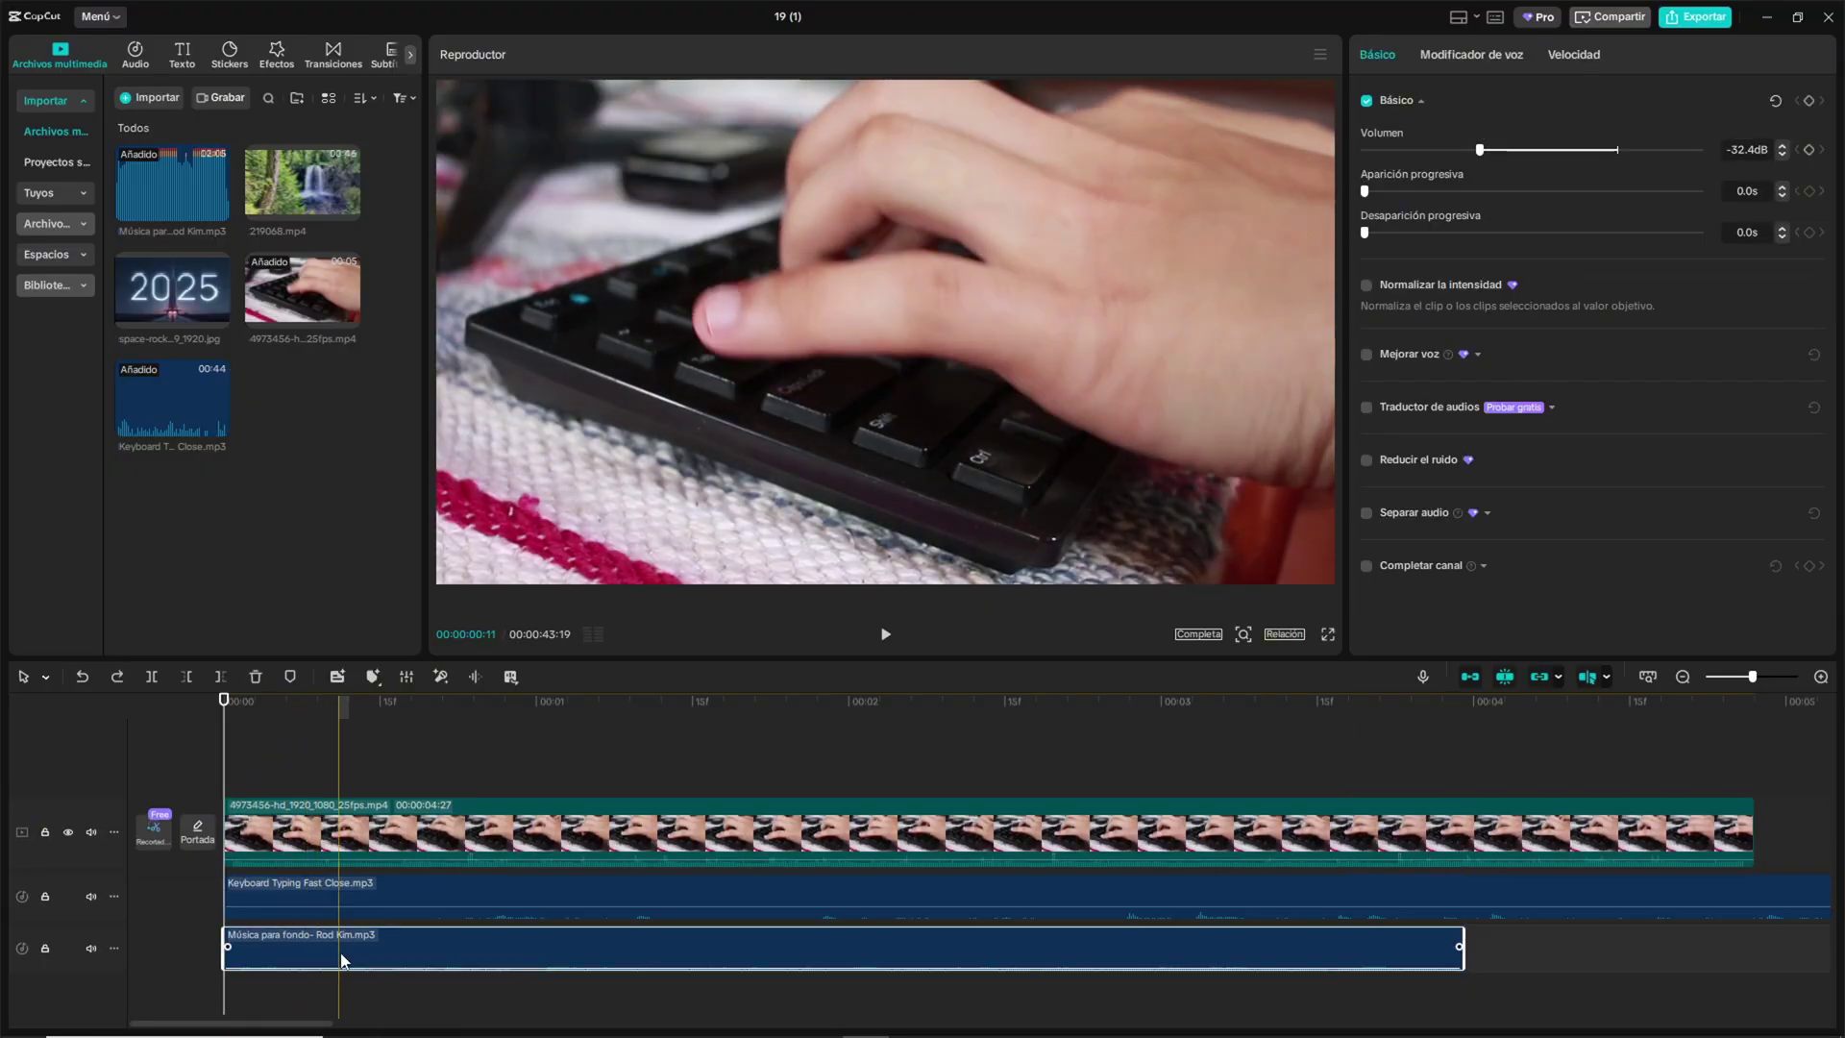
key("Delete")
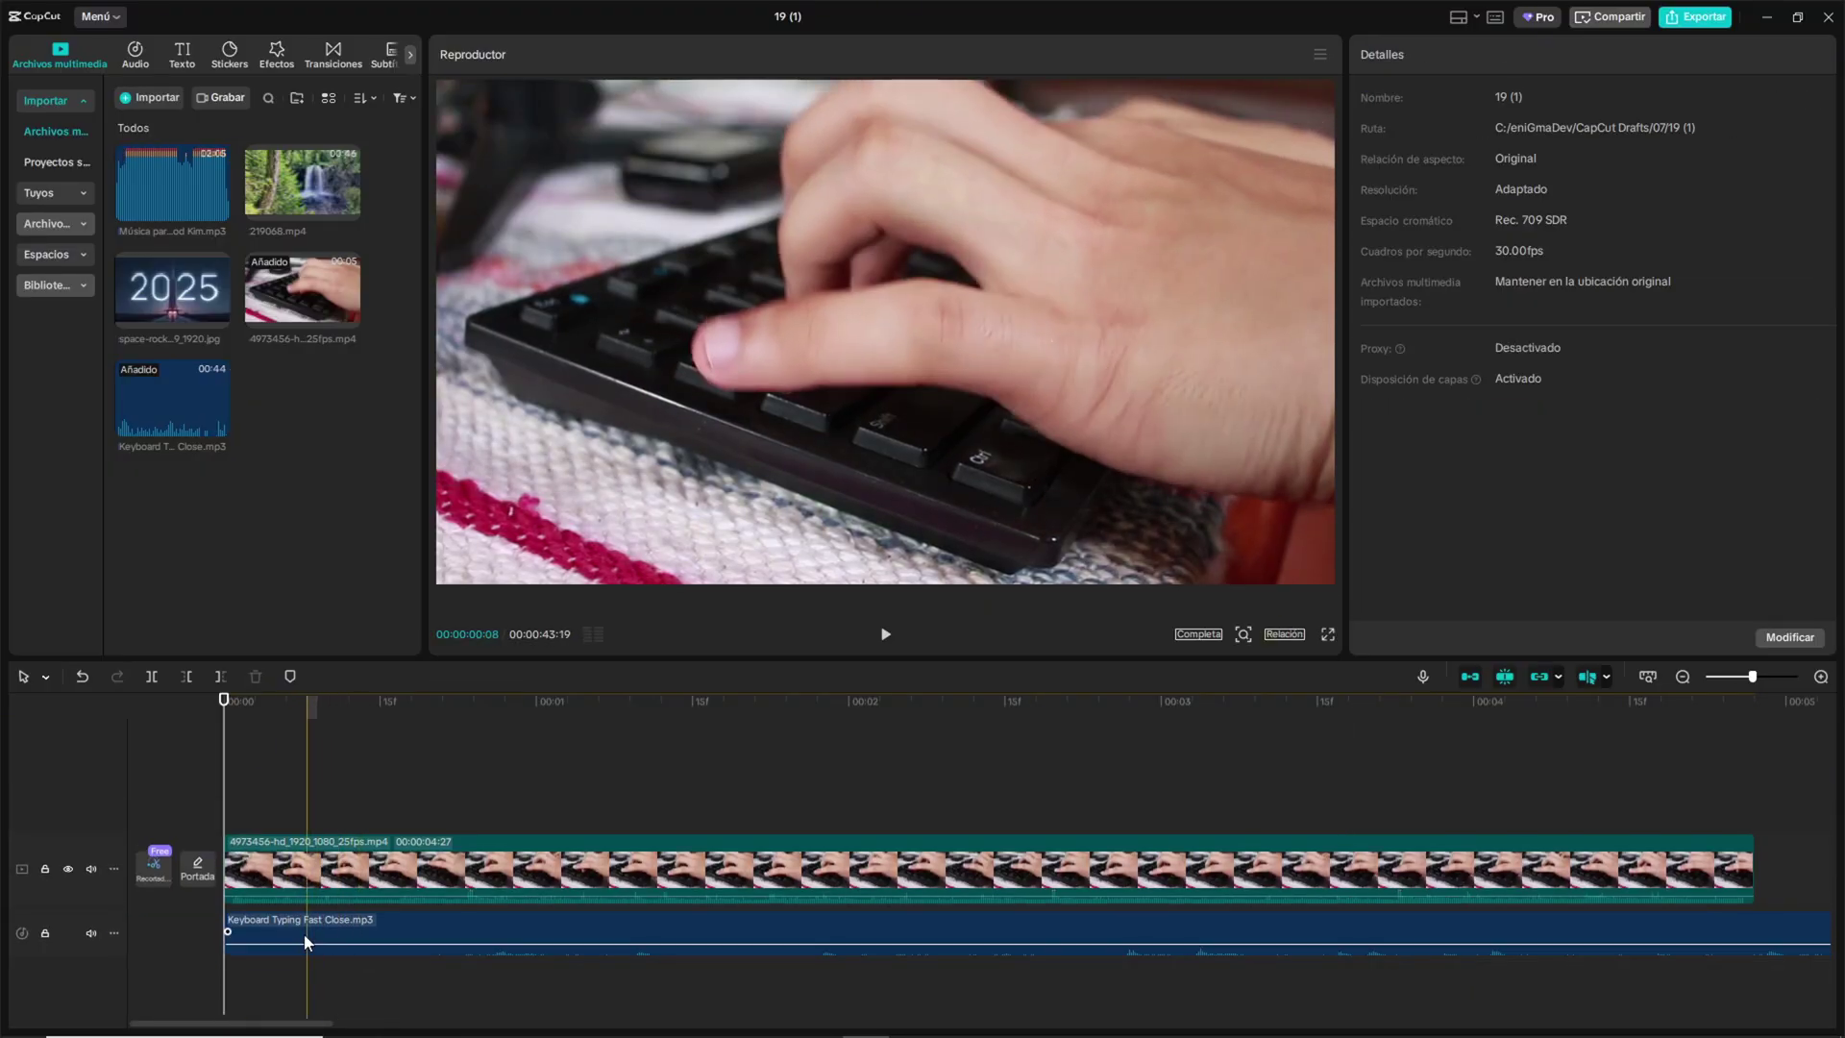
Check the keyboard video clip's audio settings and play the sequence with the typing sound selected
left_click(440, 846)
right_click(443, 858)
left_click(409, 870)
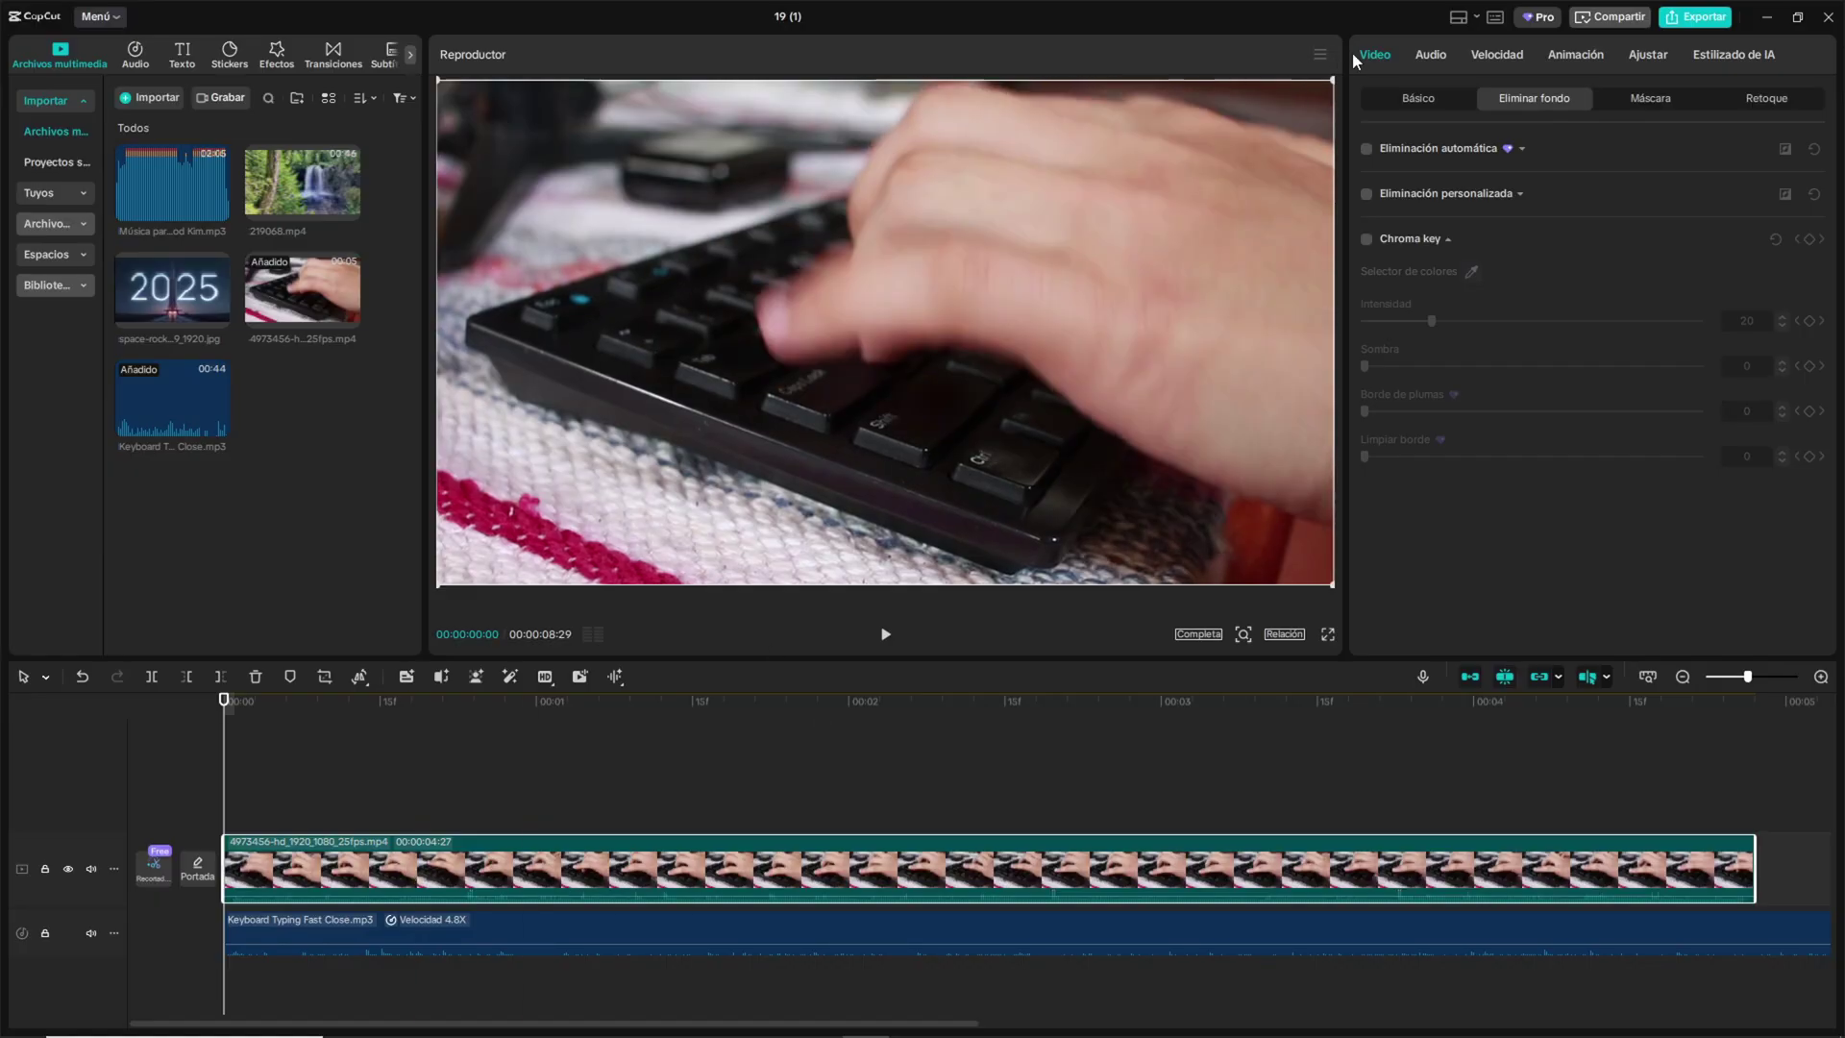
left_click(1429, 56)
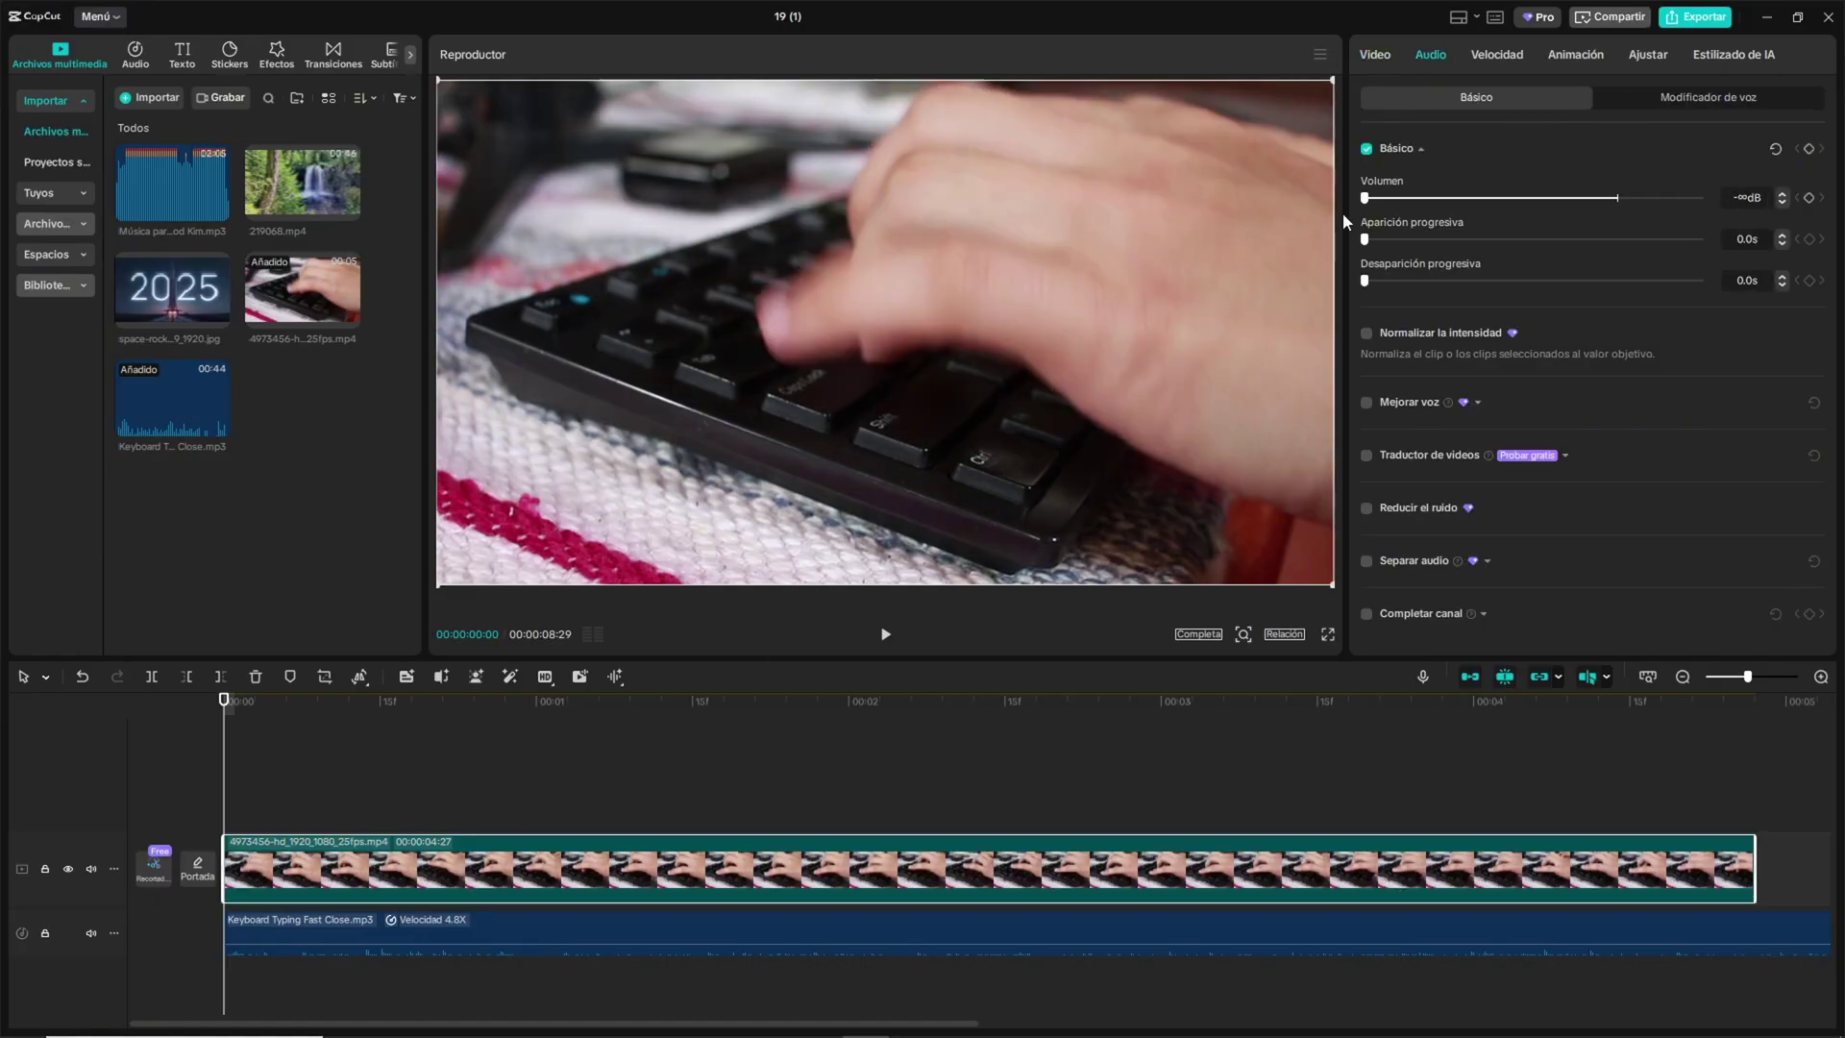
left_click(494, 928)
key("space")
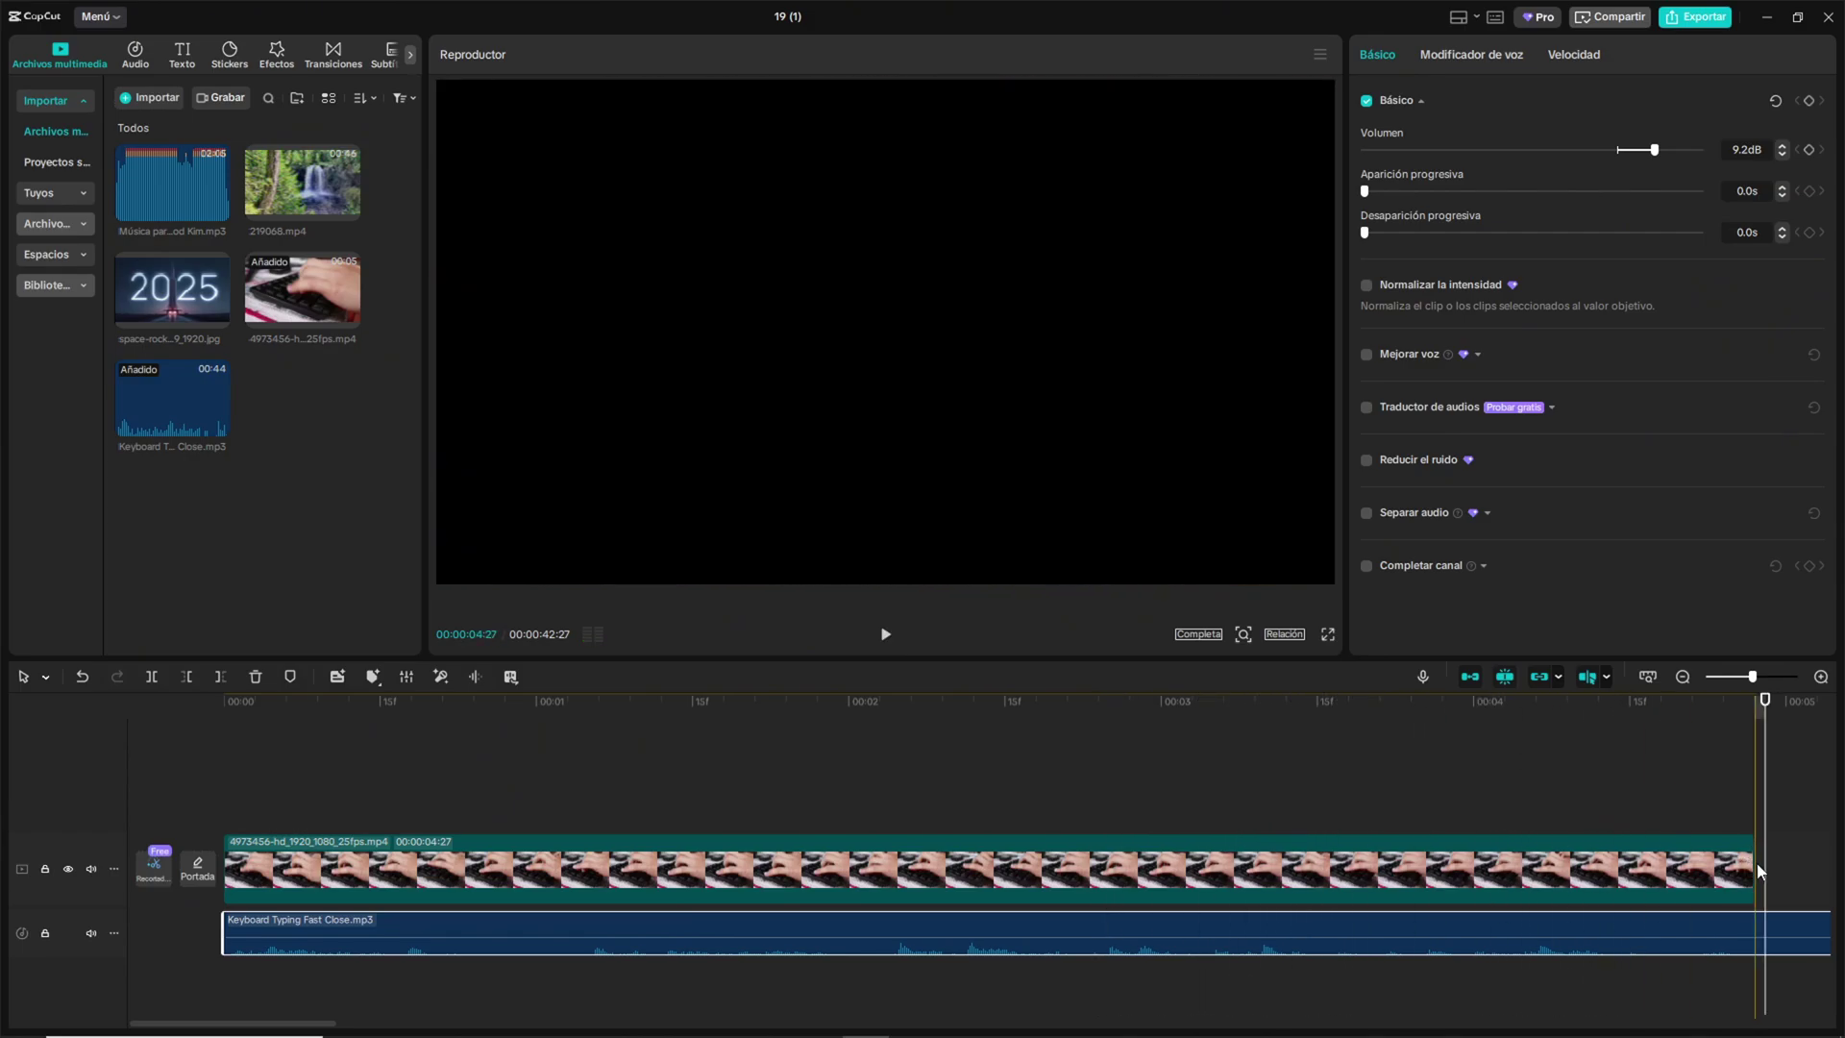
Split the typing audio where the keyboard video ends, delete the excess, and check the synchronization near the start
key("b")
left_click(1755, 932)
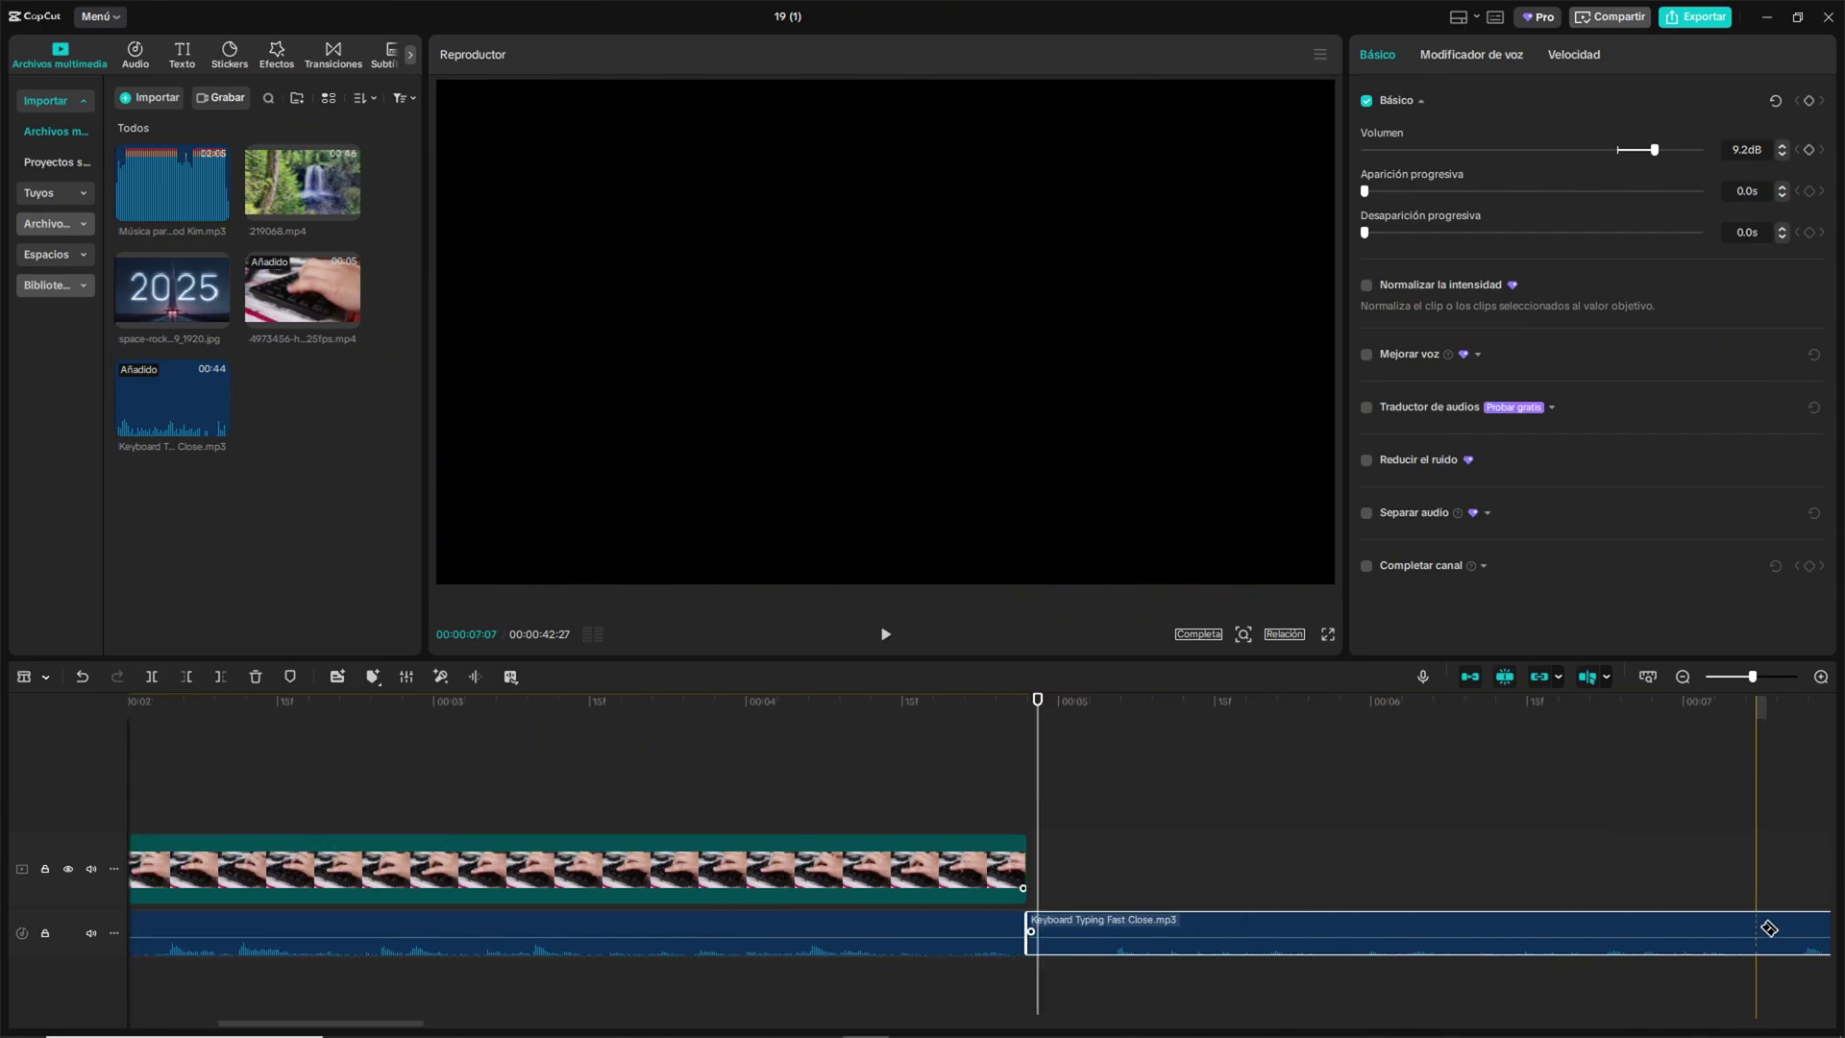
key("Delete")
key("Home")
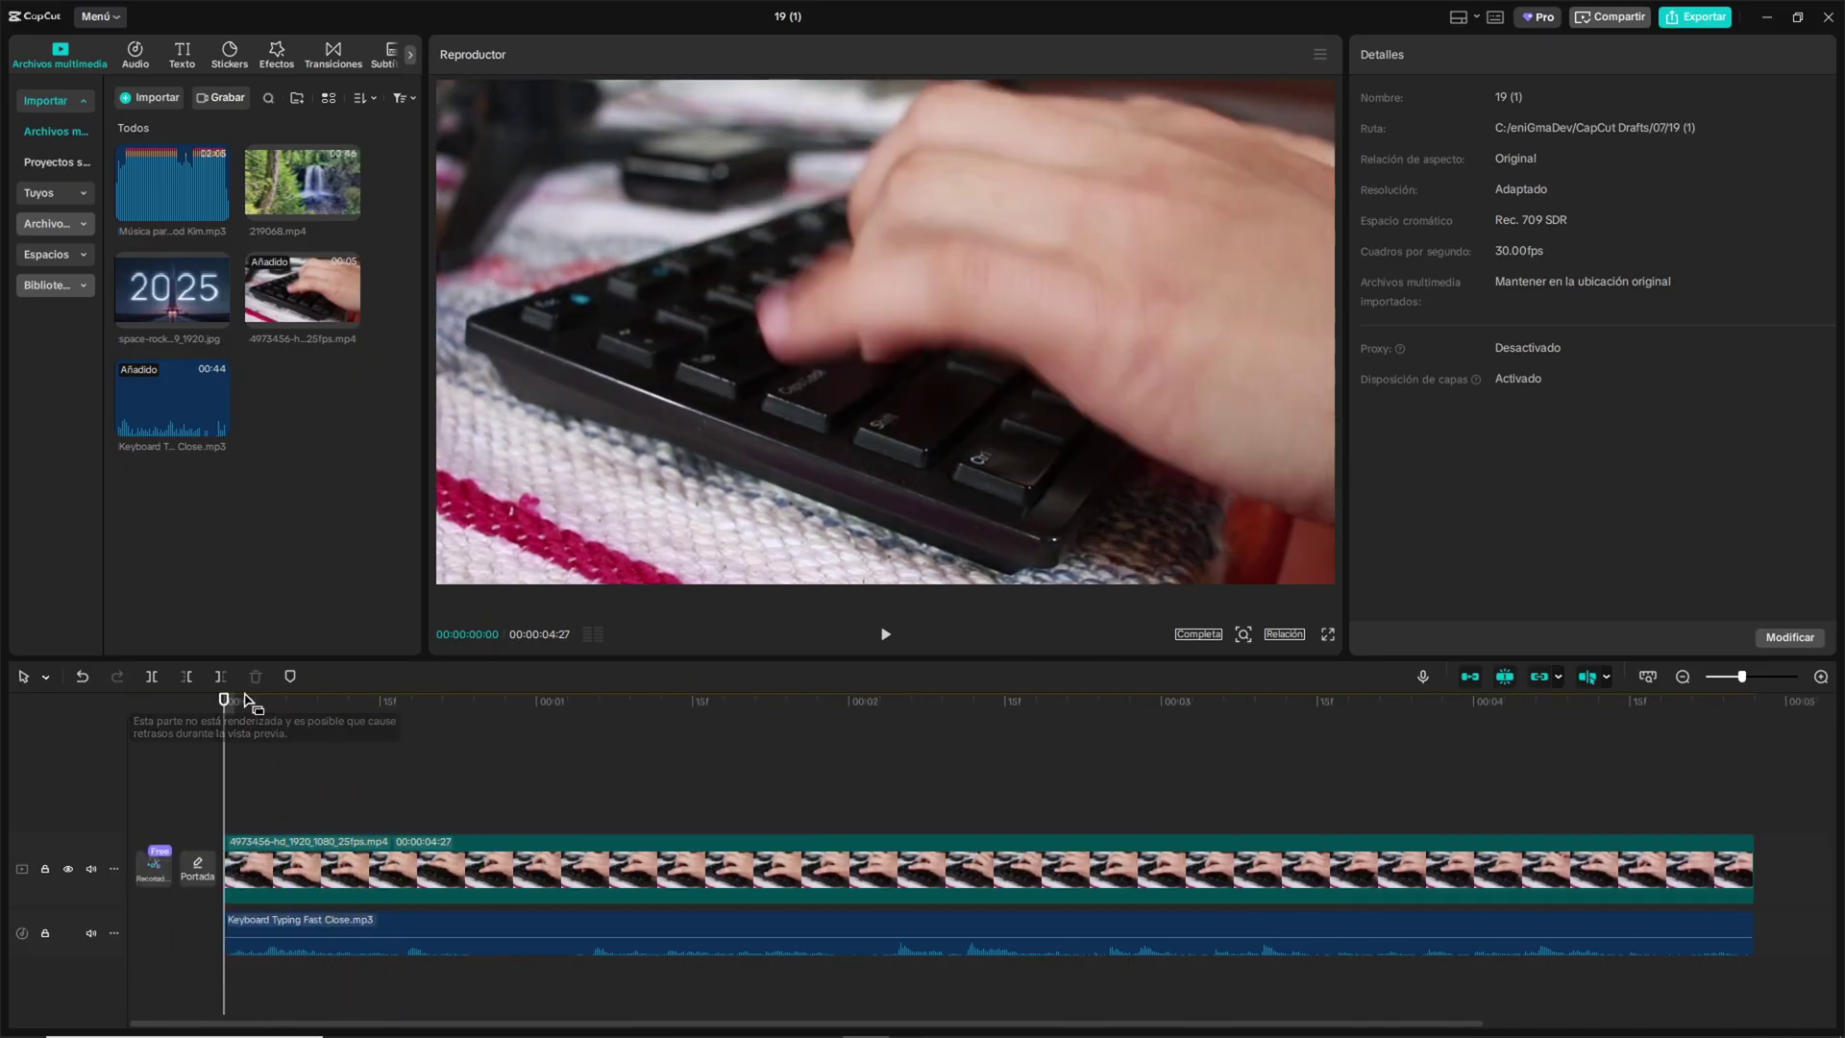
left_click_drag(224, 702, 422, 702)
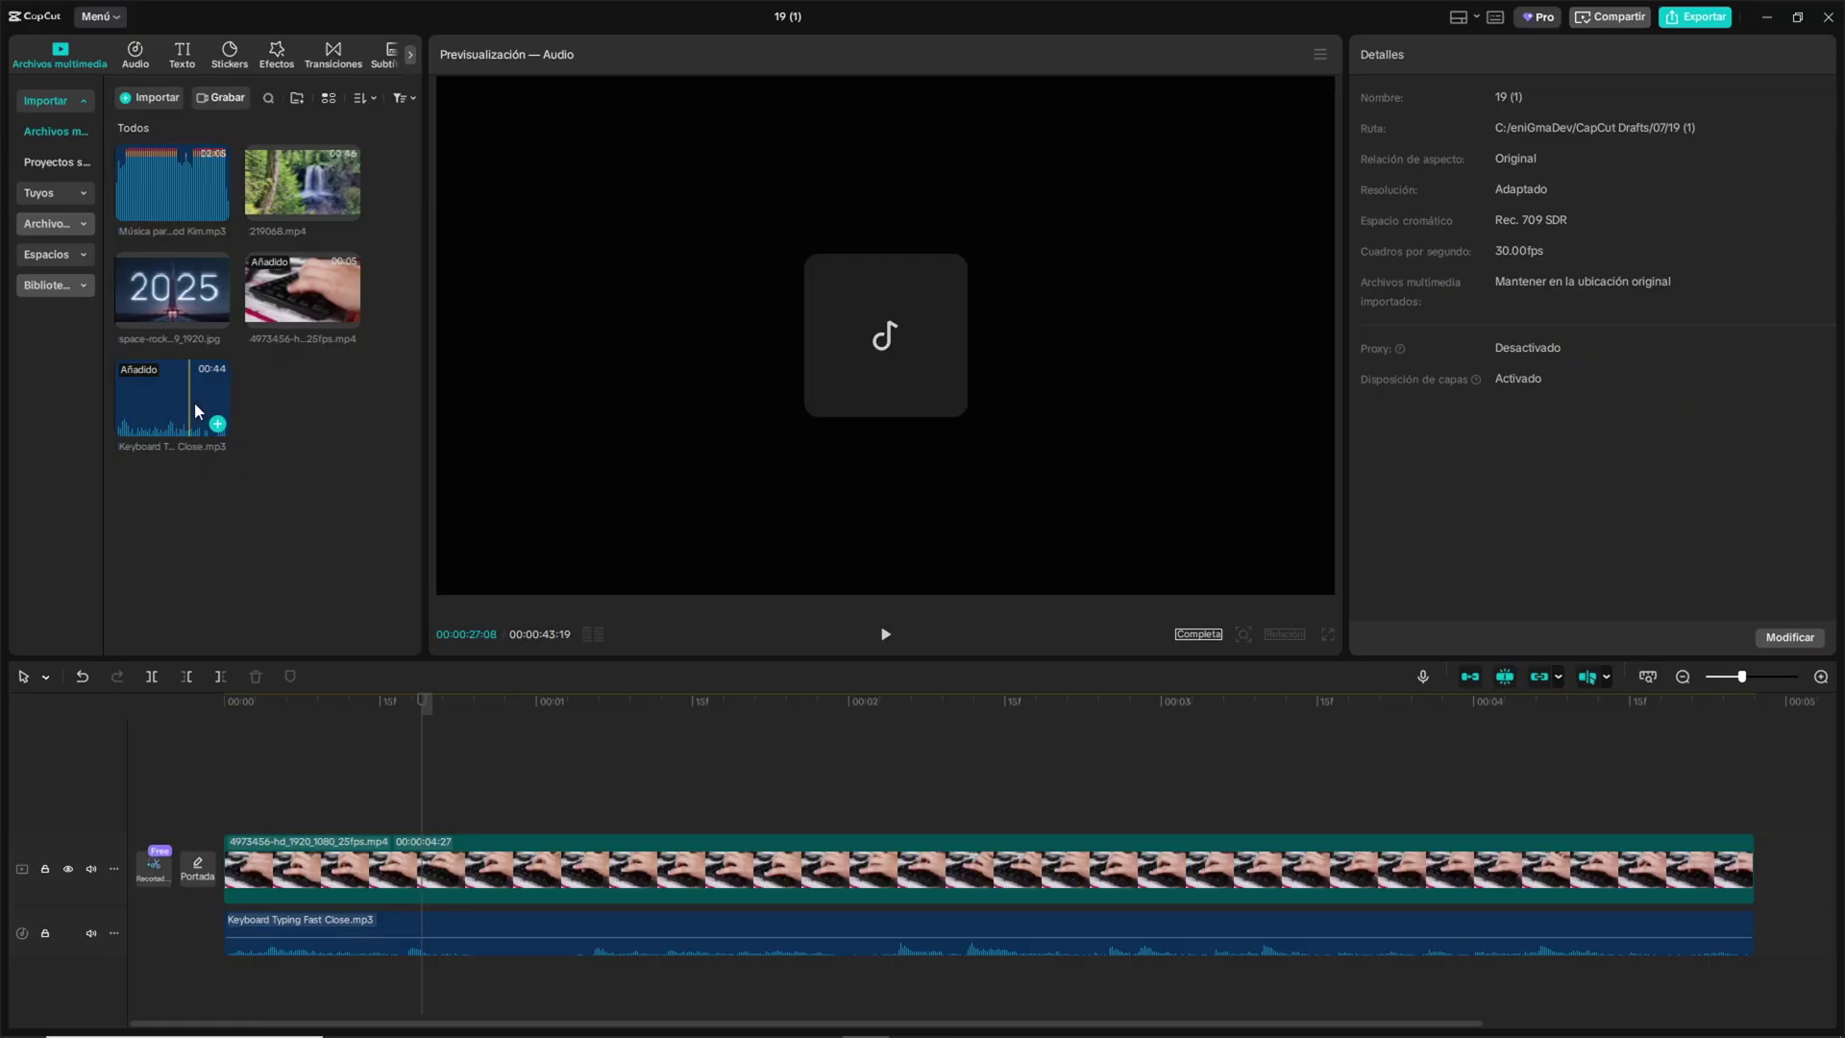
left_click(298, 702)
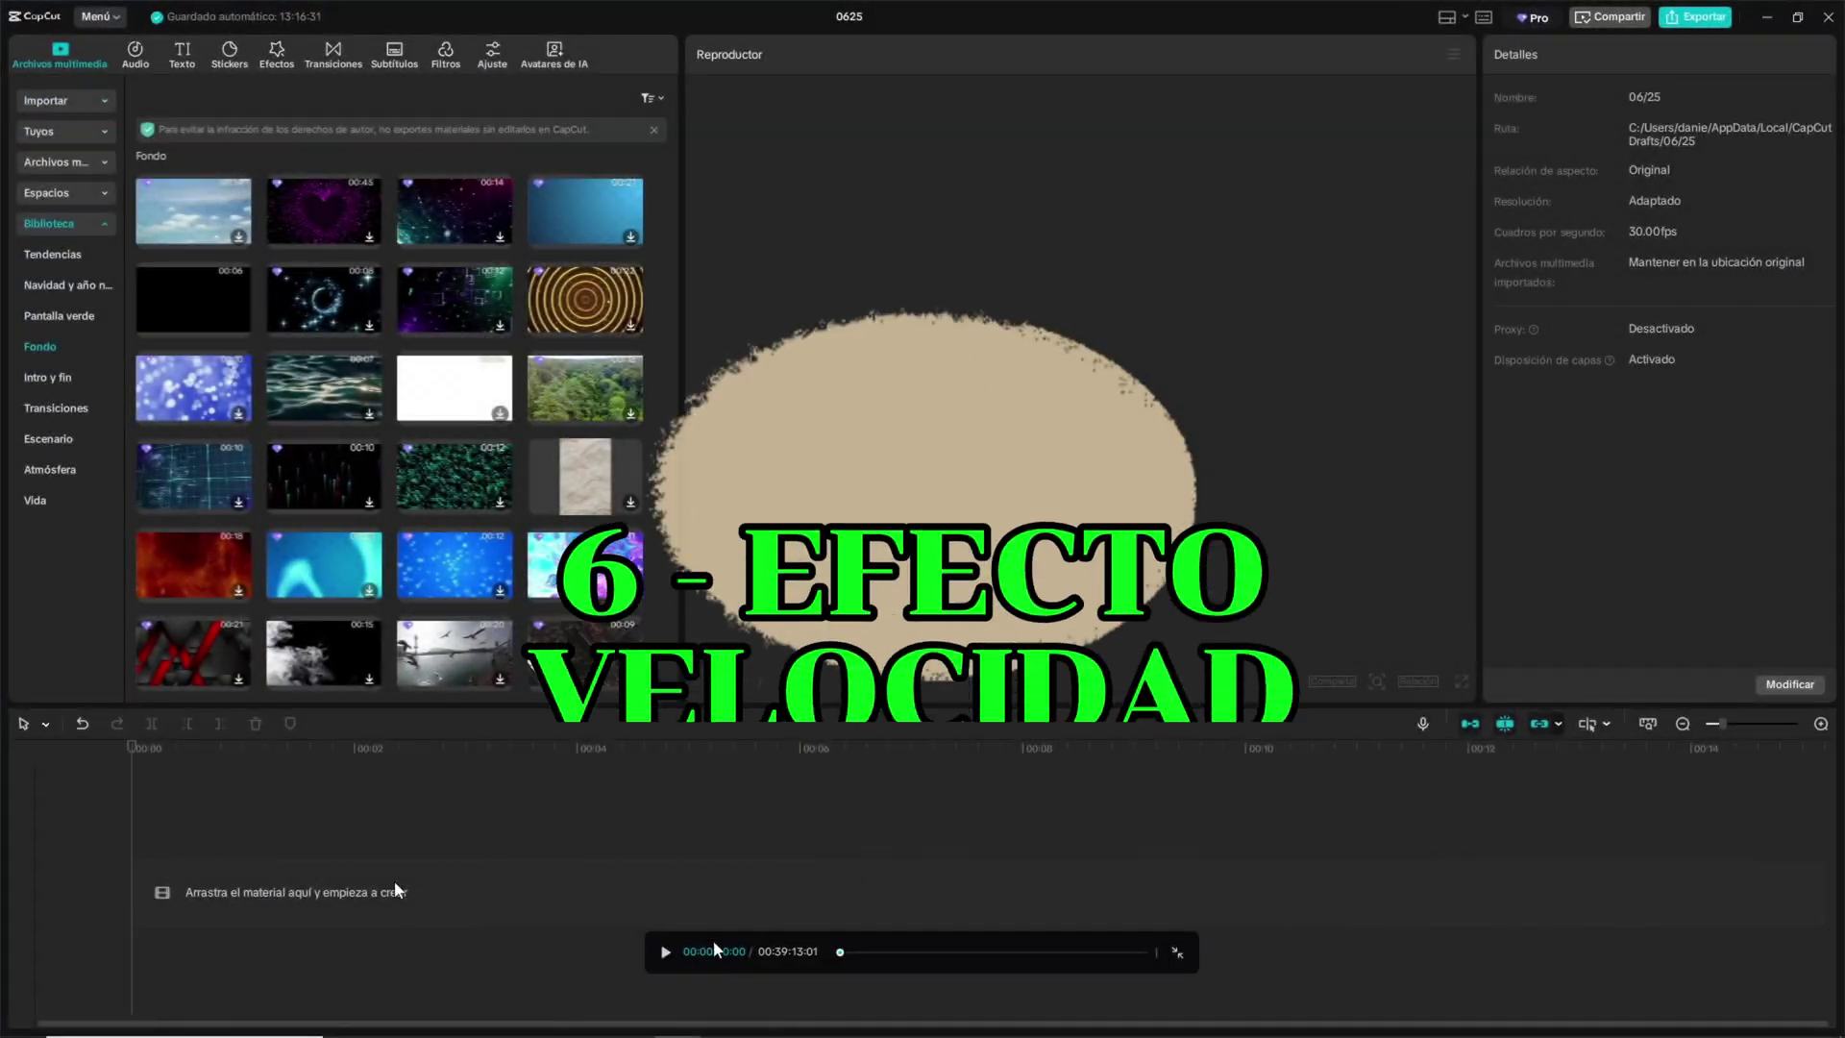
Play and scrub through the long CapCut tutorial recording from its start to review the footage at normal speed
left_click(667, 953)
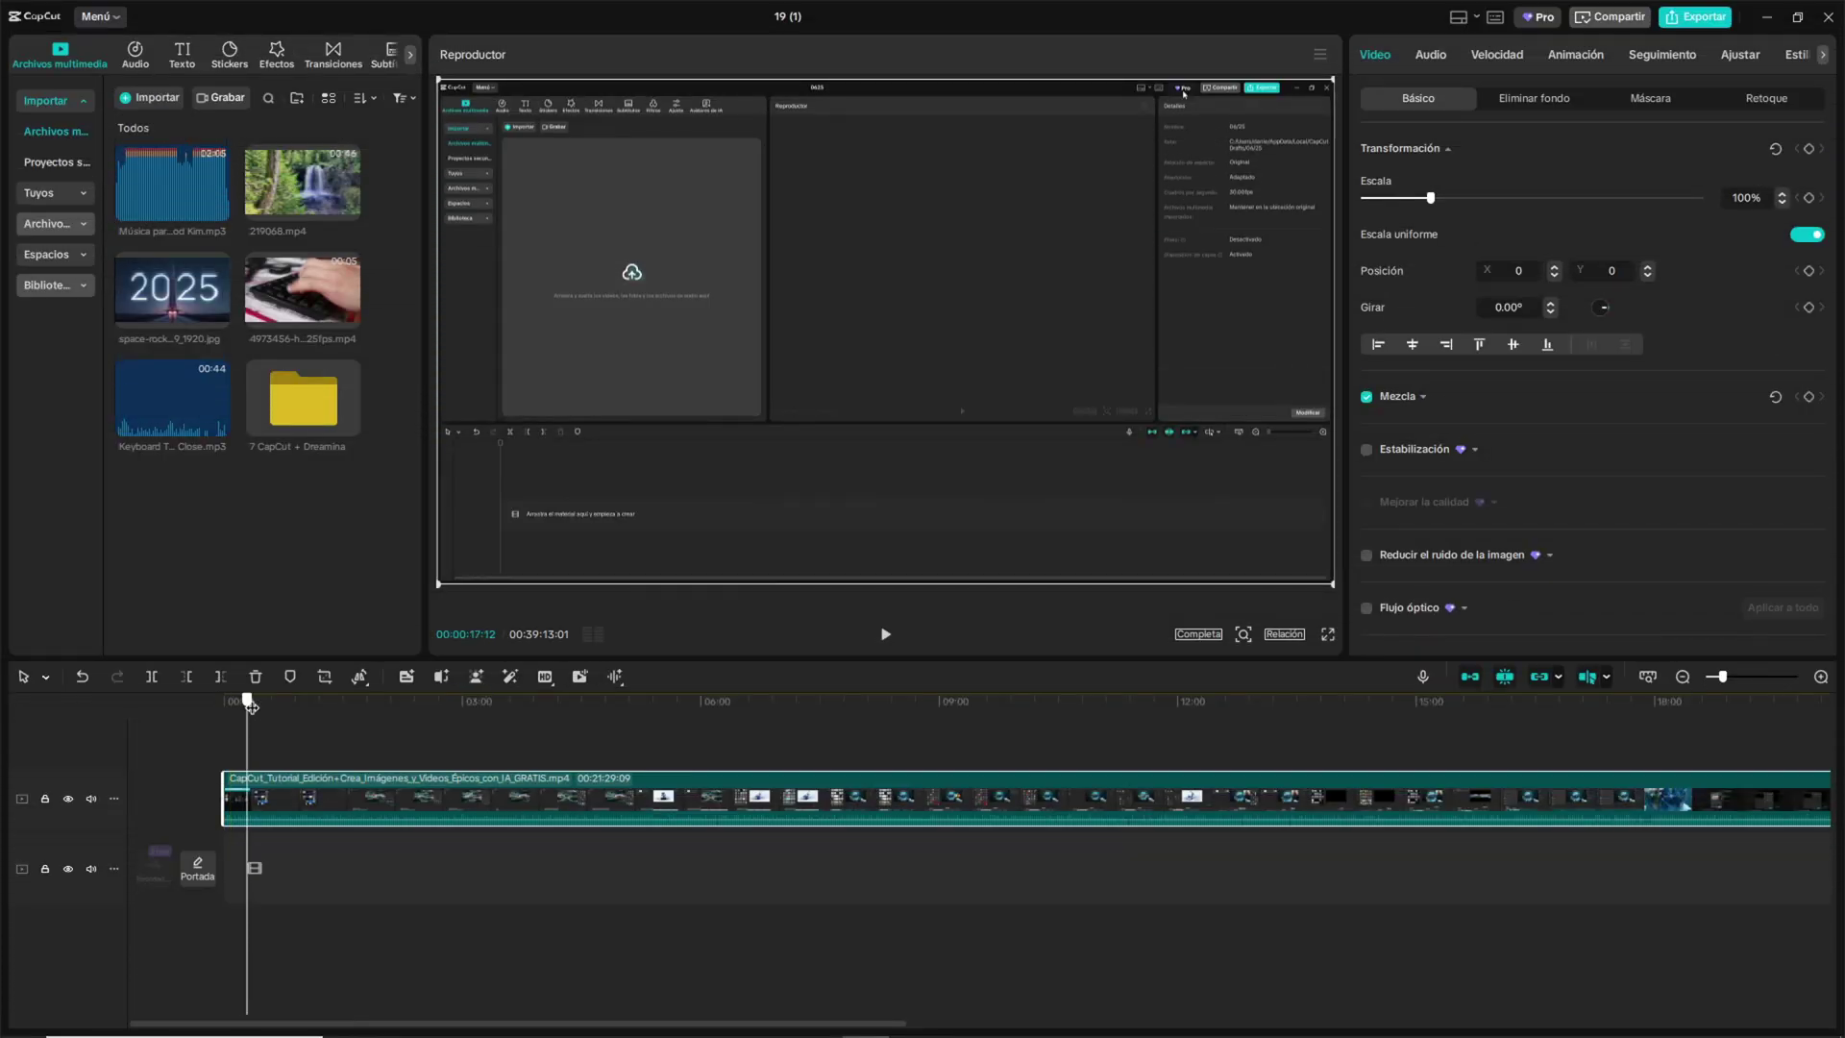
left_click_drag(248, 705, 444, 704)
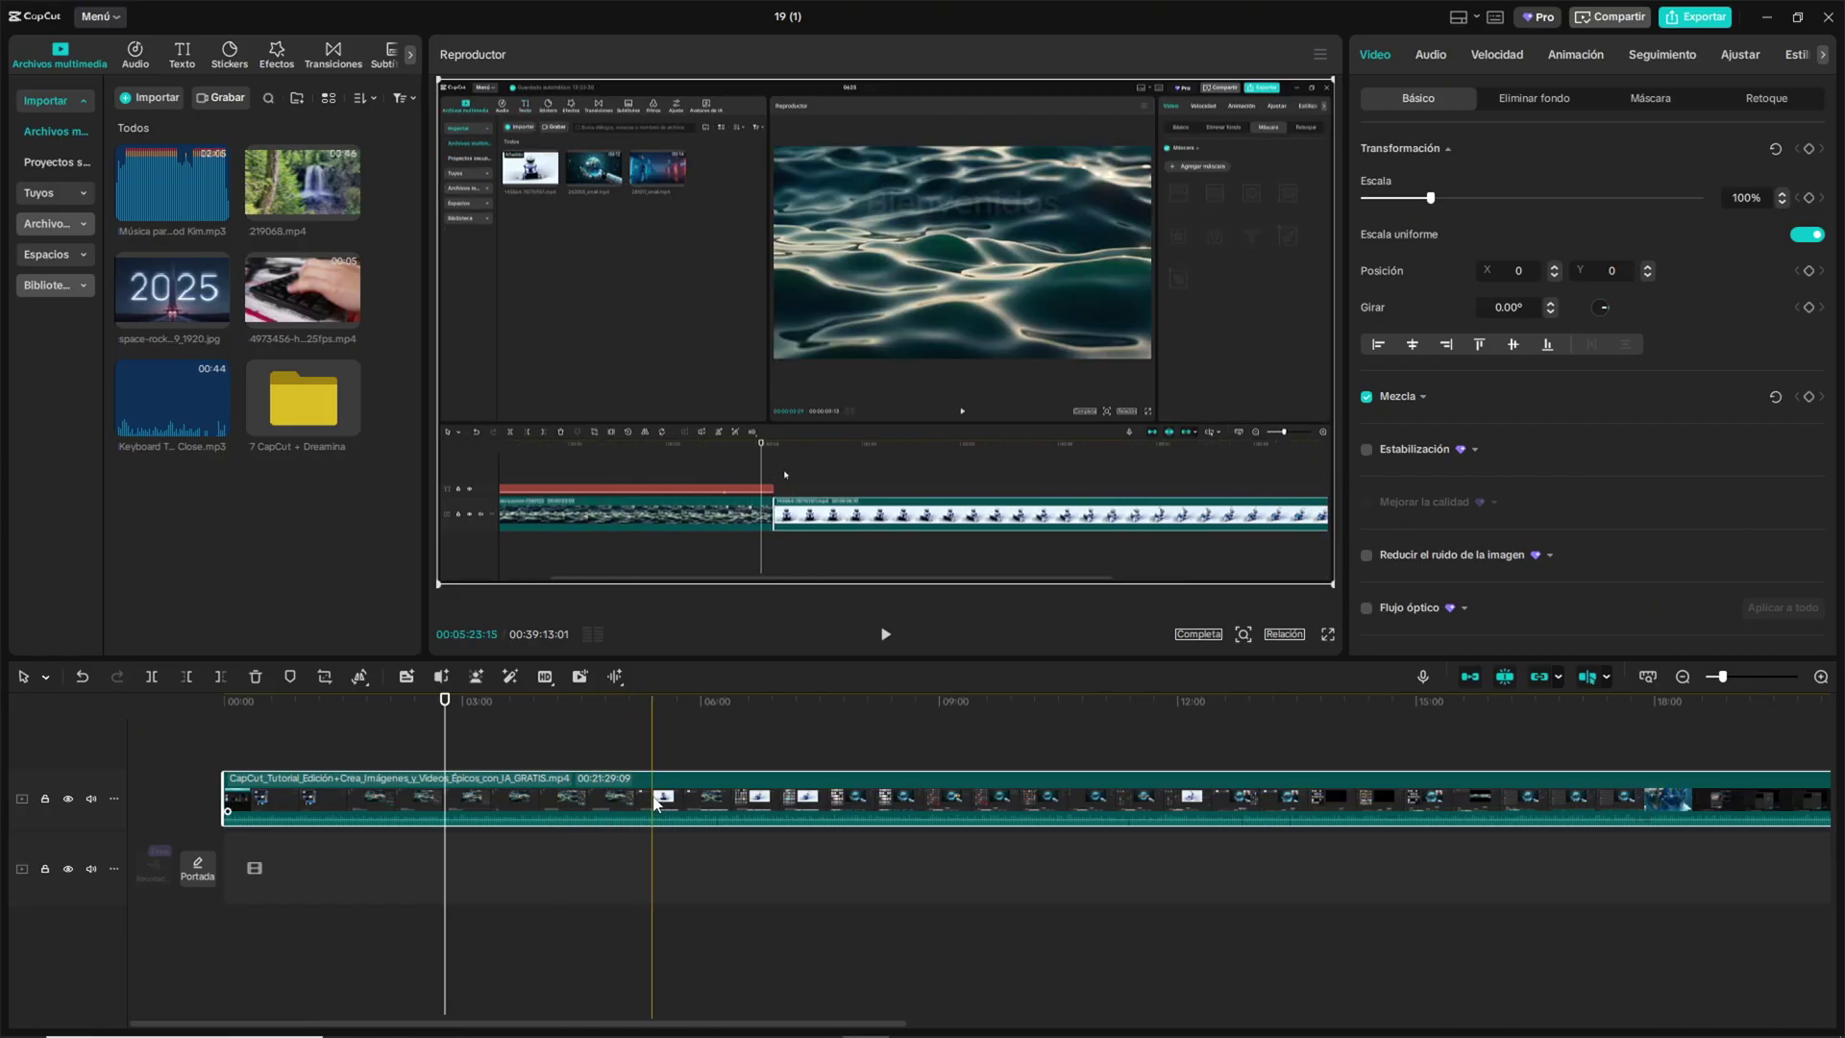
left_click_drag(590, 719, 1060, 758)
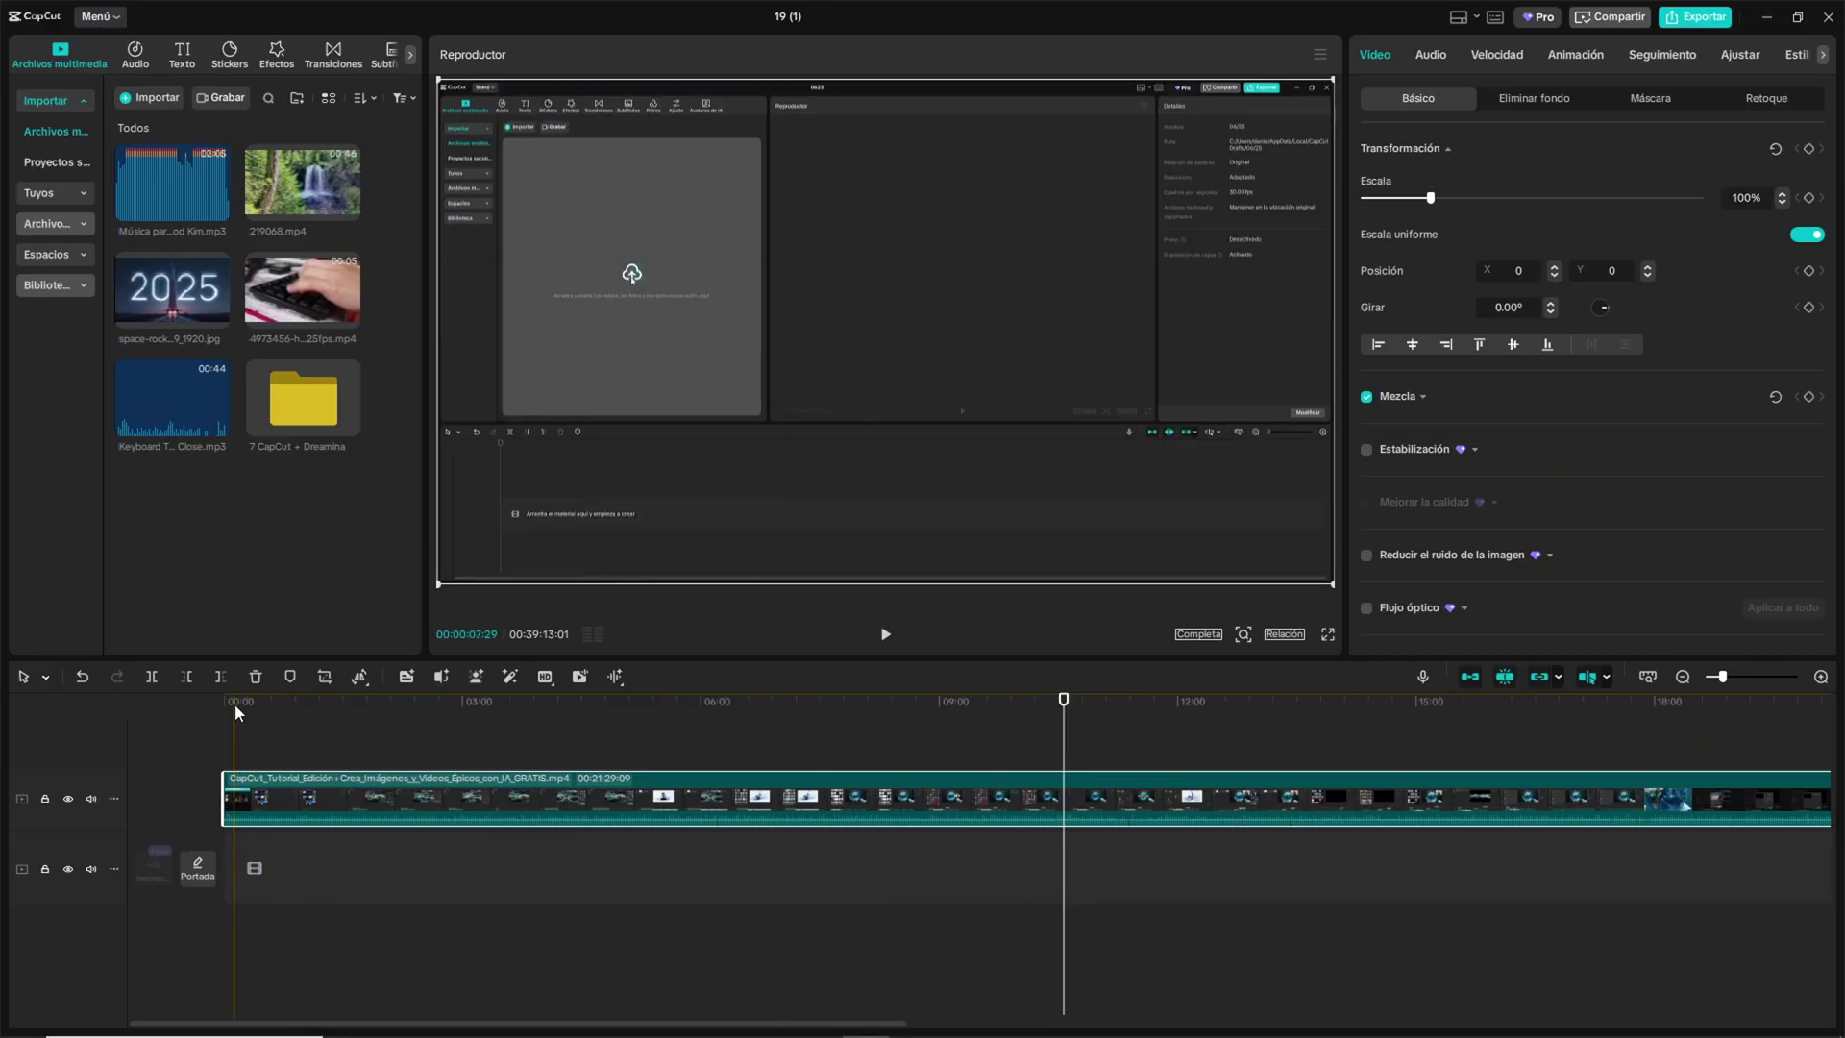
left_click(228, 701)
left_click_drag(233, 706, 348, 704)
key("Home")
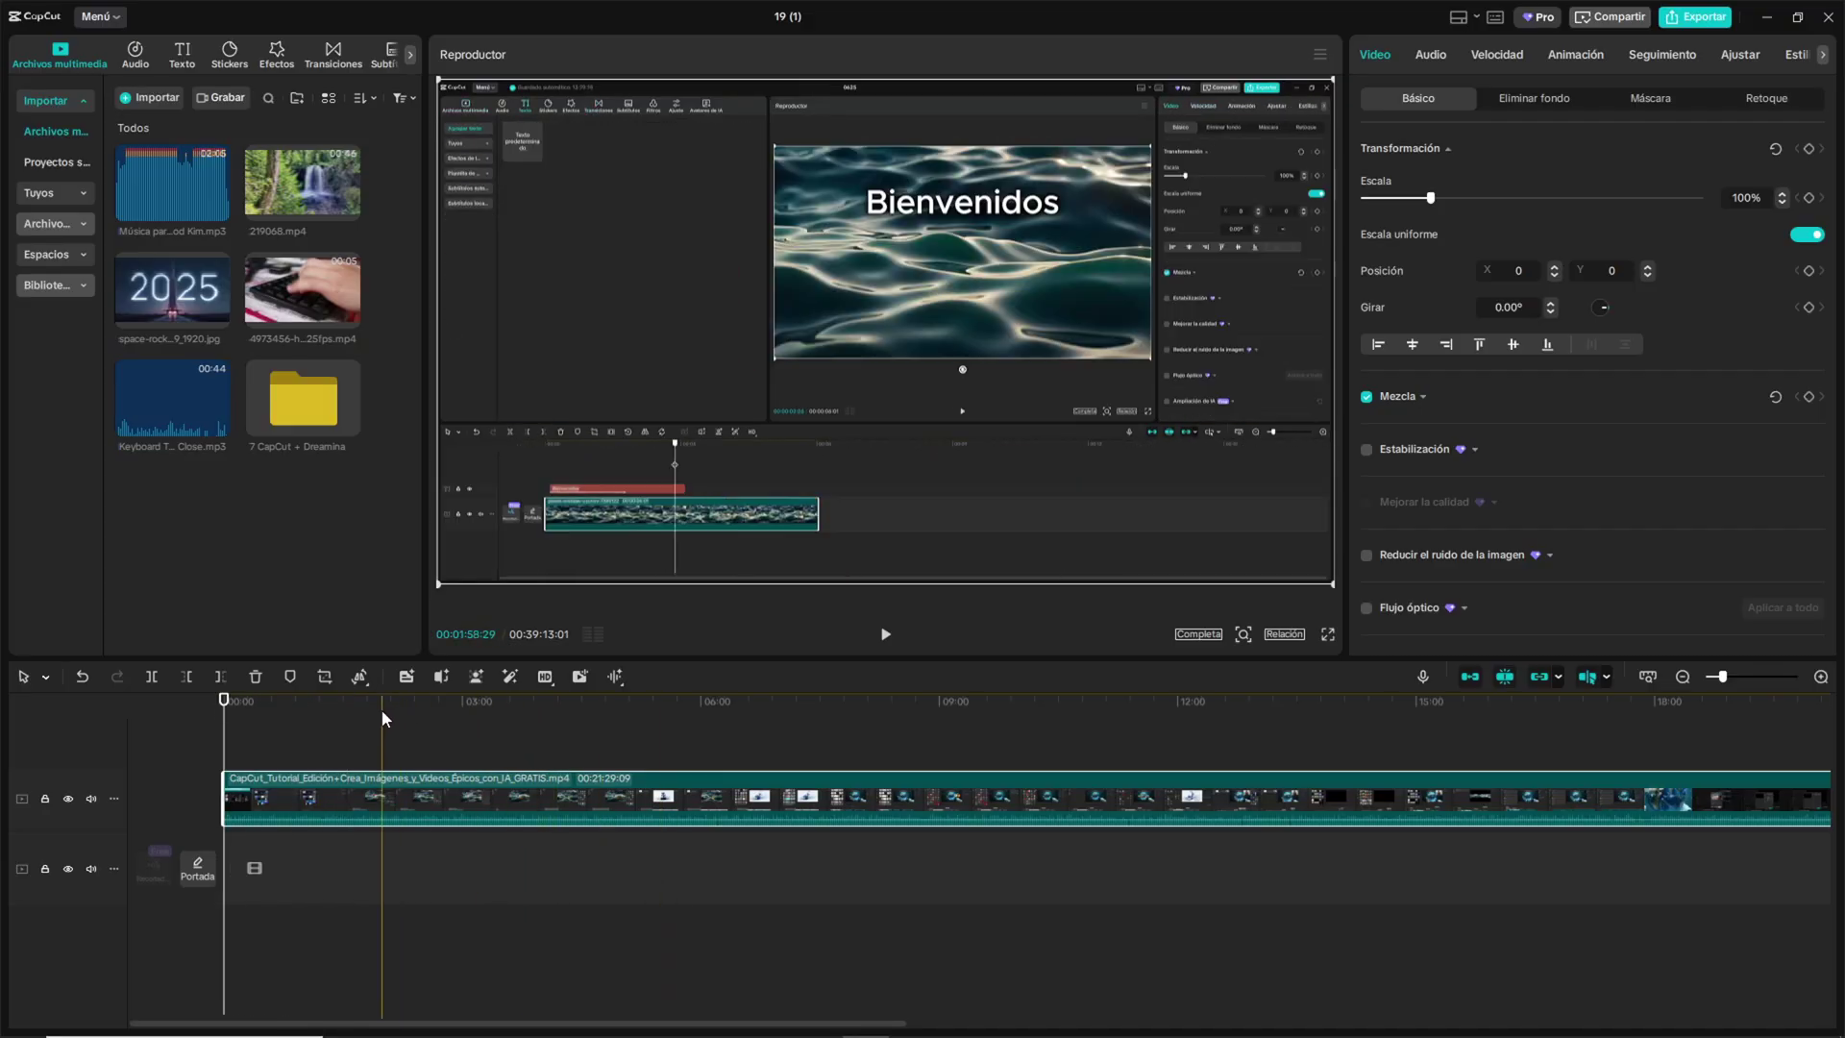
left_click_drag(379, 704, 1659, 691)
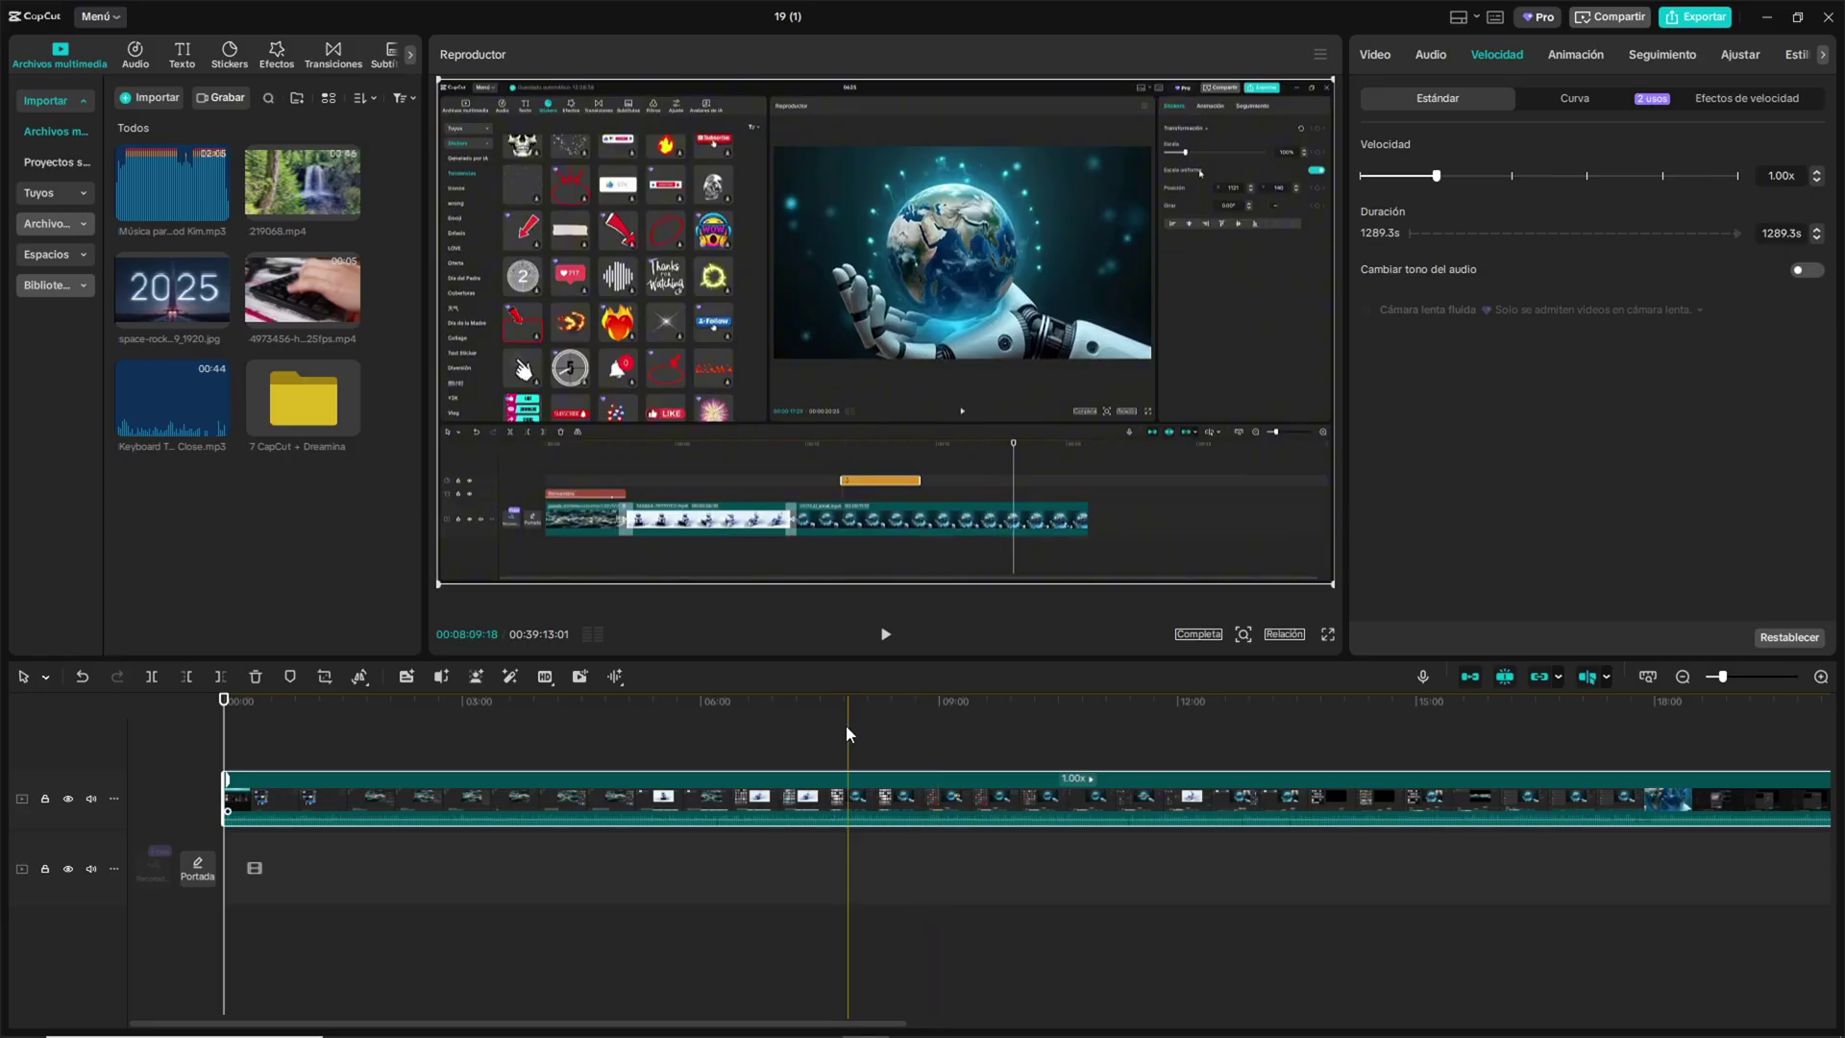
Split the tutorial recording at about 00:10:51, delete the remainder, and select the part that is kept
left_click_drag(908, 699, 1087, 725)
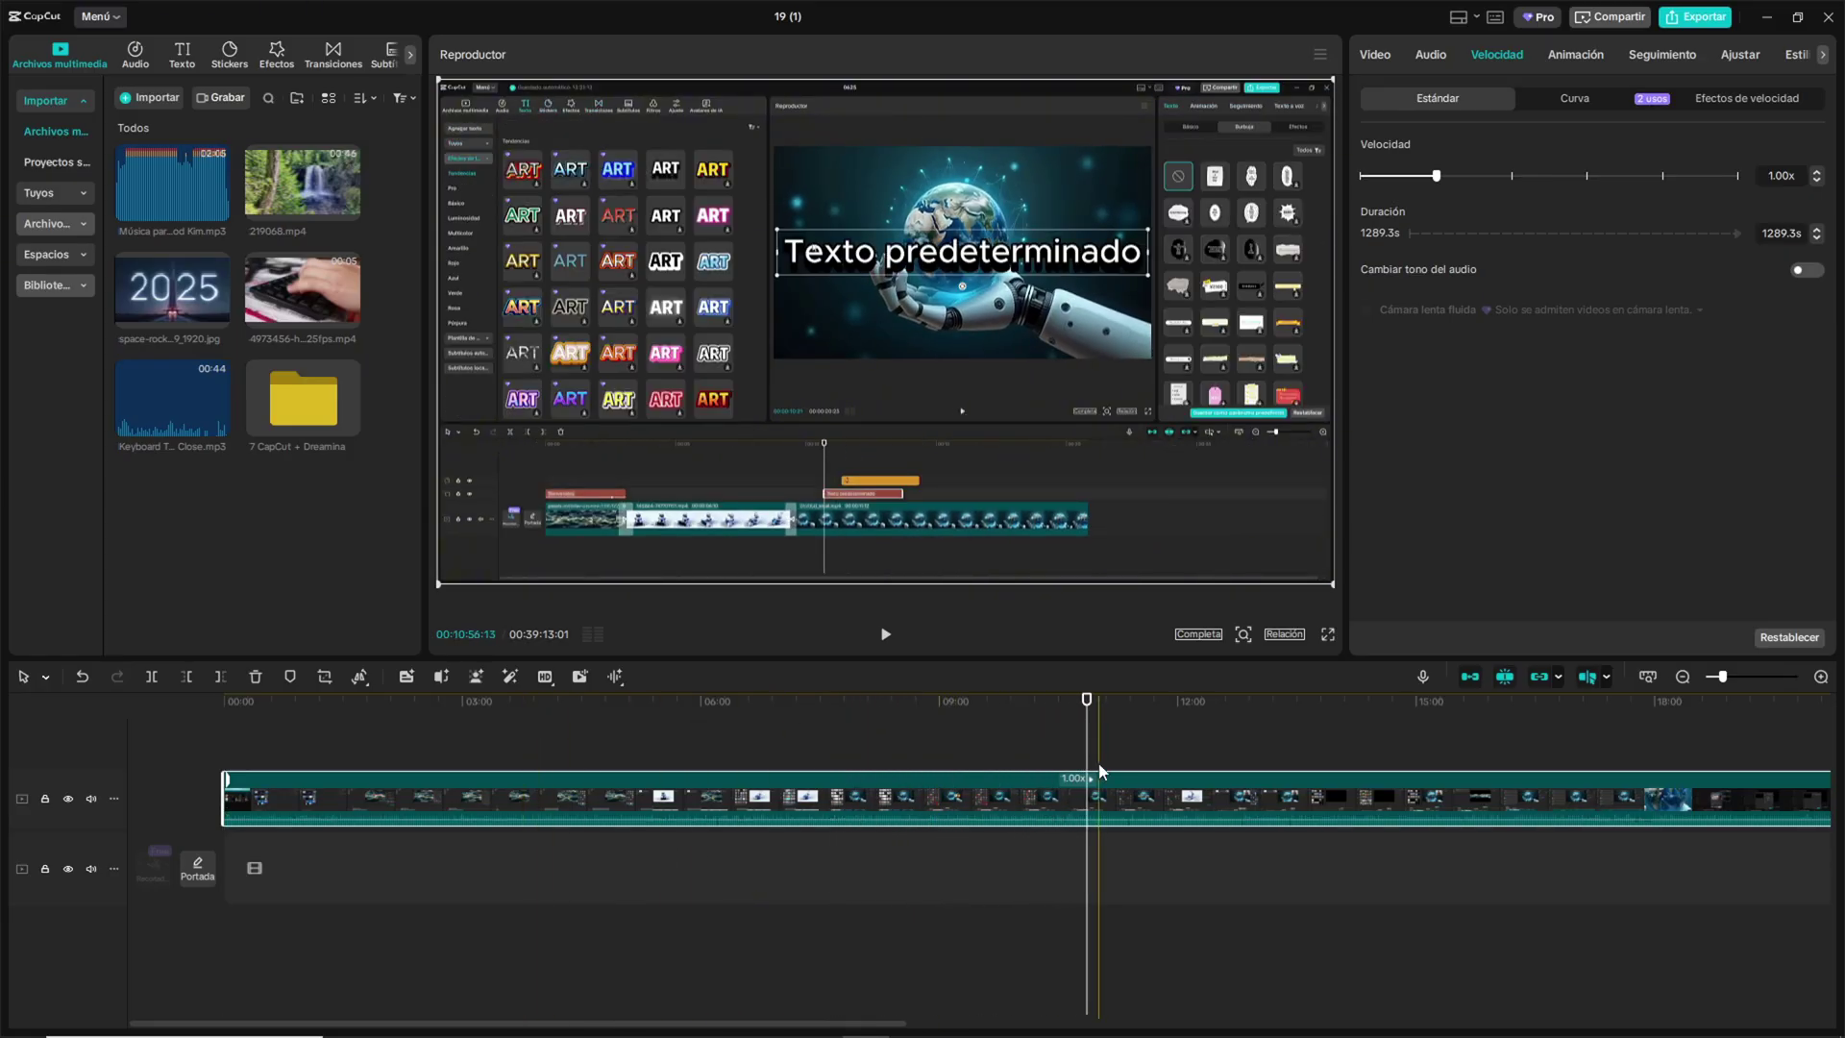
key("ctrl+b")
key("Delete")
left_click(990, 797)
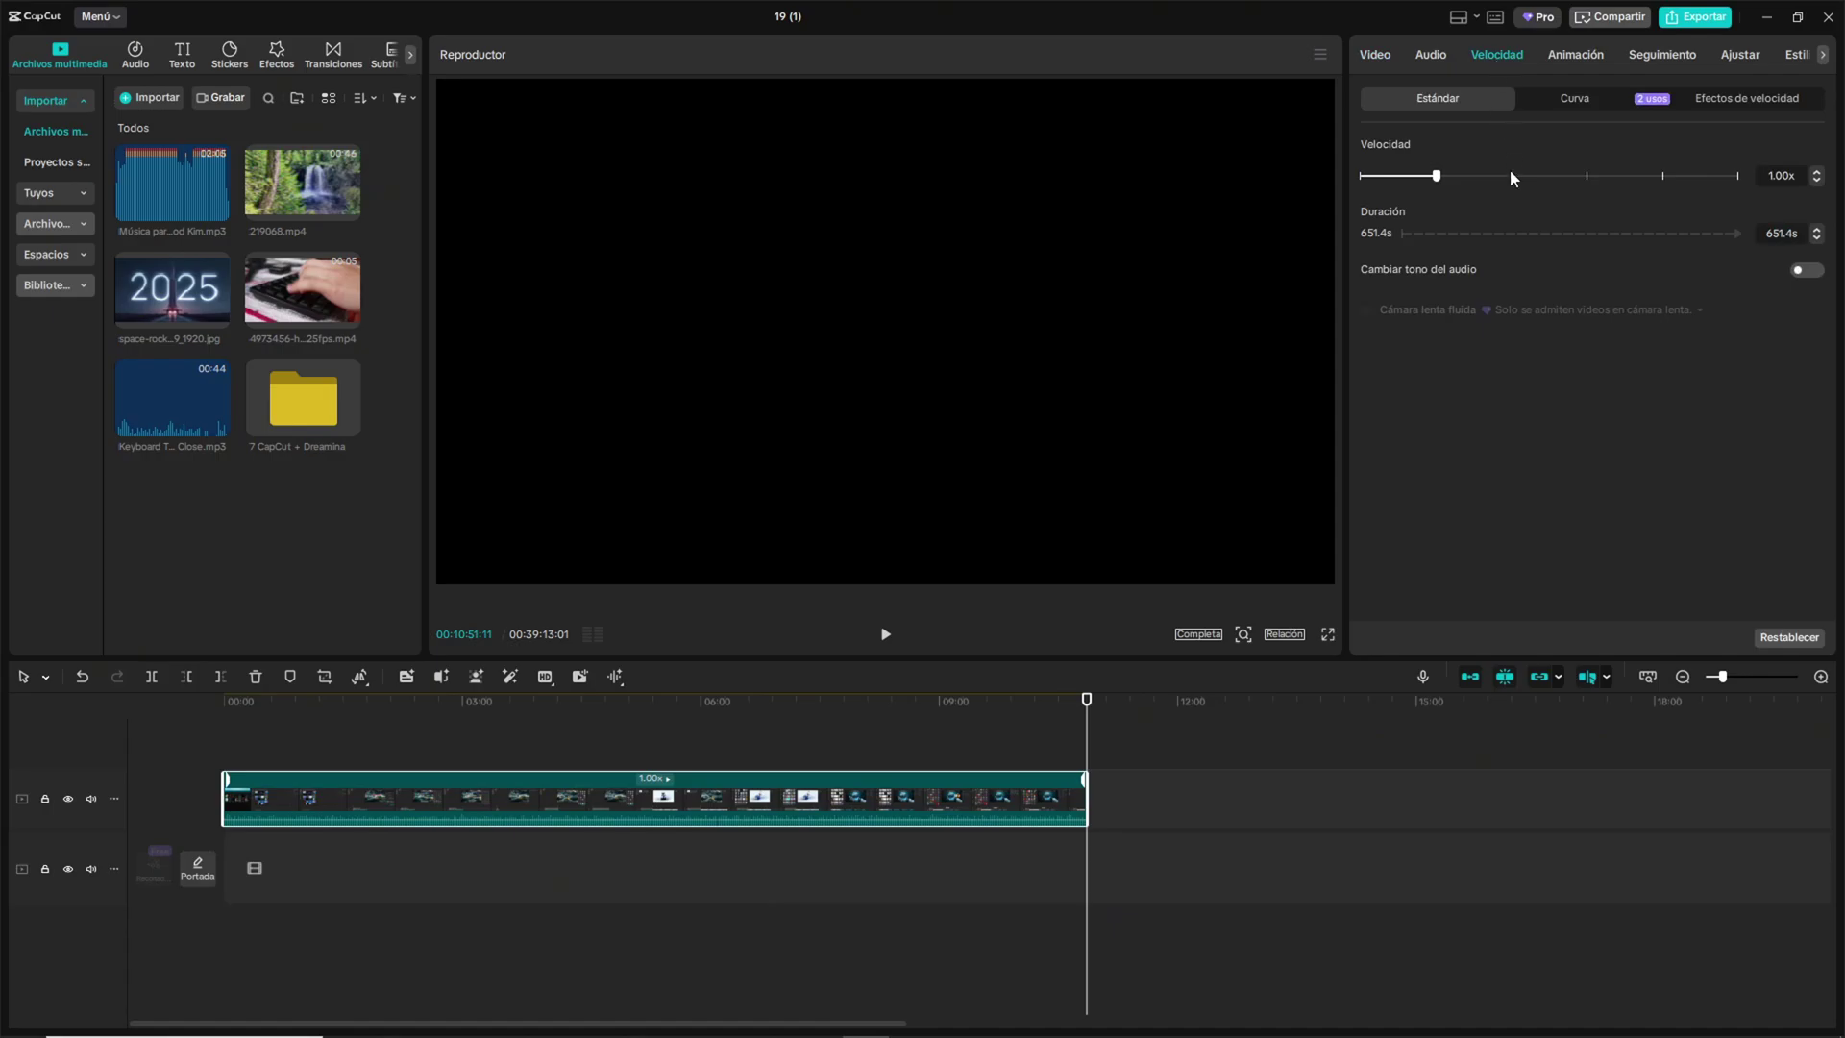
Try the recording at 10x speed from the start, check its audio settings, and undo the last change
left_click(227, 700)
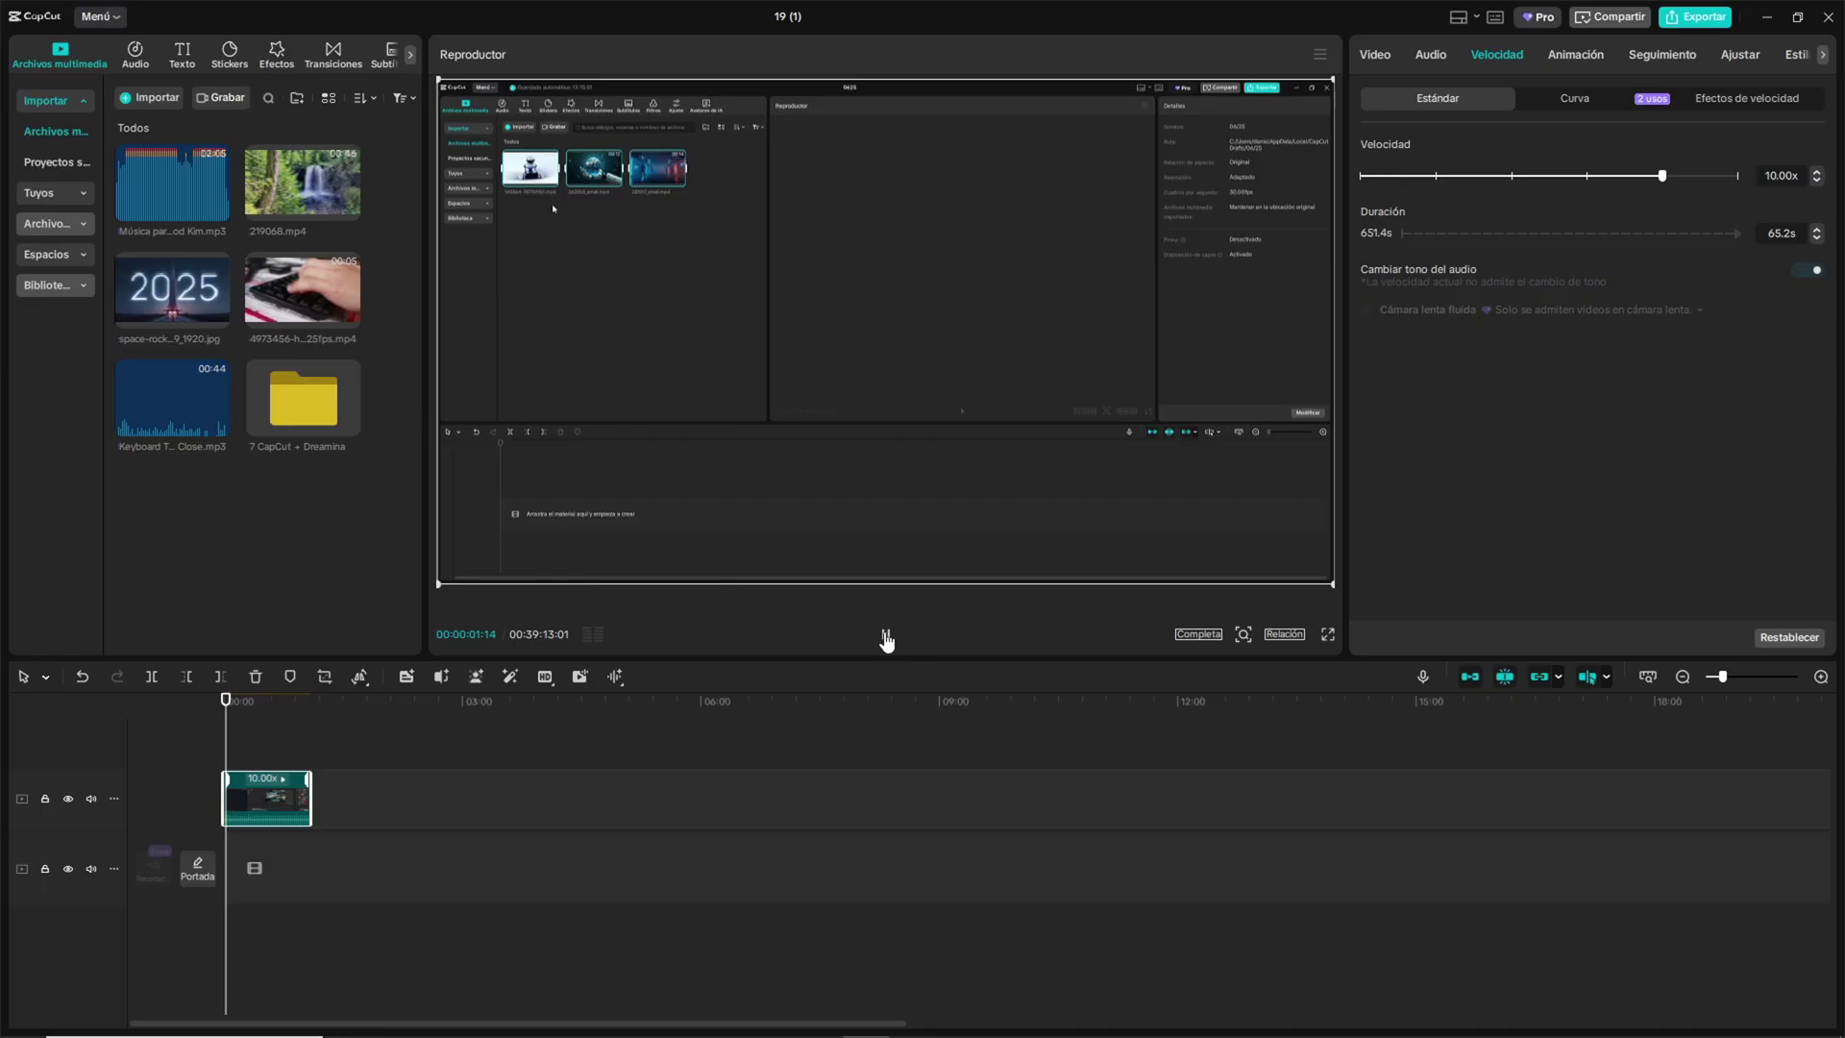
scroll(216, 730, "up", 5)
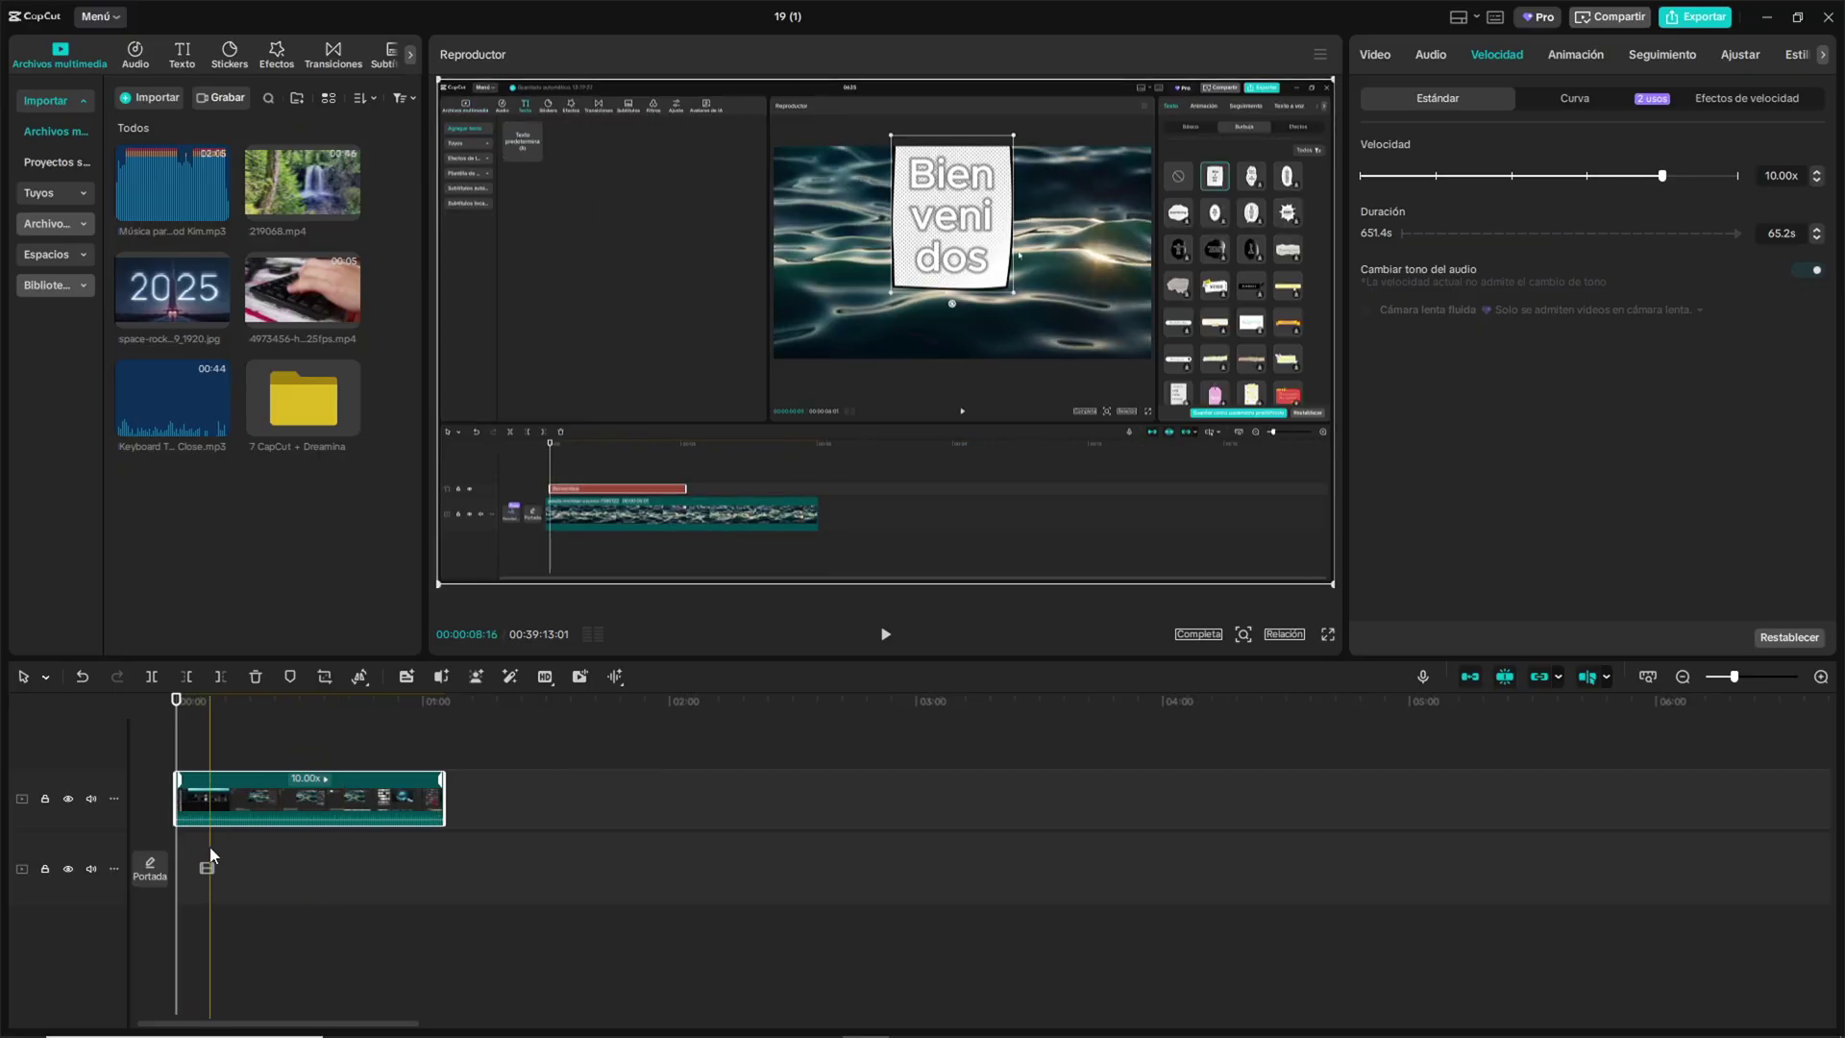
scroll(322, 805, "left", 2)
left_click(1427, 66)
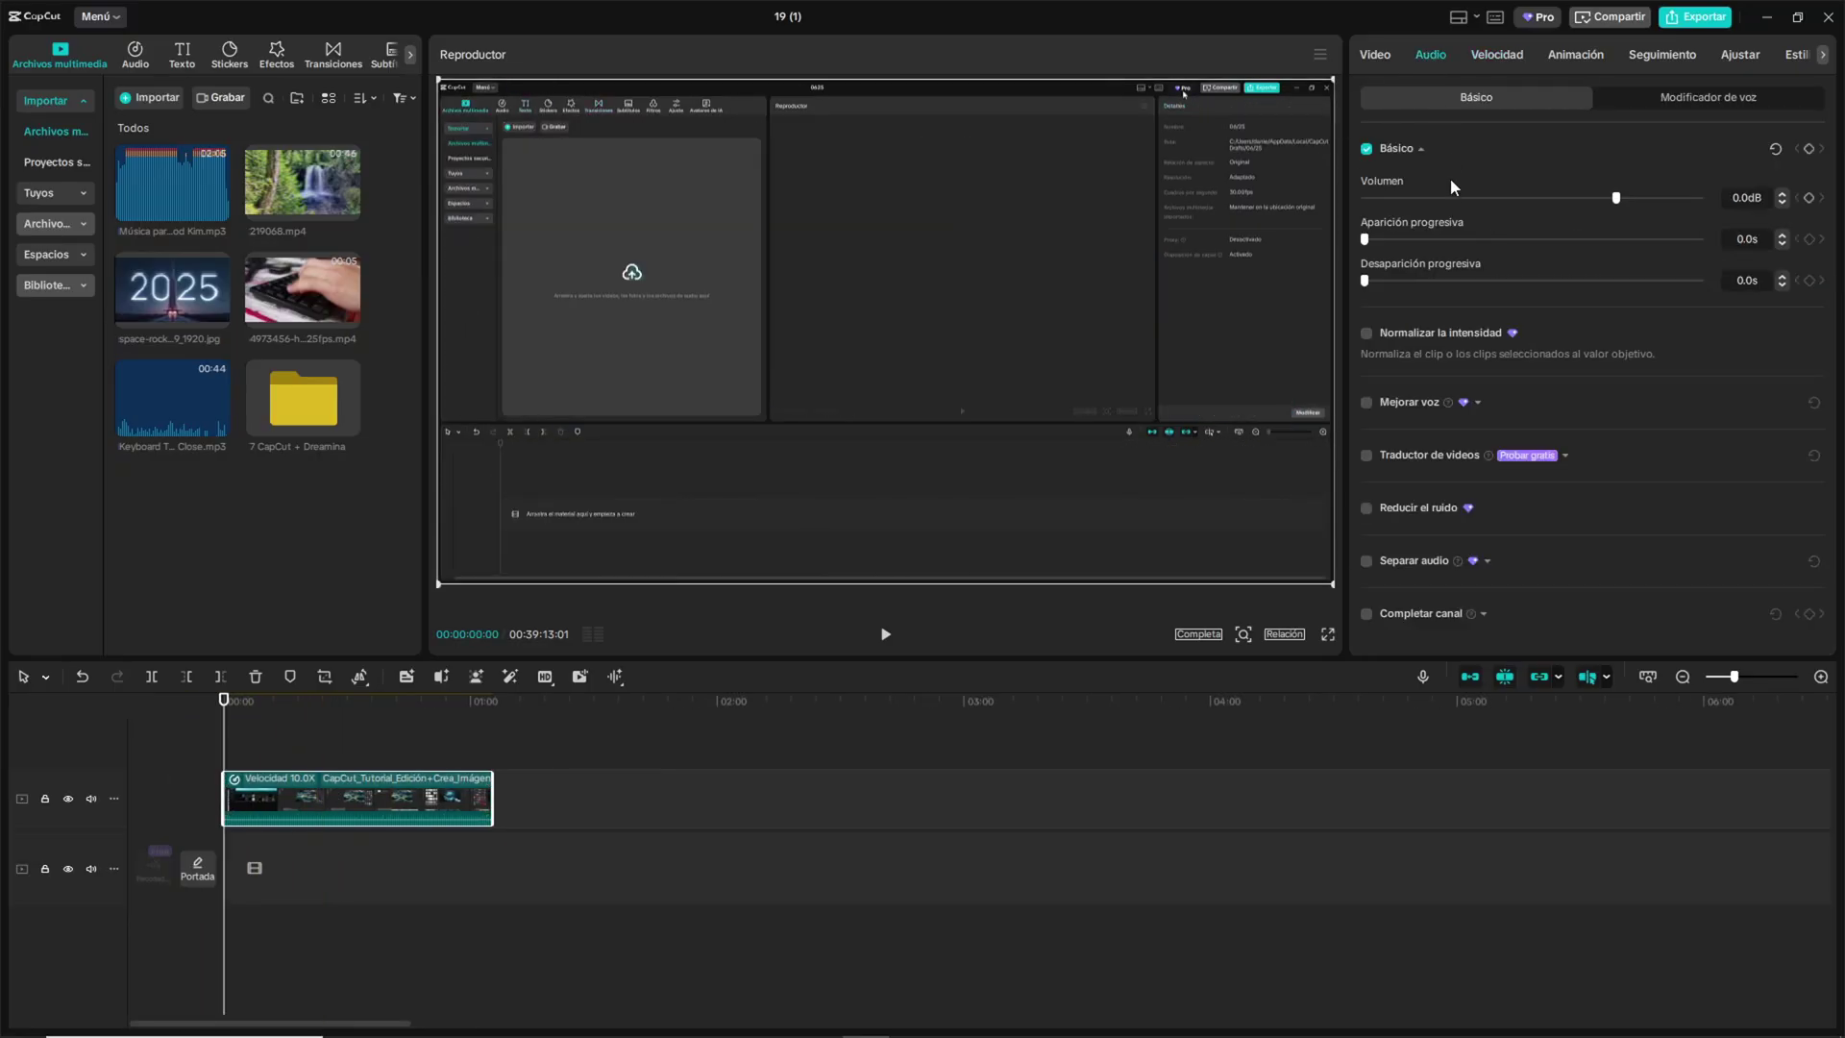
key("ctrl+z")
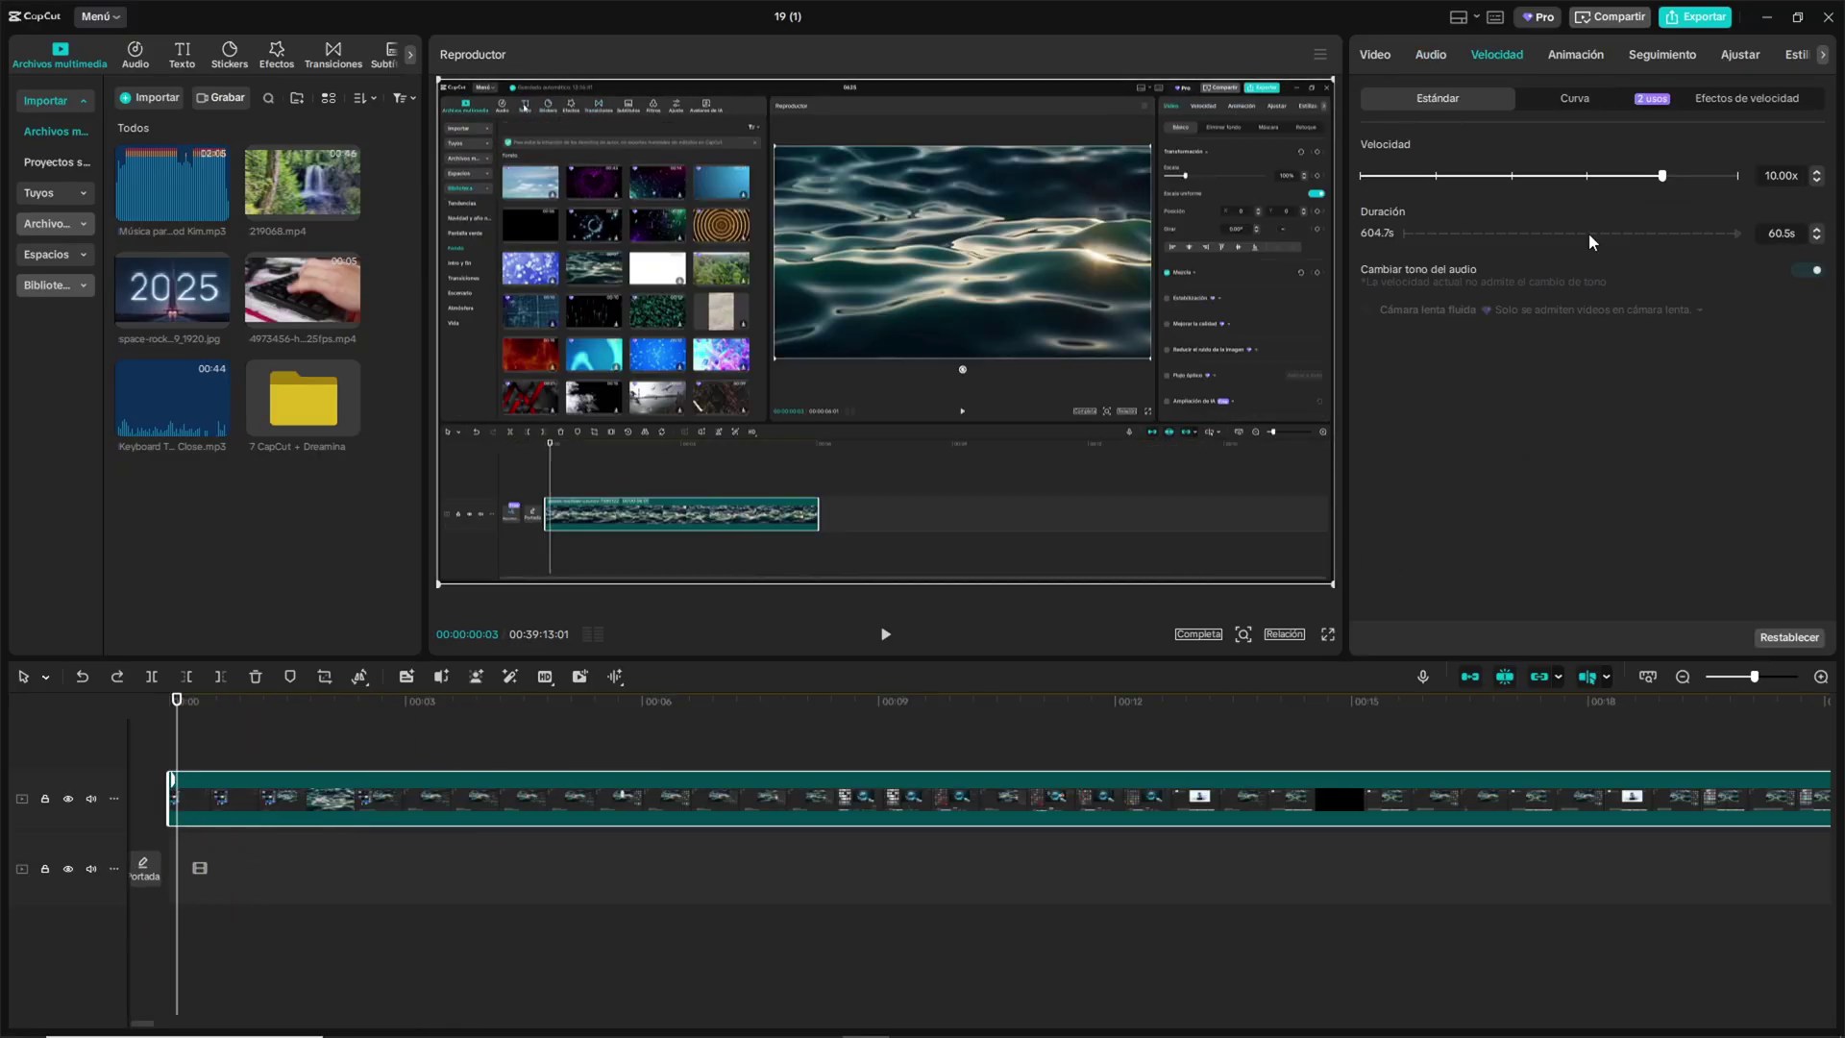
Set the recording's speed to 100x and play the result in full screen before returning to the editor
left_click_drag(1665, 182, 1734, 179)
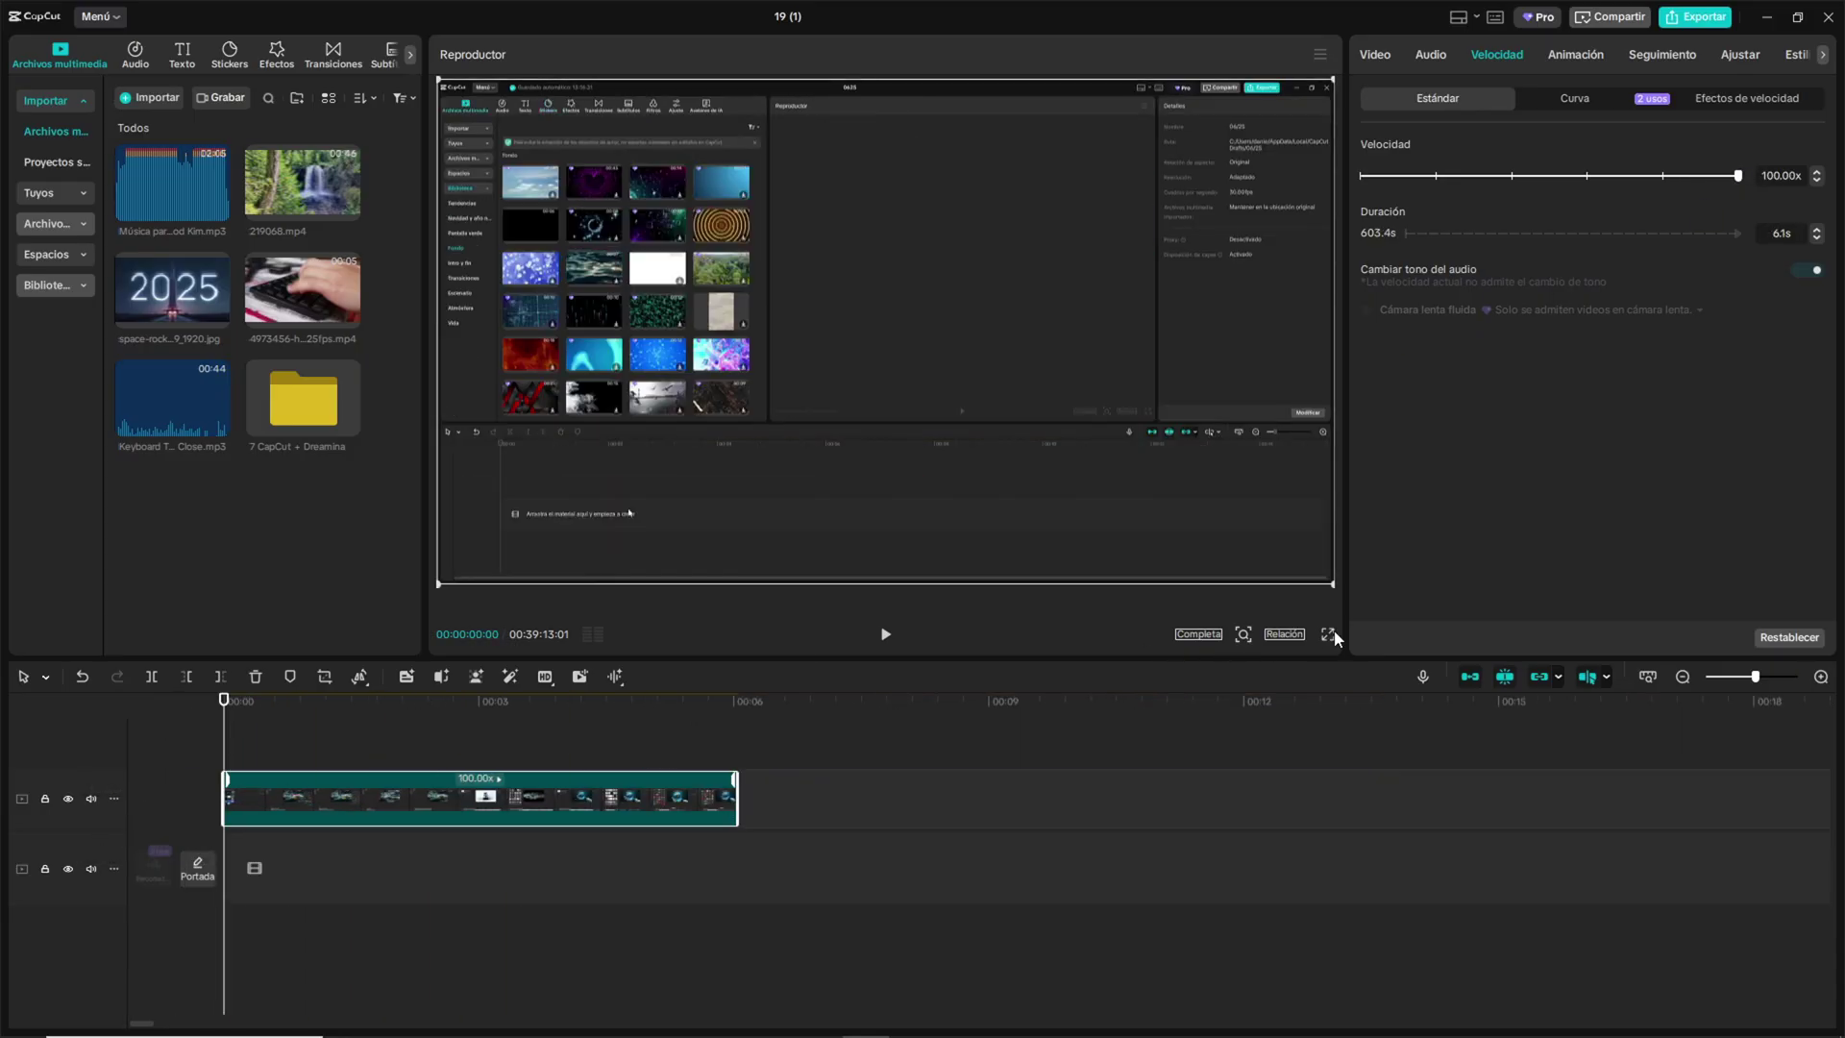
left_click(1327, 634)
left_click(666, 952)
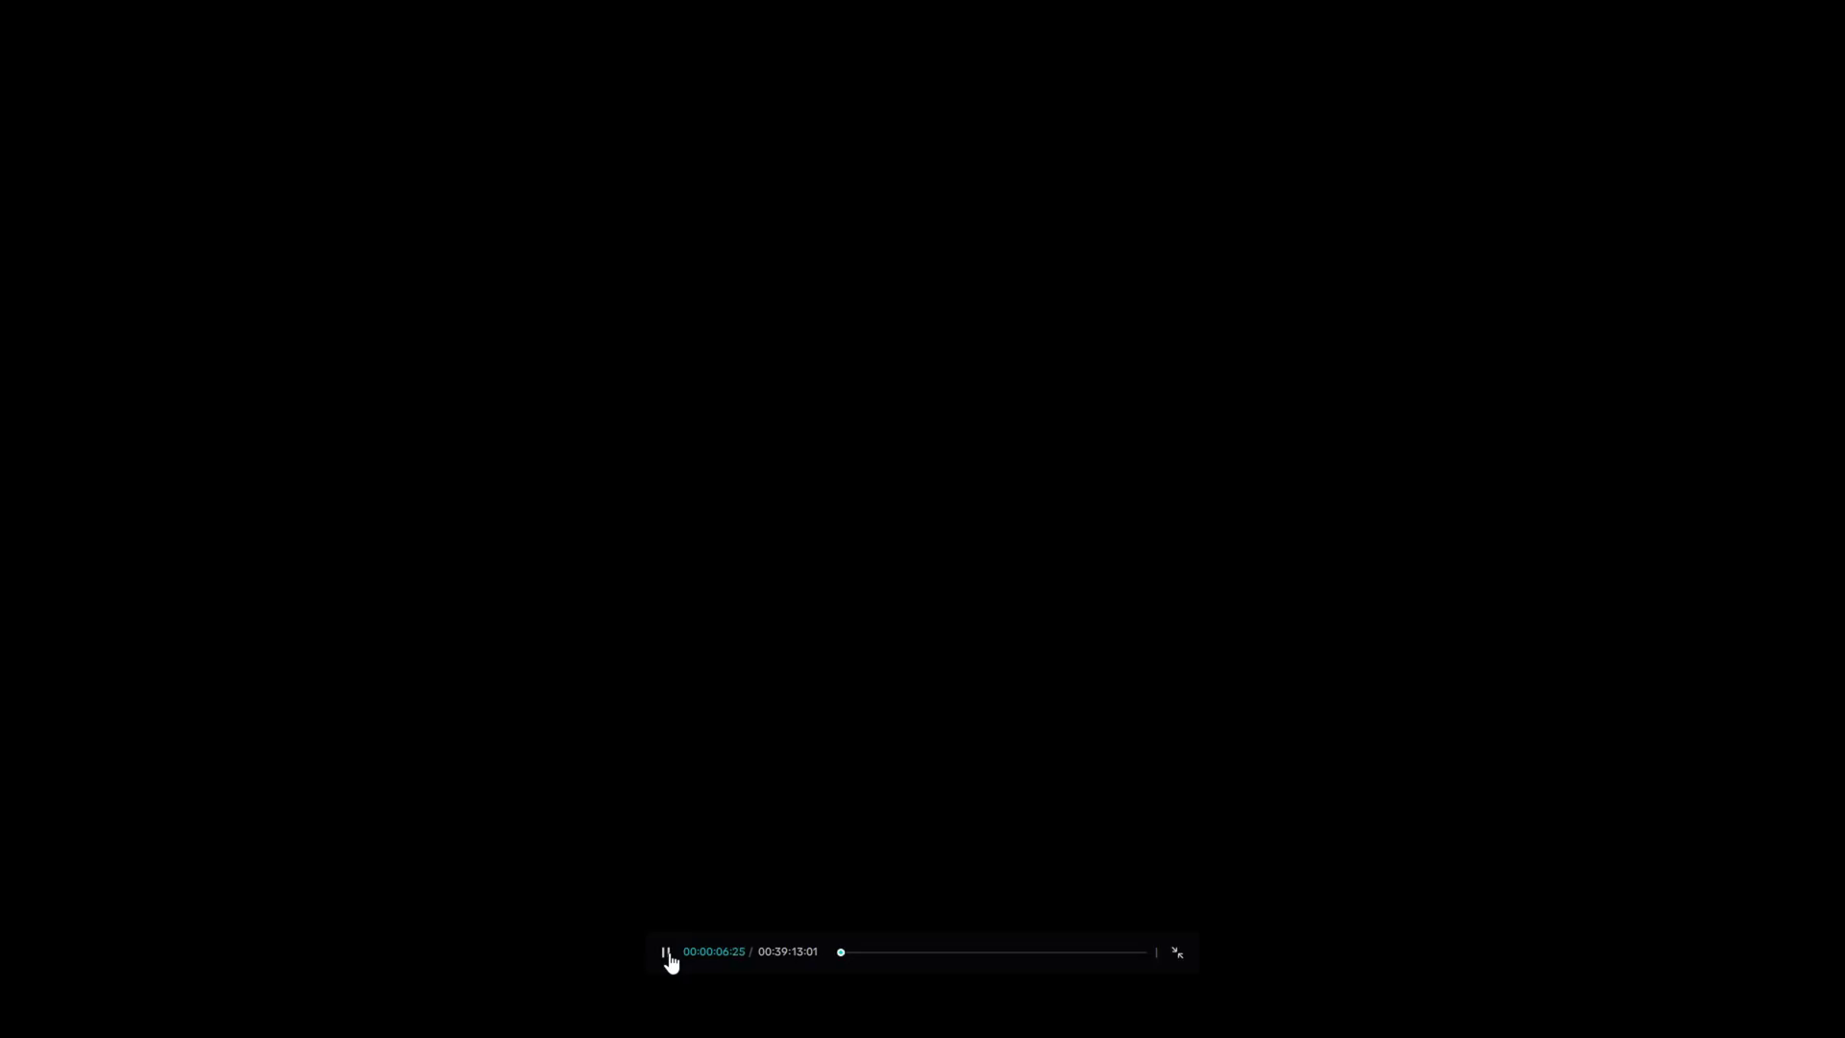
left_click(1173, 954)
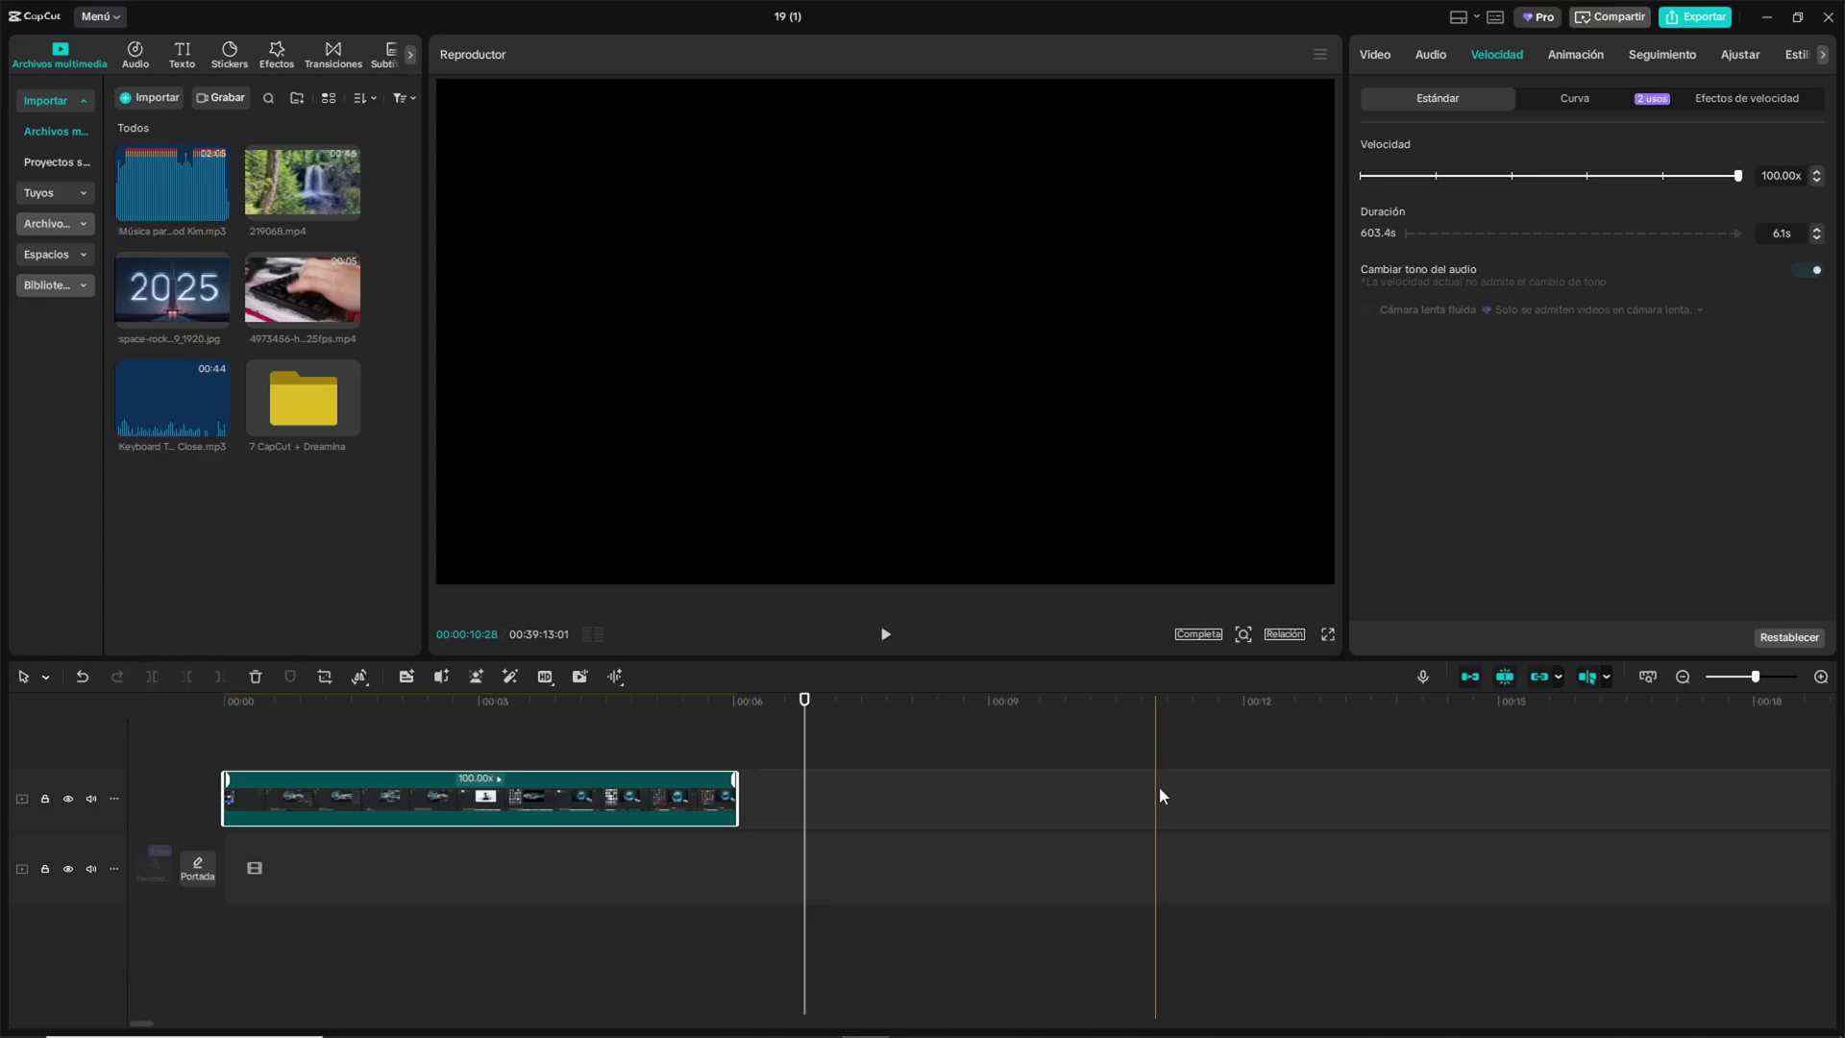
Scrub through the 100x clip from its start to examine the accelerated footage
left_click(213, 728)
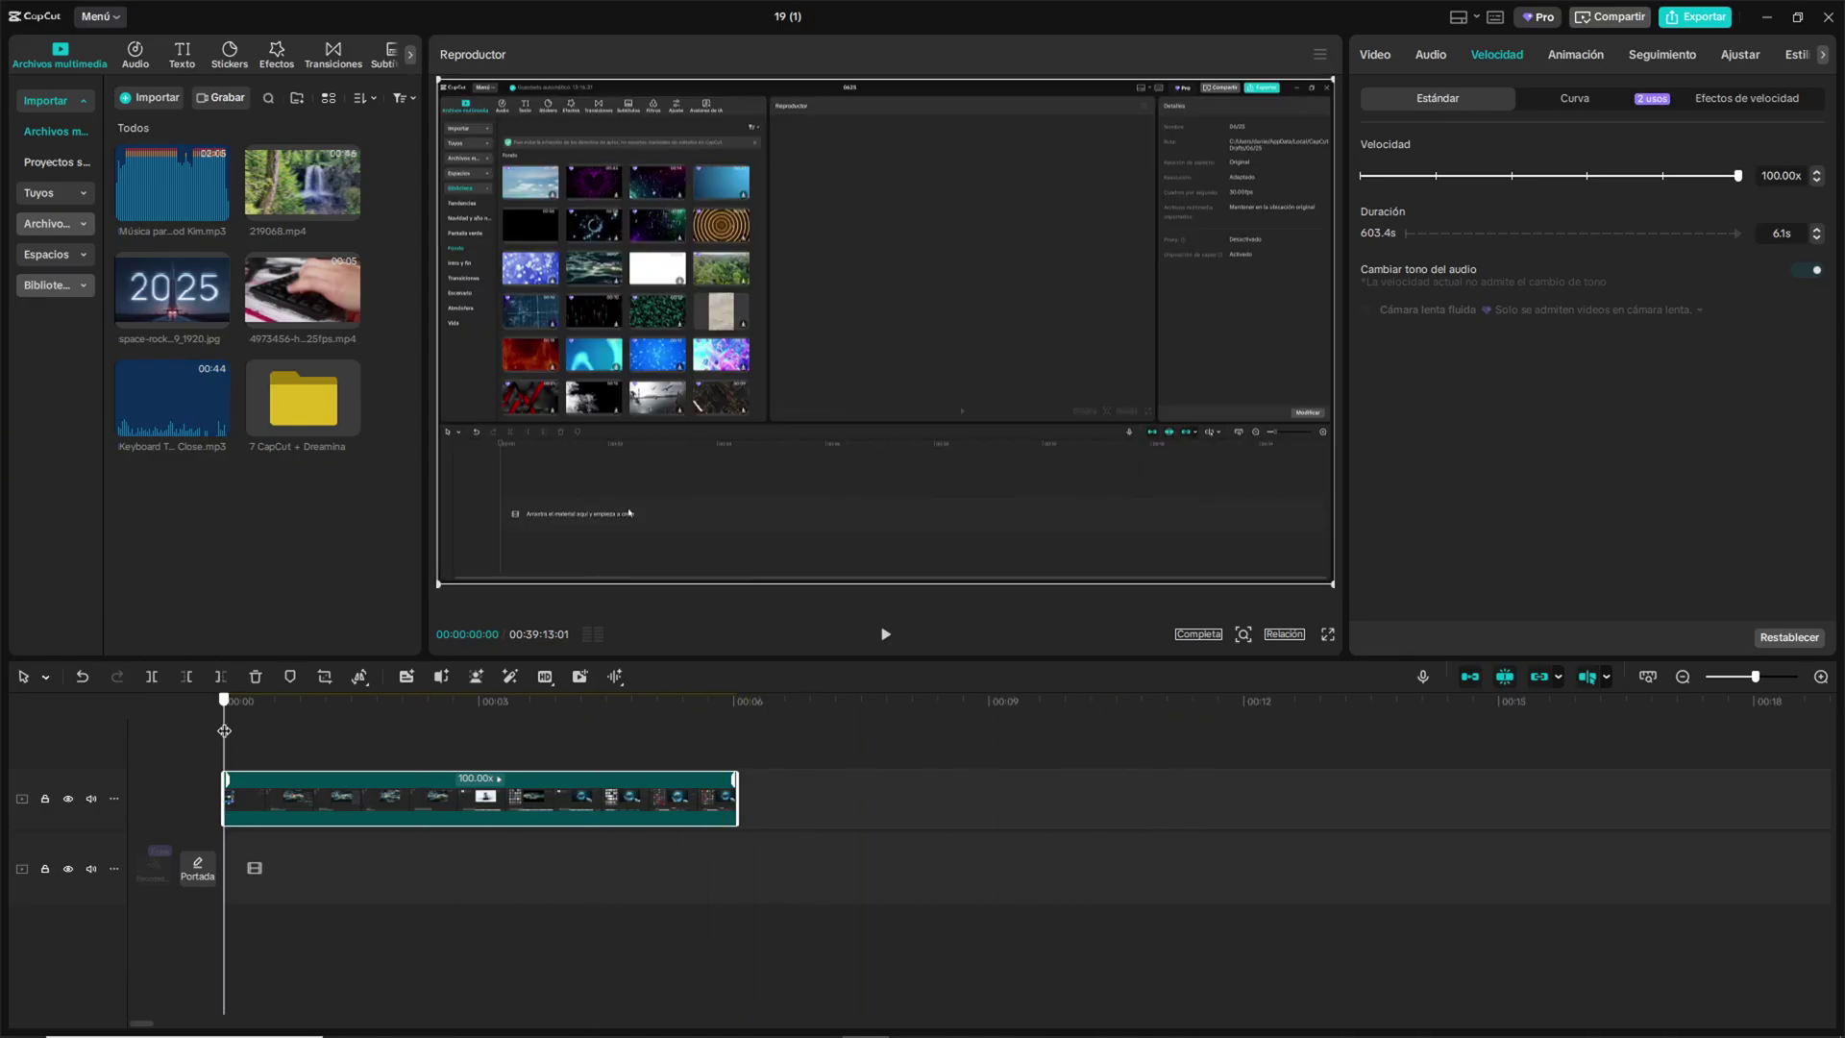
left_click_drag(224, 730, 510, 717)
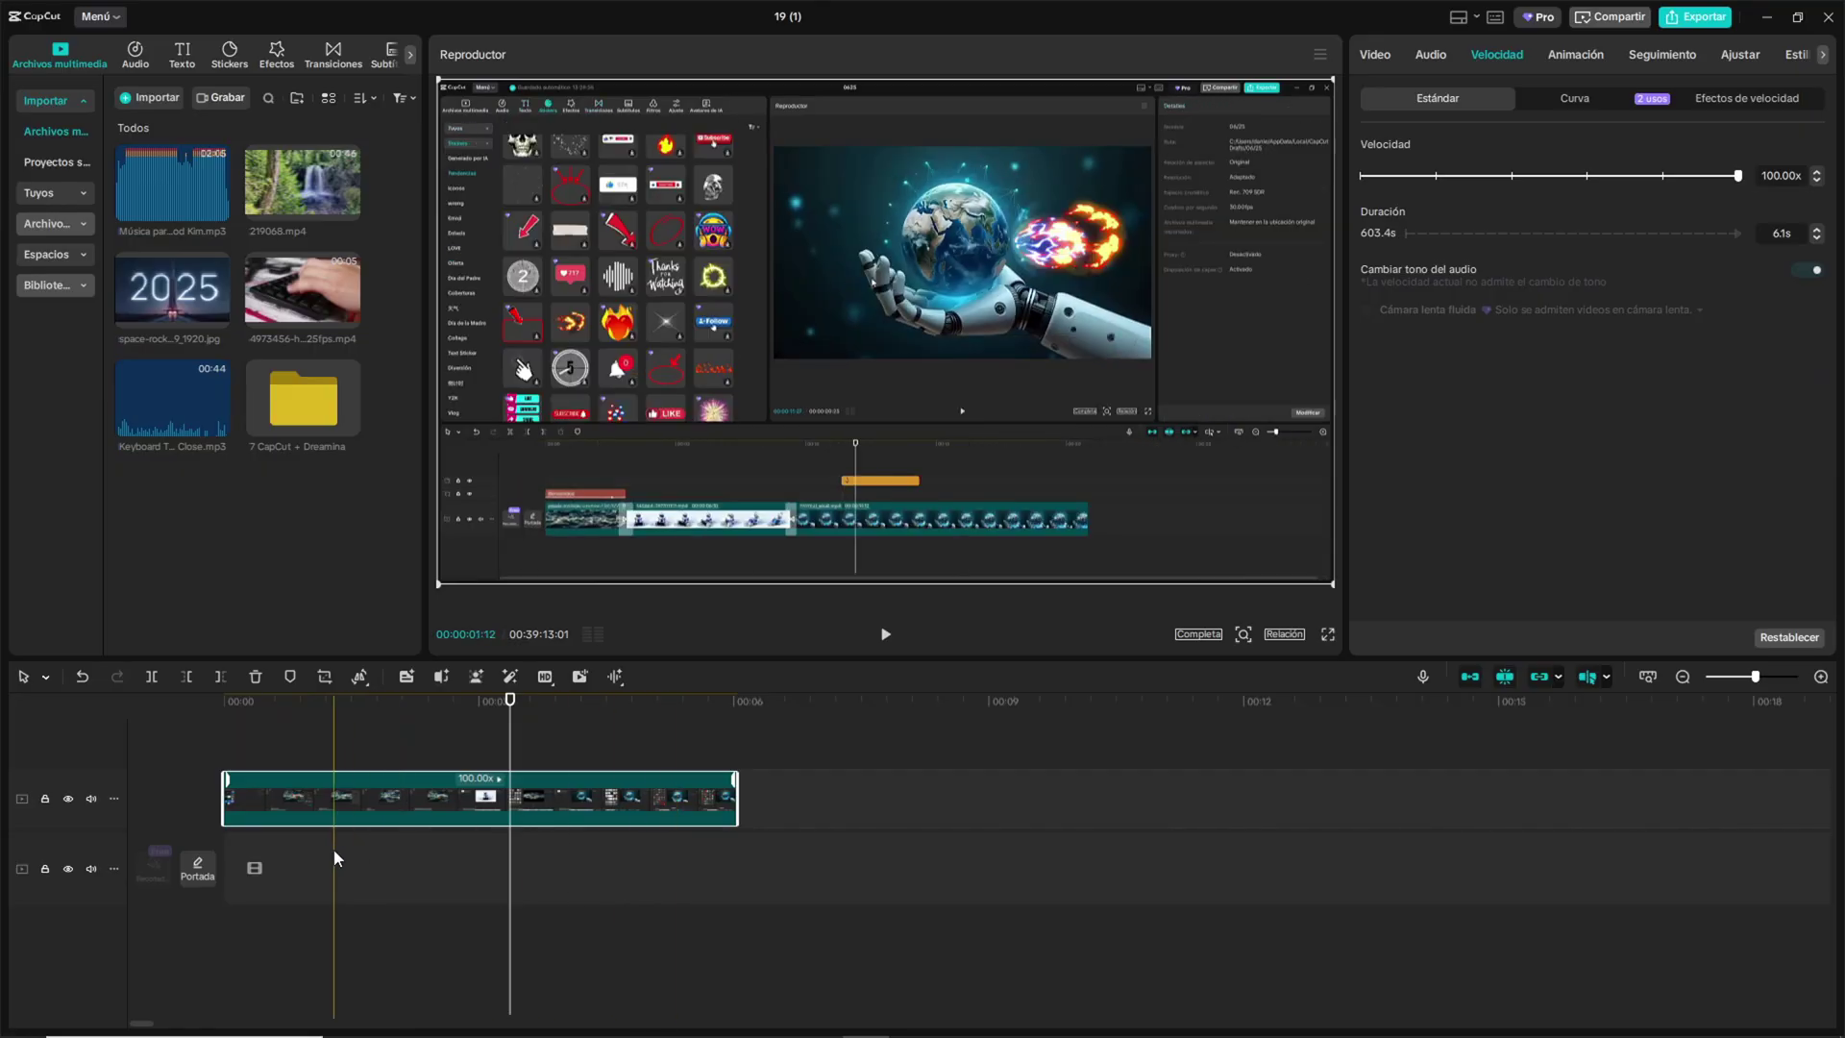
left_click_drag(510, 702, 557, 724)
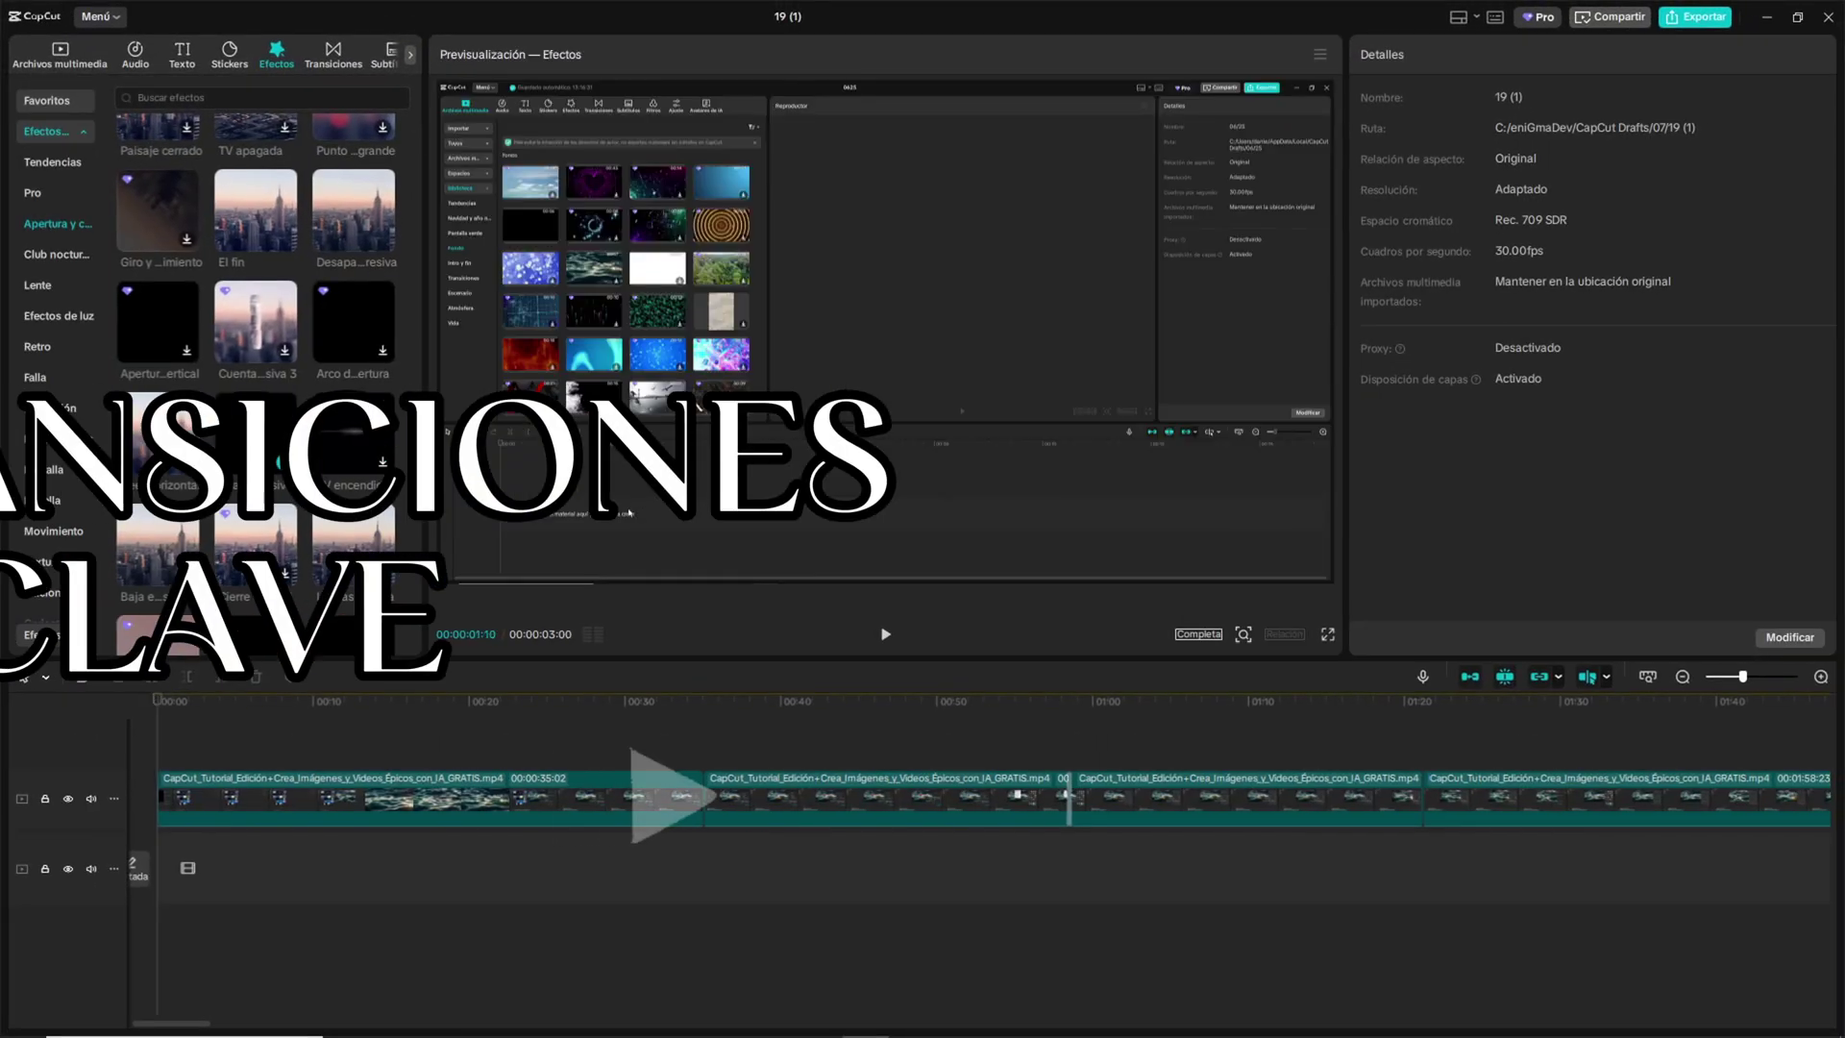
Split the recording into four segments at about 00:35, 00:58 and 01:21, and select the third segment
left_click_drag(204, 718, 161, 763)
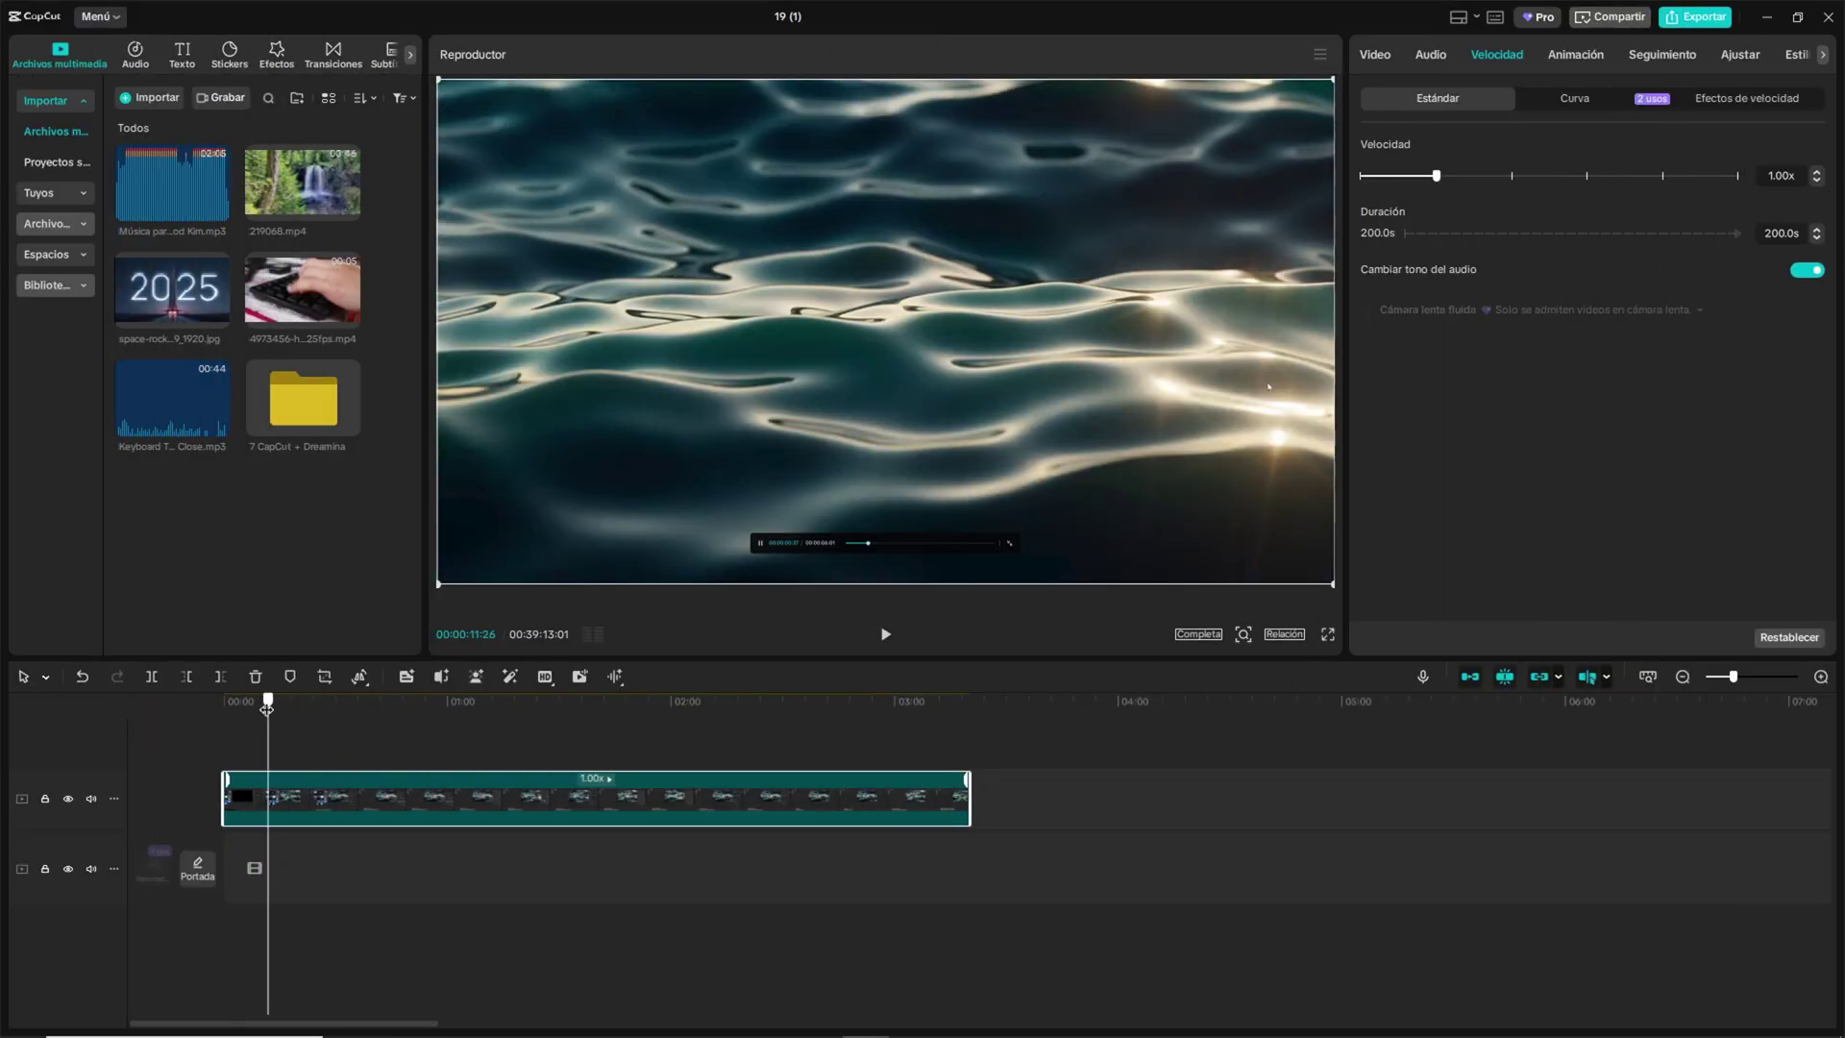
left_click_drag(215, 700, 355, 721)
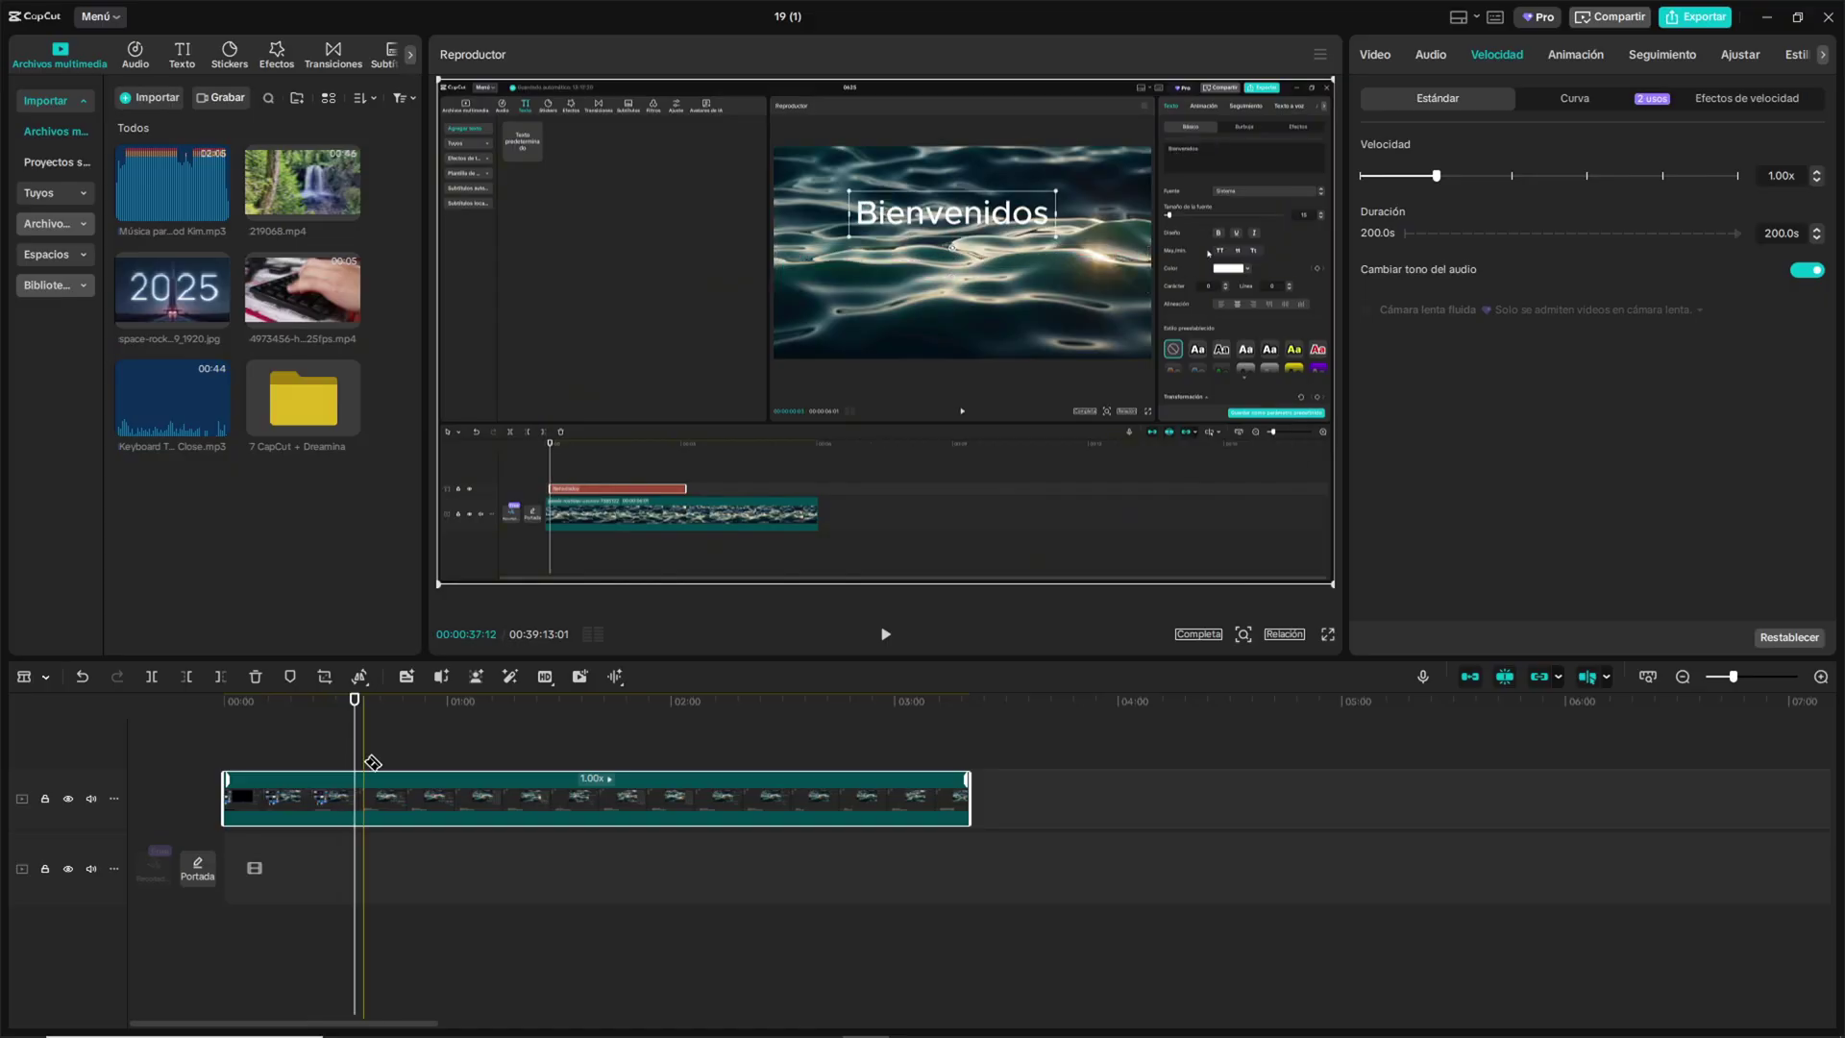
left_click(355, 793)
left_click(444, 797)
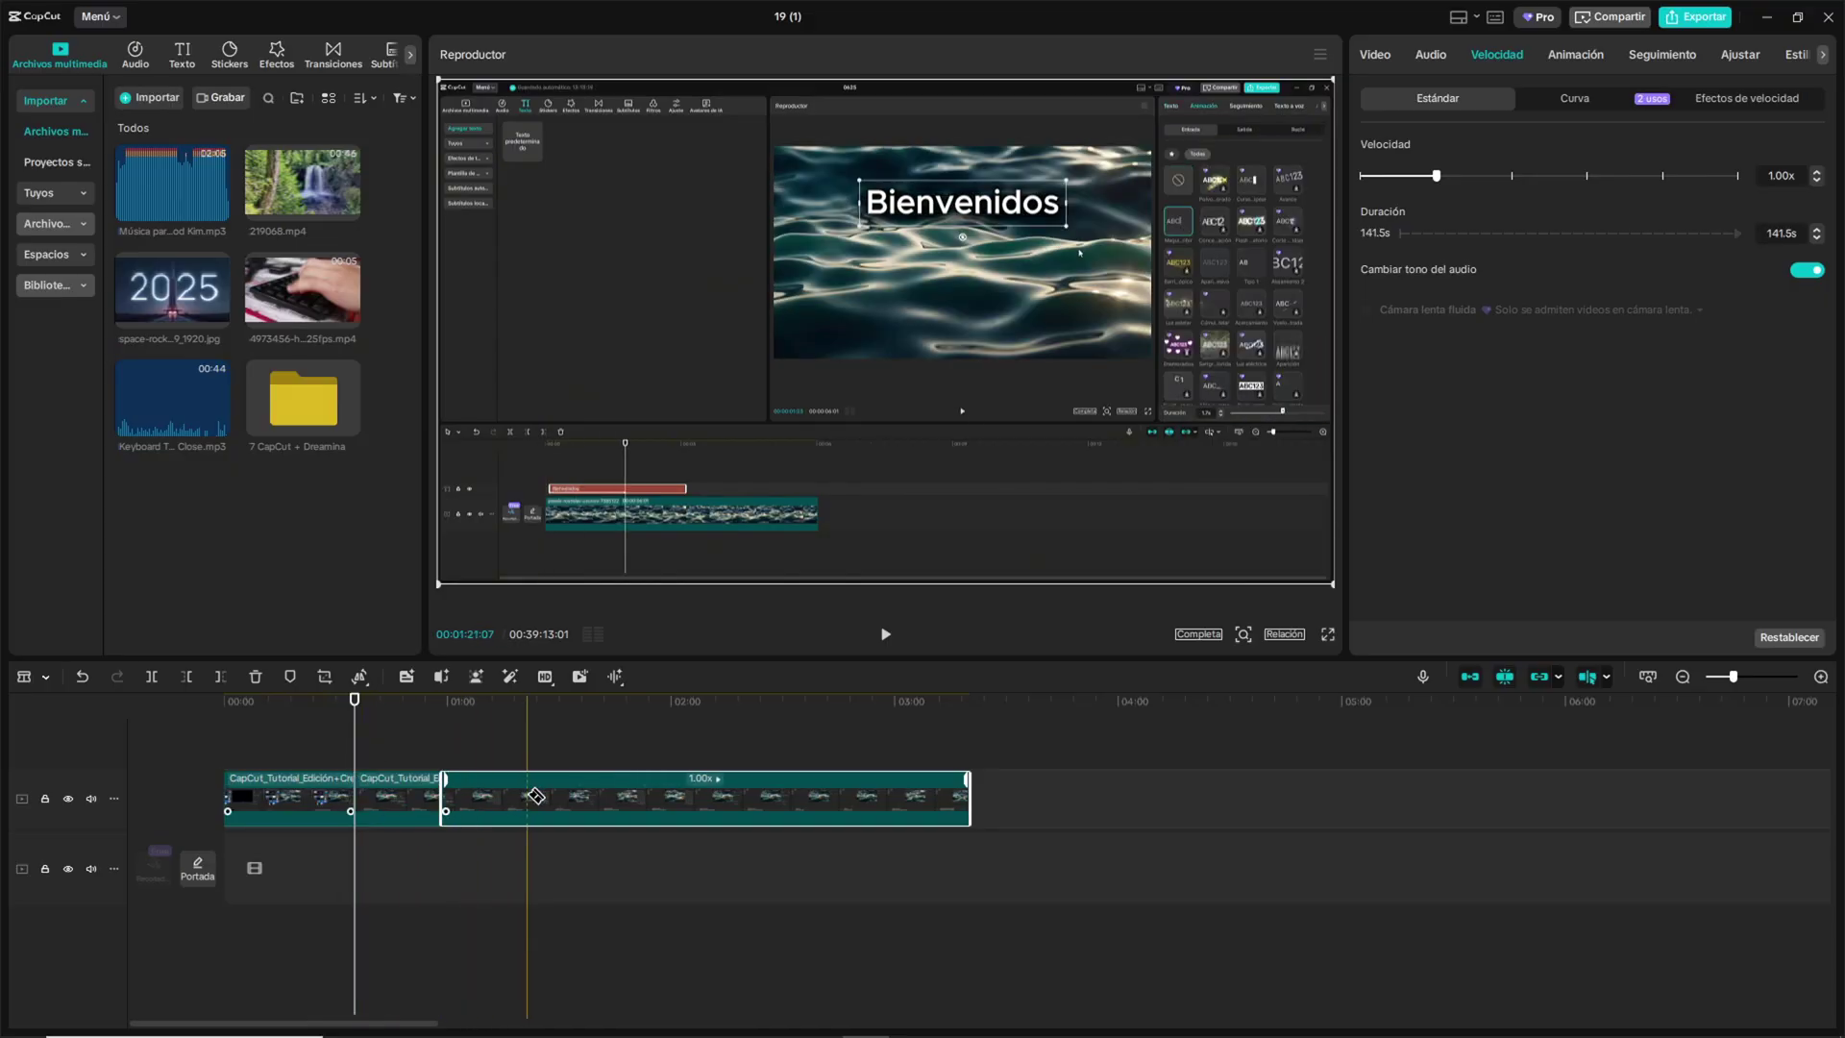
left_click(526, 802)
key("a")
left_click(459, 807)
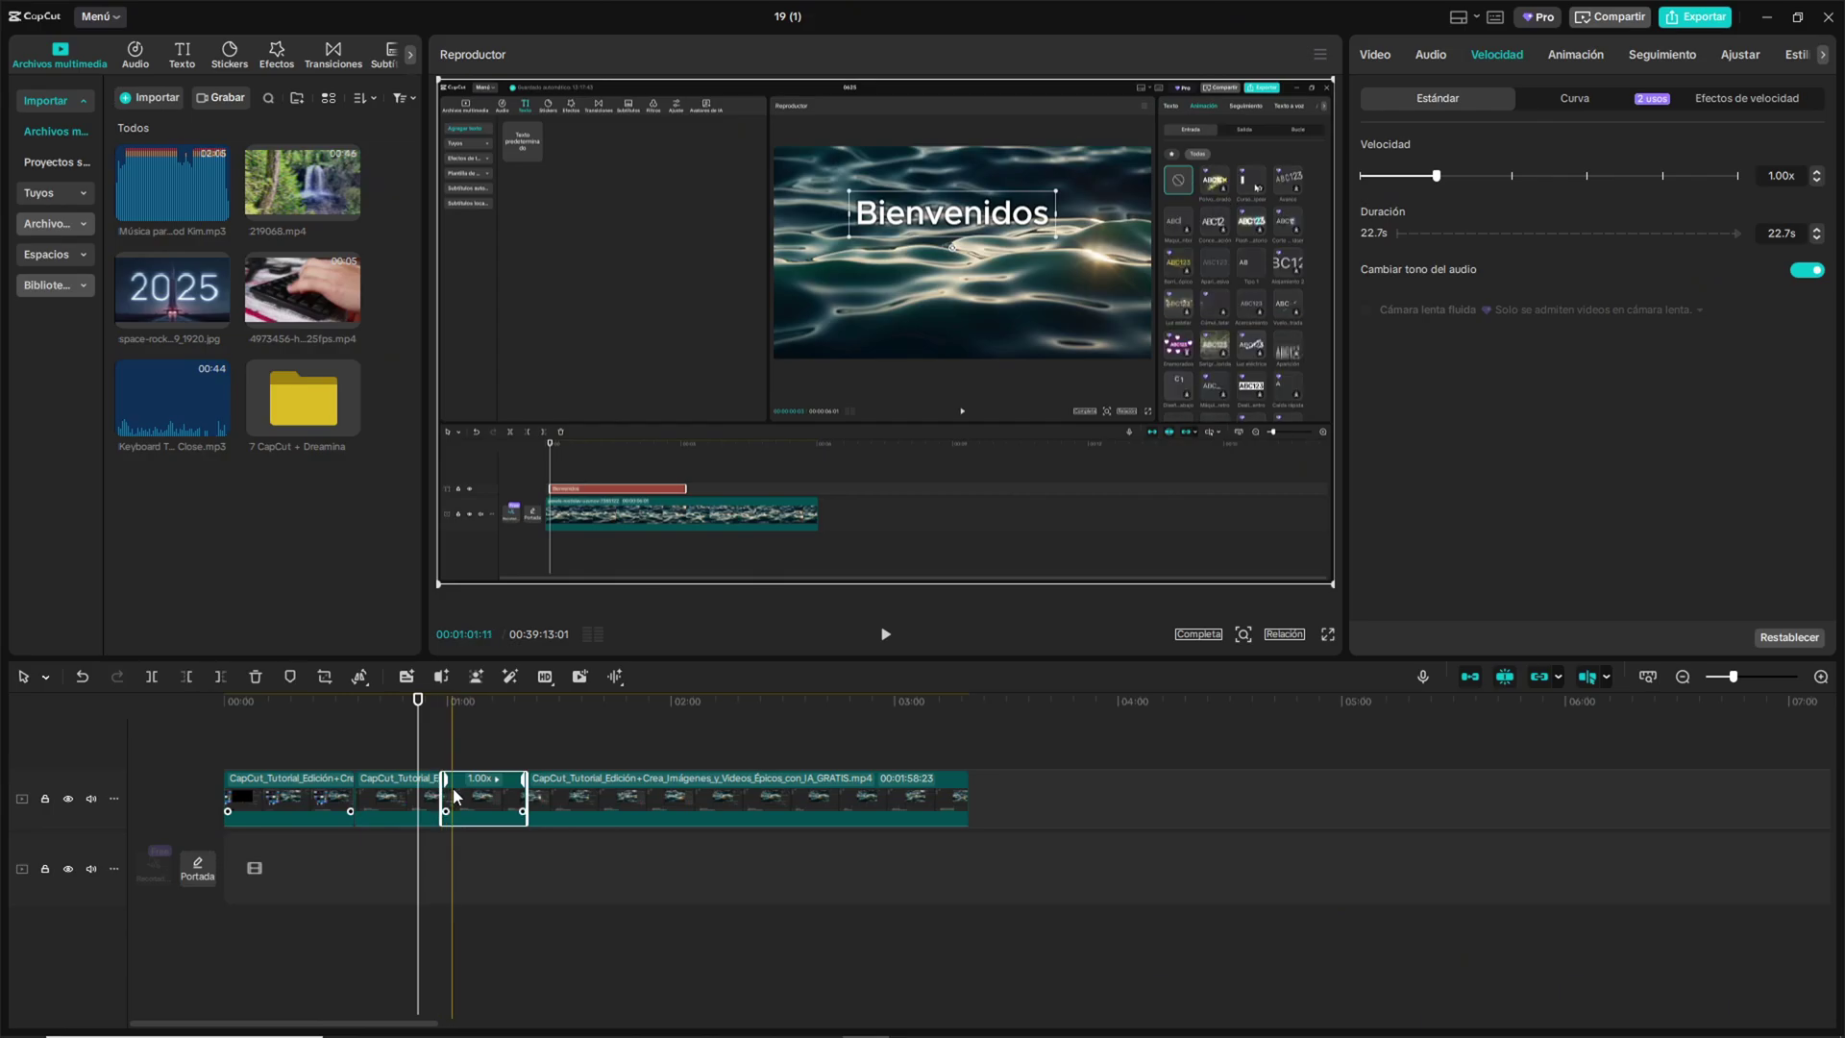
Add the Arriba derecha transition at the cut between the second and third segments and play it back
left_click(333, 56)
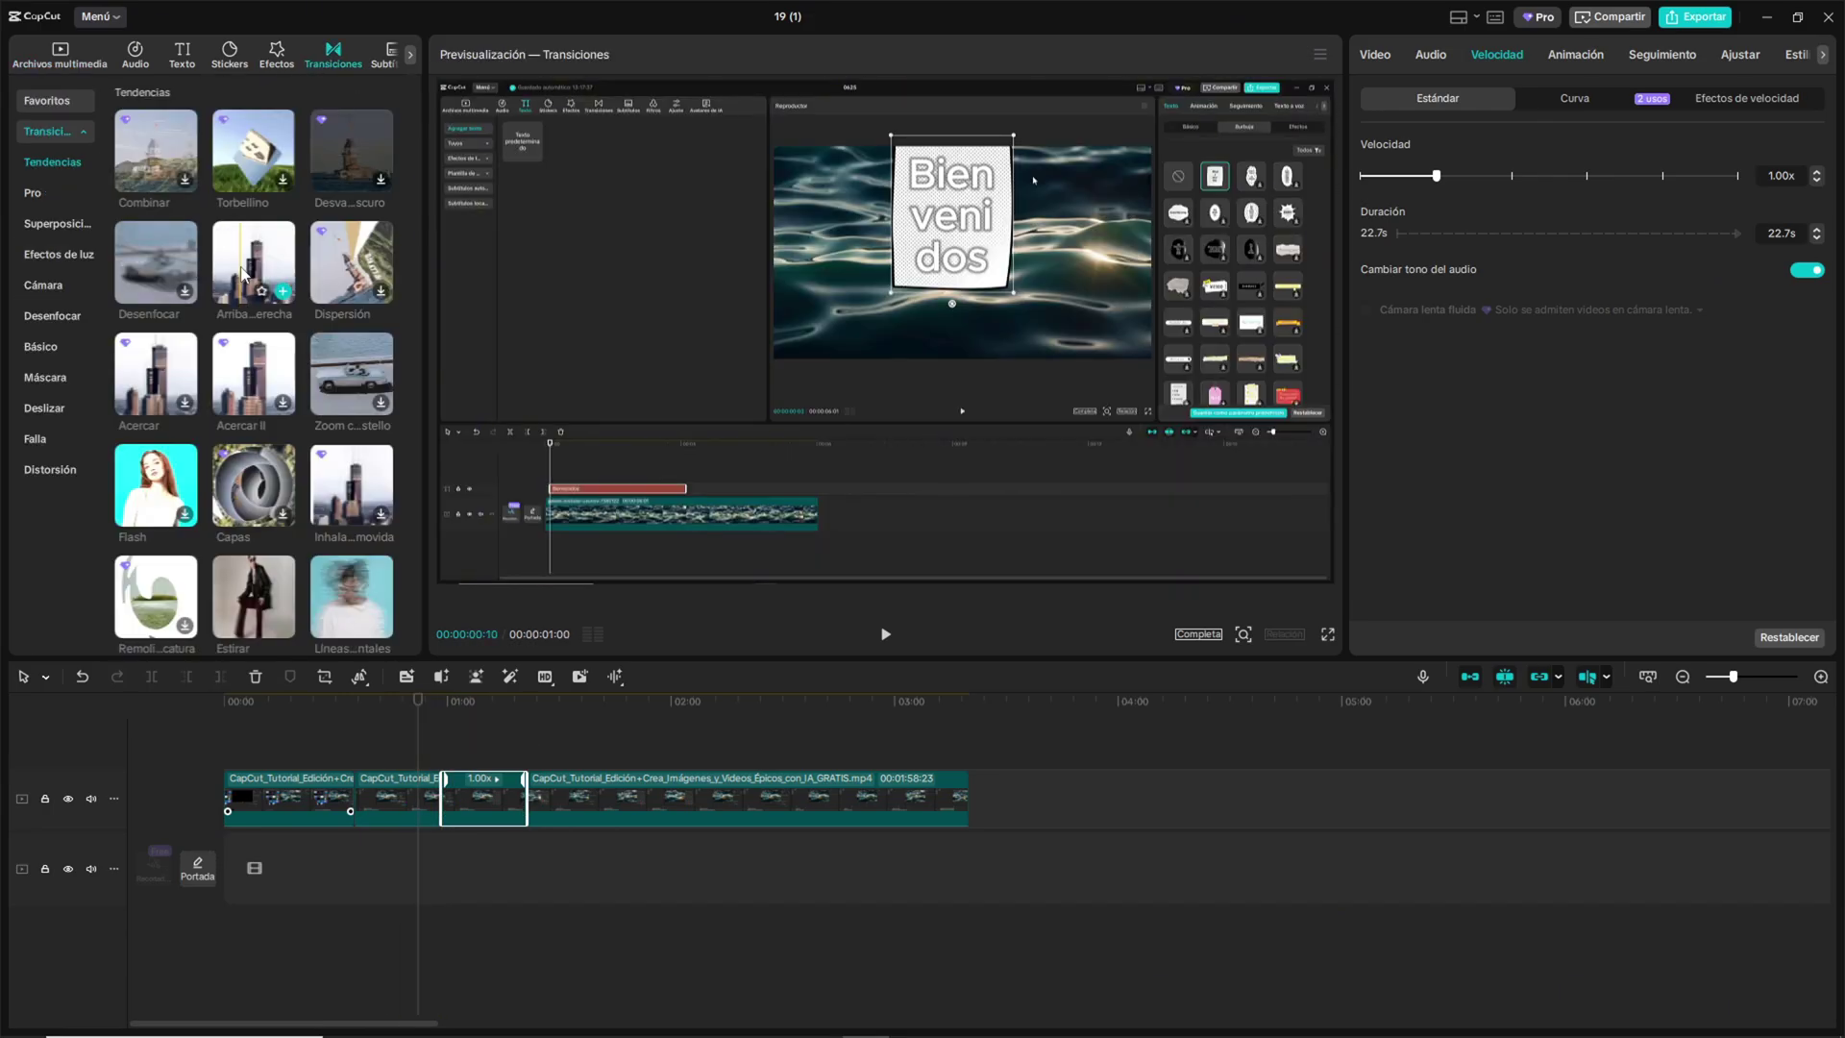
scroll(446, 793, "up", 3)
left_click(885, 634)
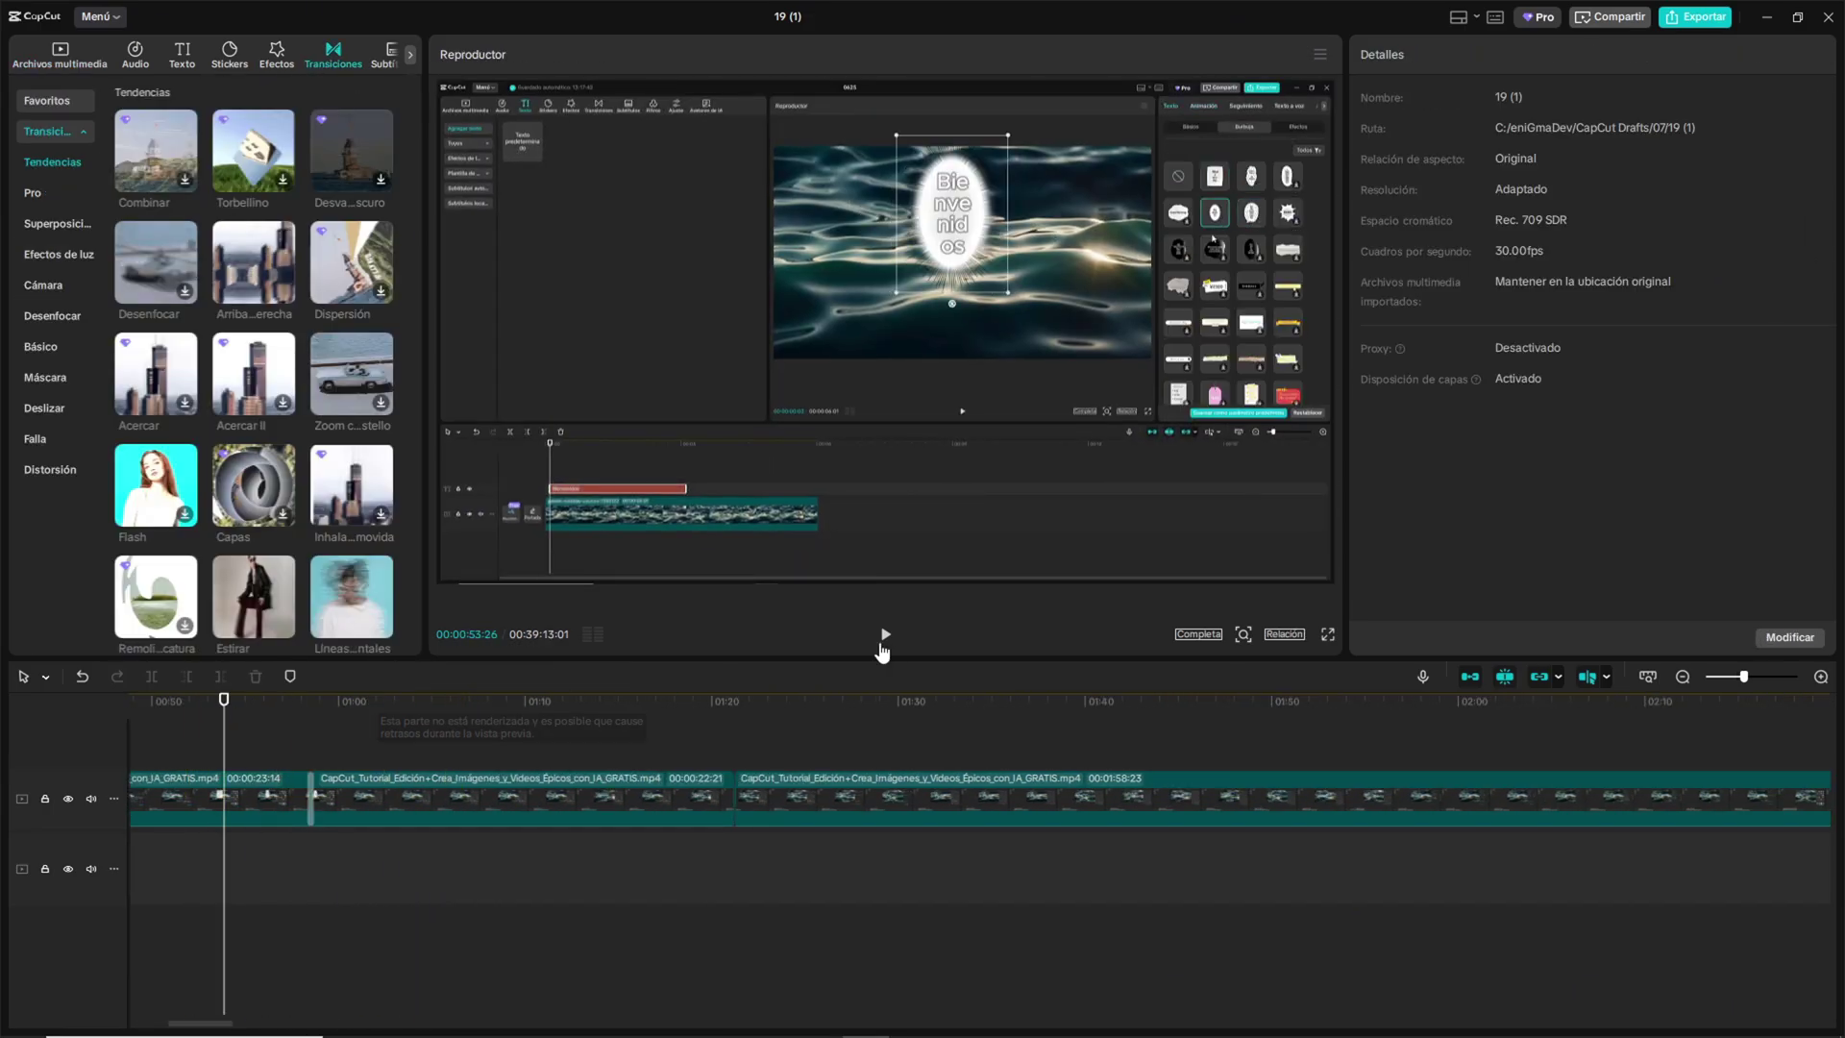
left_click(885, 634)
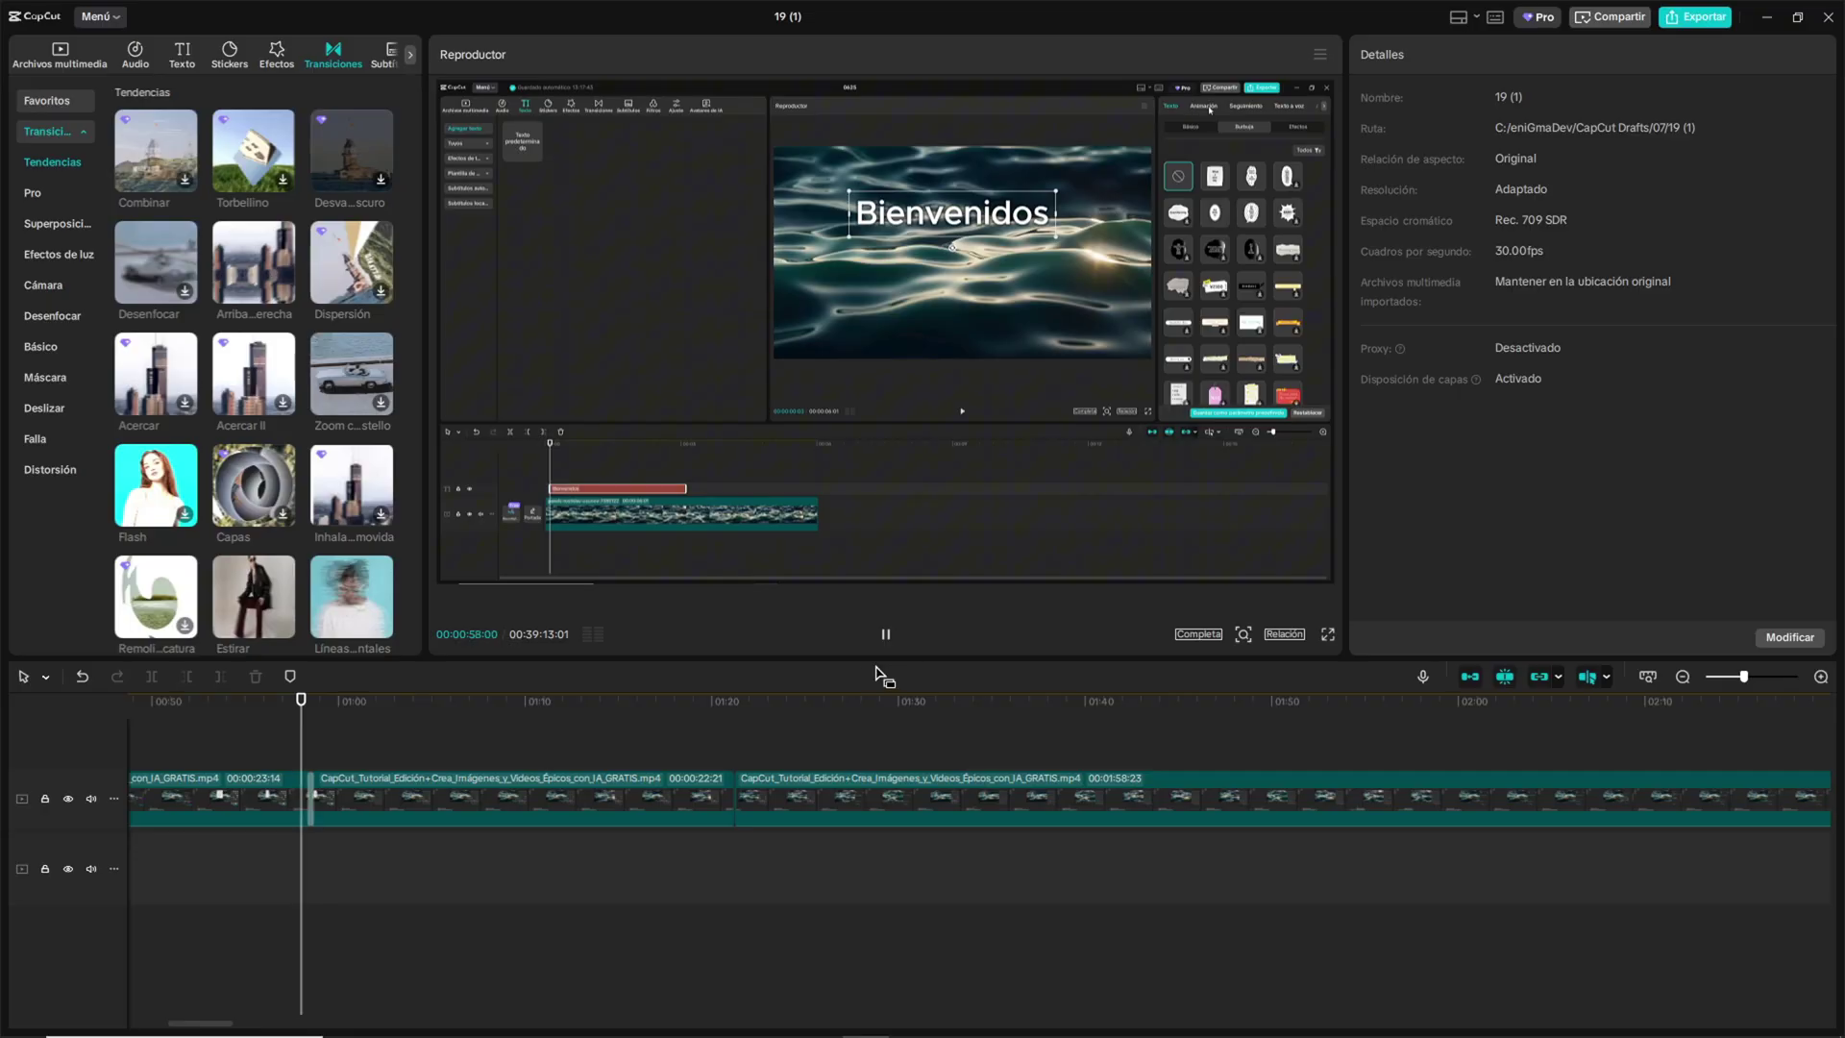
Place the Aparición progresiva effect from the Apertura y cierre category at the start of the recording and preview it
scroll(200, 713, "down", 5)
left_click(200, 713)
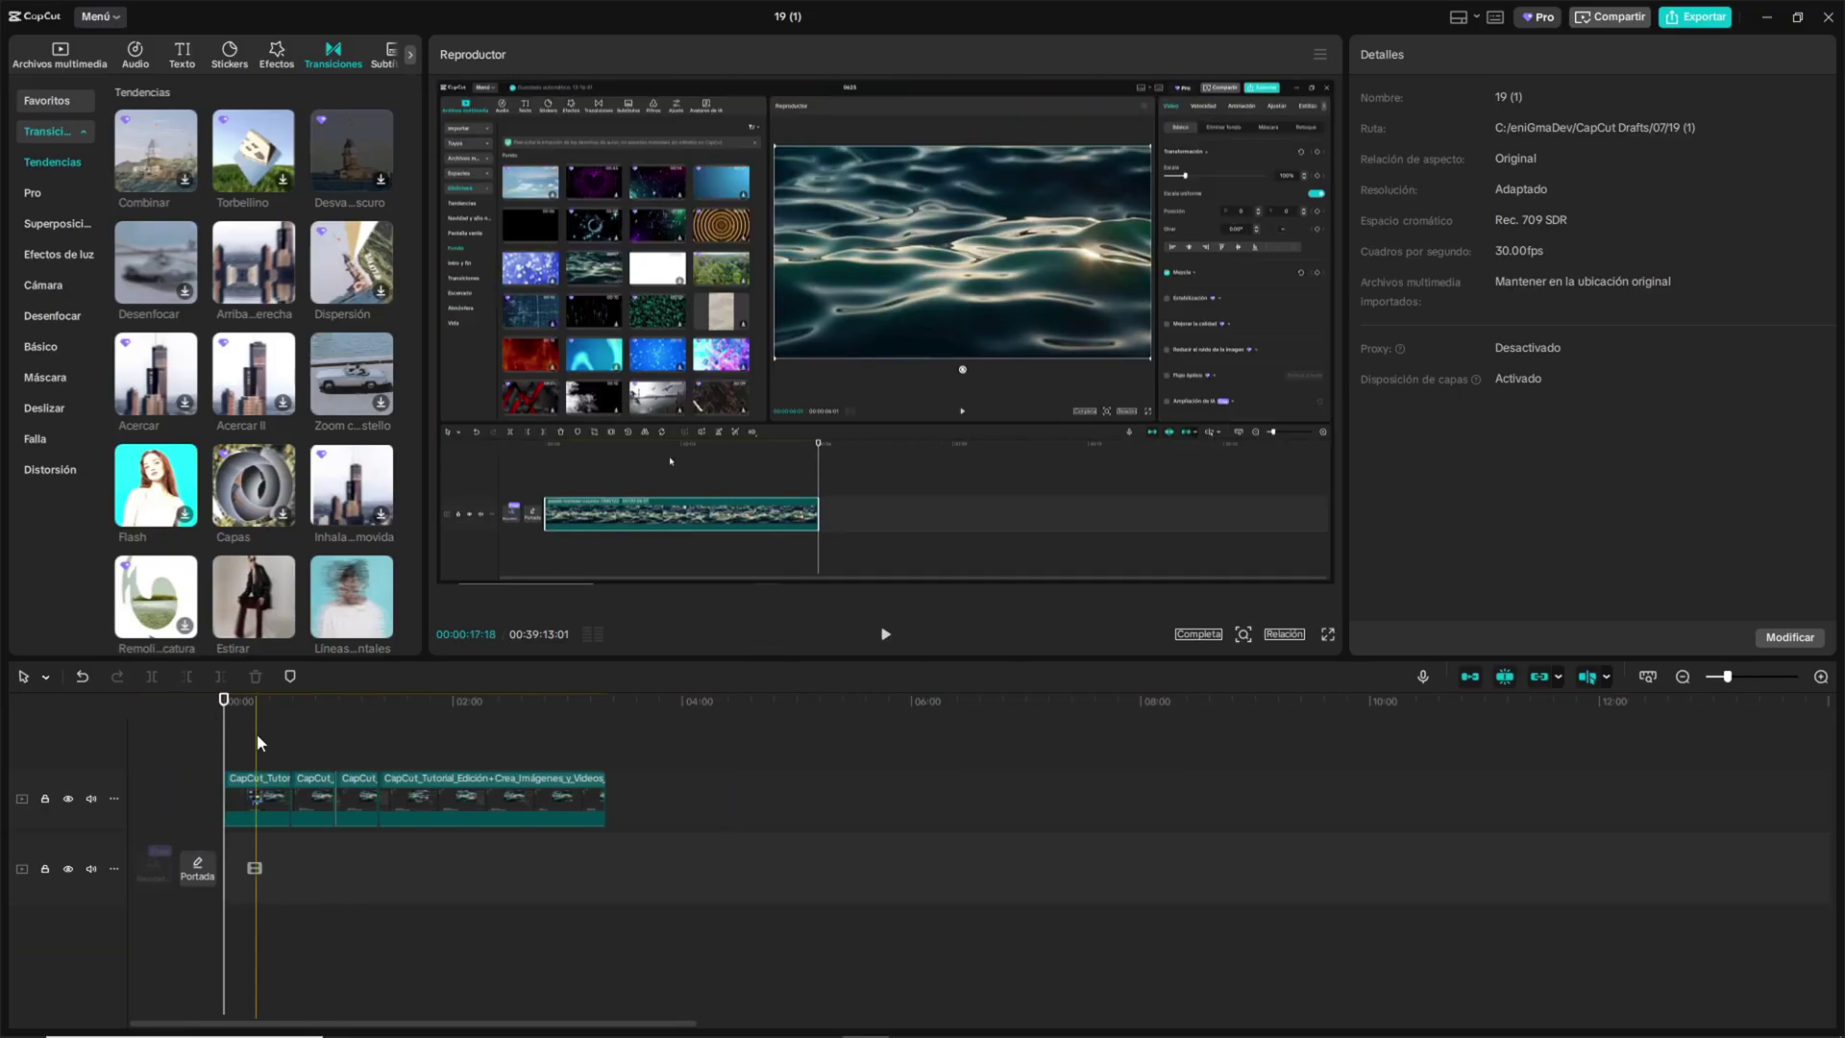
scroll(188, 754, "up", 3)
scroll(213, 759, "up", 2)
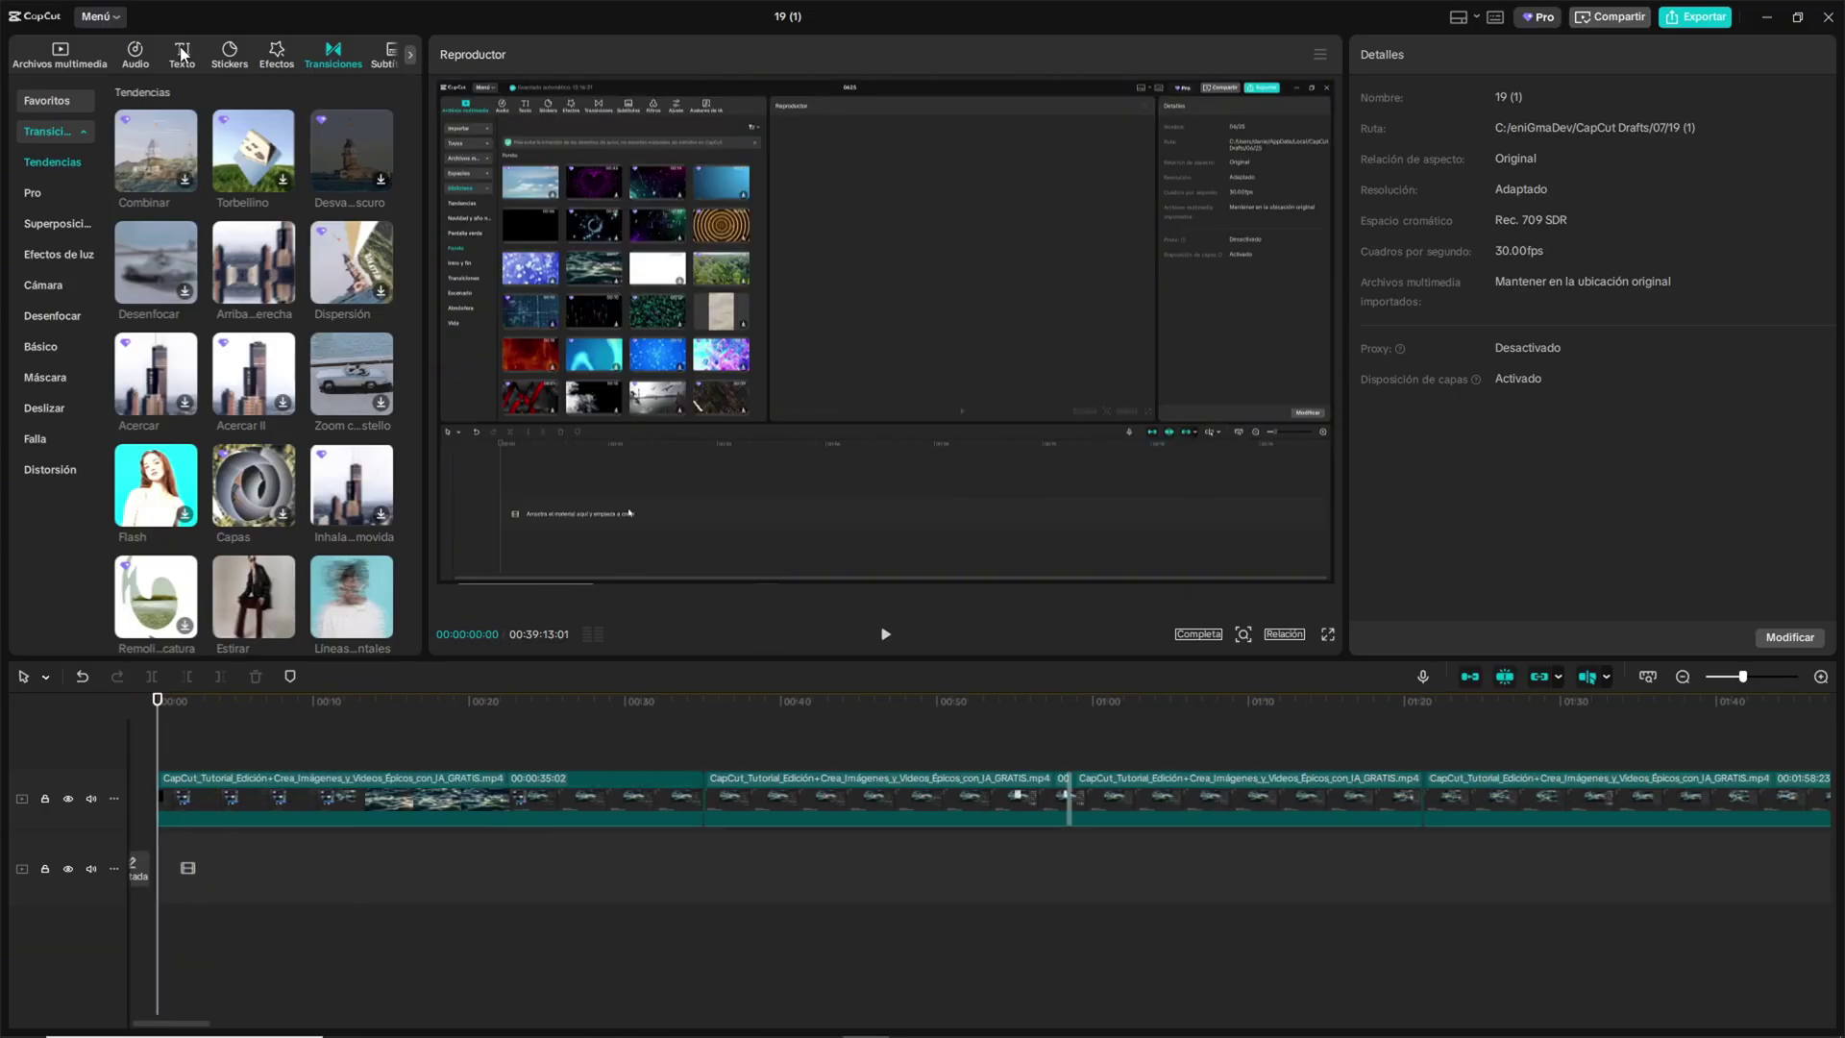
left_click(277, 53)
left_click(58, 223)
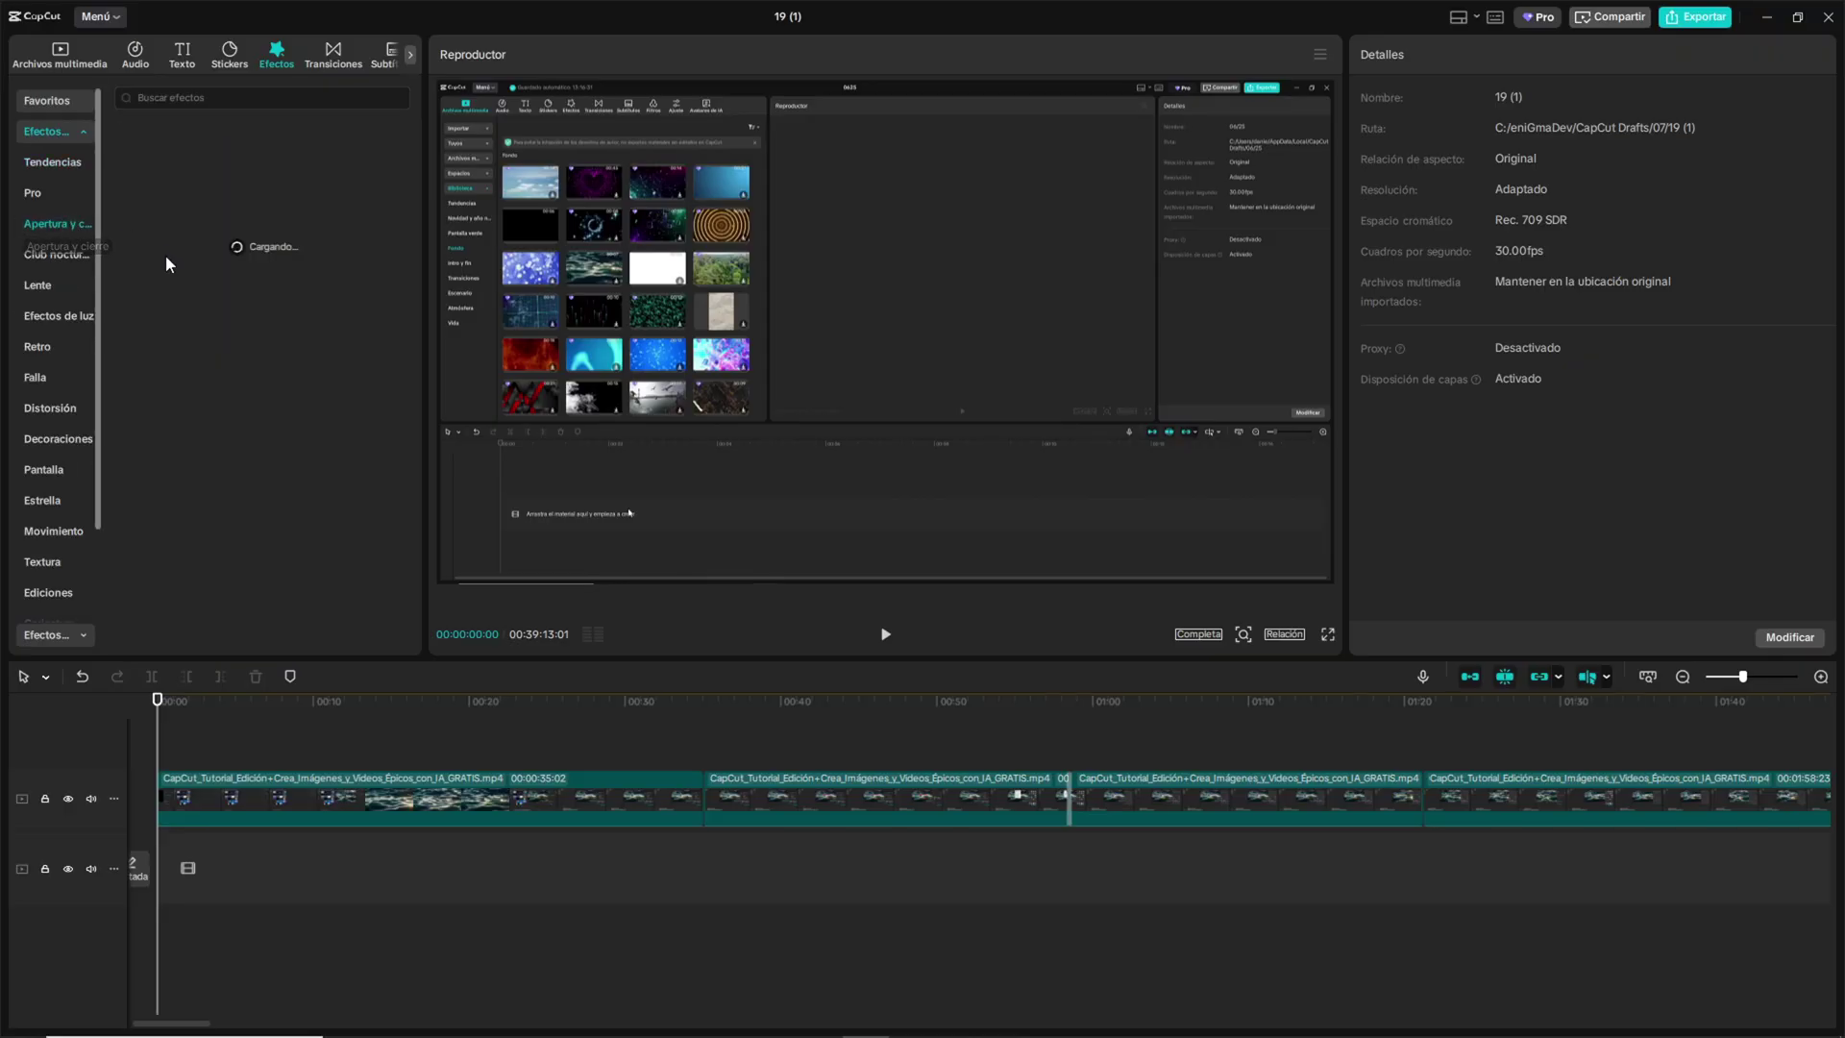
mouse_move(245, 466)
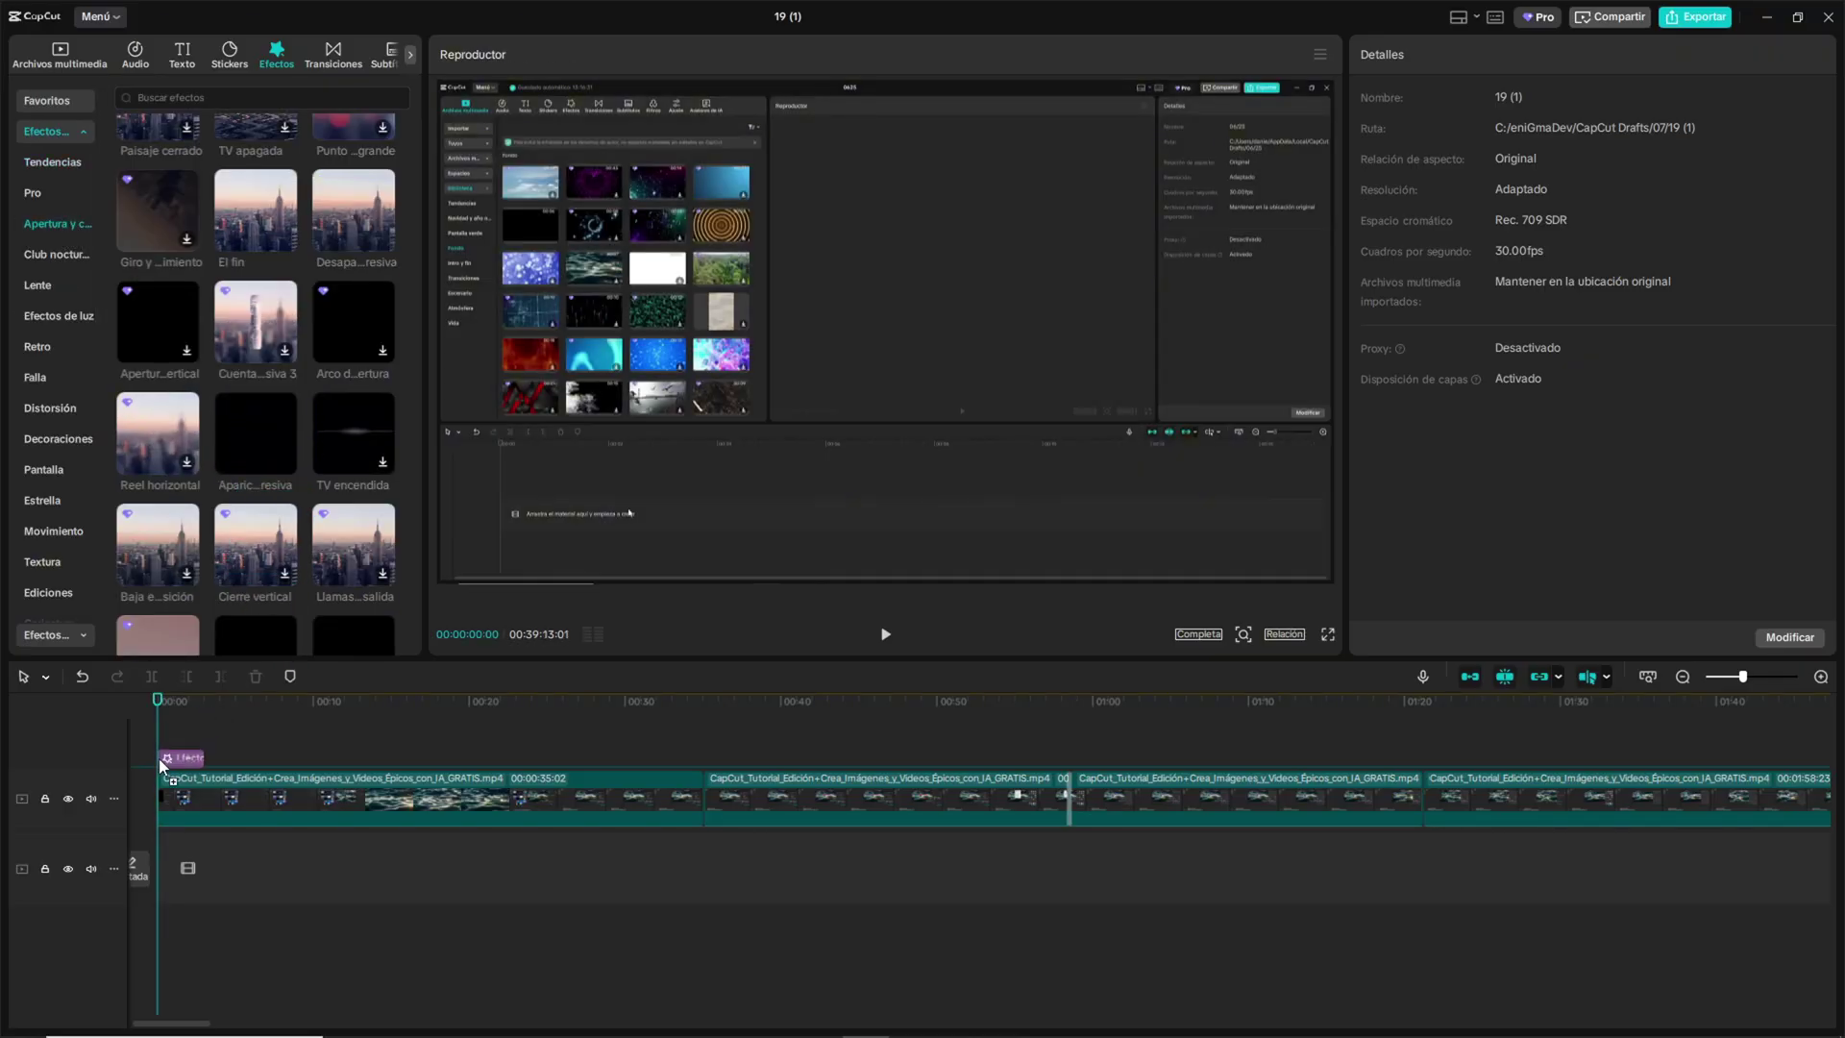
left_click_drag(158, 758, 159, 758)
scroll(233, 735, "up", 3)
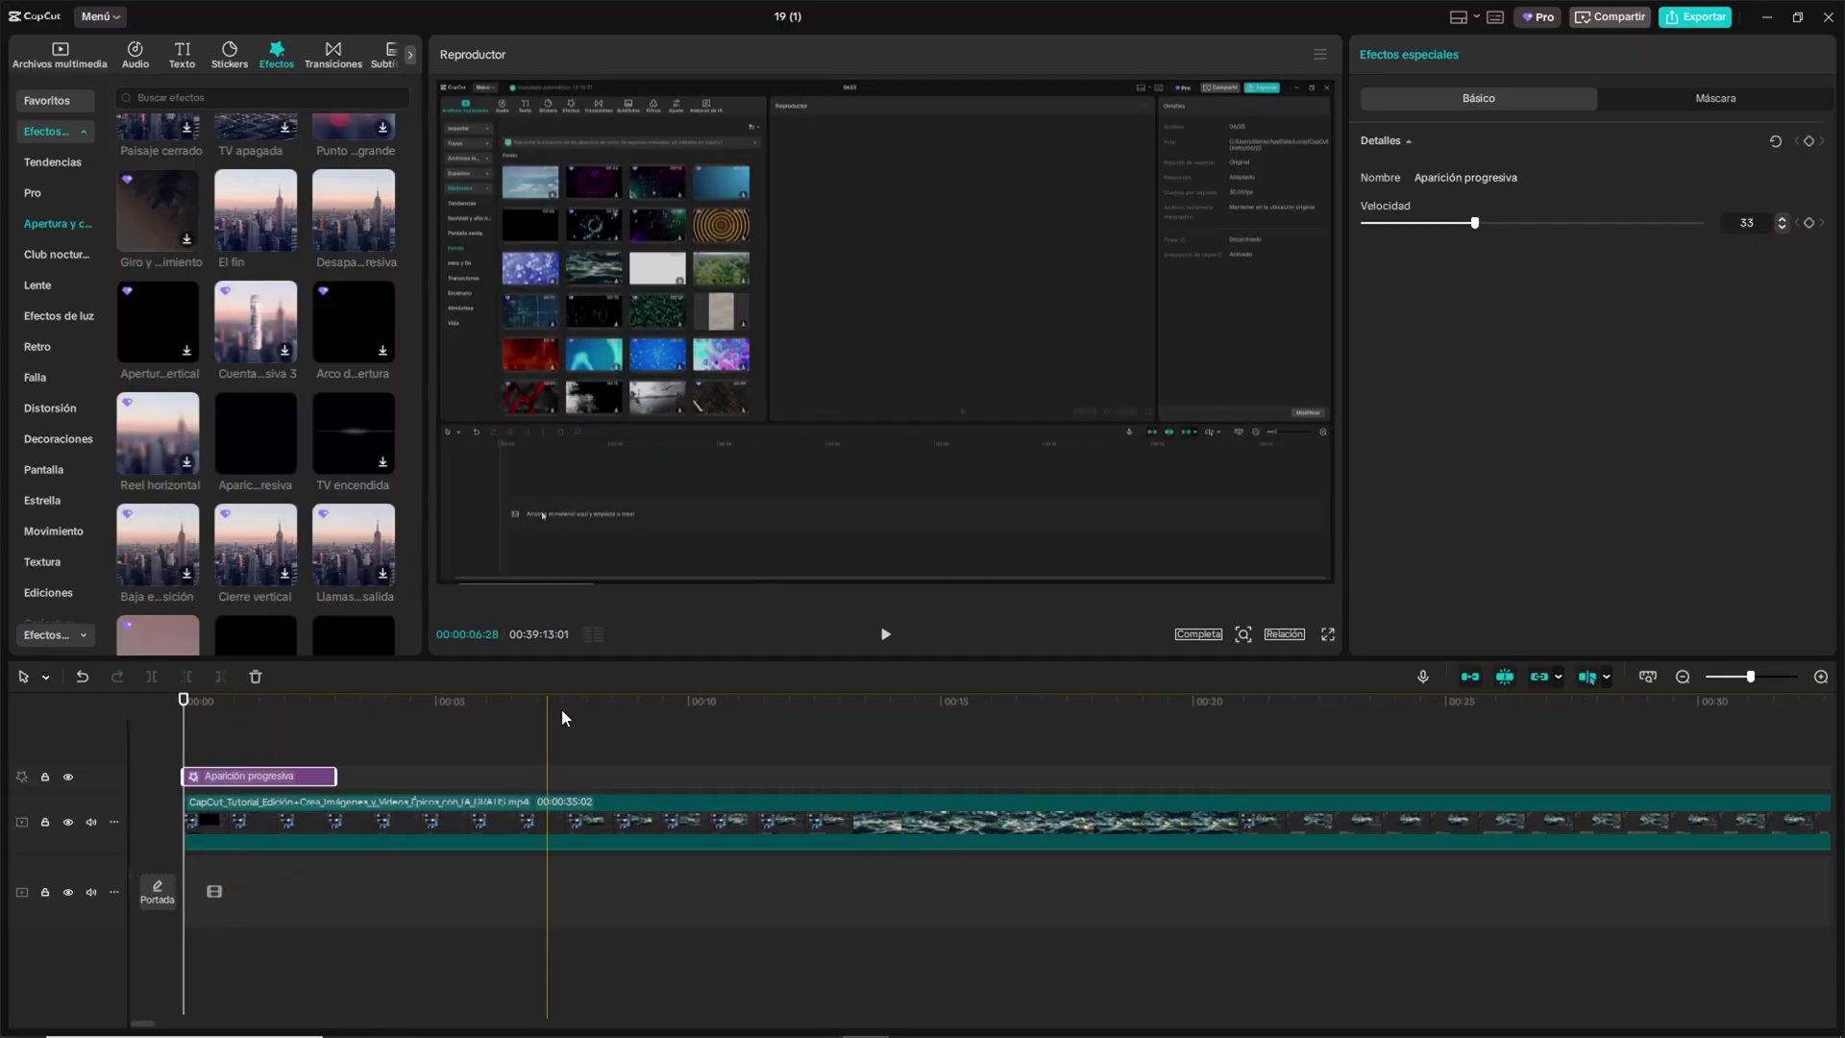
left_click(885, 634)
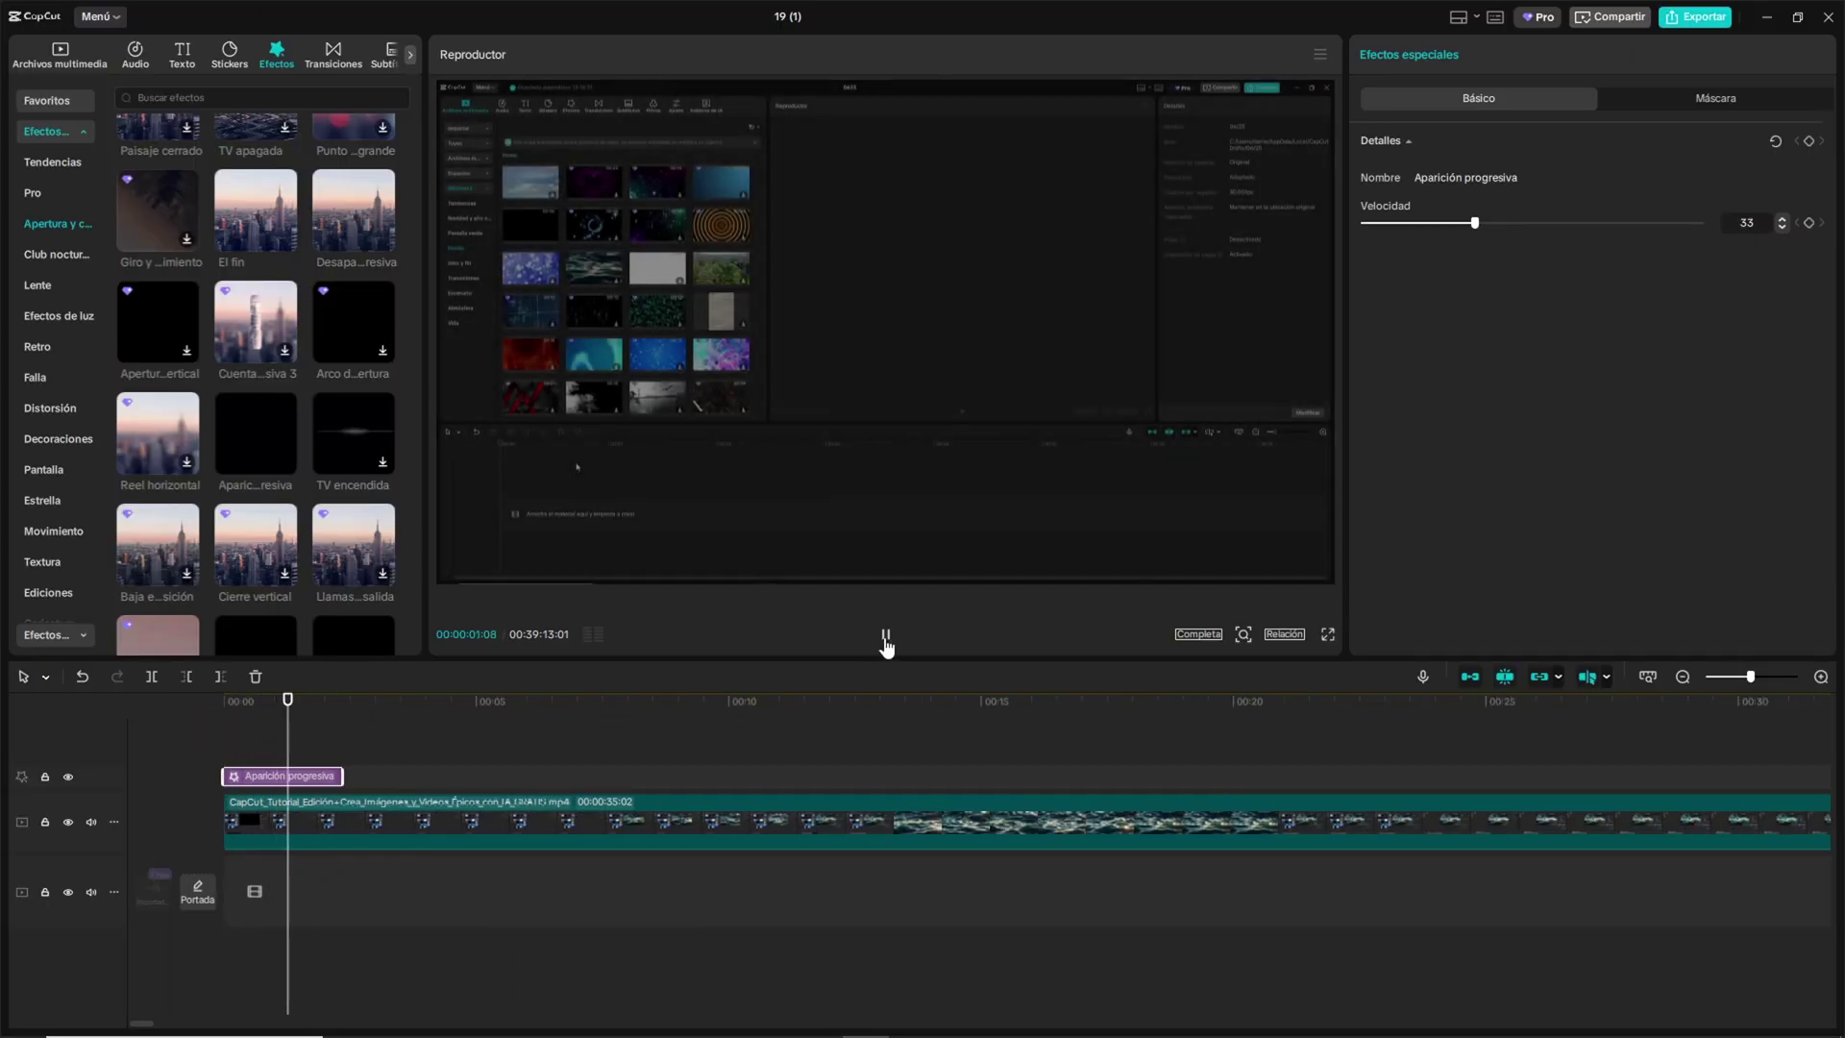
Place the El fin effect over the last seconds of the recording and preview the ending in full screen
scroll(596, 749, "down", 5)
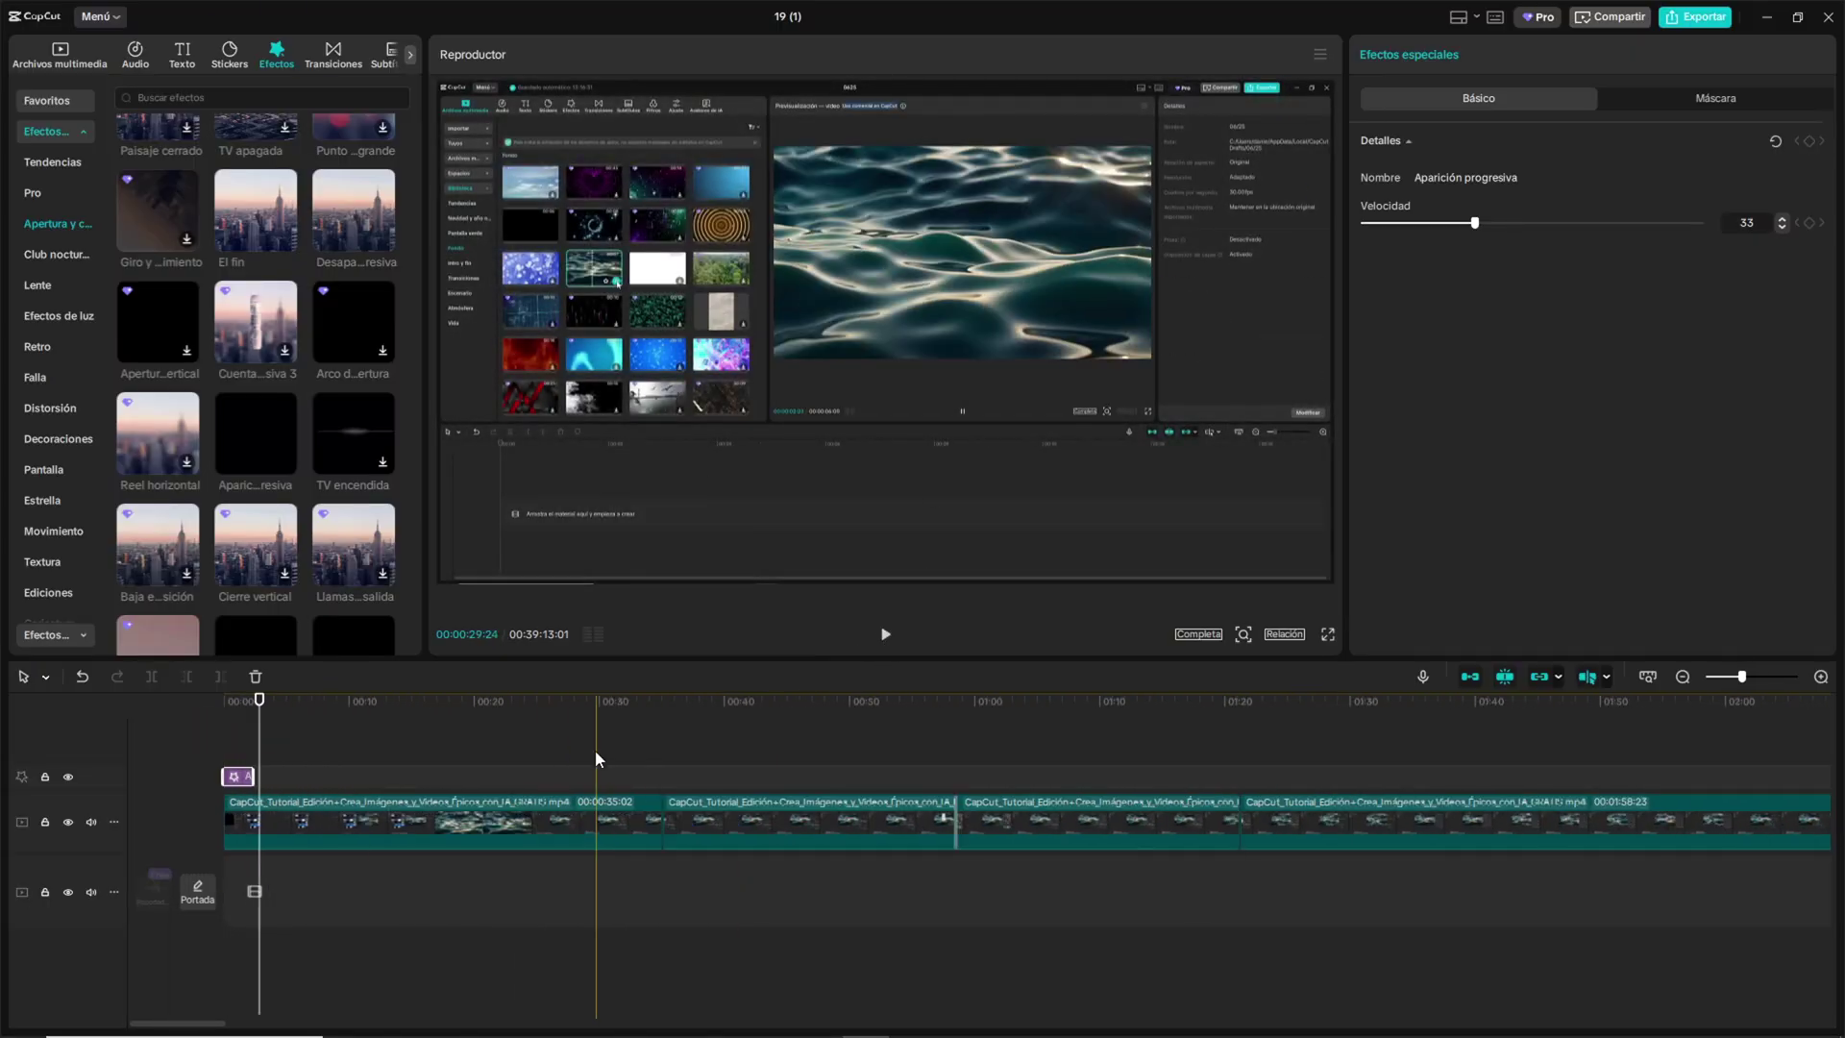
left_click_drag(596, 749, 868, 711)
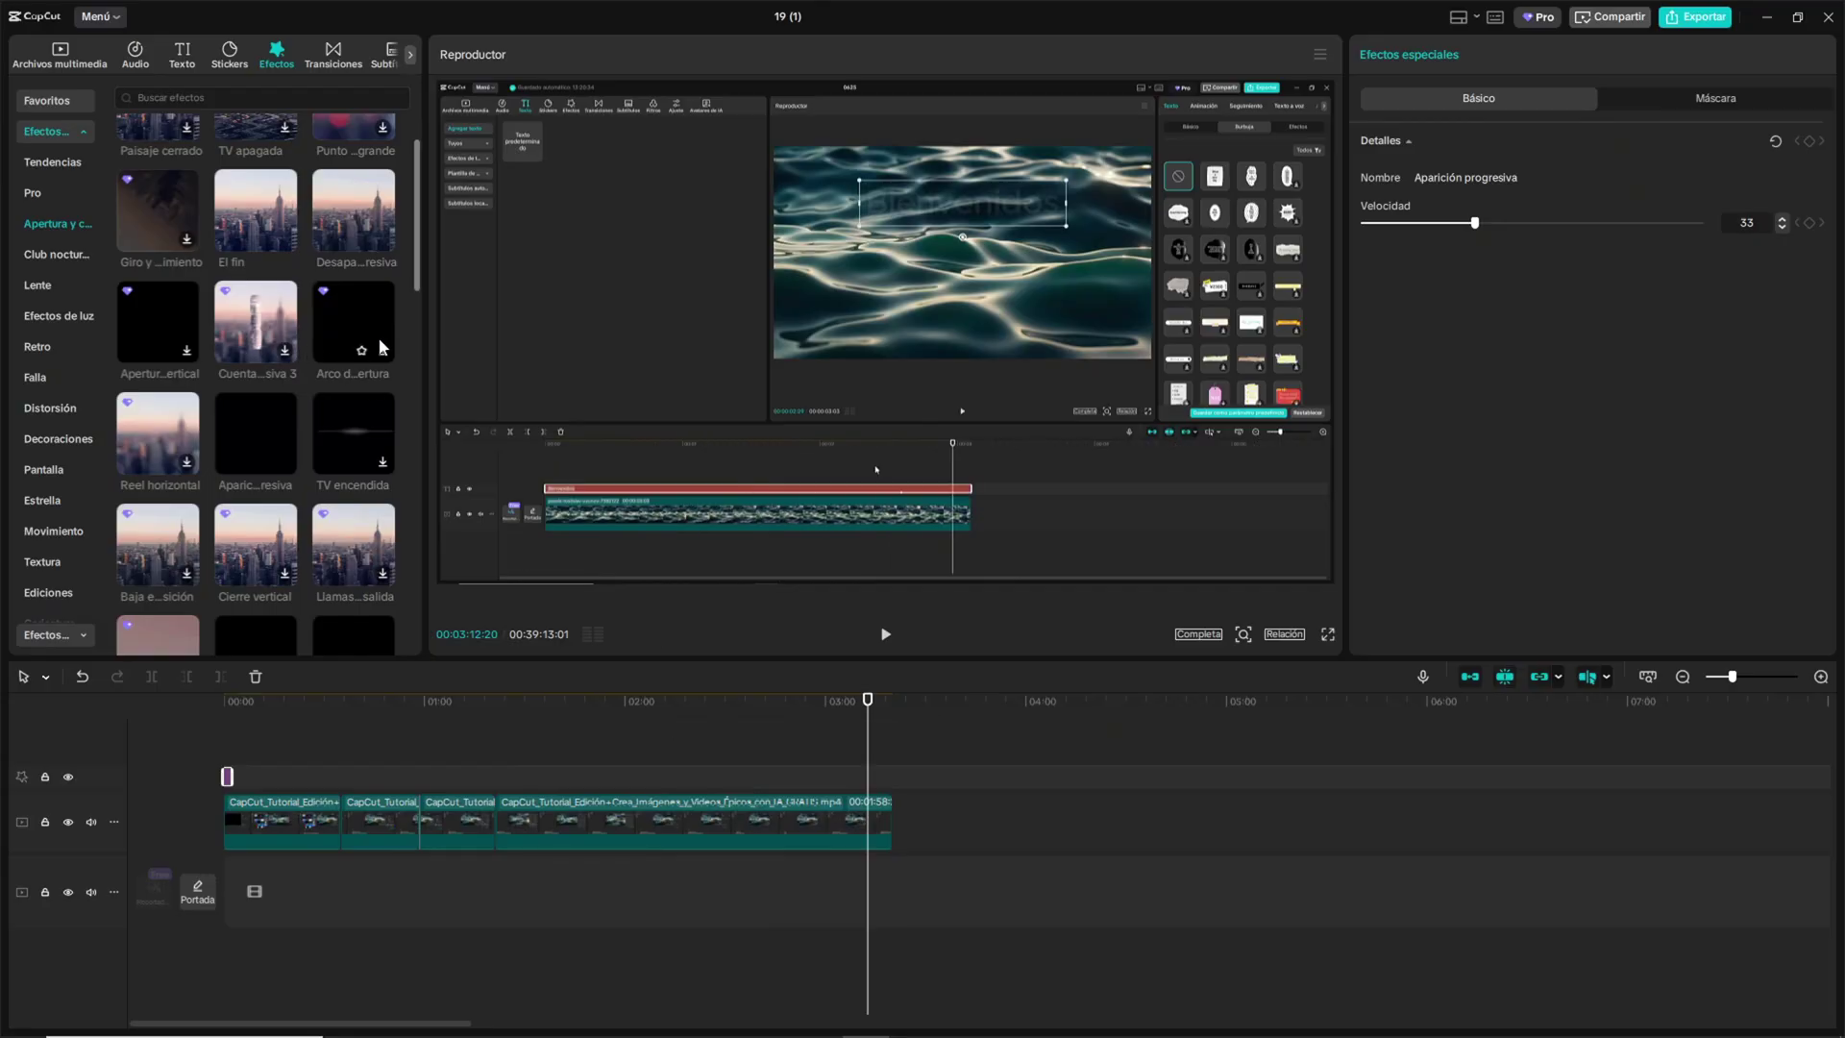
left_click_drag(266, 227, 711, 730)
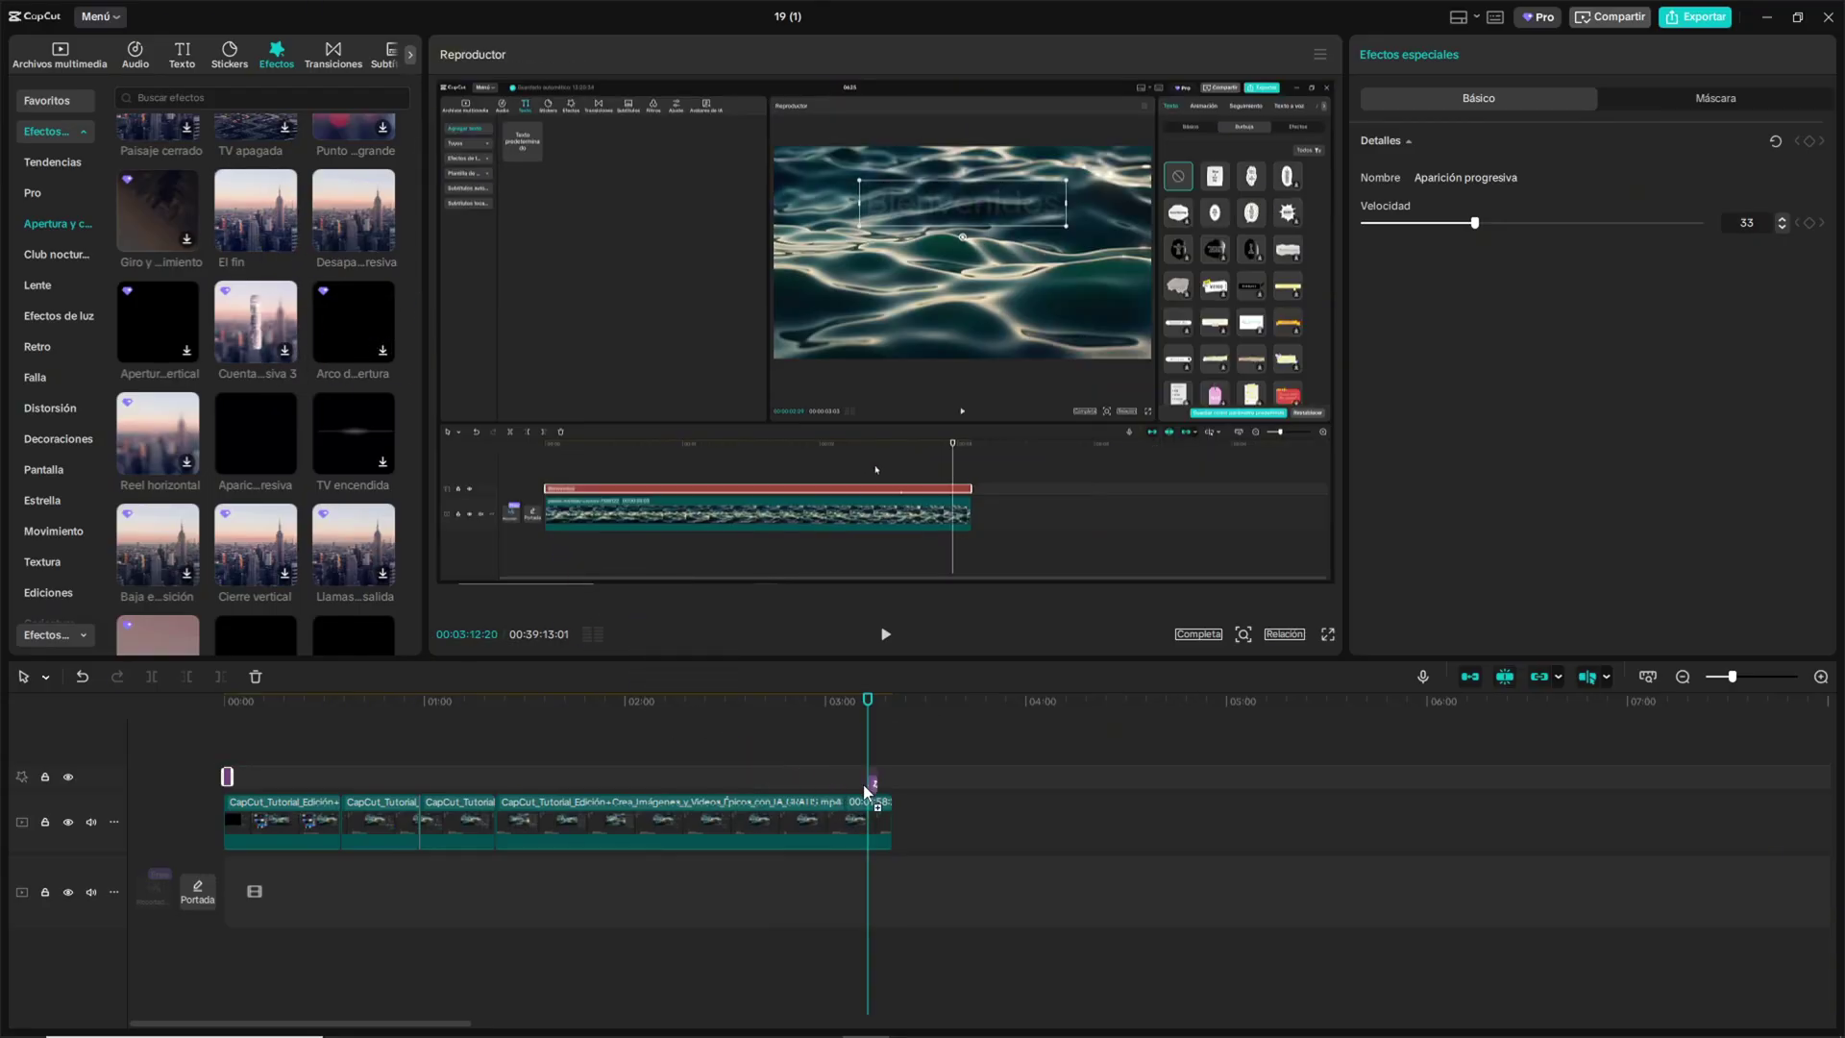
left_click_drag(885, 790, 884, 778)
scroll(843, 708, "up", 2)
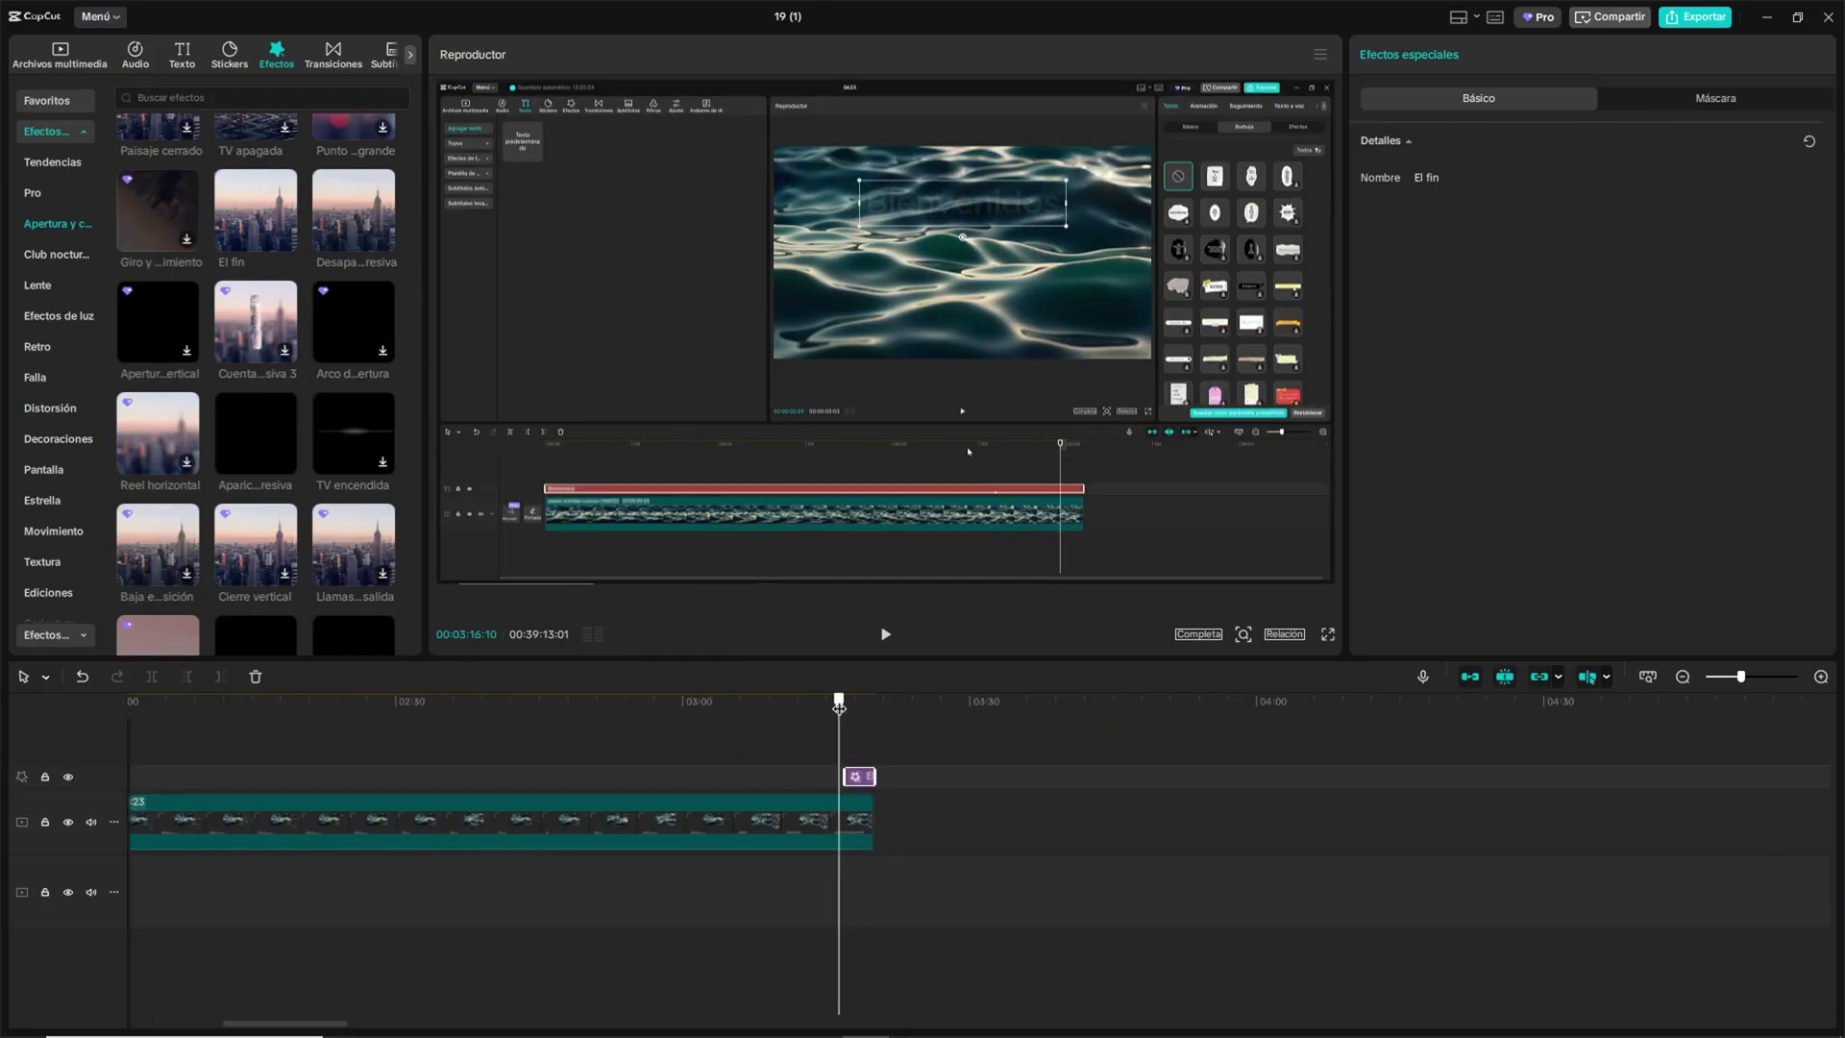
left_click(1329, 634)
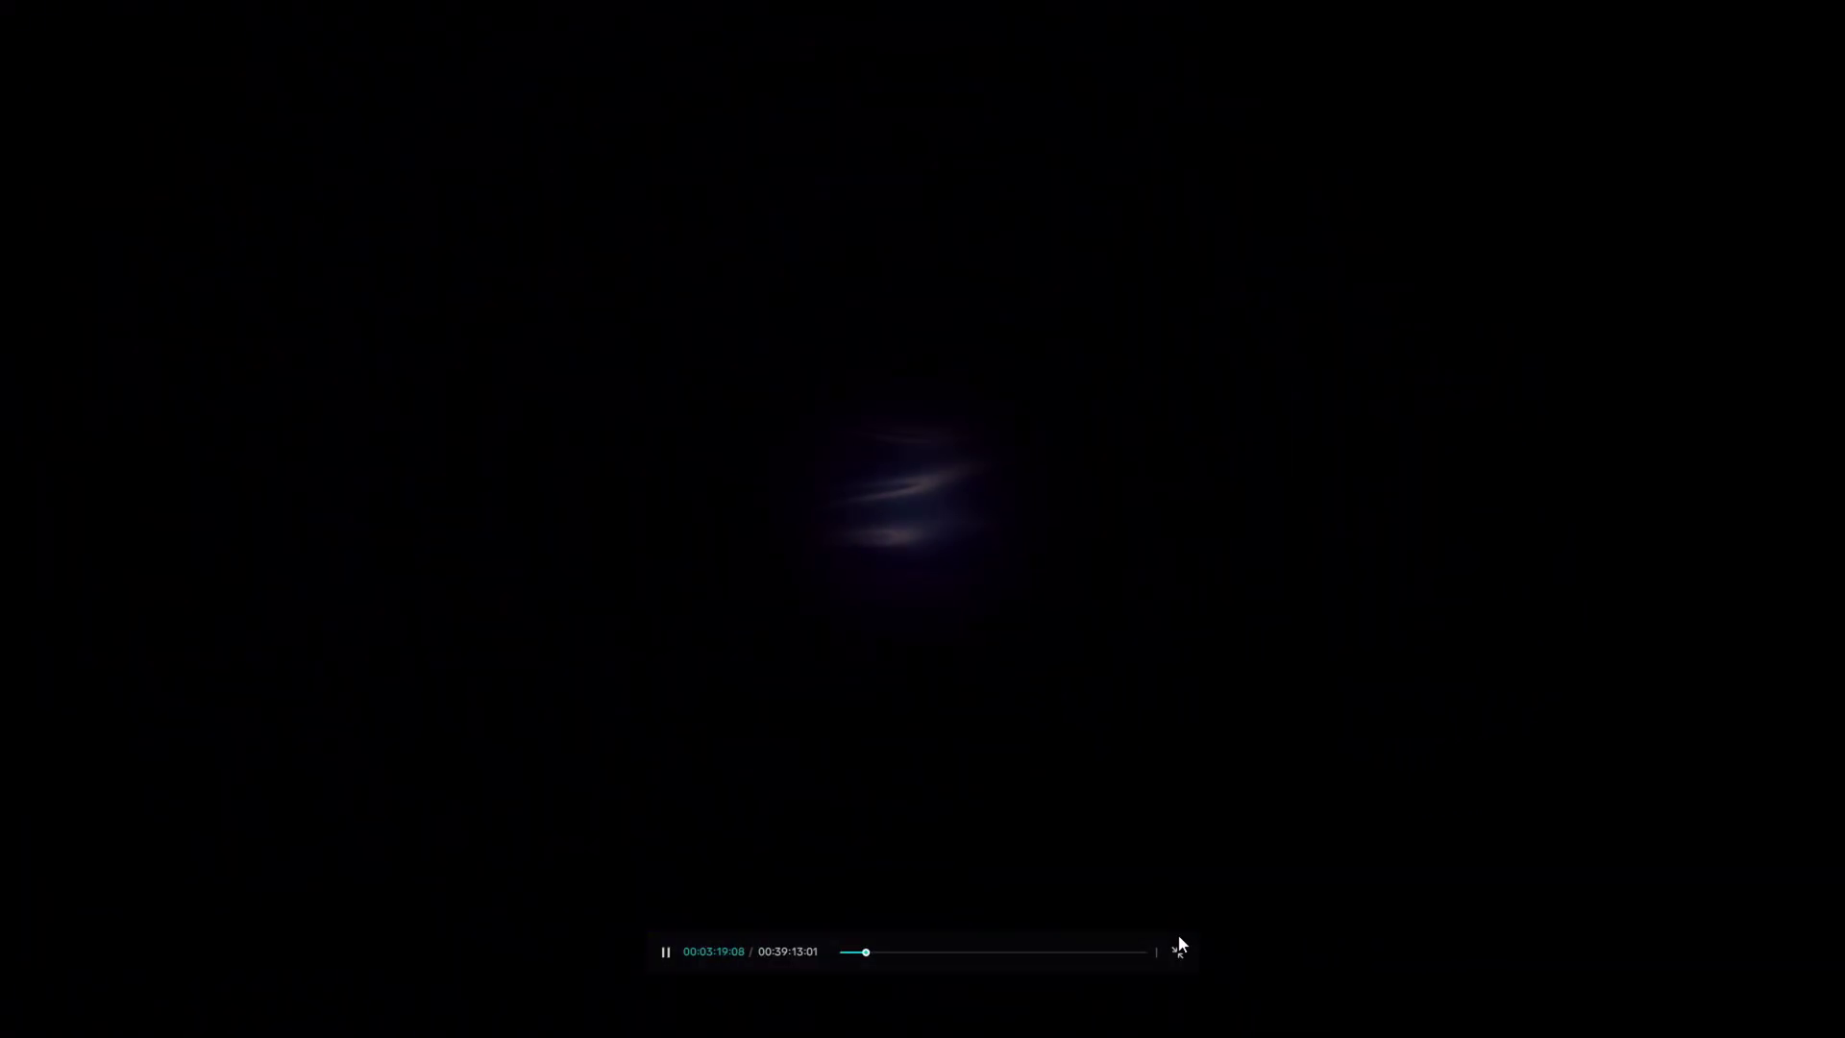
left_click(1180, 953)
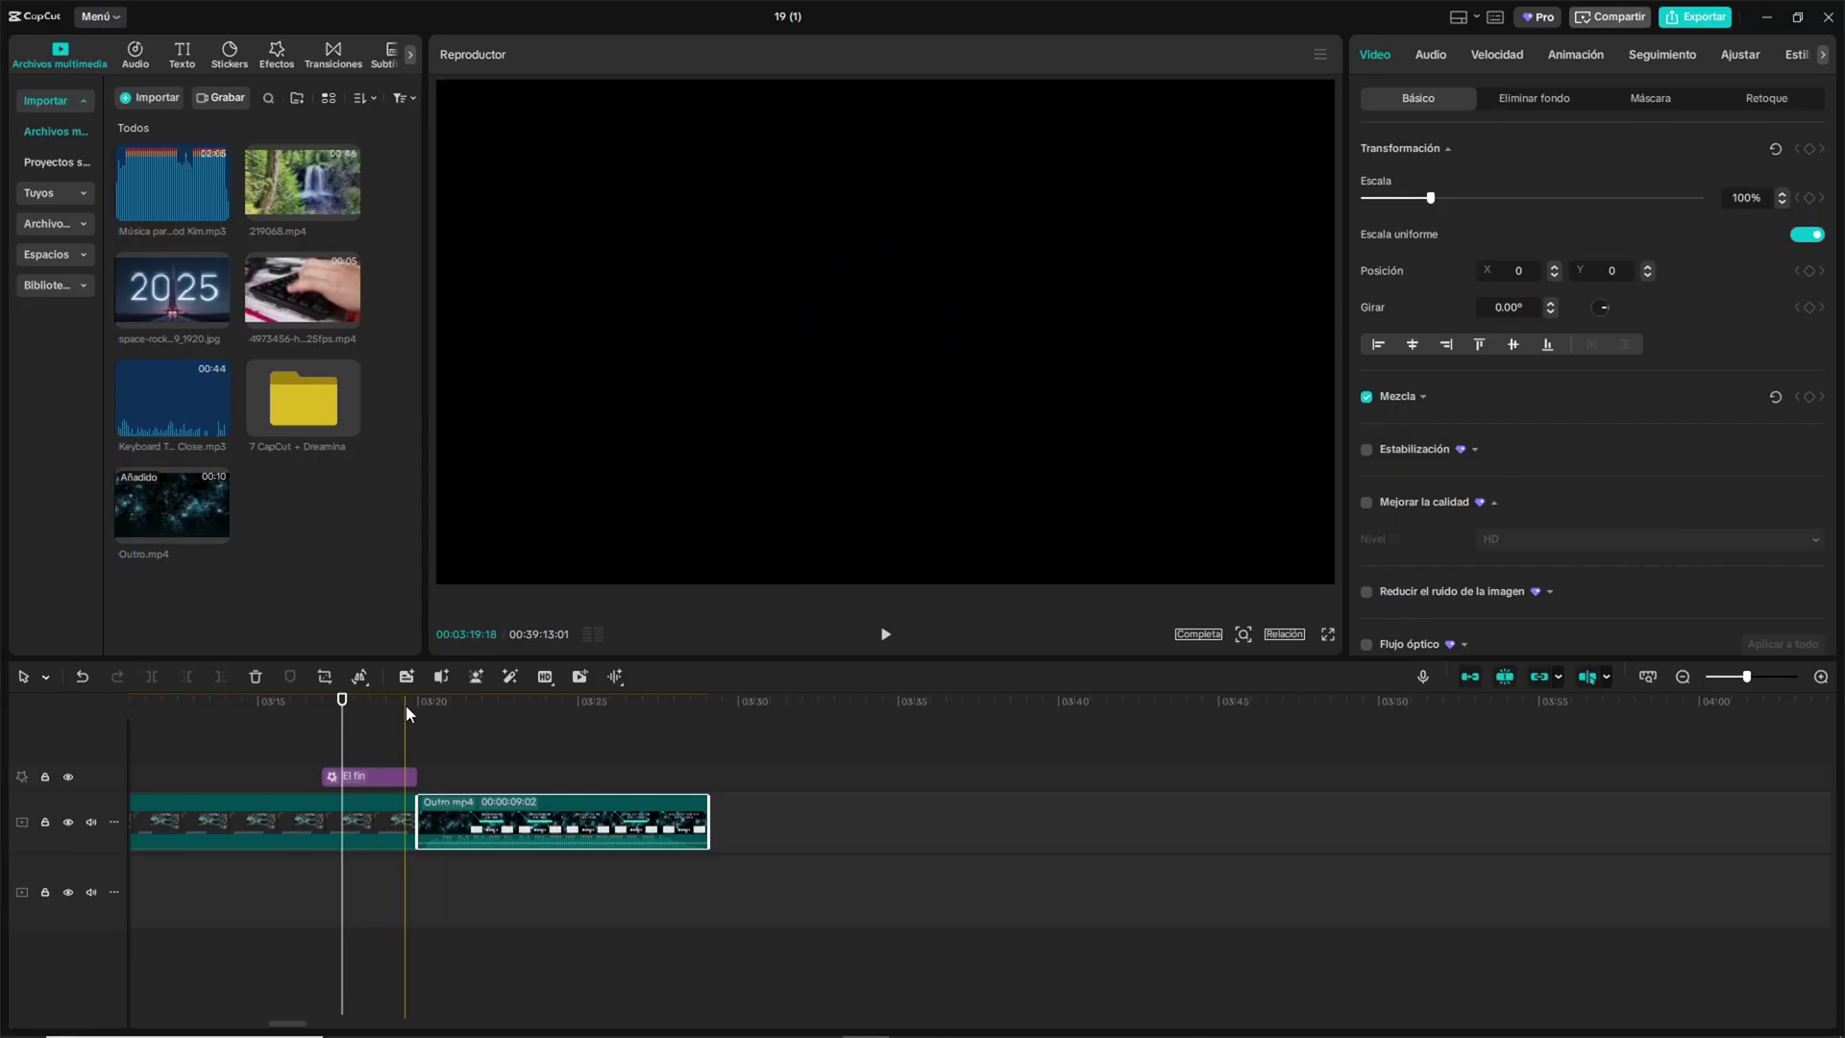
Set the audio of the Outro.mp4 clip to -6.3 dB with a 5.2 s fade-in and a 5.2 s fade-out
left_click_drag(408, 704, 457, 711)
scroll(458, 711, "up", 2)
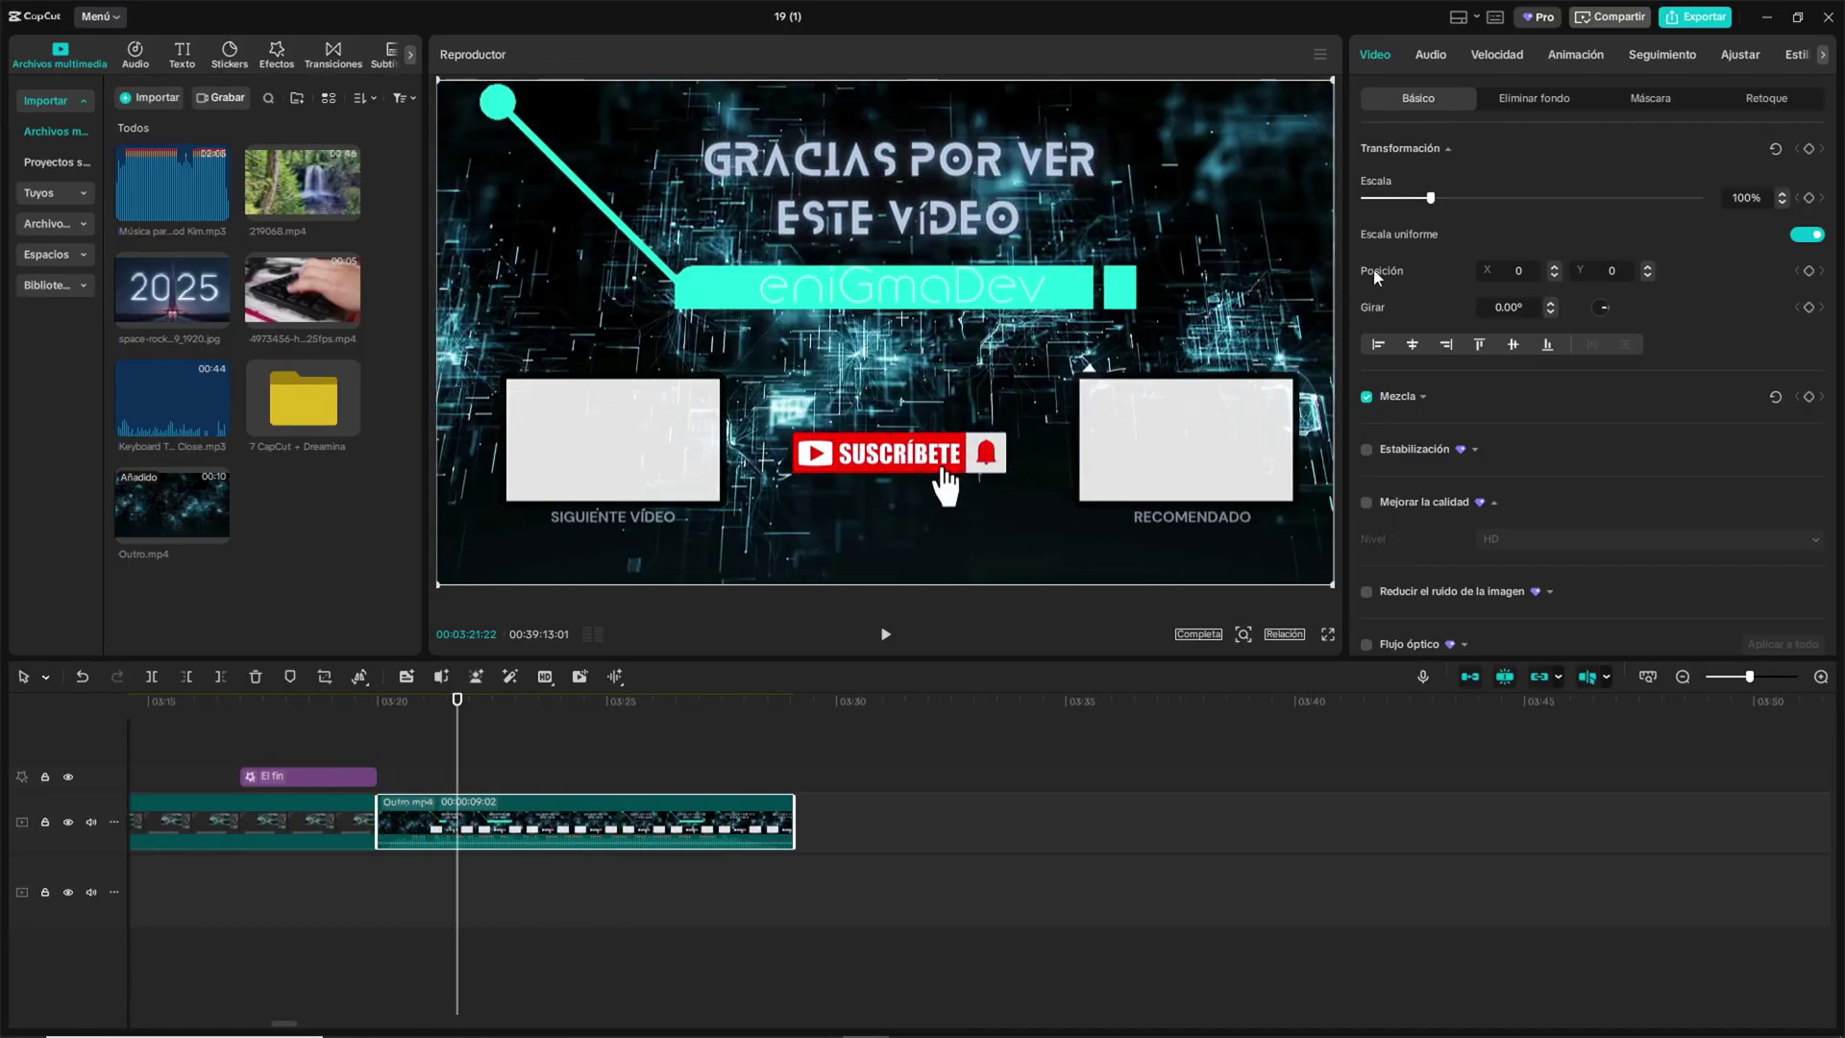
left_click(1429, 58)
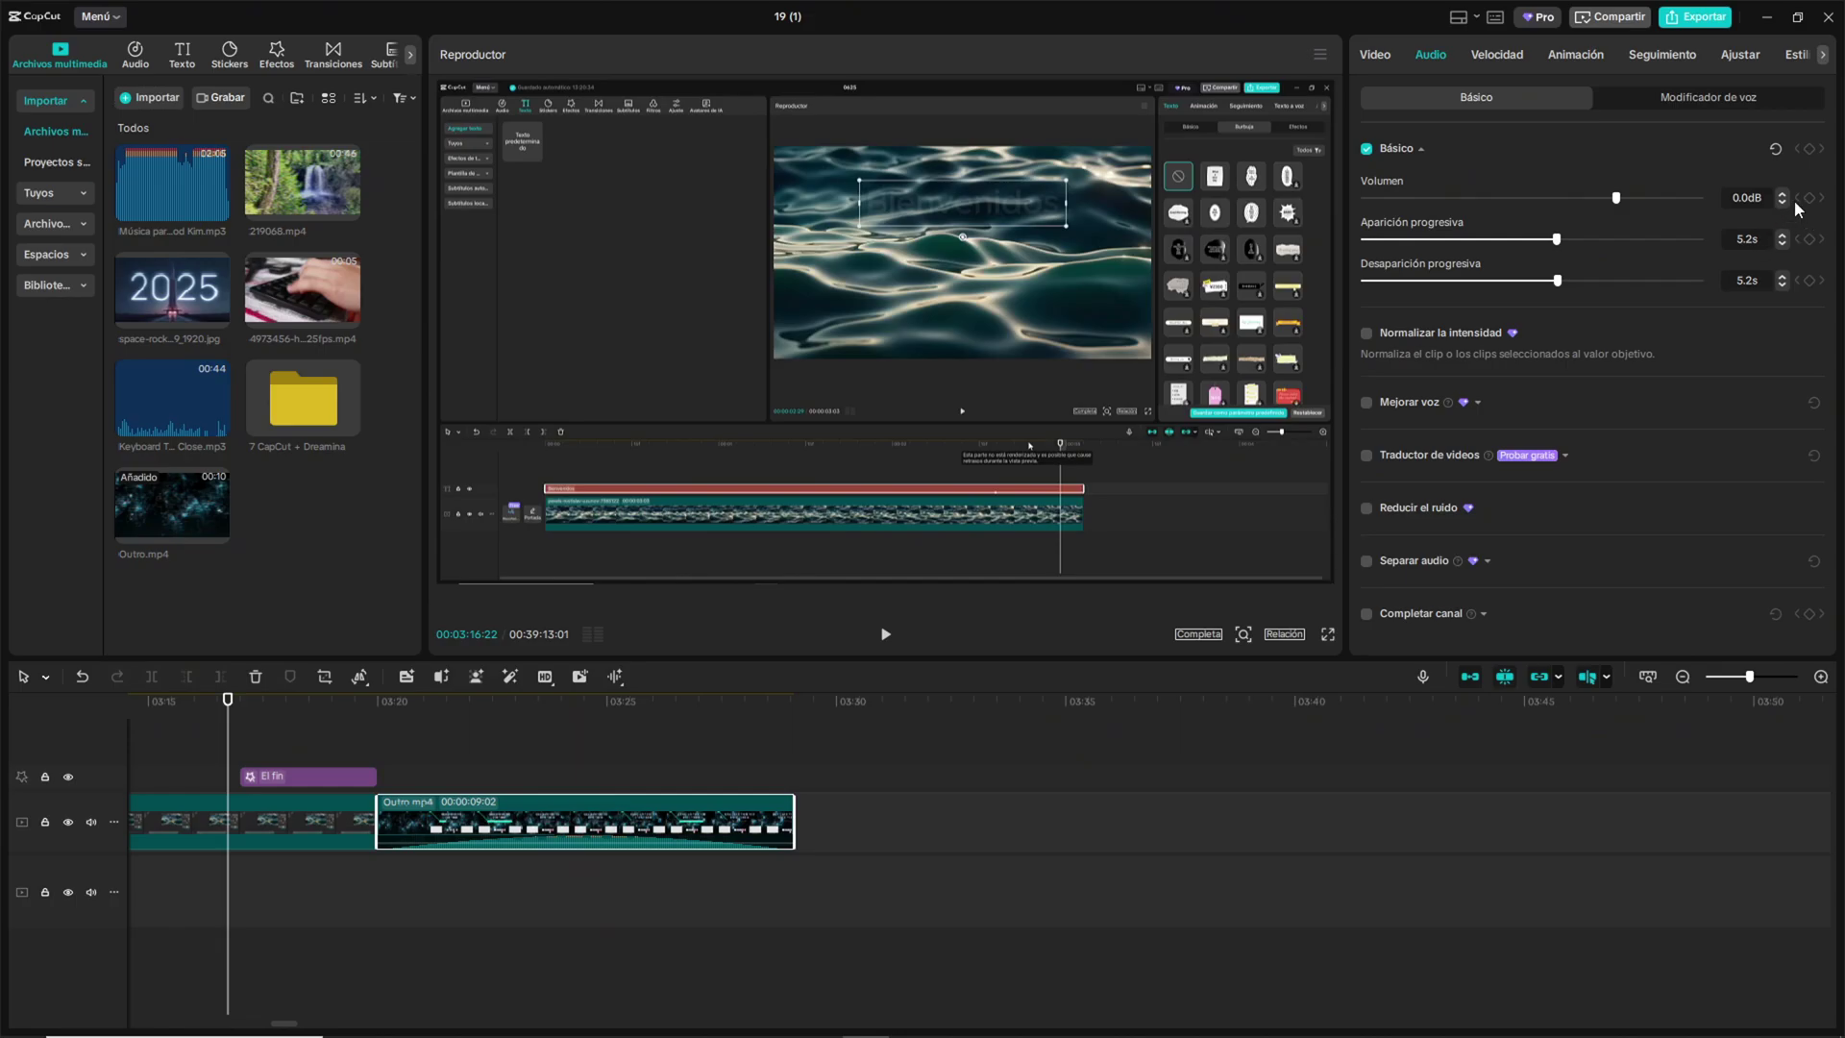
scroll(1753, 210, "down", 6)
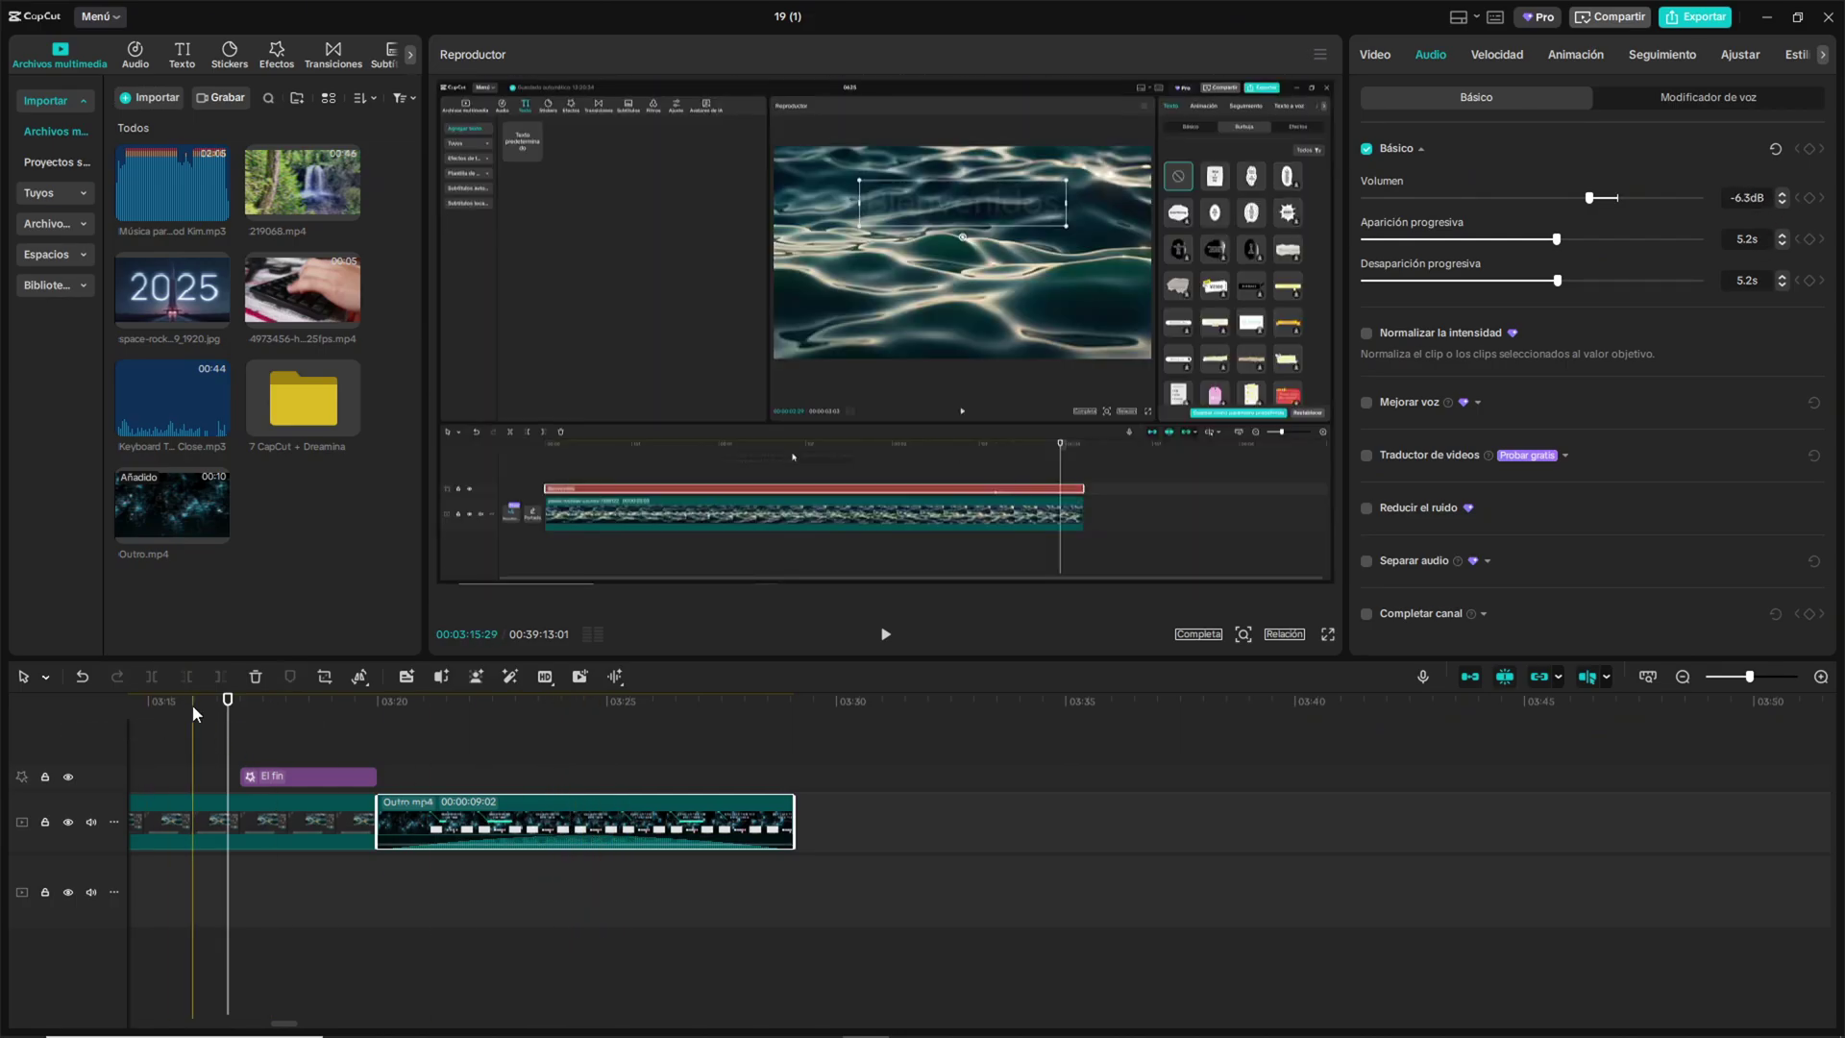
Play the end of the recording and the outro in full screen, return to the editor and scrub through the outro
left_click(886, 636)
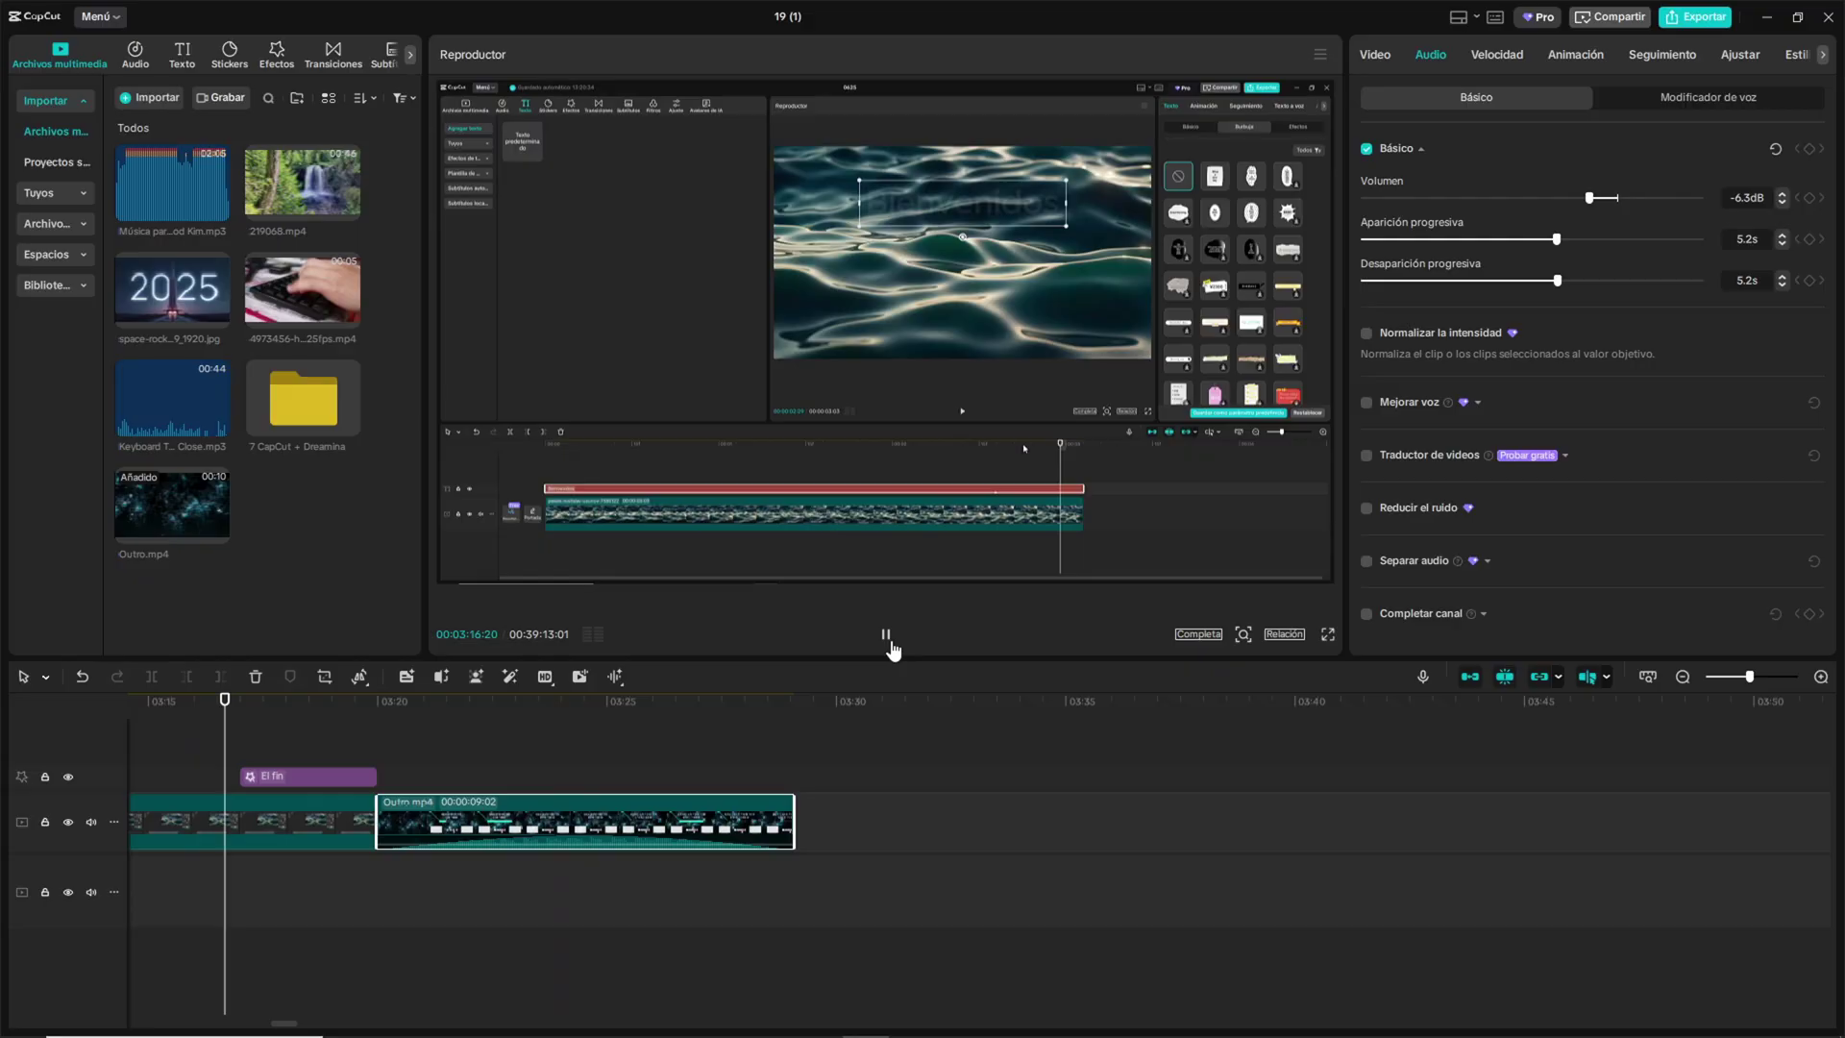
left_click(1327, 634)
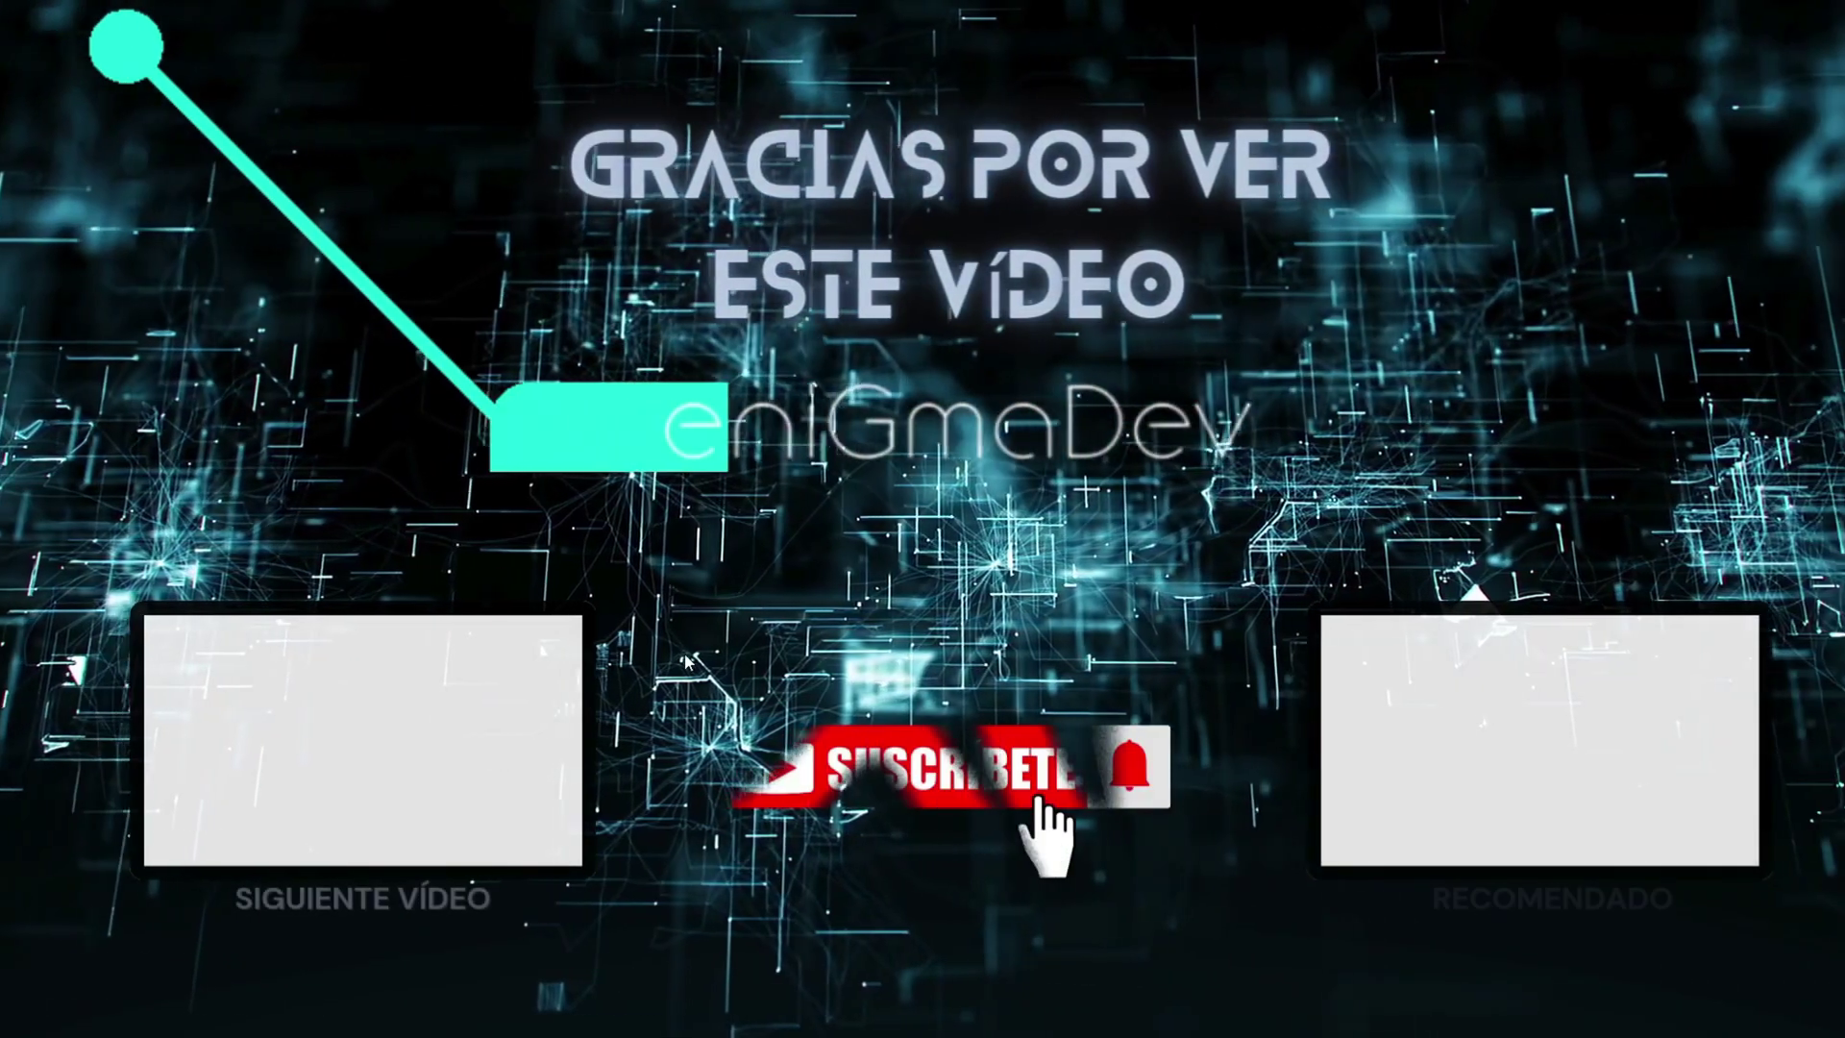
mouse_move(1238, 928)
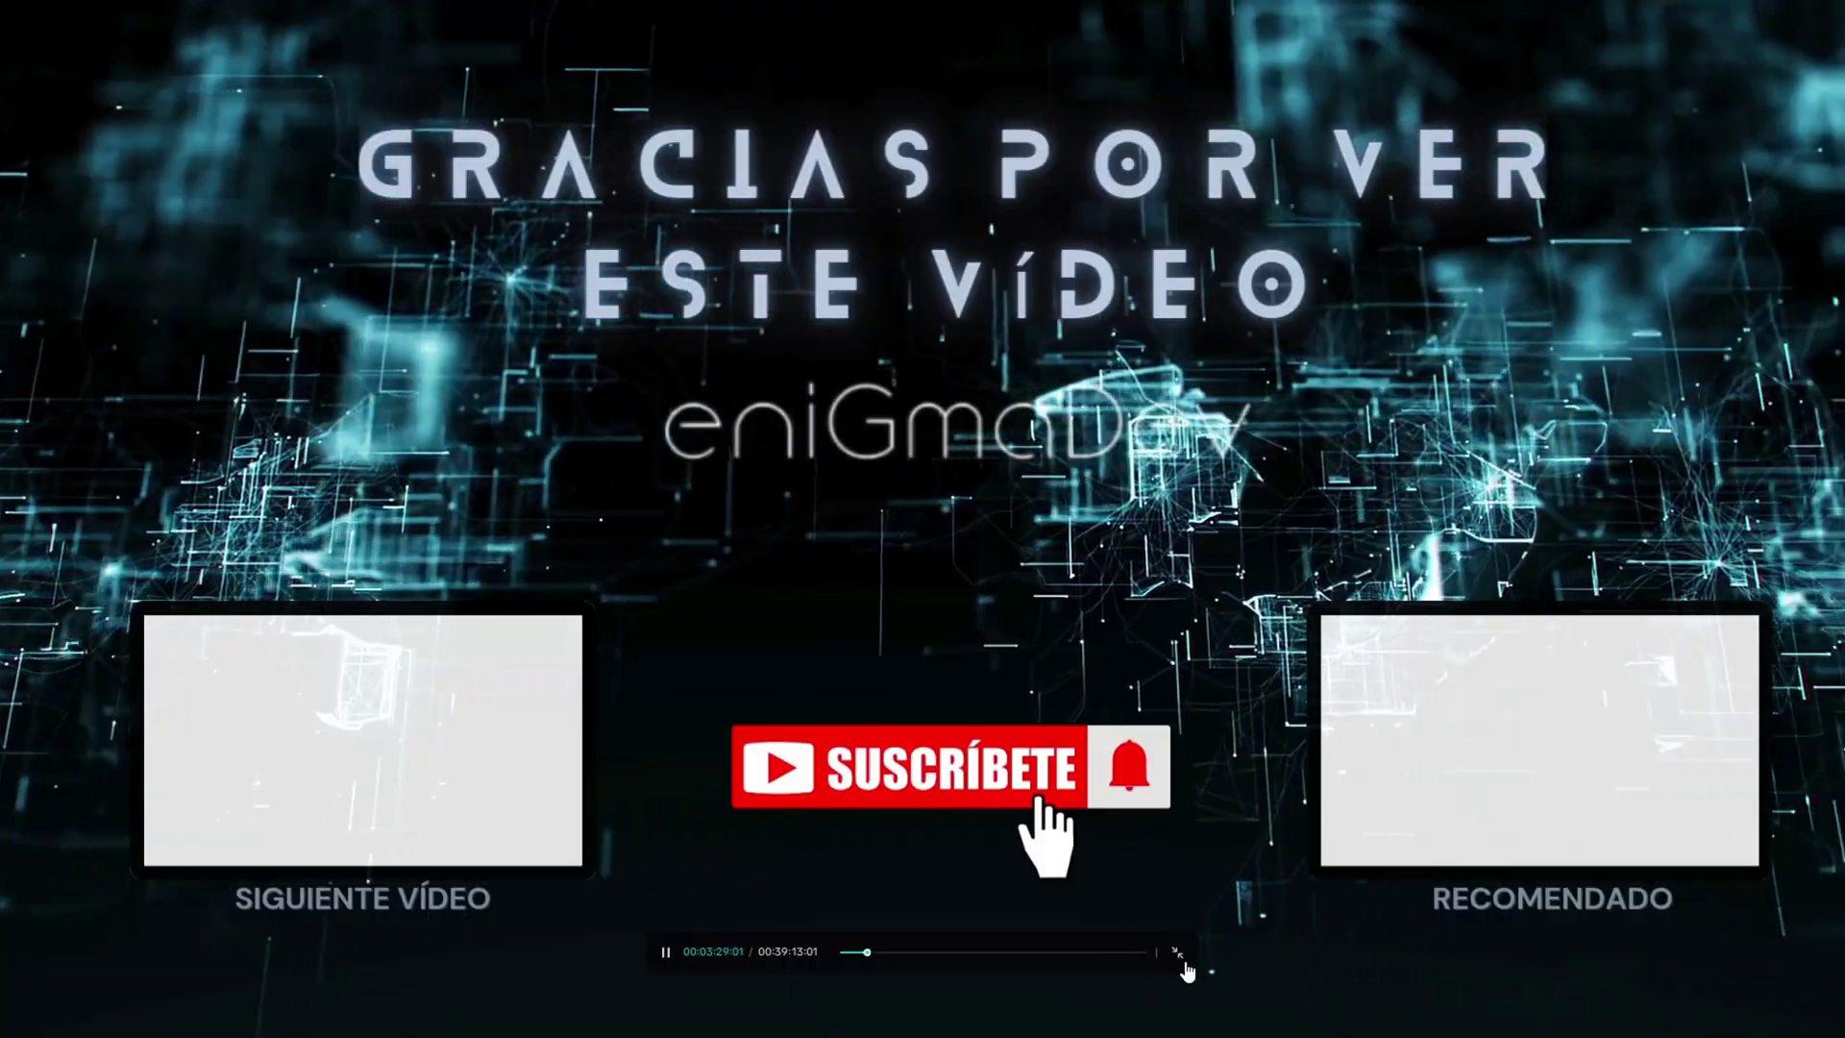
left_click(1178, 953)
left_click_drag(388, 707, 708, 709)
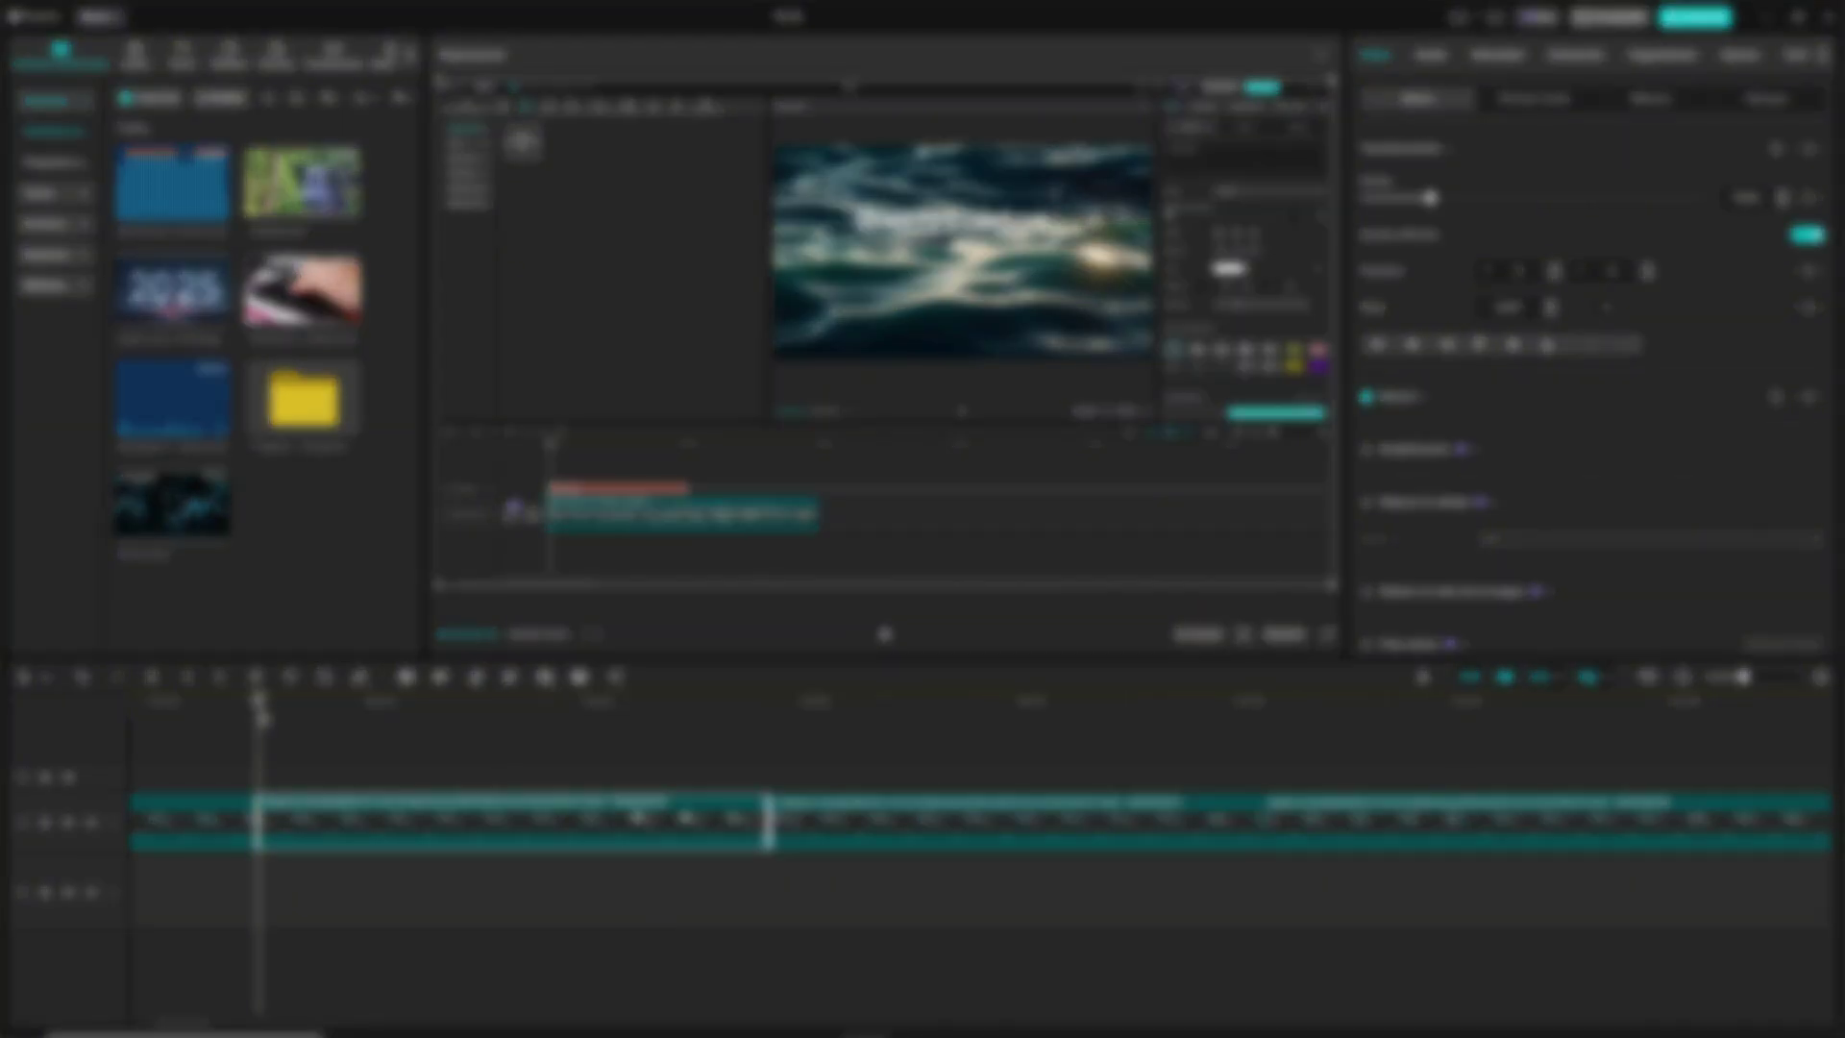
Add a marker to the second segment at 00:00:53:25 and name it Edición
left_click_drag(265, 716, 306, 715)
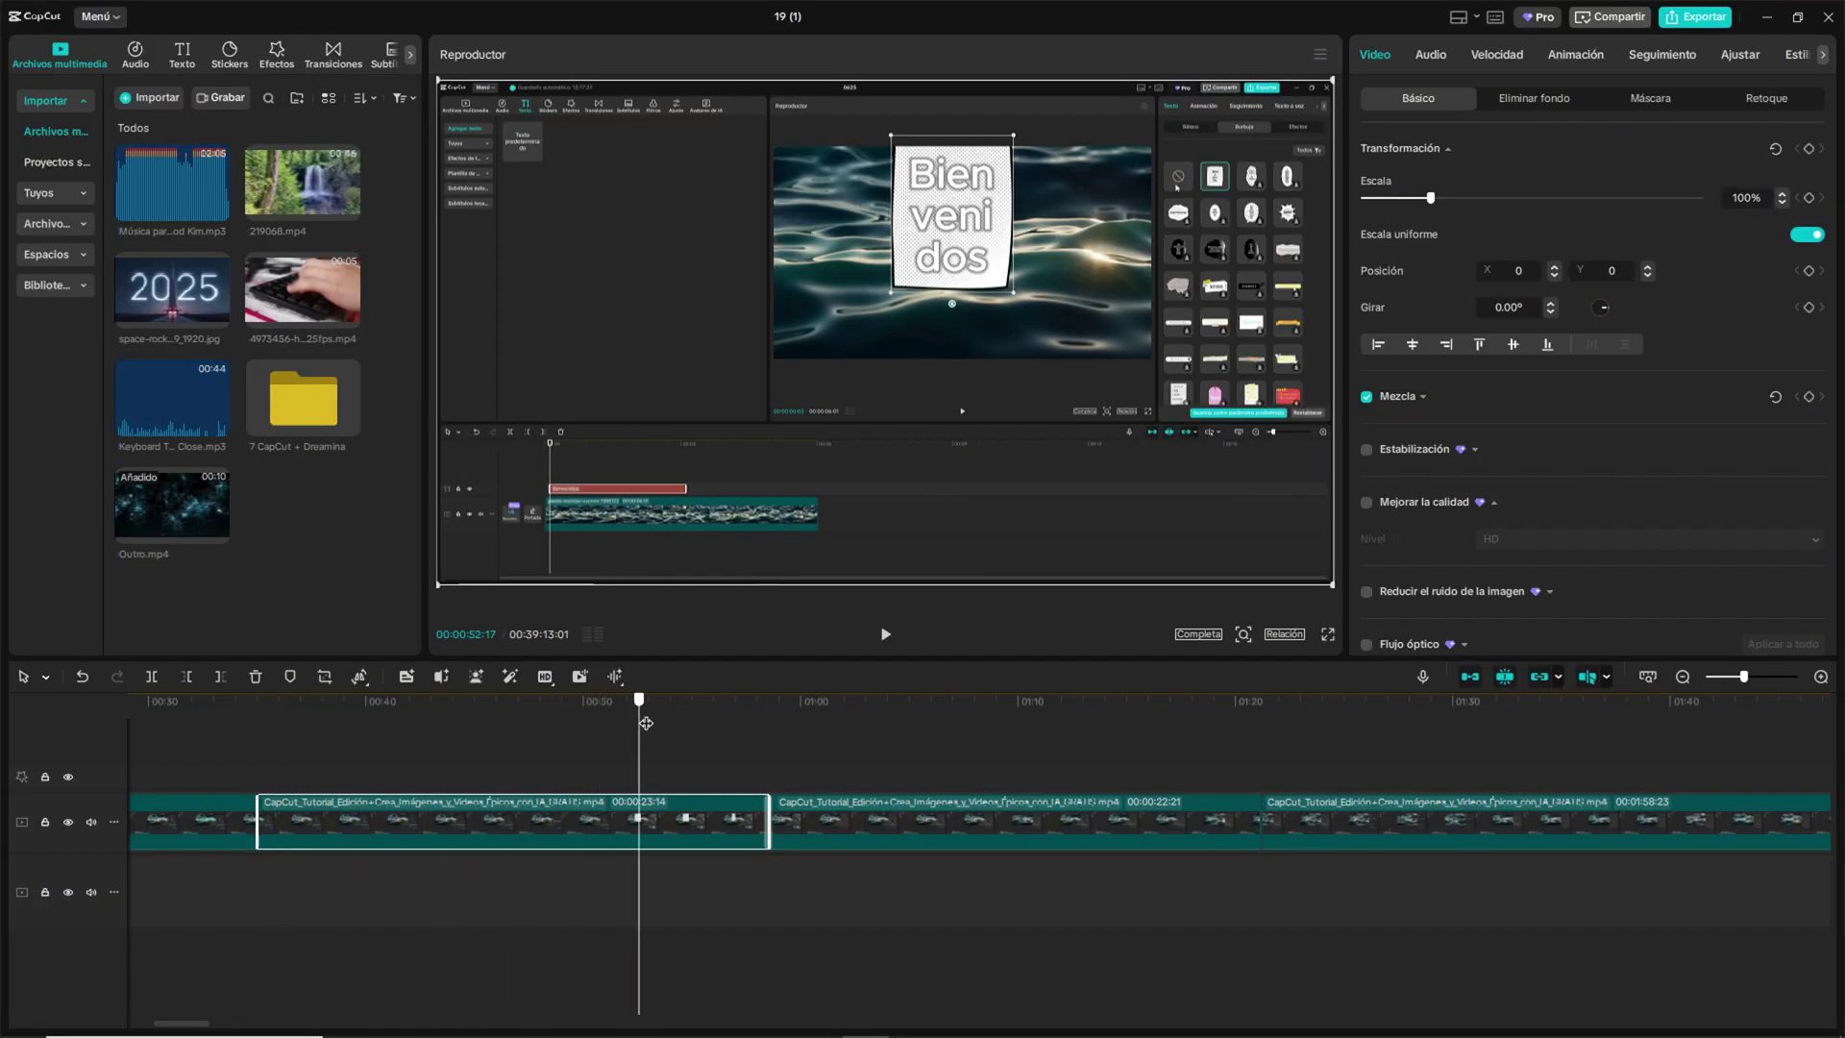
left_click_drag(645, 723, 774, 730)
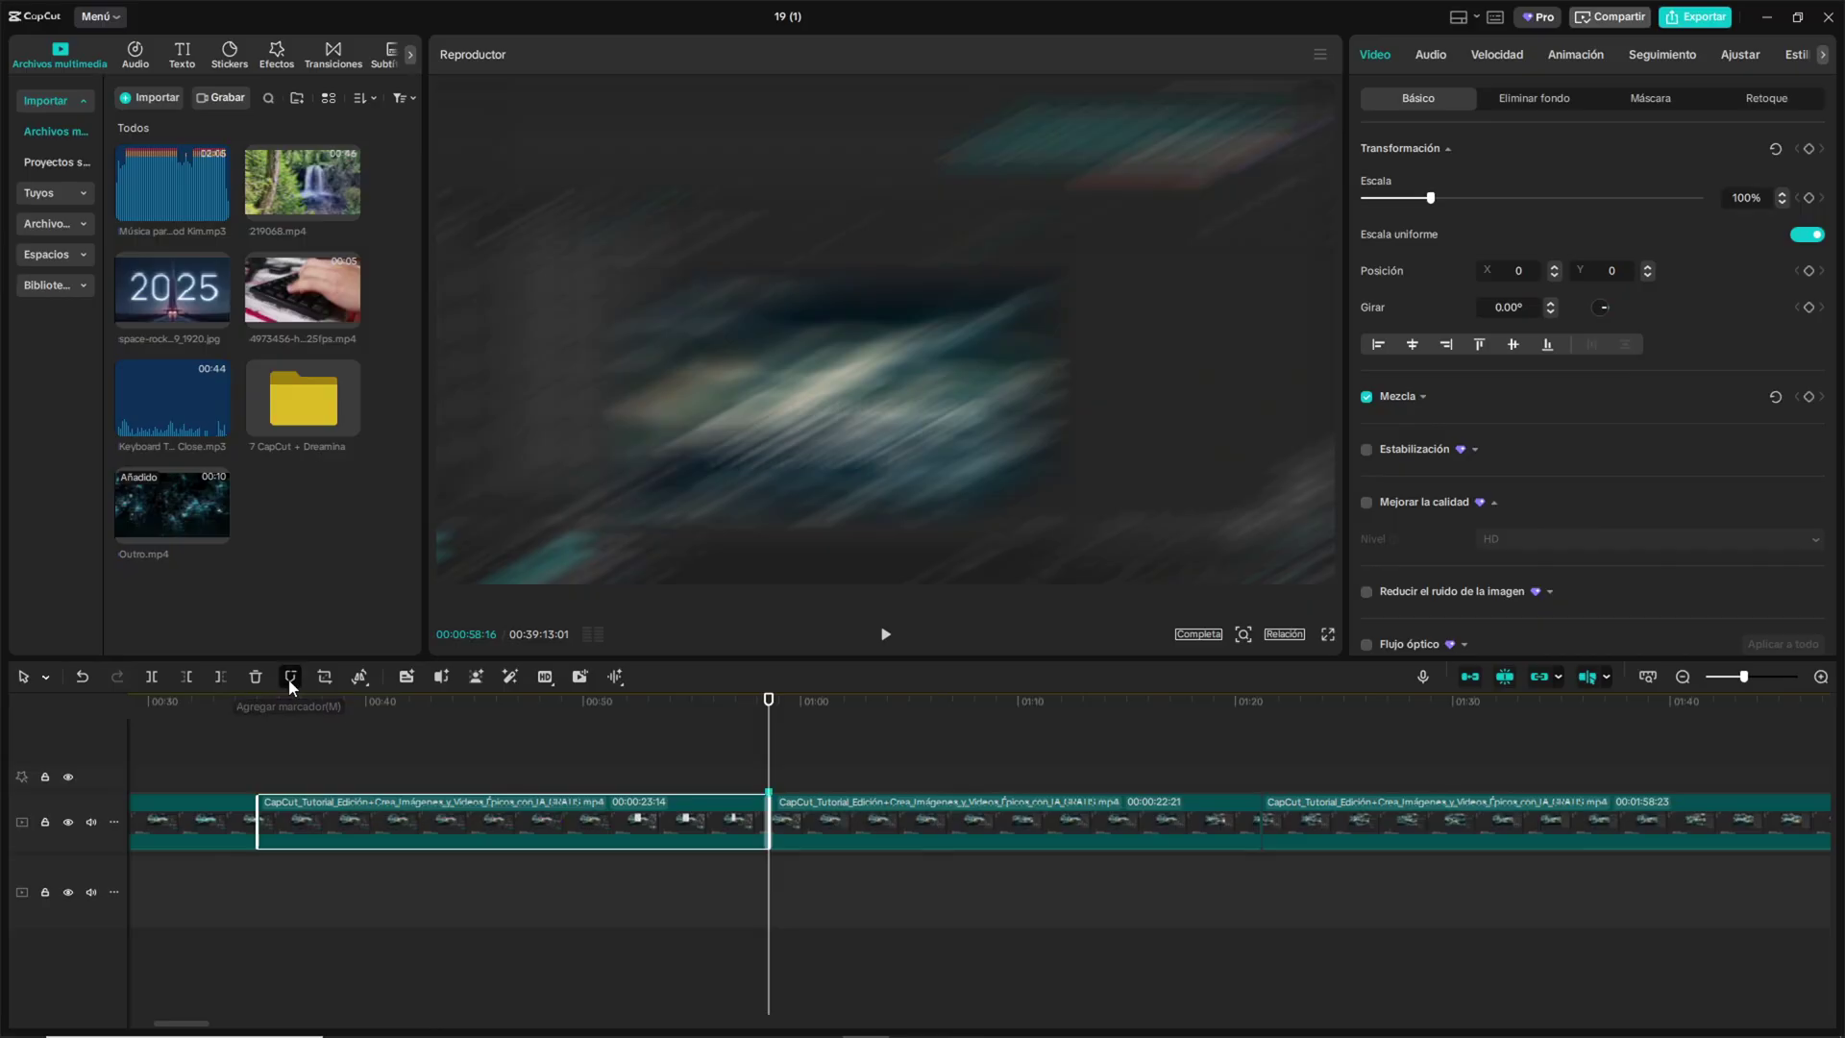
left_click(798, 702)
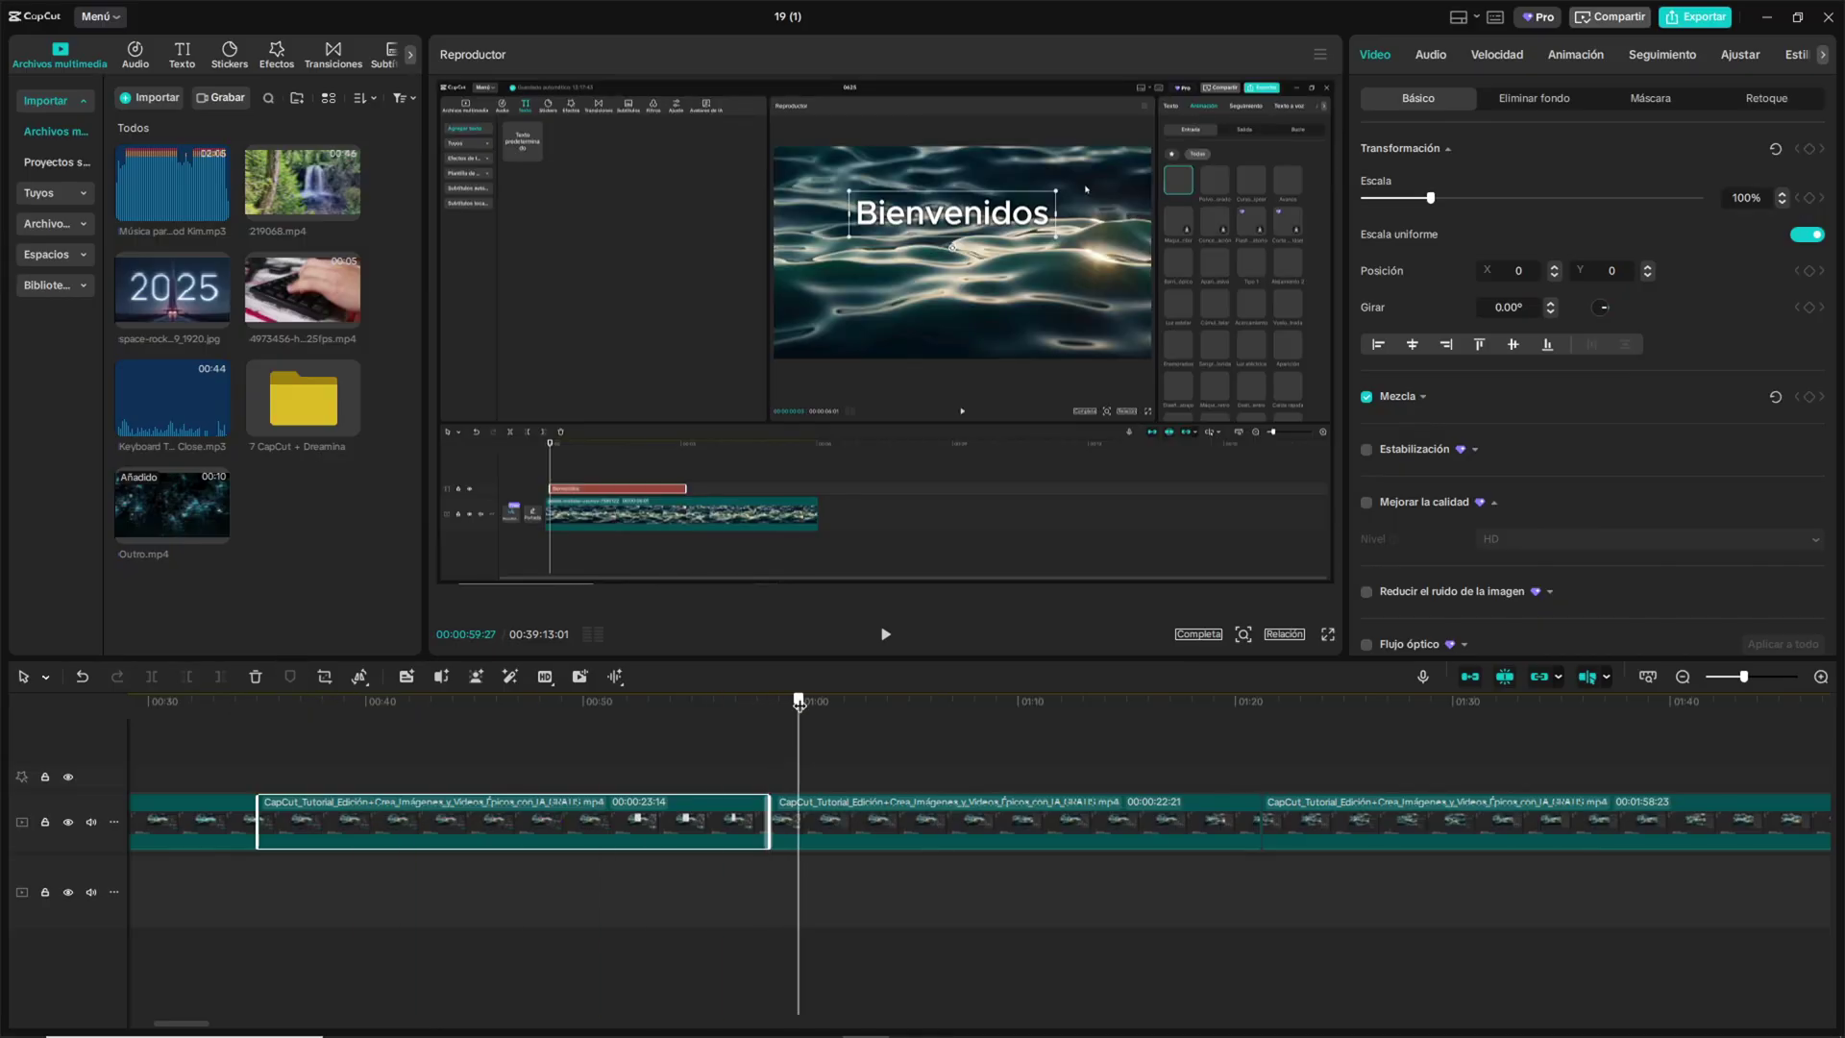
left_click_drag(741, 716, 667, 722)
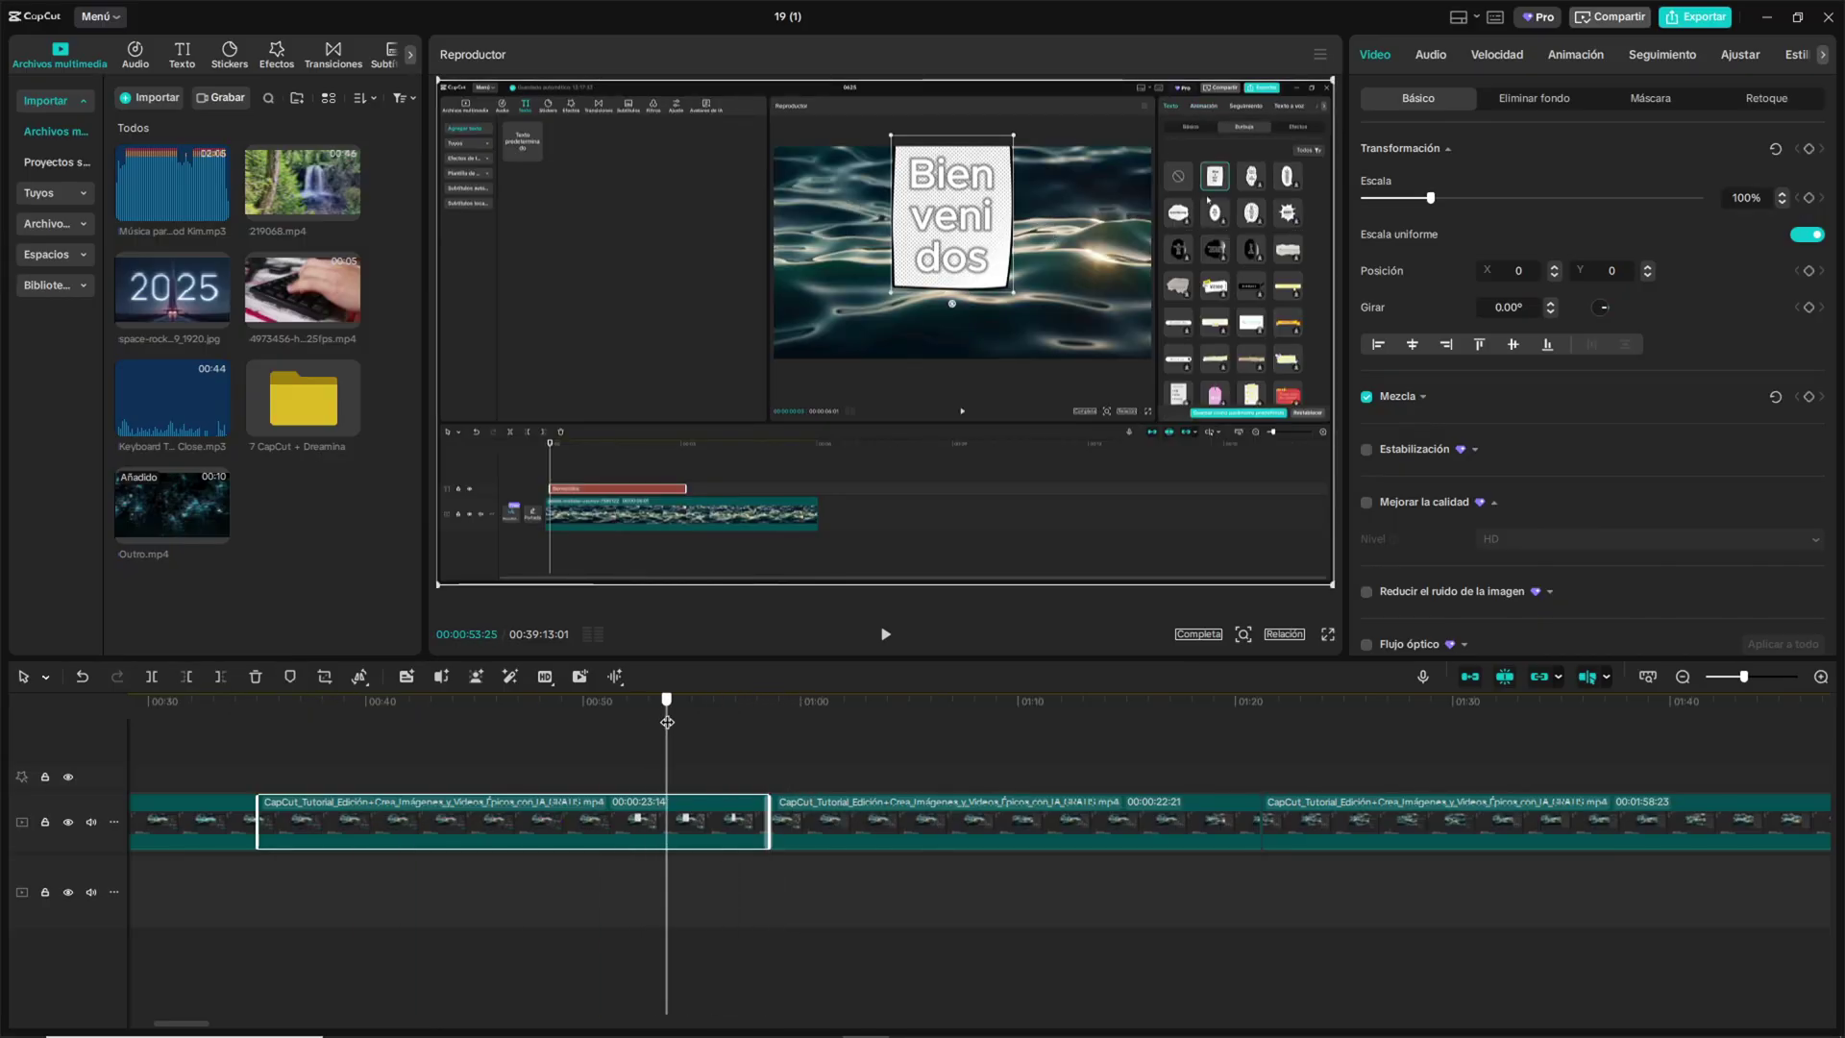
left_click(291, 676)
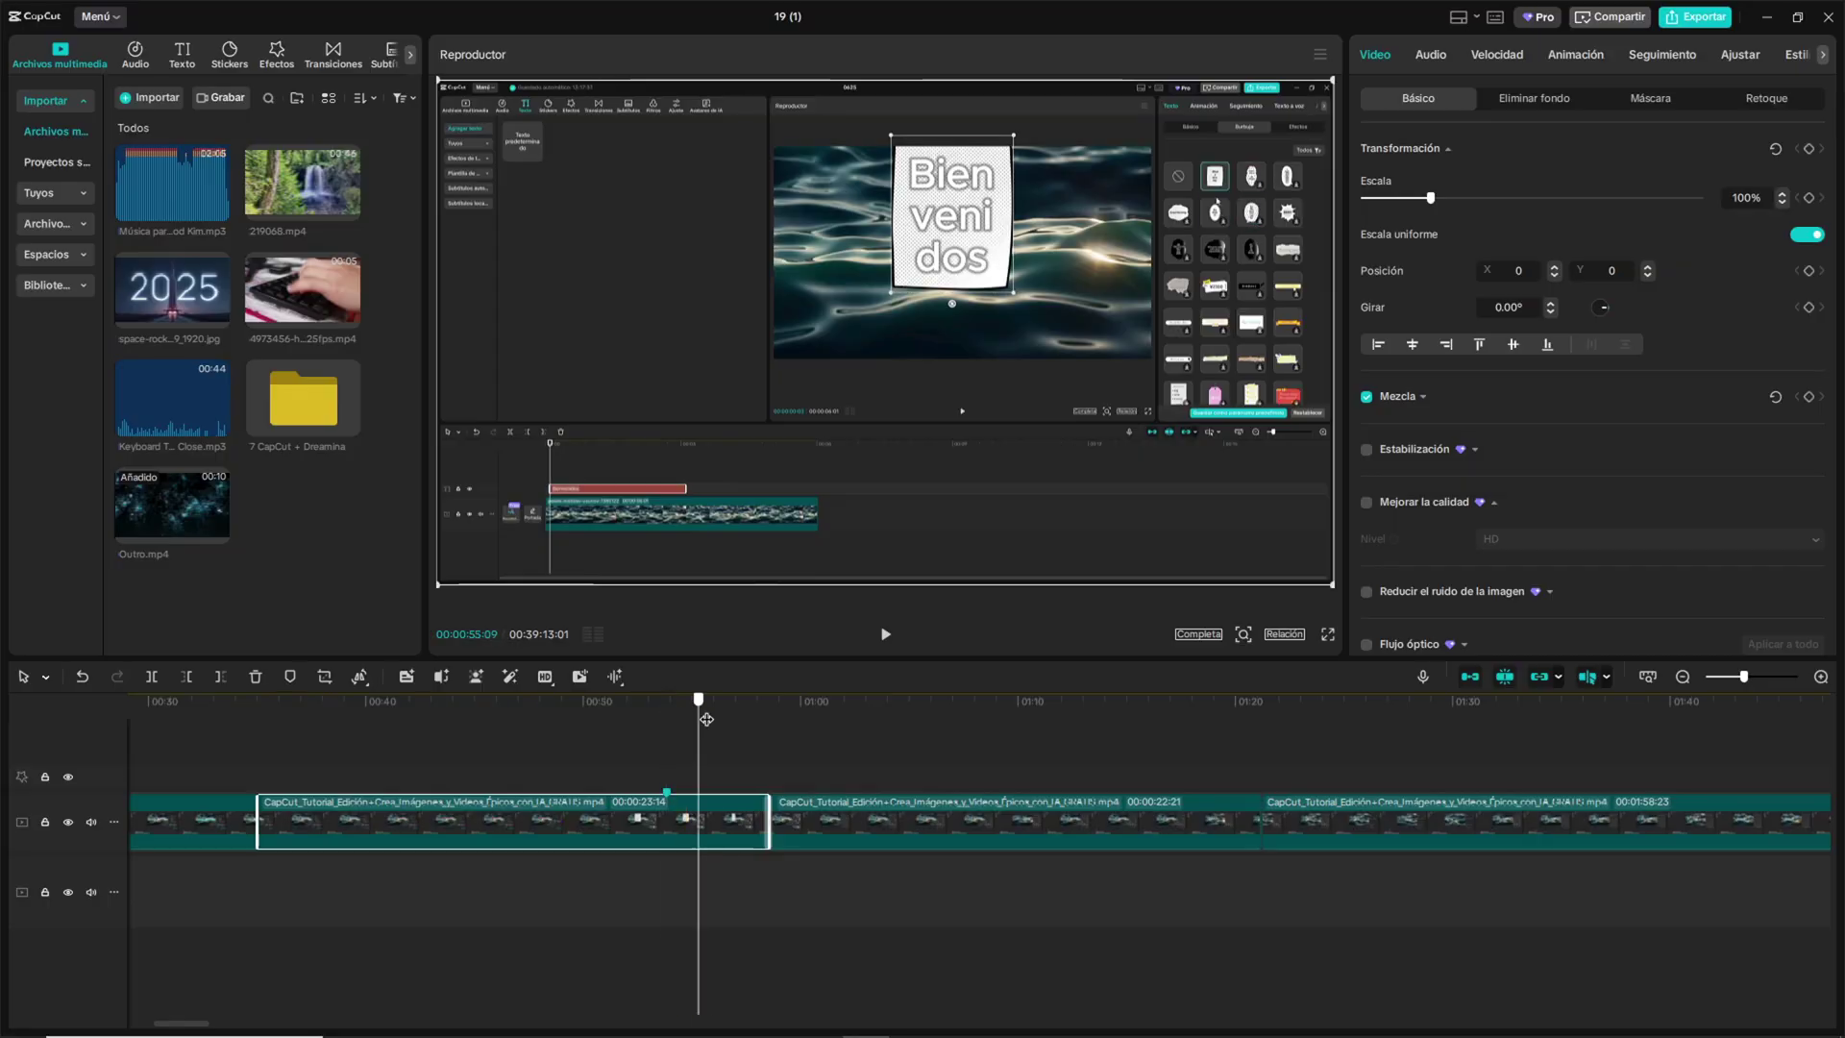
double_click(667, 792)
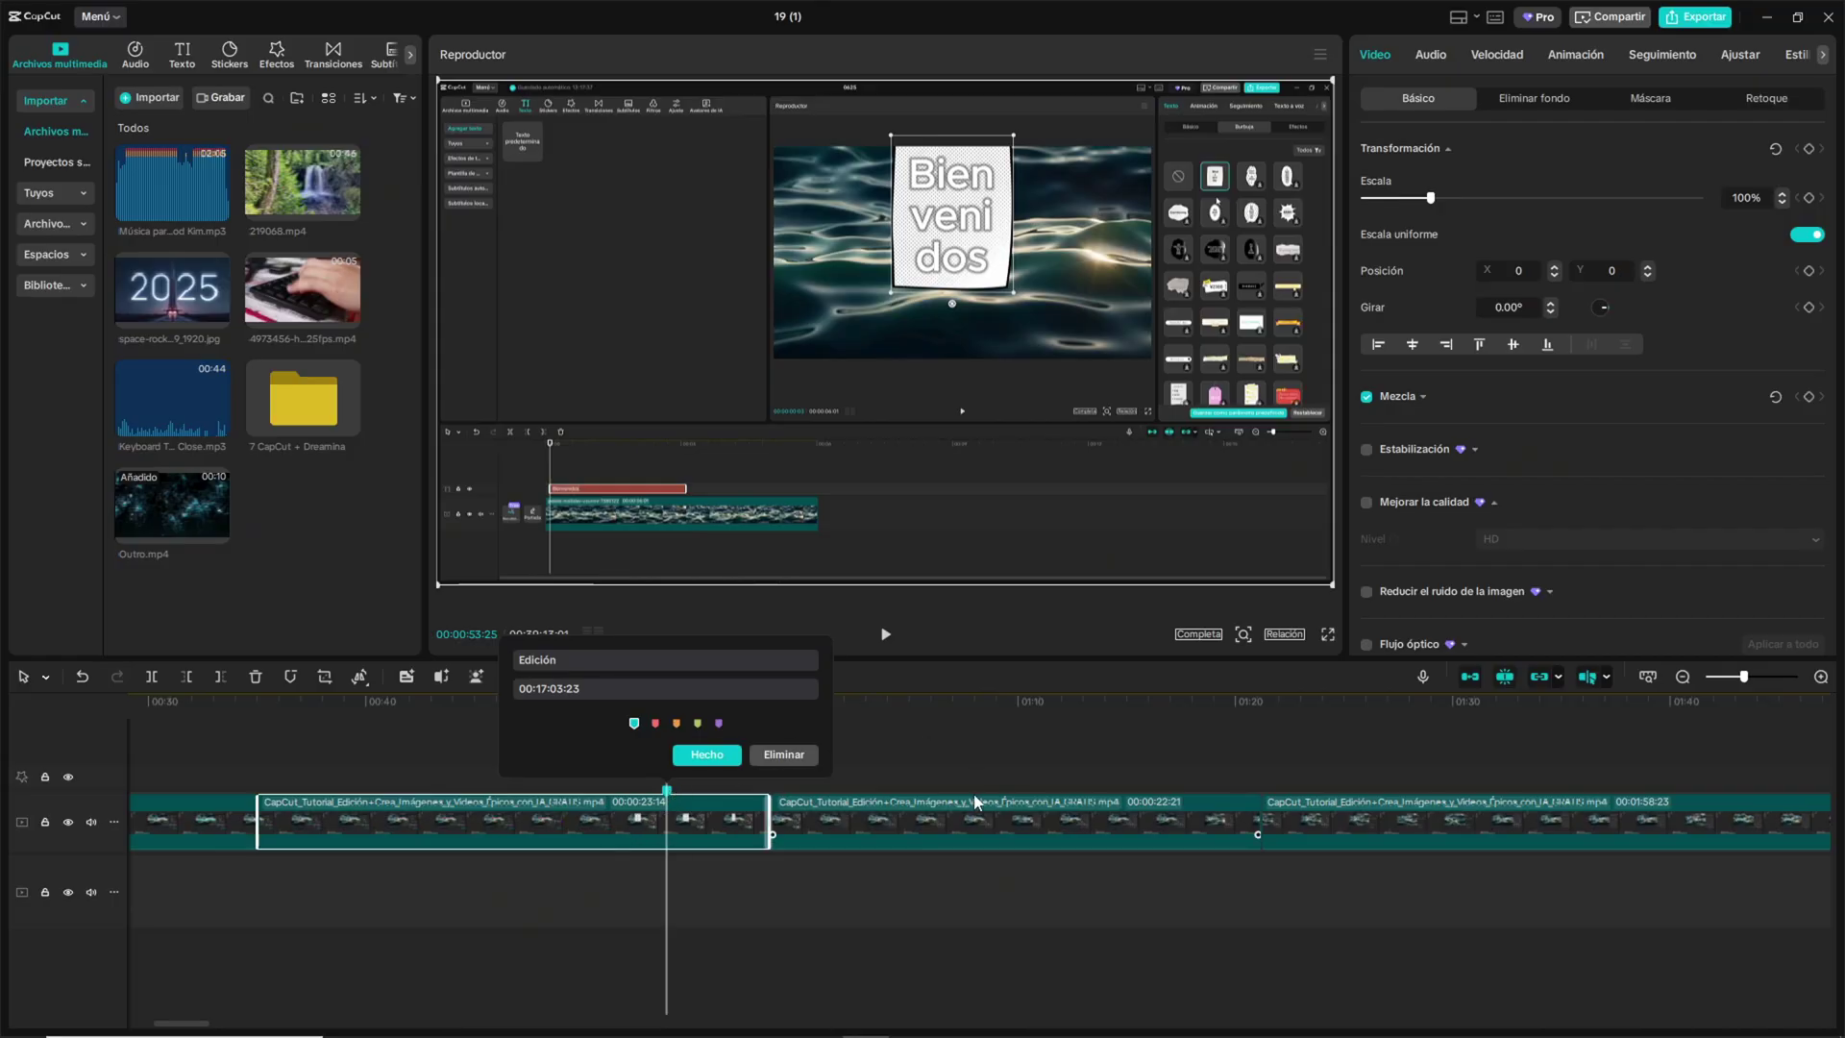
left_click(706, 755)
Add a marker to the fourth segment at 00:01:38:22
scroll(623, 798, "down", 3)
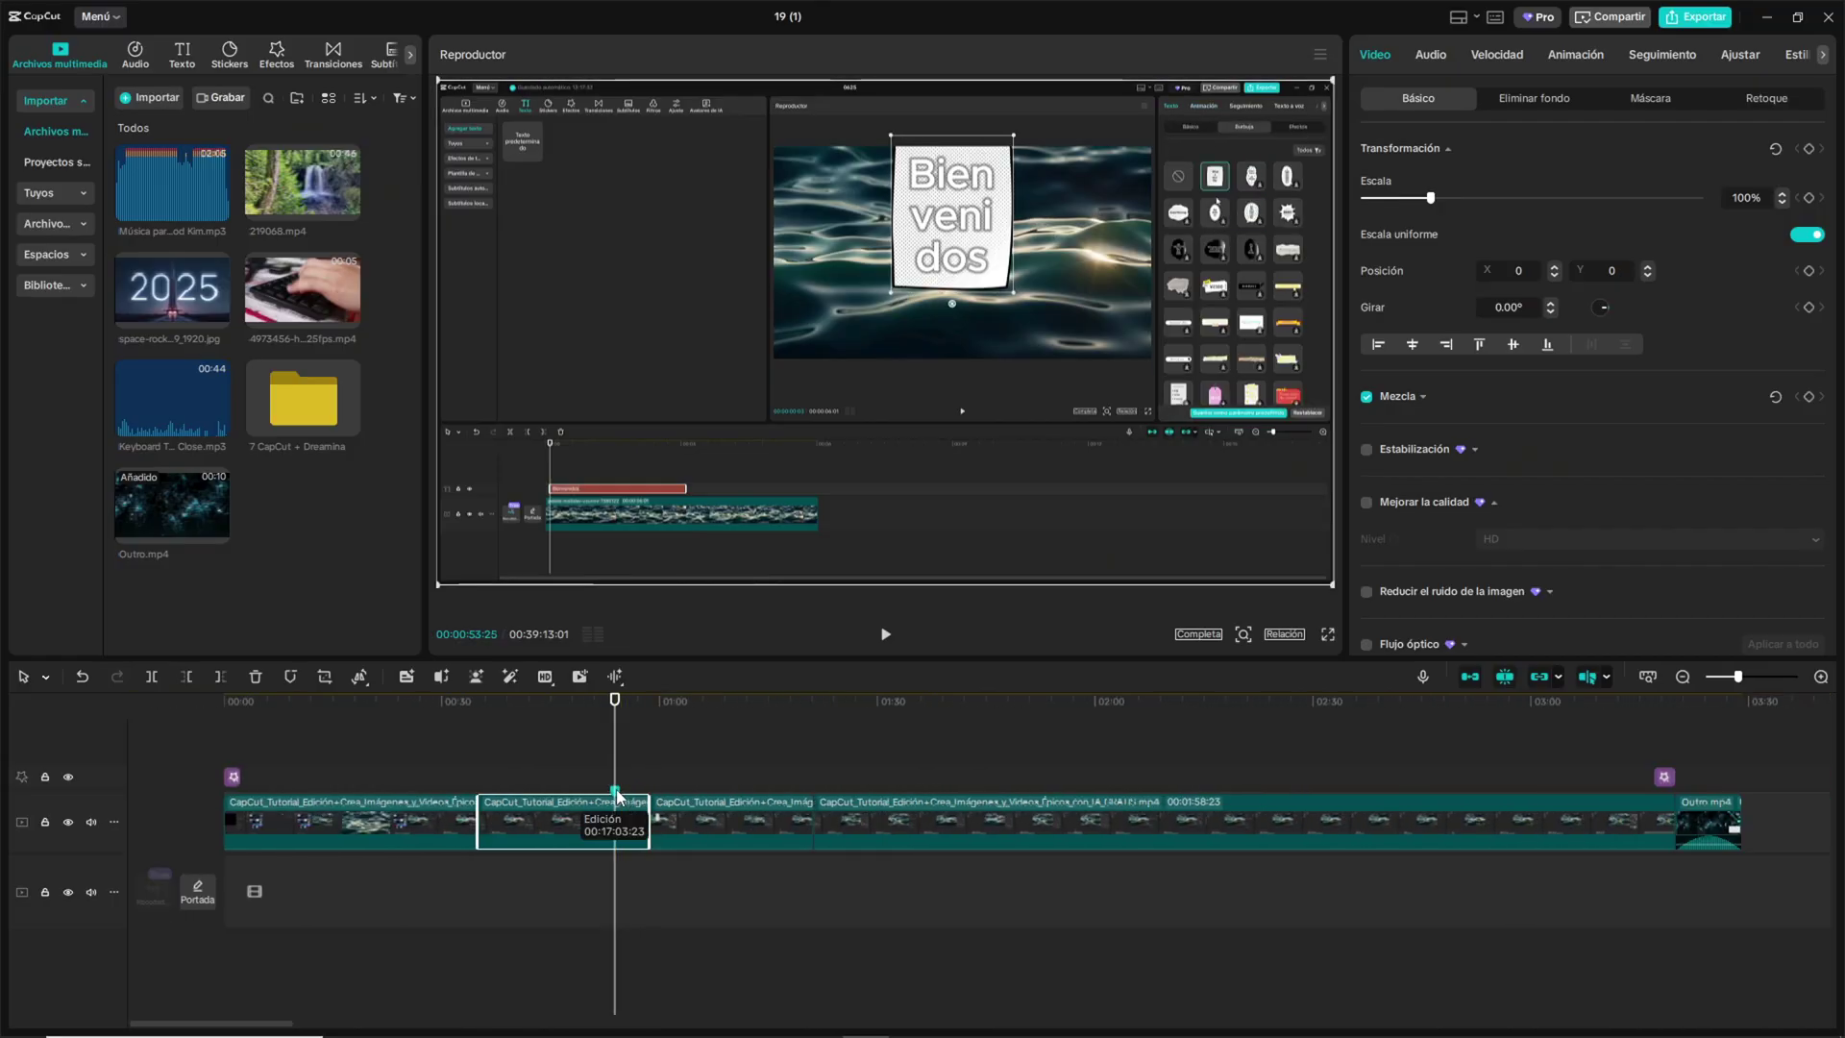
left_click(940, 722)
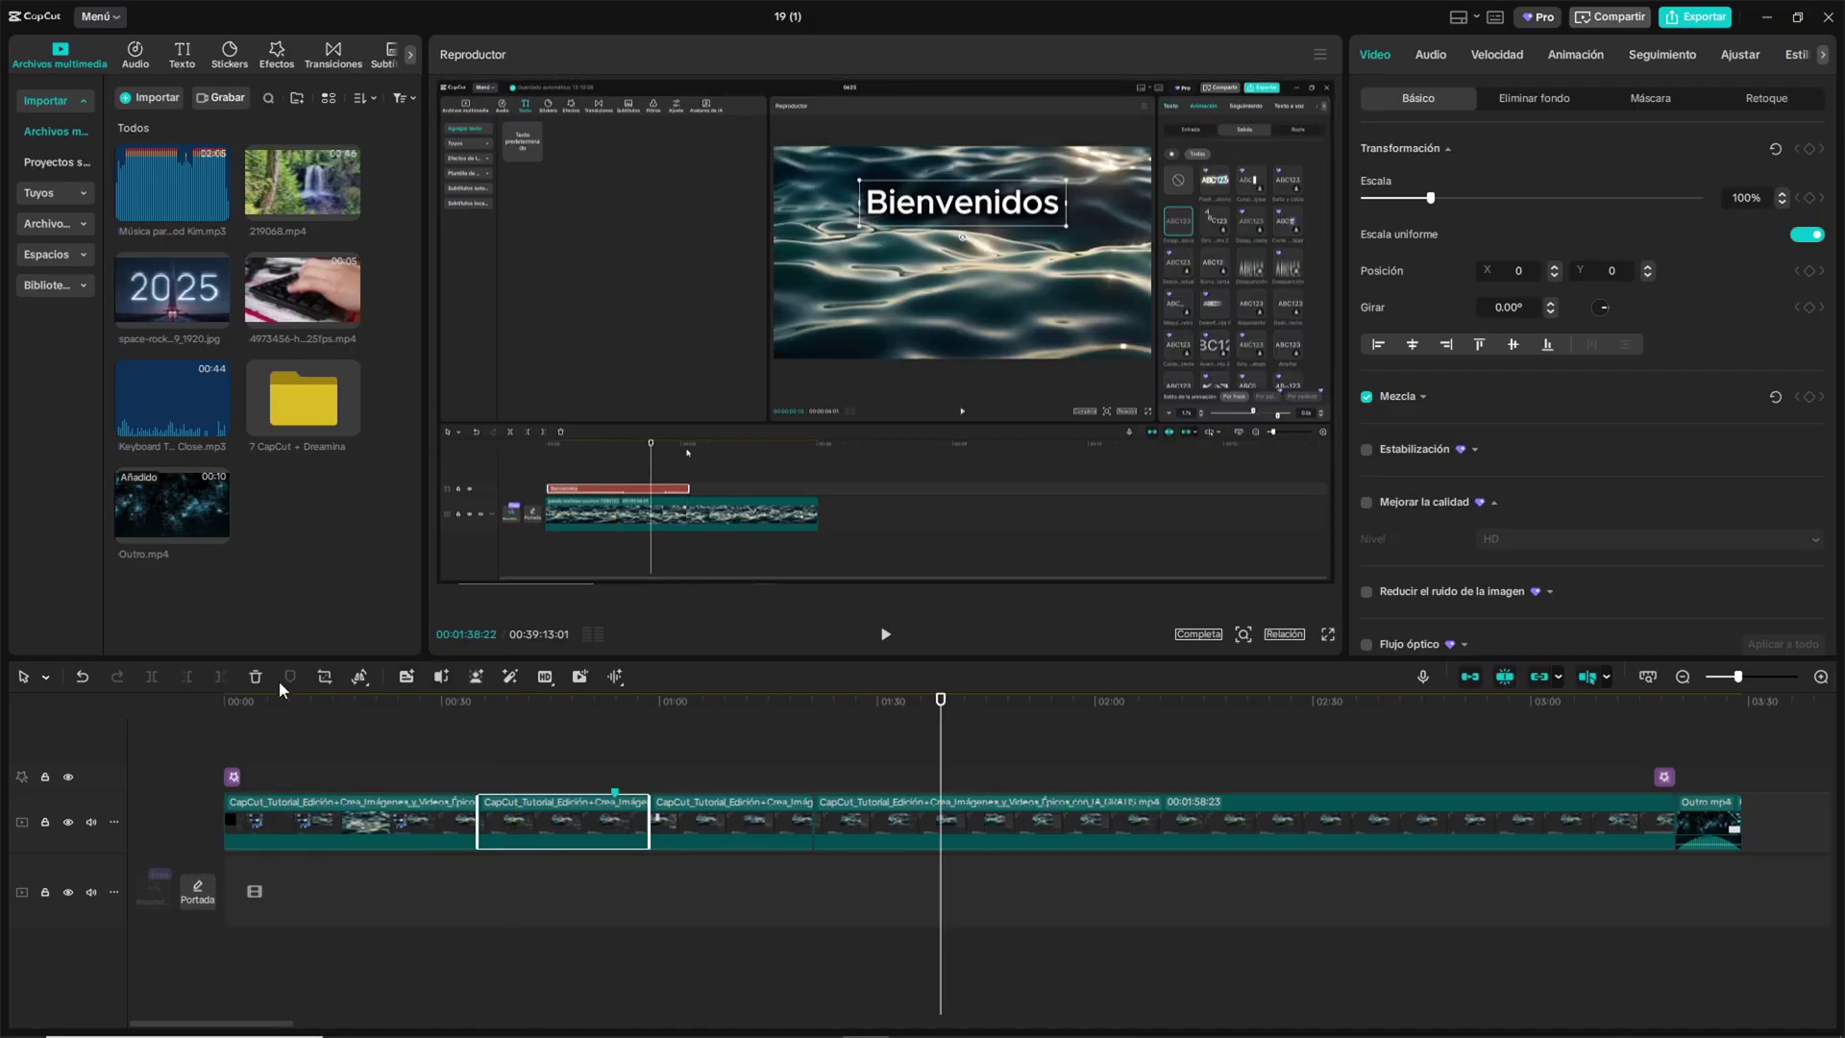
left_click(889, 819)
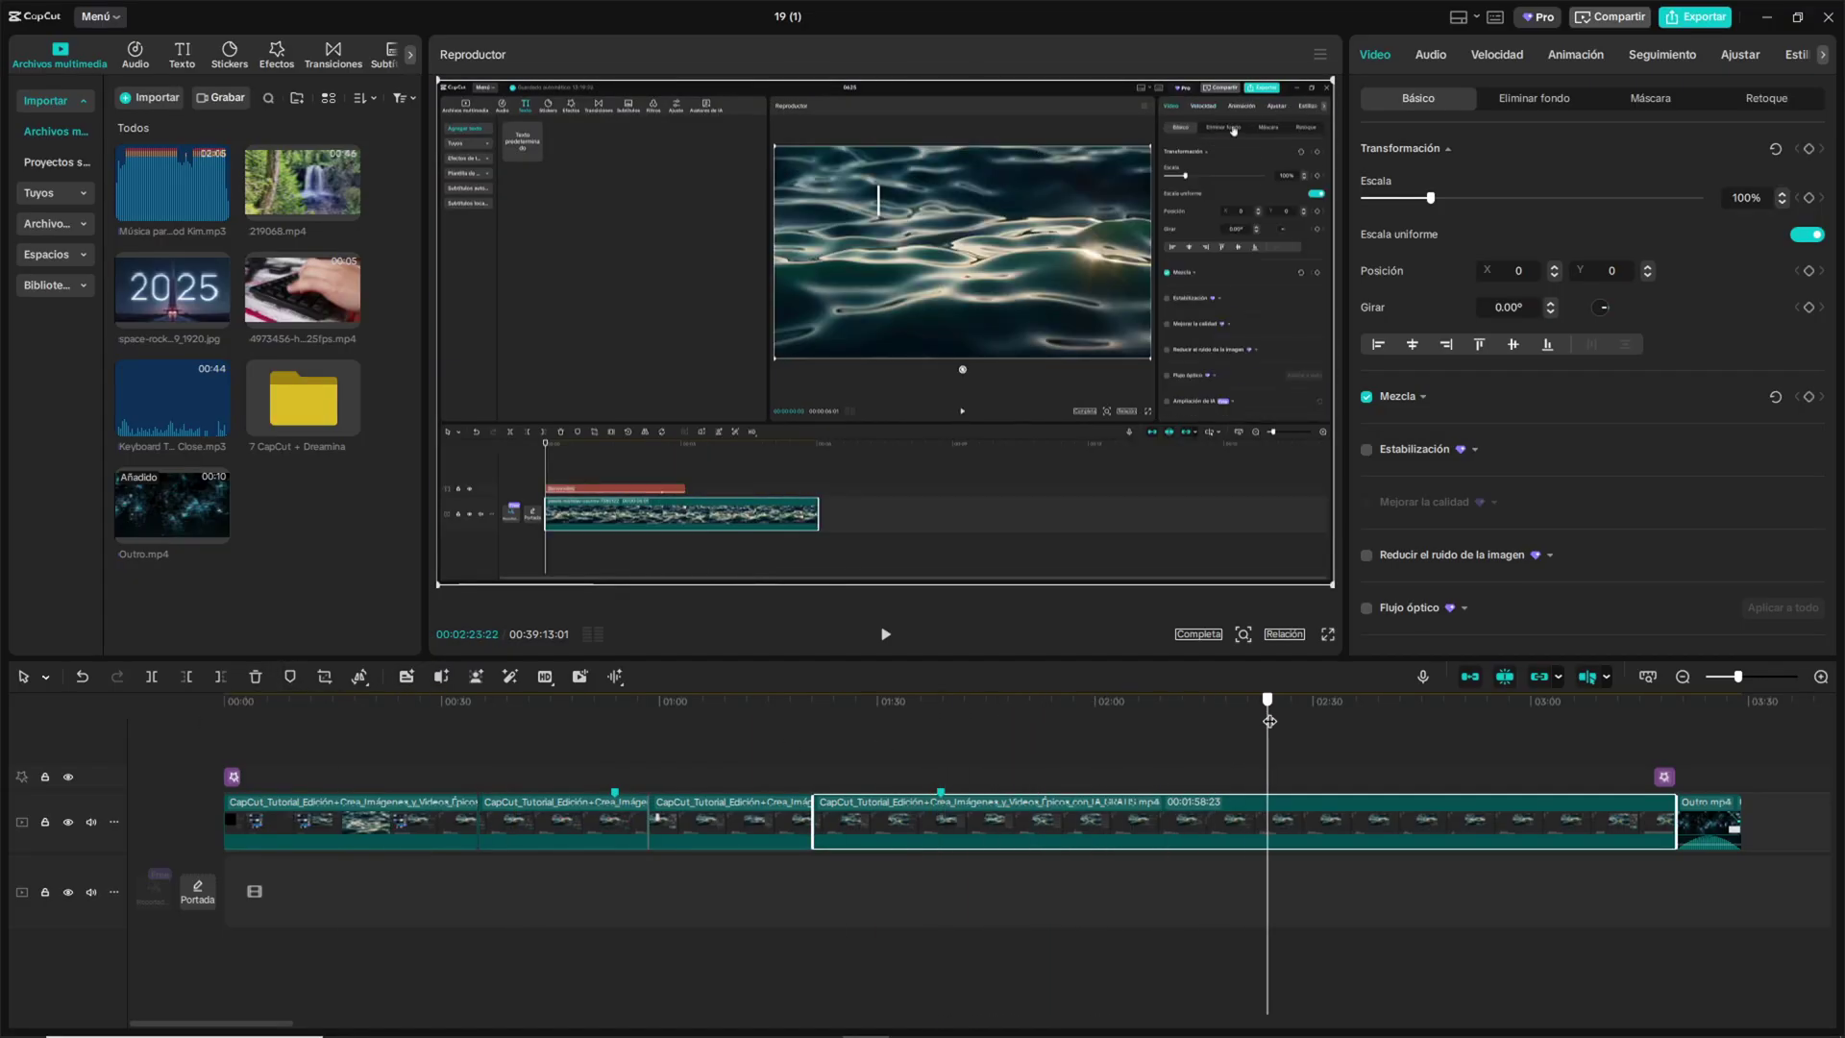
Add another marker to the fourth segment at about 00:02:30
left_click(1316, 750)
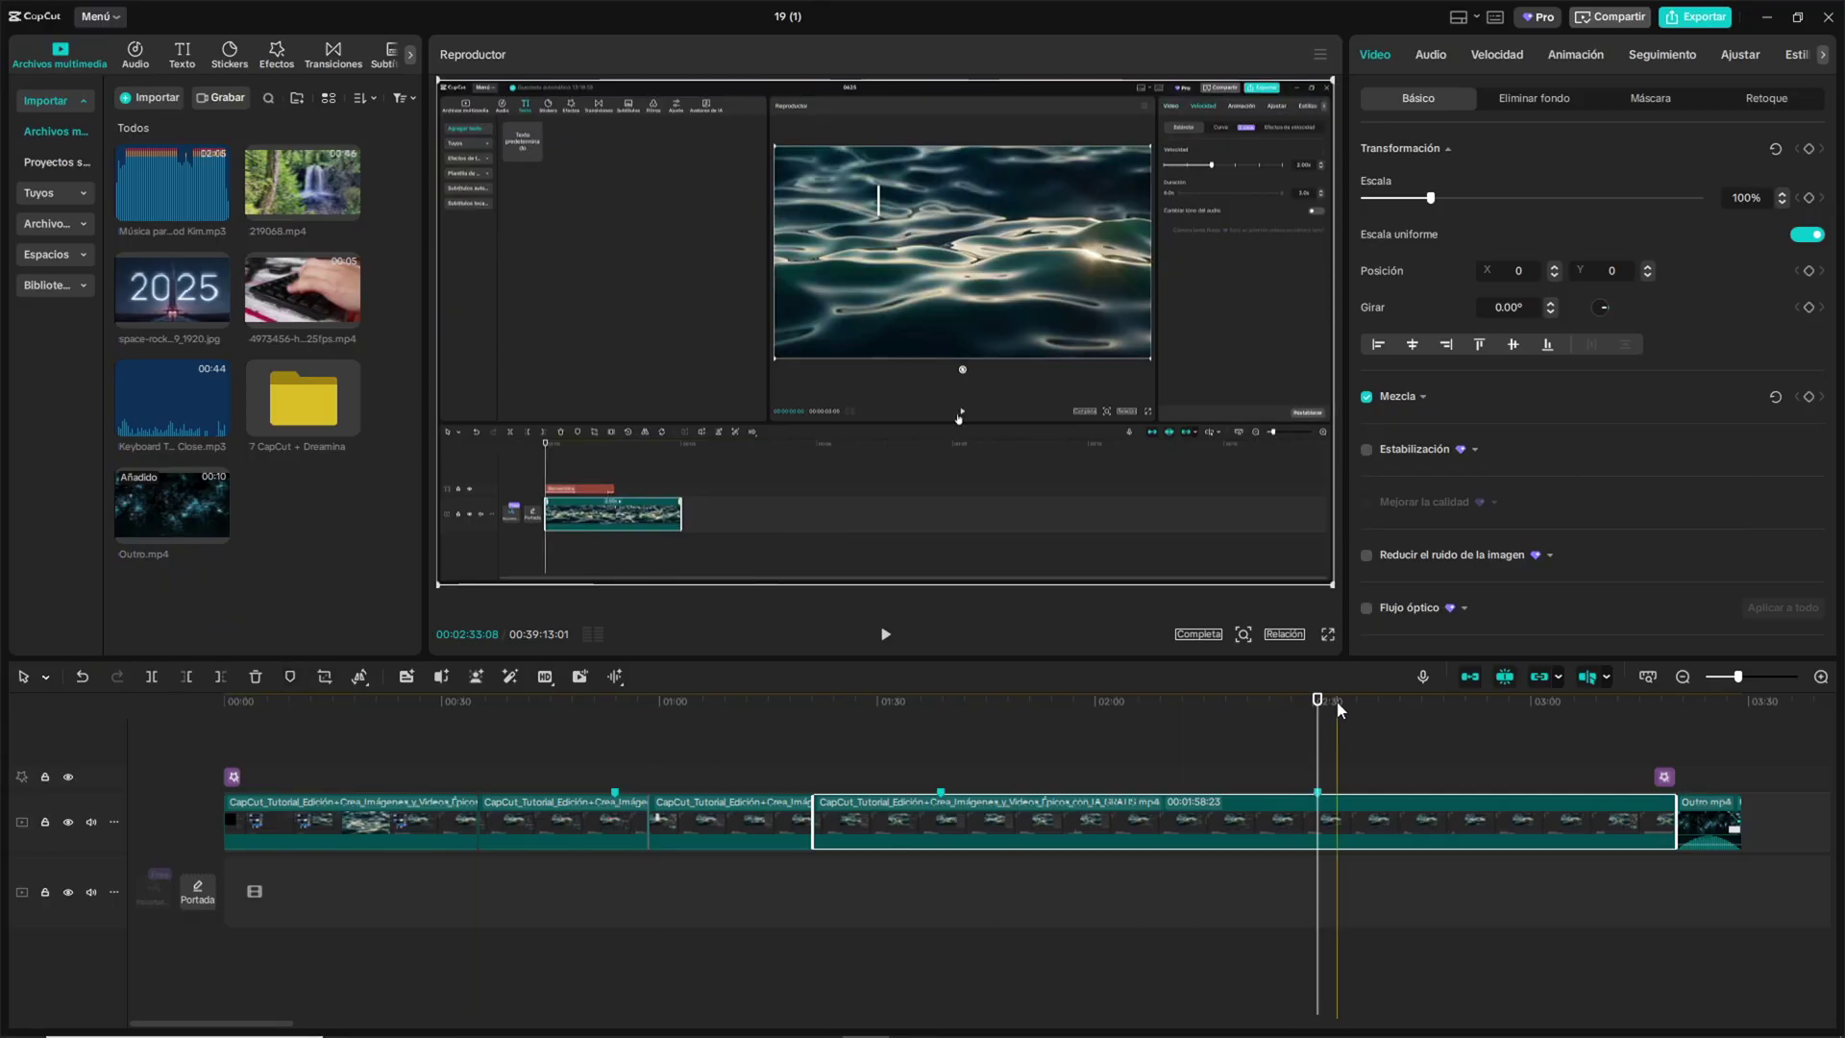
left_click(1305, 734)
mouse_move(1304, 734)
left_mouse_down()
mouse_move(601, 743)
mouse_move(1320, 756)
left_mouse_up()
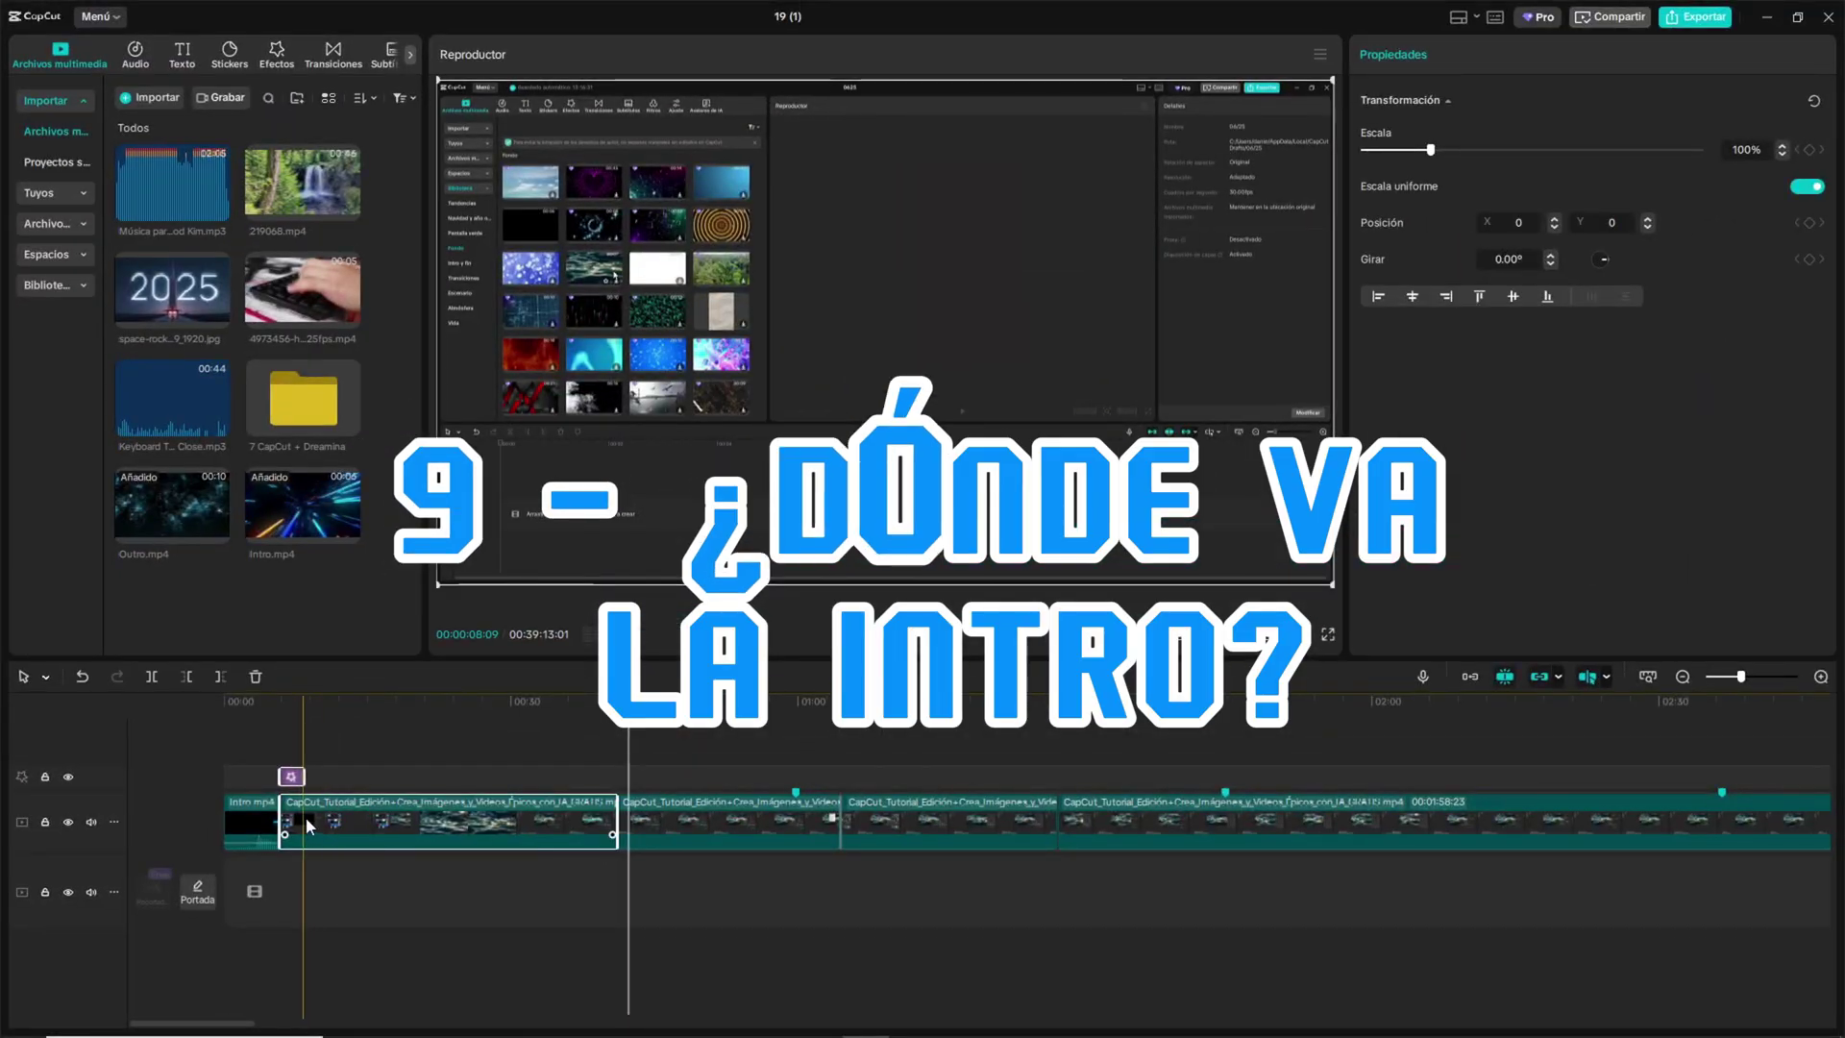
Move the Intro.mp4 clip from the start of the timeline to between the first and second segments of the recording
left_click_drag(252, 823, 588, 817)
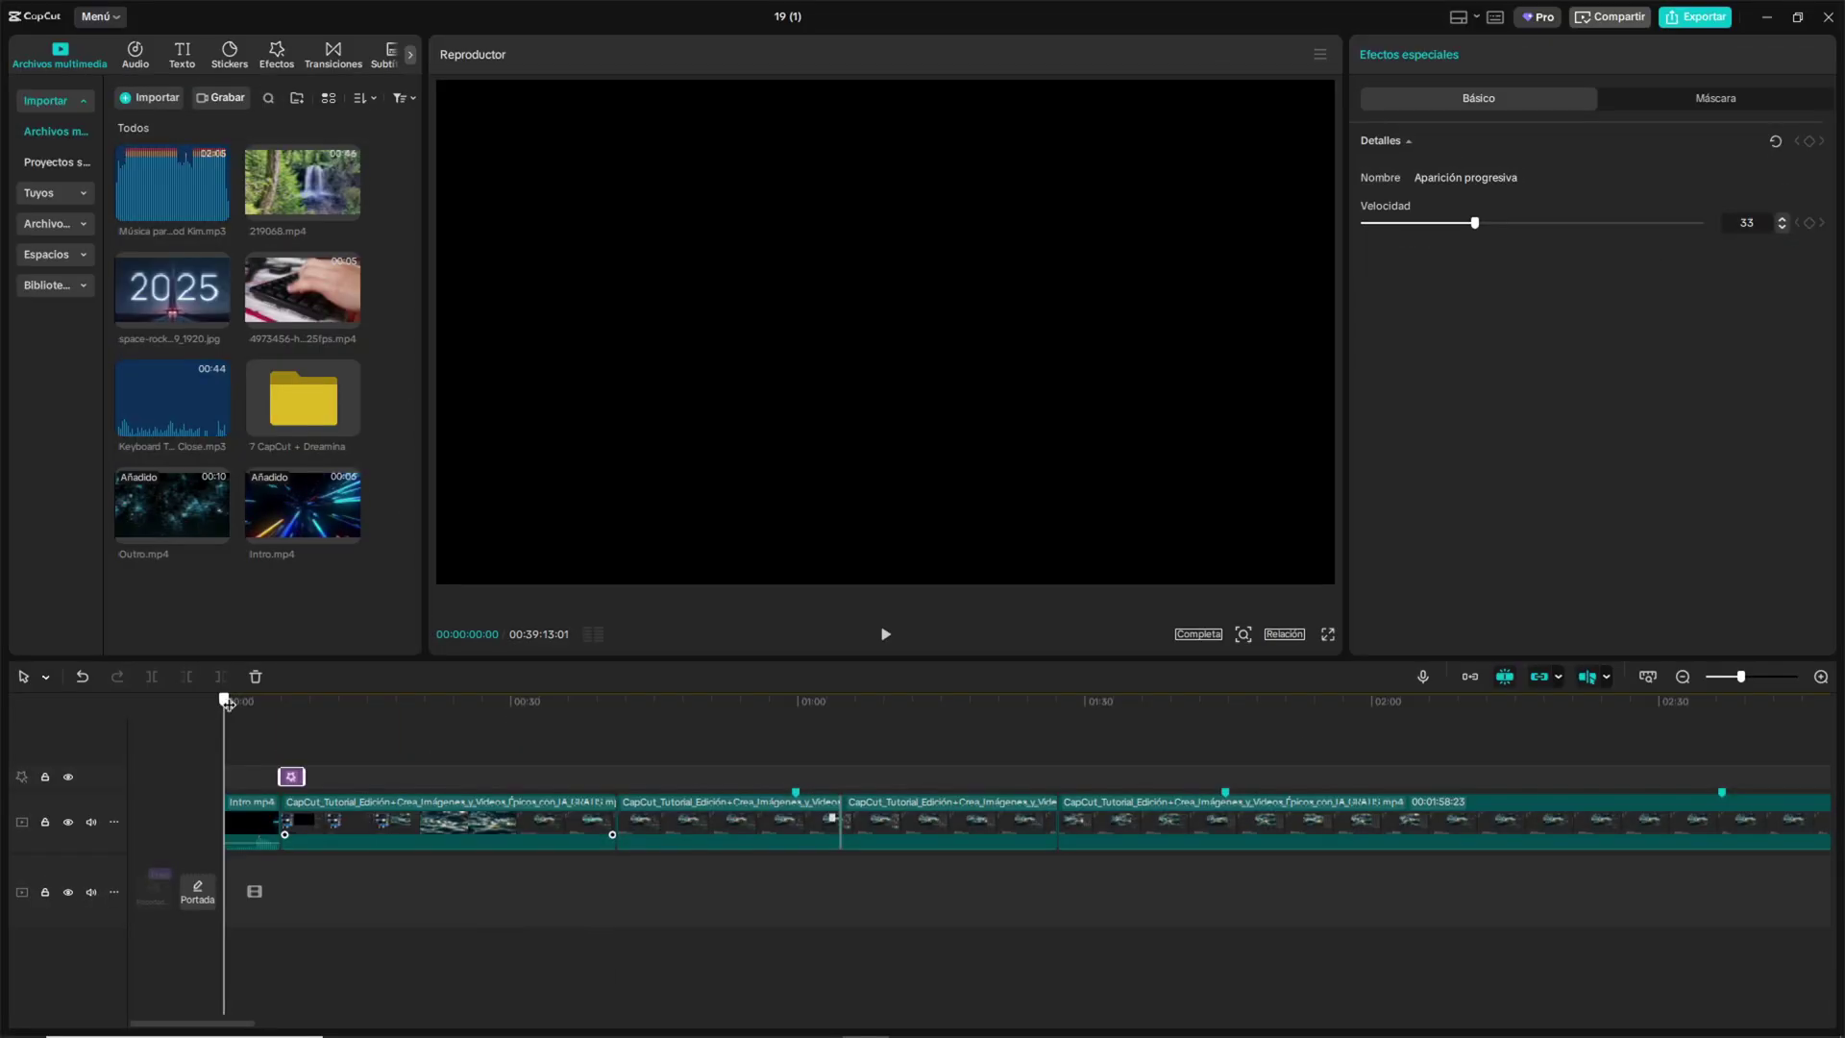
left_click_drag(227, 705, 609, 741)
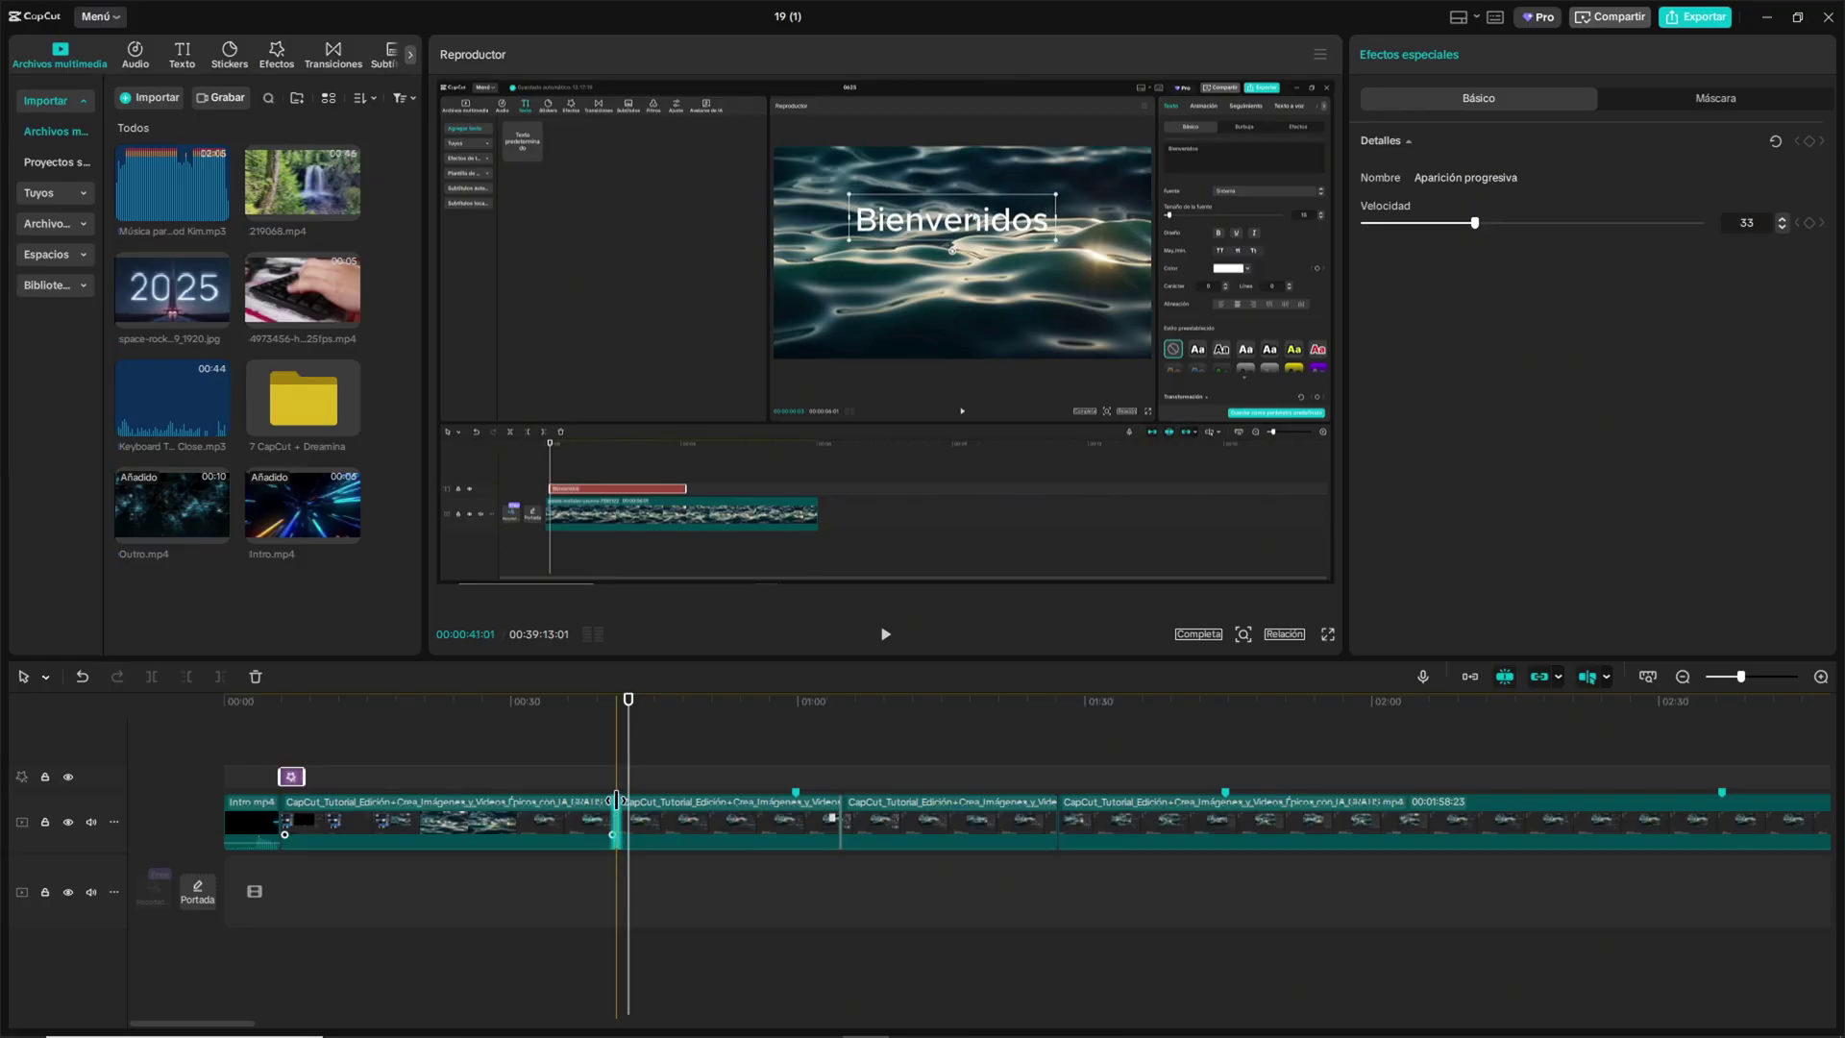
left_click(541, 823)
left_click(308, 752)
left_click(306, 817)
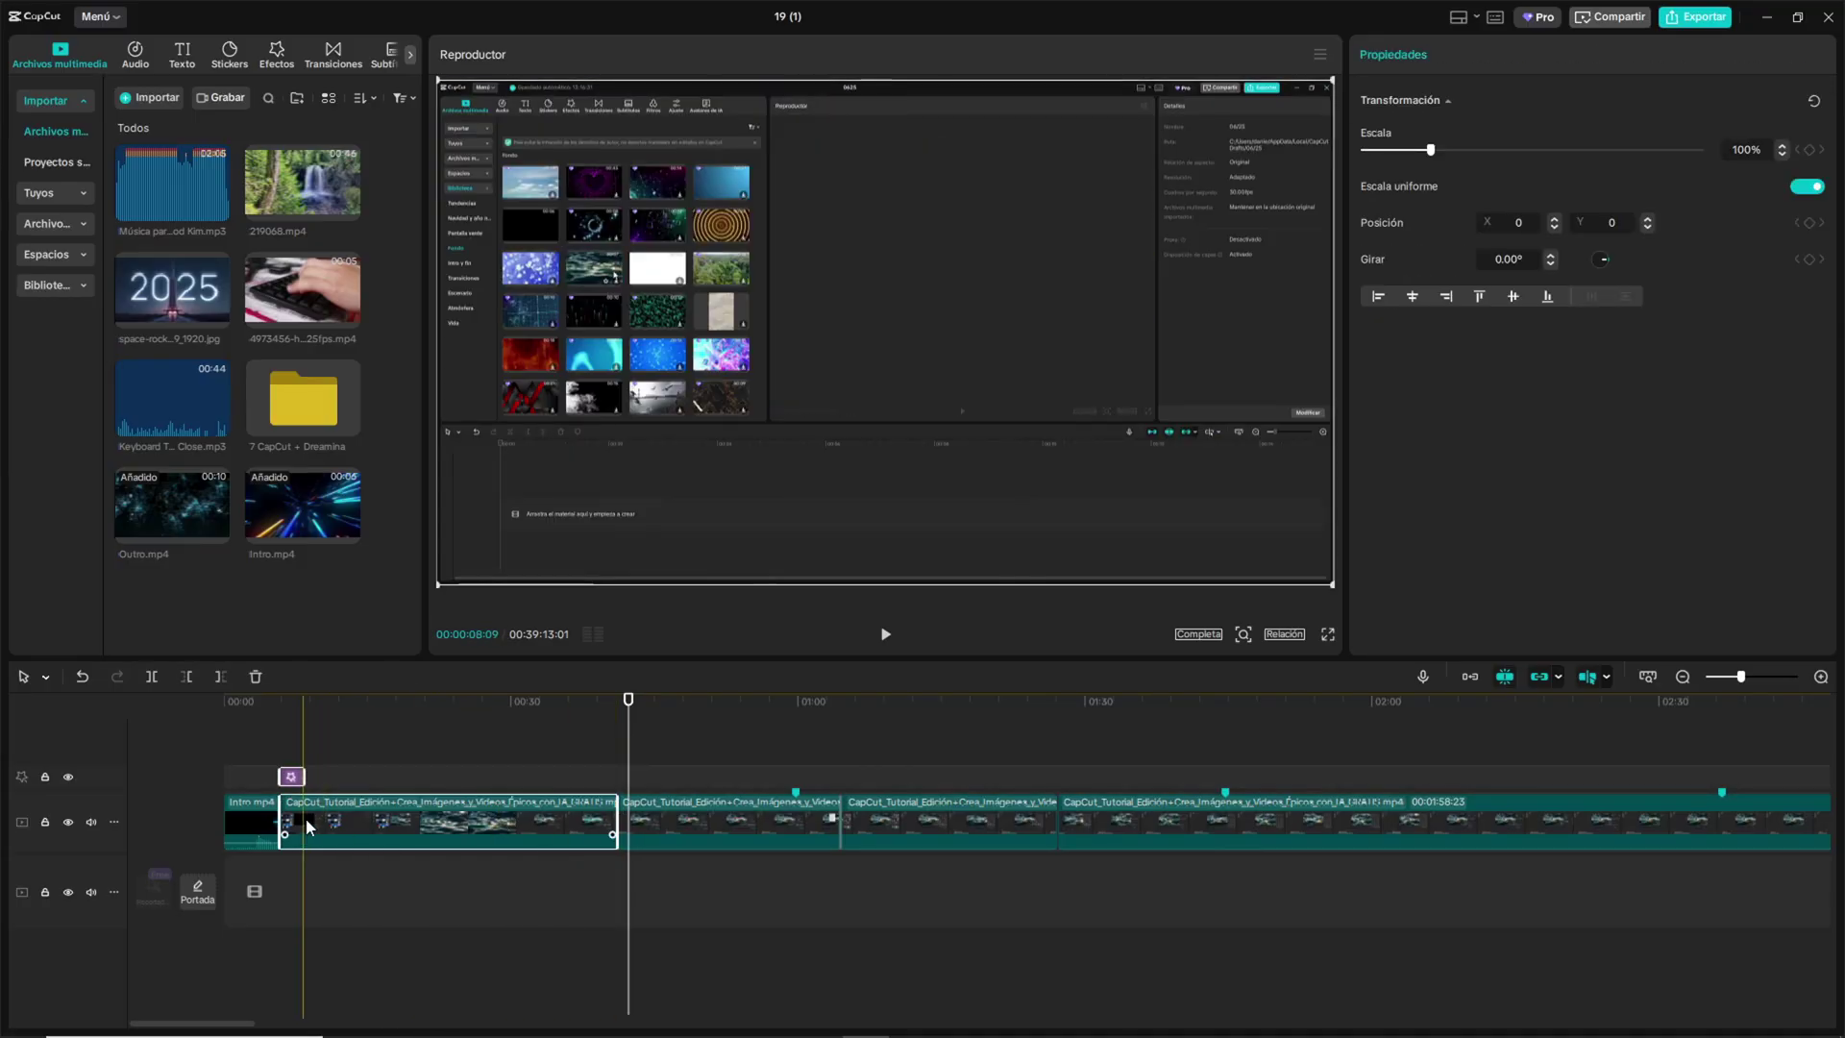
left_click_drag(248, 817, 580, 876)
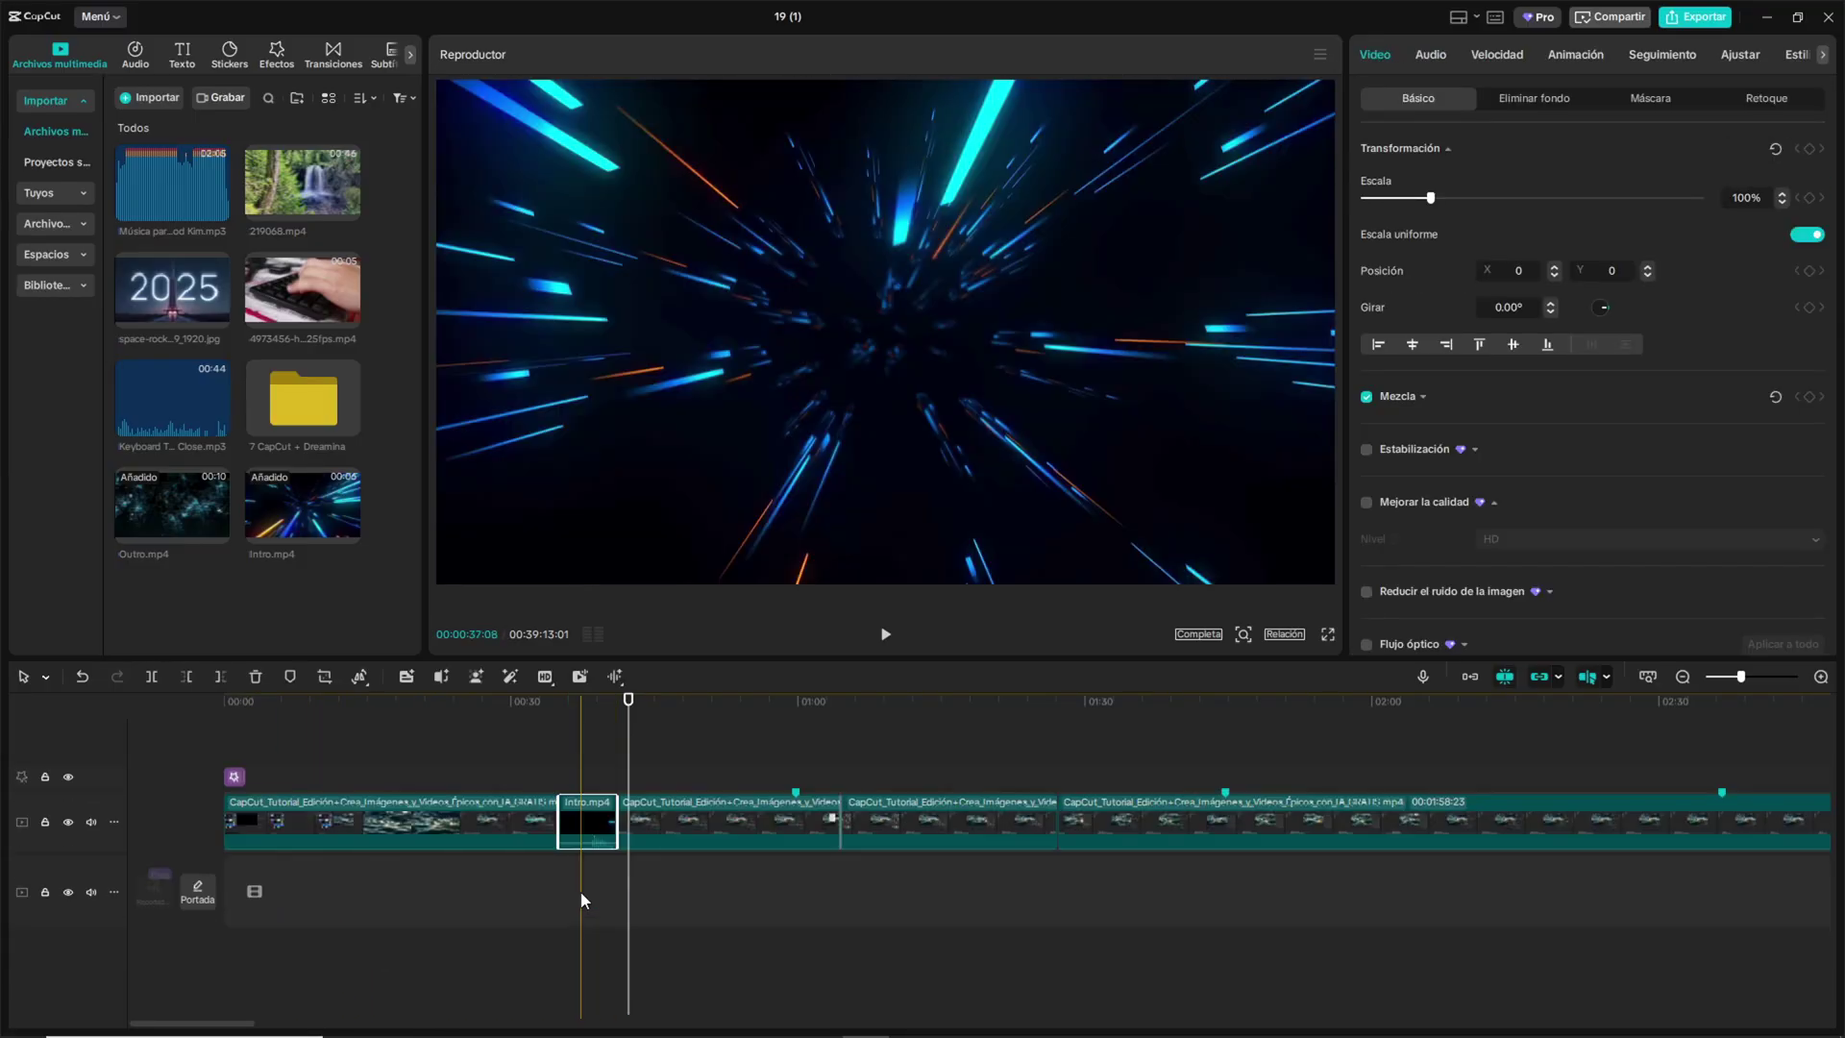
Move the Aparición progresiva effect so it starts with the second segment, directly after the intro
left_click(527, 822)
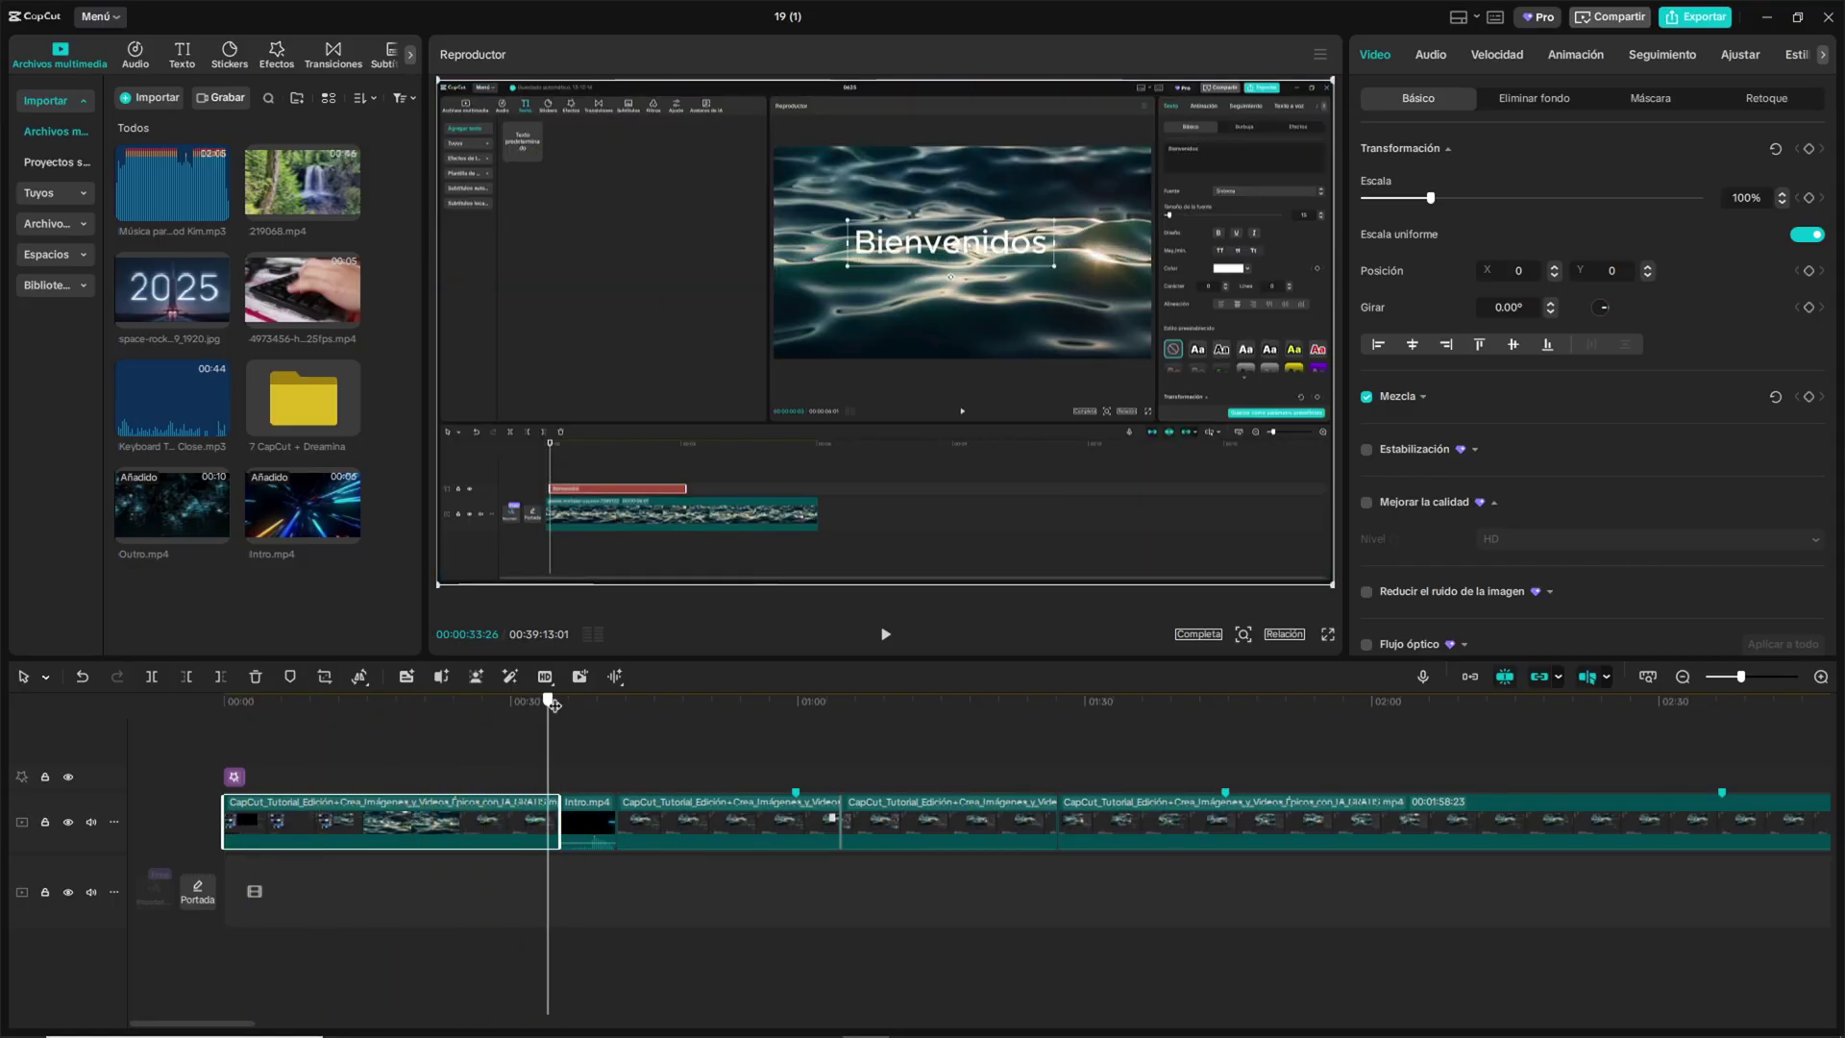
left_click_drag(553, 705, 623, 702)
left_click_drag(233, 774, 538, 759)
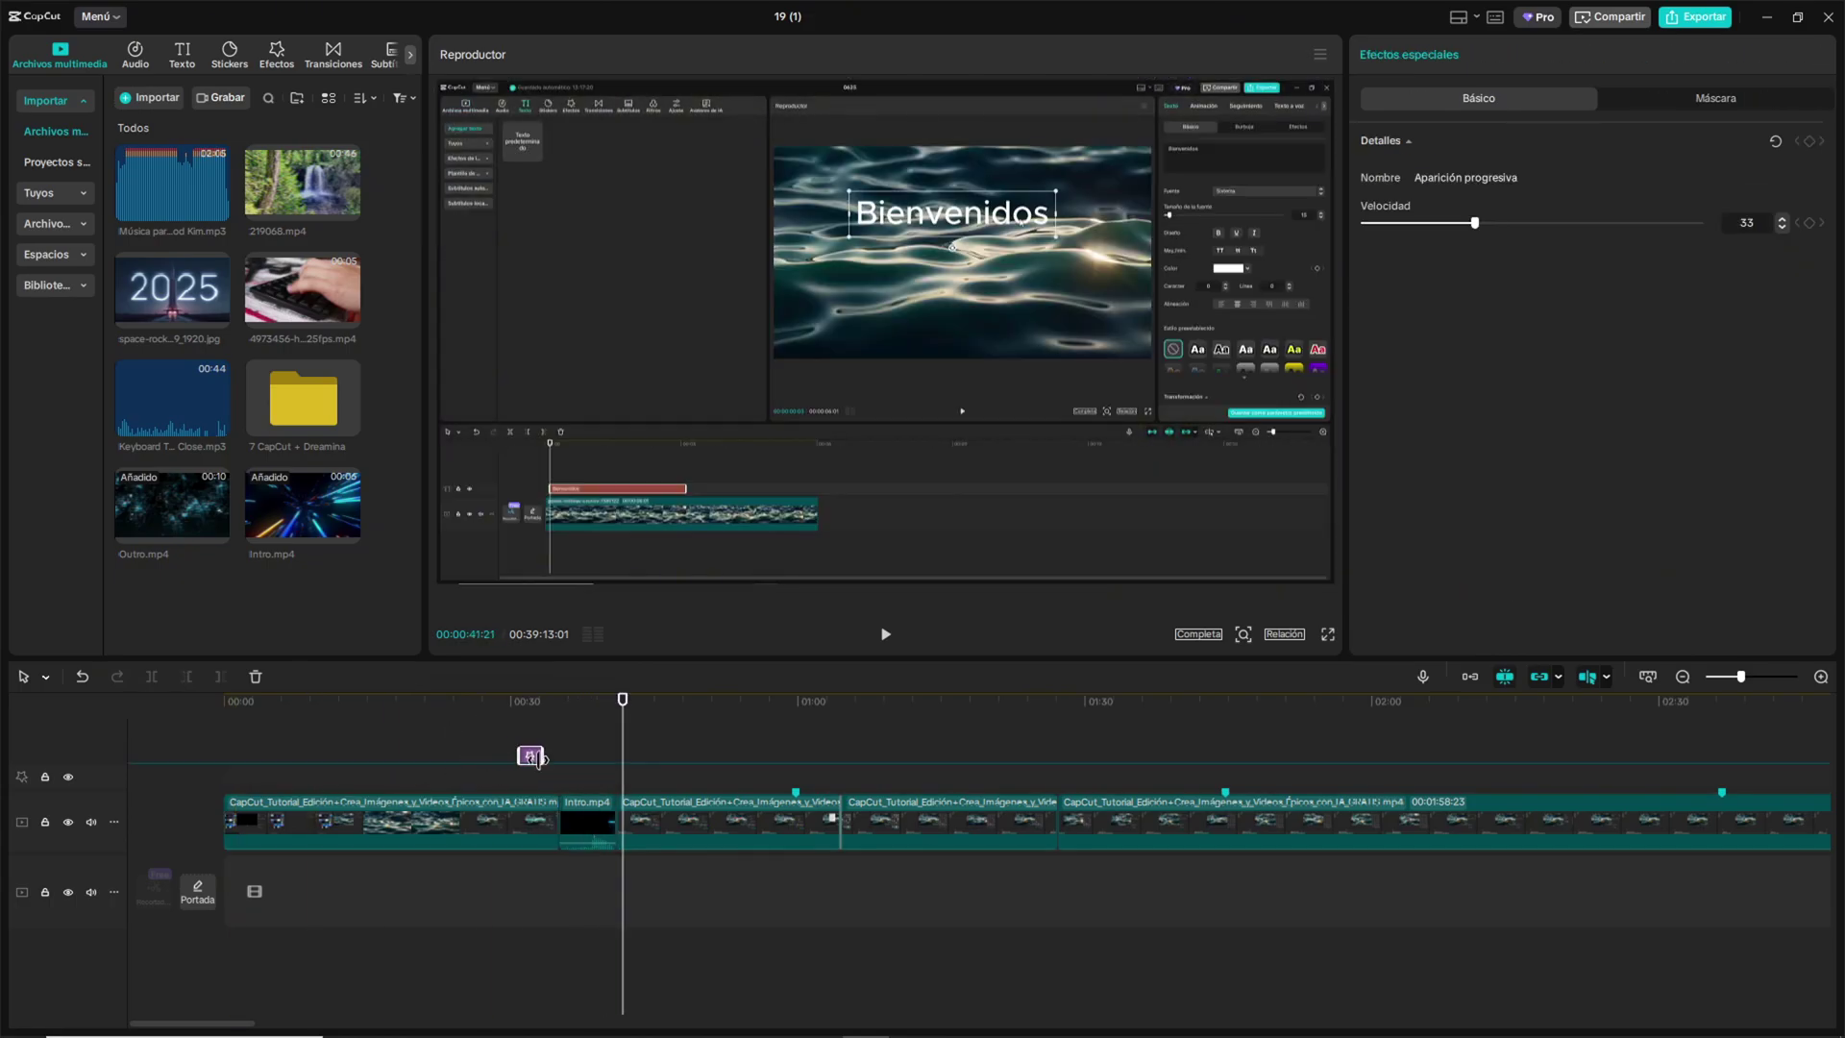
Play the intro and the following fade-in in full screen from just before the intro, return to the editor and scrub the second segment
left_click(885, 634)
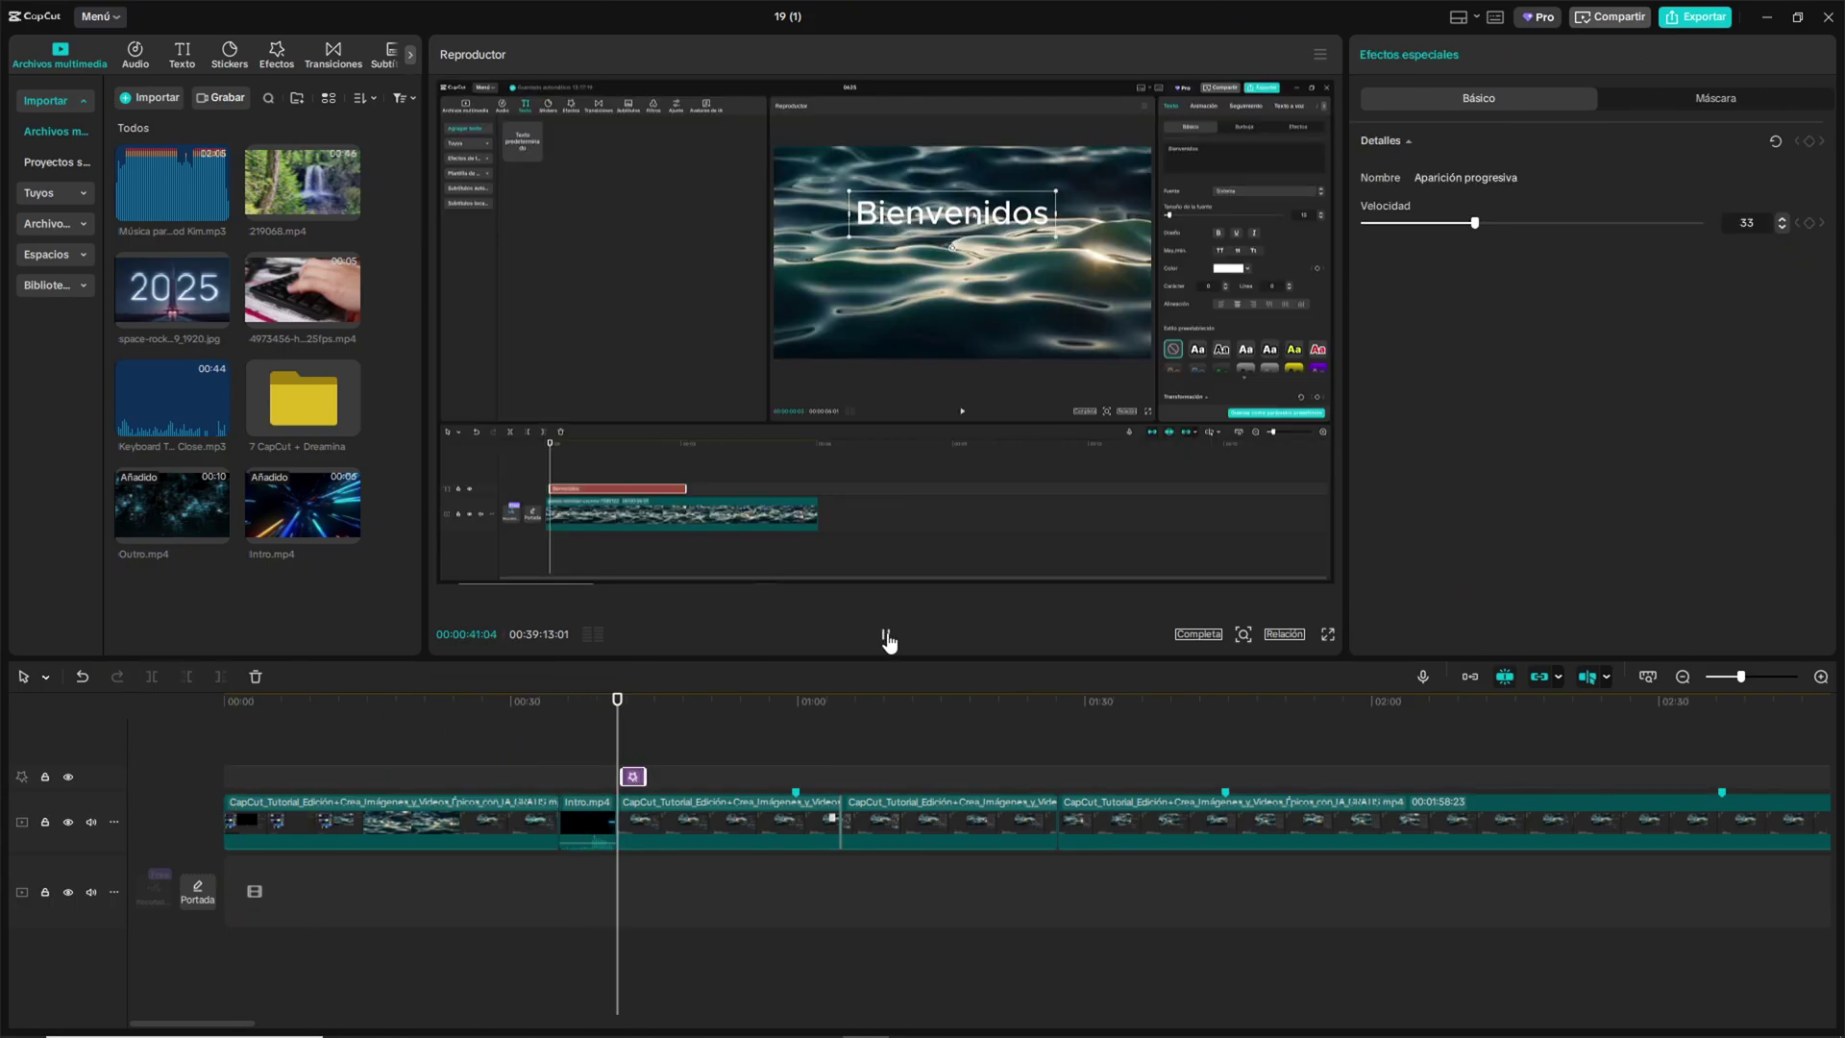
scroll(353, 721, "up", 2)
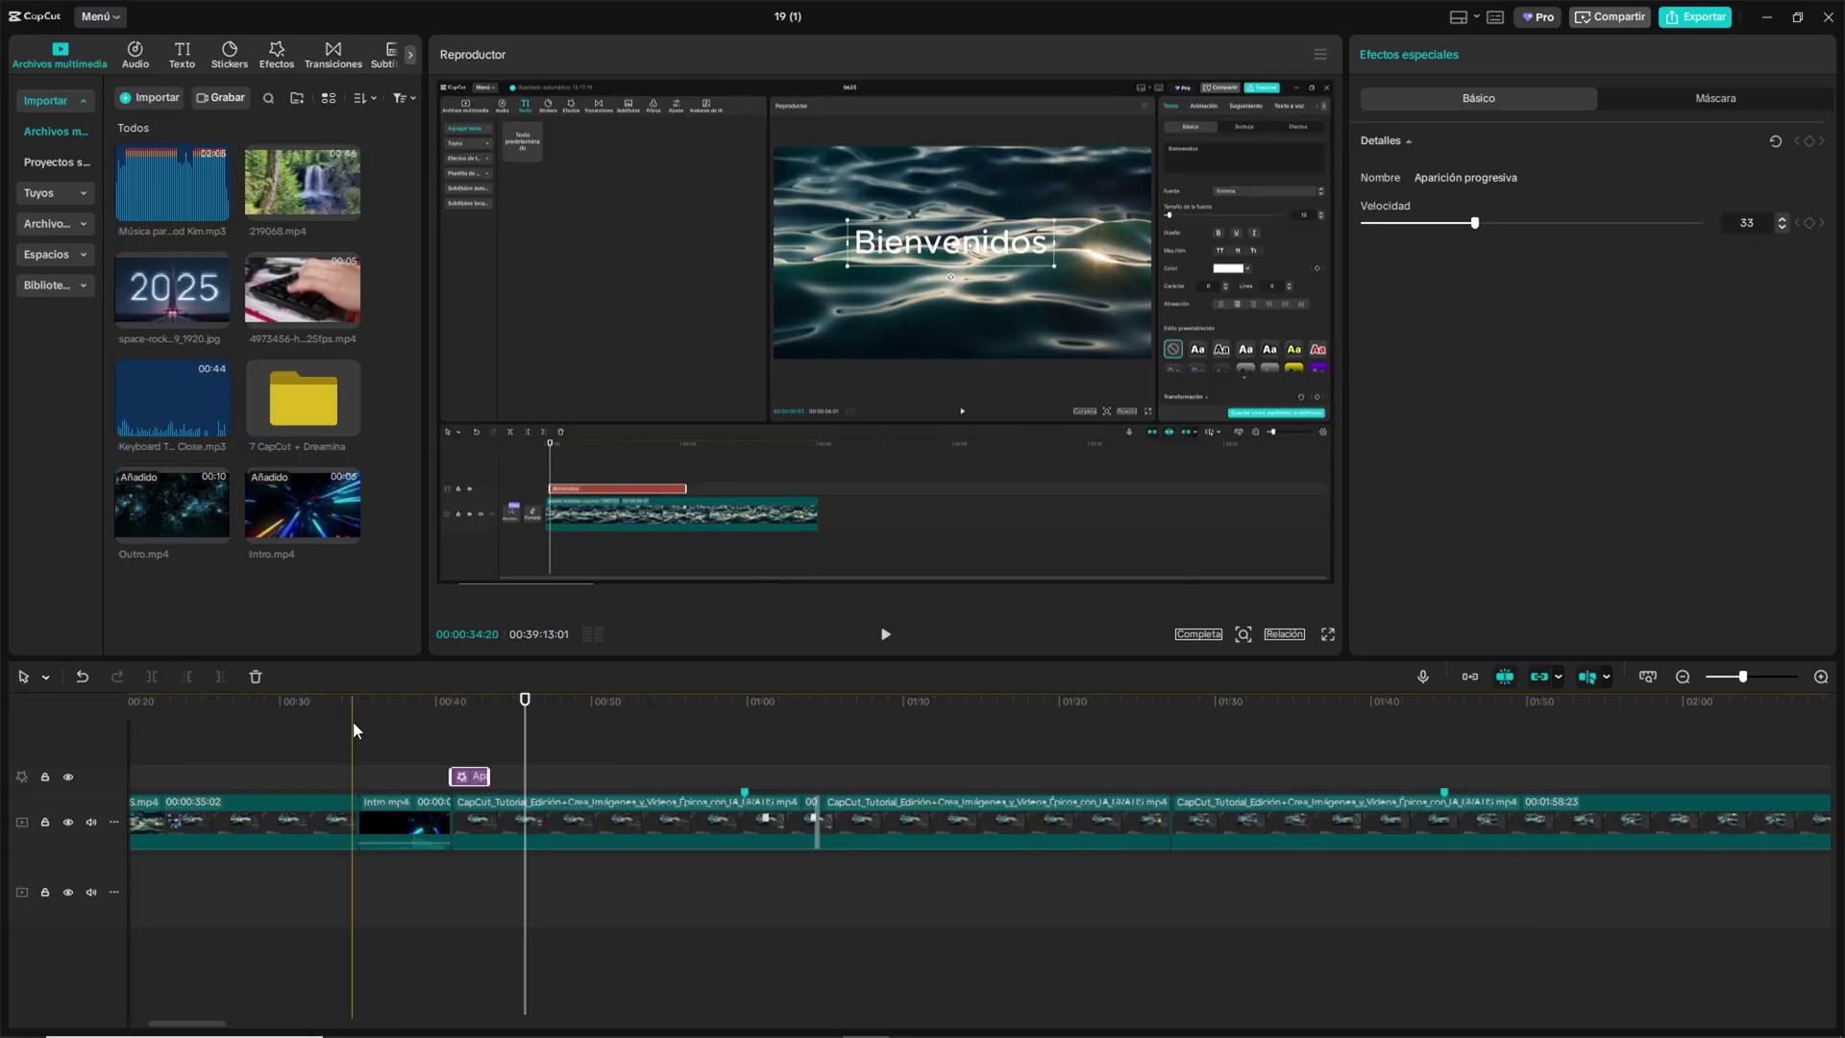
left_click(353, 721)
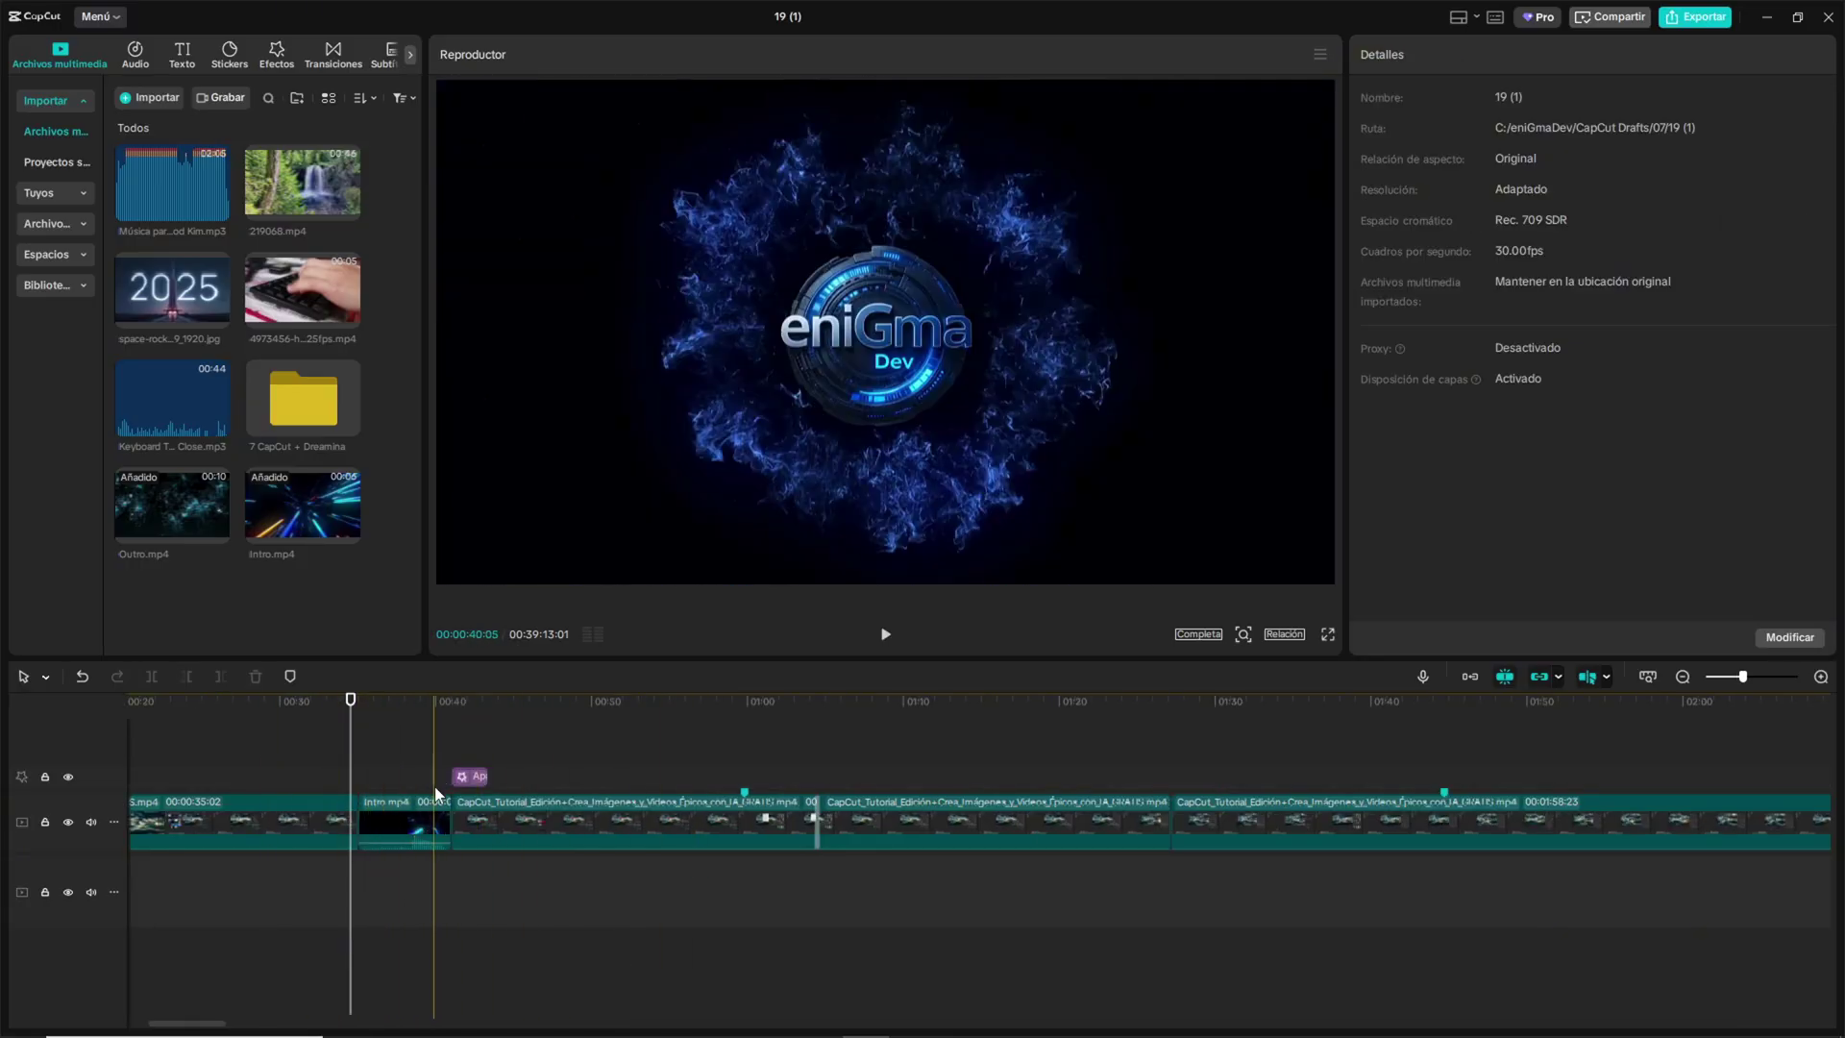
scroll(366, 742, "up", 3)
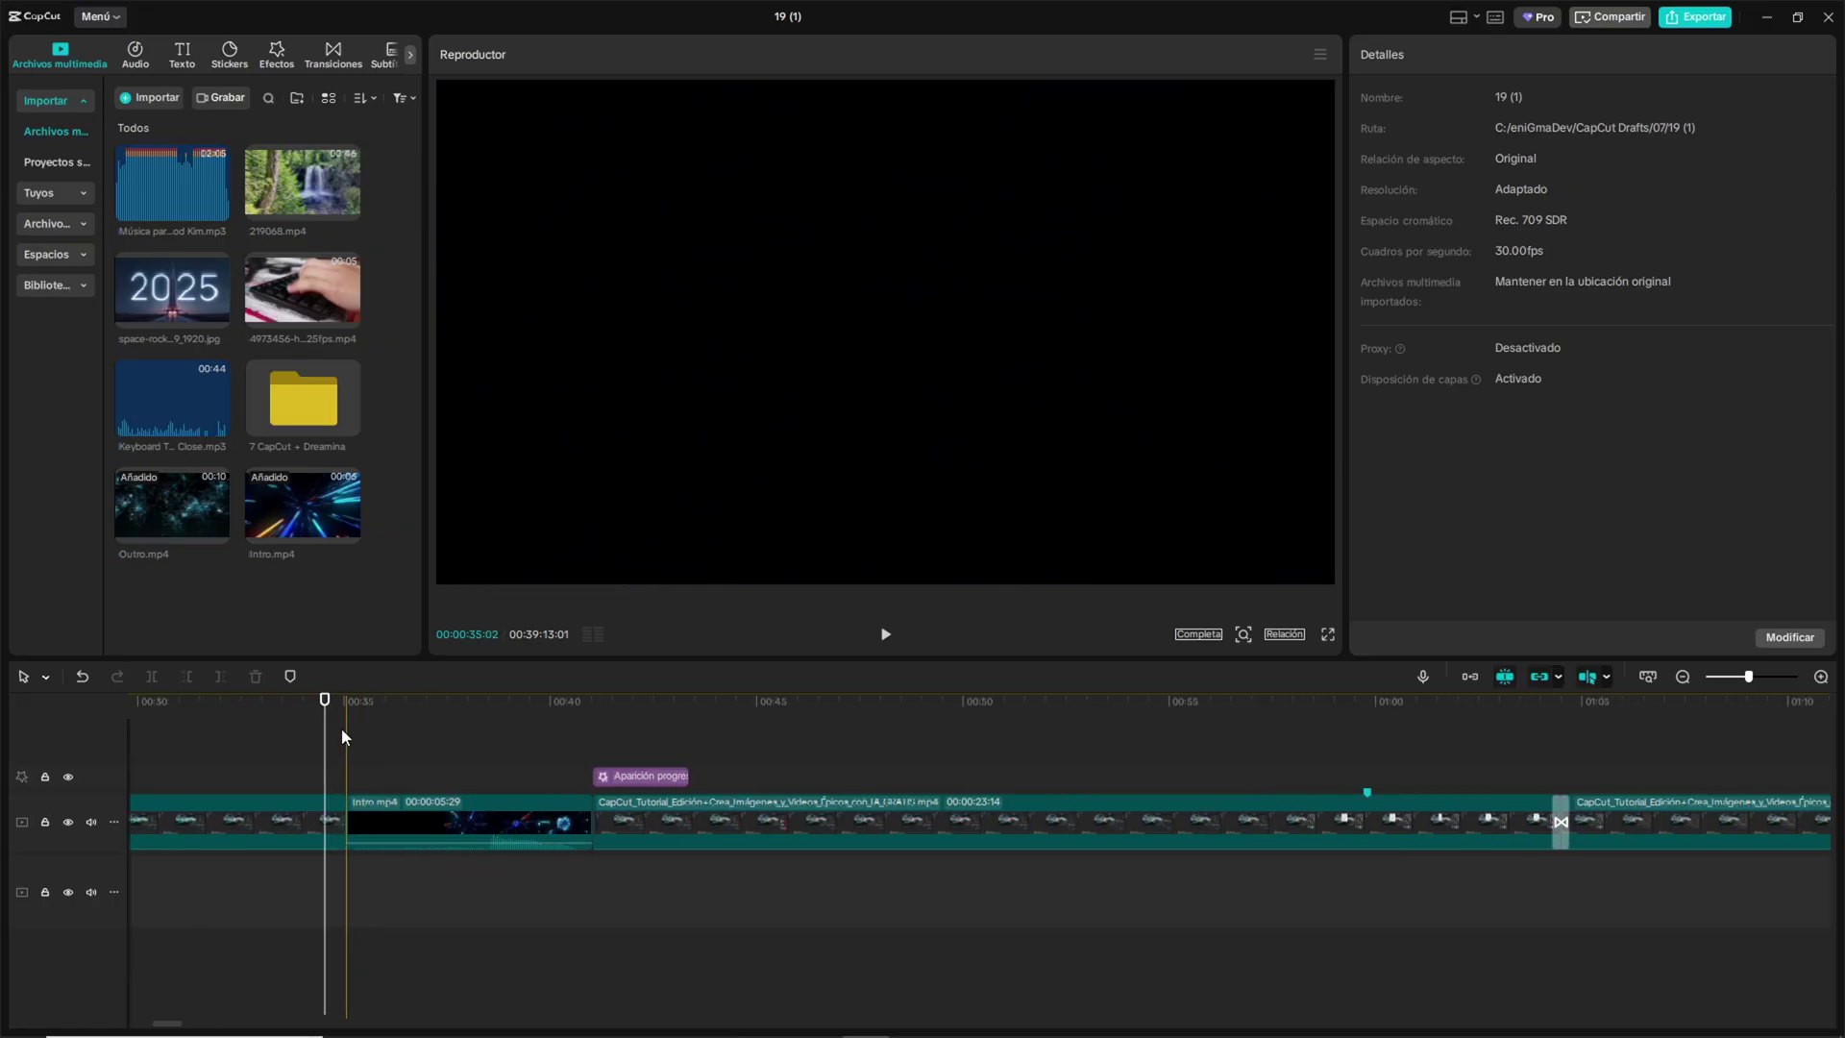
left_click(1327, 635)
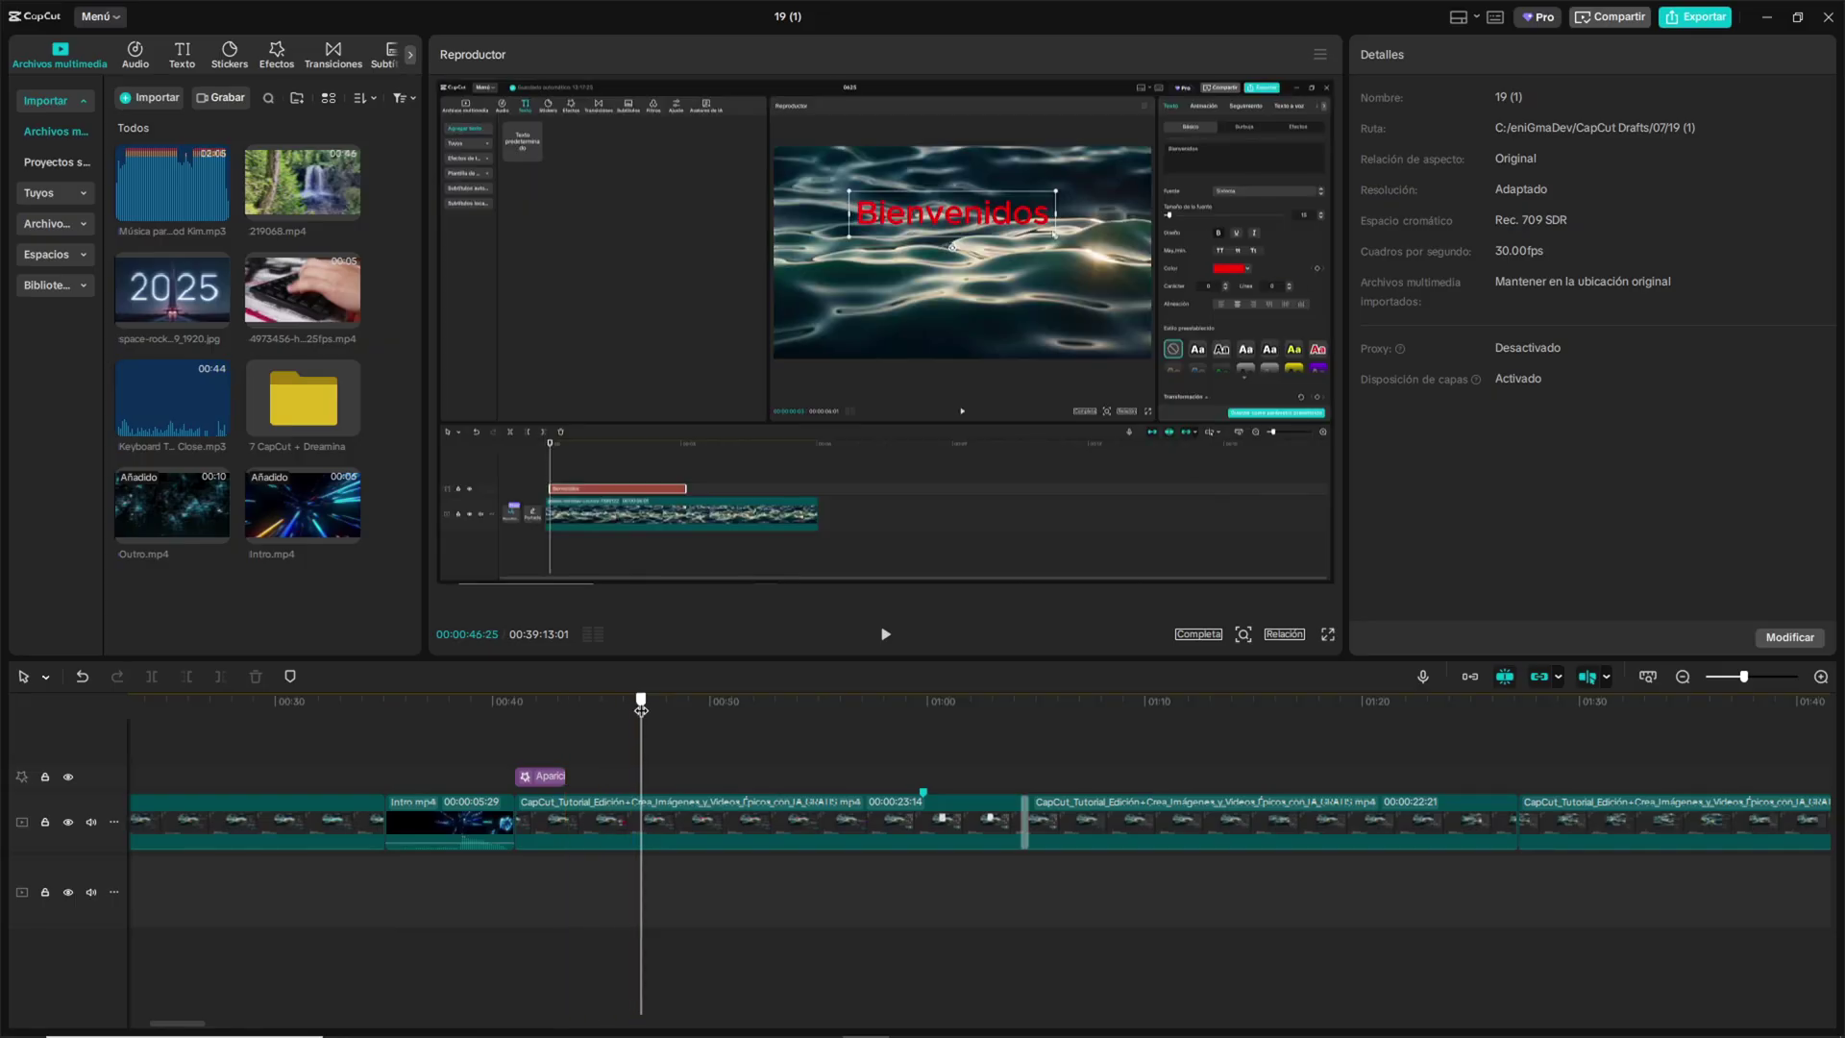
left_click_drag(641, 709, 588, 725)
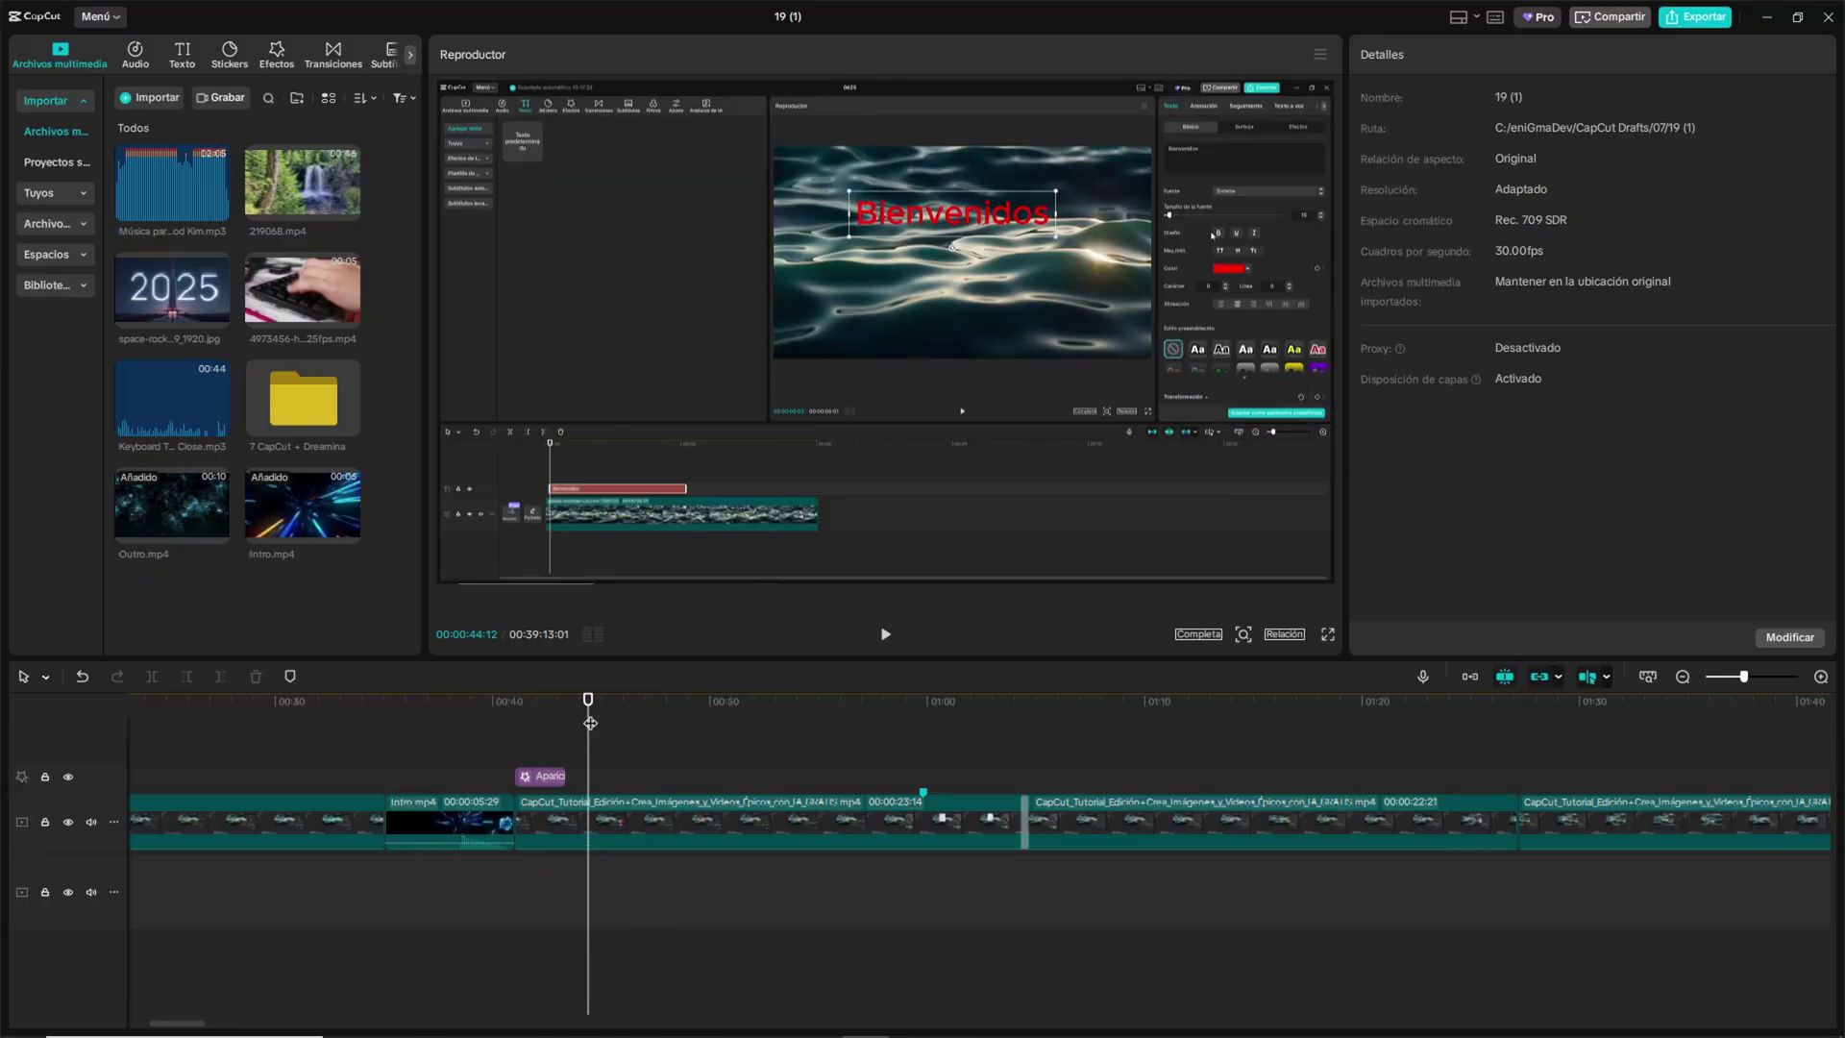
mouse_move(542, 717)
left_mouse_down()
mouse_move(515, 717)
mouse_move(559, 719)
mouse_move(524, 727)
left_mouse_up()
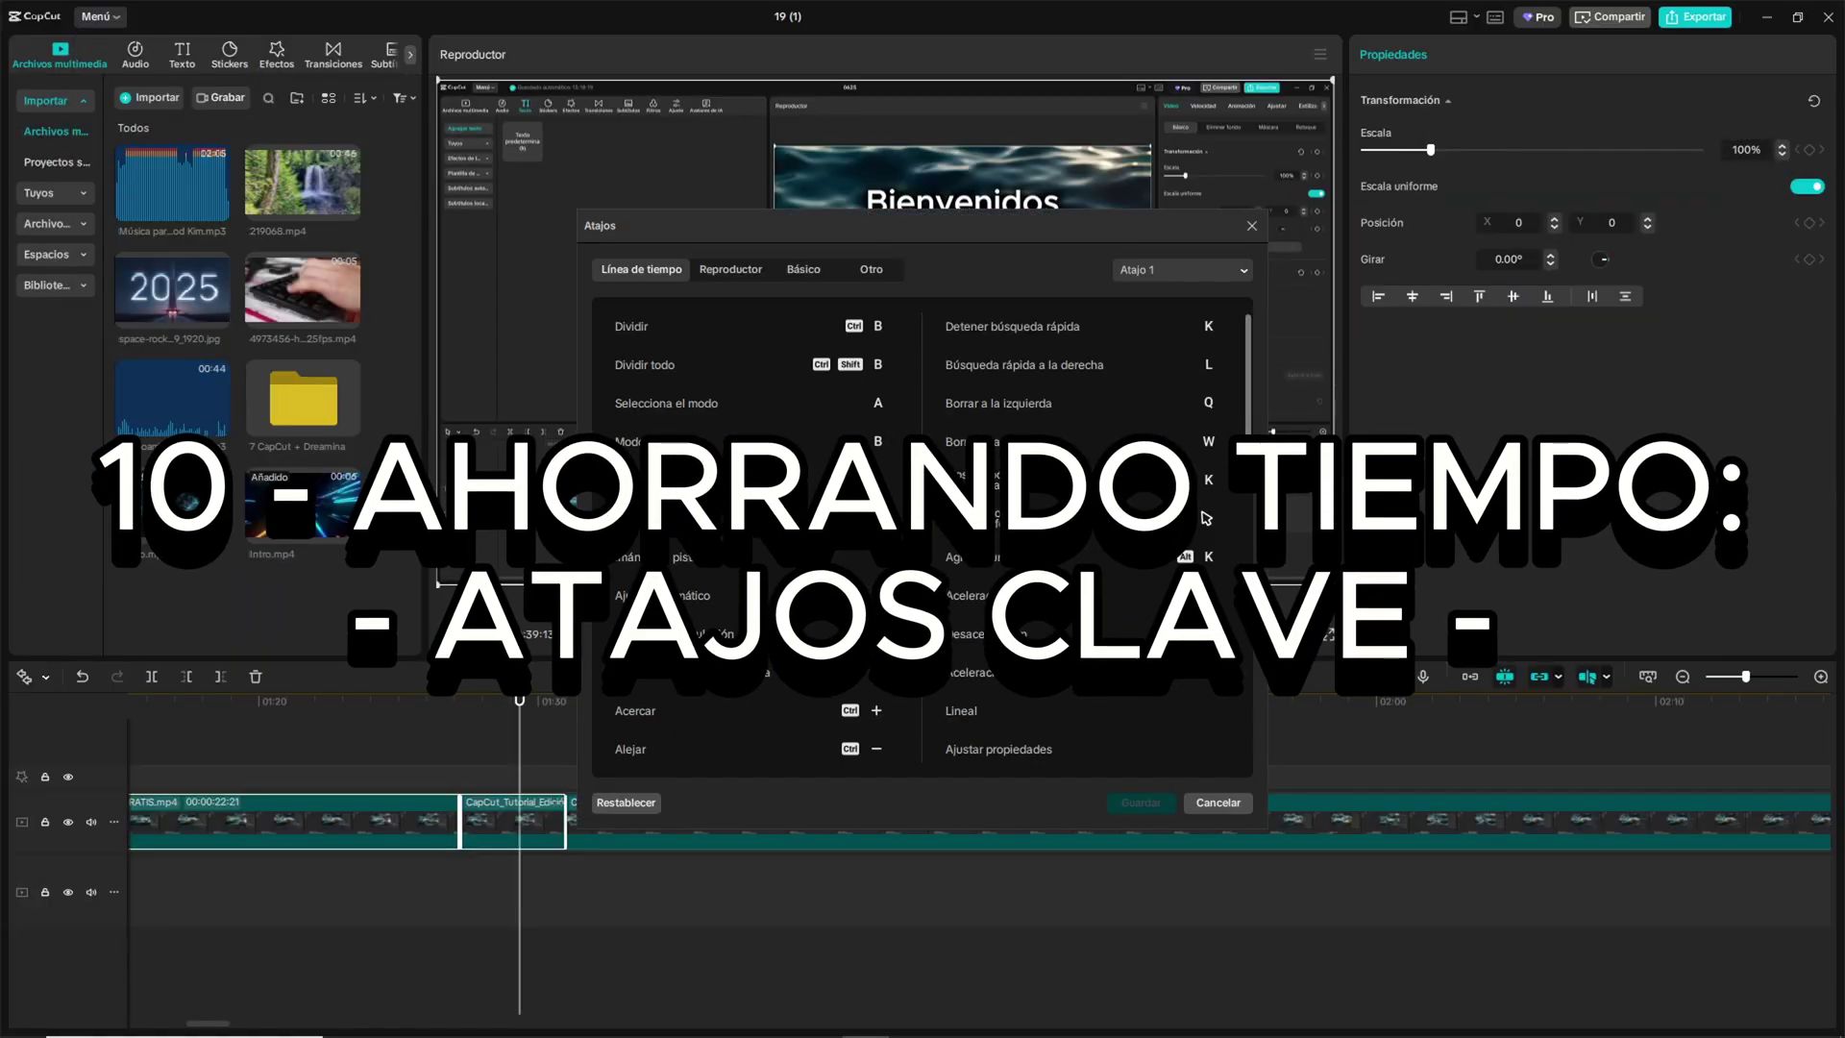
Cut the Outro.mp4 clip into five pieces in split mode and return to selection mode
scroll(878, 738, "down", 5)
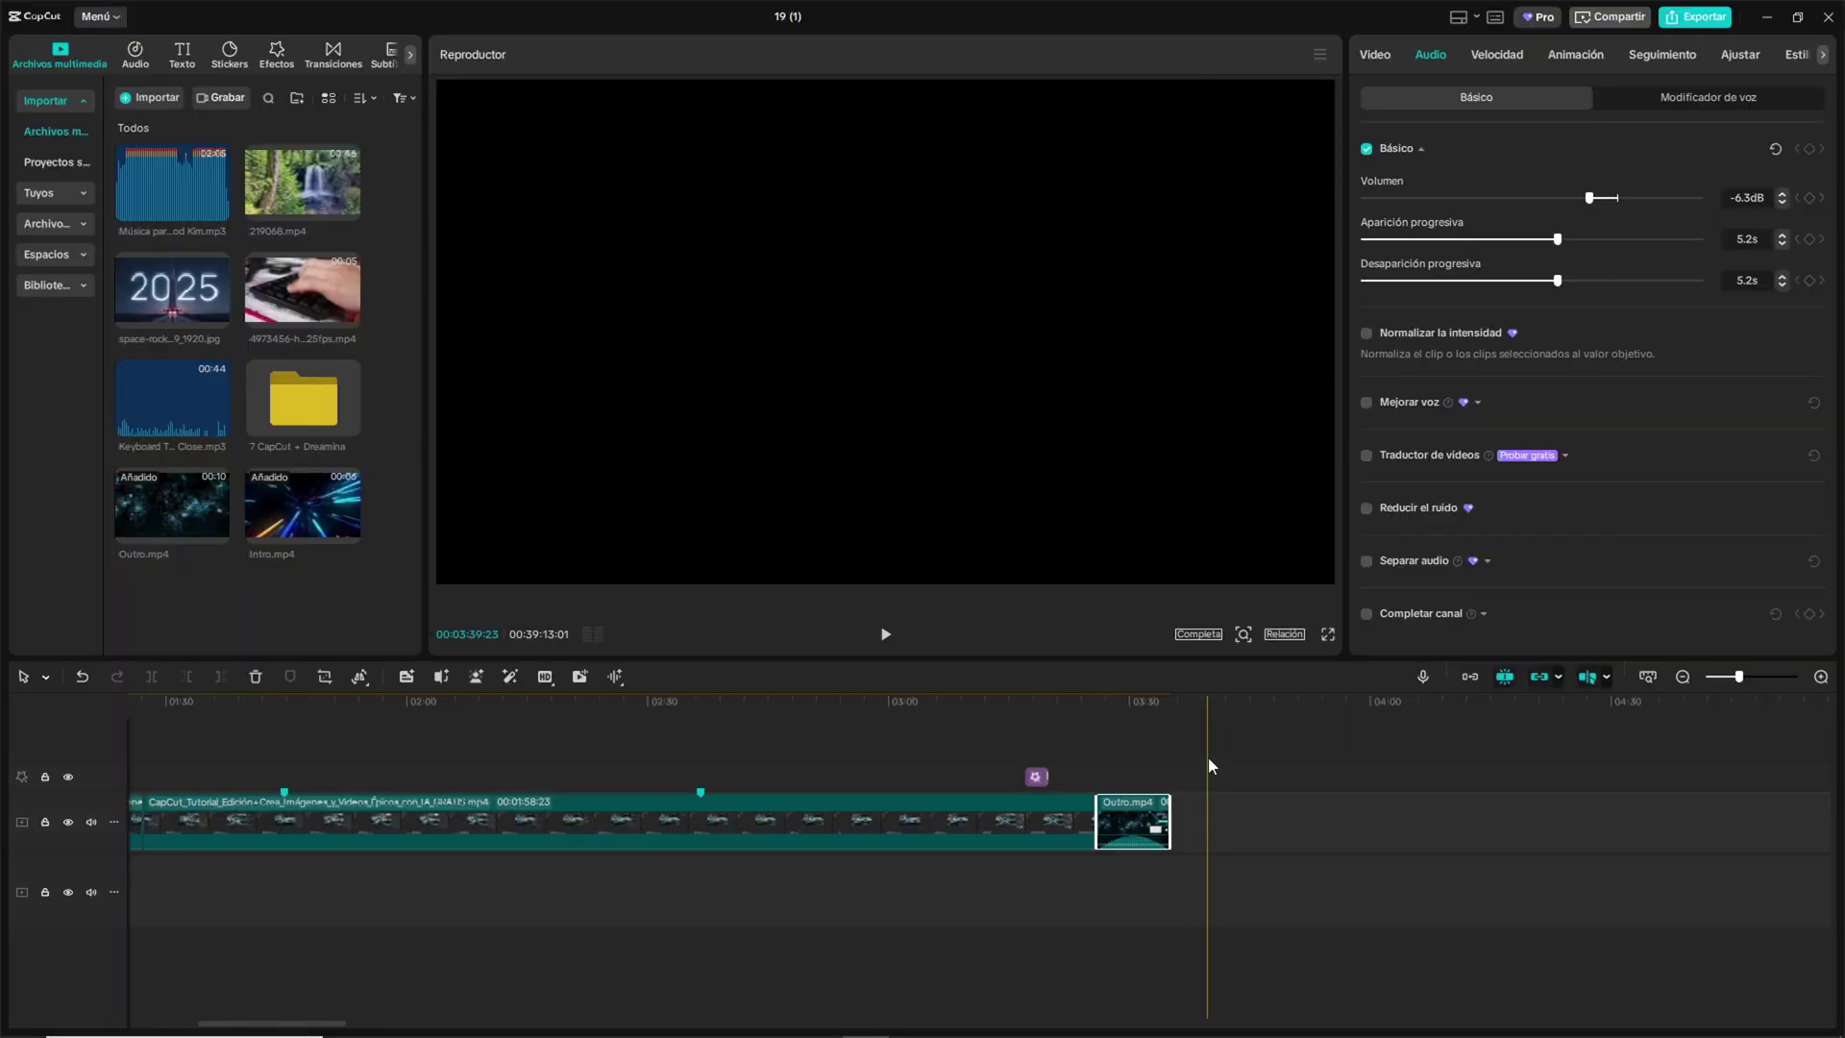
scroll(1186, 777, "up", 3)
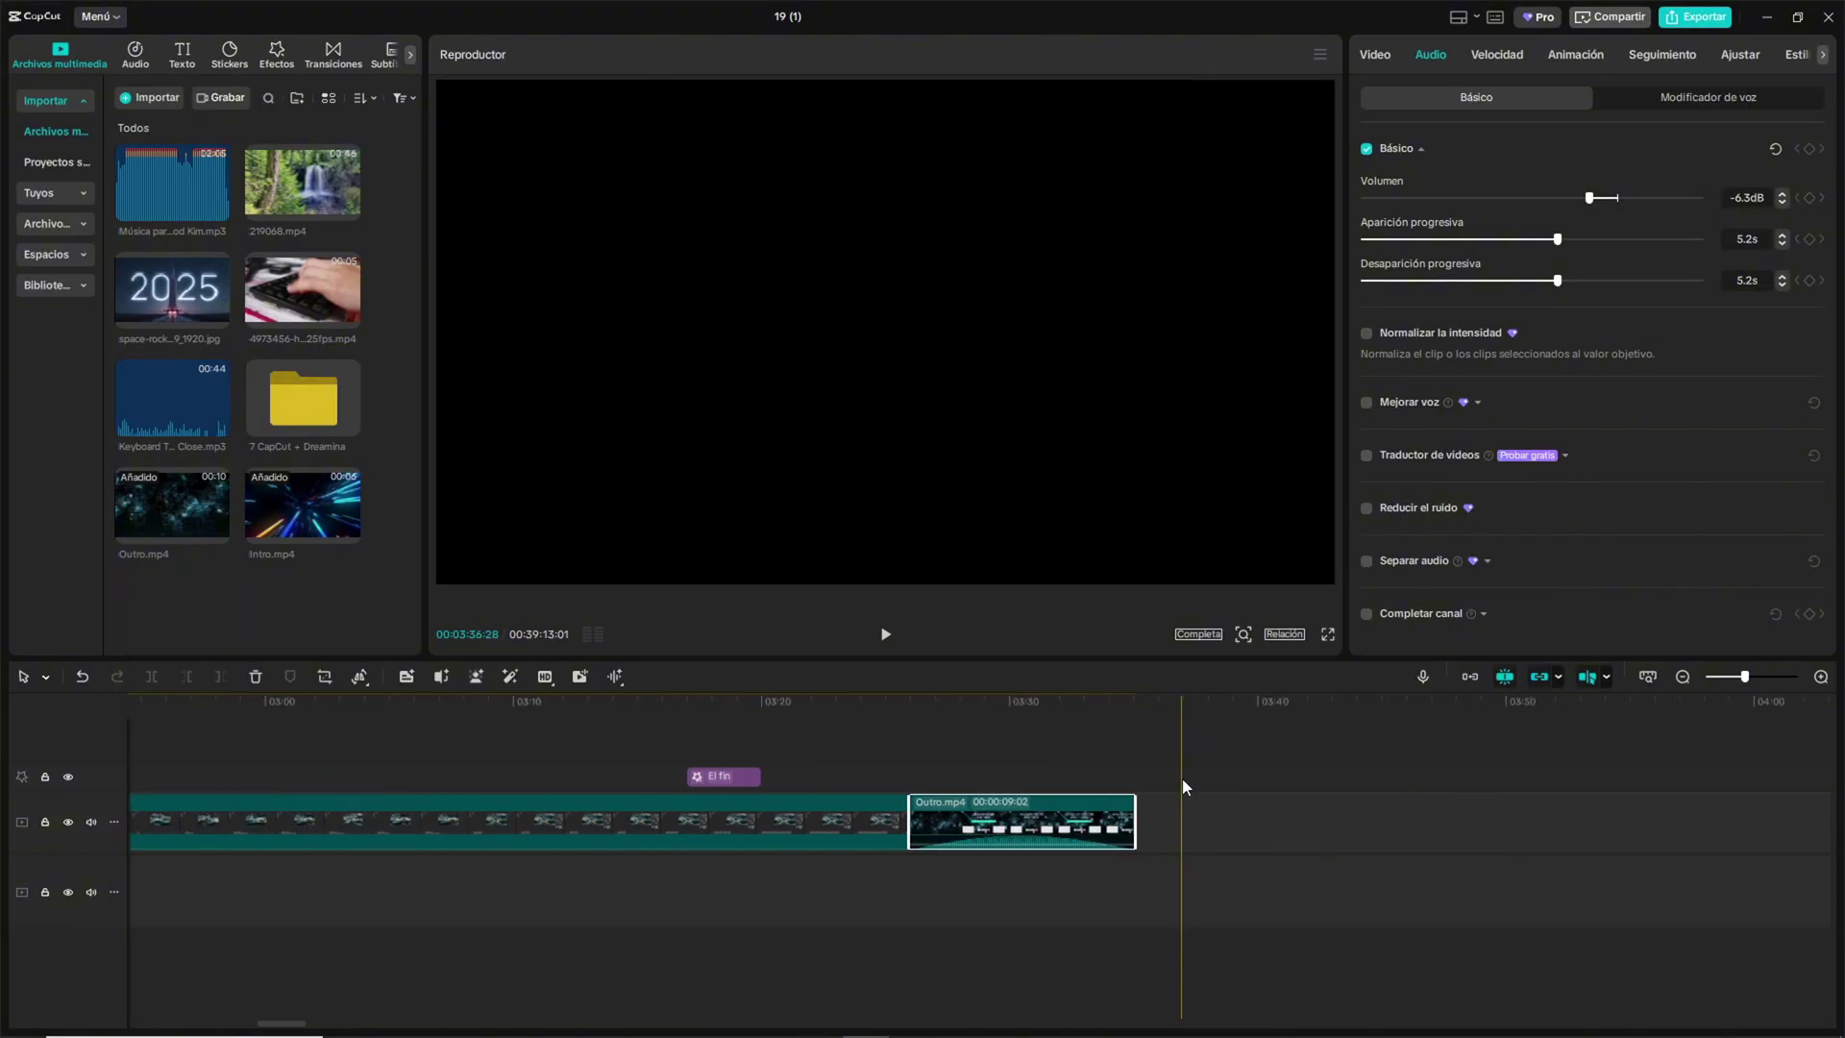
scroll(1182, 778, "up", 2)
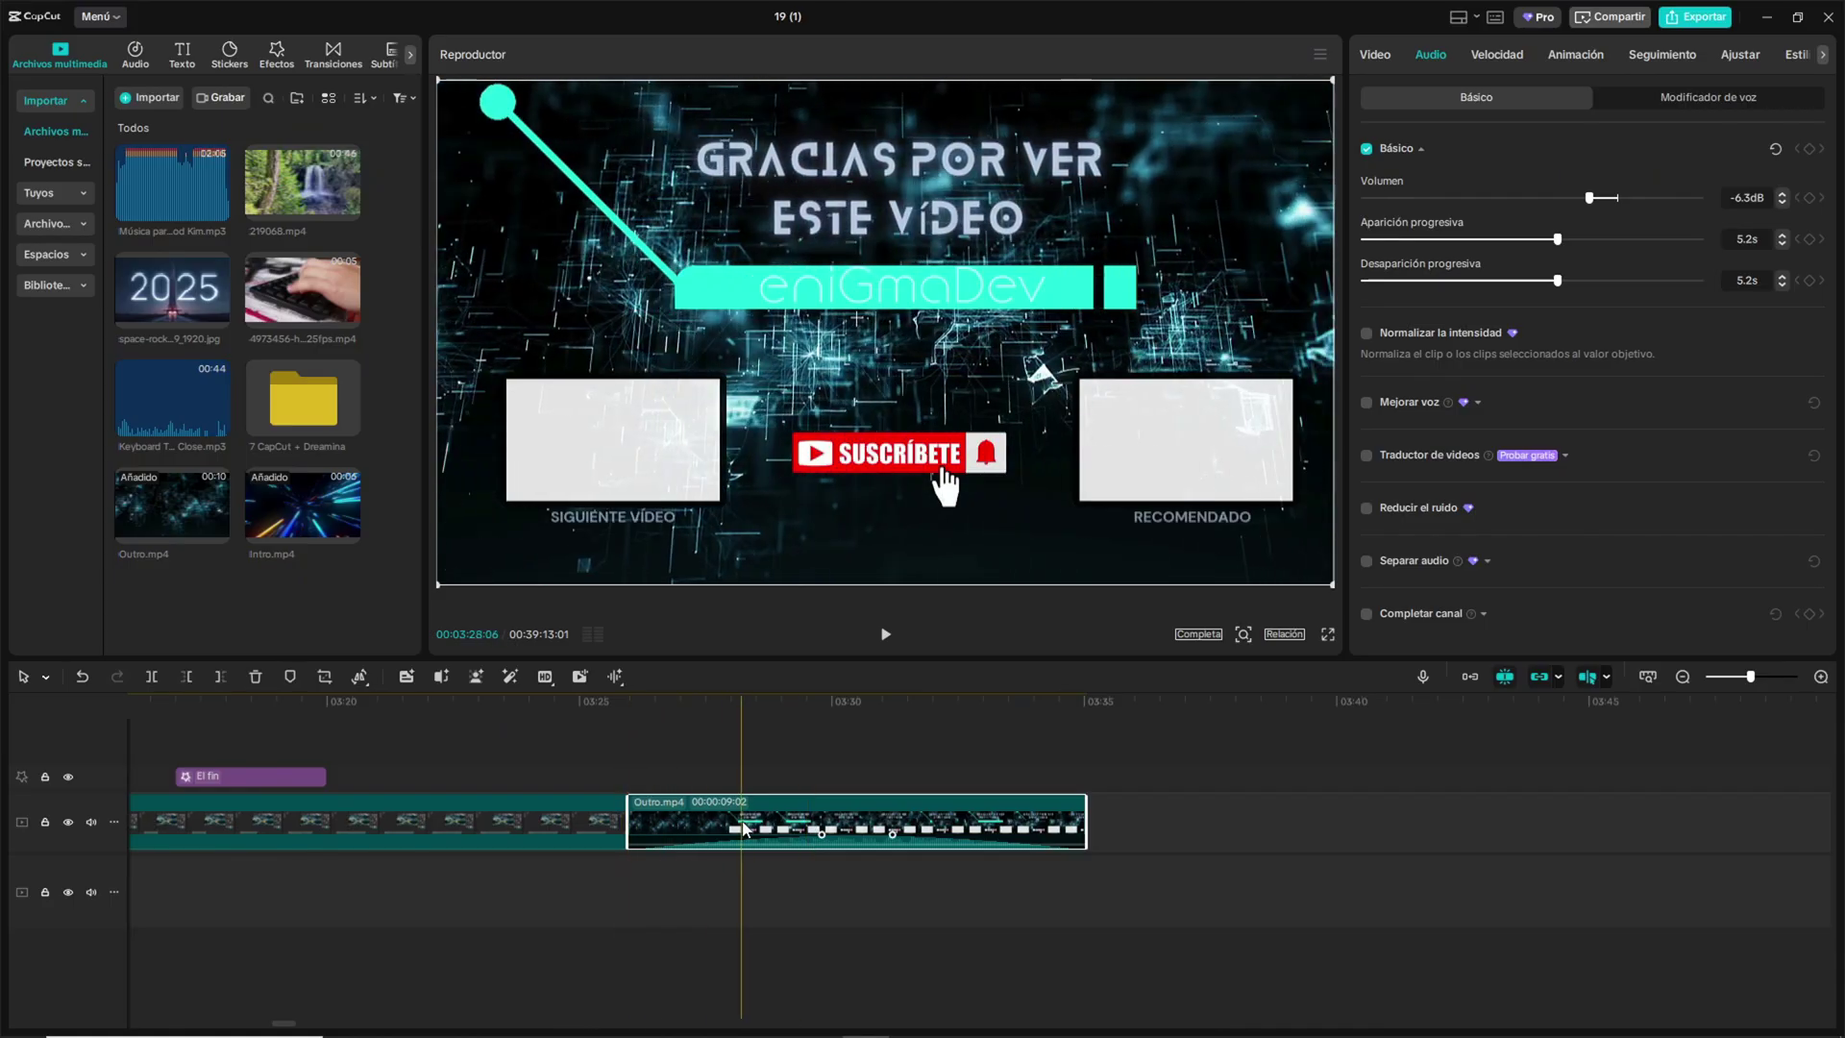
key("b")
left_click(766, 824)
left_click(889, 824)
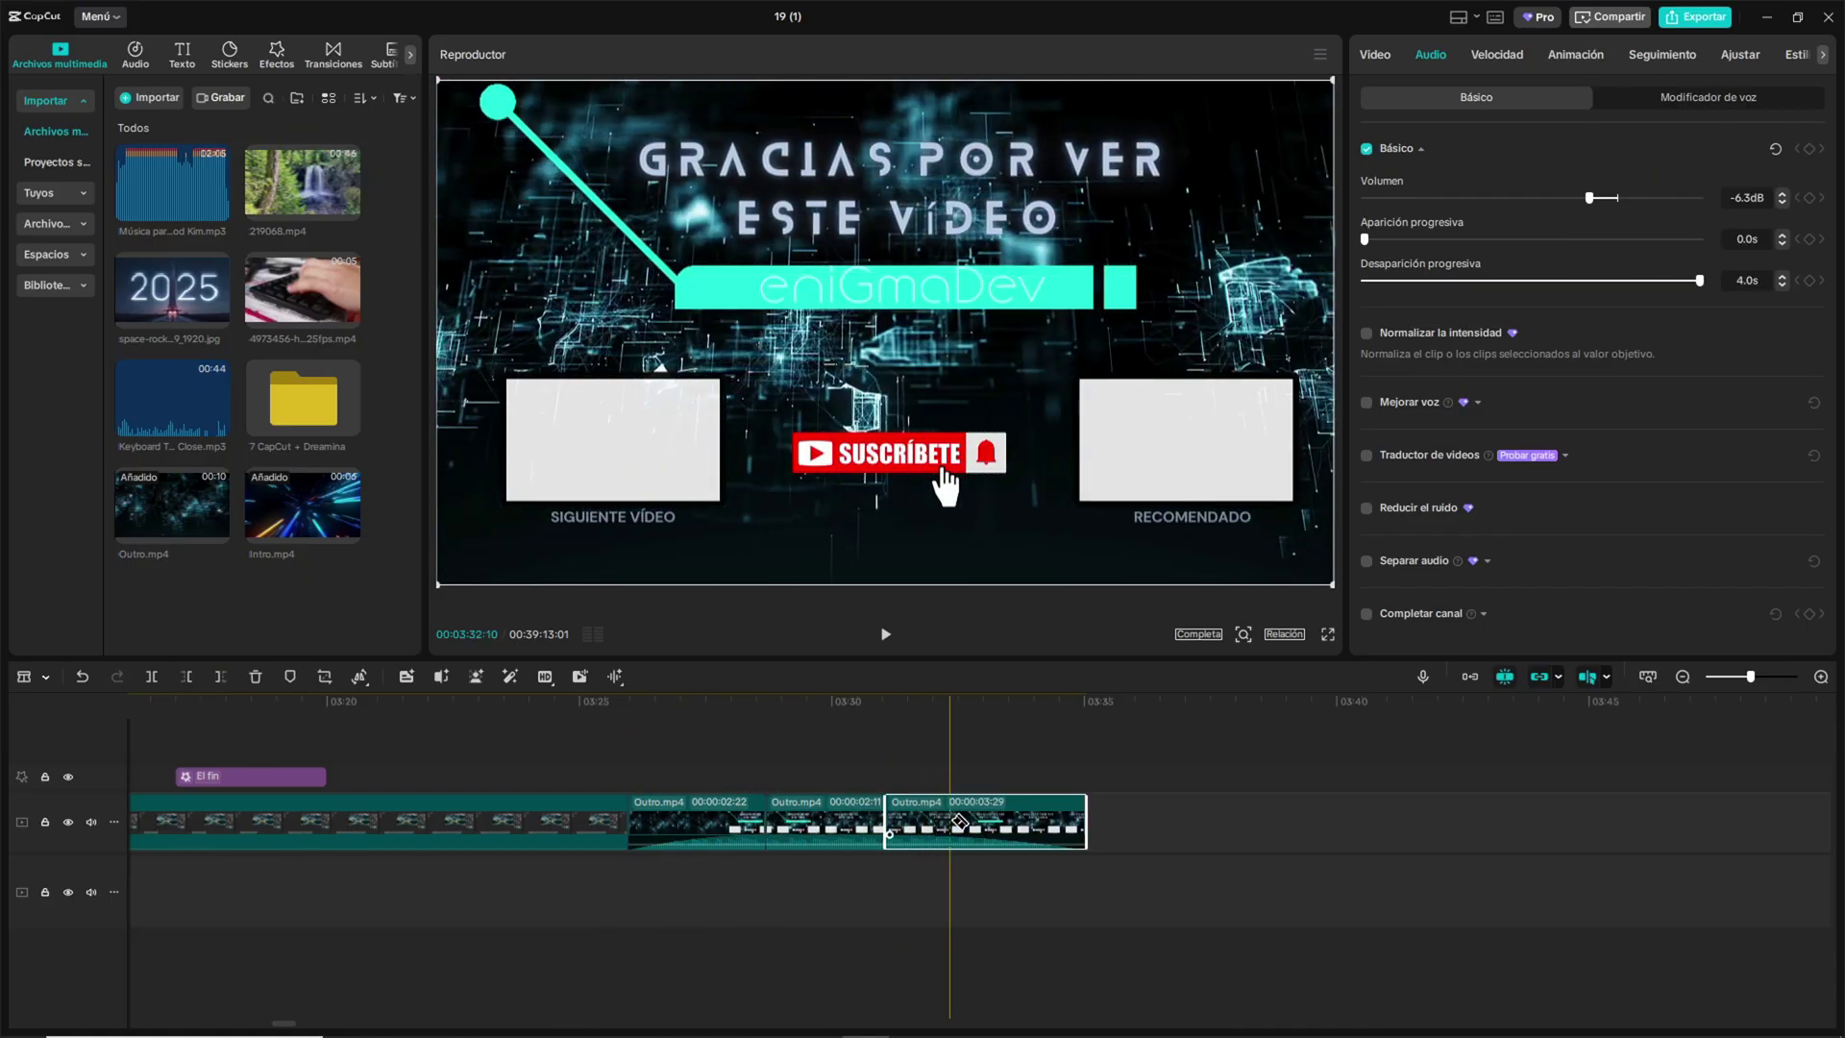
left_click(951, 826)
left_click(1039, 826)
key("a")
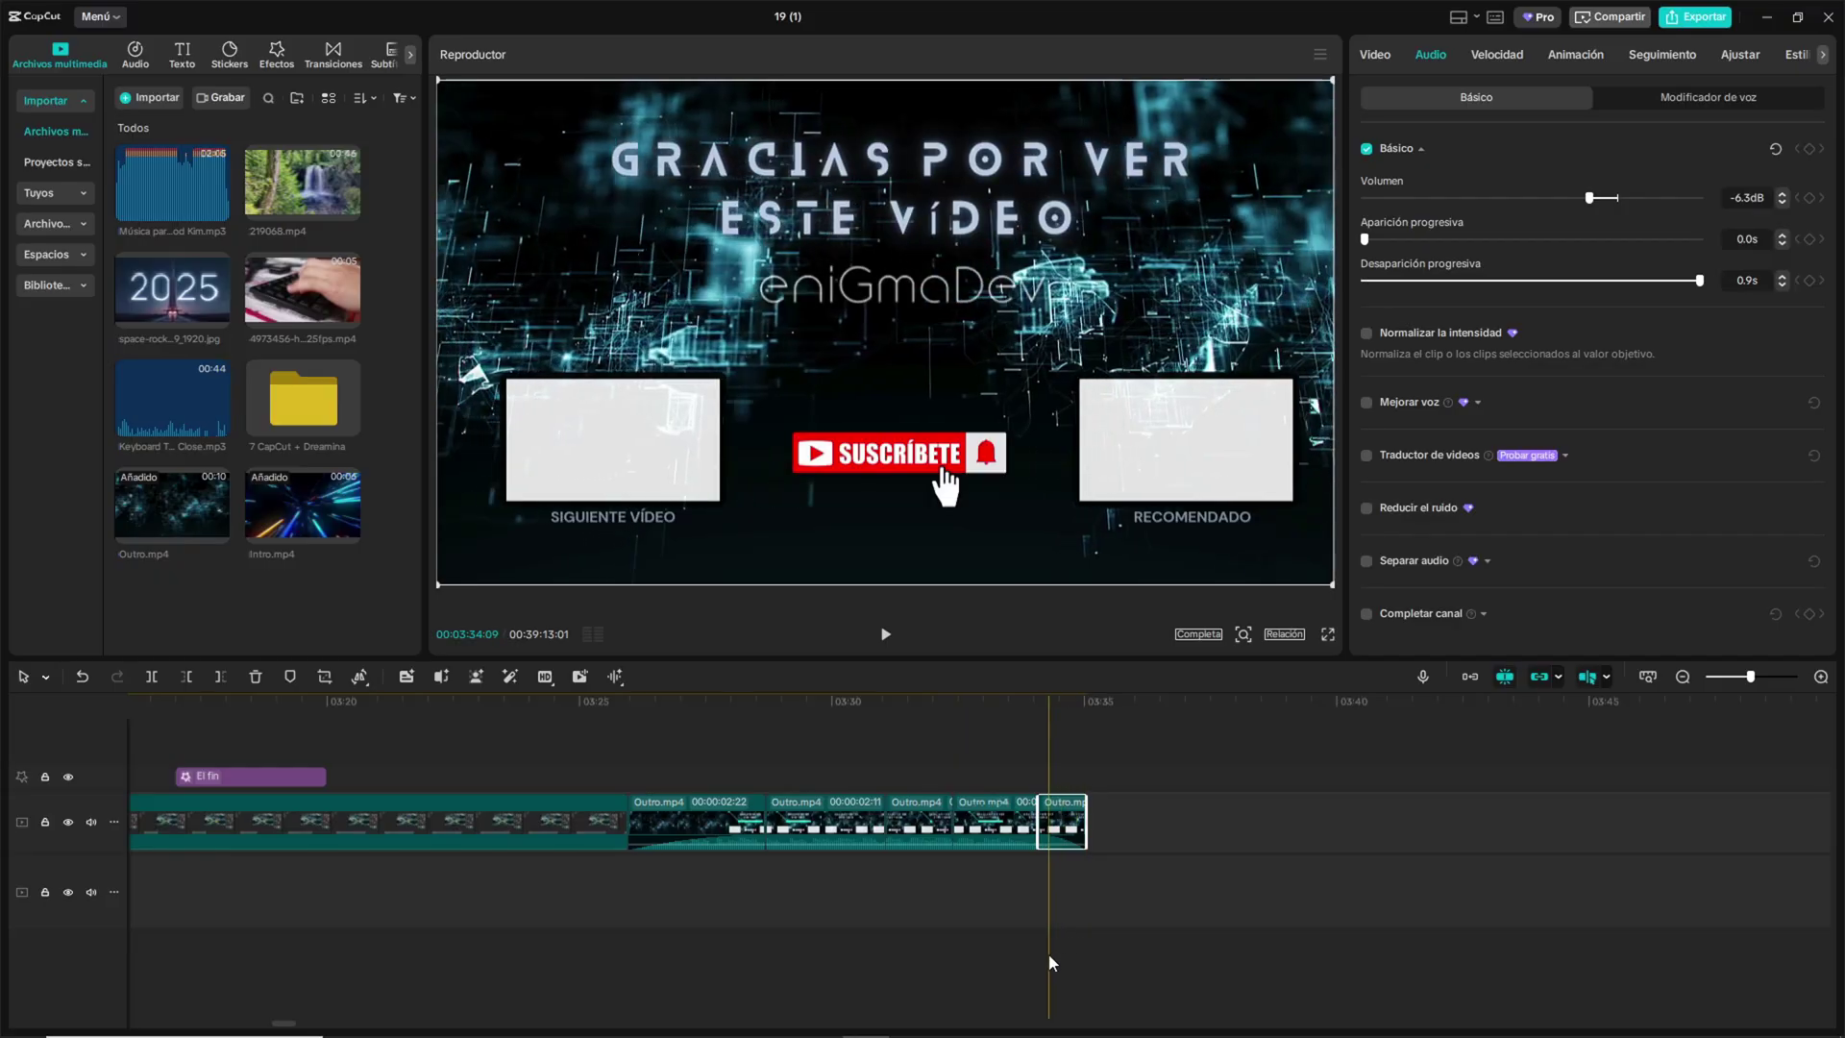
Delete the last piece of the outro and undo the deletion
key("Delete")
key("ctrl+z")
Duplicate the last piece of the outro and place the copy at the end of the timeline
scroll(1043, 864, "up", 3)
left_click(1081, 832)
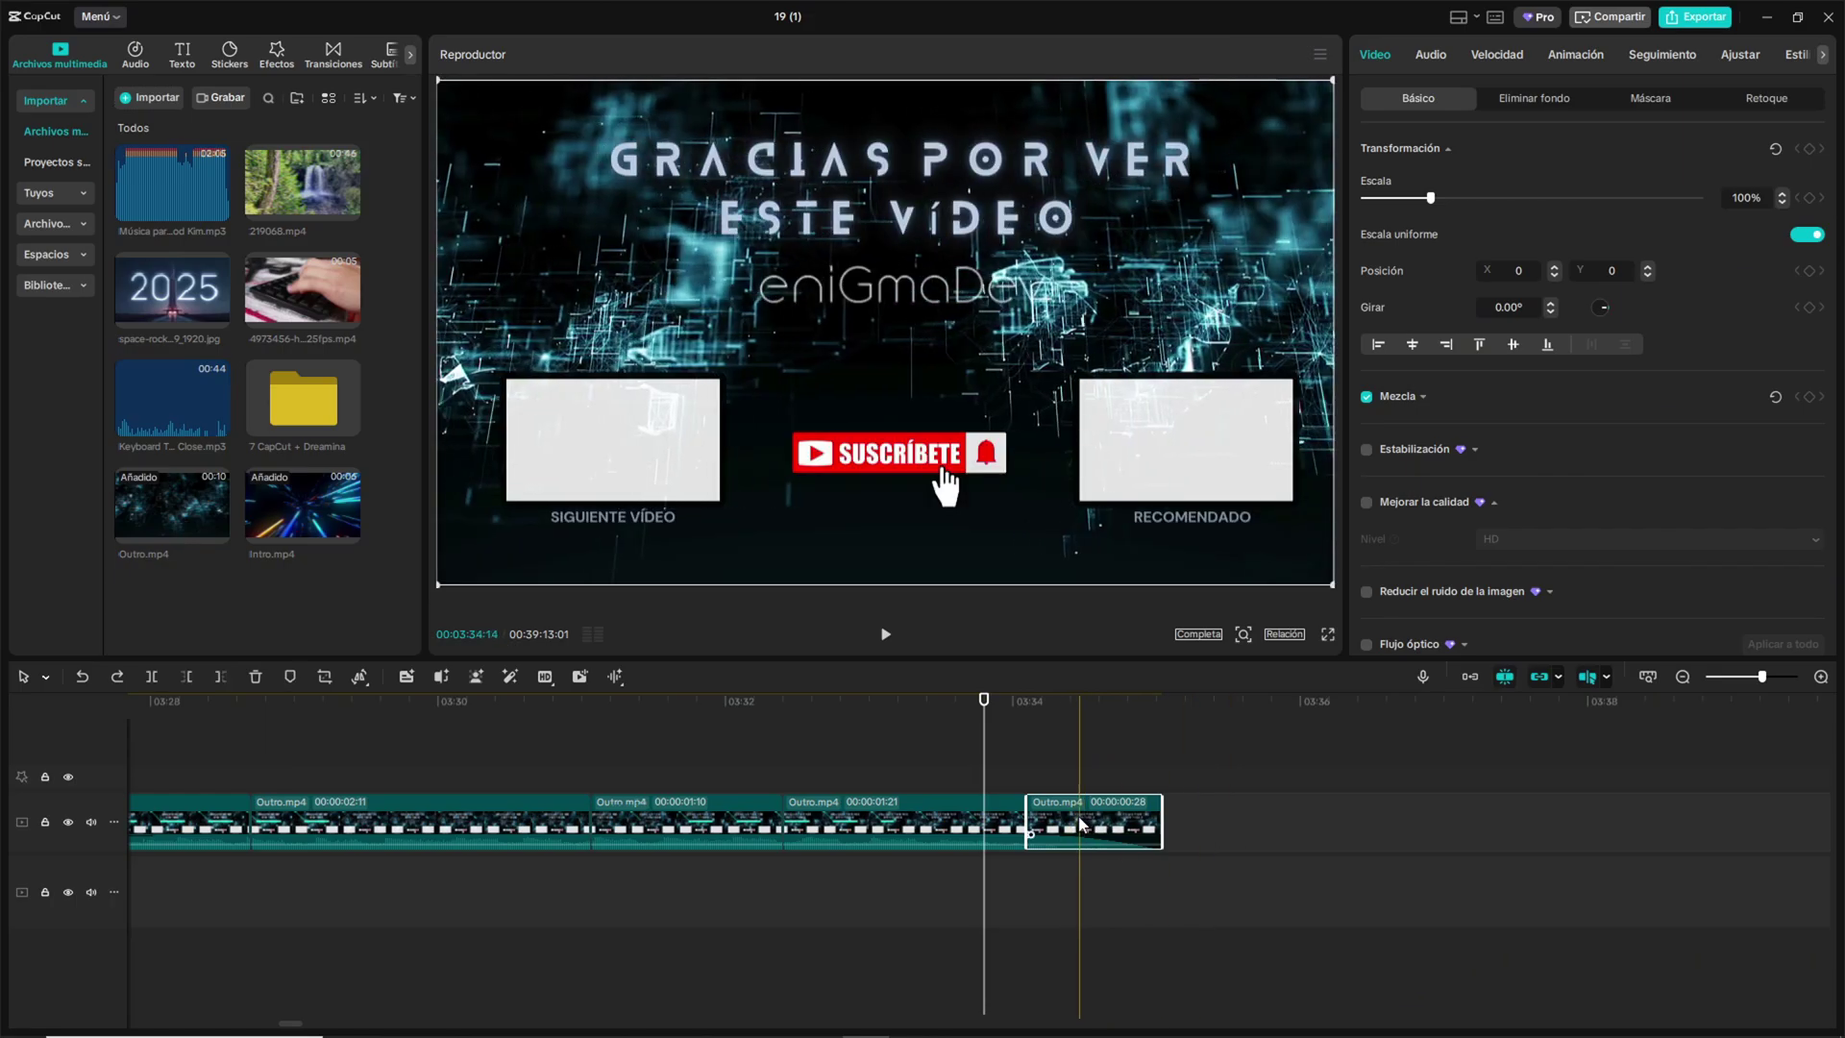
left_click_drag(1103, 823, 1236, 825)
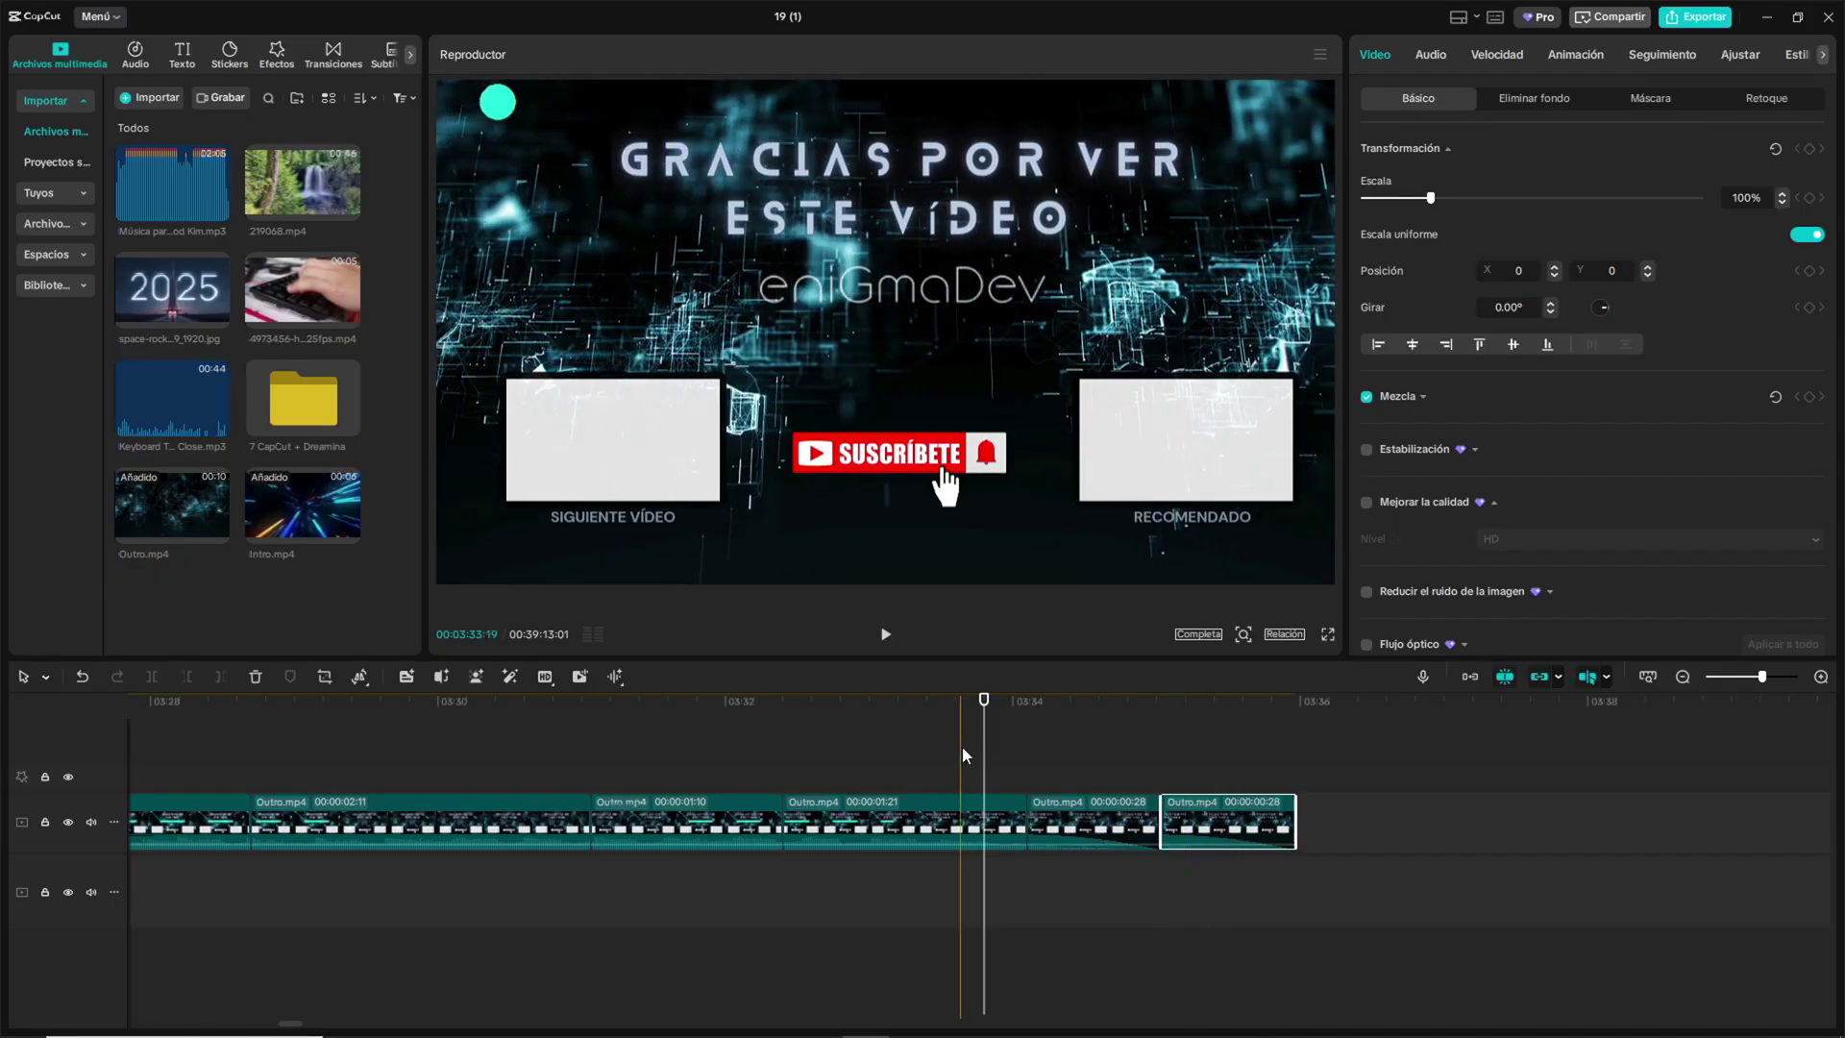
Split the fourth segment of the recording at about 00:01:31
scroll(961, 745, "down", 5, "ctrl")
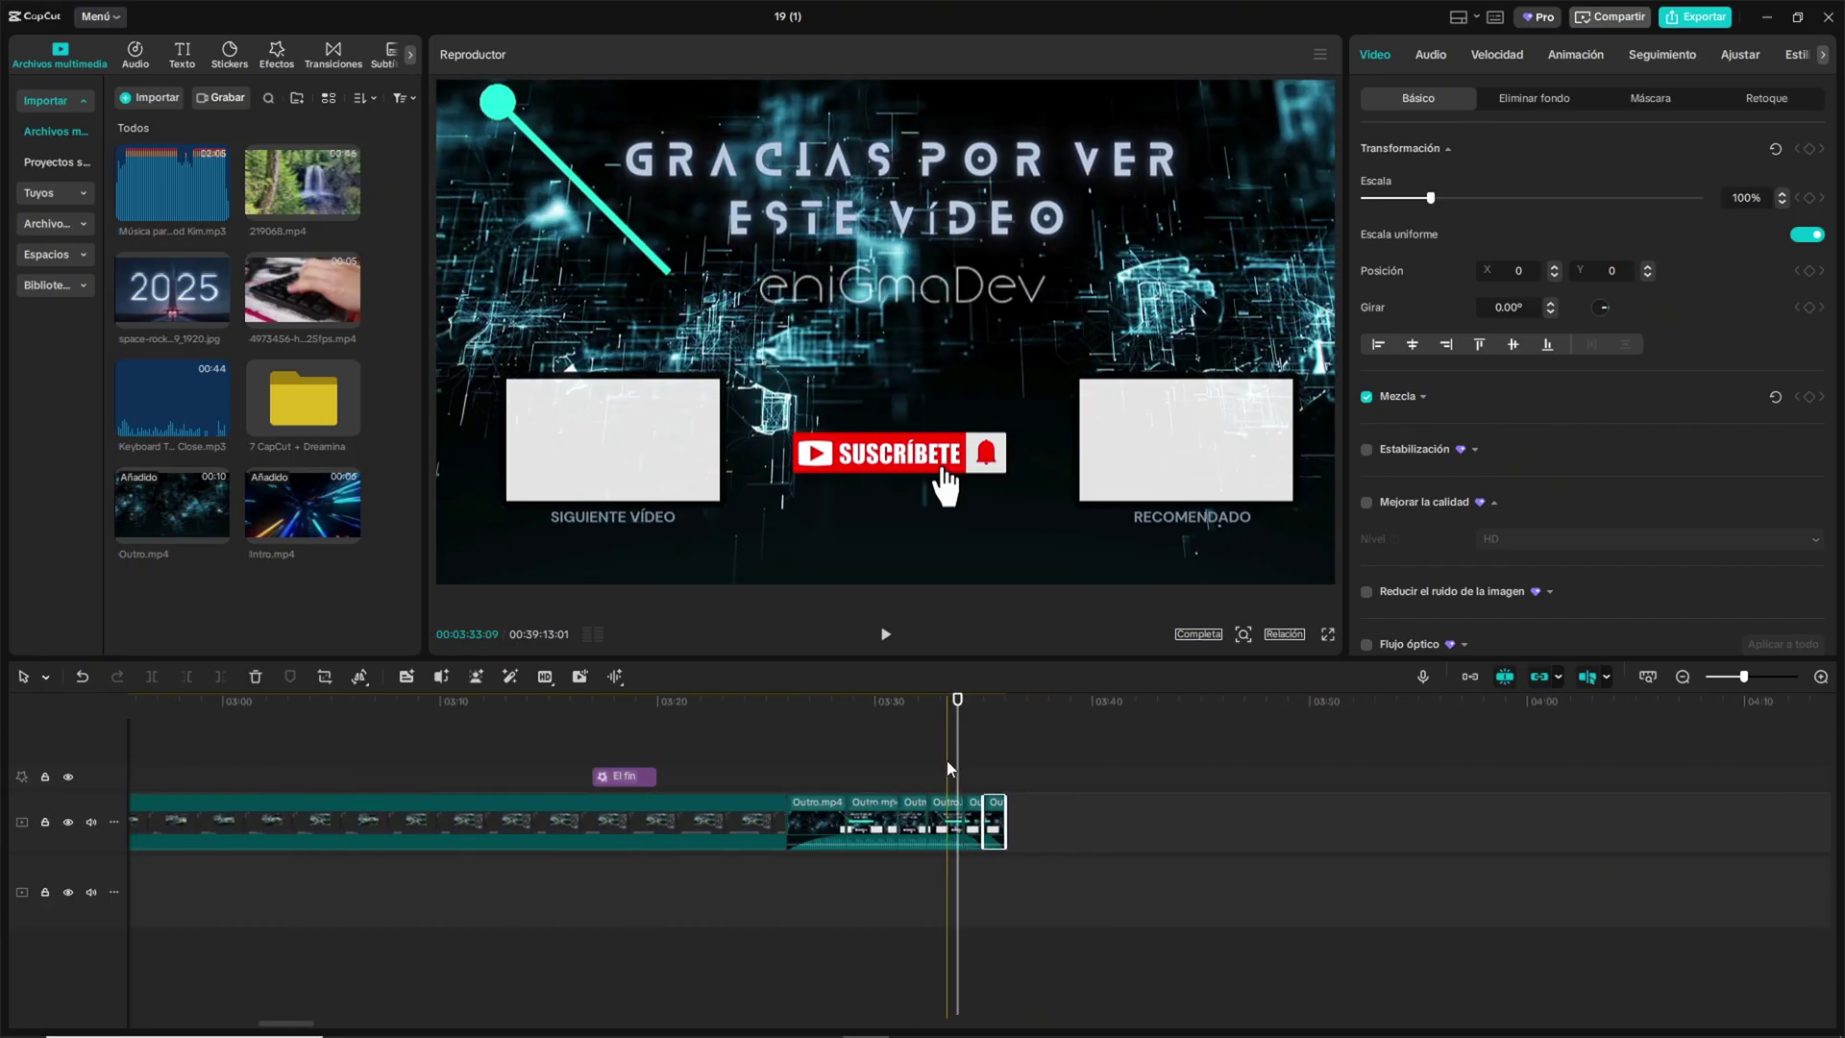
scroll(947, 759, "up", 5, "ctrl")
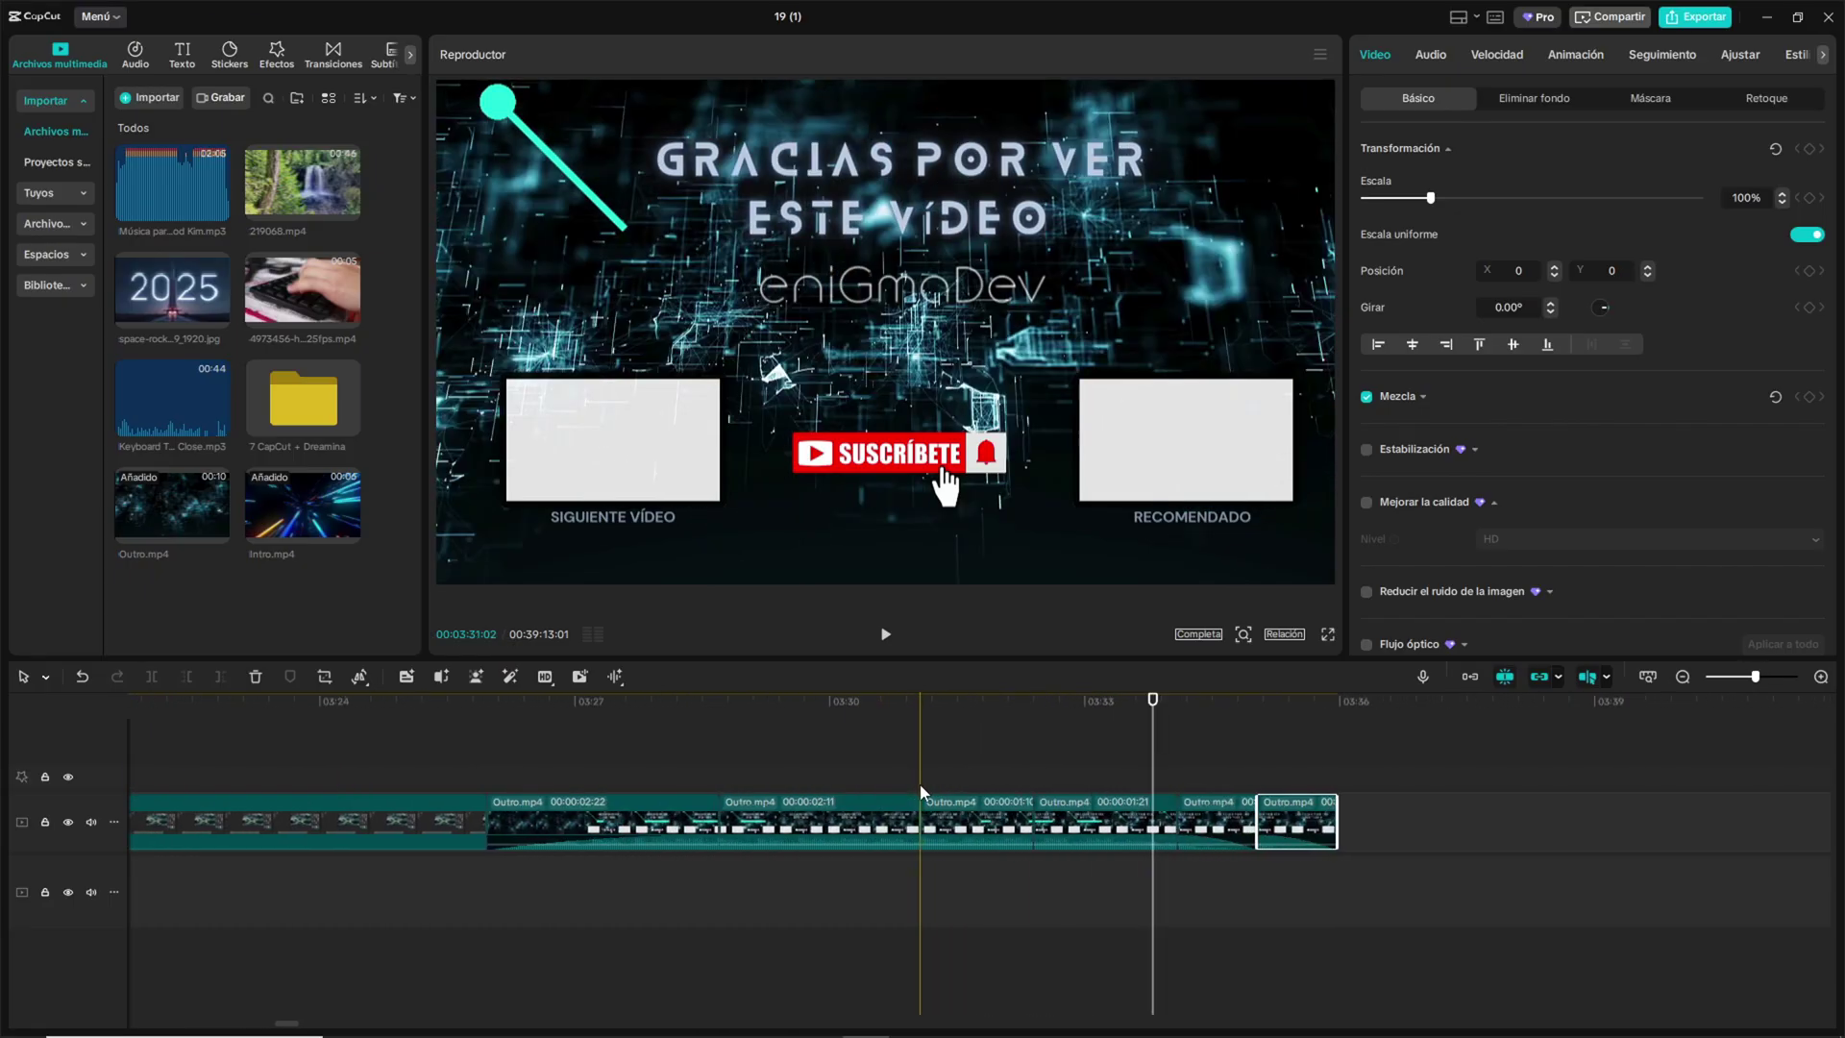
scroll(920, 792, "down", 8, "ctrl")
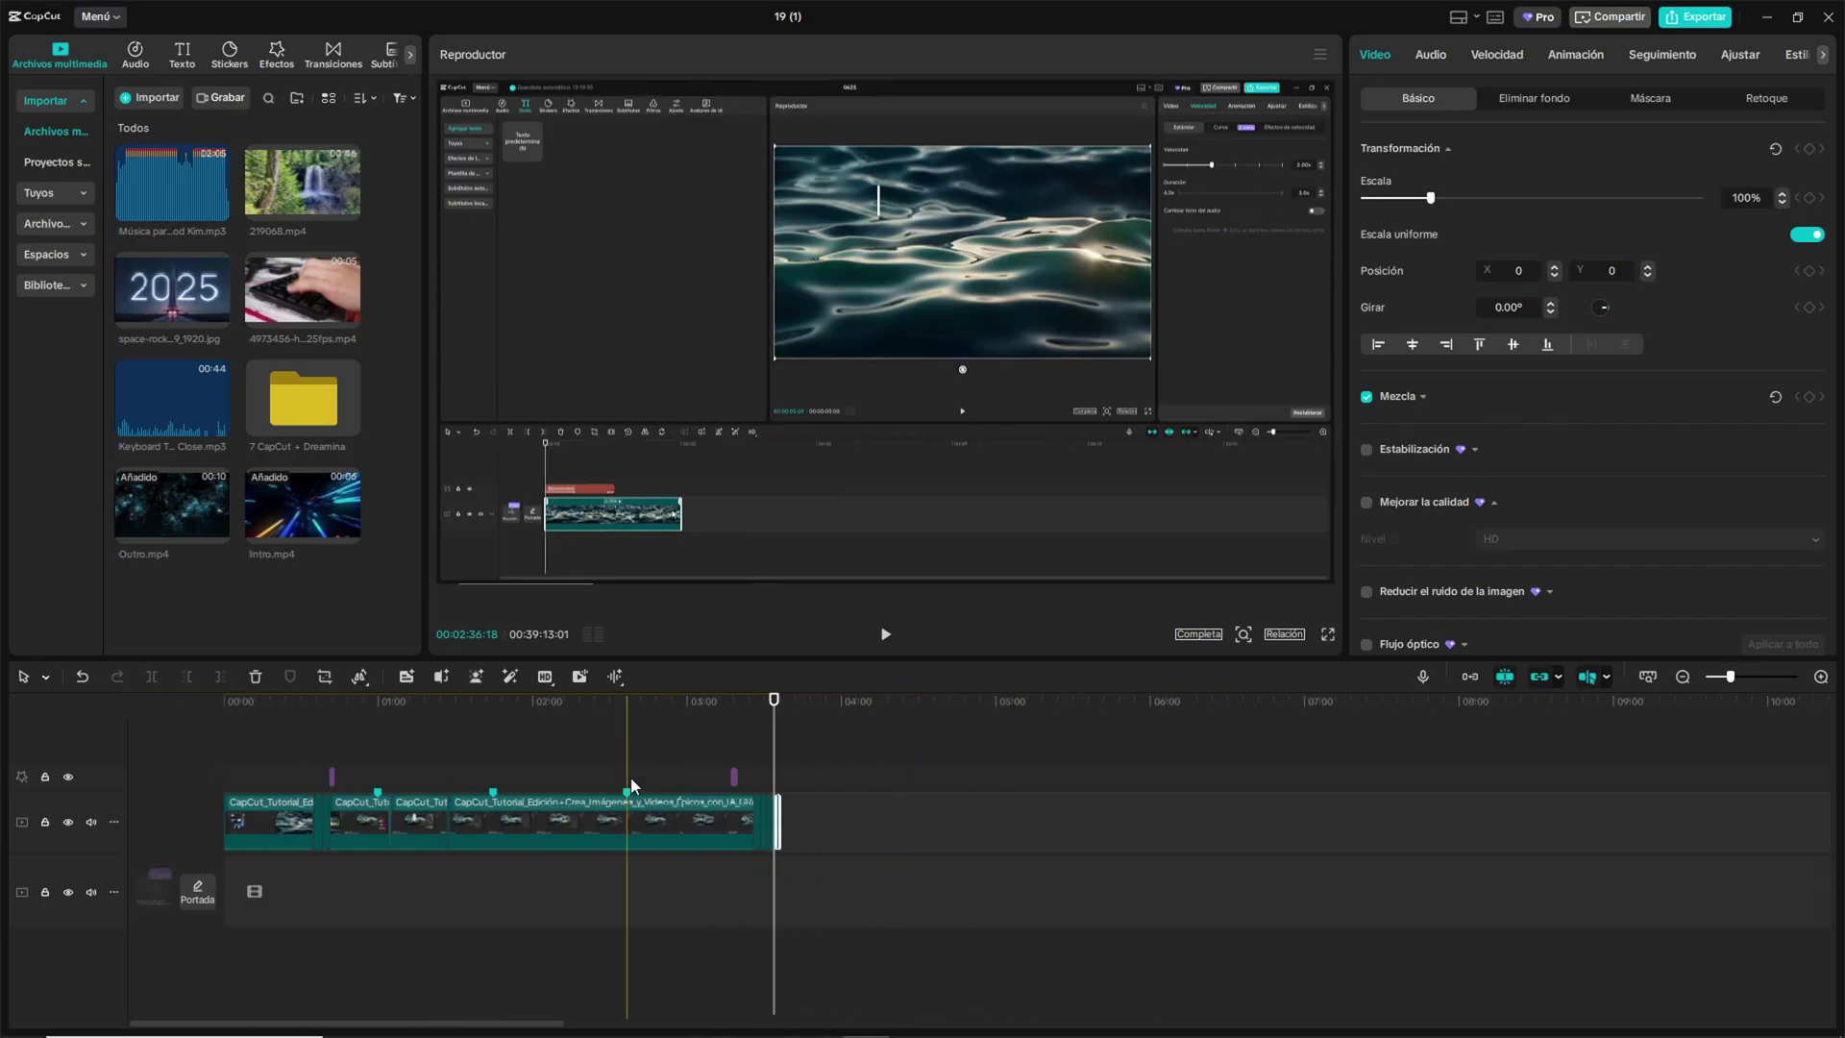
scroll(631, 779, "up", 5)
scroll(885, 786, "down", 2)
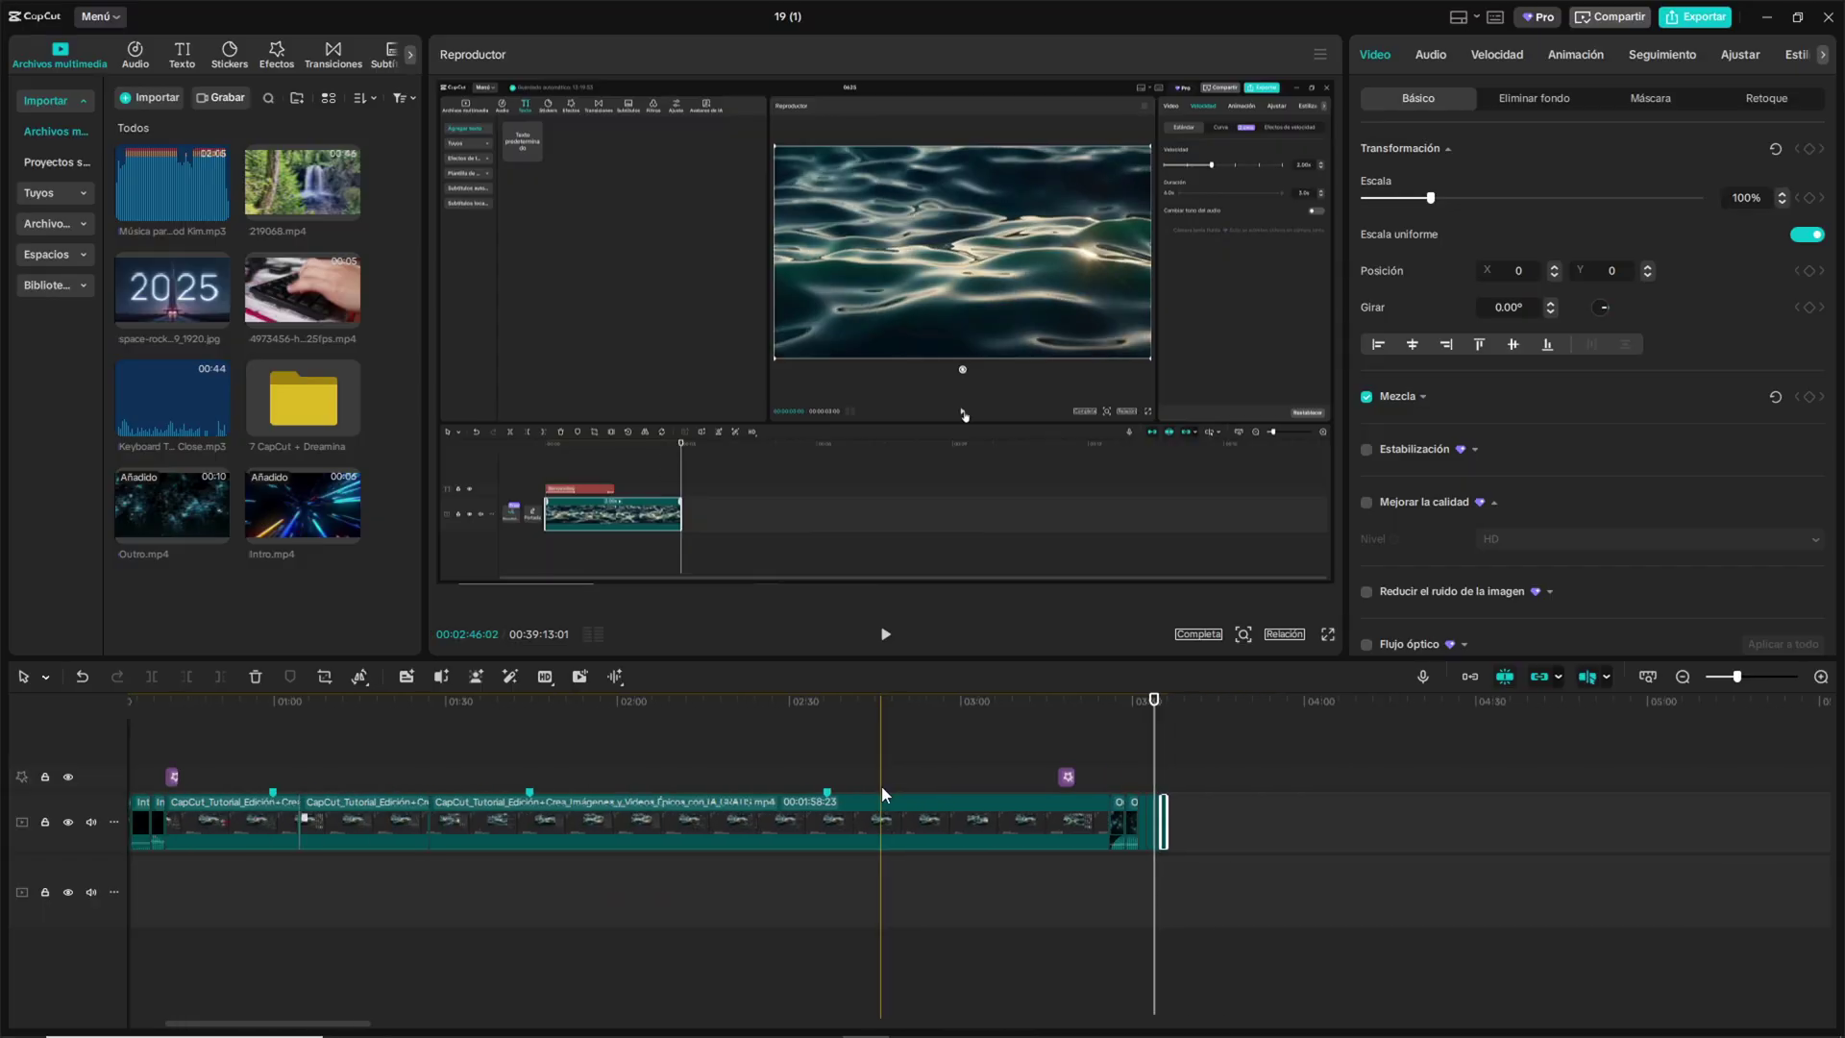
scroll(880, 786, "up", 2)
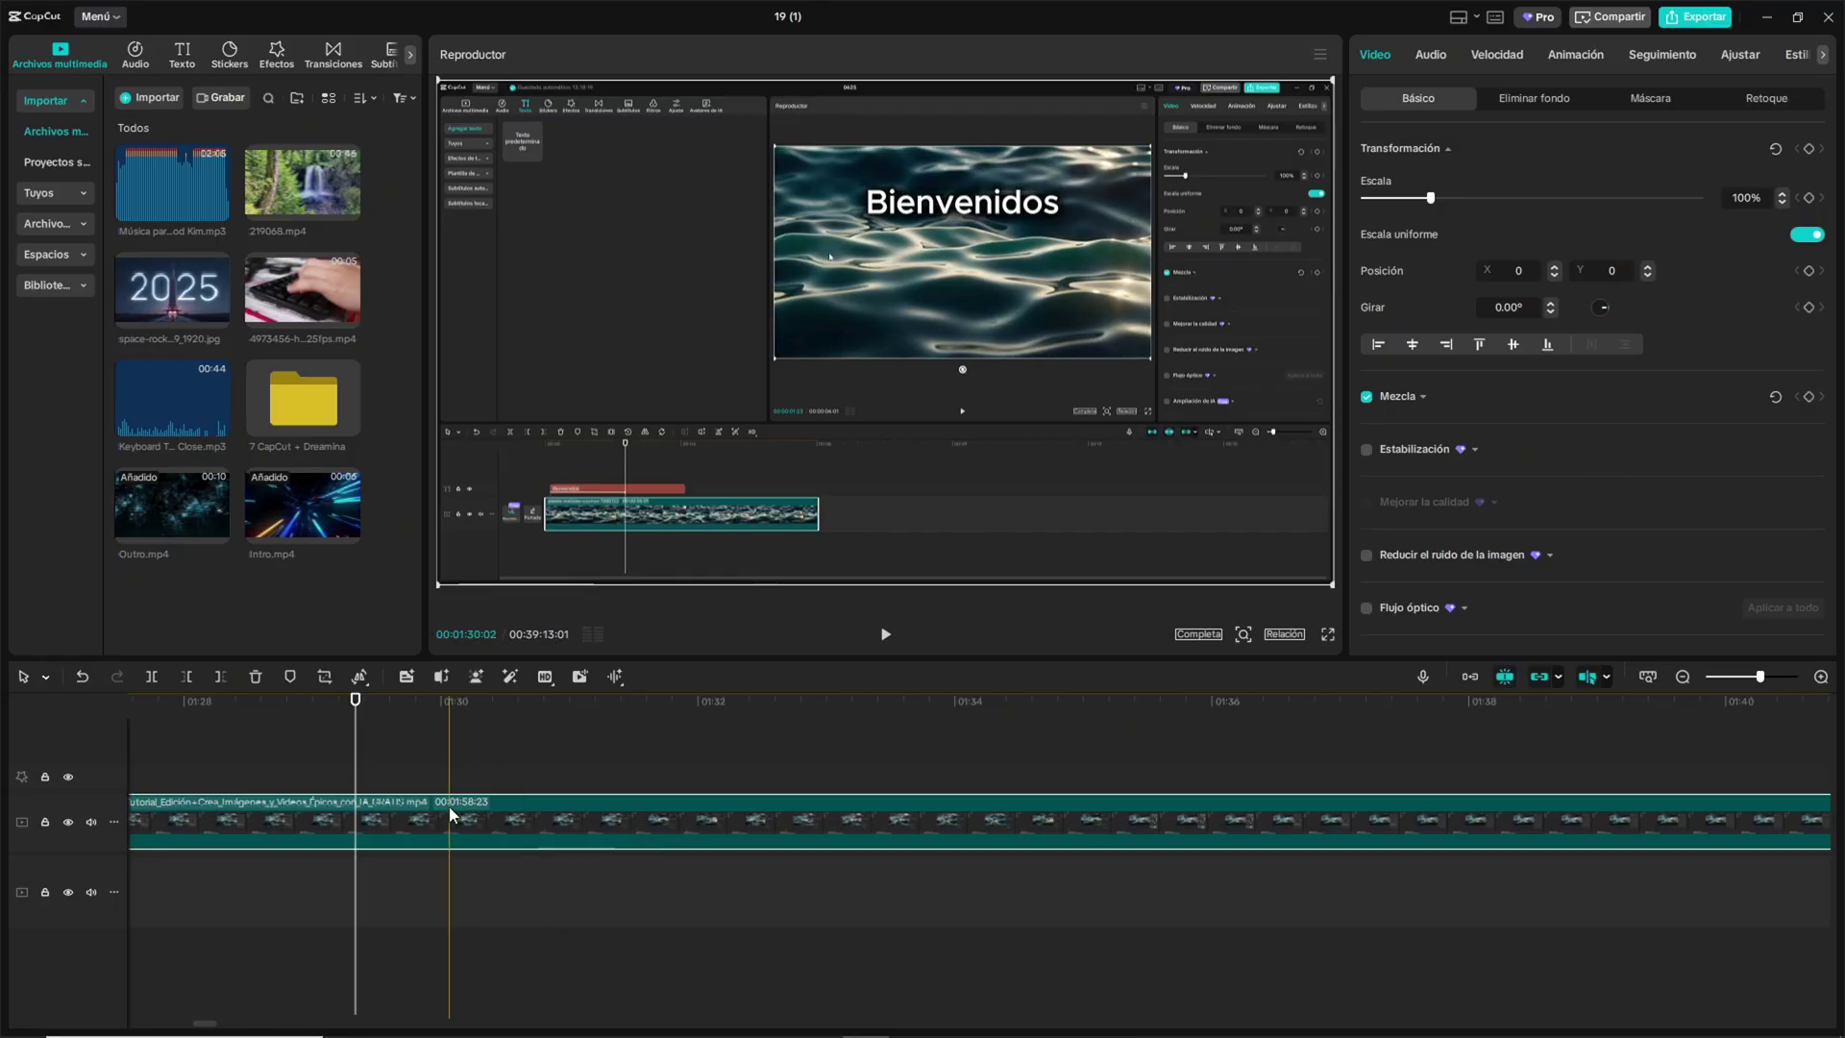
left_click(567, 808)
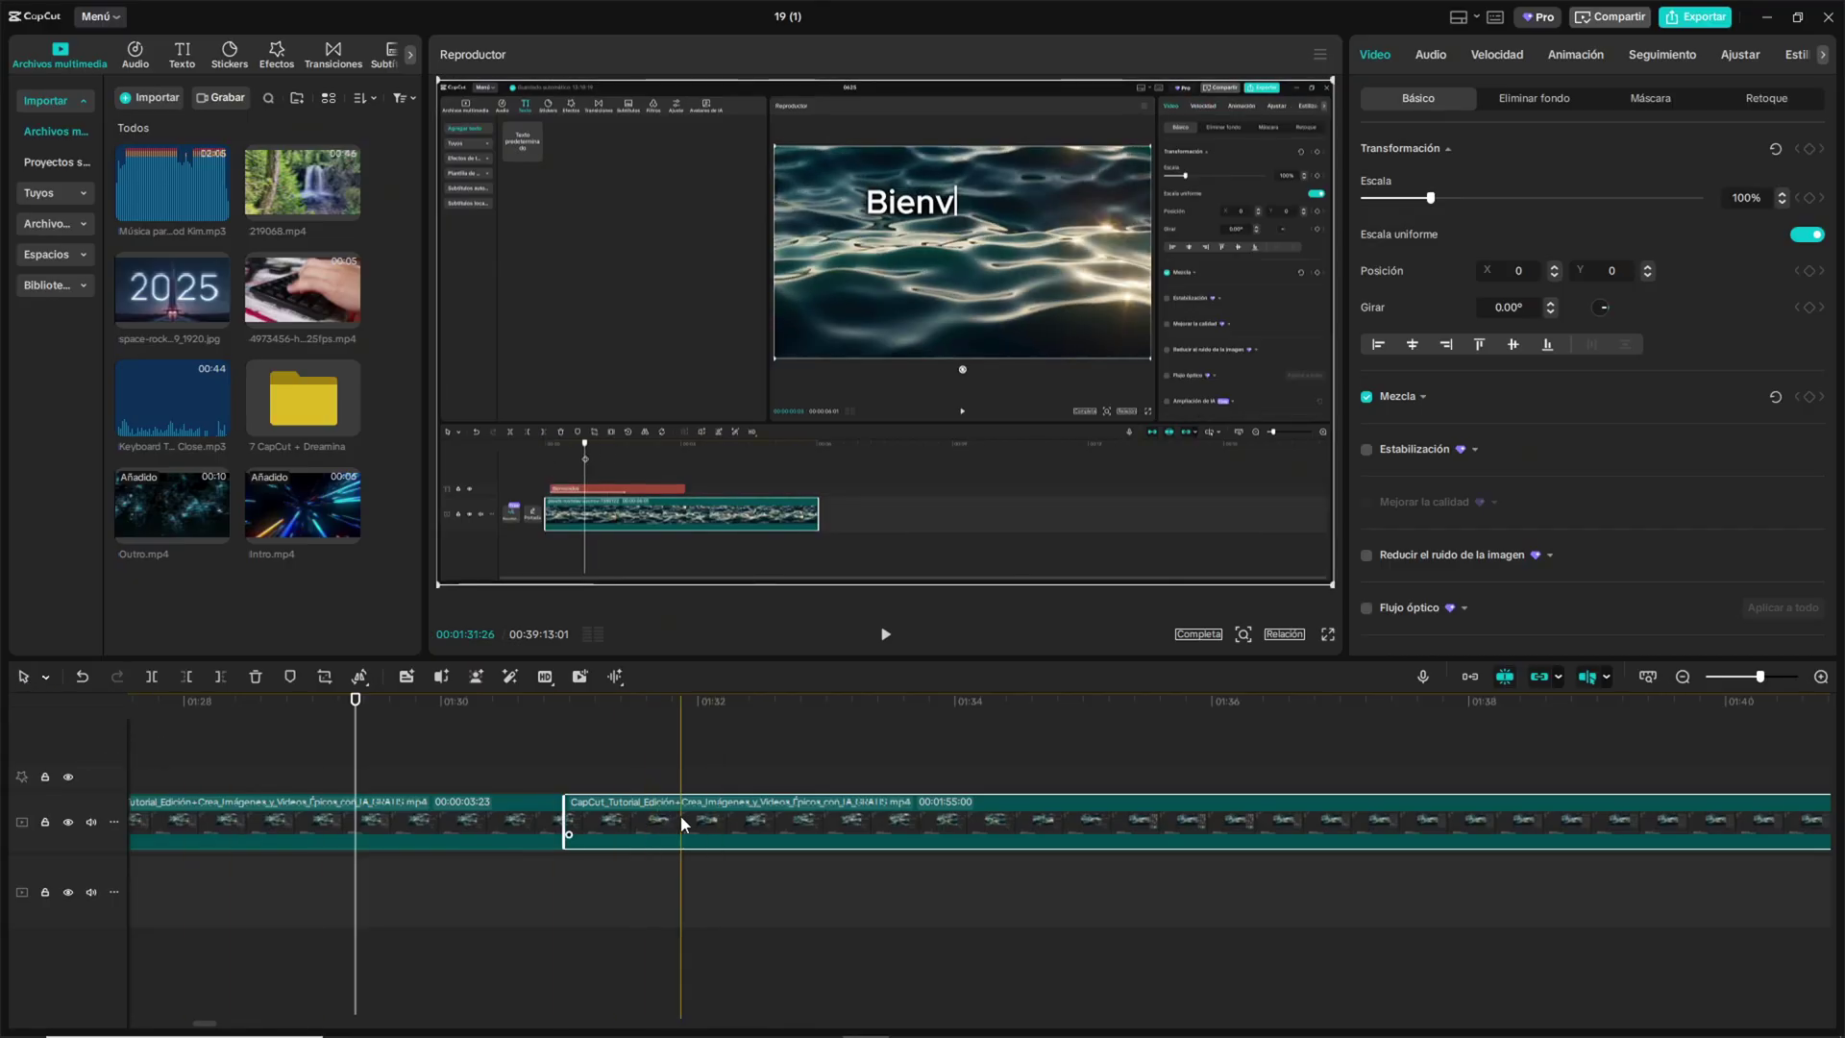
Select all clips before the cut at about 00:01:31 using the Seleccionar hacia la izquierda mode
left_click(45, 677)
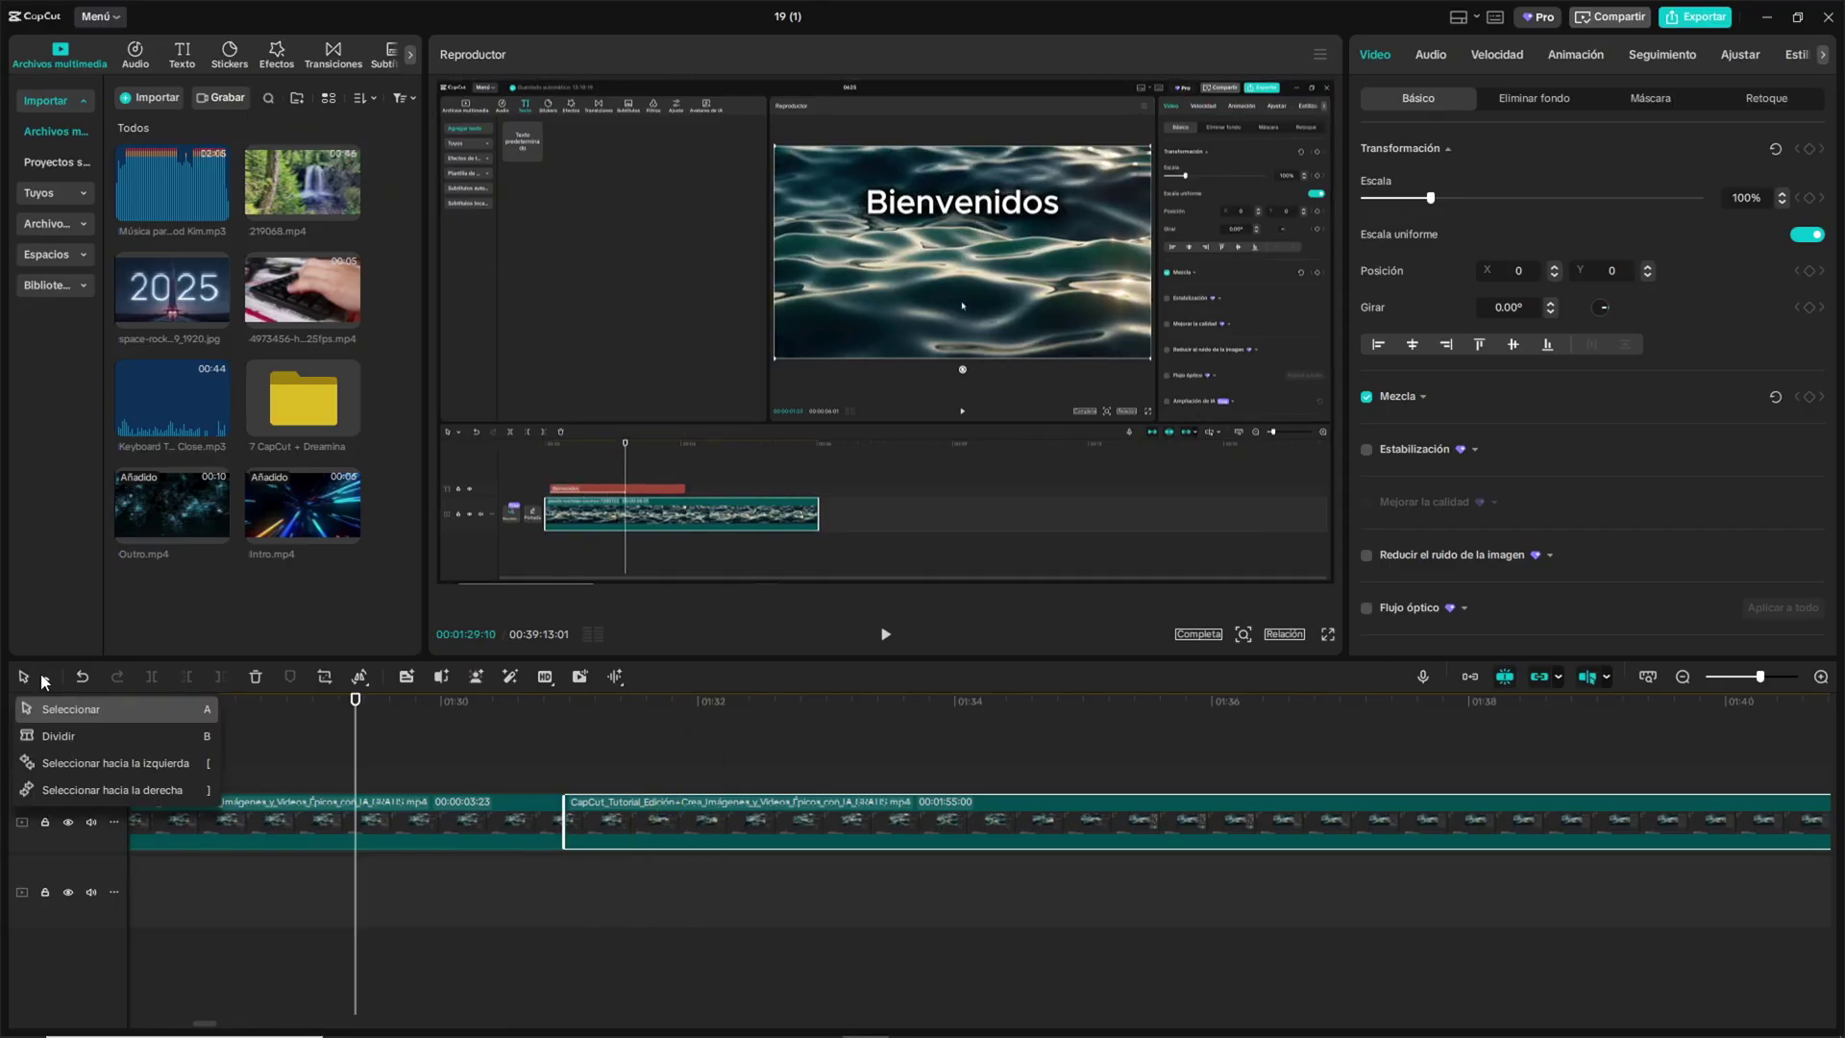
left_click(163, 790)
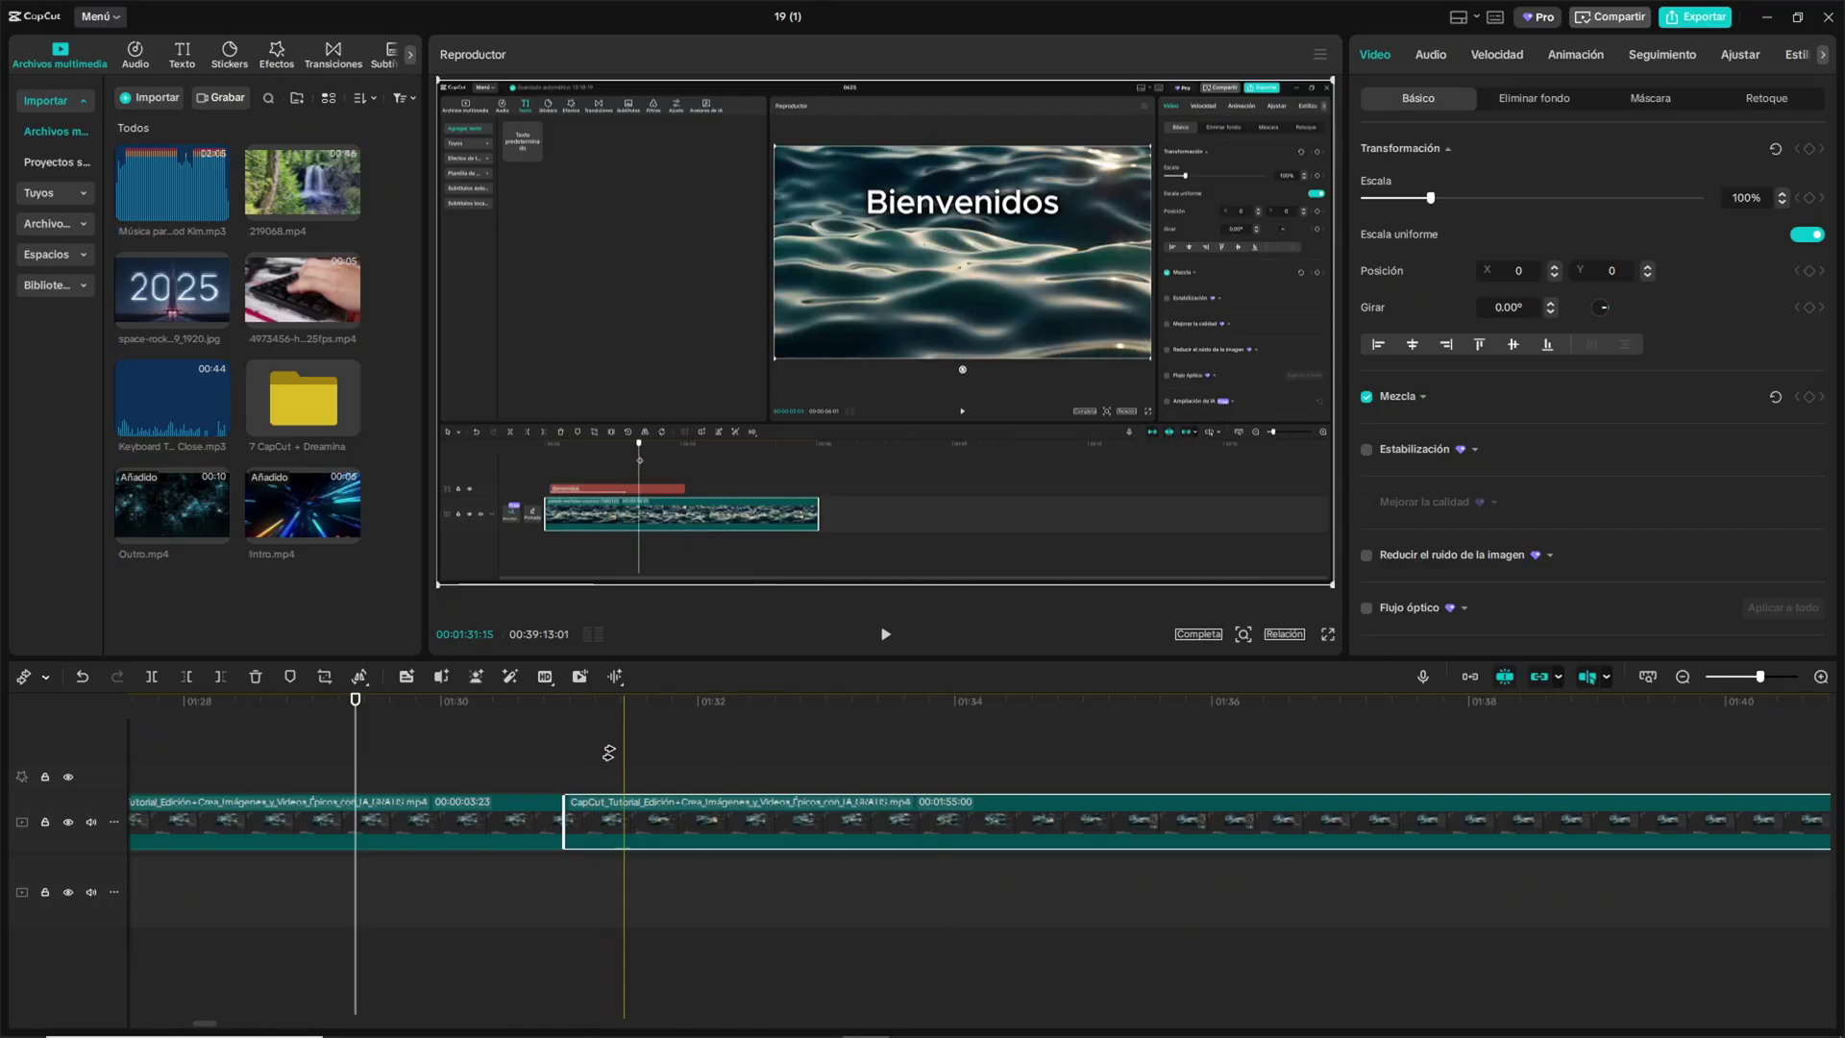
scroll(567, 769, "down", 3)
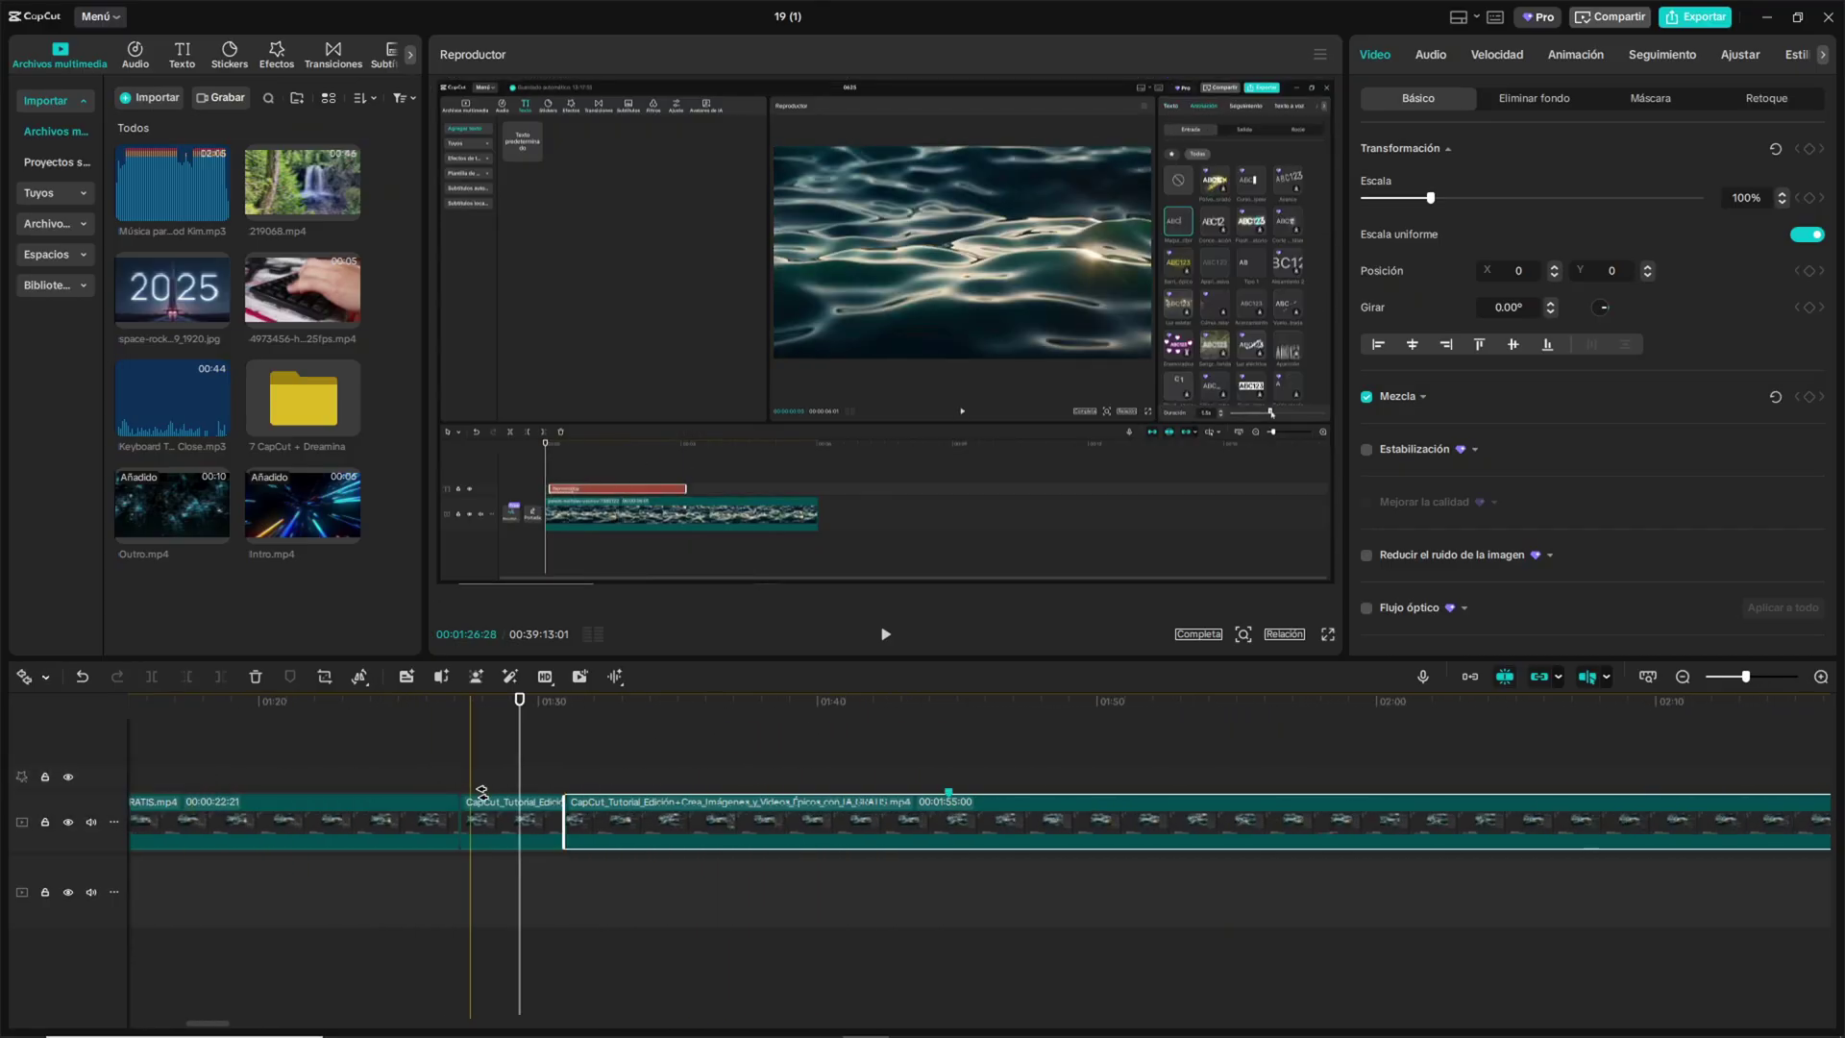
left_click(558, 776)
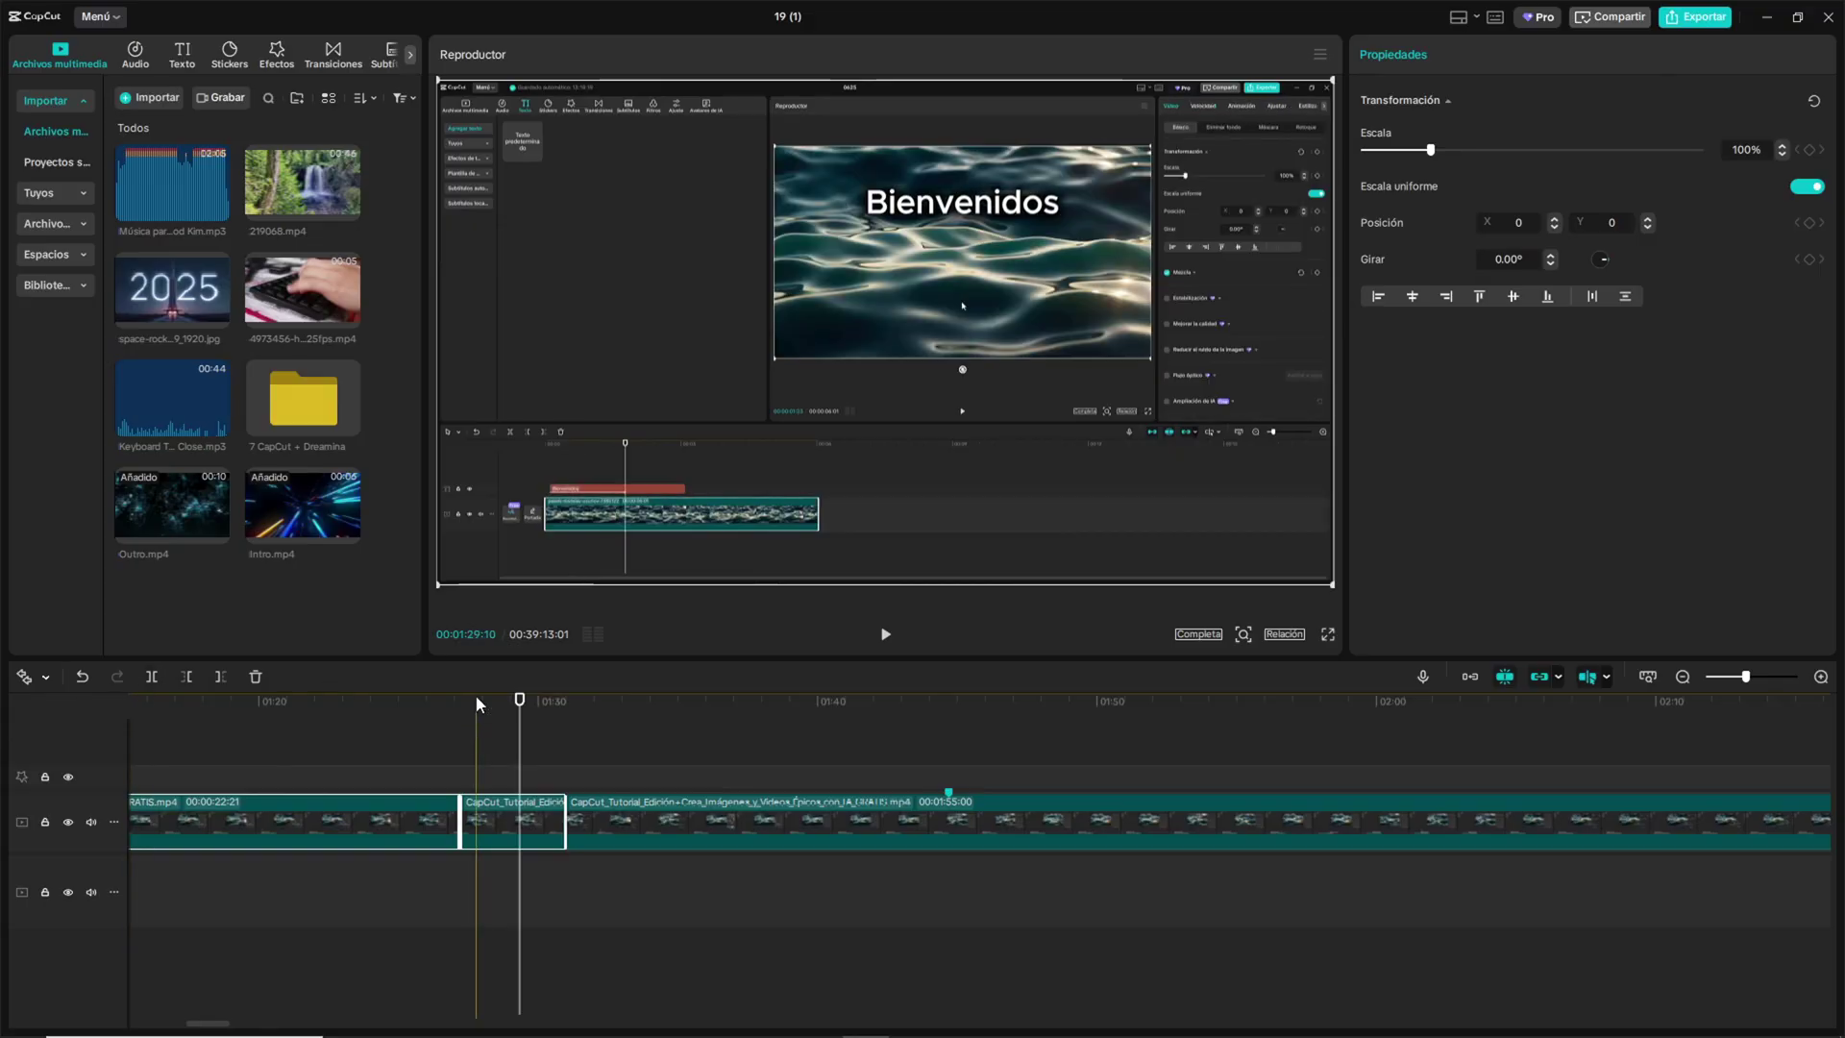
Open the Atajos shortcut list from the help options and examine the timeline shortcuts
left_click(115, 20)
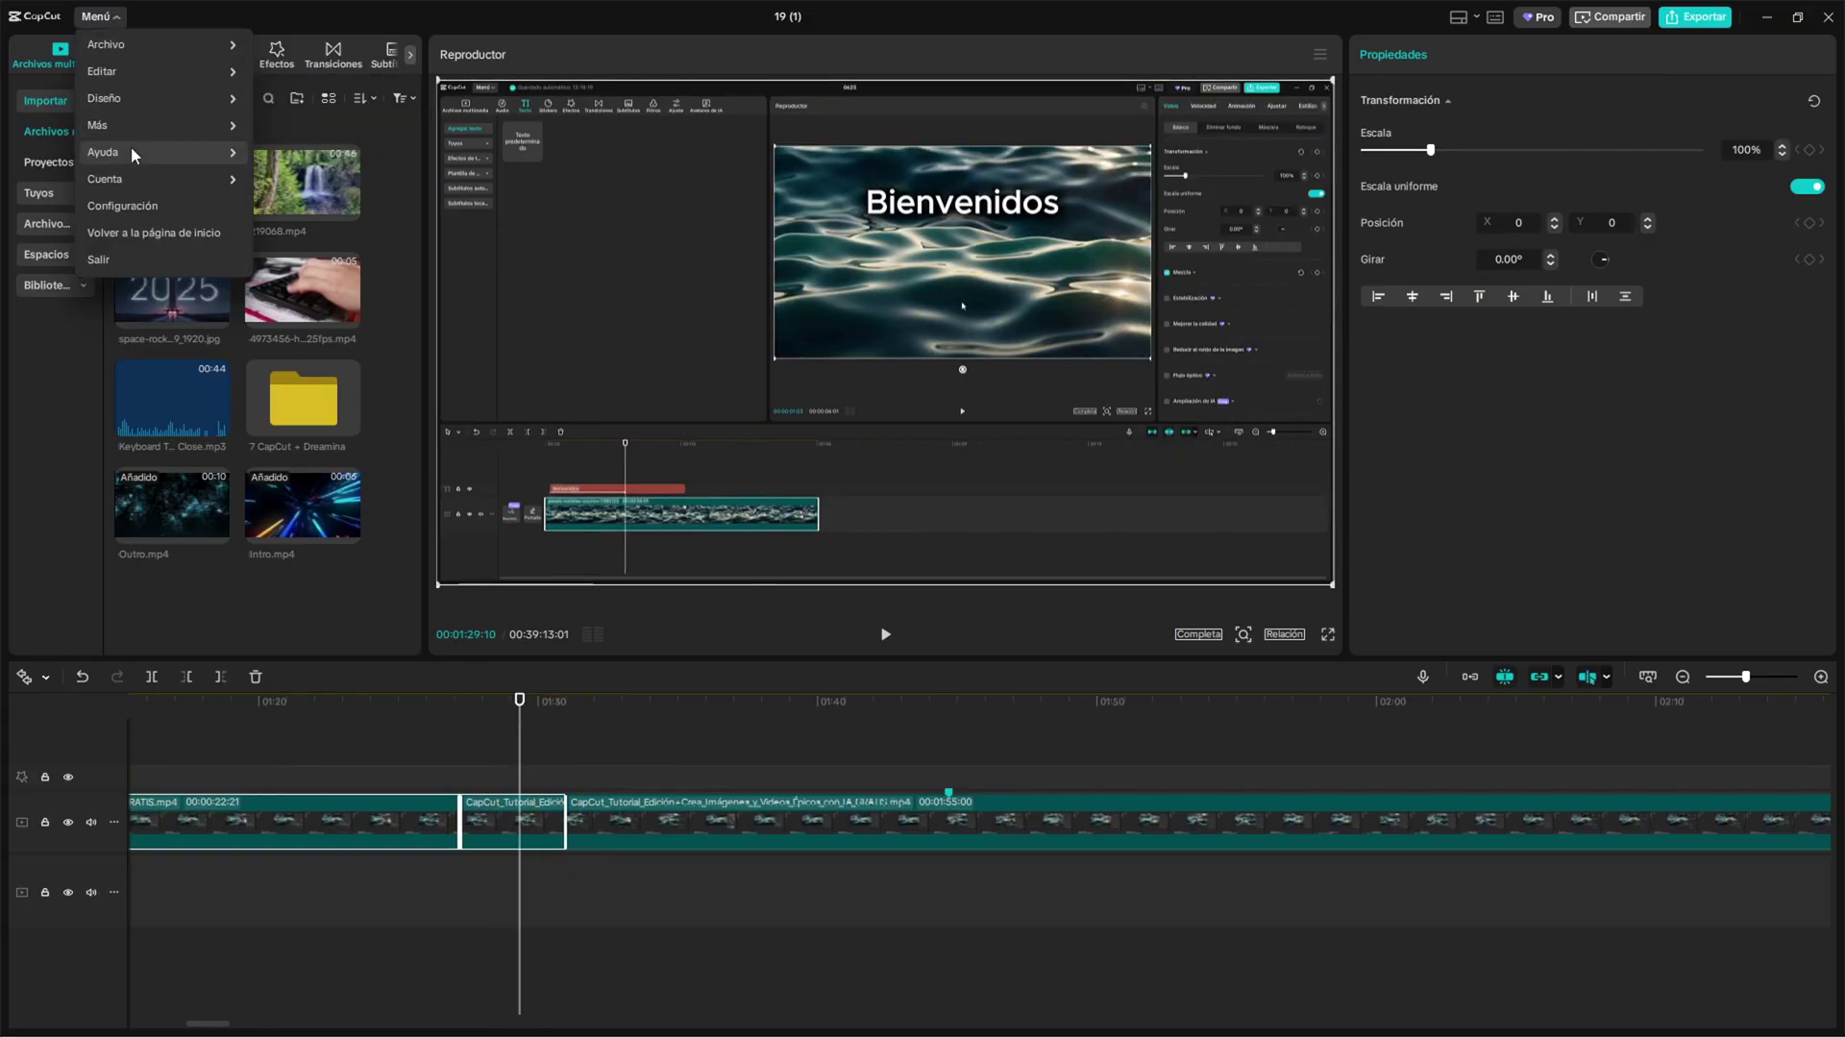
mouse_move(132, 152)
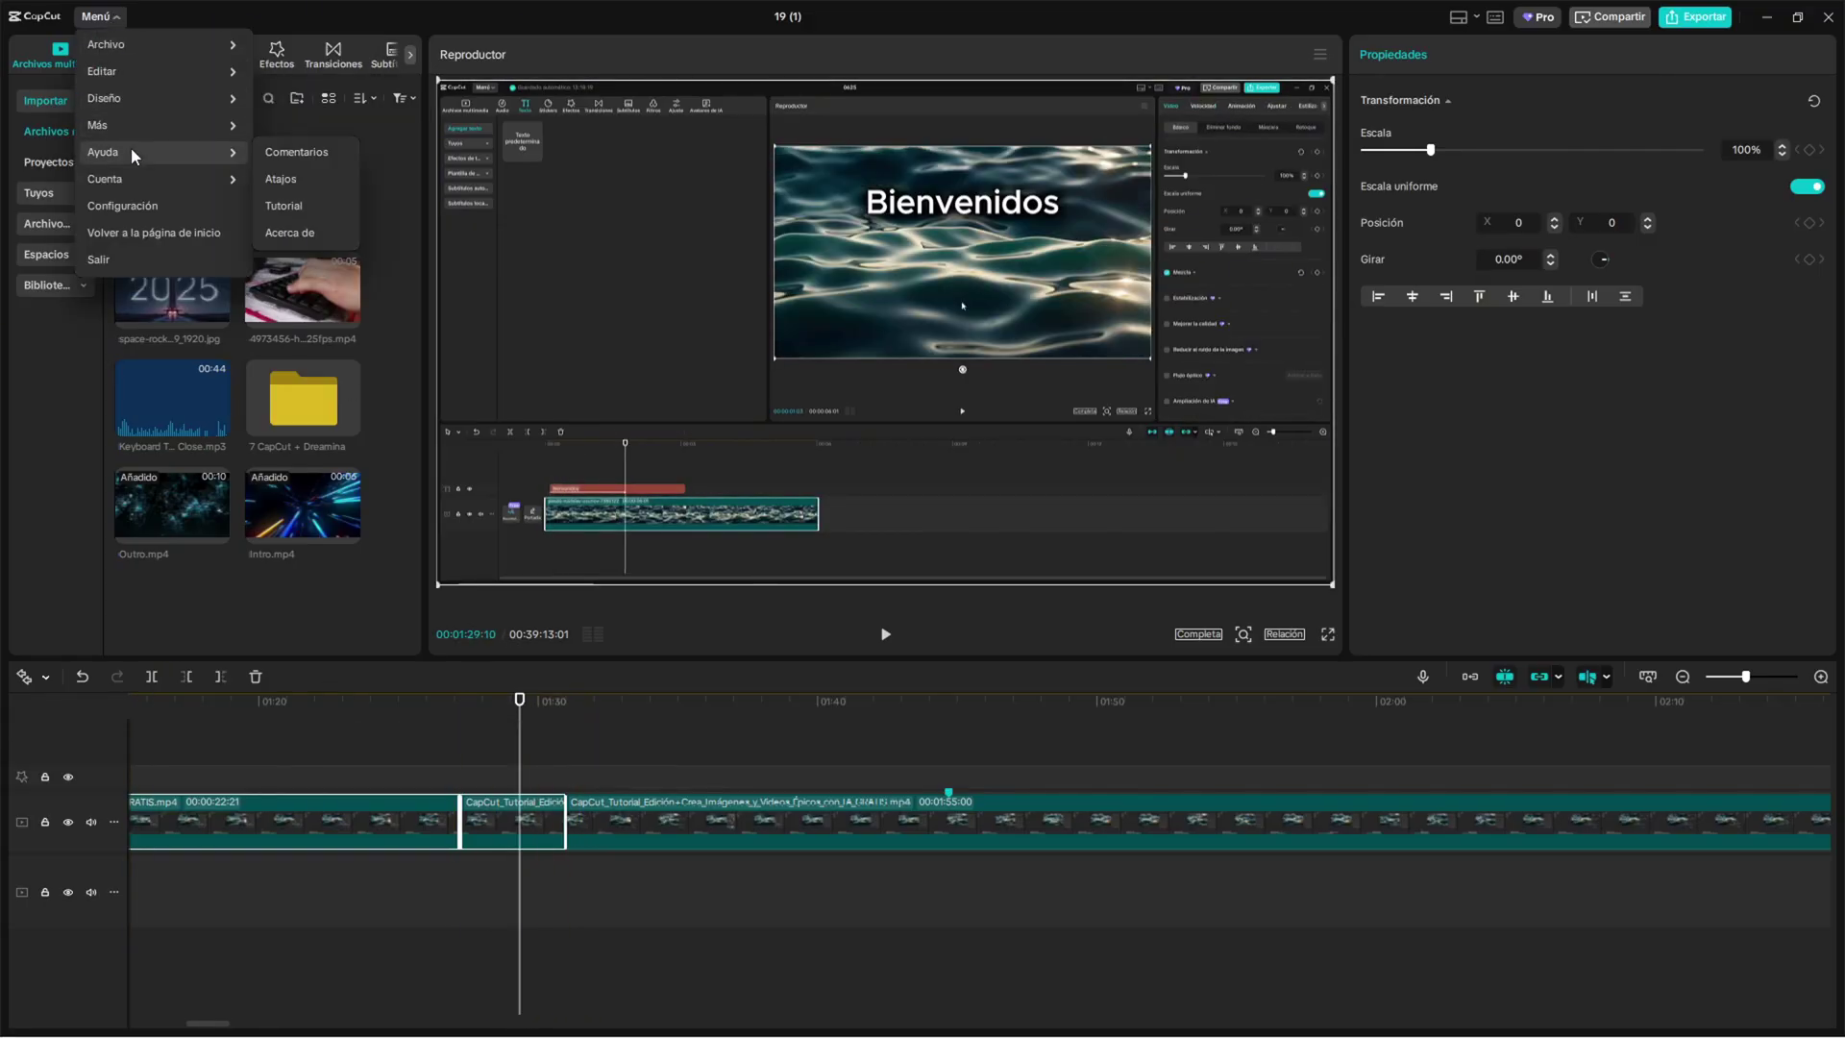
left_click(310, 178)
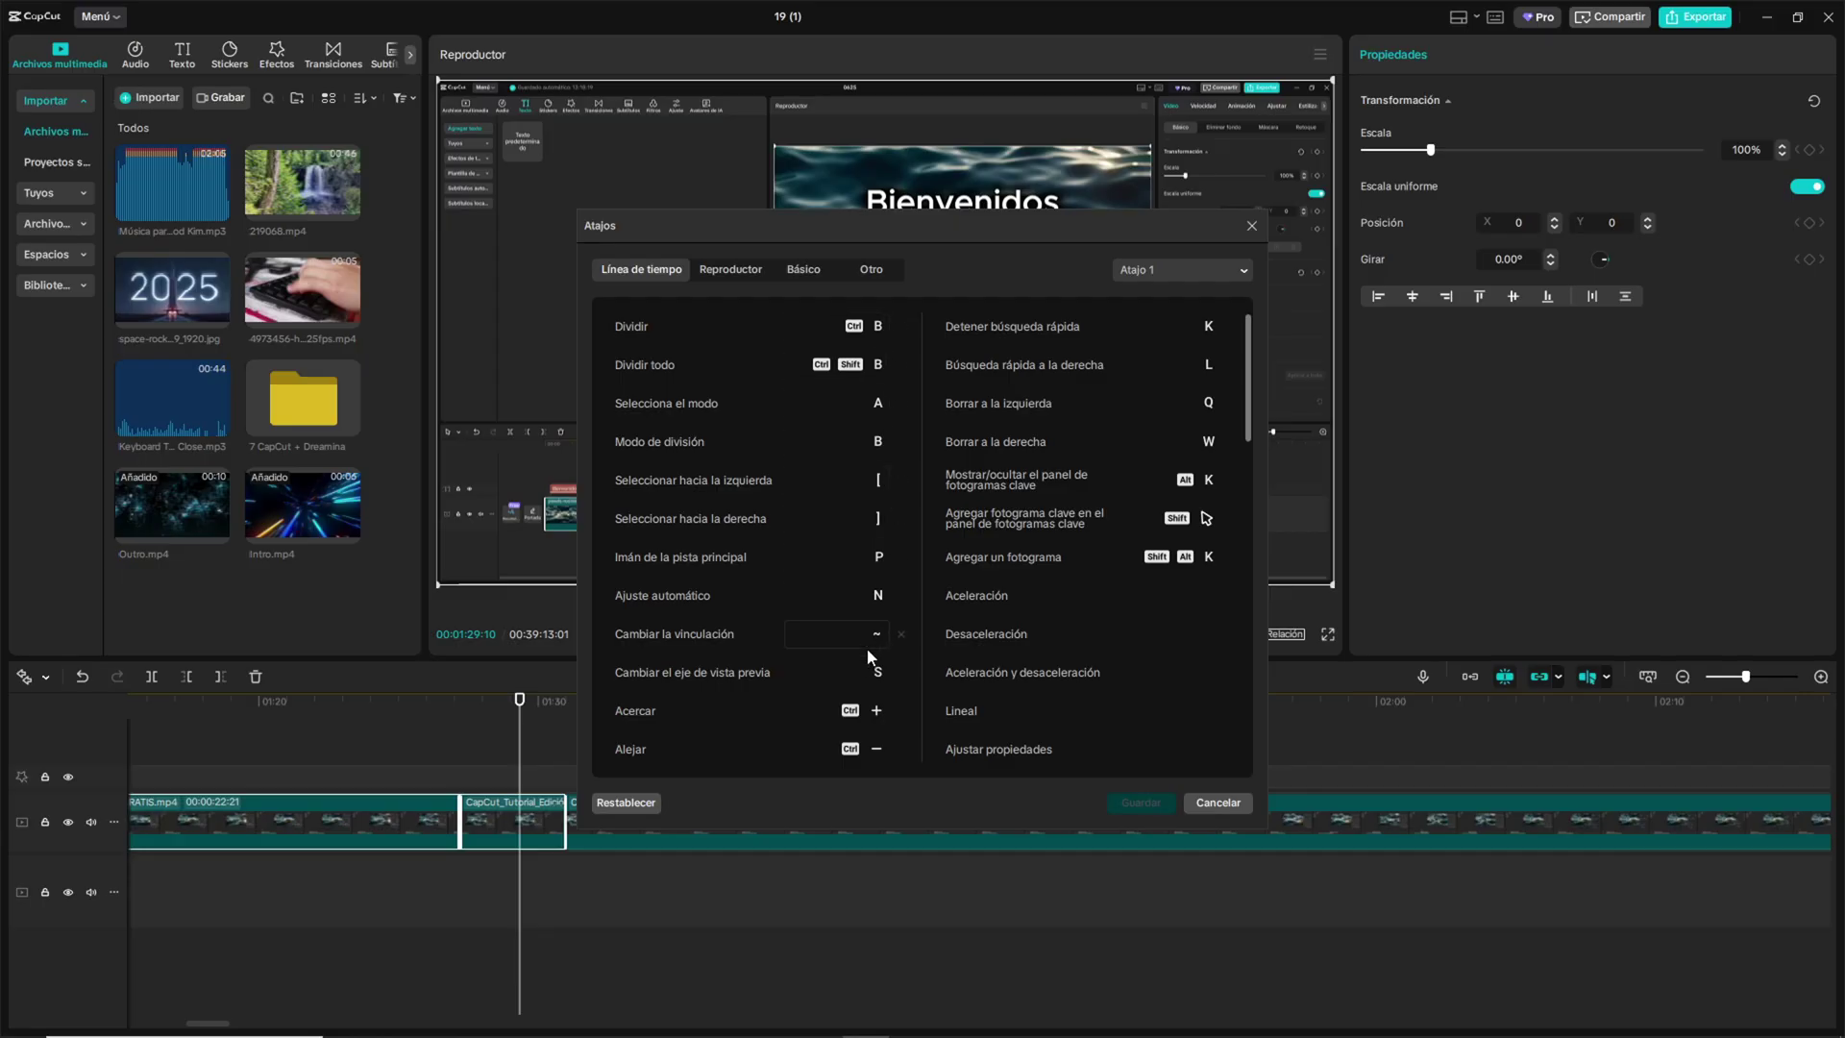
scroll(880, 718, "down", 3)
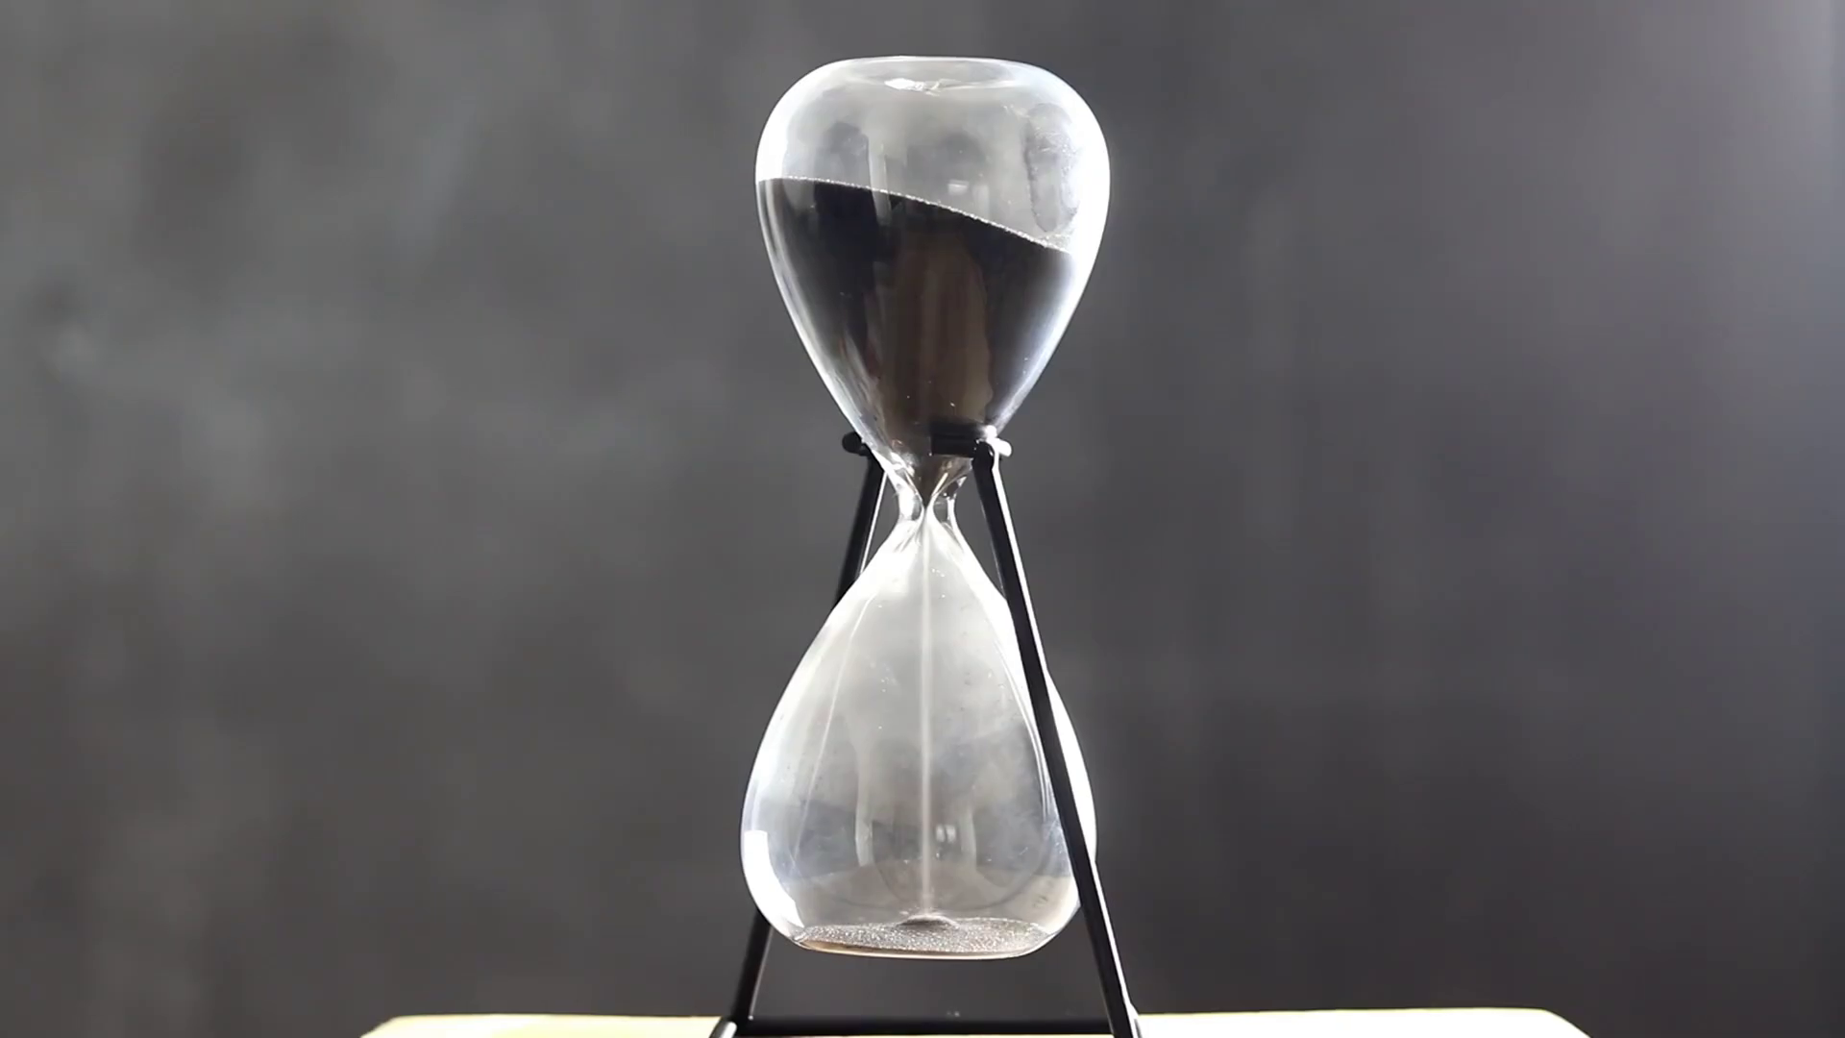